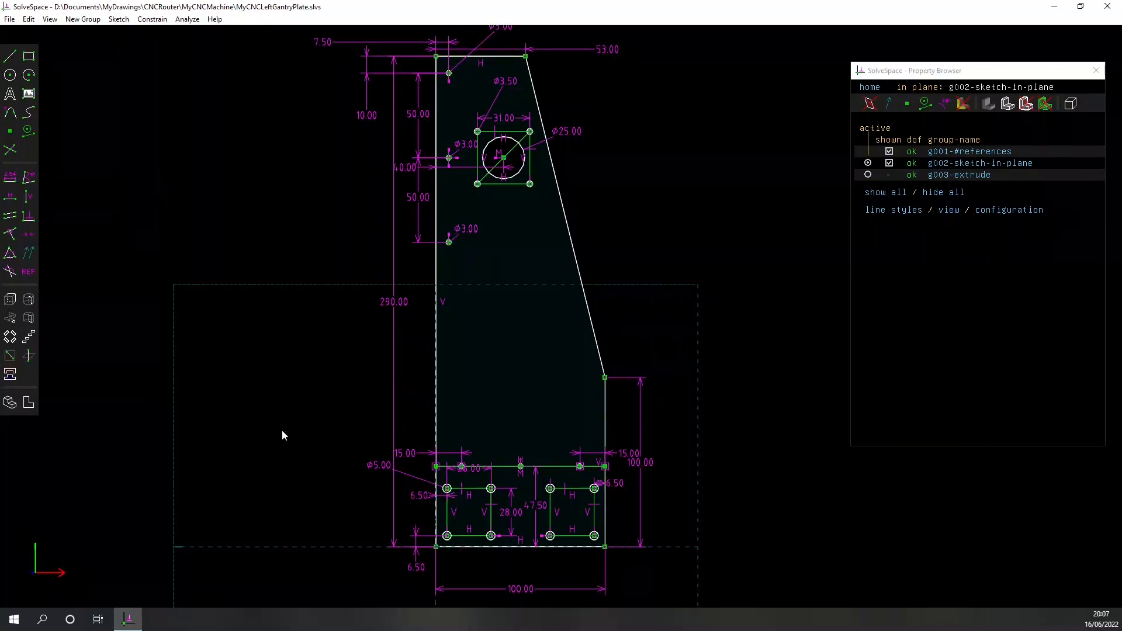
Activate the g003-extrude group and examine the extruded left gantry plate in 3D
{"action": "middle_click_drag", "start_coordinate": [301, 447], "coordinate": [355, 449]}
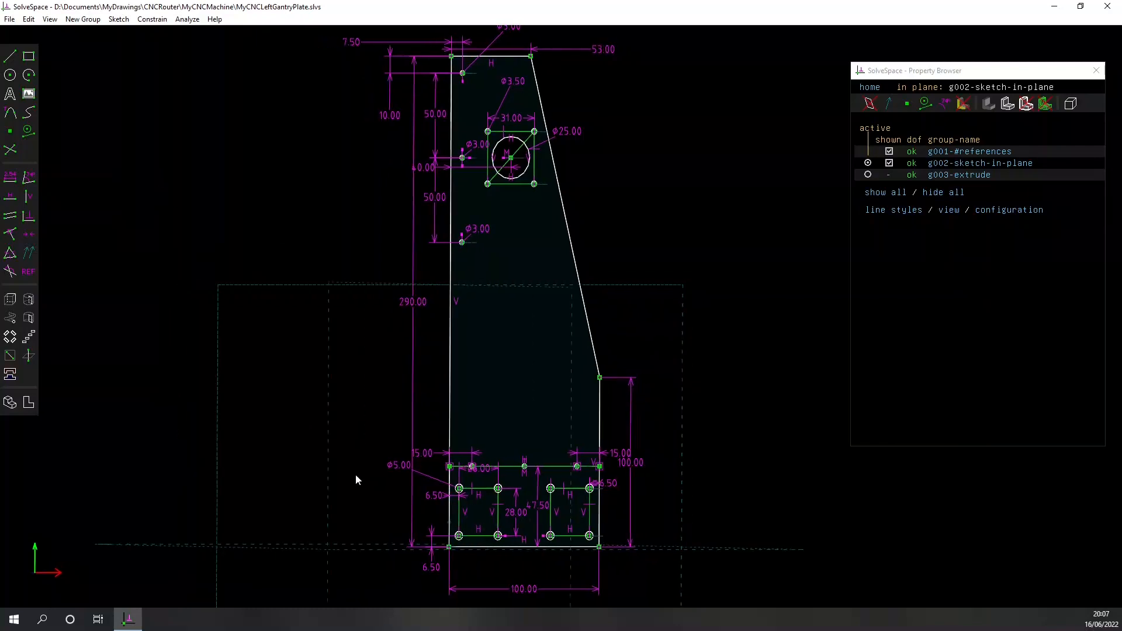
{"action": "right_click_drag", "start_coordinate": [357, 488], "coordinate": [368, 371]}
{"action": "middle_click_drag", "start_coordinate": [368, 377], "coordinate": [361, 393]}
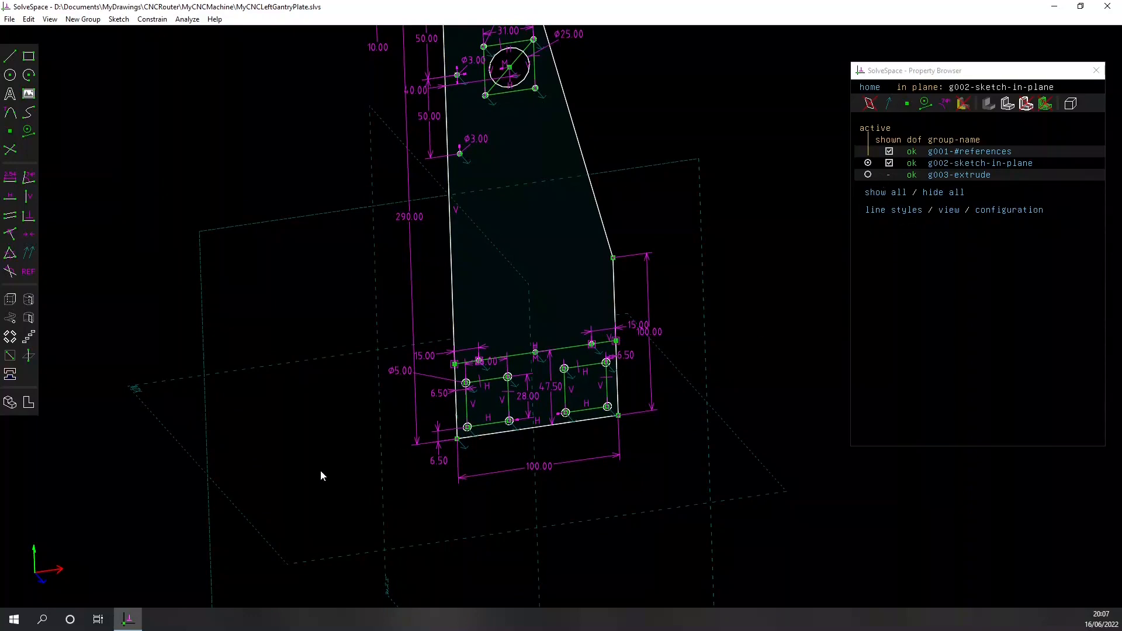
{"action": "scroll", "coordinate": [341, 461], "scroll_direction": "up", "scroll_amount": 2}
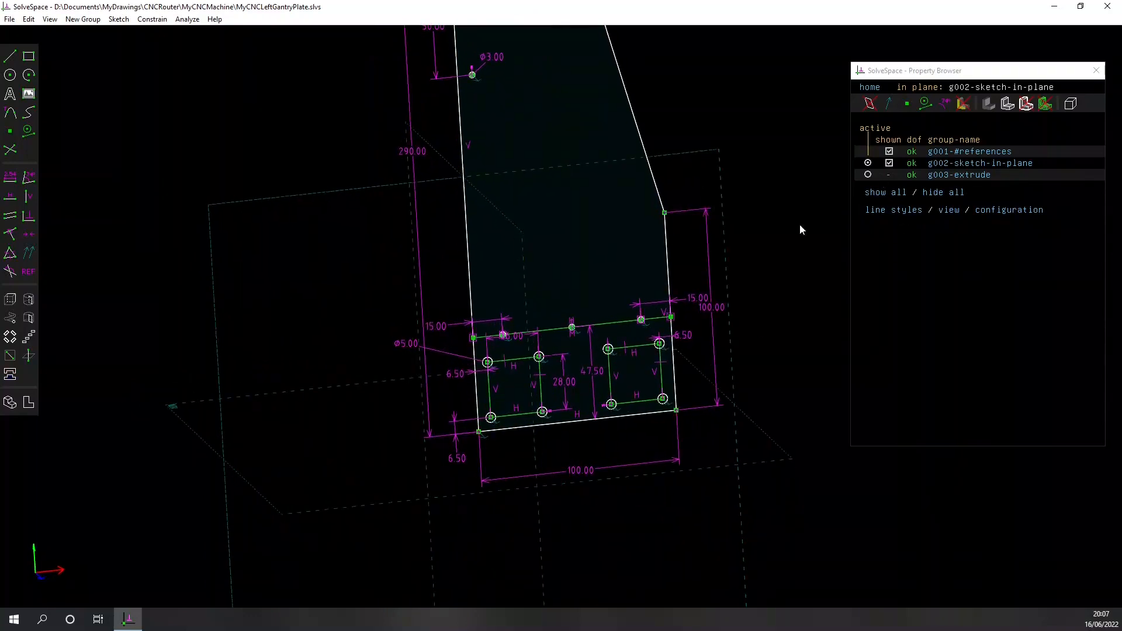
{"action": "left_click", "coordinate": [868, 175]}
{"action": "right_click_drag", "start_coordinate": [744, 199], "coordinate": [658, 288]}
{"action": "right_click_drag", "start_coordinate": [658, 205], "coordinate": [675, 248]}
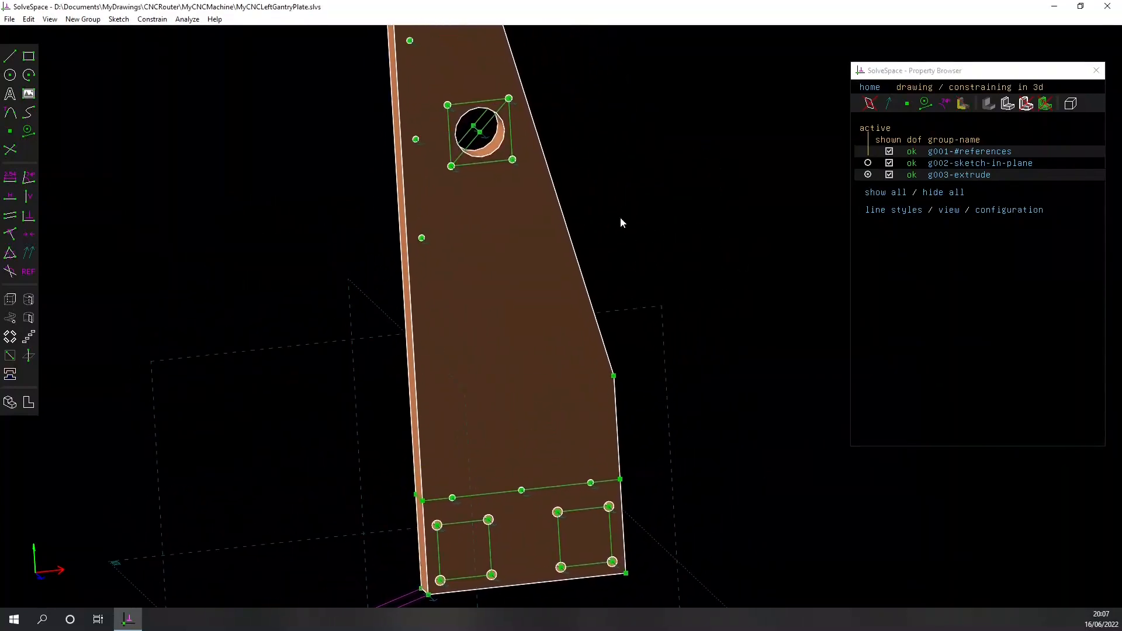
{"action": "scroll", "coordinate": [615, 214], "scroll_direction": "down", "scroll_amount": 2}
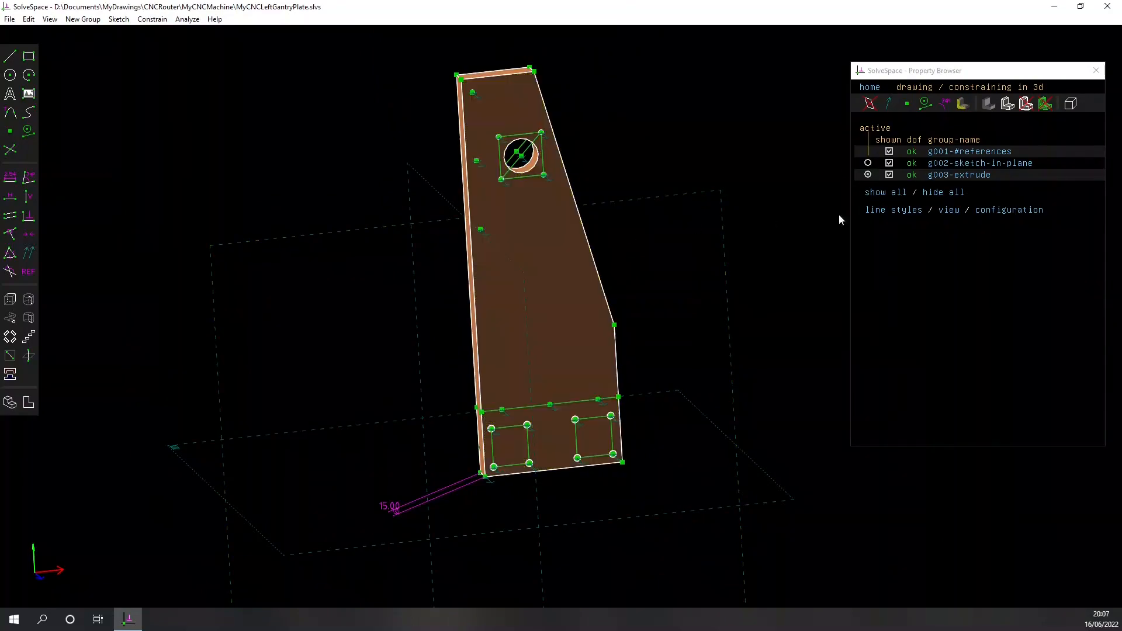
Show the properties of the g003-extrude group and examine the gantry plate's opposite face and thickness
{"action": "left_click", "coordinate": [958, 175]}
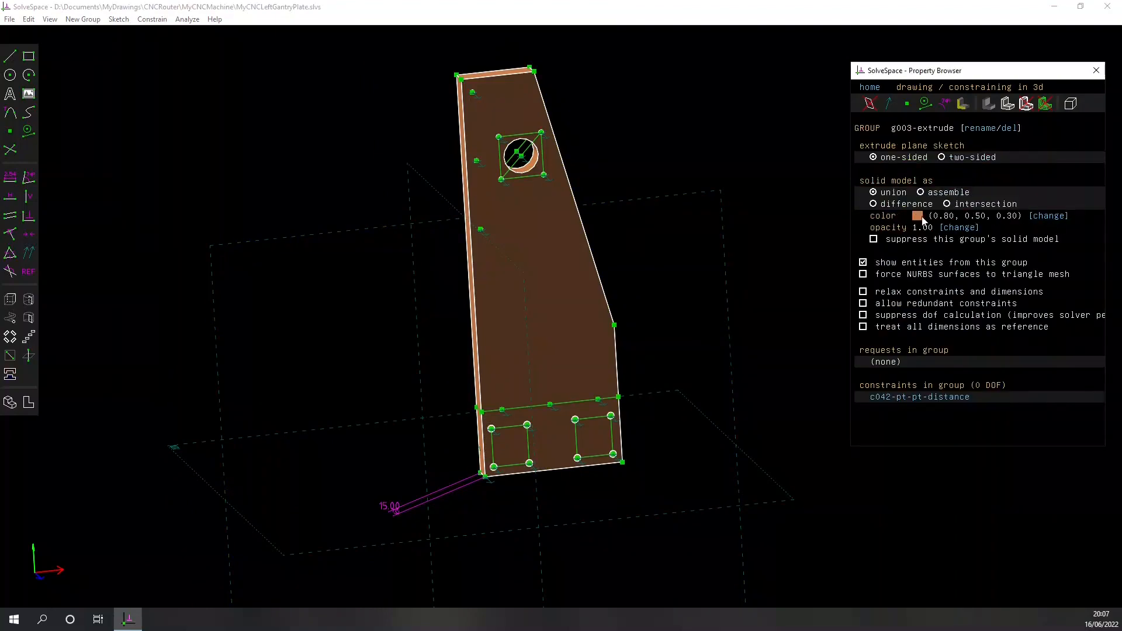
{"action": "middle_click_drag", "start_coordinate": [534, 250], "coordinate": [583, 165]}
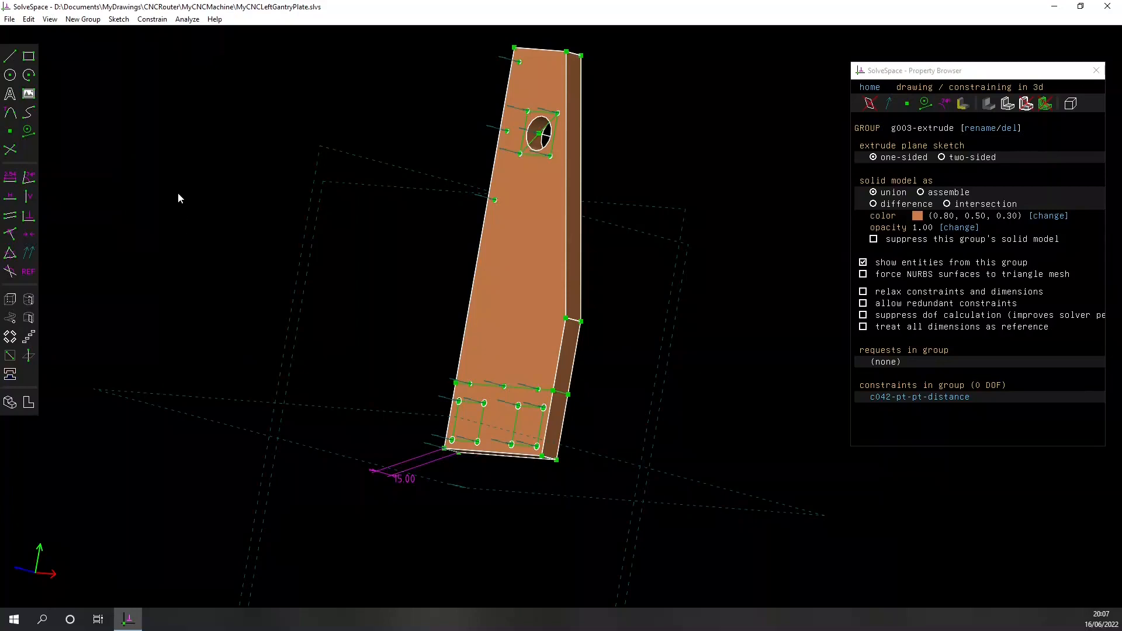
{"action": "right_click_drag", "start_coordinate": [387, 276], "coordinate": [401, 292]}
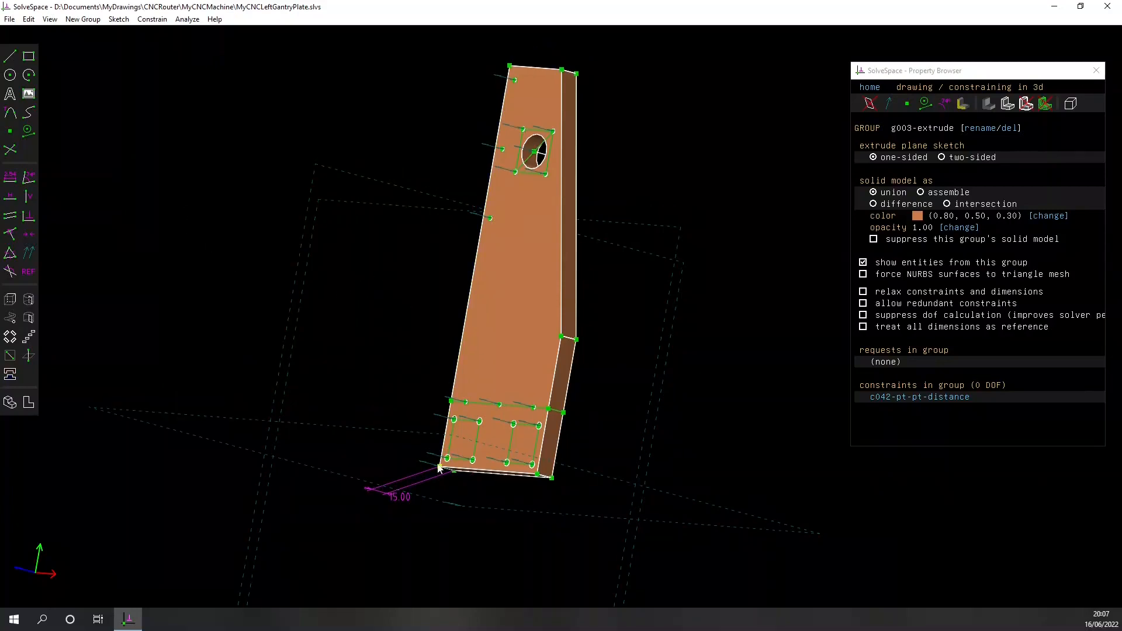
{"action": "middle_click_drag", "start_coordinate": [313, 338], "coordinate": [345, 378]}
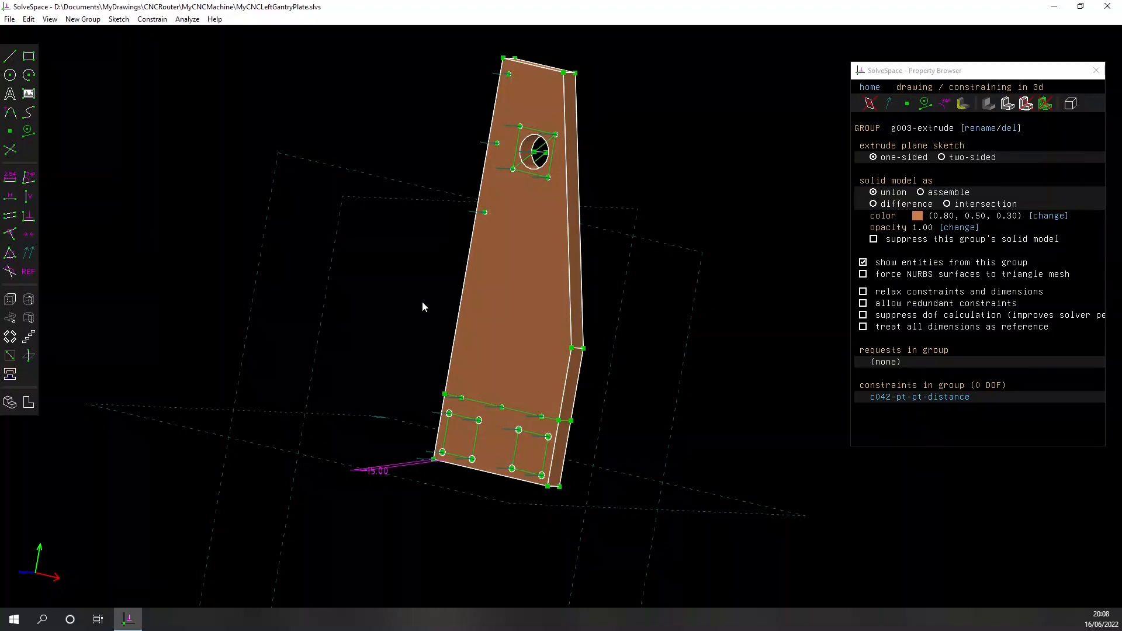
Close the base plates reference image and open the model file MyCNCYaxixSidePlate600.slvs
{"action": "left_click", "coordinate": [9, 19]}
{"action": "left_click", "coordinate": [8, 45]}
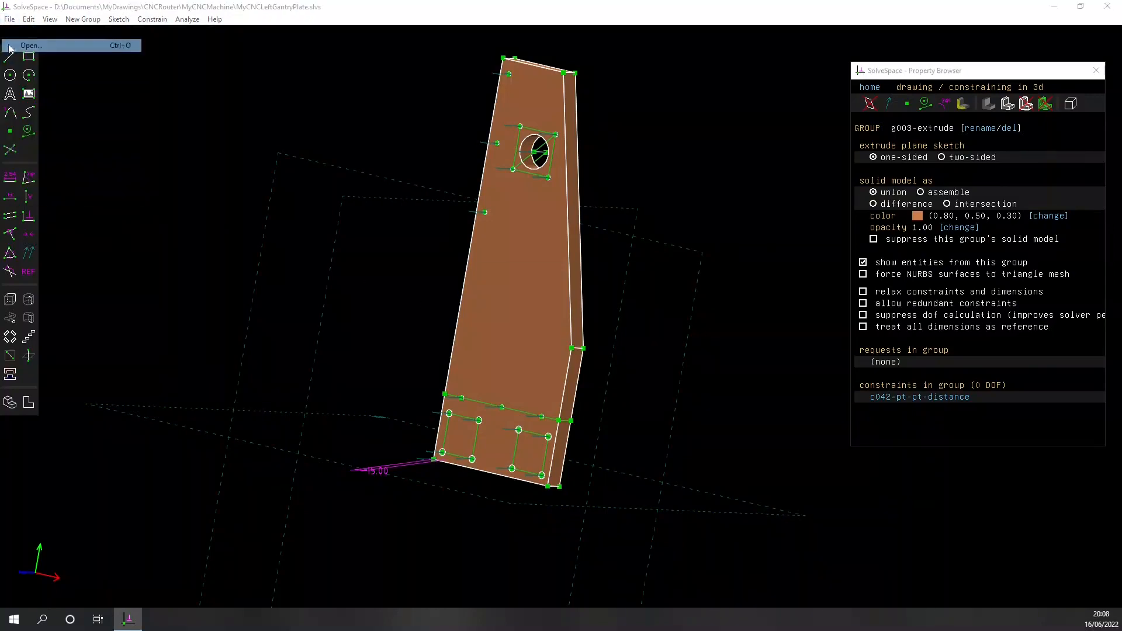
{"action": "left_click", "coordinate": [607, 362]}
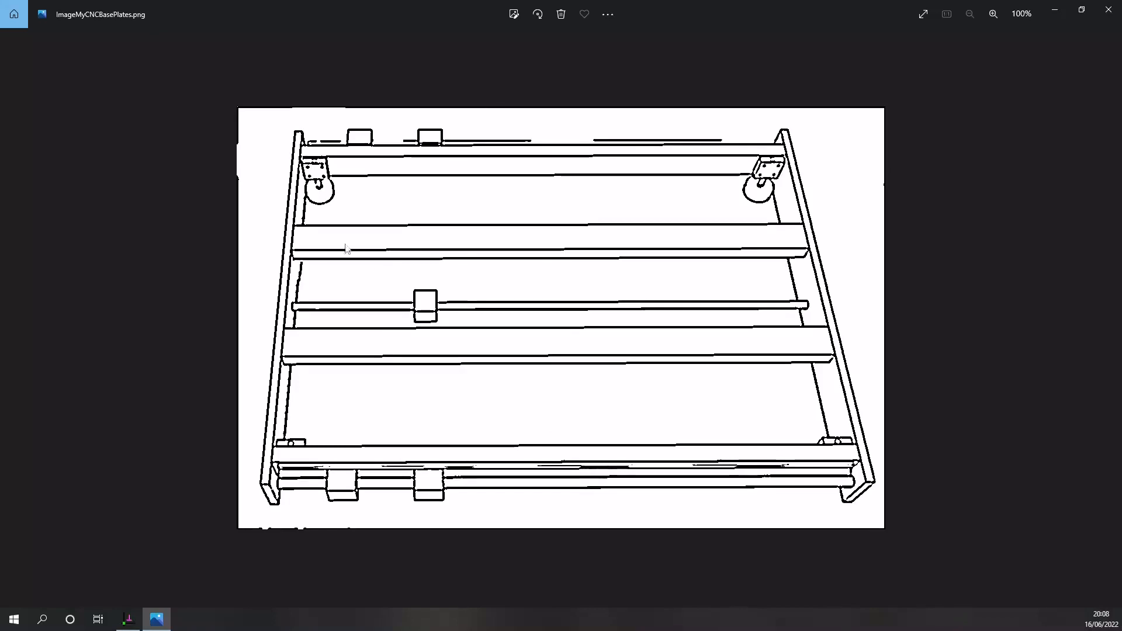
{"action": "left_click", "coordinate": [1109, 13]}
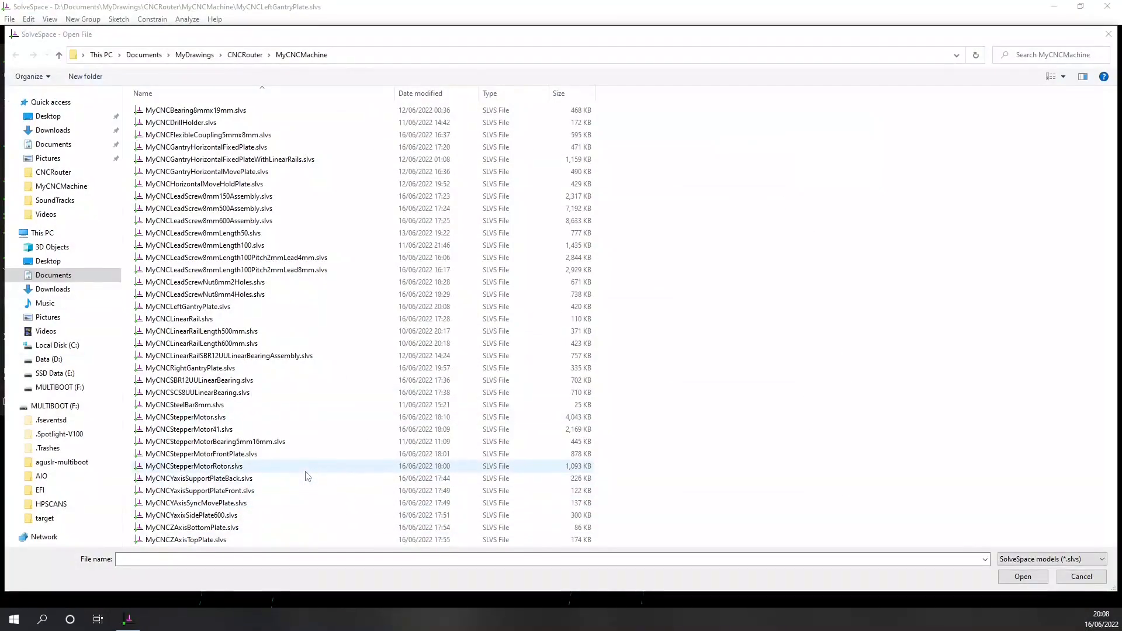
{"action": "left_click", "coordinate": [292, 515]}
{"action": "left_click", "coordinate": [1023, 576]}
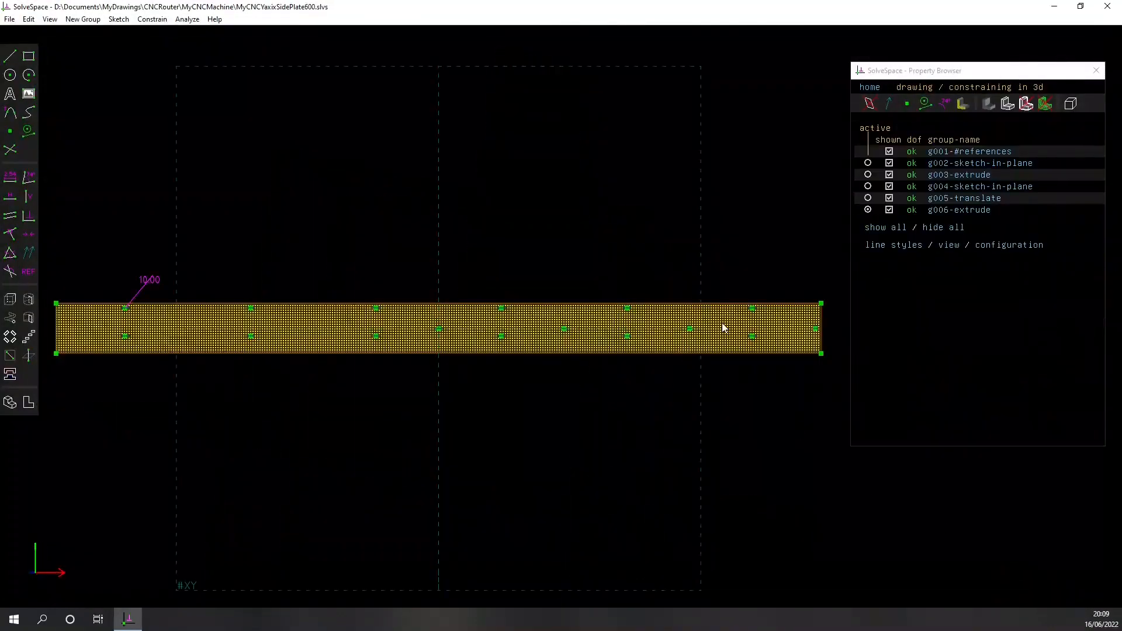
Step back through the side plate's groups to g002-sketch-in-plane and examine the base rectangle's dimensions
{"action": "scroll", "coordinate": [464, 404], "scroll_direction": "down", "scroll_amount": 2}
{"action": "right_click_drag", "start_coordinate": [345, 431], "coordinate": [388, 424]}
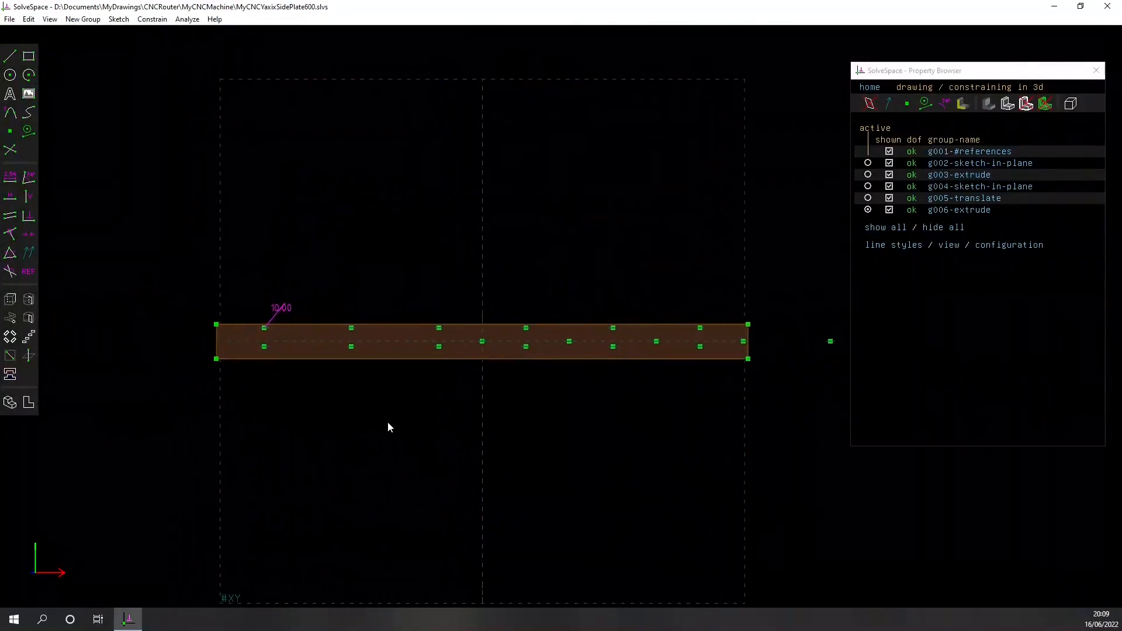
{"action": "left_click", "coordinate": [868, 186]}
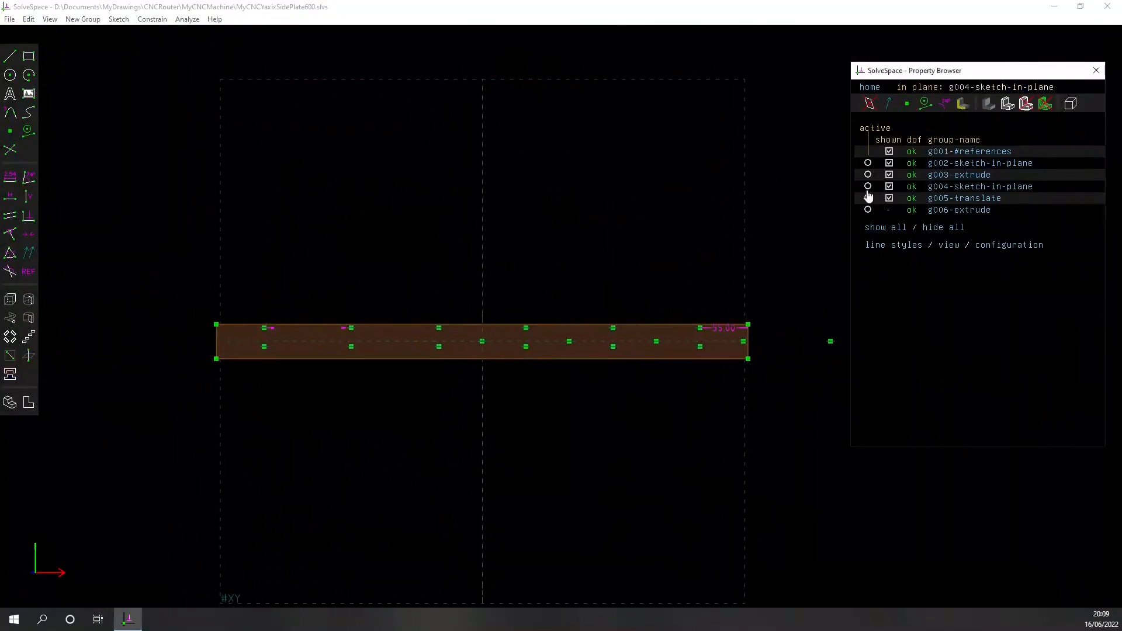
{"action": "left_click", "coordinate": [868, 175]}
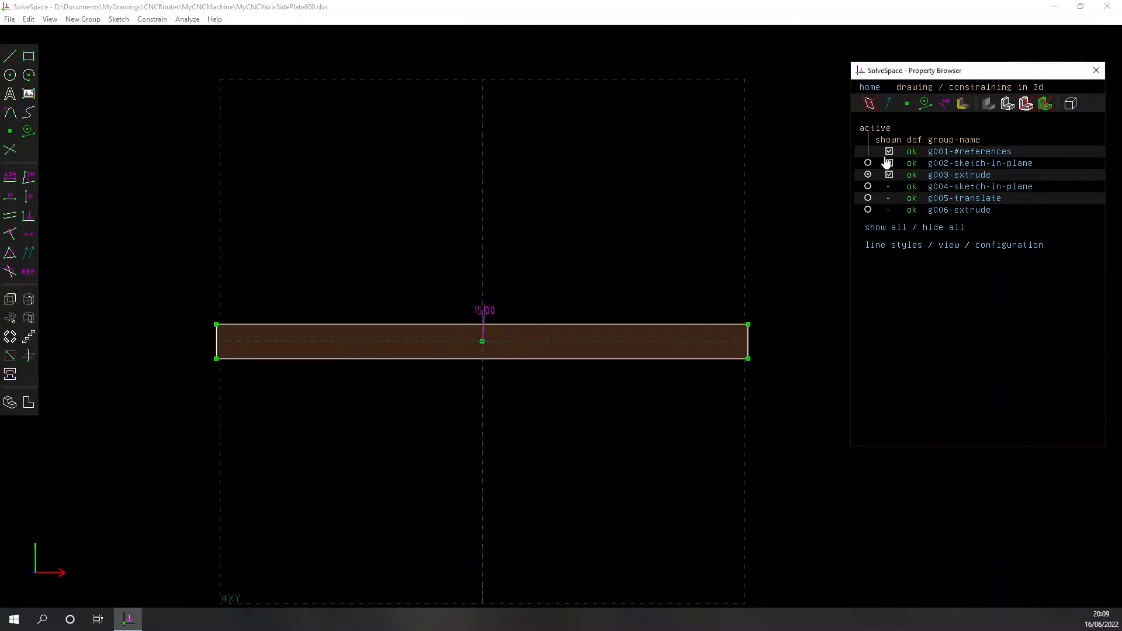
{"action": "left_click", "coordinate": [868, 163]}
{"action": "scroll", "coordinate": [570, 260], "scroll_direction": "up", "scroll_amount": 2}
{"action": "scroll", "coordinate": [570, 273], "scroll_direction": "down", "scroll_amount": 2}
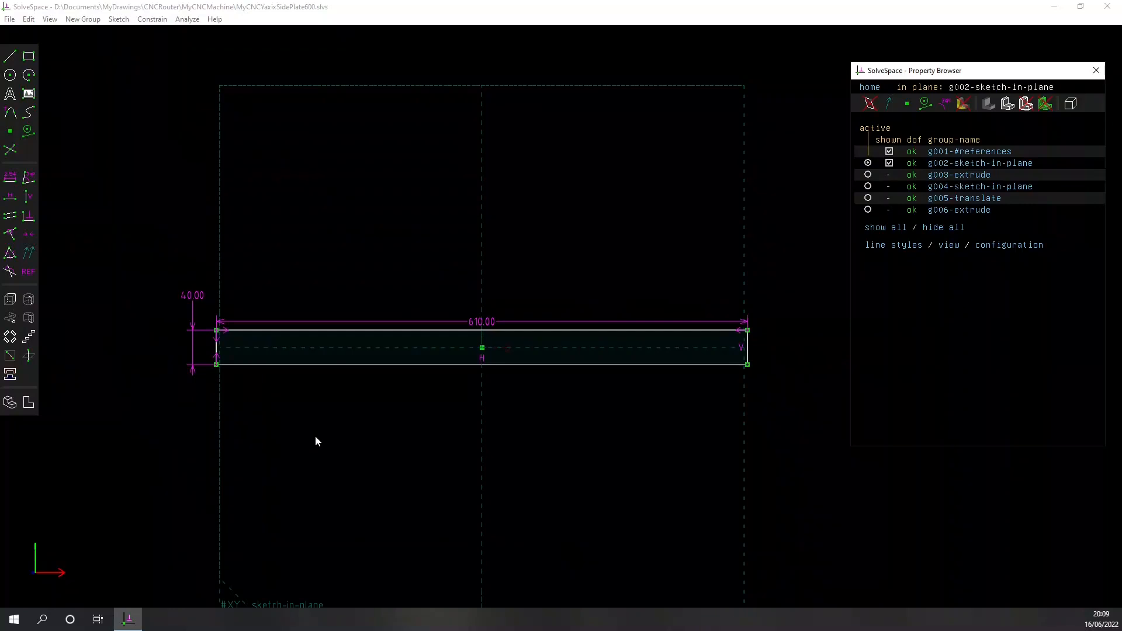
{"action": "right_click_drag", "start_coordinate": [371, 427], "coordinate": [369, 389]}
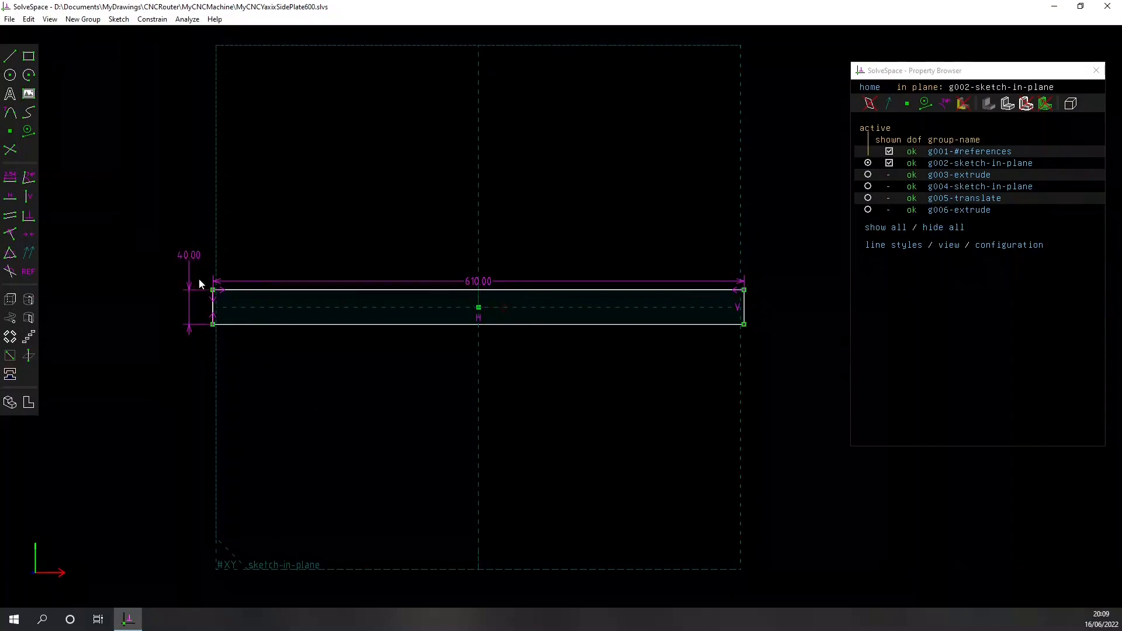
{"action": "scroll", "coordinate": [372, 382], "scroll_direction": "up", "scroll_amount": 1}
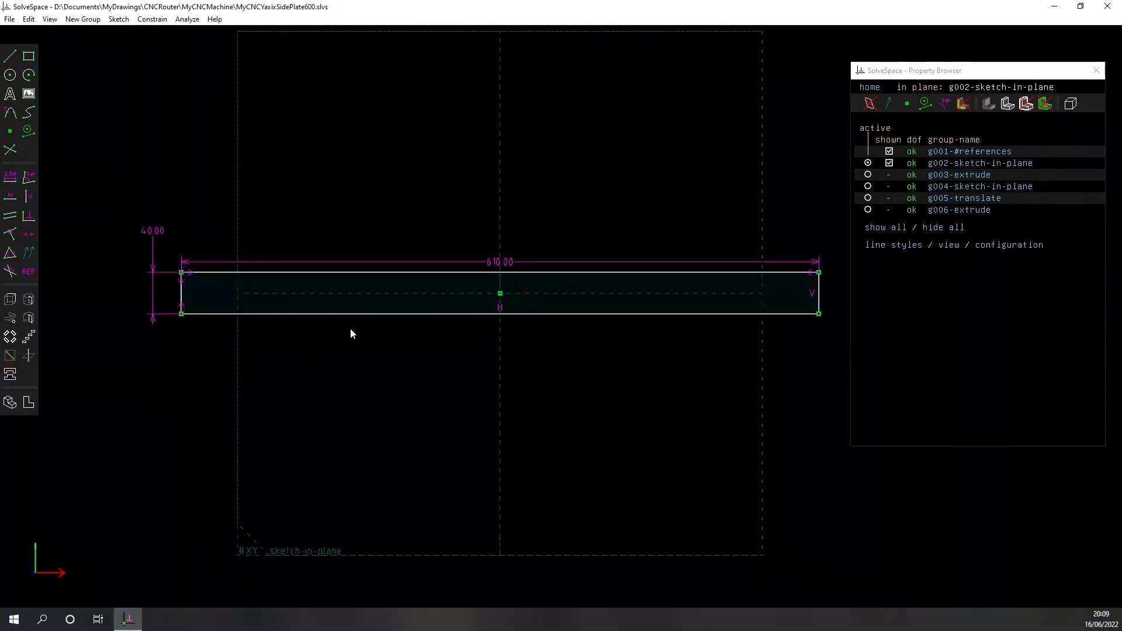
{"action": "scroll", "coordinate": [351, 334], "scroll_direction": "up", "scroll_amount": 1}
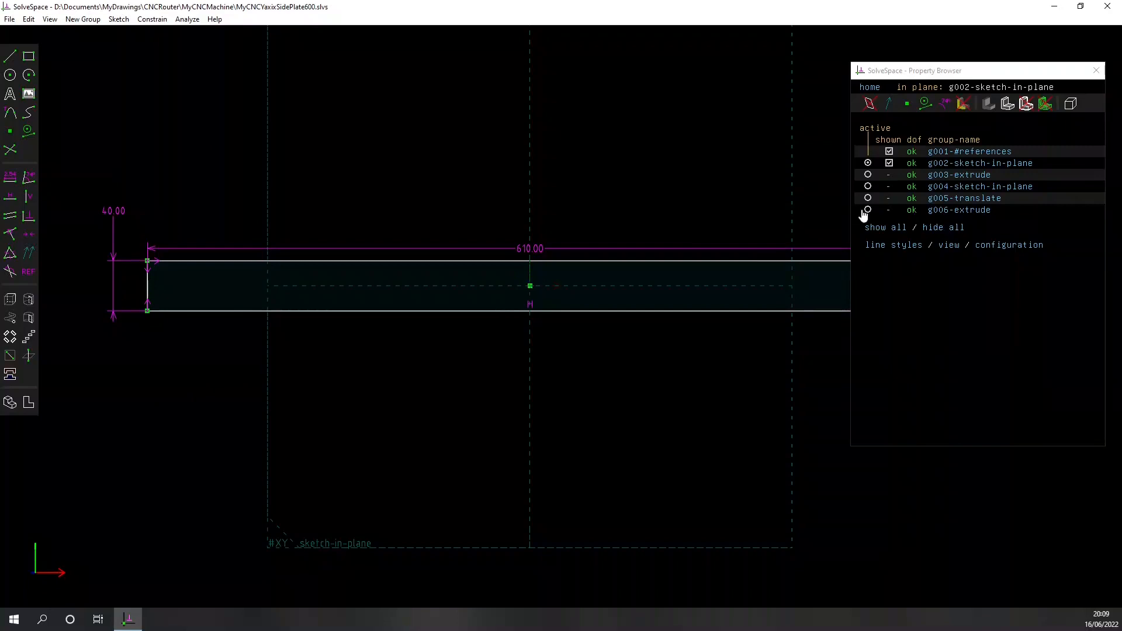
Step forward through g003-extrude to g004-sketch-in-plane and examine the hole pair's diameter and position dimensions
{"action": "left_click", "coordinate": [869, 176]}
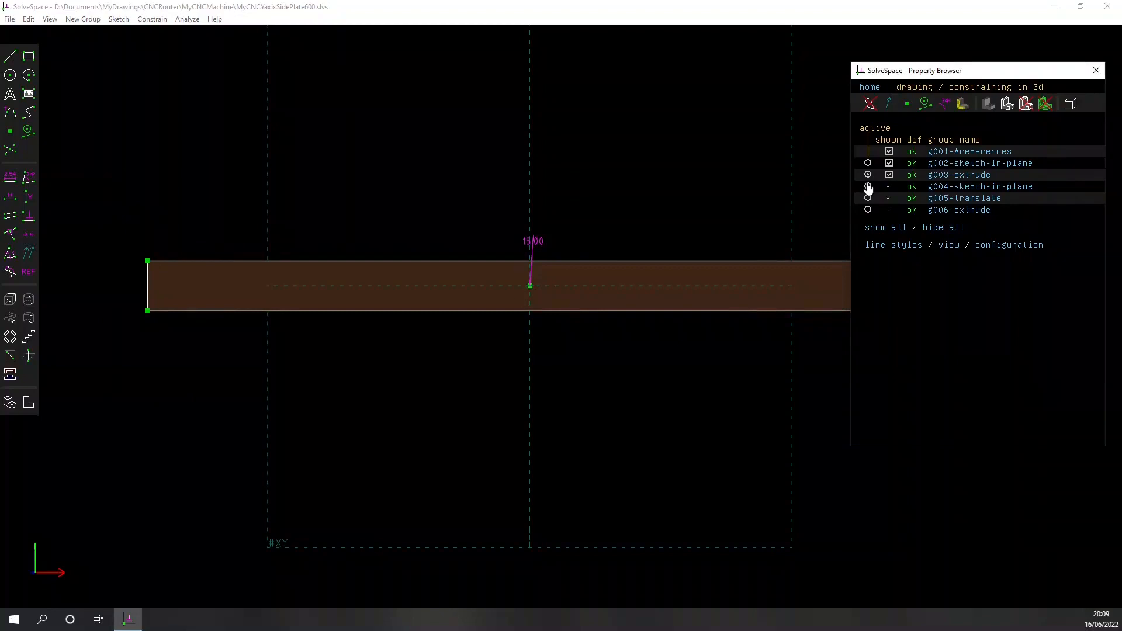
{"action": "left_click", "coordinate": [868, 187]}
{"action": "scroll", "coordinate": [252, 245], "scroll_direction": "up", "scroll_amount": 1}
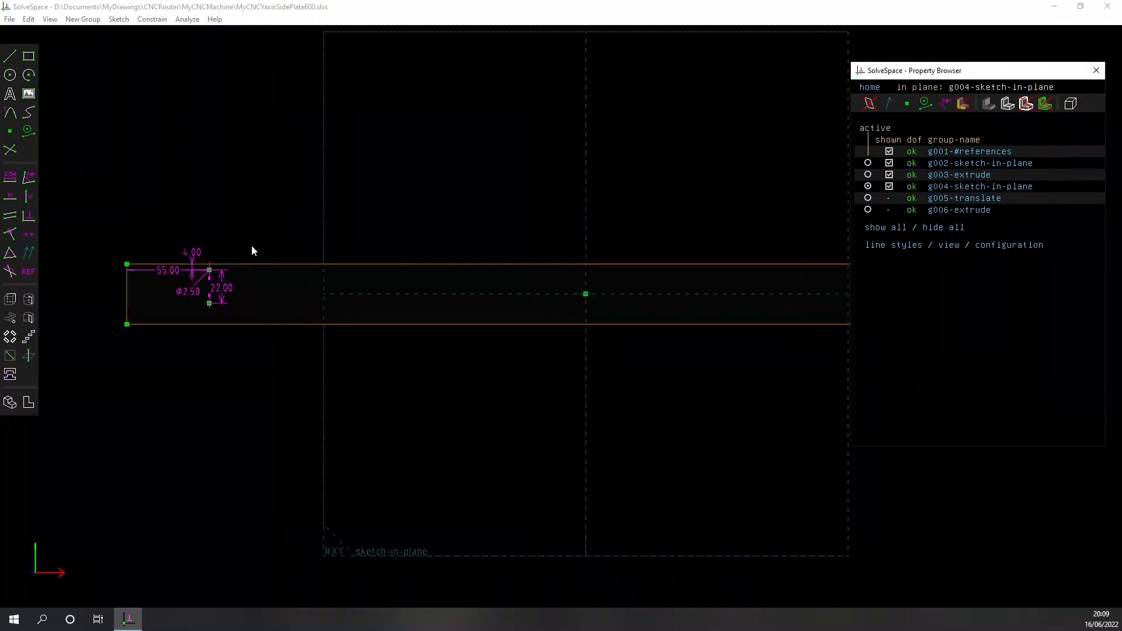
{"action": "scroll", "coordinate": [524, 423], "scroll_direction": "down", "scroll_amount": 2}
{"action": "mouse_move", "coordinate": [617, 408]}
{"action": "right_mouse_down"}
{"action": "mouse_move", "coordinate": [449, 392]}
{"action": "mouse_move", "coordinate": [535, 381]}
{"action": "right_mouse_up"}
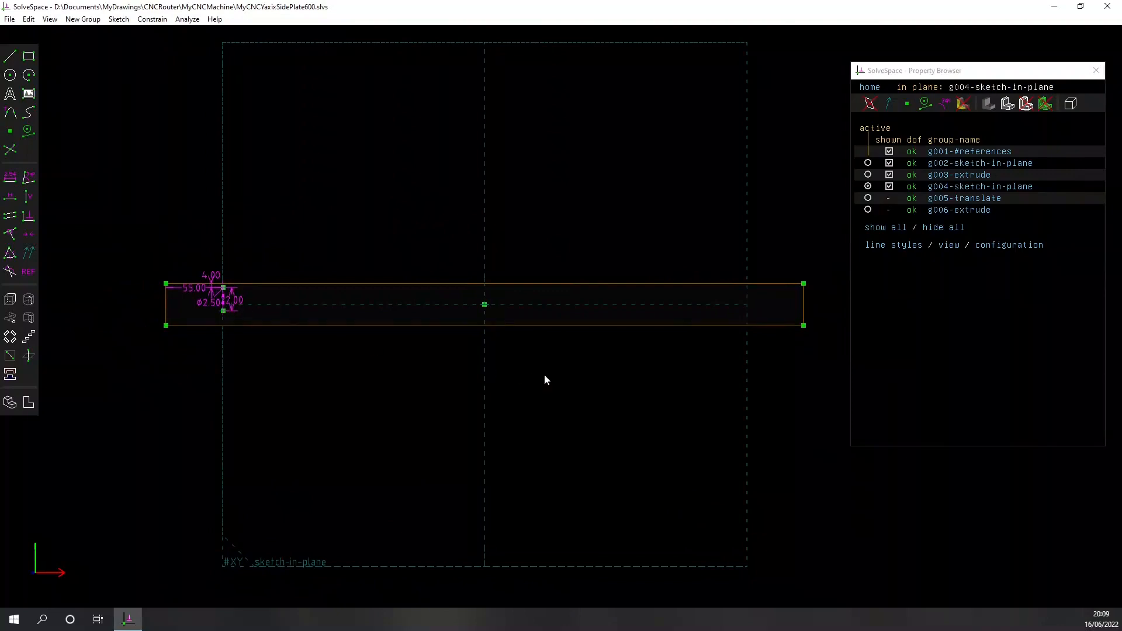
{"action": "scroll", "coordinate": [222, 346], "scroll_direction": "up", "scroll_amount": 3}
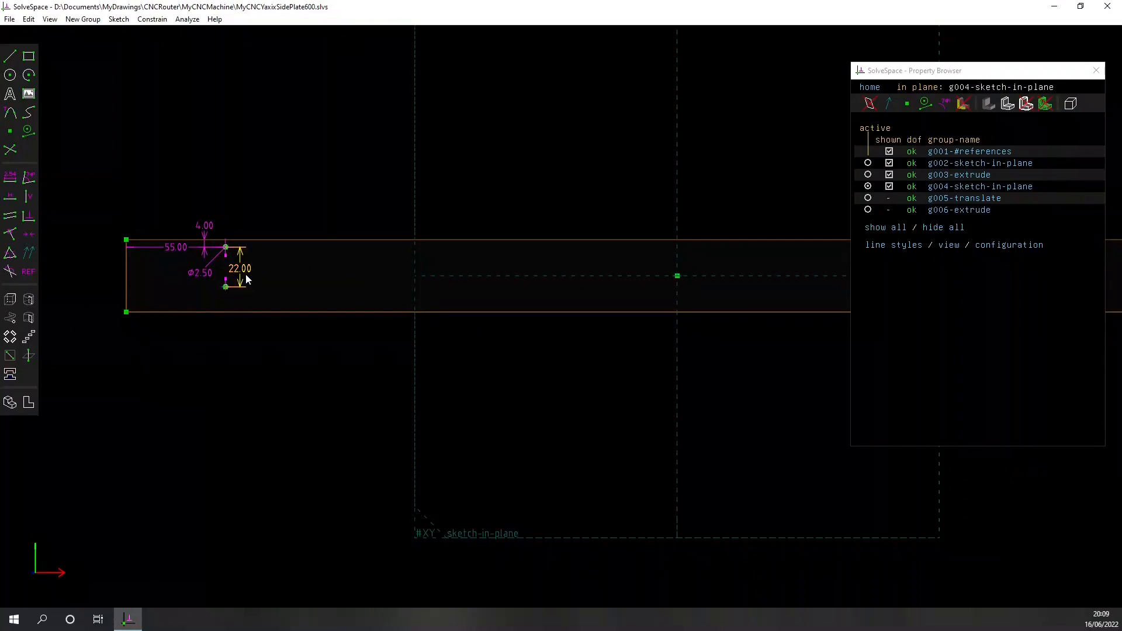
Activate the g005-translate group and examine the repeated hole pairs along the side plate
{"action": "left_click", "coordinate": [868, 197]}
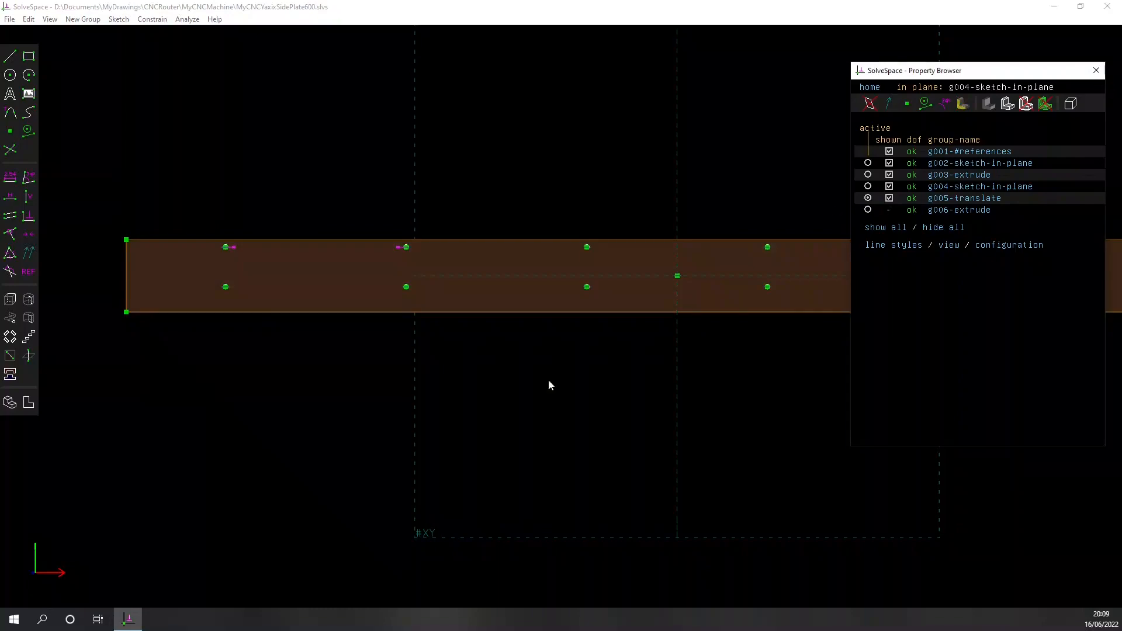
{"action": "mouse_move", "coordinate": [542, 382]}
{"action": "right_mouse_down"}
{"action": "mouse_move", "coordinate": [486, 362]}
{"action": "mouse_move", "coordinate": [405, 363]}
{"action": "mouse_move", "coordinate": [504, 362]}
{"action": "right_mouse_up"}
{"action": "scroll", "coordinate": [669, 376], "scroll_direction": "down", "scroll_amount": 1}
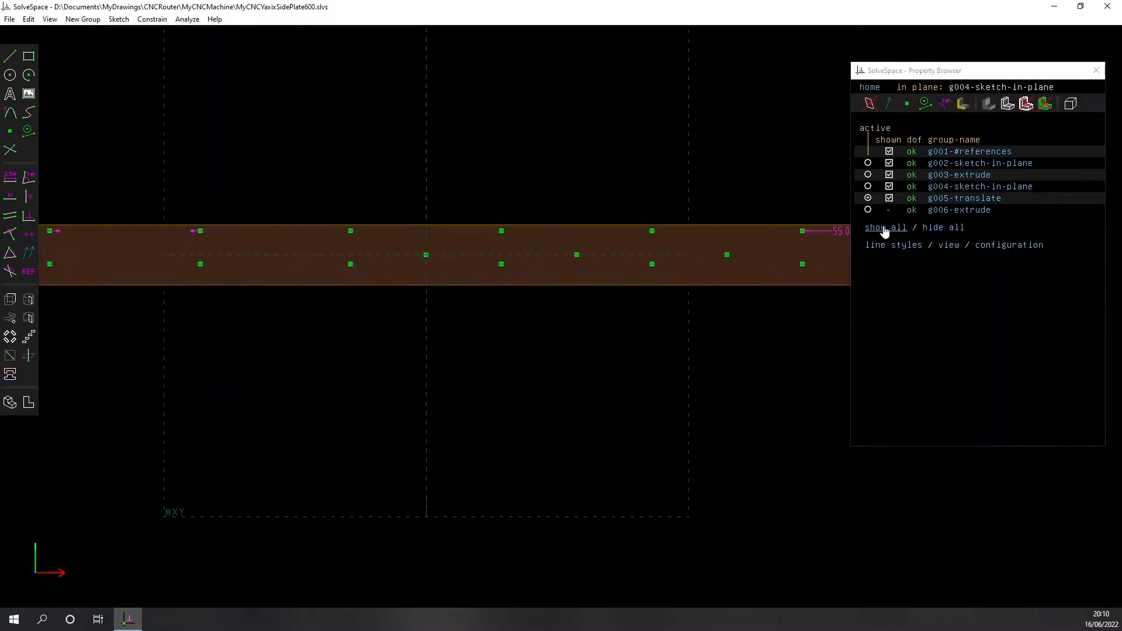
Activate the g006-extrude group and examine the hole depth and the finished side plate in 3D
{"action": "left_click", "coordinate": [868, 210]}
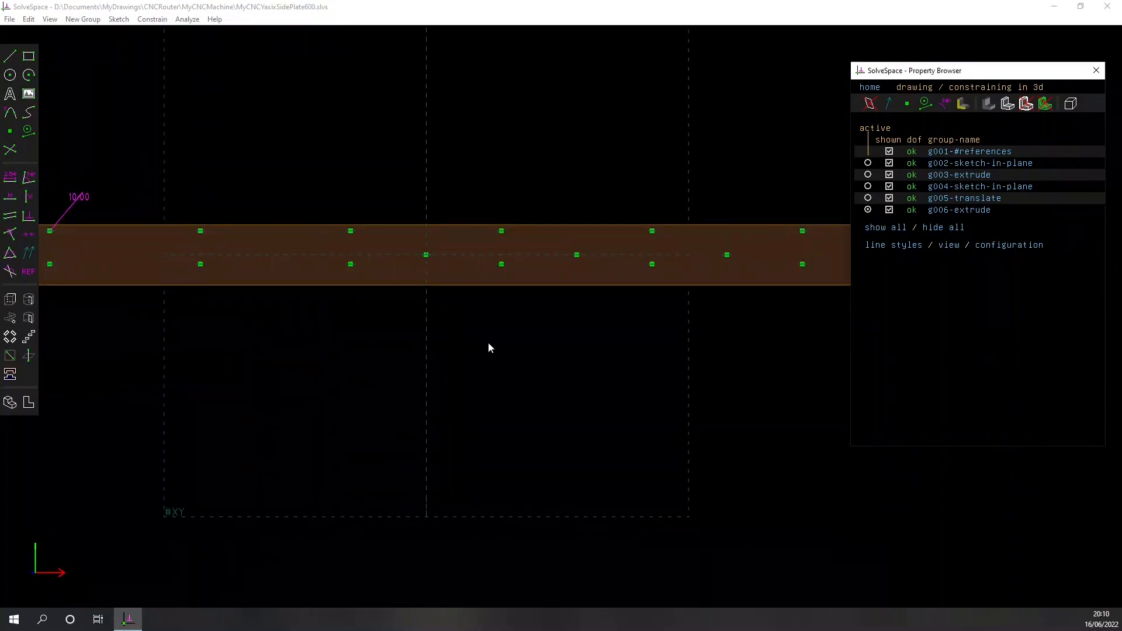
{"action": "mouse_move", "coordinate": [282, 414]}
{"action": "middle_mouse_down"}
{"action": "mouse_move", "coordinate": [423, 446]}
{"action": "mouse_move", "coordinate": [403, 430]}
{"action": "mouse_move", "coordinate": [409, 456]}
{"action": "middle_mouse_up"}
{"action": "scroll", "coordinate": [357, 368], "scroll_direction": "up", "scroll_amount": 6}
{"action": "scroll", "coordinate": [358, 374], "scroll_direction": "down", "scroll_amount": 5}
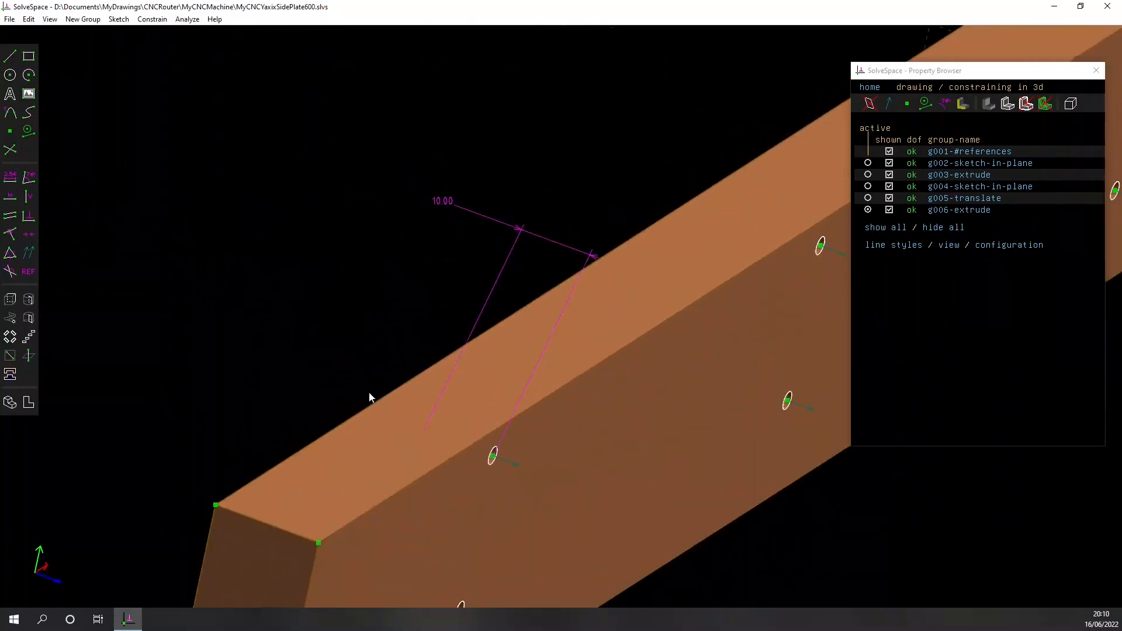
{"action": "scroll", "coordinate": [396, 409], "scroll_direction": "up", "scroll_amount": 2}
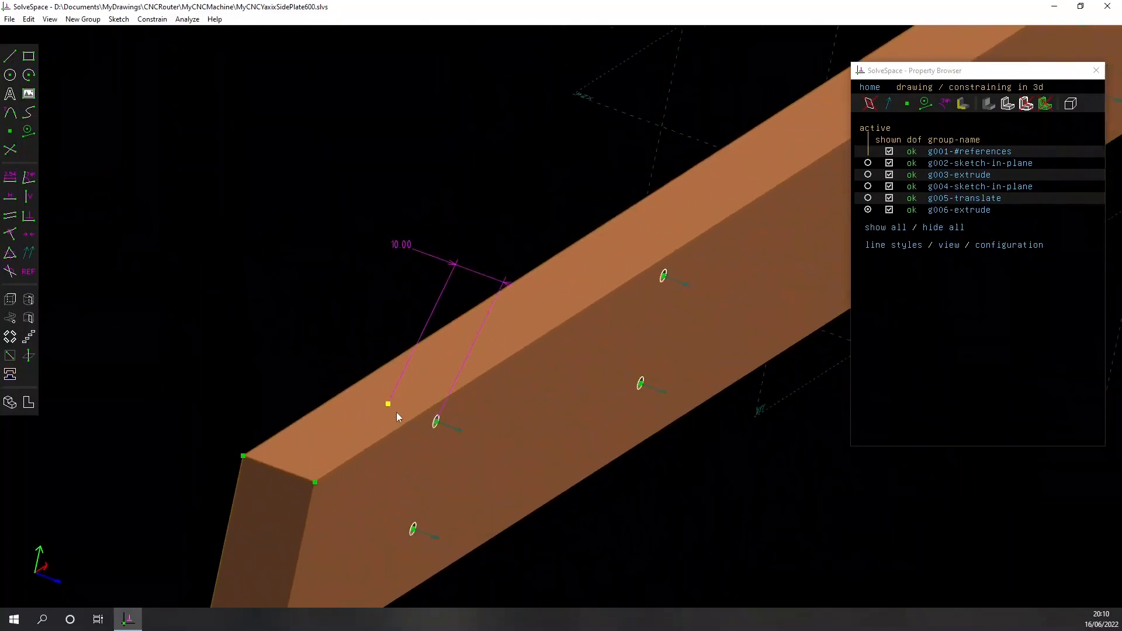
{"action": "scroll", "coordinate": [506, 472], "scroll_direction": "down", "scroll_amount": 3}
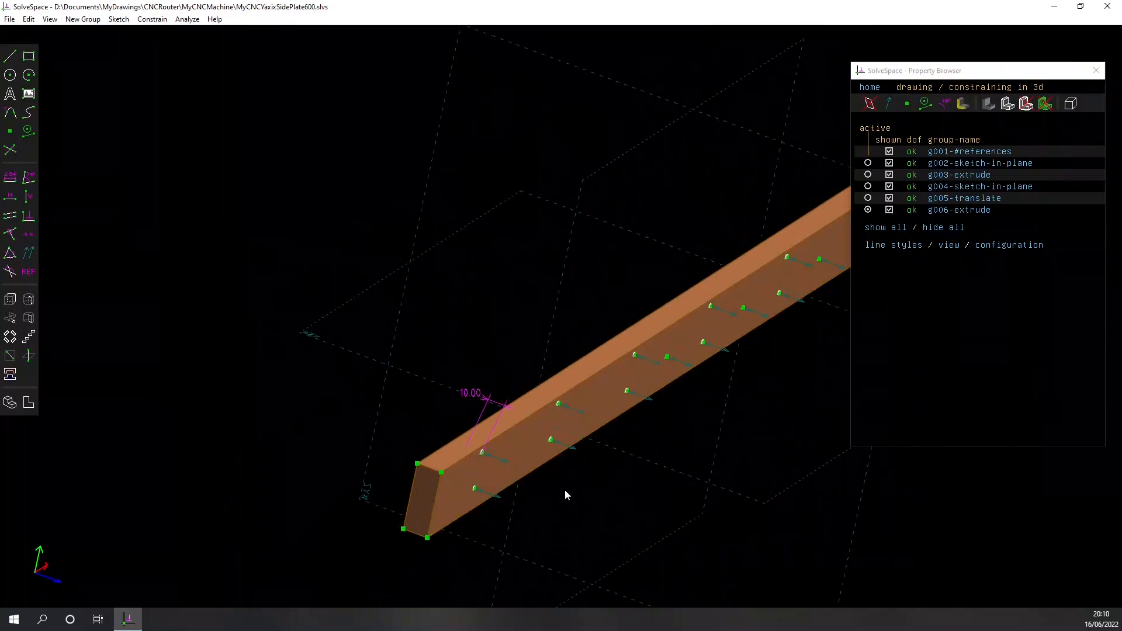
{"action": "middle_click_drag", "start_coordinate": [566, 494], "coordinate": [527, 450]}
{"action": "middle_click_drag", "start_coordinate": [241, 379], "coordinate": [325, 388]}
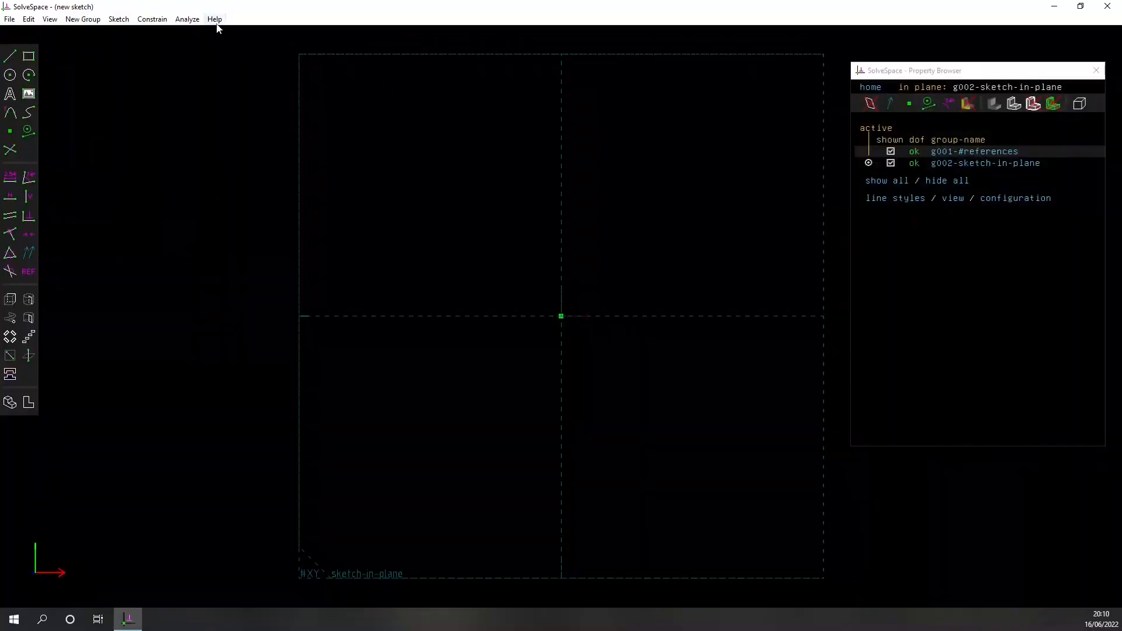
Check the program's version information and close the message
{"action": "left_click", "coordinate": [215, 19]}
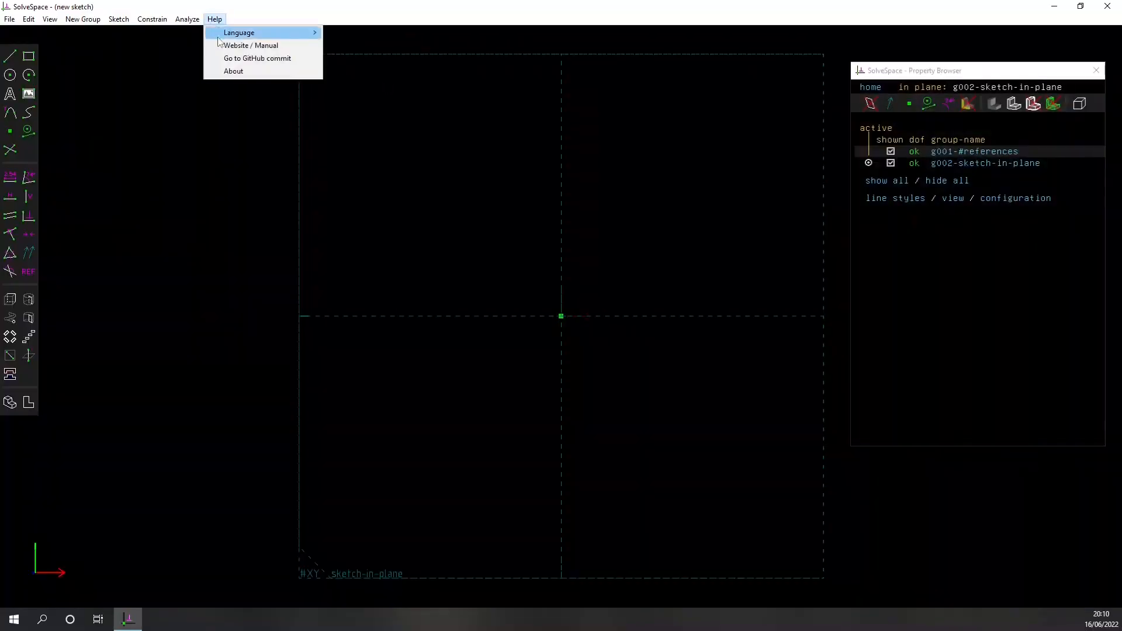
{"action": "left_click", "coordinate": [225, 70]}
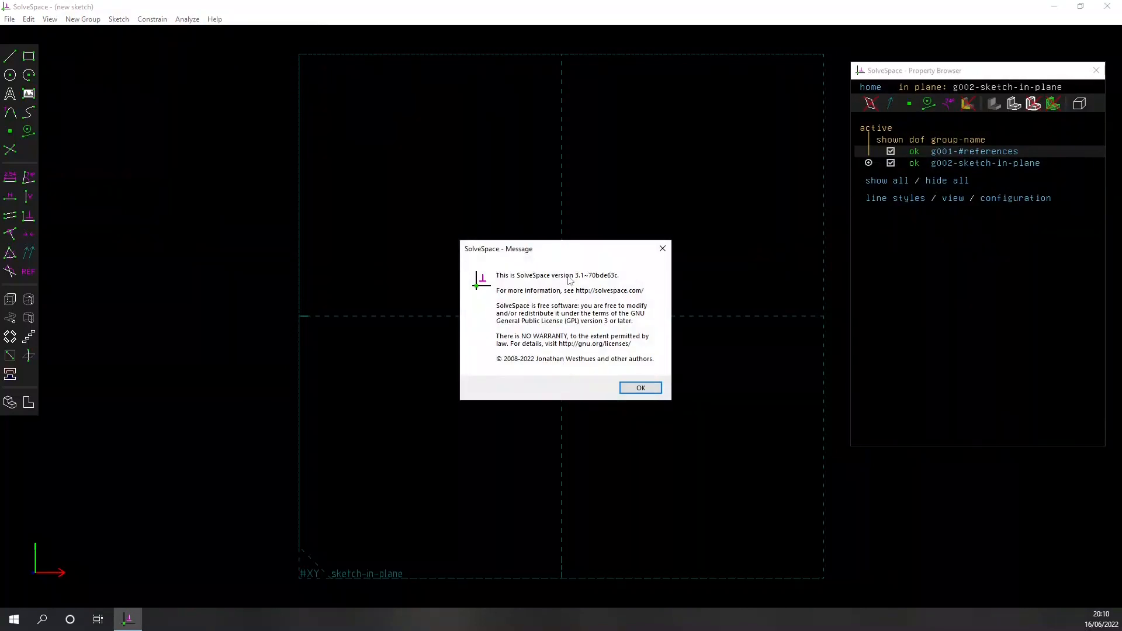
{"action": "left_click", "coordinate": [630, 387]}
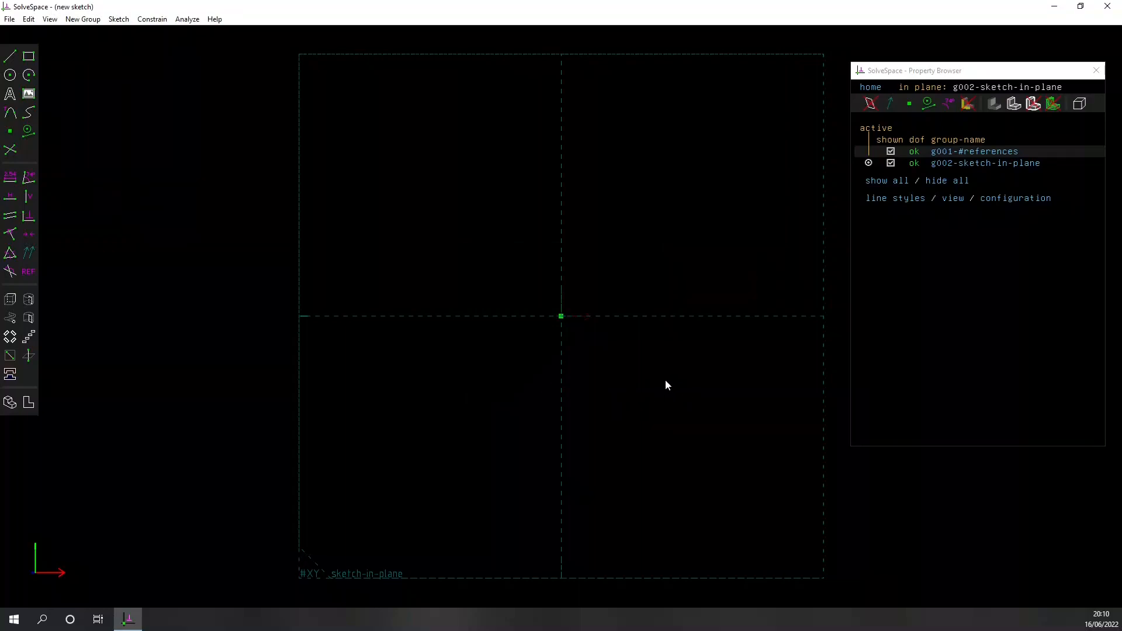
{"action": "right_click_drag", "start_coordinate": [666, 383], "coordinate": [597, 382]}
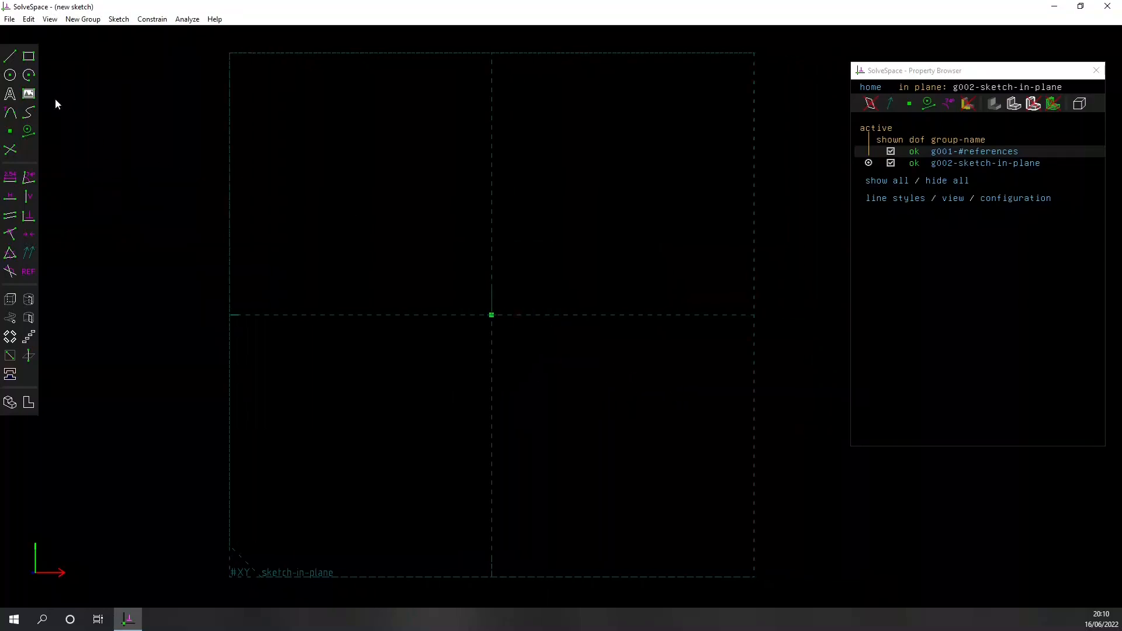
Sketch a circle about 10 mm in diameter centred on the origin
{"action": "left_click", "coordinate": [10, 74]}
{"action": "left_click", "coordinate": [491, 315]}
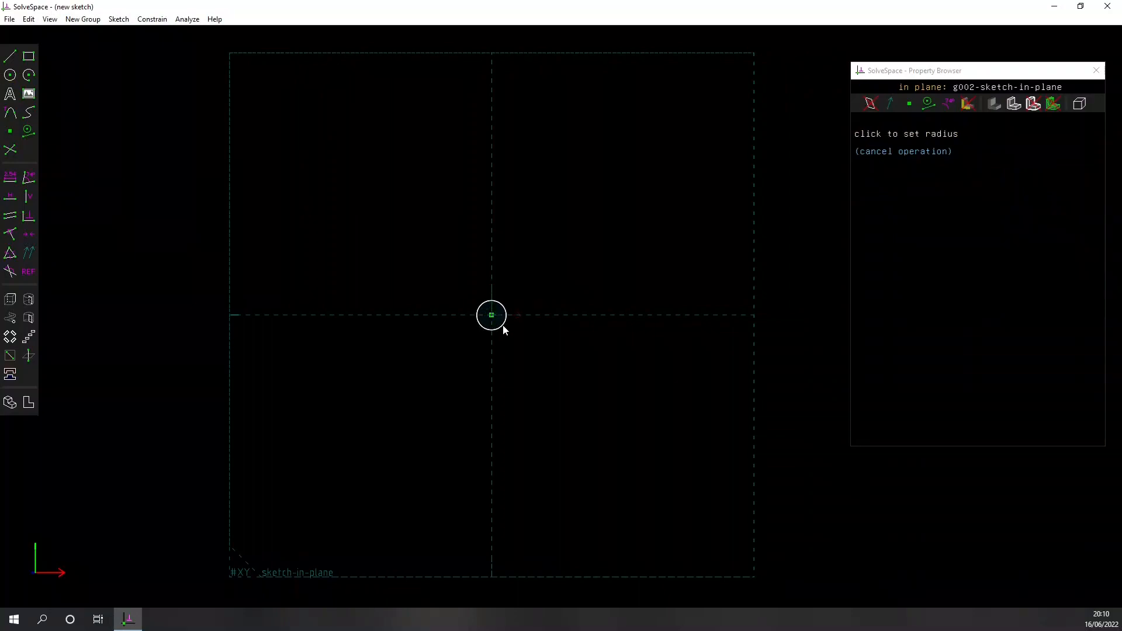
{"action": "left_click", "coordinate": [510, 318]}
{"action": "scroll", "coordinate": [531, 296], "scroll_direction": "up", "scroll_amount": 3}
{"action": "scroll", "coordinate": [525, 297], "scroll_direction": "up", "scroll_amount": 1}
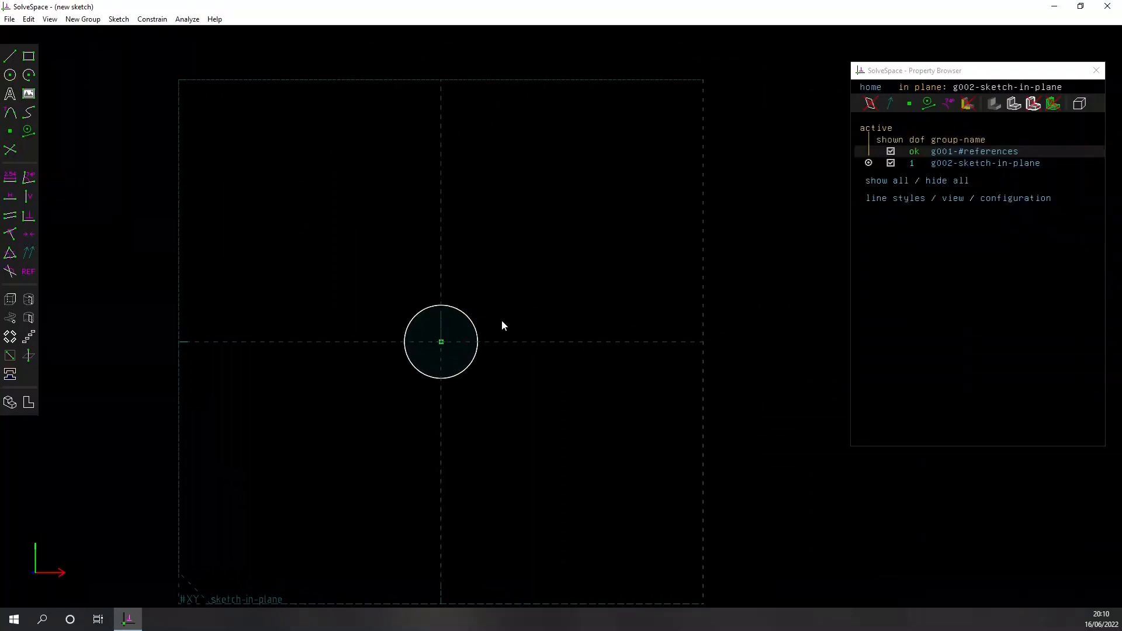
Constrain the circle's diameter to 8 mm and move the dimension label outside the circle
{"action": "left_click", "coordinate": [472, 331]}
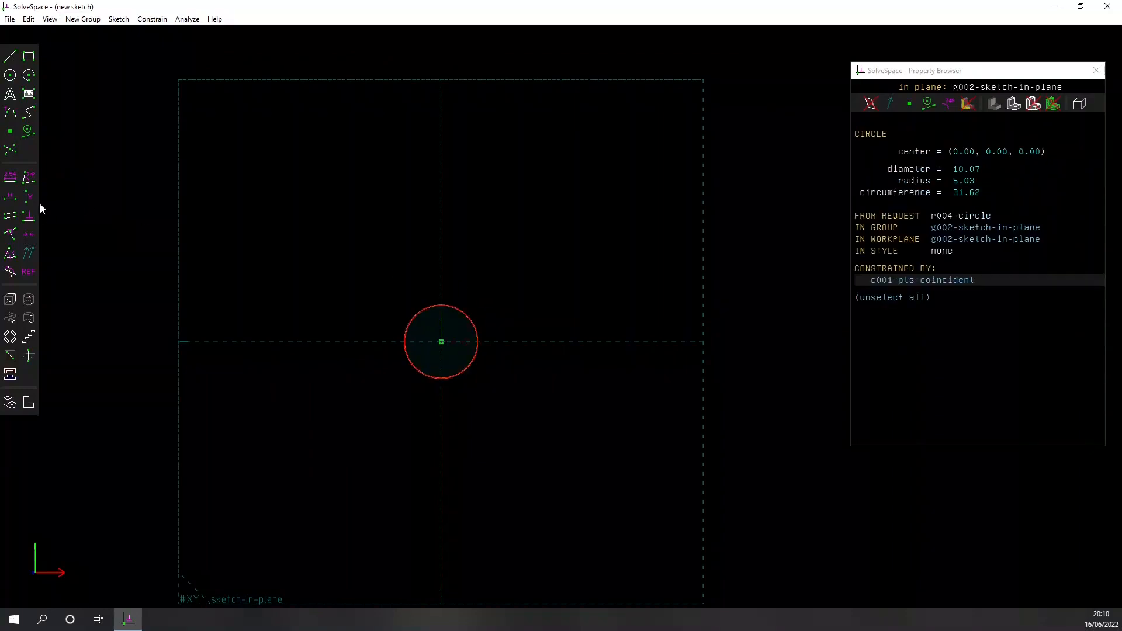
{"action": "left_click", "coordinate": [10, 185]}
{"action": "type", "text": "8"}
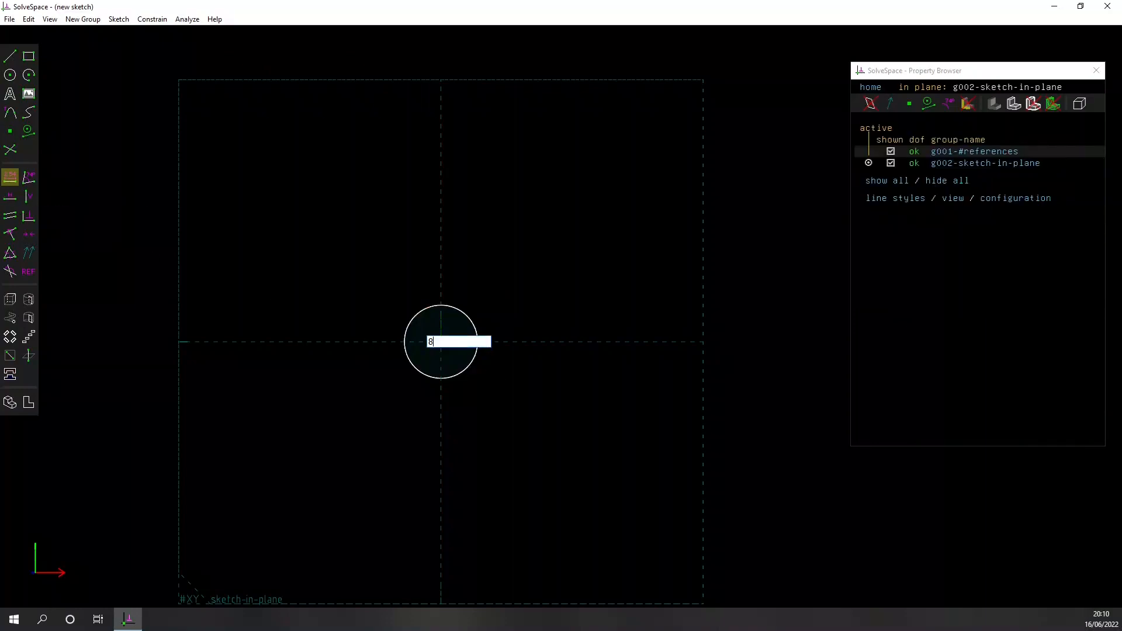
{"action": "key", "text": "Return"}
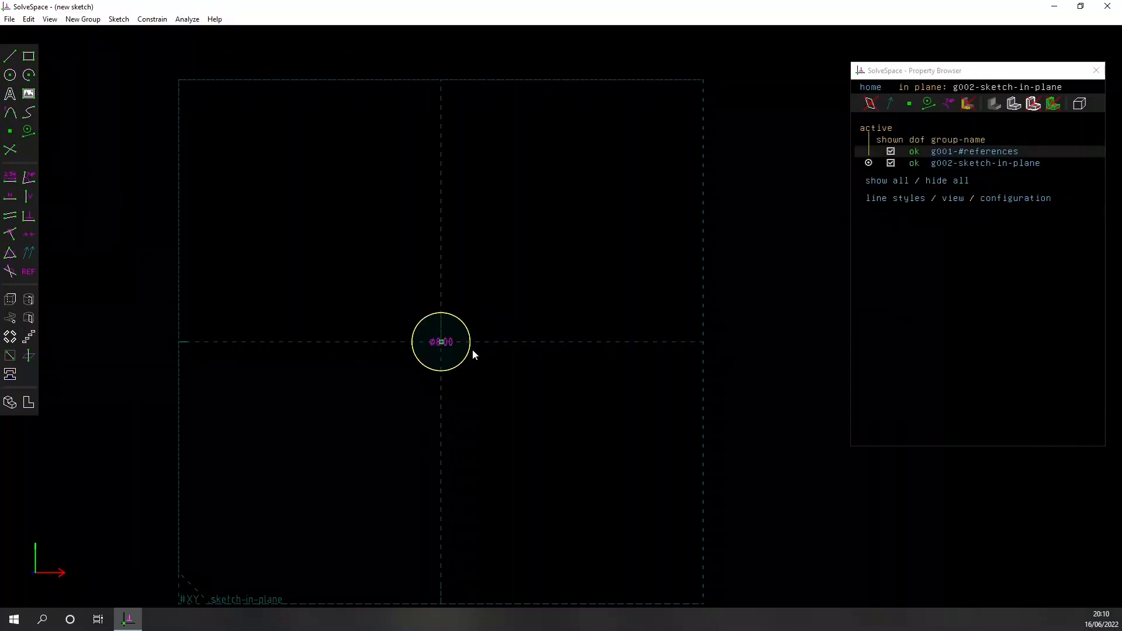
{"action": "left_click_drag", "start_coordinate": [450, 342], "coordinate": [546, 268]}
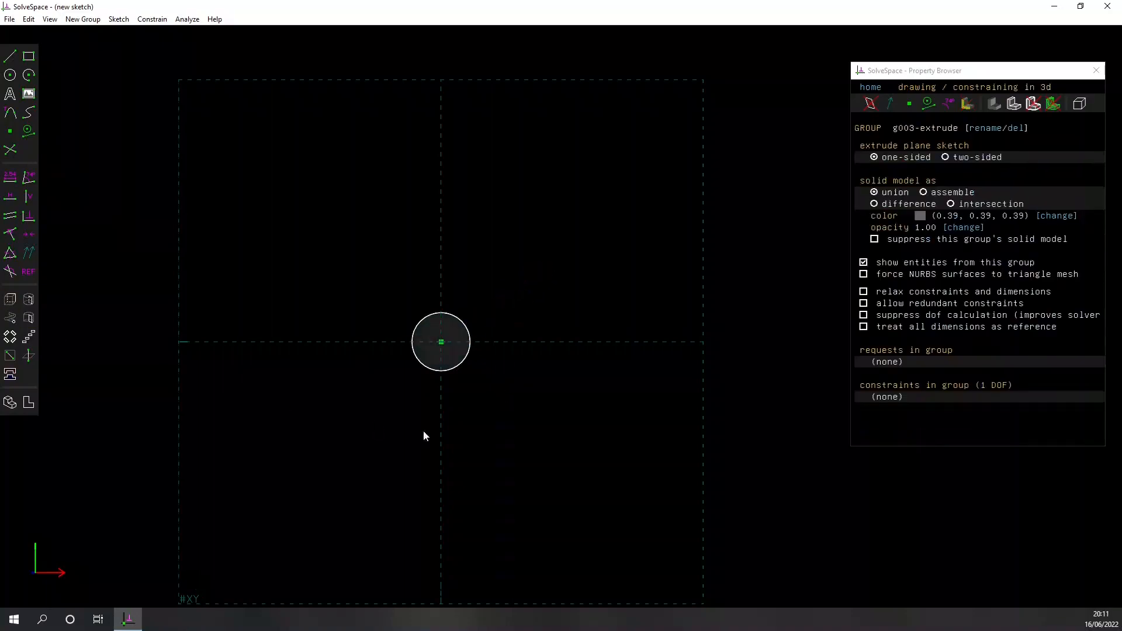
Extrude the circle one-sided into a cylinder and set its length to 50 mm
{"action": "middle_click_drag", "start_coordinate": [465, 363], "coordinate": [467, 279]}
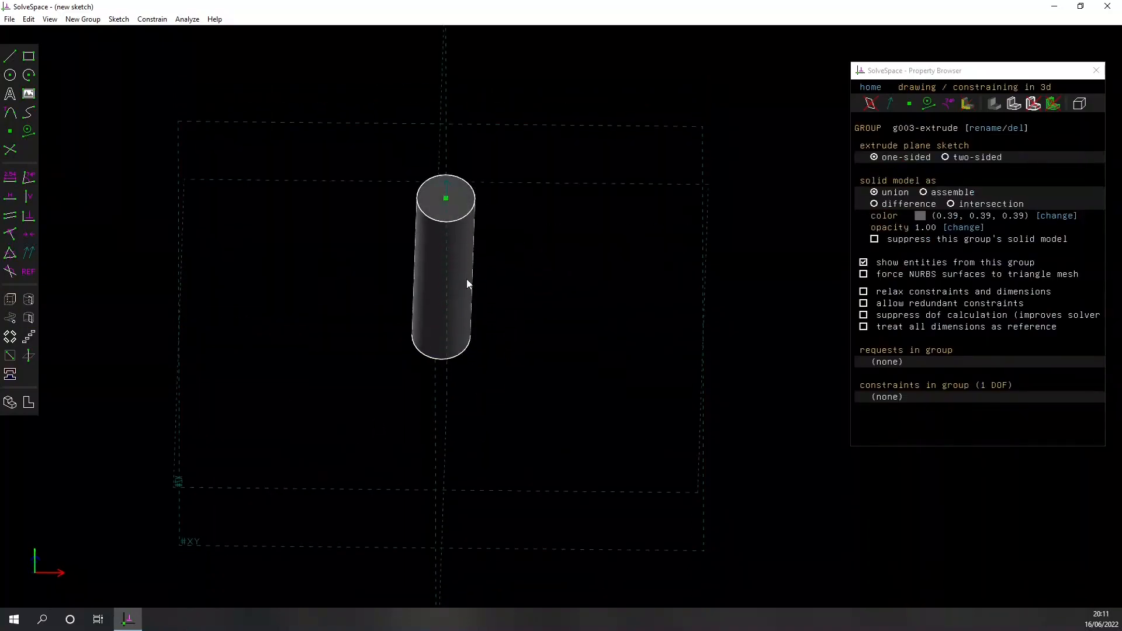
{"action": "left_click", "coordinate": [444, 252]}
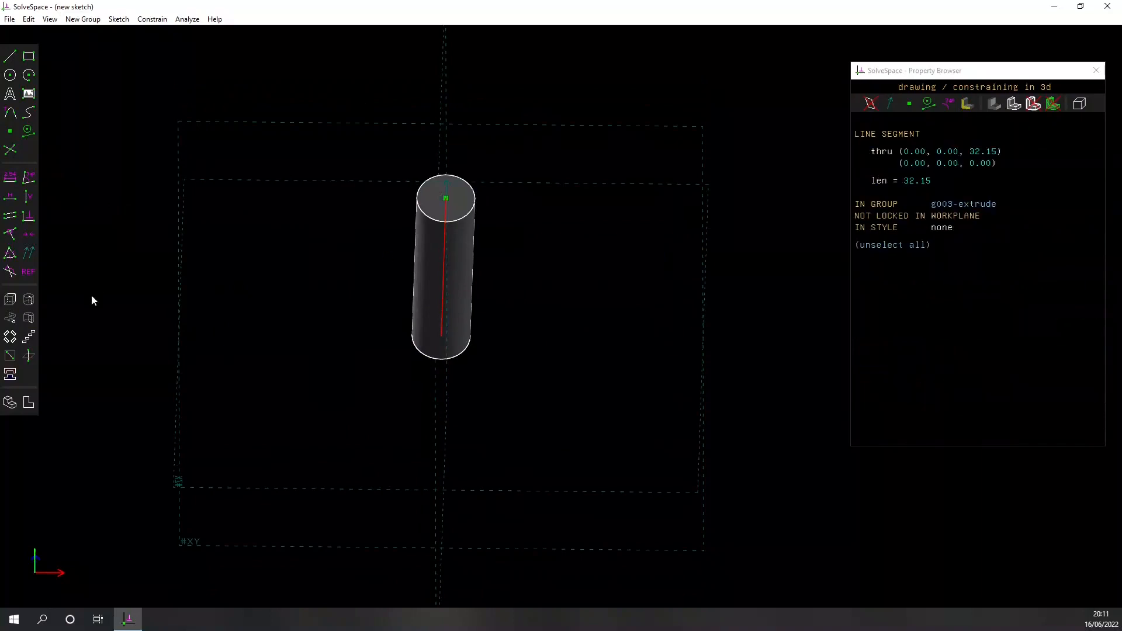
{"action": "left_click", "coordinate": [6, 183]}
{"action": "type", "text": "50"}
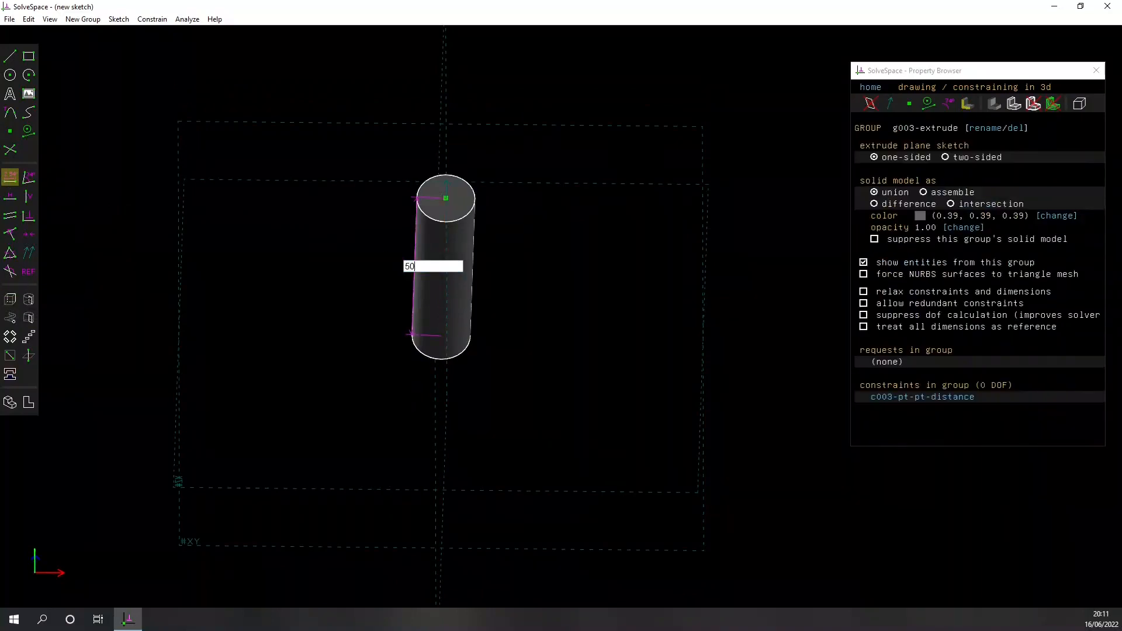
{"action": "key", "text": "Return"}
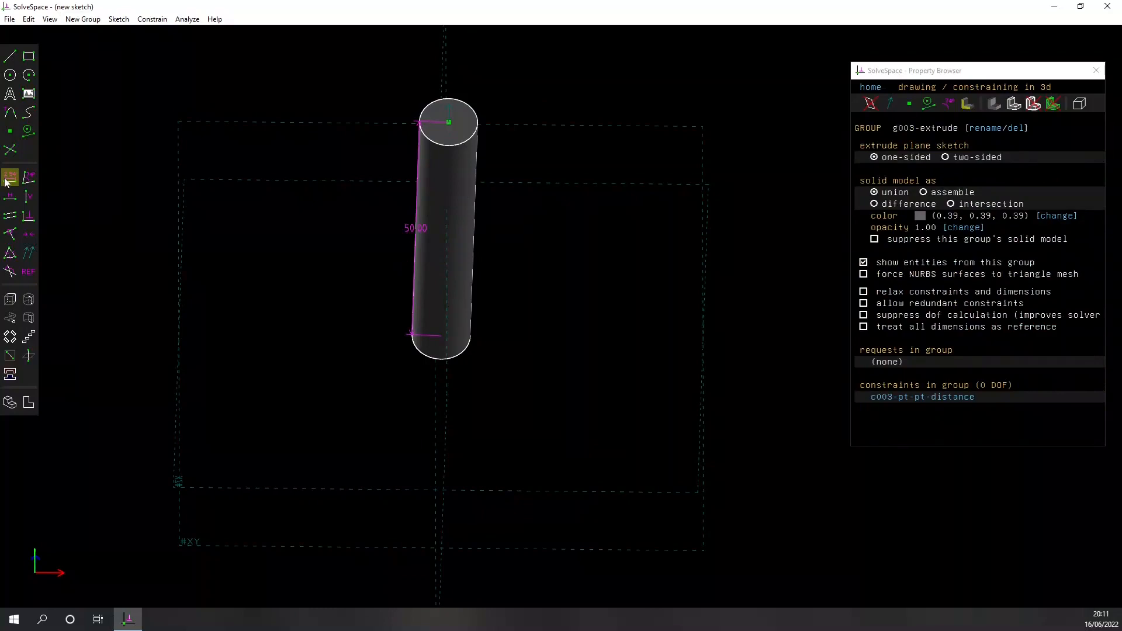
Start a new sketch in the XZ plane, with its workplane through the centre point of the cylinder's base
{"action": "key", "text": "w"}
{"action": "right_click_drag", "start_coordinate": [477, 456], "coordinate": [511, 272]}
{"action": "key", "text": "F2"}
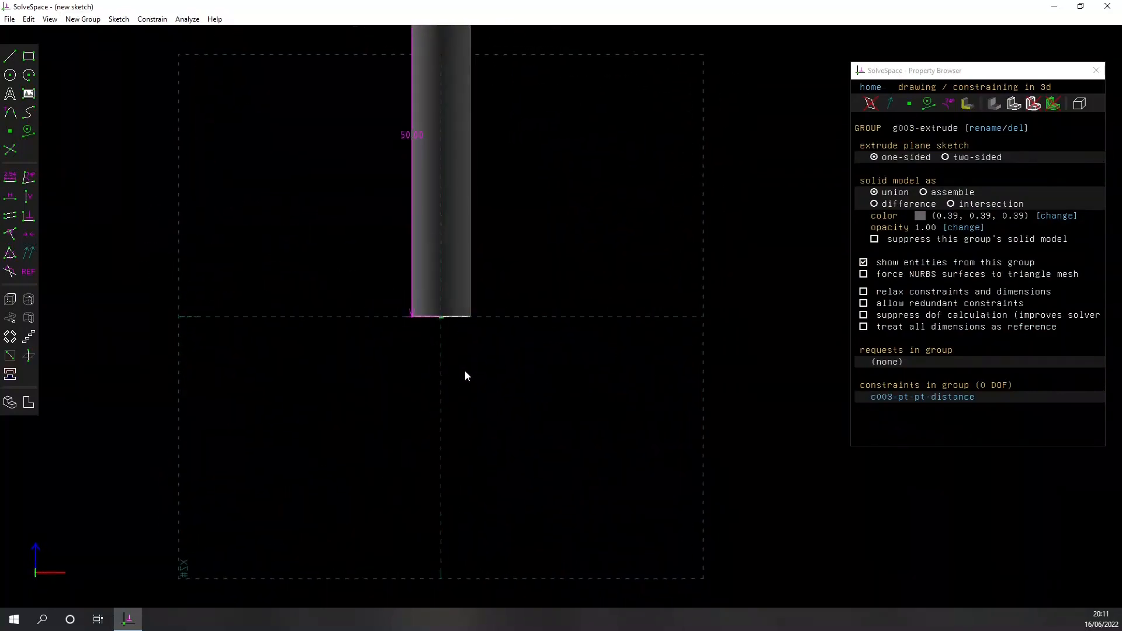
{"action": "left_click", "coordinate": [470, 326]}
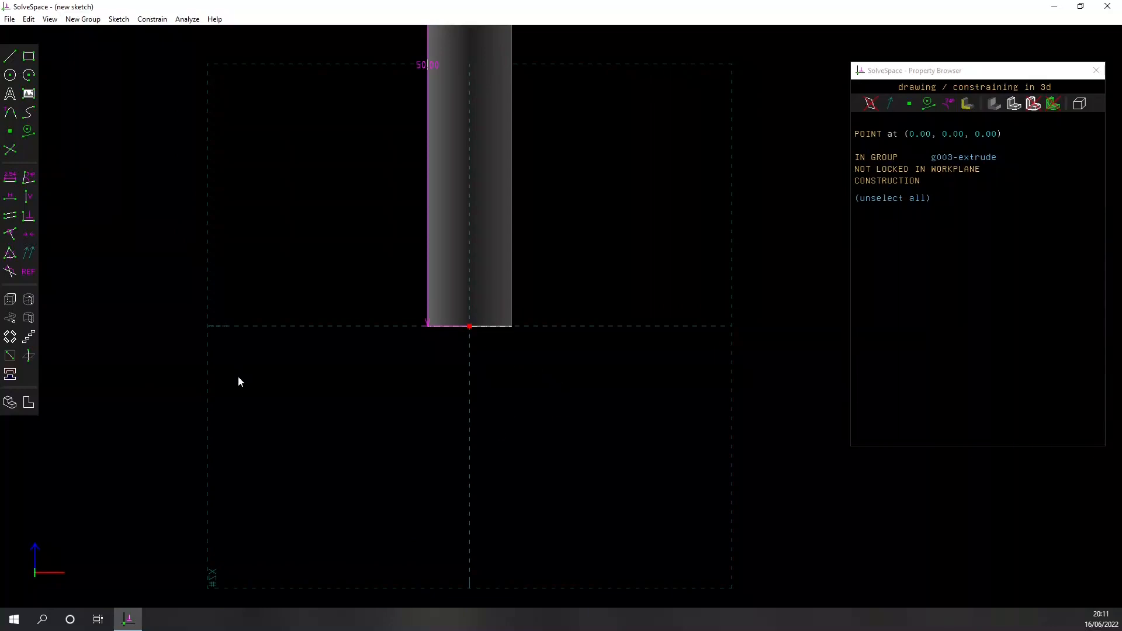
{"action": "key", "text": "shift+w"}
{"action": "mouse_move", "coordinate": [551, 404]}
{"action": "right_mouse_down"}
{"action": "mouse_move", "coordinate": [461, 380]}
{"action": "mouse_move", "coordinate": [439, 416]}
{"action": "right_mouse_up"}
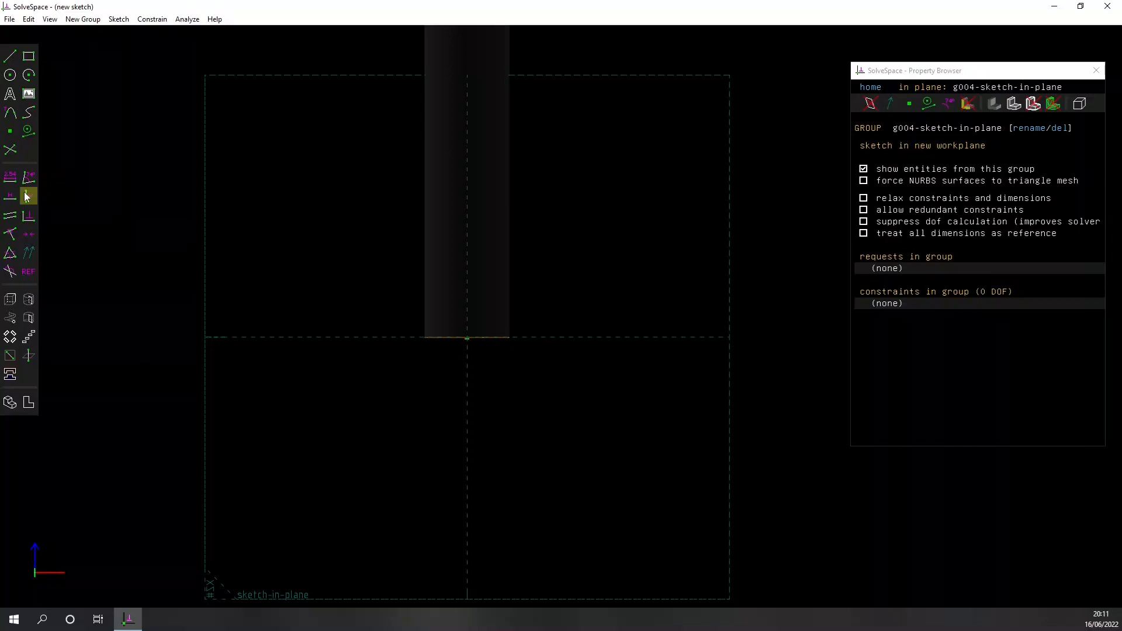
Sketch a closed four-sided profile below and beside the cylinder's base, with a vertical outer edge and an inner edge about 3.9 mm long
{"action": "key", "text": "s"}
{"action": "left_click", "coordinate": [555, 352]}
{"action": "left_click", "coordinate": [599, 345]}
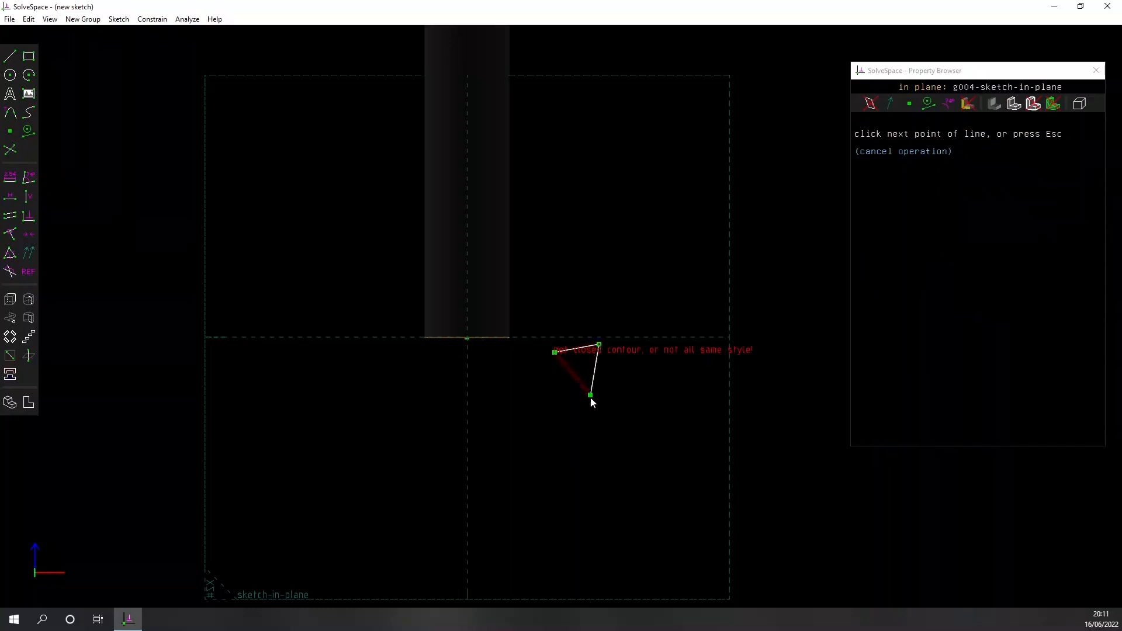
{"action": "left_click", "coordinate": [599, 407]}
{"action": "left_click", "coordinate": [554, 394]}
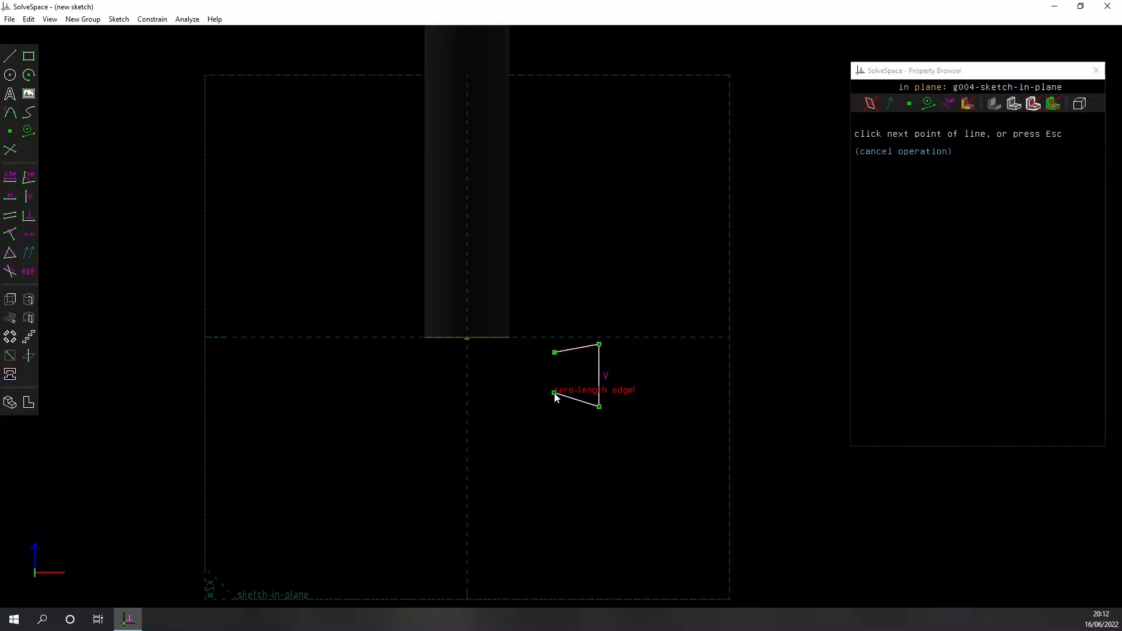
{"action": "left_click", "coordinate": [555, 353]}
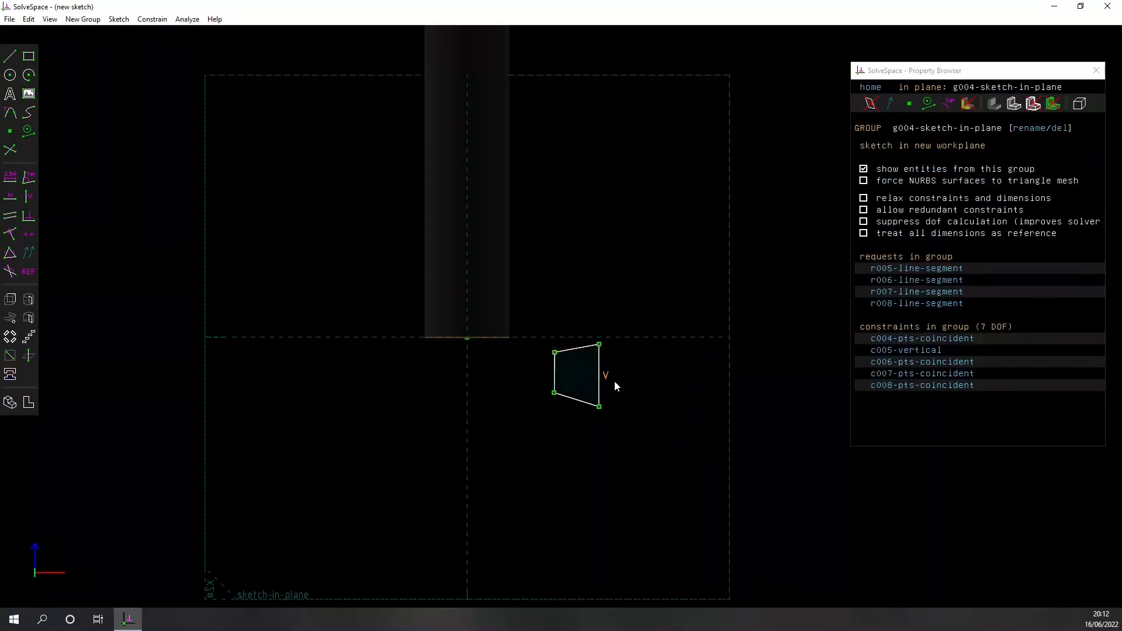
Constrain the profile's inner edge to be vertical and 0.73 mm long, and place its dimension clear of the profile
{"action": "left_click", "coordinate": [554, 372]}
{"action": "key", "text": "v"}
{"action": "left_click", "coordinate": [10, 177]}
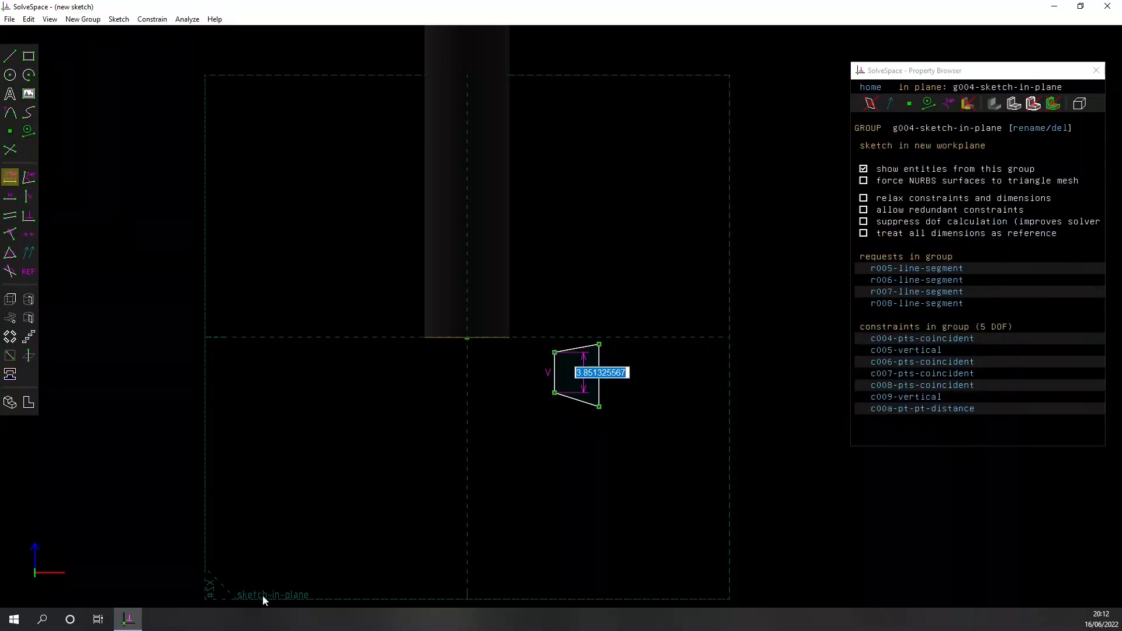
{"action": "type", "text": "0.7"}
{"action": "key", "text": "Return"}
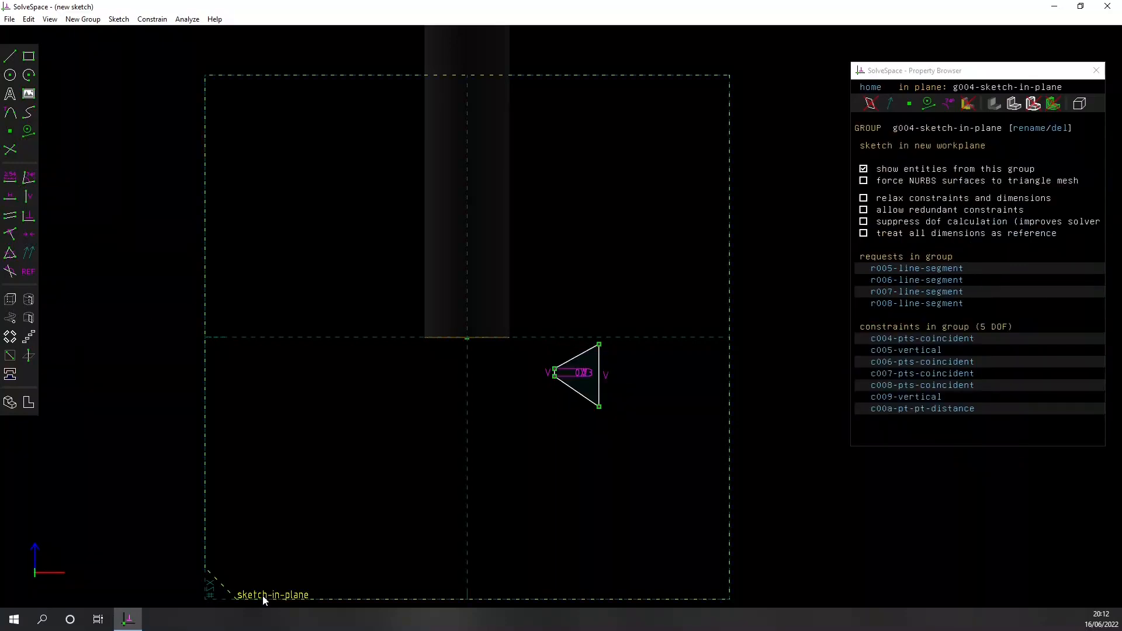
{"action": "scroll", "coordinate": [739, 345], "scroll_direction": "up", "scroll_amount": 4}
{"action": "right_click_drag", "start_coordinate": [561, 412], "coordinate": [723, 350]}
{"action": "scroll", "coordinate": [665, 349], "scroll_direction": "up", "scroll_amount": 4}
{"action": "left_click_drag", "start_coordinate": [519, 294], "coordinate": [316, 293]}
Constrain the angle between the profile's upper sloped line and outer vertical edge to 75° and place its label inside the profile
{"action": "left_click", "coordinate": [522, 212]}
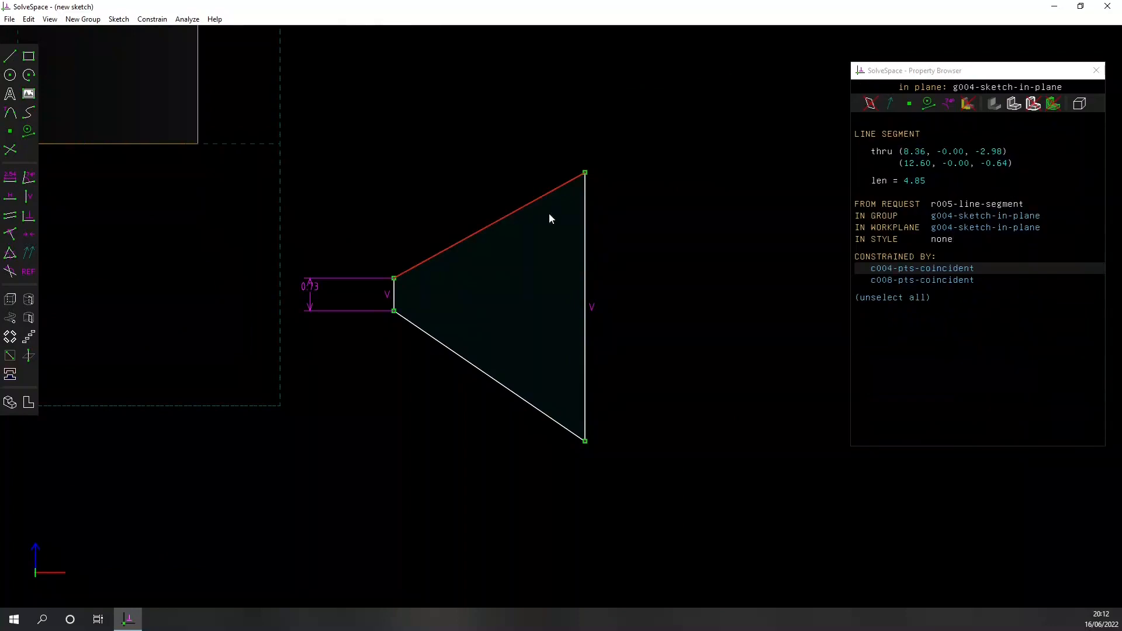
{"action": "left_click", "coordinate": [585, 217]}
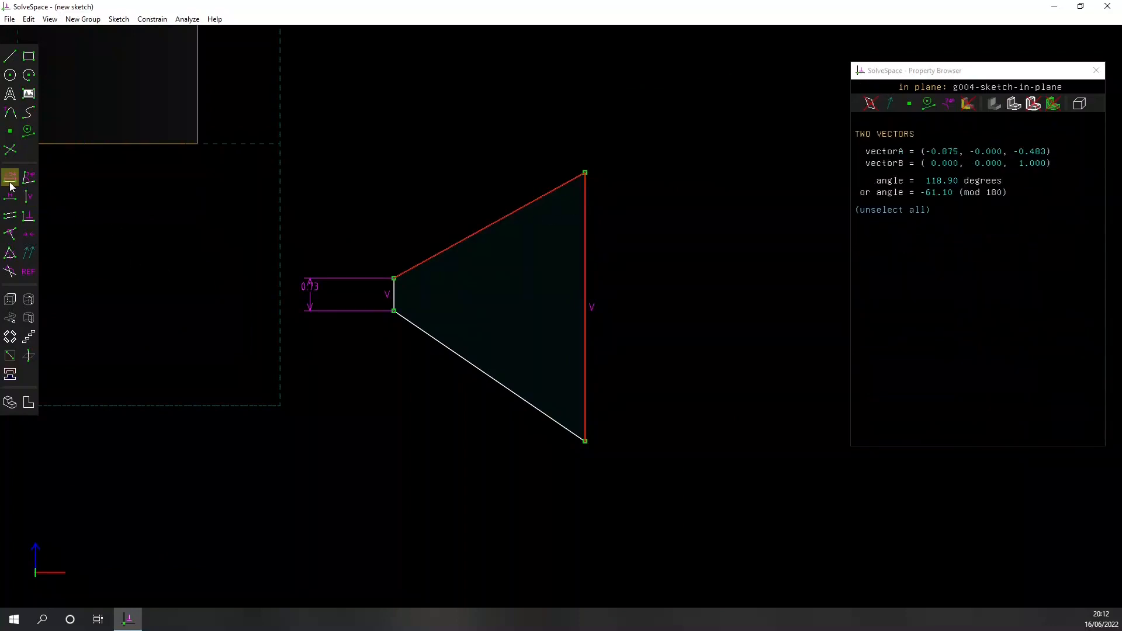
{"action": "left_click", "coordinate": [29, 178]}
{"action": "type", "text": "75"}
{"action": "key", "text": "Return"}
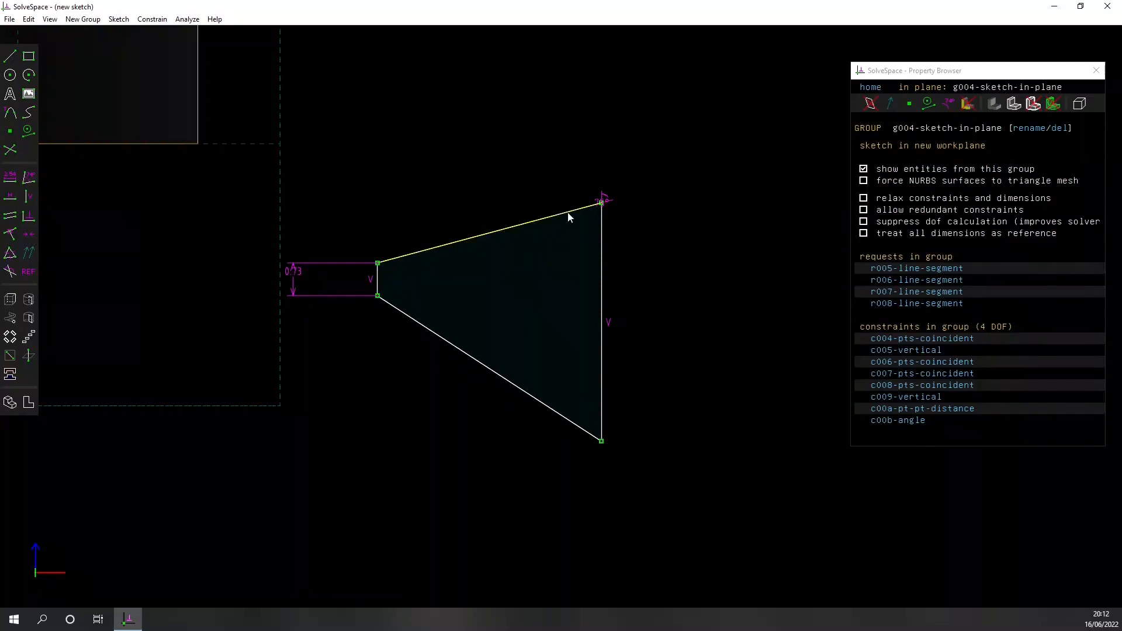
{"action": "left_click_drag", "start_coordinate": [606, 200], "coordinate": [572, 263]}
Make the lower sloped line's angle to the outer edge equal to the upper one and shift the outer edge outward
{"action": "left_click", "coordinate": [550, 218]}
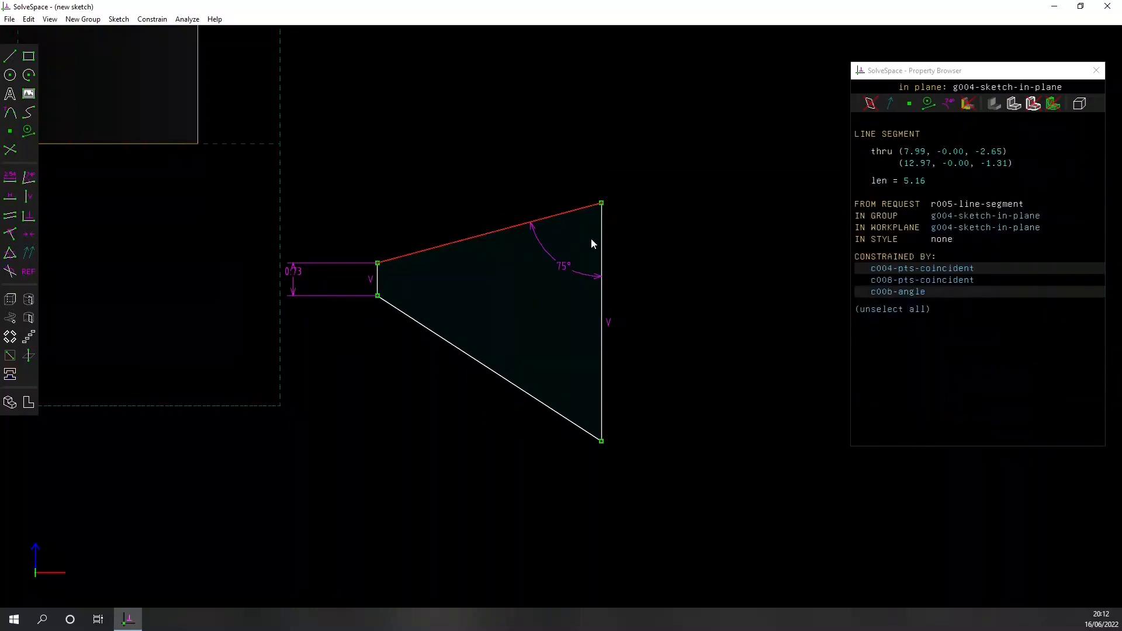
{"action": "left_click", "coordinate": [601, 251]}
{"action": "left_click", "coordinate": [497, 372]}
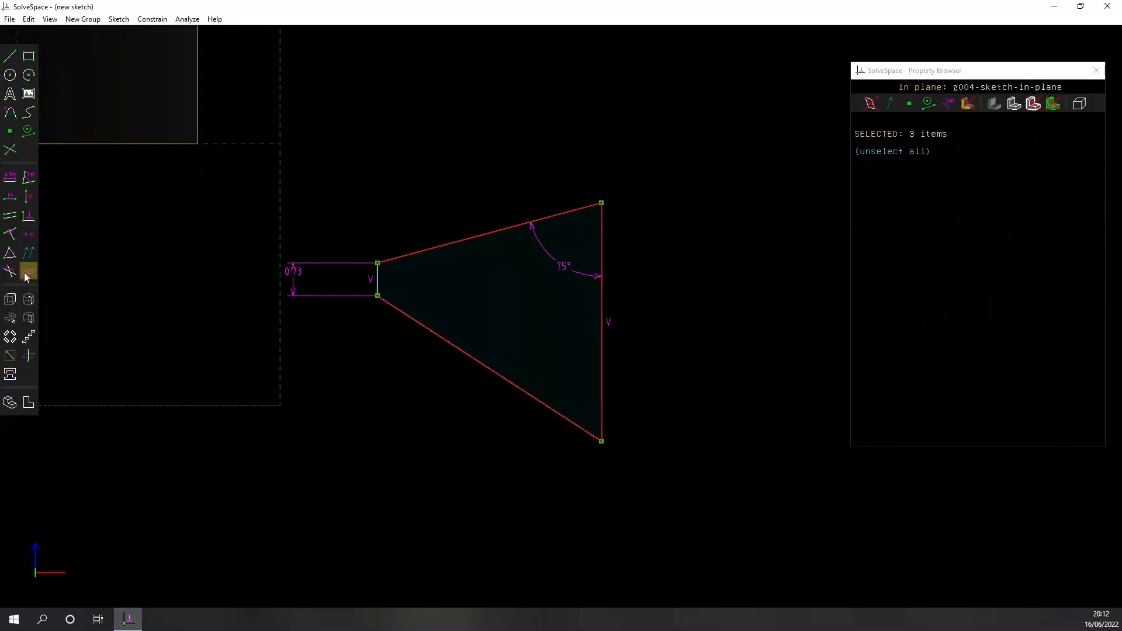
{"action": "left_click", "coordinate": [10, 253]}
{"action": "mouse_move", "coordinate": [621, 302]}
{"action": "left_mouse_down"}
{"action": "mouse_move", "coordinate": [604, 296]}
{"action": "mouse_move", "coordinate": [653, 301]}
{"action": "left_mouse_up"}
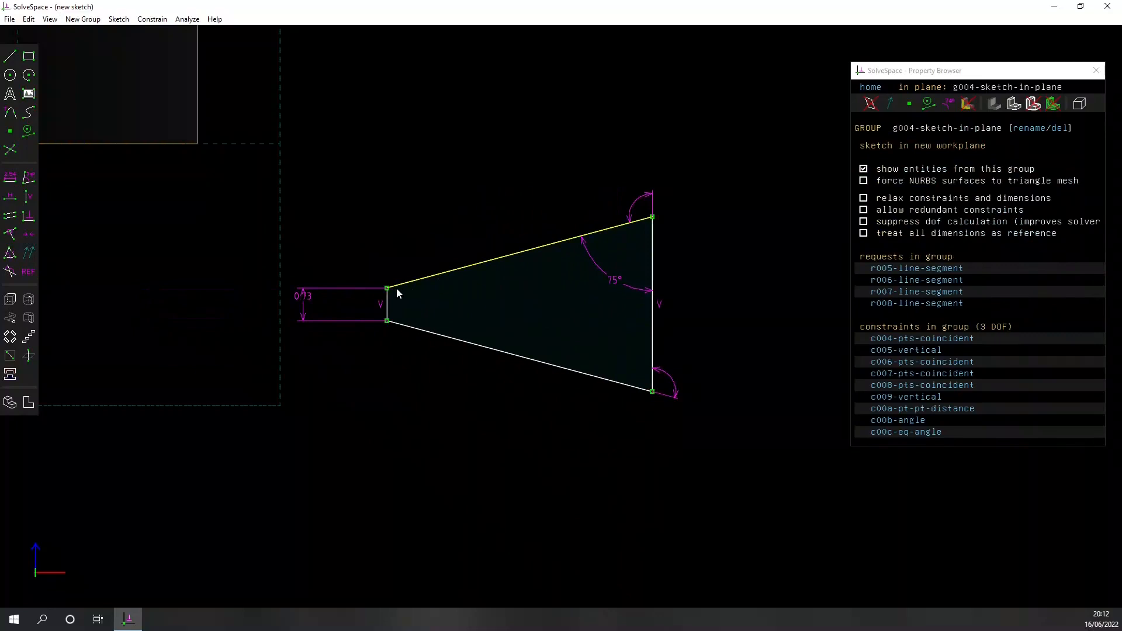
Narrow the profile to about 0.8 mm and move it below the cylinder's base with its outer edge near the cylinder's side
{"action": "left_click_drag", "start_coordinate": [654, 392], "coordinate": [312, 408]}
{"action": "left_click_drag", "start_coordinate": [290, 356], "coordinate": [175, 234]}
{"action": "right_click_drag", "start_coordinate": [169, 346], "coordinate": [595, 393]}
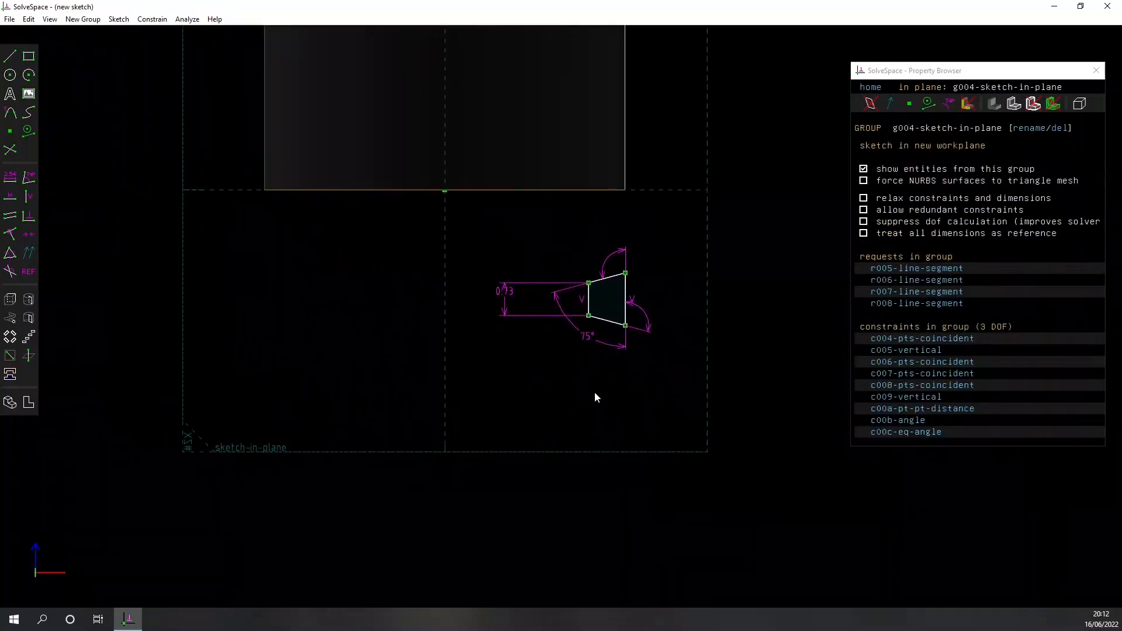
{"action": "scroll", "coordinate": [657, 366], "scroll_direction": "up", "scroll_amount": 4}
{"action": "right_click_drag", "start_coordinate": [399, 322], "coordinate": [454, 389]}
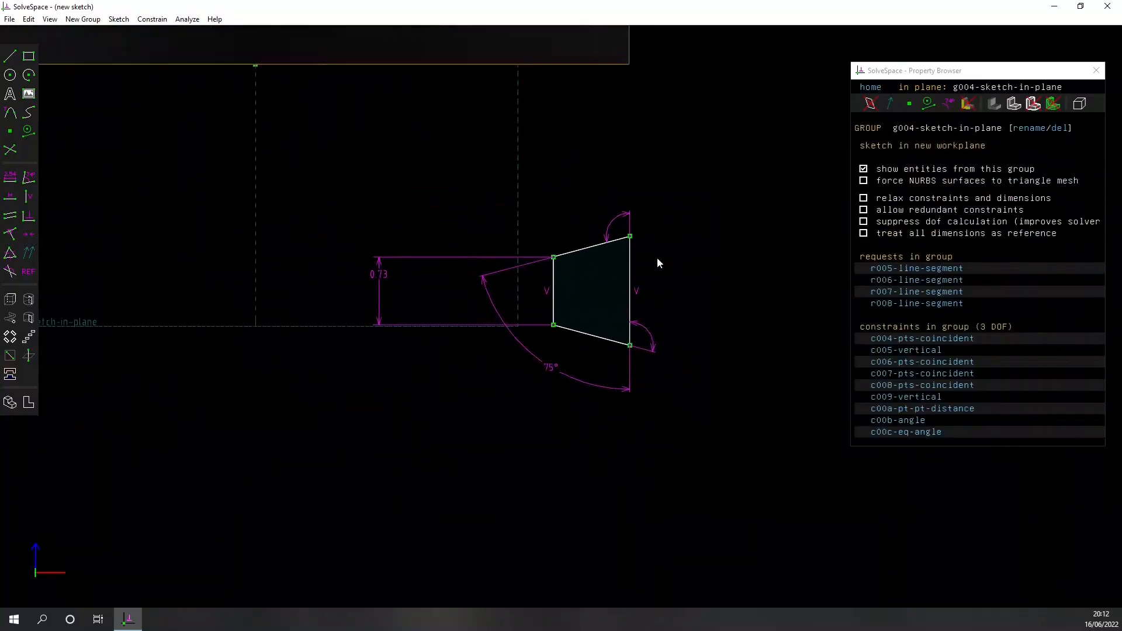
Add a horizontal construction line from the profile's upper inner corner to its outer edge and set its length to 1.00 mm
{"action": "left_click", "coordinate": [9, 56]}
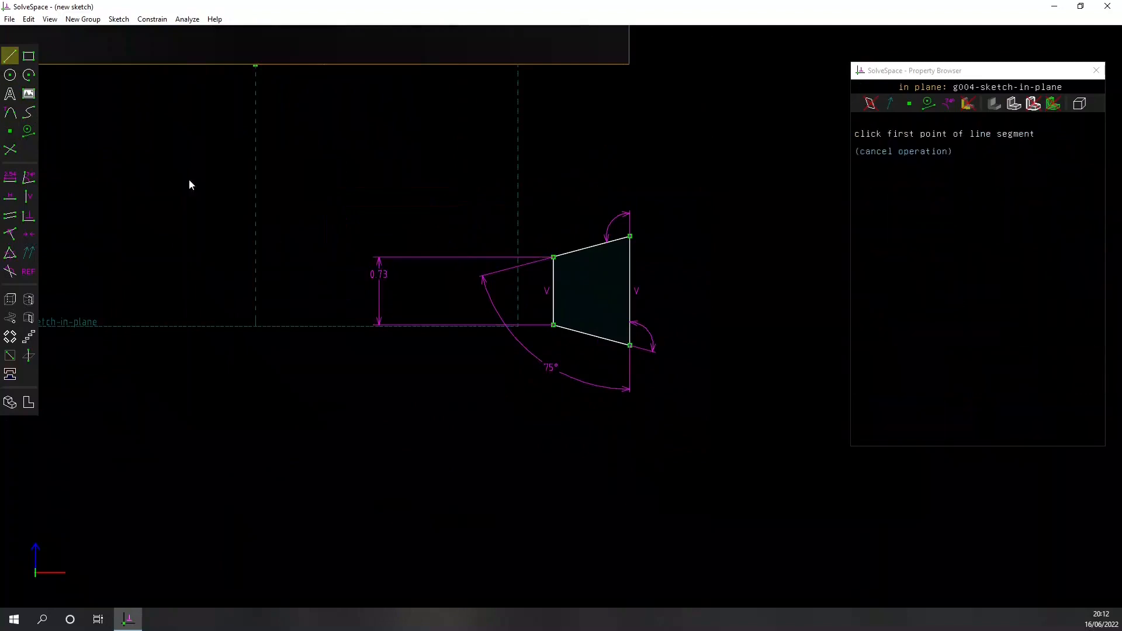
{"action": "left_click", "coordinate": [555, 258]}
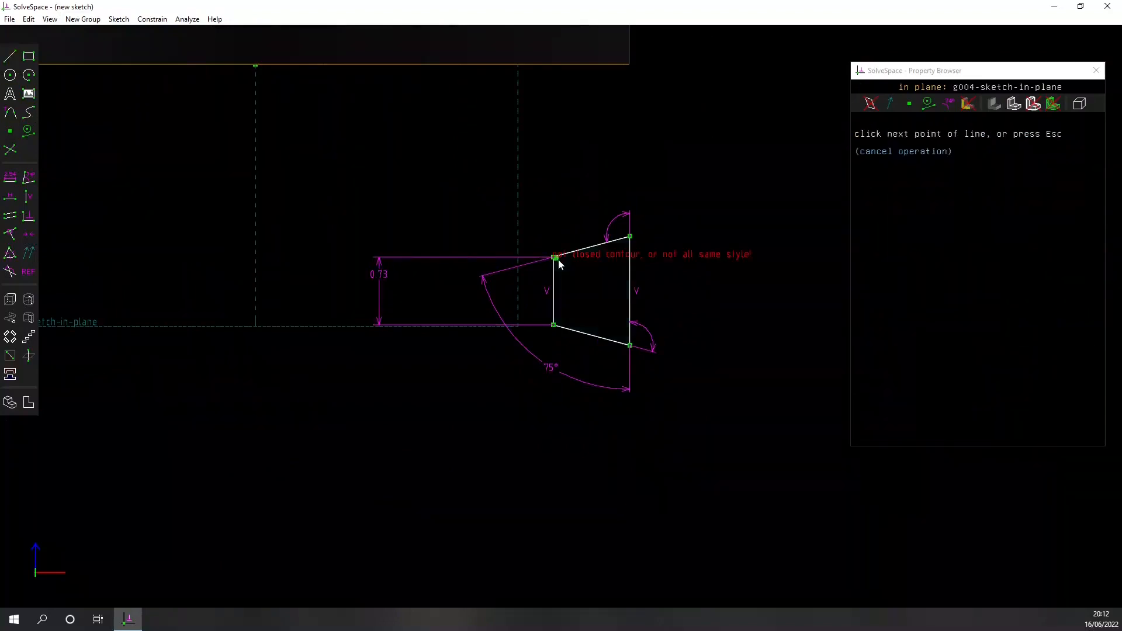
{"action": "left_click", "coordinate": [630, 258]}
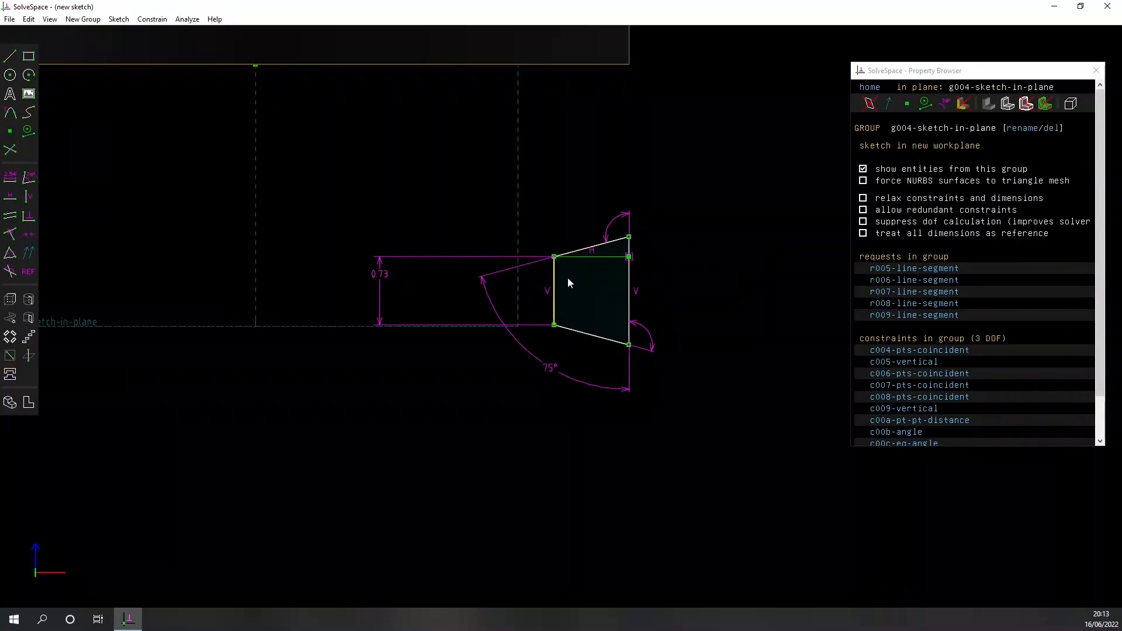
{"action": "left_click", "coordinate": [603, 255]}
{"action": "left_click", "coordinate": [10, 176]}
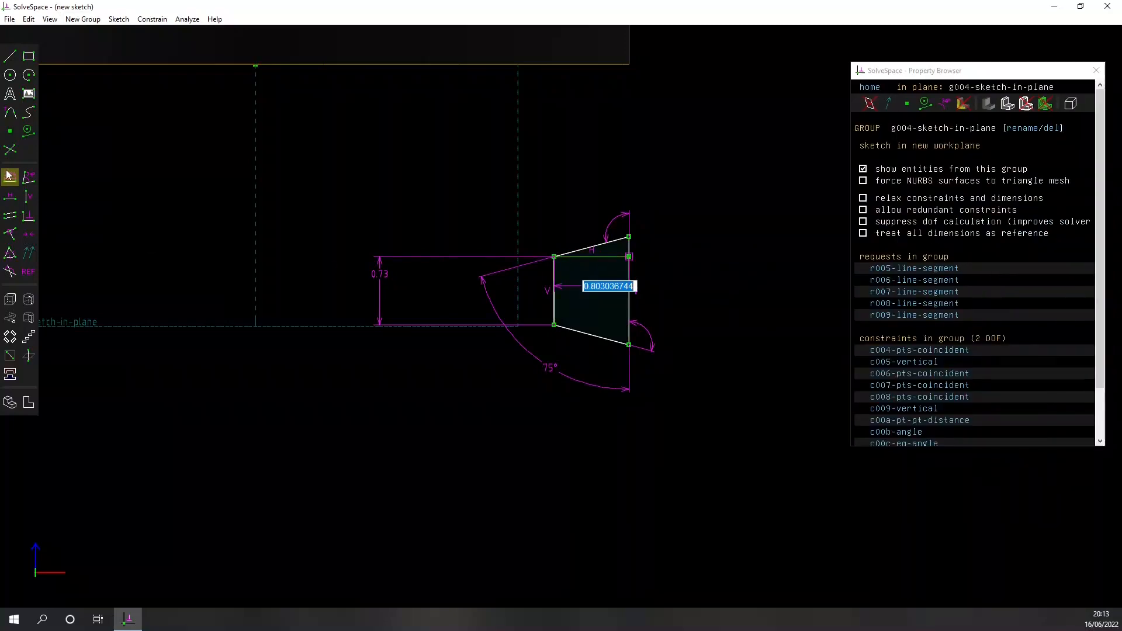
{"action": "type", "text": "1.00"}
{"action": "key", "text": "Return"}
Reposition the profile by its points and lines so its outer edge sits about 4.3 mm from the cylinder's axis, just below the base
{"action": "right_click_drag", "start_coordinate": [570, 304], "coordinate": [631, 371]}
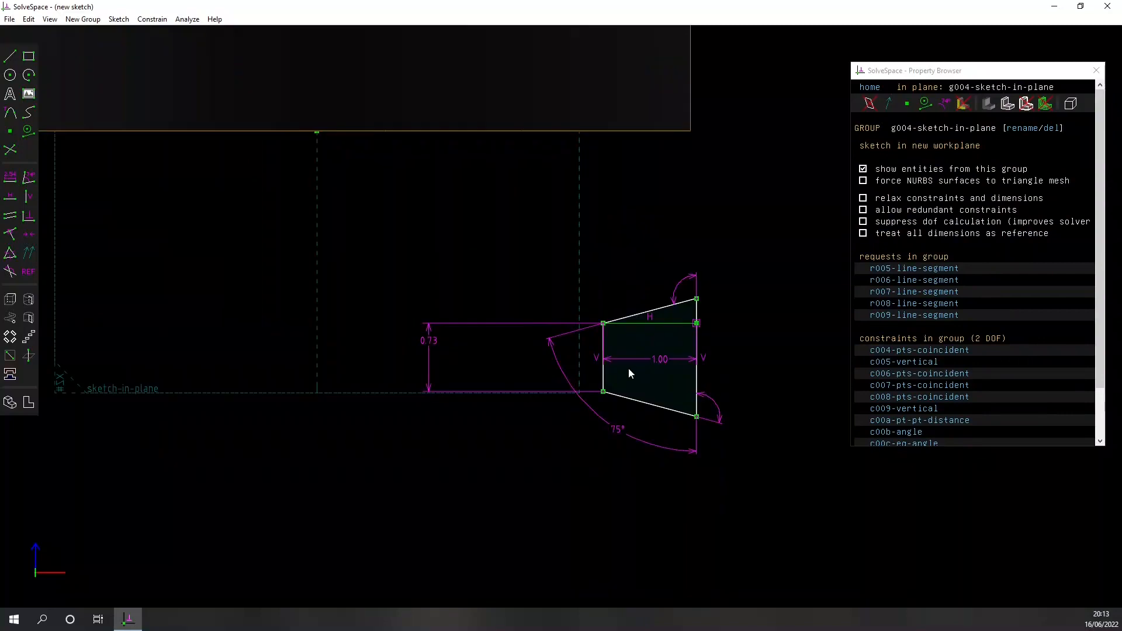
{"action": "left_click", "coordinate": [604, 323]}
{"action": "mouse_move", "coordinate": [603, 324]}
{"action": "left_mouse_down"}
{"action": "mouse_move", "coordinate": [626, 316]}
{"action": "mouse_move", "coordinate": [604, 286]}
{"action": "left_mouse_up"}
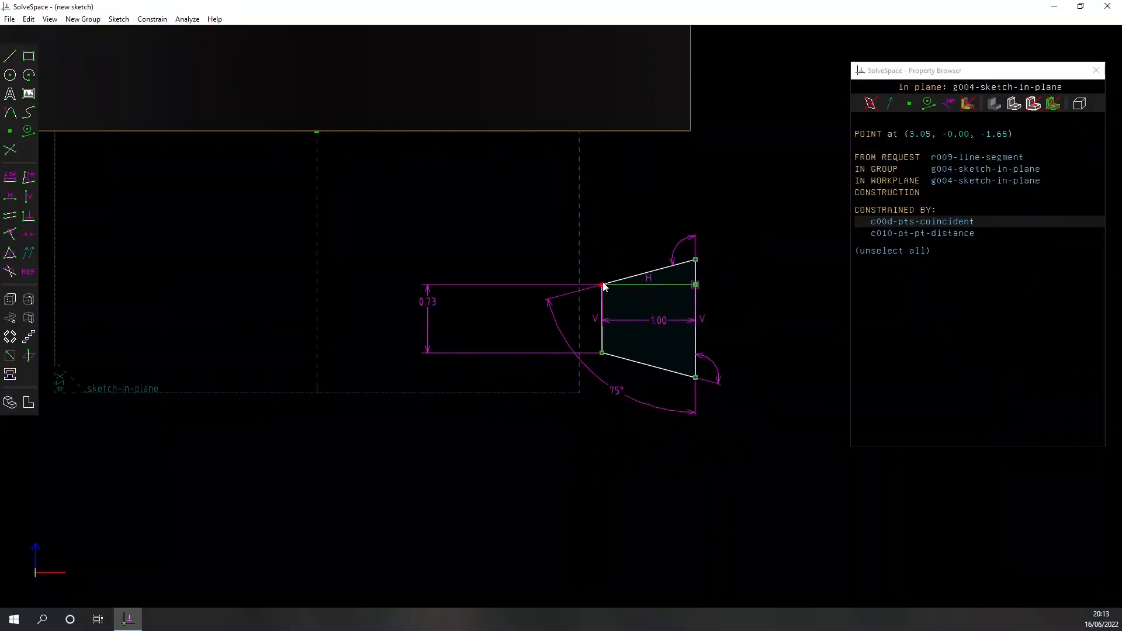
{"action": "left_click", "coordinate": [769, 251]}
{"action": "left_click", "coordinate": [693, 264]}
{"action": "left_click_drag", "start_coordinate": [694, 264], "coordinate": [695, 255]}
{"action": "mouse_move", "coordinate": [699, 357]}
{"action": "left_mouse_down"}
{"action": "mouse_move", "coordinate": [684, 366]}
{"action": "mouse_move", "coordinate": [697, 372]}
{"action": "left_mouse_up"}
{"action": "left_click_drag", "start_coordinate": [601, 345], "coordinate": [617, 322]}
{"action": "left_click_drag", "start_coordinate": [647, 285], "coordinate": [686, 188]}
{"action": "key", "text": "Escape"}
{"action": "key", "text": "Escape"}
{"action": "right_click_drag", "start_coordinate": [391, 246], "coordinate": [387, 345]}
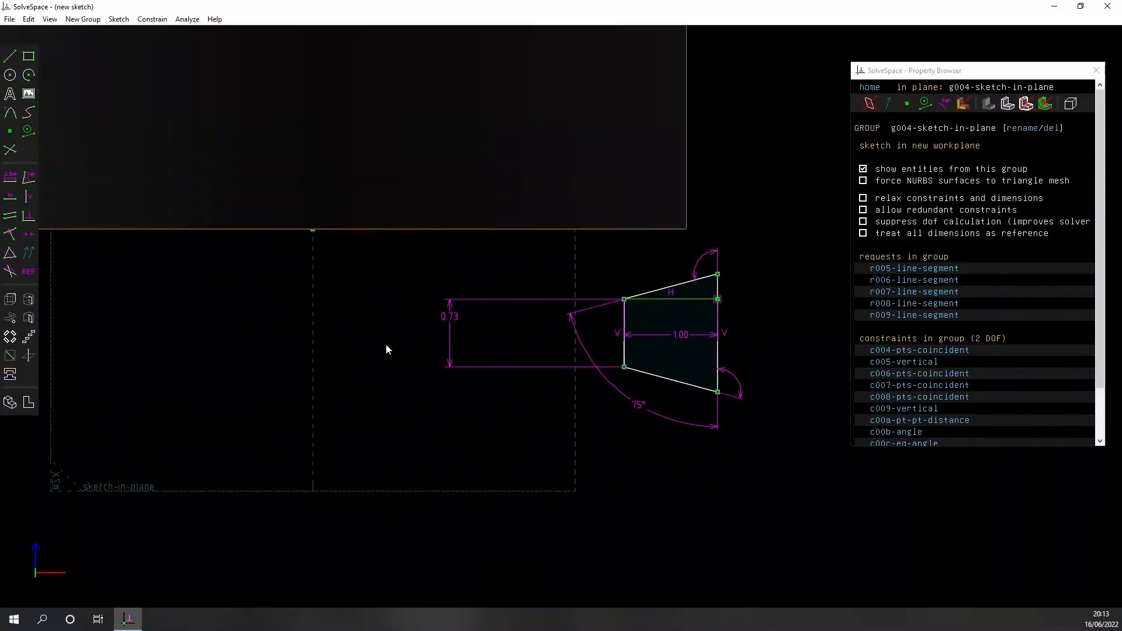
Constrain the profile's outer vertical edge 4.05 mm from the origin and place the dimension label below the profile
{"action": "left_click", "coordinate": [313, 230]}
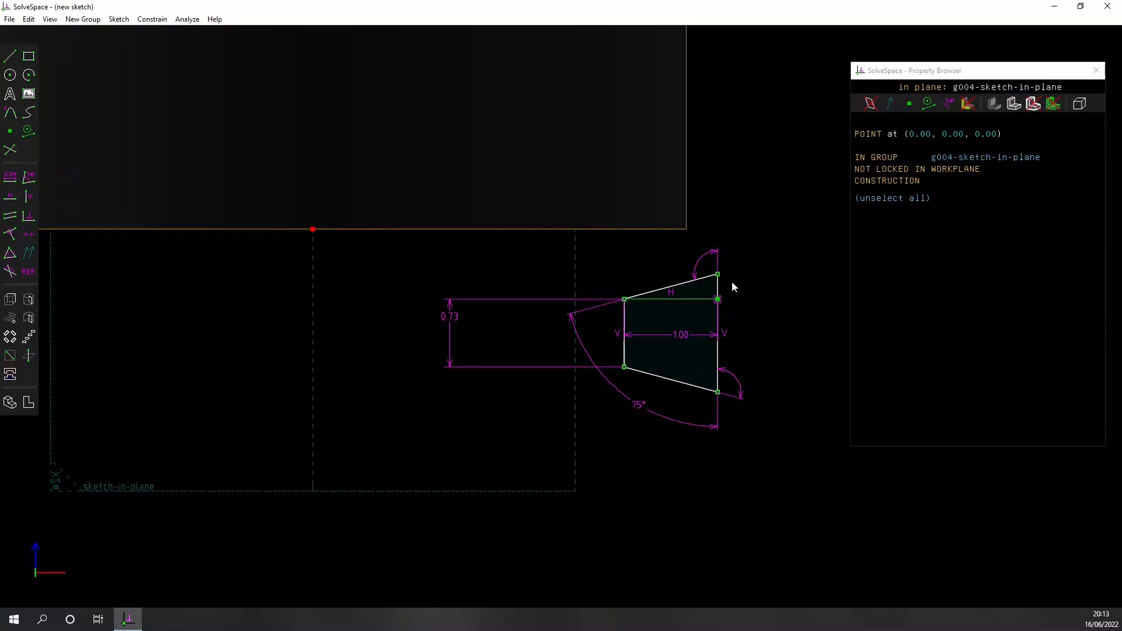
{"action": "left_click", "coordinate": [720, 325]}
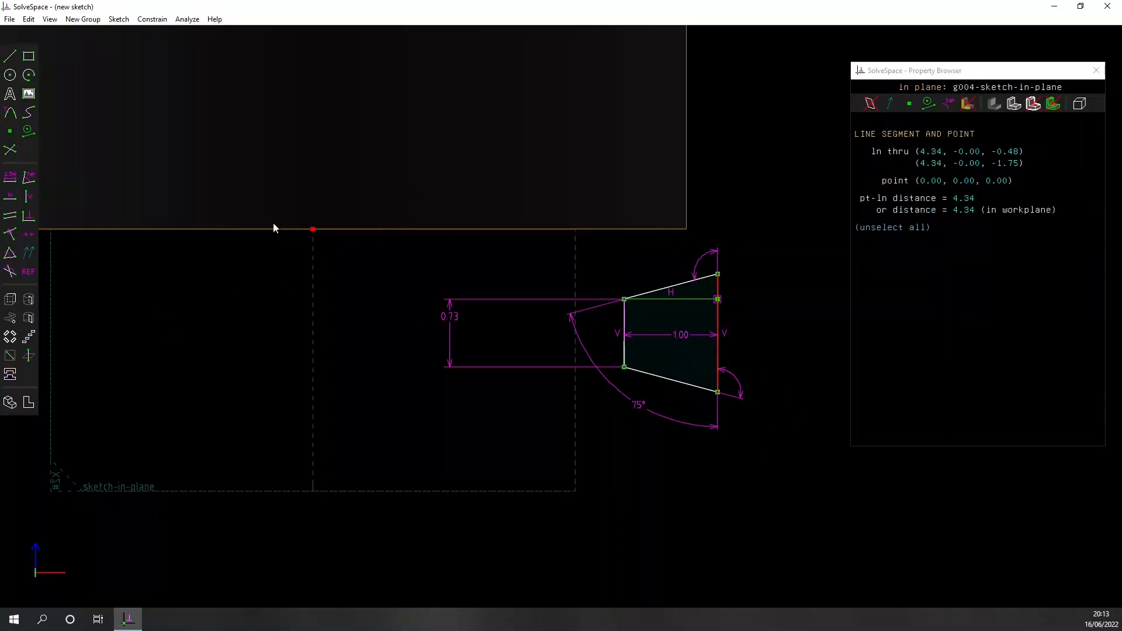
{"action": "scroll", "coordinate": [272, 318], "scroll_direction": "down", "scroll_amount": 2}
{"action": "right_click_drag", "start_coordinate": [259, 289], "coordinate": [329, 316]}
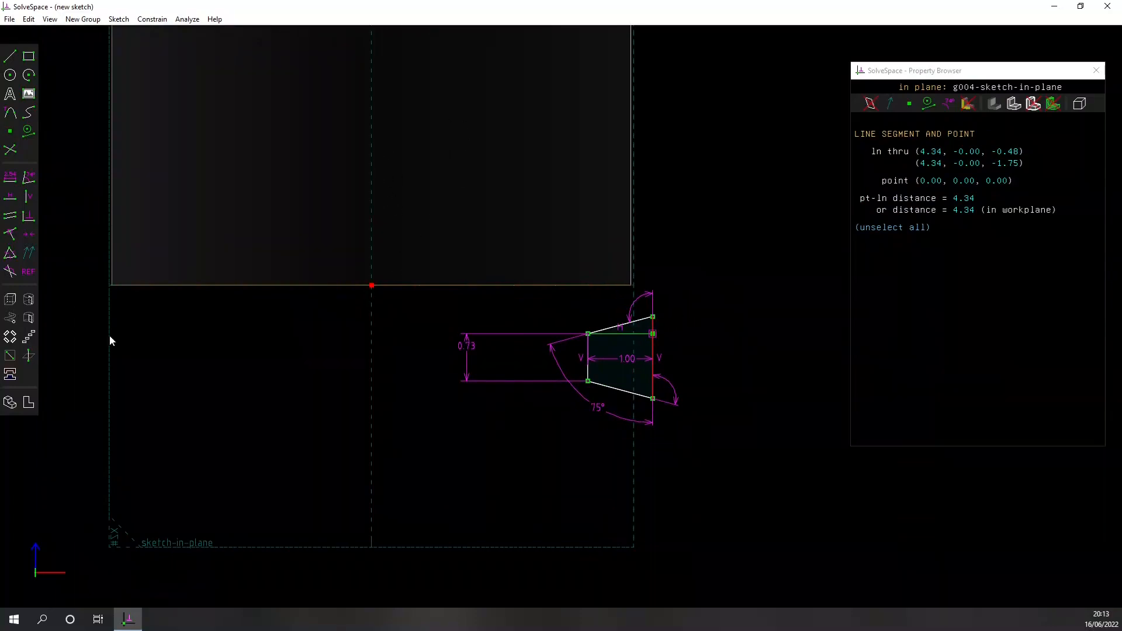
{"action": "left_click", "coordinate": [10, 177]}
{"action": "type", "text": "4"}
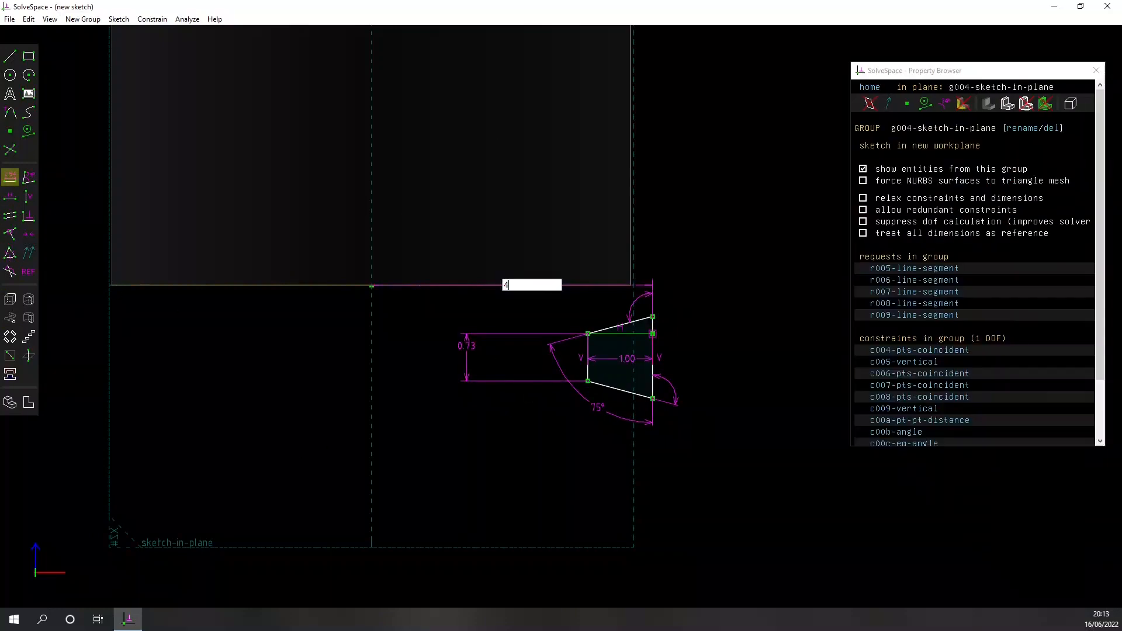
{"action": "type", "text": ".05"}
{"action": "key", "text": "Return"}
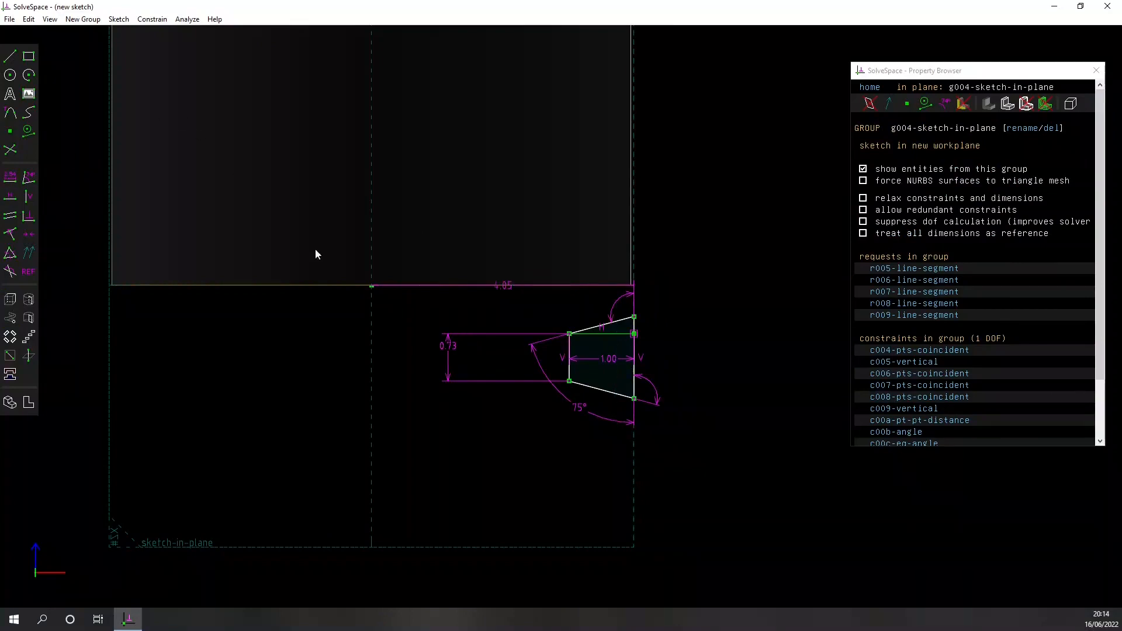
{"action": "left_click_drag", "start_coordinate": [506, 293], "coordinate": [553, 469]}
Constrain the distance from the origin to the profile's horizontal construction line to 0.28 mm
{"action": "scroll", "coordinate": [623, 293], "scroll_direction": "up", "scroll_amount": 8}
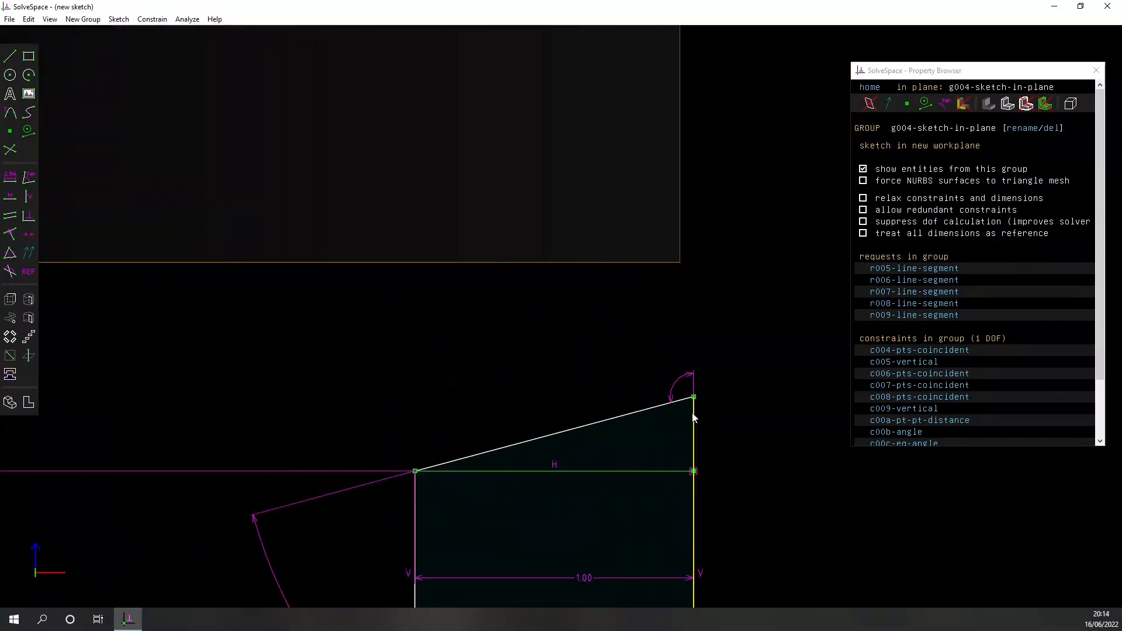
{"action": "scroll", "coordinate": [732, 386], "scroll_direction": "down", "scroll_amount": 5}
{"action": "right_click_drag", "start_coordinate": [324, 408], "coordinate": [293, 331]}
{"action": "left_click", "coordinate": [224, 261]}
{"action": "left_click", "coordinate": [653, 344]}
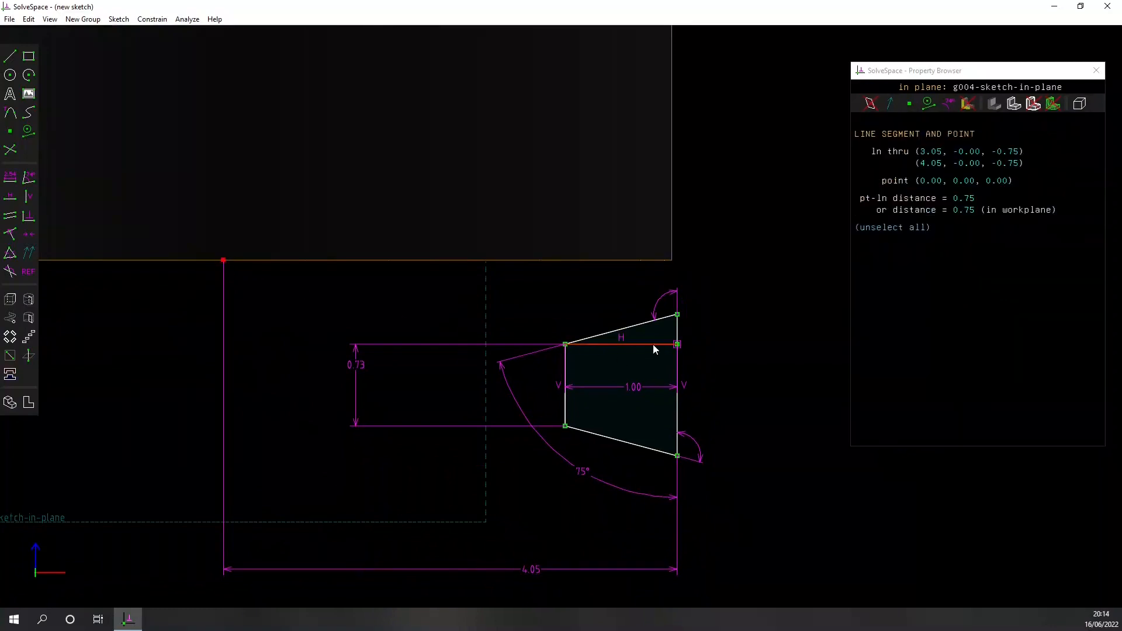
{"action": "left_click", "coordinate": [12, 181]}
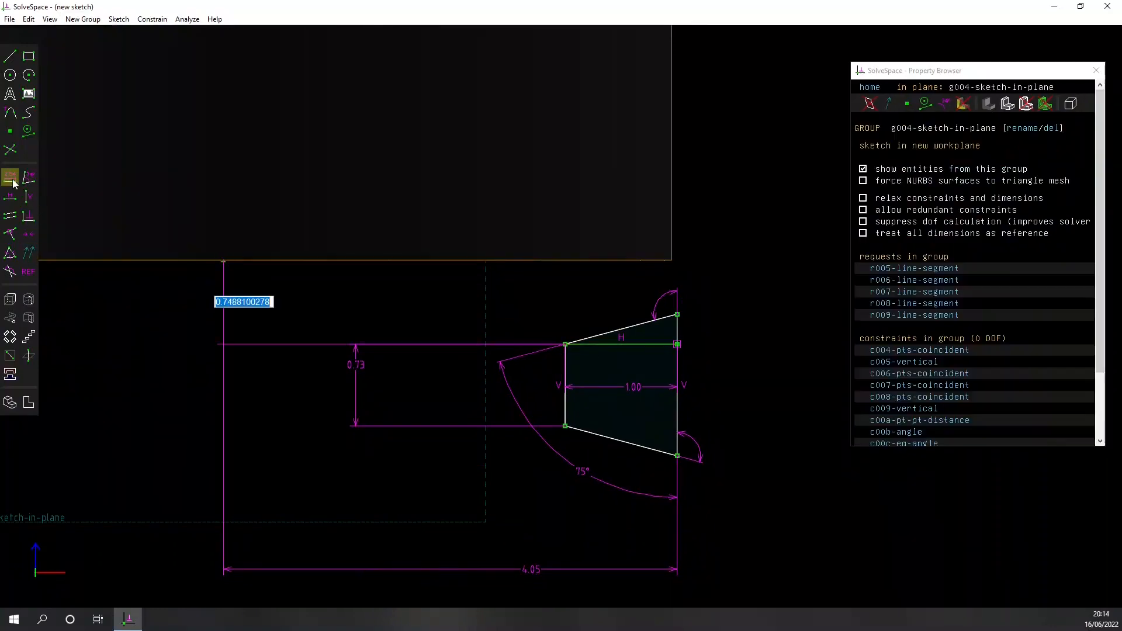
{"action": "type", "text": "0.2"}
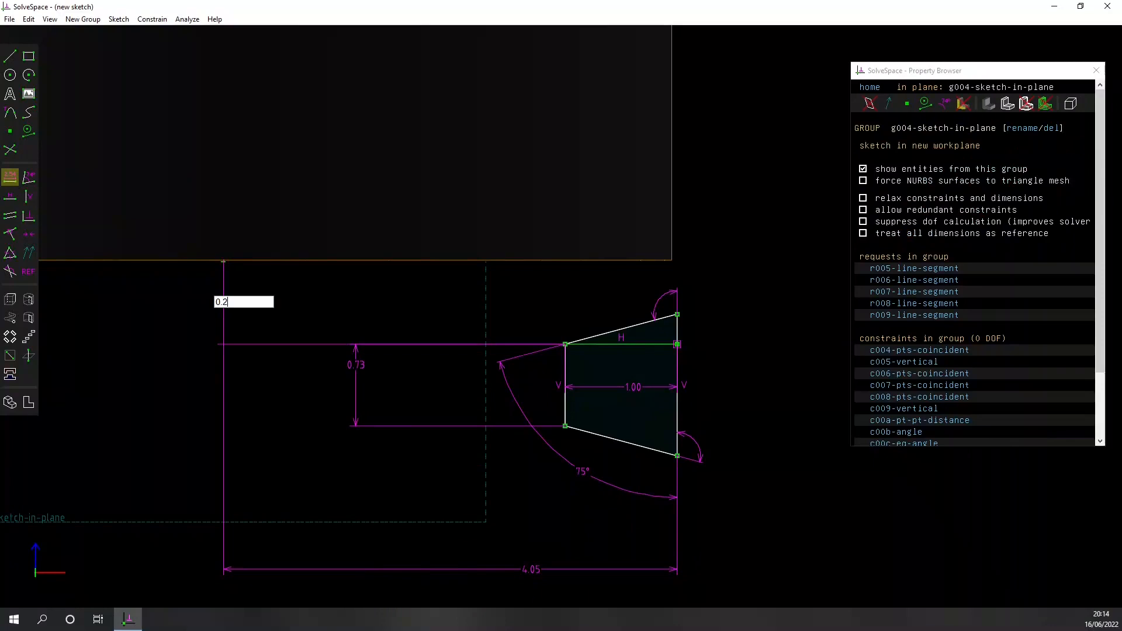
{"action": "type", "text": "8"}
{"action": "key", "text": "Return"}
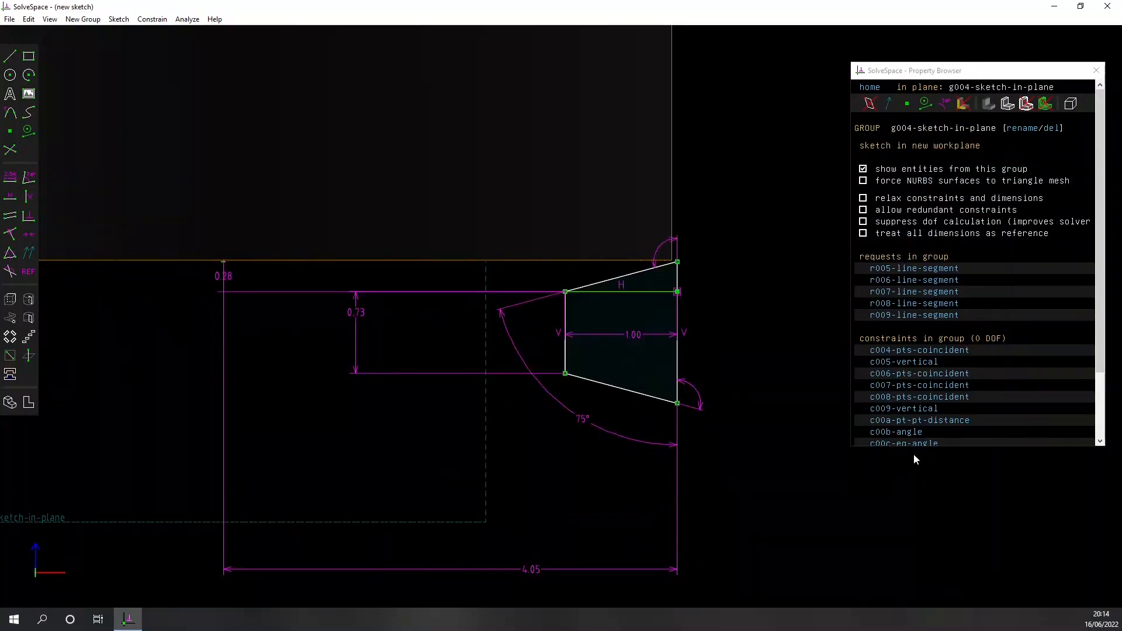
Move the construction line's vertical offset dimension outside the cylinder and set it to 0.26 mm
{"action": "scroll", "coordinate": [639, 230], "scroll_direction": "up", "scroll_amount": 5}
{"action": "scroll", "coordinate": [637, 279], "scroll_direction": "down", "scroll_amount": 1}
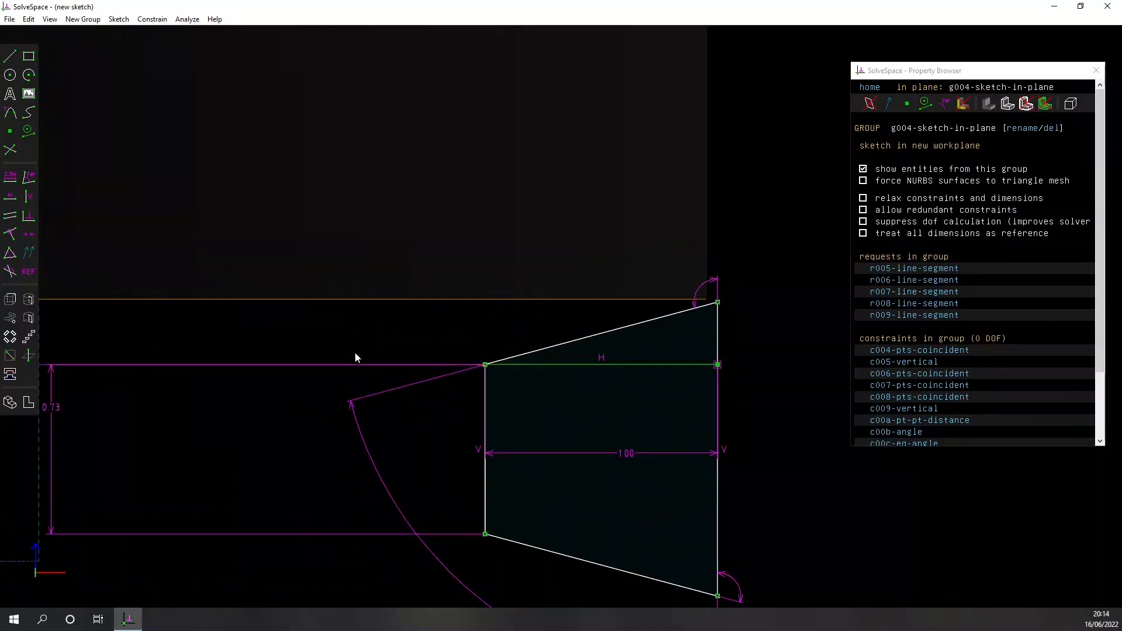
{"action": "right_click_drag", "start_coordinate": [361, 364], "coordinate": [453, 331]}
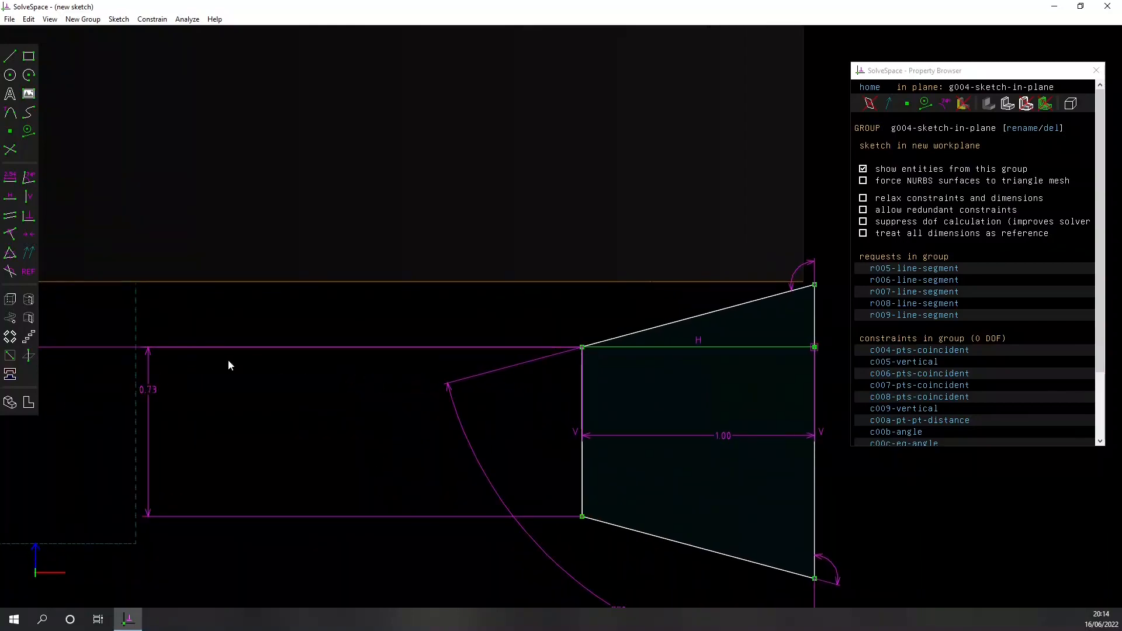
{"action": "scroll", "coordinate": [297, 403], "scroll_direction": "down", "scroll_amount": 5}
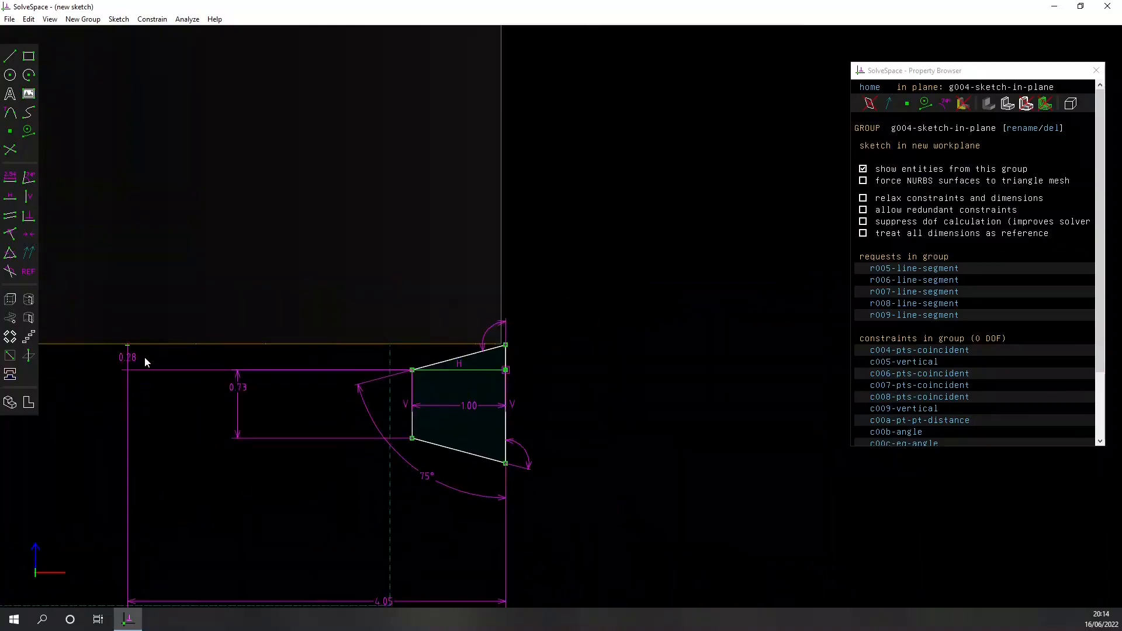
{"action": "mouse_move", "coordinate": [135, 359]}
{"action": "left_mouse_down"}
{"action": "mouse_move", "coordinate": [547, 370]}
{"action": "mouse_move", "coordinate": [699, 359]}
{"action": "mouse_move", "coordinate": [592, 222]}
{"action": "left_mouse_up"}
{"action": "double_click", "coordinate": [583, 222]}
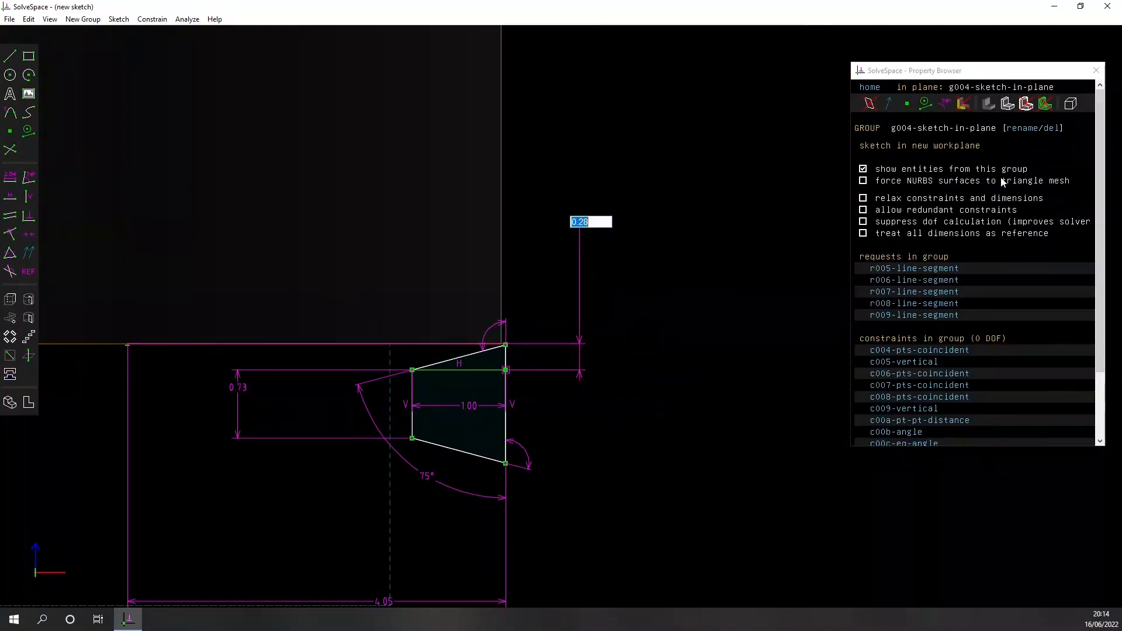
{"action": "key", "text": "BackSpace"}
{"action": "type", "text": "0.26"}
{"action": "key", "text": "Return"}
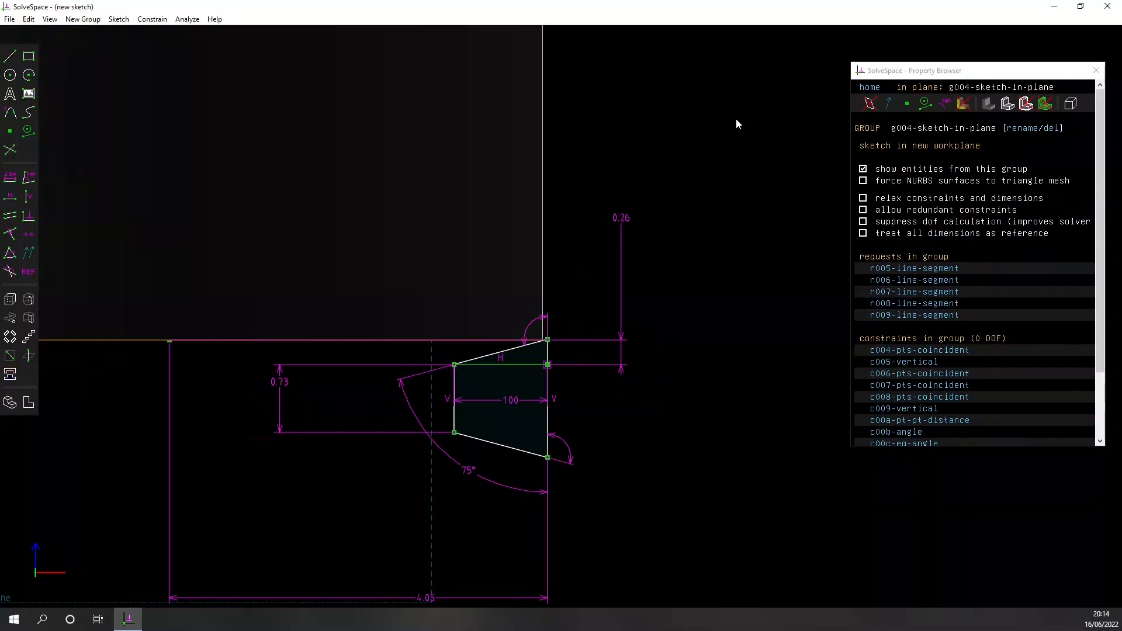
{"action": "scroll", "coordinate": [534, 340], "scroll_direction": "up", "scroll_amount": 6}
{"action": "scroll", "coordinate": [602, 384], "scroll_direction": "down", "scroll_amount": 8}
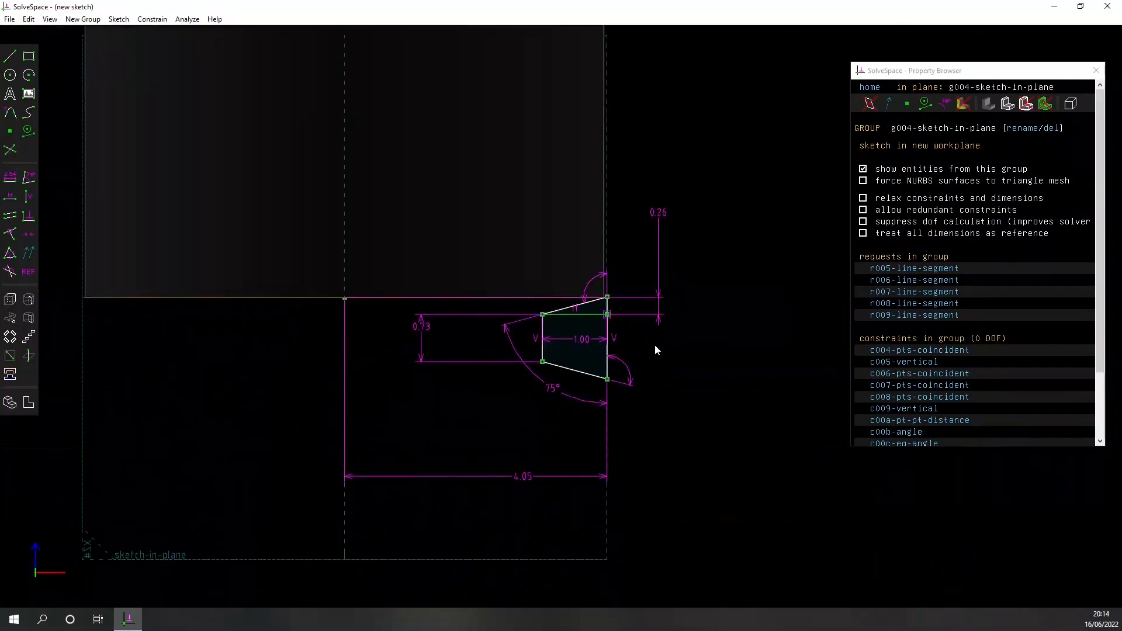
{"action": "right_click_drag", "start_coordinate": [504, 406], "coordinate": [496, 385]}
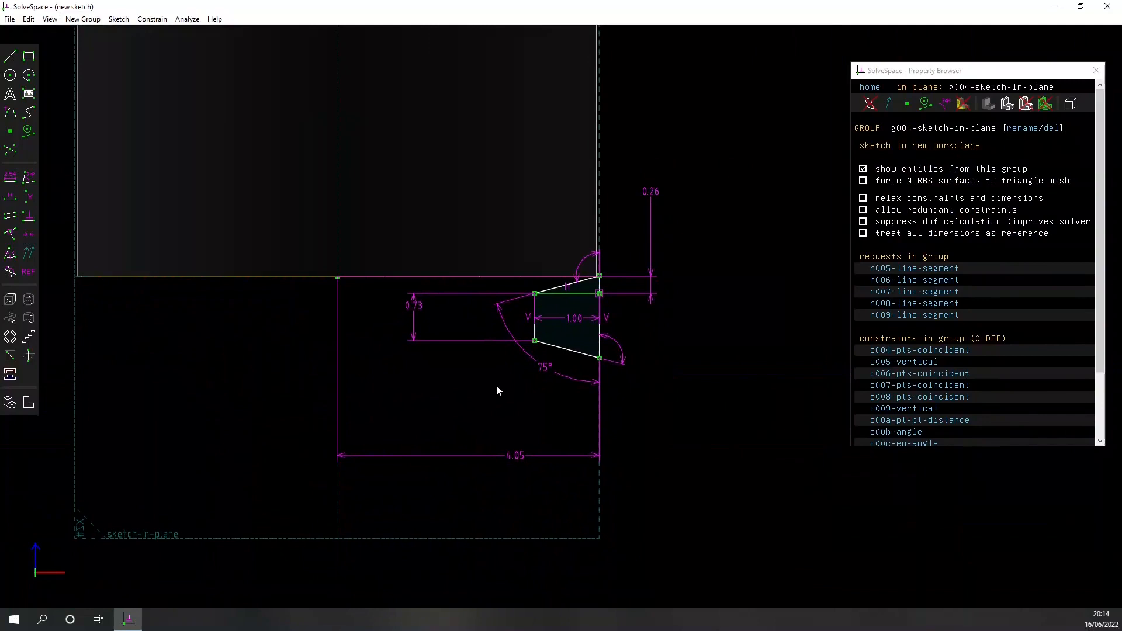
{"action": "left_click", "coordinate": [535, 293]}
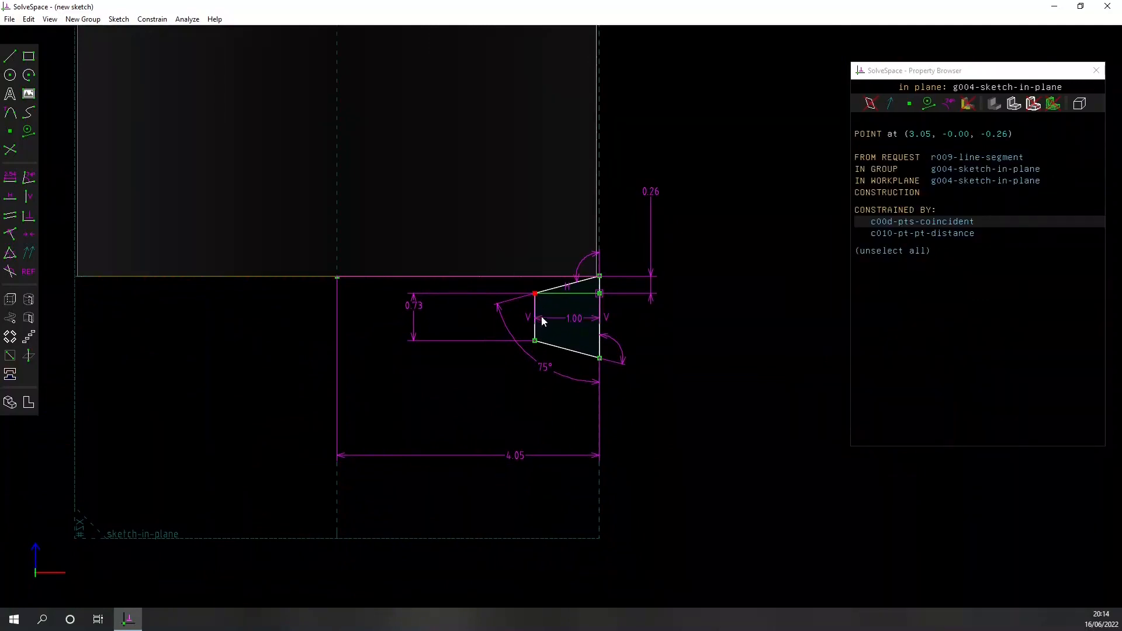
{"action": "left_click", "coordinate": [546, 320]}
{"action": "left_click", "coordinate": [601, 293]}
{"action": "left_click", "coordinate": [605, 314]}
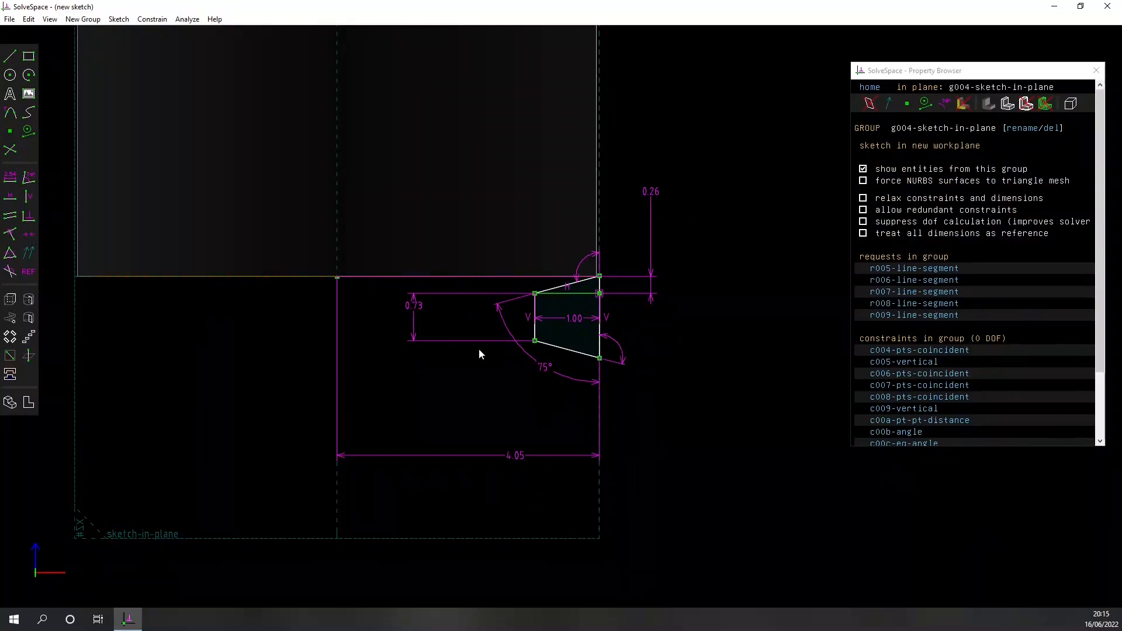
{"action": "right_click_drag", "start_coordinate": [653, 295], "coordinate": [752, 508]}
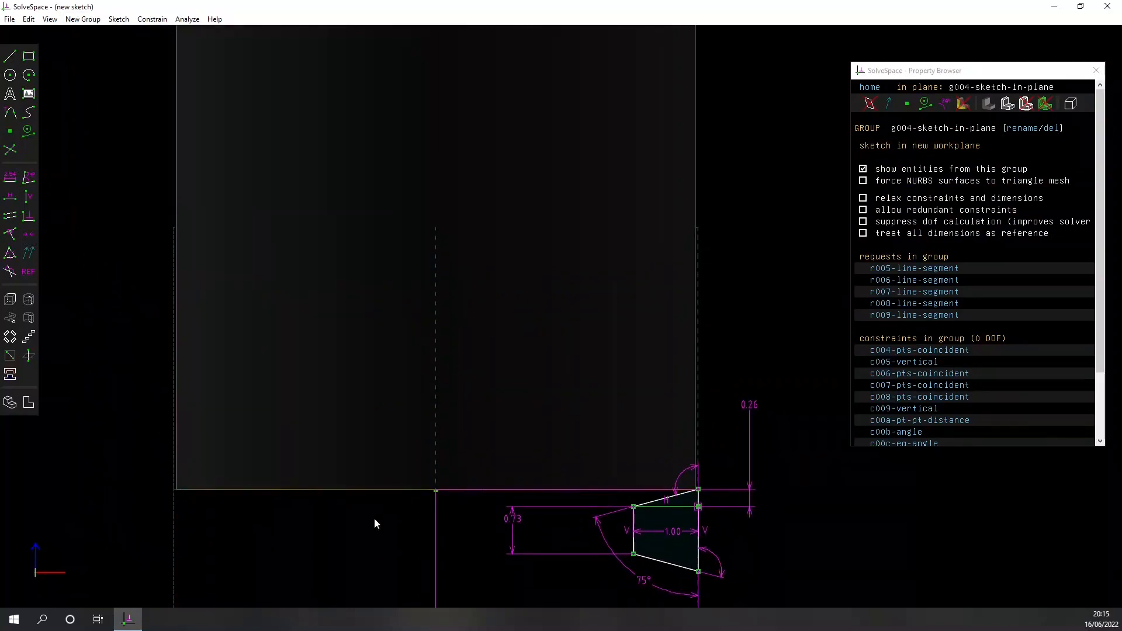
{"action": "right_click_drag", "start_coordinate": [375, 523], "coordinate": [367, 418]}
{"action": "right_click_drag", "start_coordinate": [333, 452], "coordinate": [320, 417]}
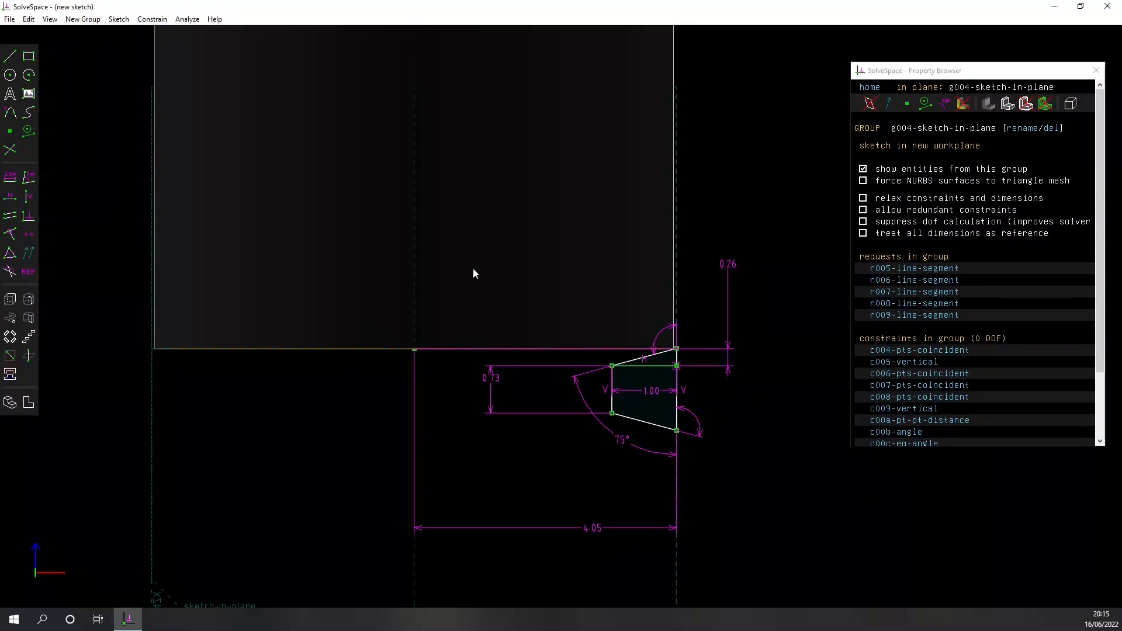
Create a helical extrusion of the trapezoidal profile around the cylinder's central axis line
{"action": "scroll", "coordinate": [489, 289], "scroll_direction": "down", "scroll_amount": 5}
{"action": "mouse_move", "coordinate": [581, 190]}
{"action": "middle_mouse_down"}
{"action": "mouse_move", "coordinate": [589, 261]}
{"action": "mouse_move", "coordinate": [619, 236]}
{"action": "mouse_move", "coordinate": [594, 299]}
{"action": "middle_mouse_up"}
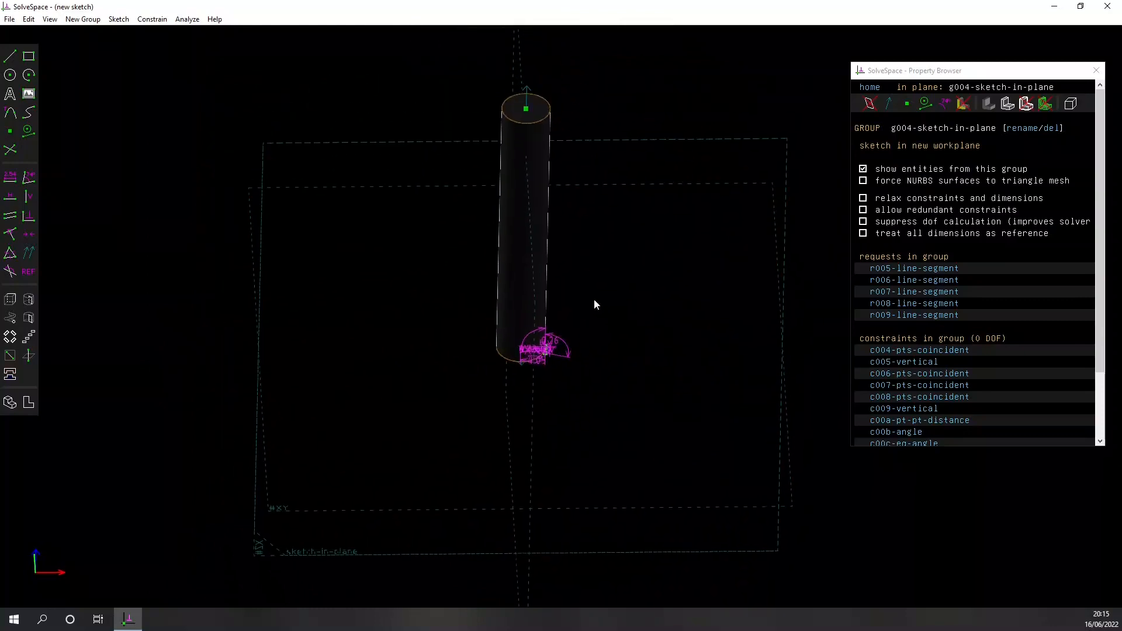
{"action": "left_click", "coordinate": [526, 282]}
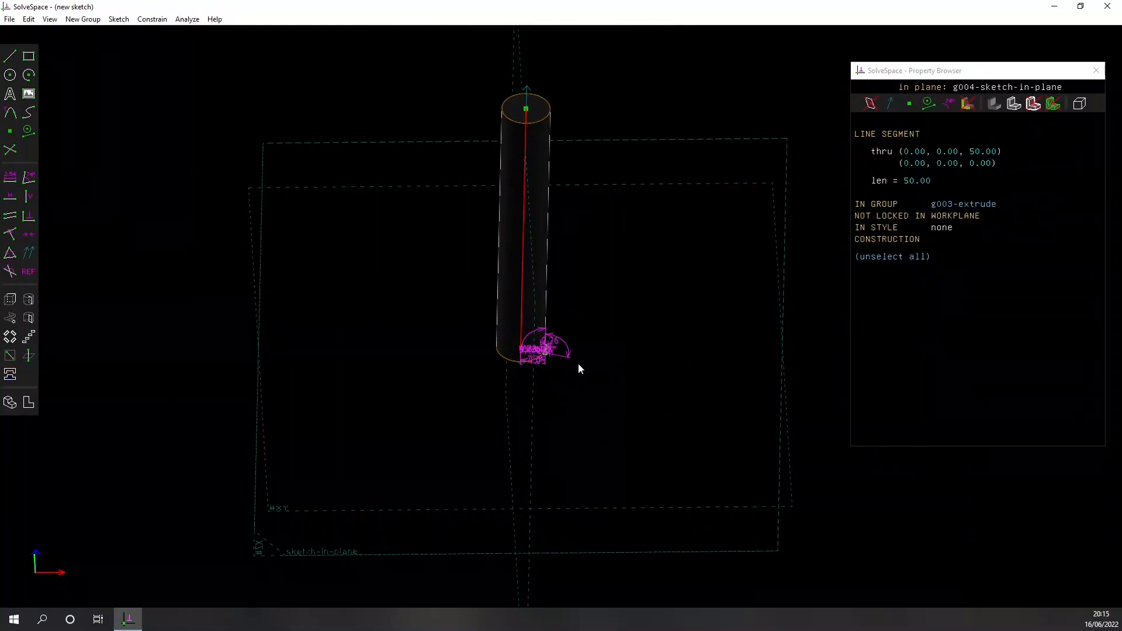
{"action": "key", "text": "F2"}
{"action": "right_click_drag", "start_coordinate": [463, 286], "coordinate": [345, 342]}
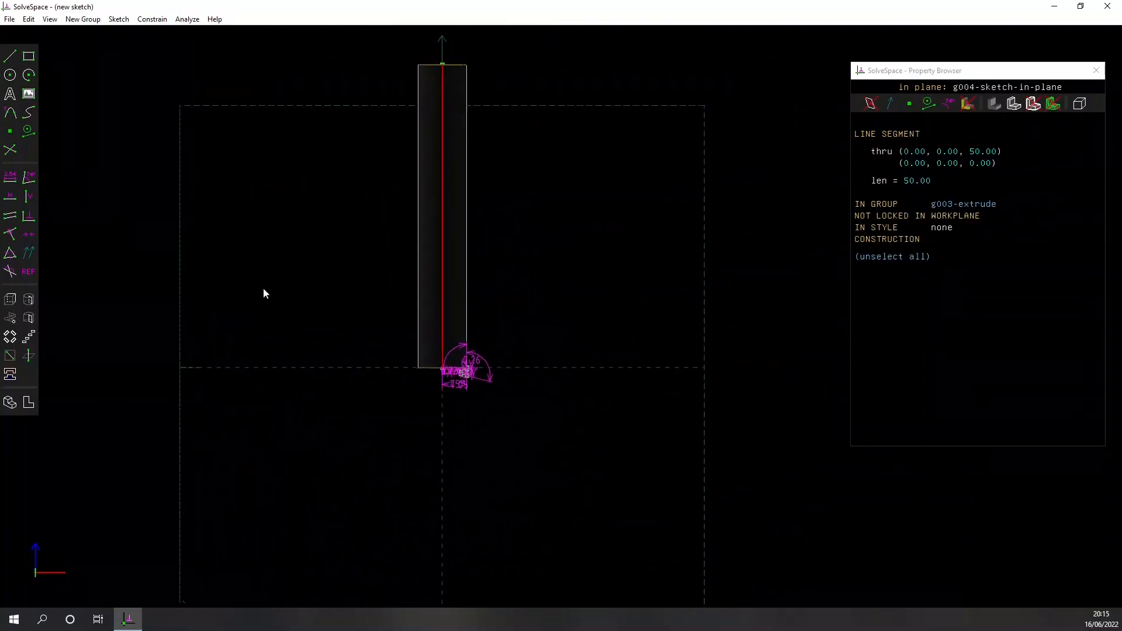
{"action": "left_click", "coordinate": [10, 318]}
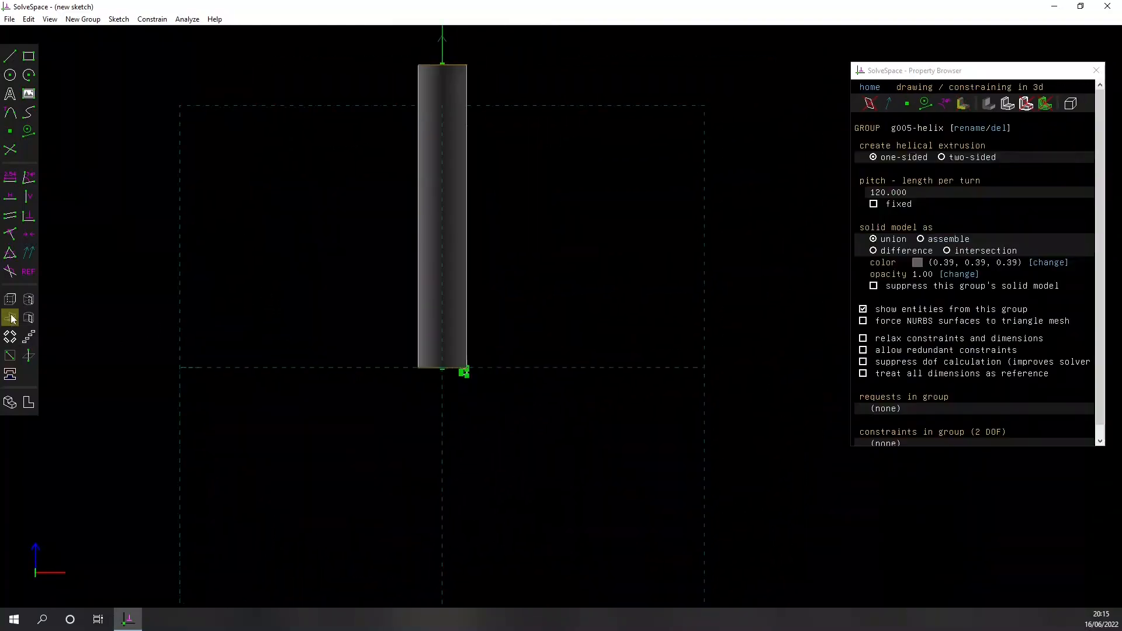
Set the helical extrusion's solid model operation to difference so the profile cuts into the cylinder
{"action": "middle_click_drag", "start_coordinate": [585, 288], "coordinate": [621, 379]}
{"action": "scroll", "coordinate": [475, 332], "scroll_direction": "up", "scroll_amount": 8}
{"action": "middle_click_drag", "start_coordinate": [112, 441], "coordinate": [302, 456]}
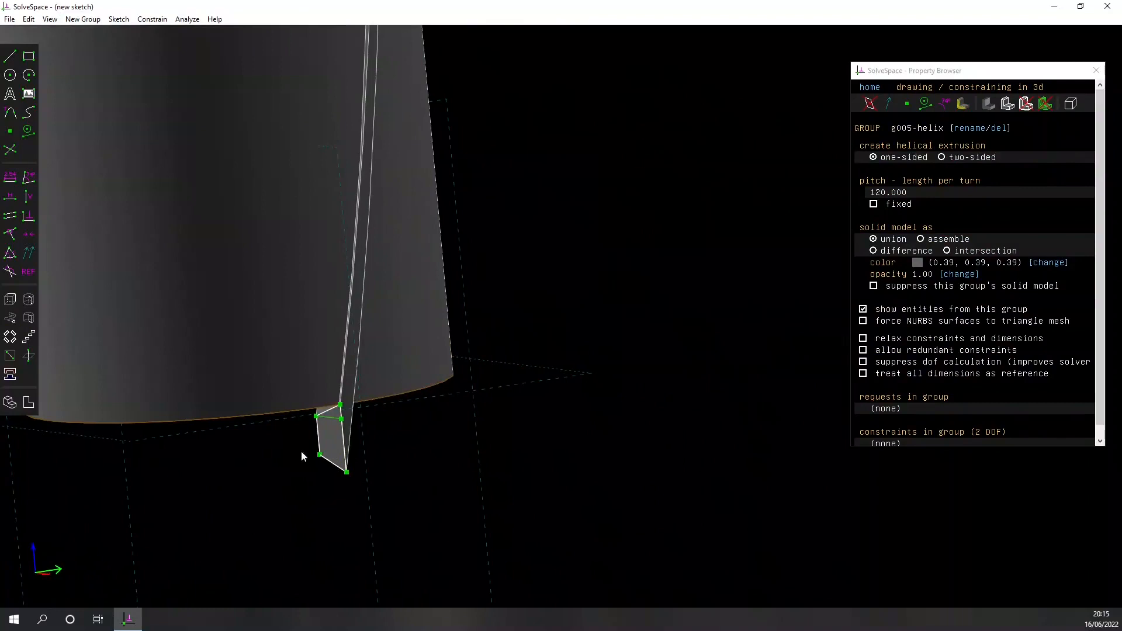
{"action": "left_click", "coordinate": [889, 251]}
{"action": "key", "text": "F2"}
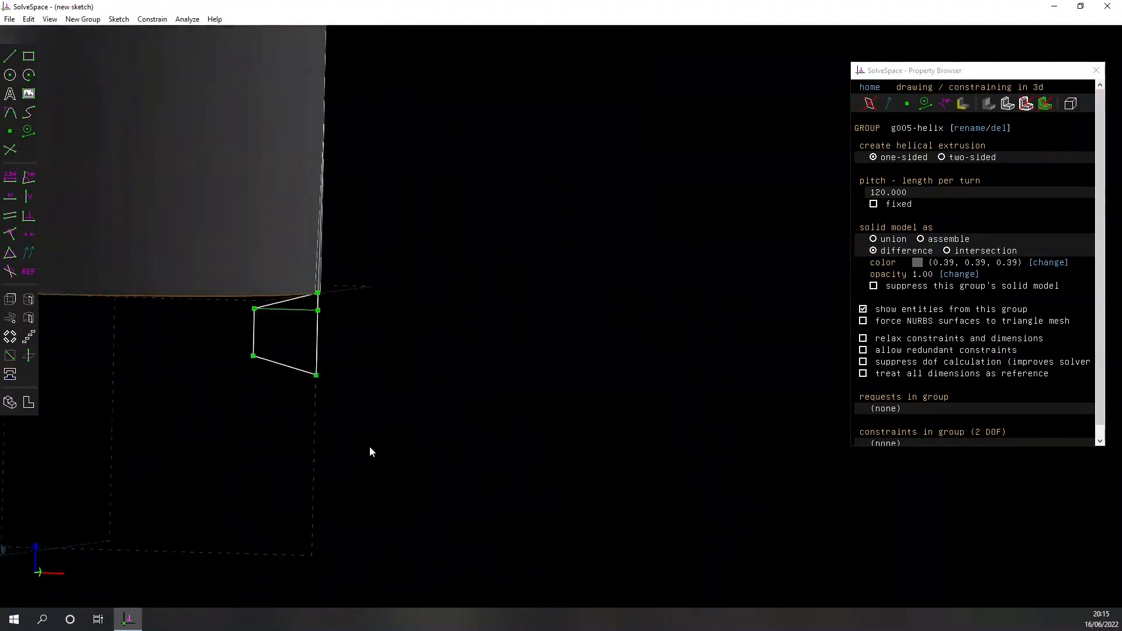
{"action": "right_click_drag", "start_coordinate": [370, 447], "coordinate": [570, 408]}
{"action": "scroll", "coordinate": [570, 408], "scroll_direction": "down", "scroll_amount": 3}
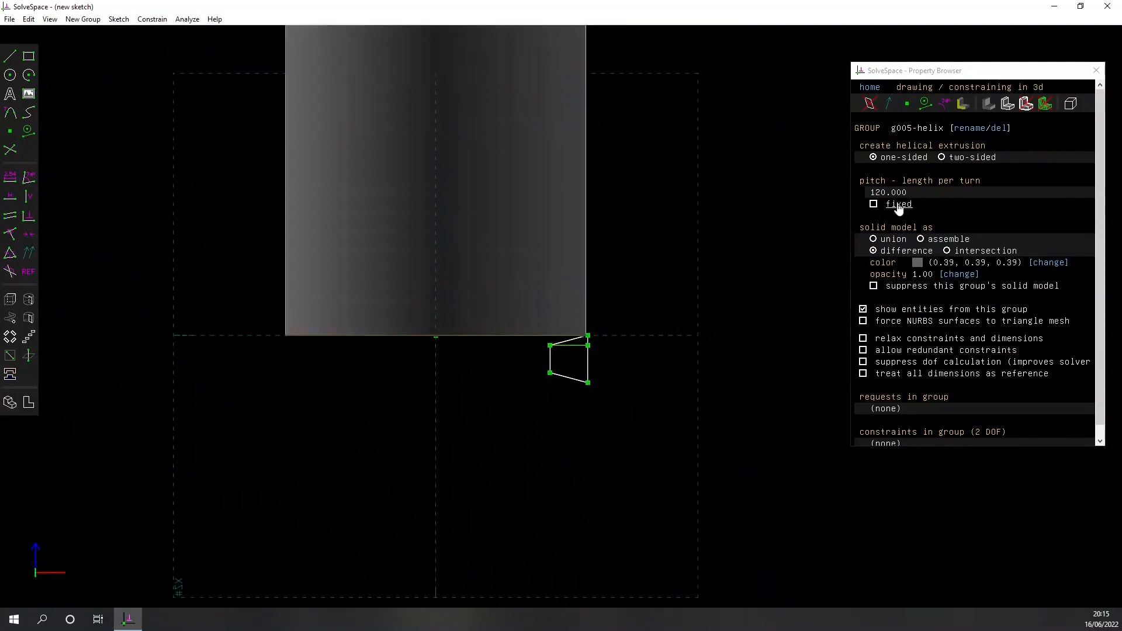
Make the helix pitch fixed and set it to 4 mm per turn
{"action": "left_click", "coordinate": [874, 204]}
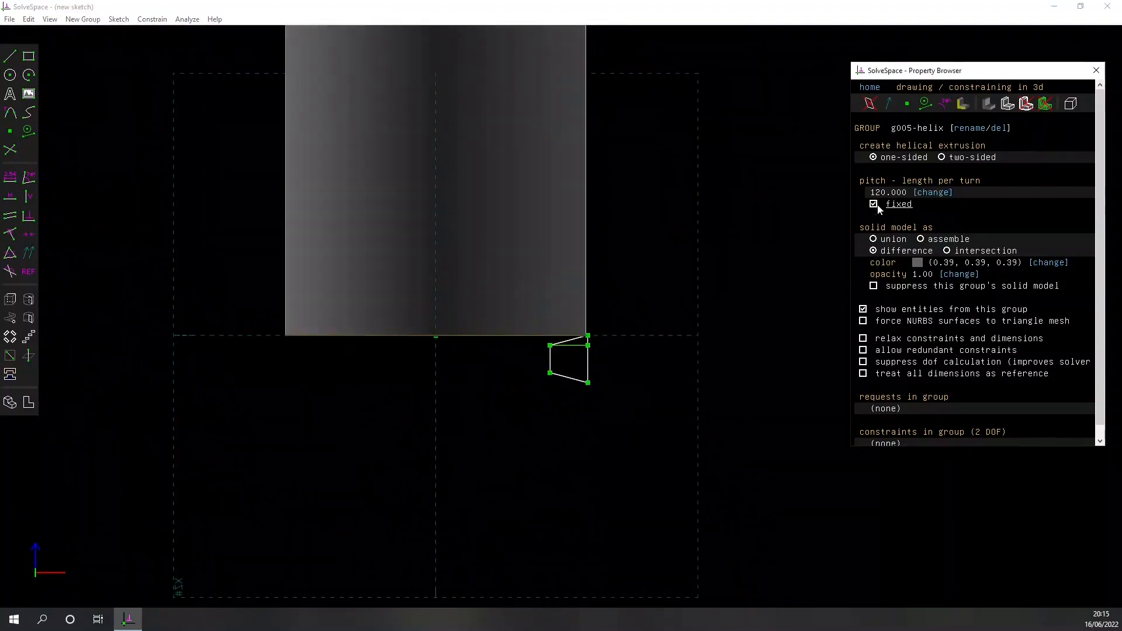
{"action": "left_click", "coordinate": [934, 193]}
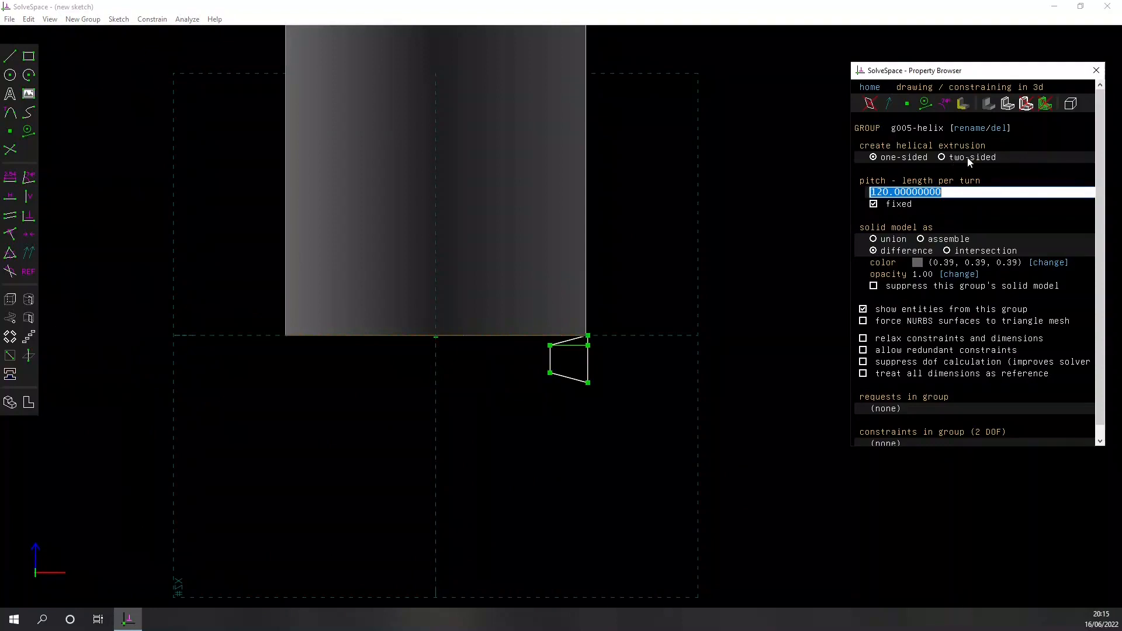
{"action": "type", "text": "4"}
{"action": "key", "text": "Return"}
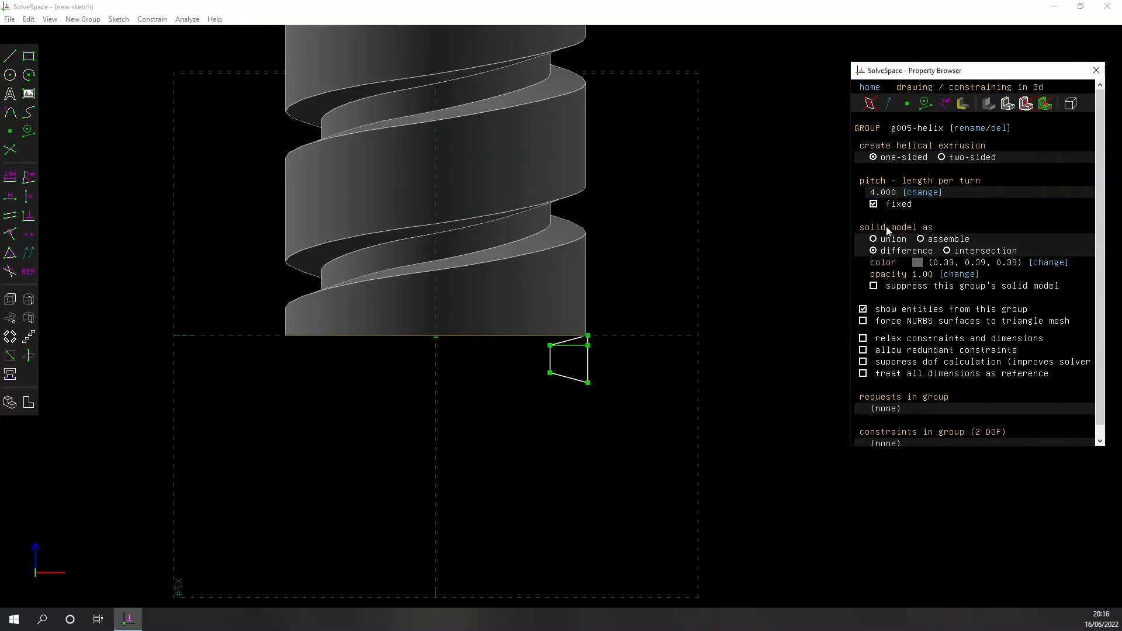
{"action": "right_click_drag", "start_coordinate": [590, 155], "coordinate": [617, 292]}
{"action": "mouse_move", "coordinate": [681, 250]}
{"action": "right_mouse_down"}
{"action": "mouse_move", "coordinate": [666, 401]}
{"action": "mouse_move", "coordinate": [697, 285]}
{"action": "mouse_move", "coordinate": [686, 441]}
{"action": "mouse_move", "coordinate": [707, 512]}
{"action": "mouse_move", "coordinate": [677, 98]}
{"action": "mouse_move", "coordinate": [731, 560]}
{"action": "mouse_move", "coordinate": [718, 313]}
{"action": "right_mouse_up"}
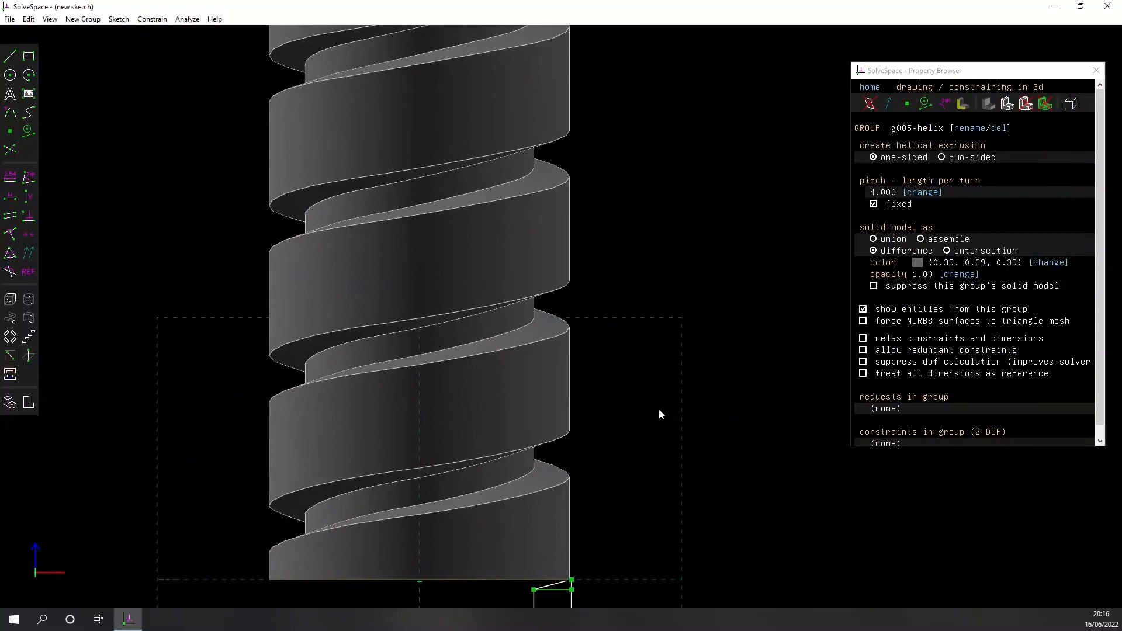
Reduce the helix pitch to 2 mm per turn
{"action": "left_click", "coordinate": [931, 193]}
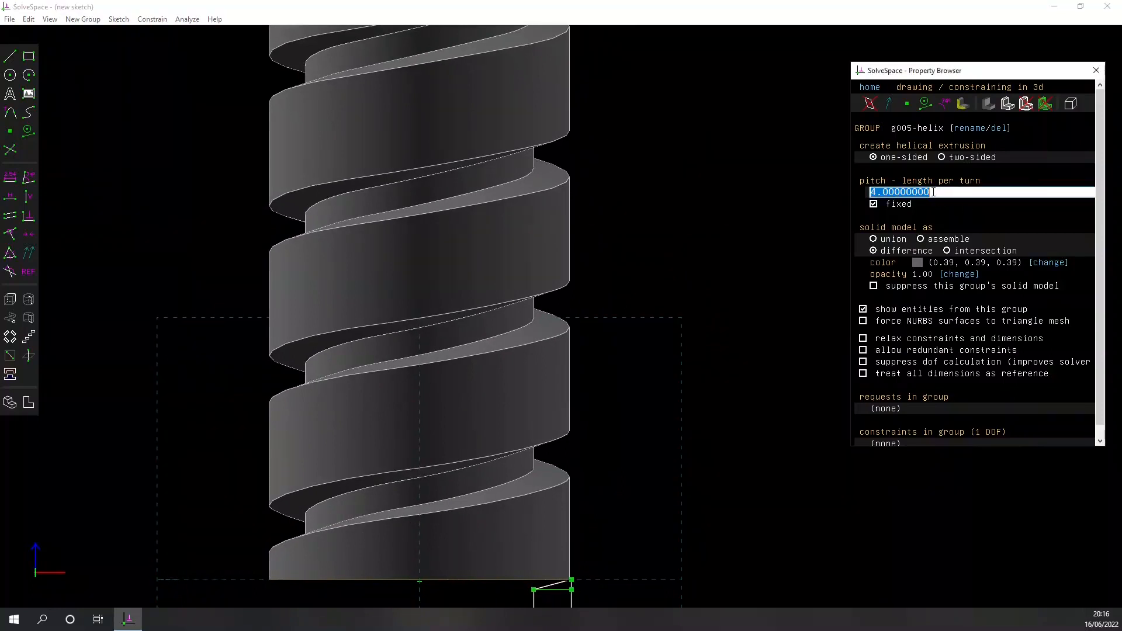
{"action": "type", "text": "2"}
{"action": "key", "text": "Return"}
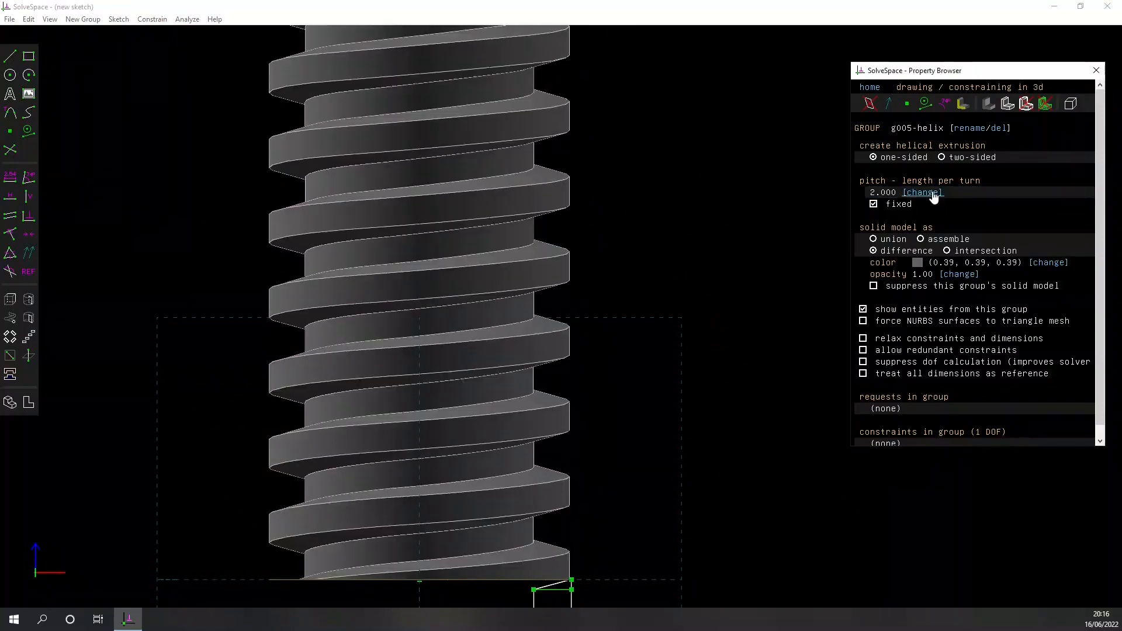
{"action": "scroll", "coordinate": [668, 222], "scroll_direction": "down", "scroll_amount": 4}
{"action": "scroll", "coordinate": [687, 248], "scroll_direction": "down", "scroll_amount": 1}
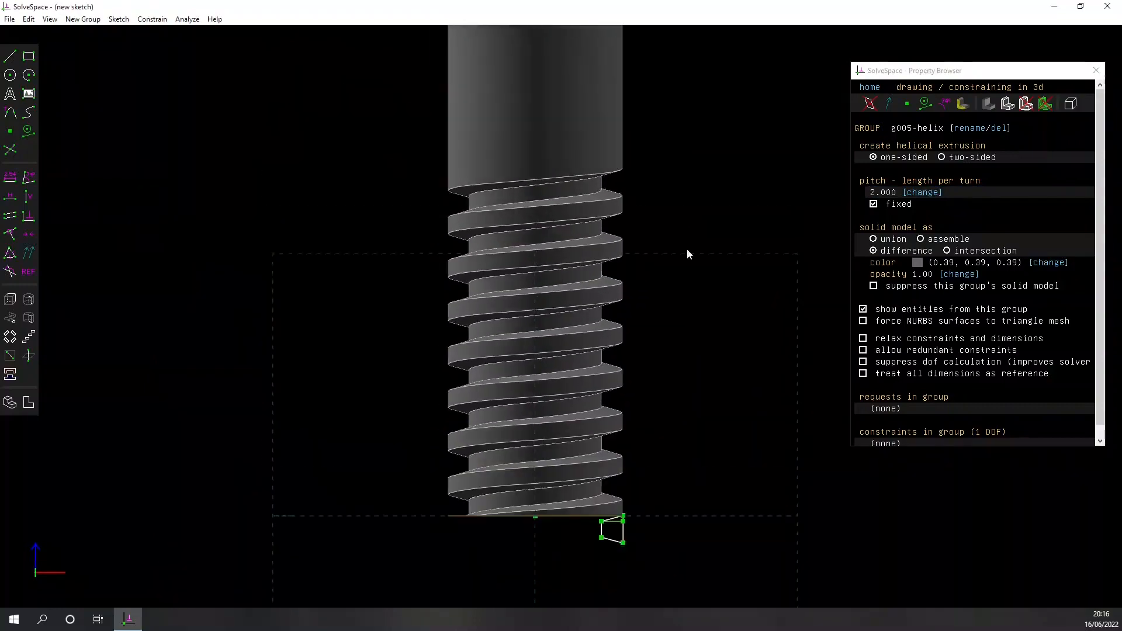
Add a 50.20 mm length dimension to the helix's axis line above the cylinder so the thread runs its full height
{"action": "scroll", "coordinate": [667, 205], "scroll_direction": "down", "scroll_amount": 2}
{"action": "right_click_drag", "start_coordinate": [679, 185], "coordinate": [672, 346]}
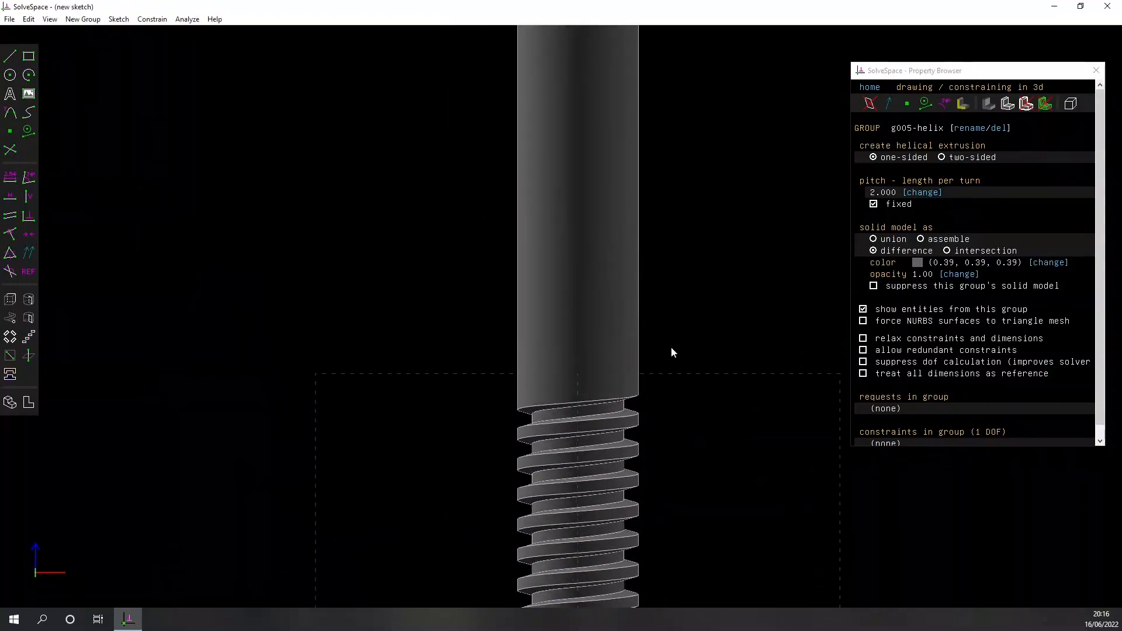
{"action": "scroll", "coordinate": [673, 342], "scroll_direction": "down", "scroll_amount": 6}
{"action": "right_click_drag", "start_coordinate": [668, 139], "coordinate": [652, 199]}
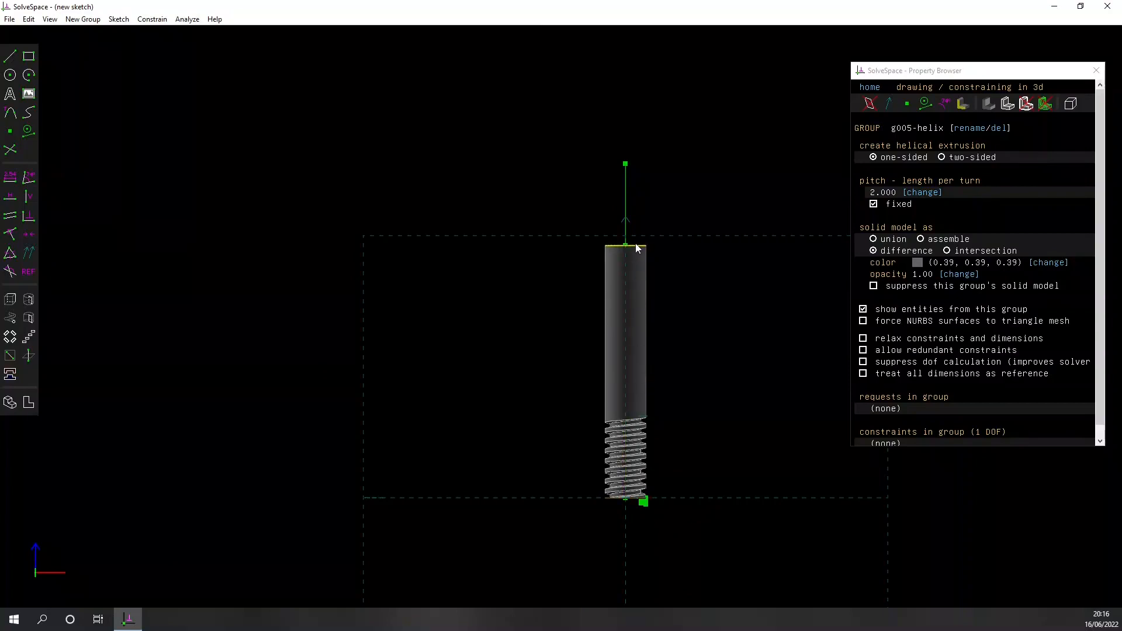
{"action": "left_click", "coordinate": [627, 204]}
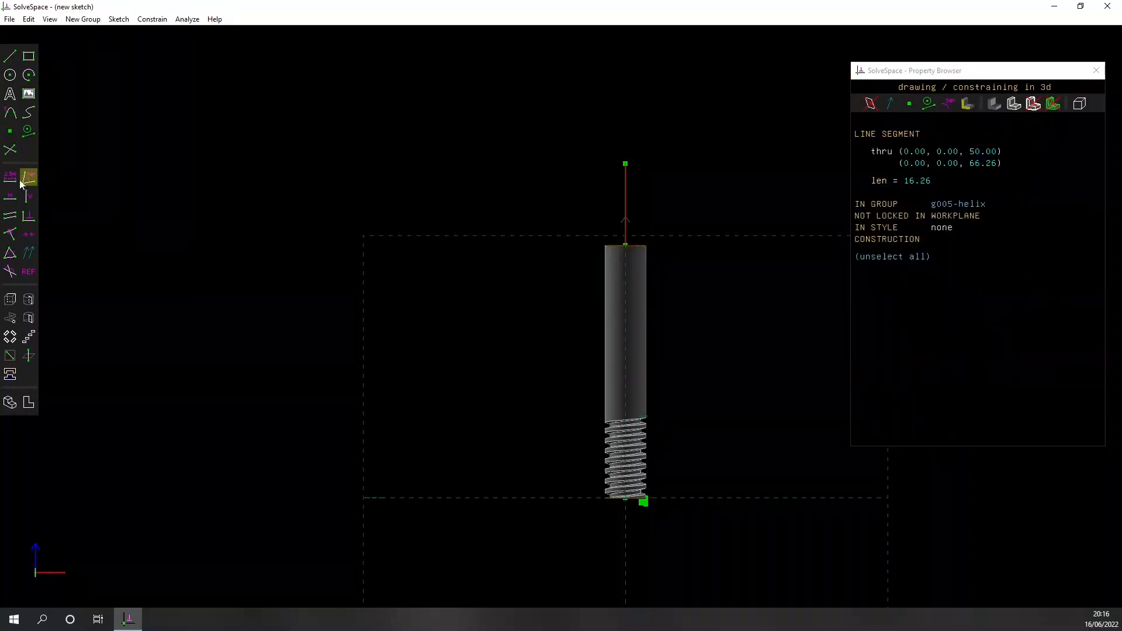
{"action": "left_click", "coordinate": [16, 173]}
{"action": "type", "text": "50"}
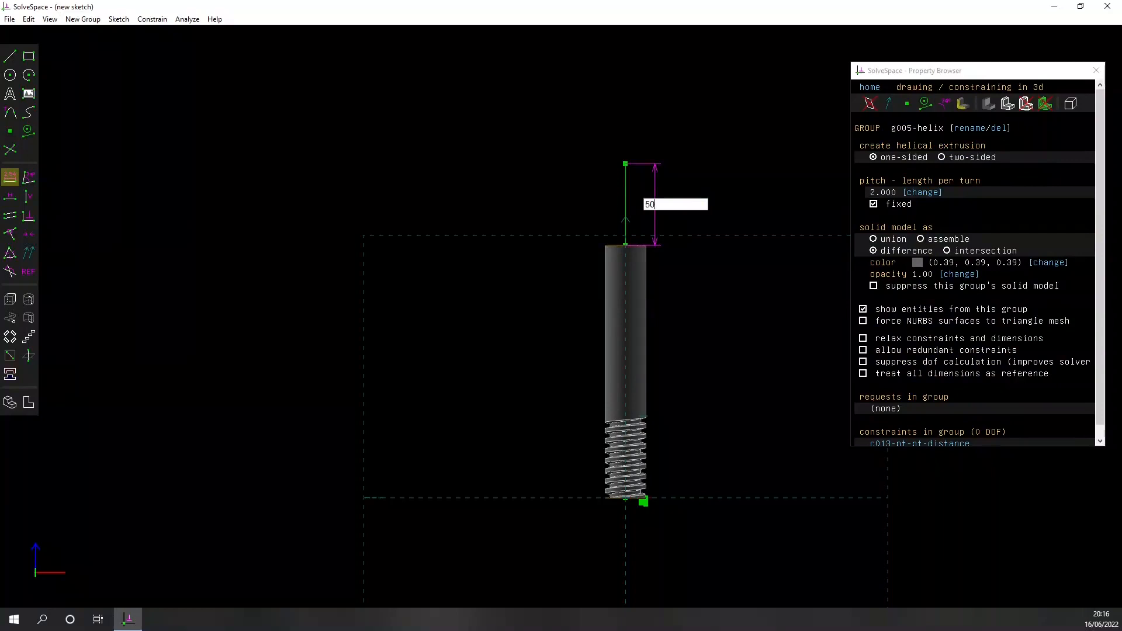
{"action": "type", "text": ".20"}
{"action": "key", "text": "Return"}
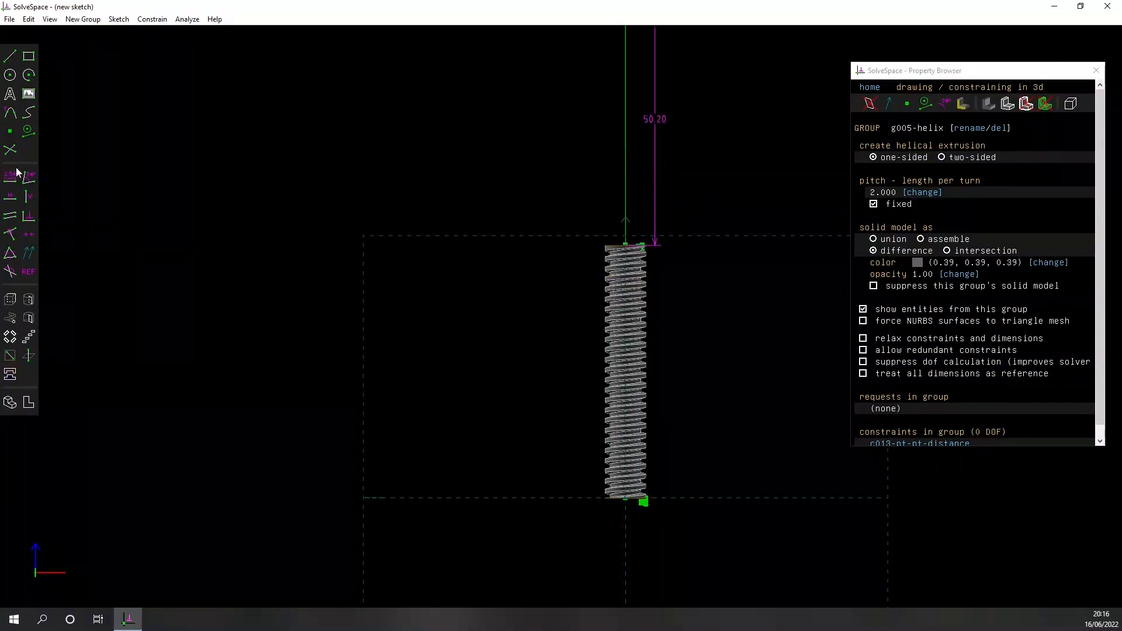
Inspect the thread's end at the cylinder's top face and set the helix length dimension to 51 mm
{"action": "scroll", "coordinate": [656, 232], "scroll_direction": "up", "scroll_amount": 6}
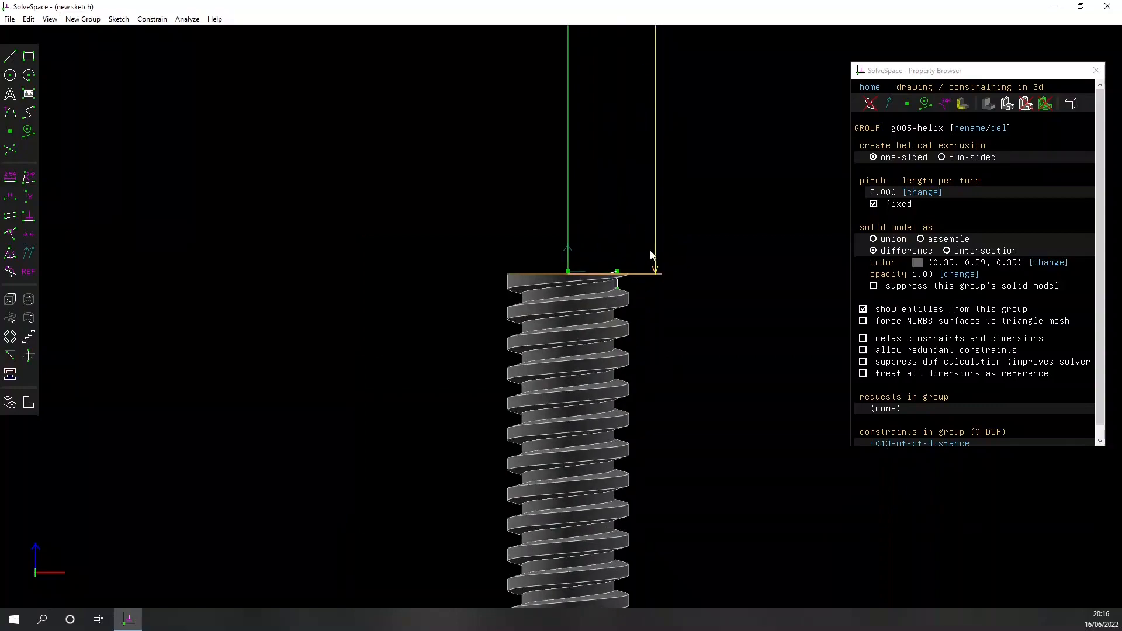
{"action": "middle_click_drag", "start_coordinate": [679, 373], "coordinate": [546, 387]}
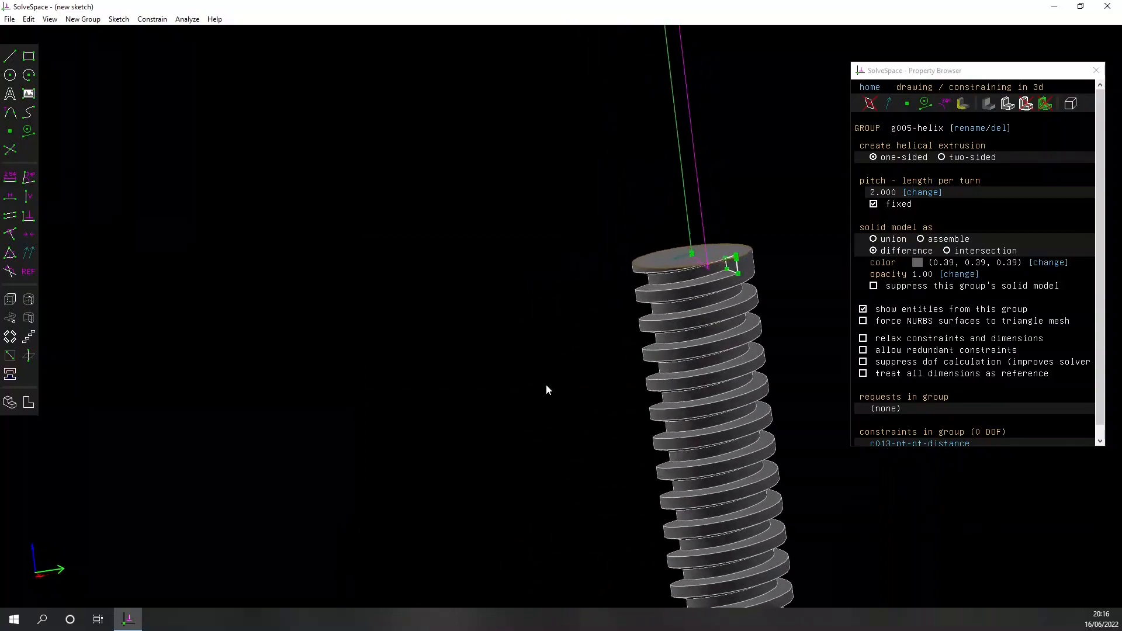
{"action": "scroll", "coordinate": [646, 359], "scroll_direction": "down", "scroll_amount": 5}
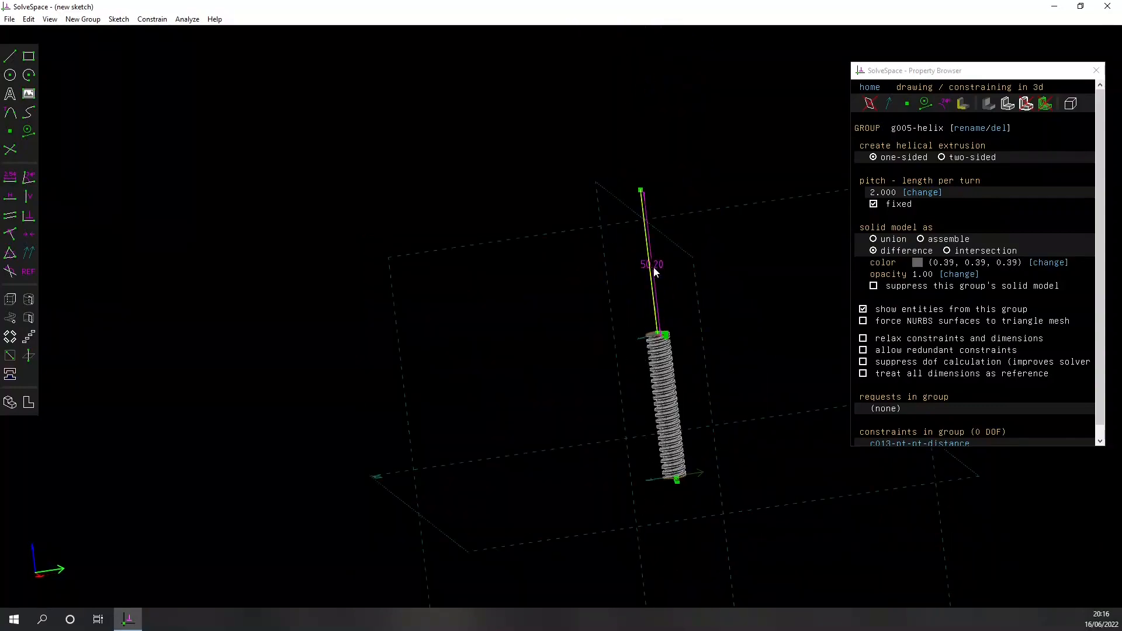
{"action": "left_click", "coordinate": [656, 267]}
{"action": "double_click", "coordinate": [657, 267]}
{"action": "type", "text": "51"}
{"action": "key", "text": "Return"}
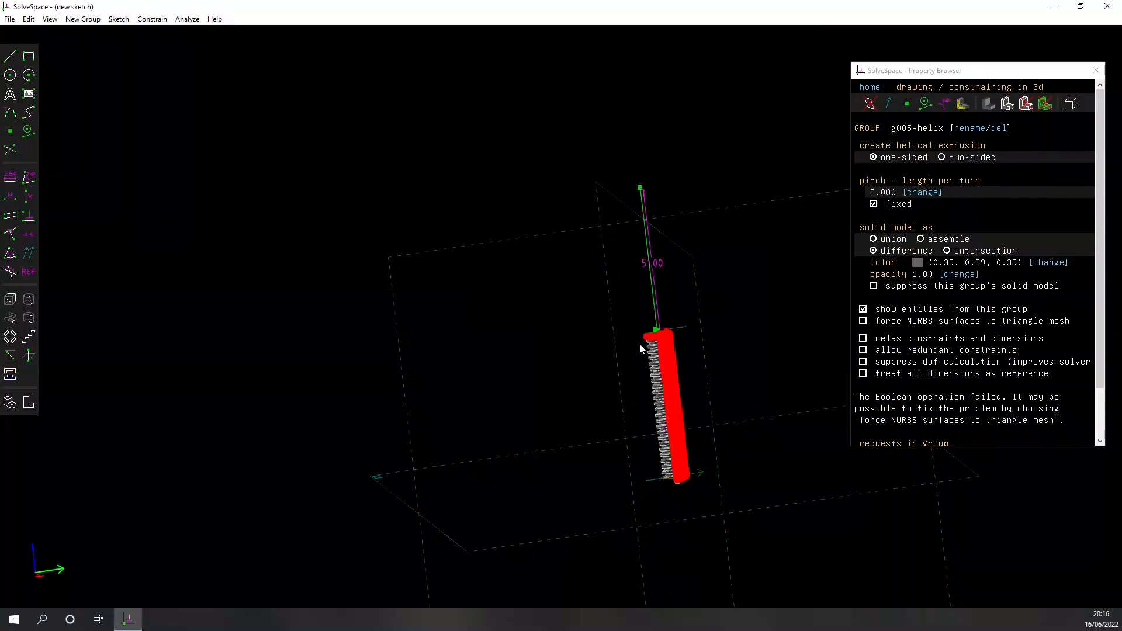
Set the helix length dimension to 50.5 mm
{"action": "scroll", "coordinate": [640, 346], "scroll_direction": "up", "scroll_amount": 3}
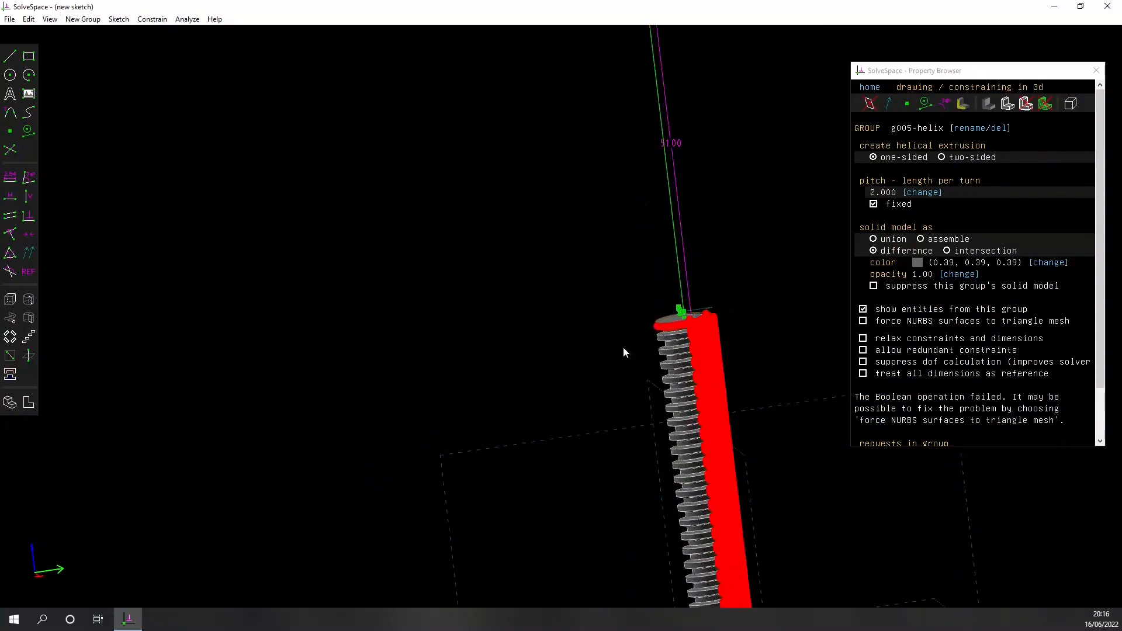
{"action": "double_click", "coordinate": [678, 143]}
{"action": "type", "text": "50.5"}
{"action": "key", "text": "Return"}
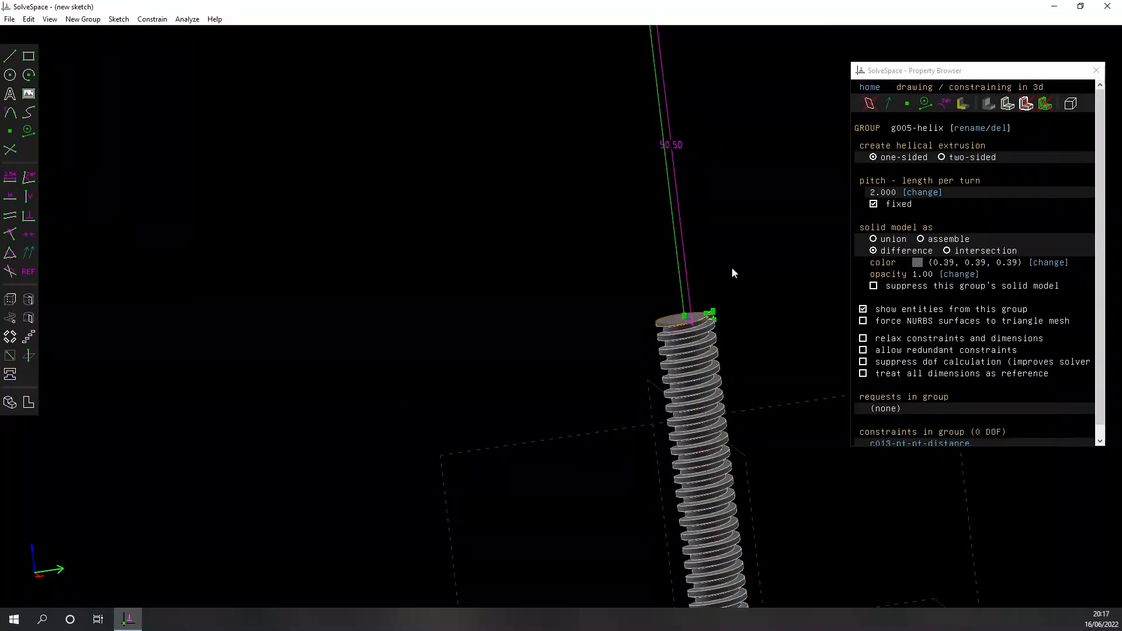
Check the thread run-out at the screw's top face and set the helix length dimension to 51.5 mm
{"action": "right_click_drag", "start_coordinate": [721, 316], "coordinate": [637, 349]}
{"action": "scroll", "coordinate": [639, 350], "scroll_direction": "up", "scroll_amount": 7}
{"action": "middle_click_drag", "start_coordinate": [699, 419], "coordinate": [649, 432]}
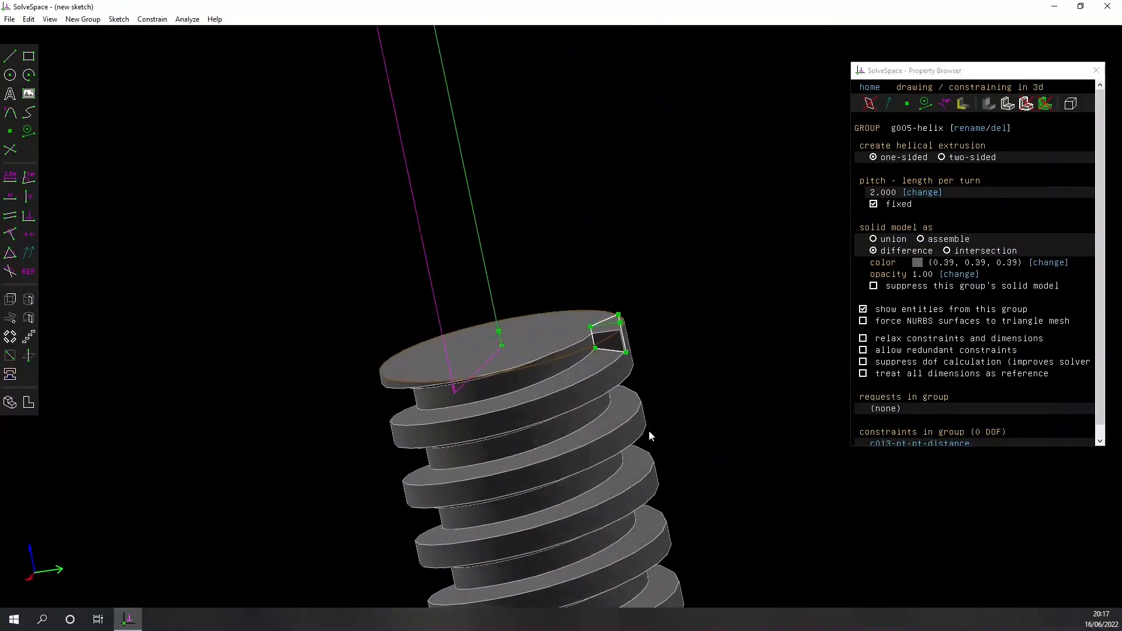
{"action": "scroll", "coordinate": [701, 370], "scroll_direction": "down", "scroll_amount": 5}
{"action": "double_click", "coordinate": [554, 124]}
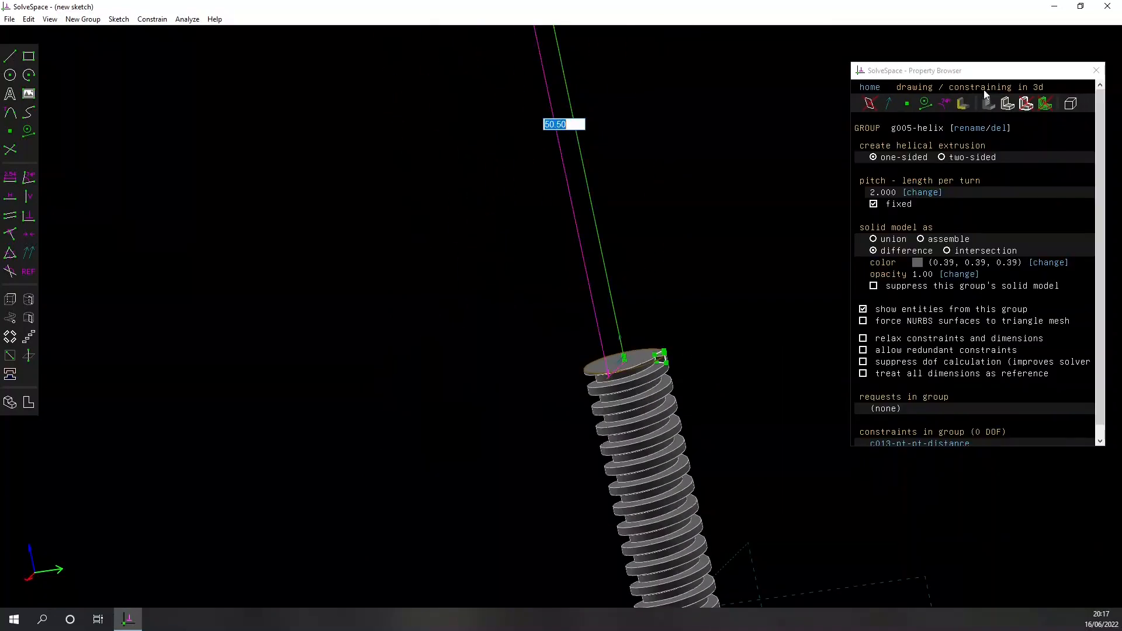
{"action": "type", "text": "51.5"}
{"action": "key", "text": "Return"}
Inspect the thread run-out at the screw's top from several angles and delete the helix's length dimension
{"action": "middle_click_drag", "start_coordinate": [458, 385], "coordinate": [433, 368]}
{"action": "scroll", "coordinate": [699, 403], "scroll_direction": "up", "scroll_amount": 4}
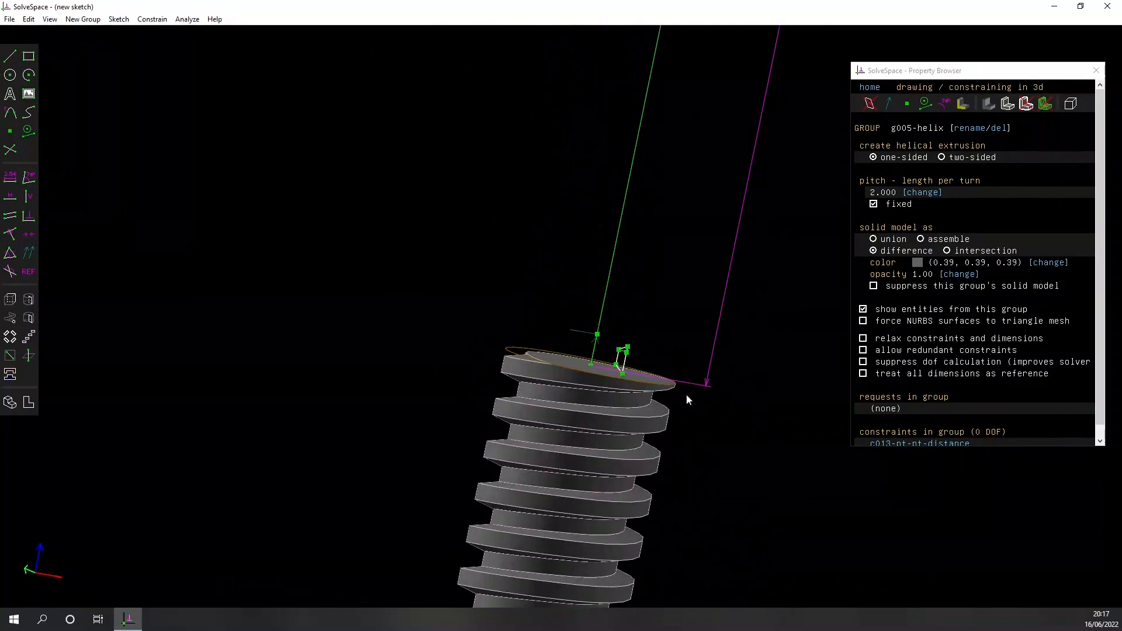
{"action": "scroll", "coordinate": [618, 406], "scroll_direction": "down", "scroll_amount": 4}
{"action": "middle_click_drag", "start_coordinate": [363, 408], "coordinate": [410, 426]}
{"action": "right_click_drag", "start_coordinate": [411, 425], "coordinate": [386, 518]}
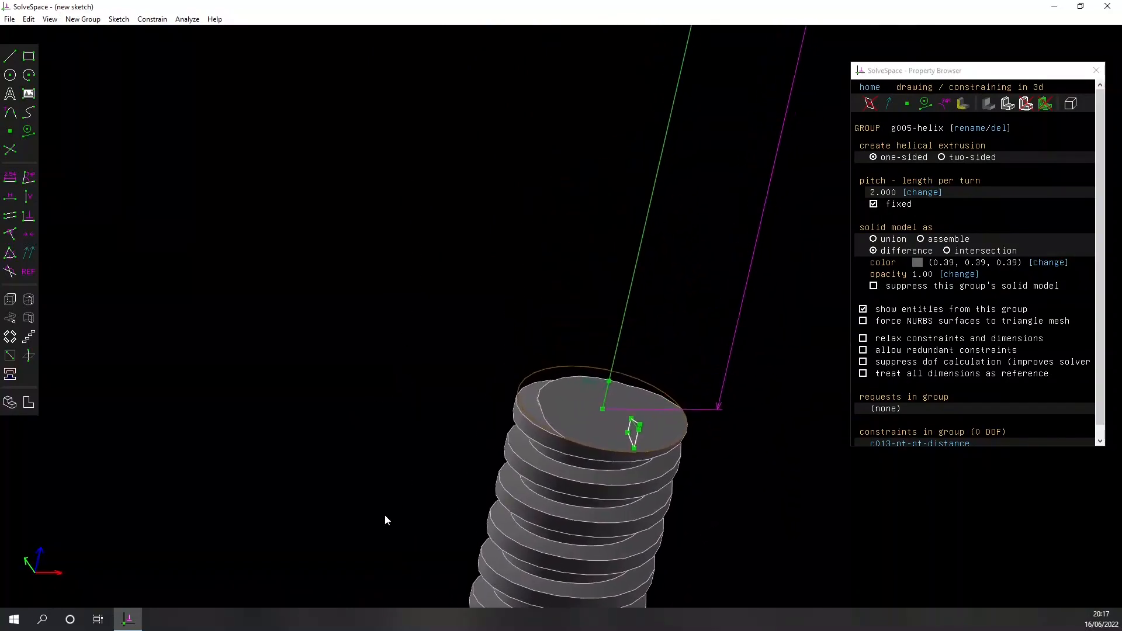
{"action": "scroll", "coordinate": [386, 519], "scroll_direction": "down", "scroll_amount": 2}
{"action": "scroll", "coordinate": [434, 447], "scroll_direction": "down", "scroll_amount": 2}
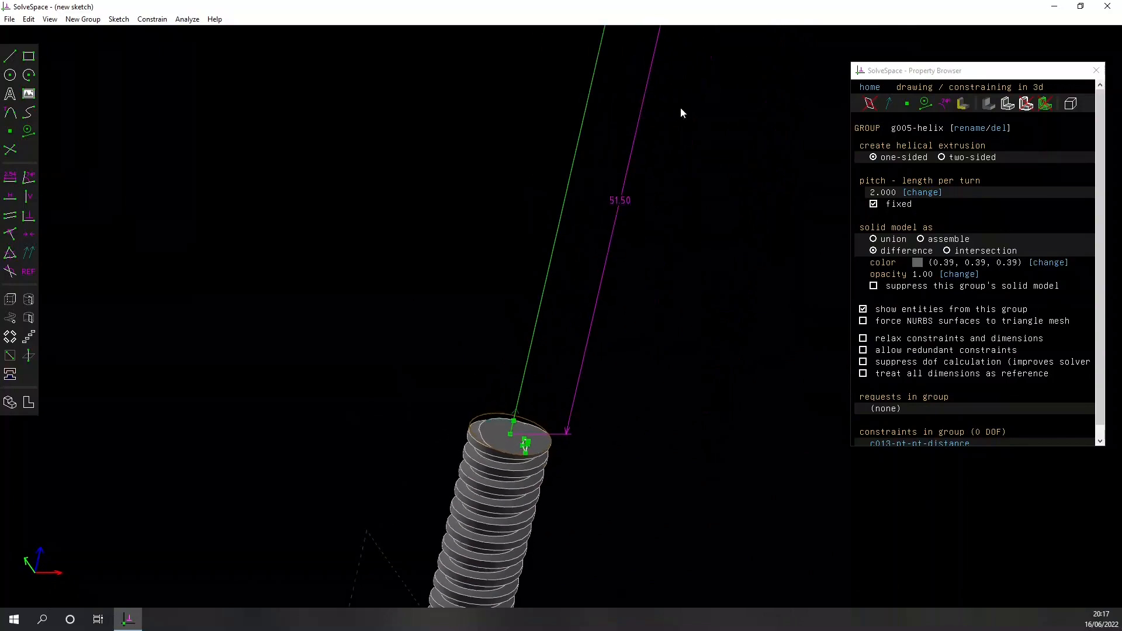
{"action": "left_click", "coordinate": [620, 200]}
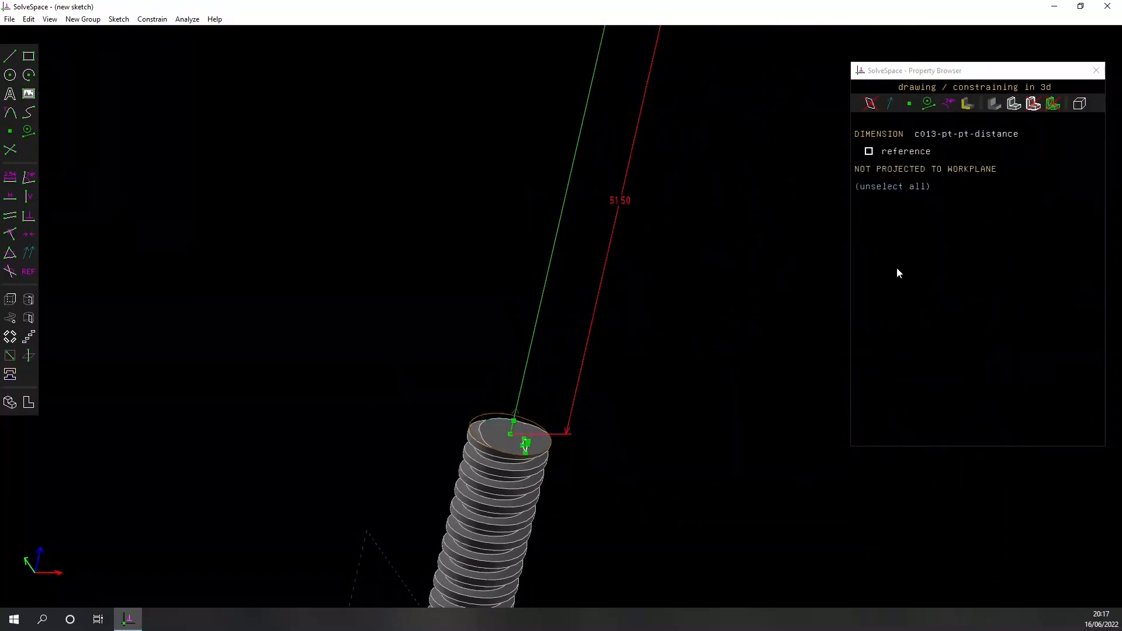
{"action": "key", "text": "Delete"}
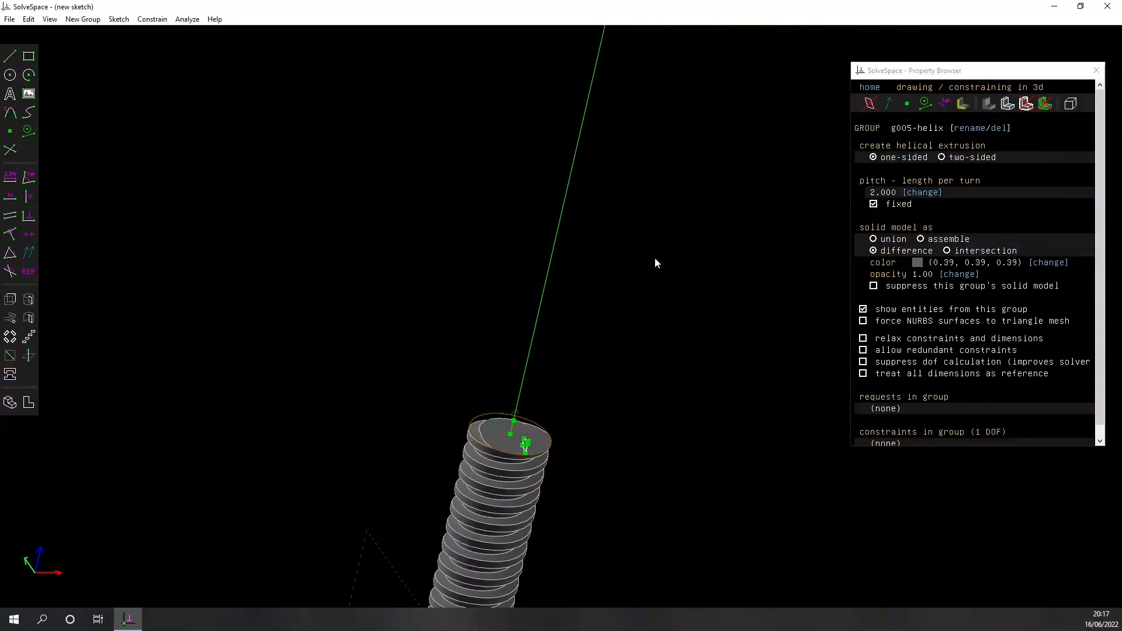
Wind the helix's end back slightly by moving its end-profile corner around the top face, and review the whole screw from the front
{"action": "scroll", "coordinate": [554, 454], "scroll_direction": "up", "scroll_amount": 5}
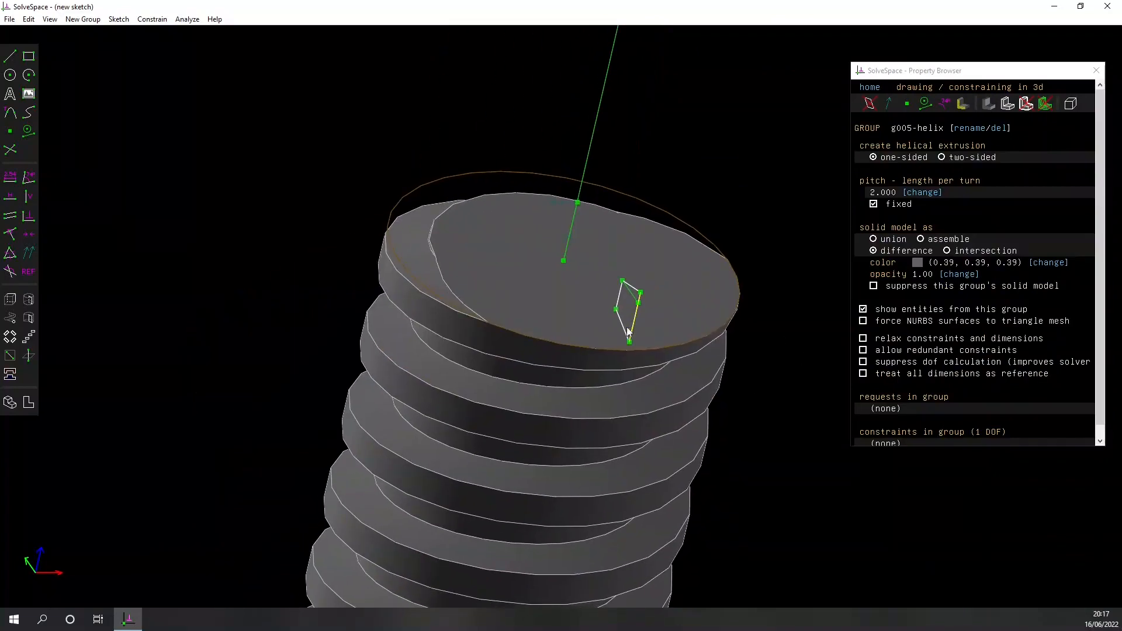
{"action": "left_click", "coordinate": [629, 346]}
{"action": "left_click_drag", "start_coordinate": [499, 327], "coordinate": [486, 366]}
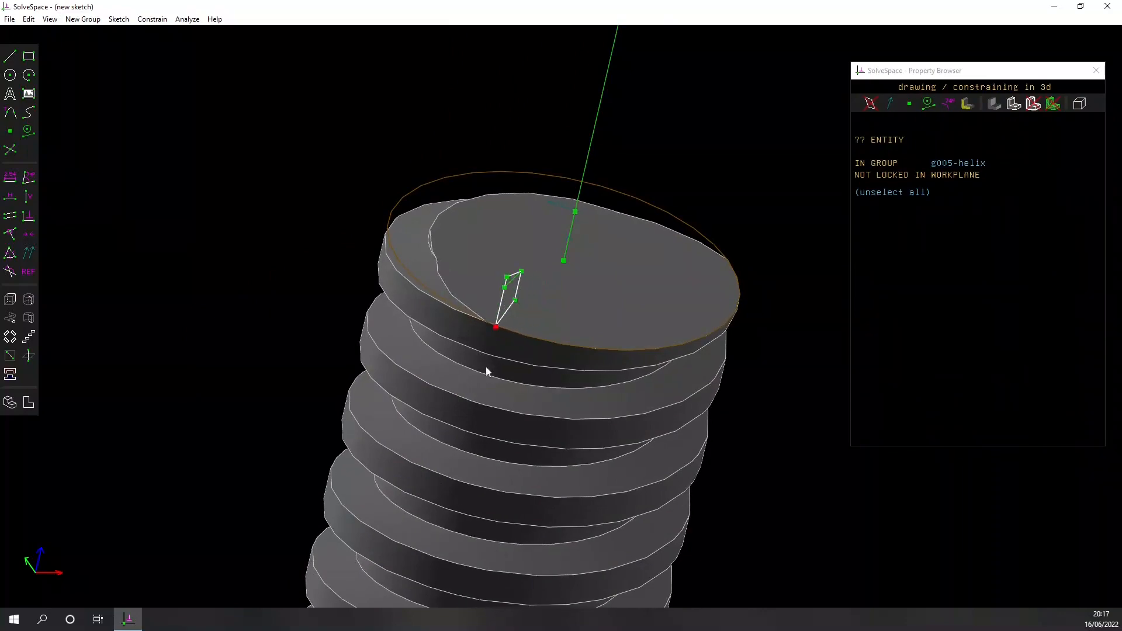
{"action": "left_click", "coordinate": [486, 366]}
{"action": "scroll", "coordinate": [671, 320], "scroll_direction": "down", "scroll_amount": 5}
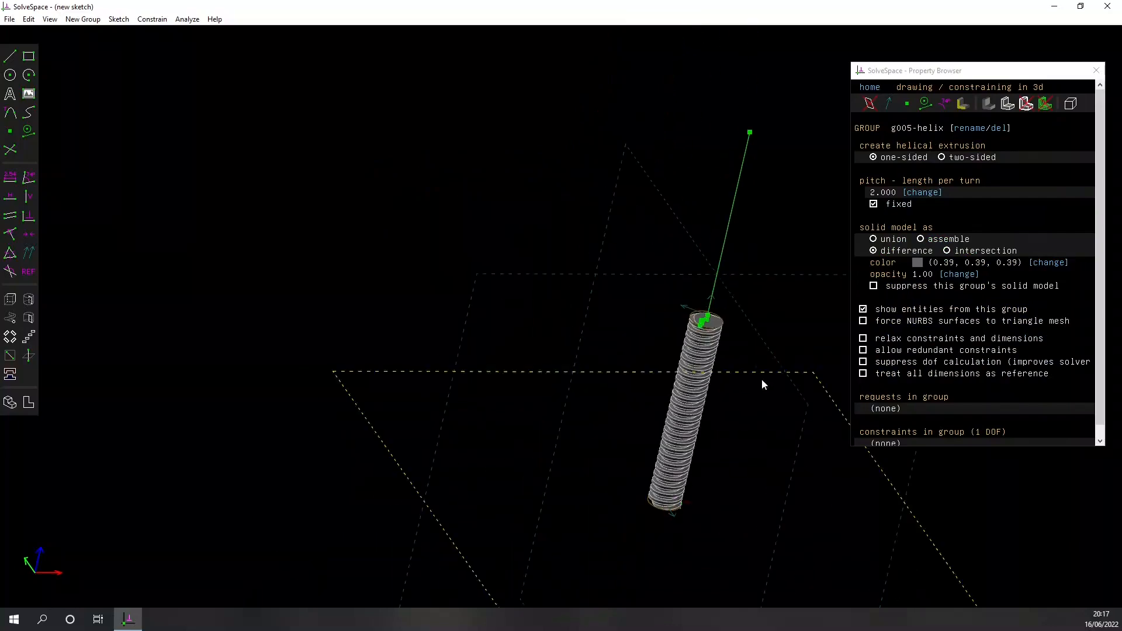
{"action": "key", "text": "F2"}
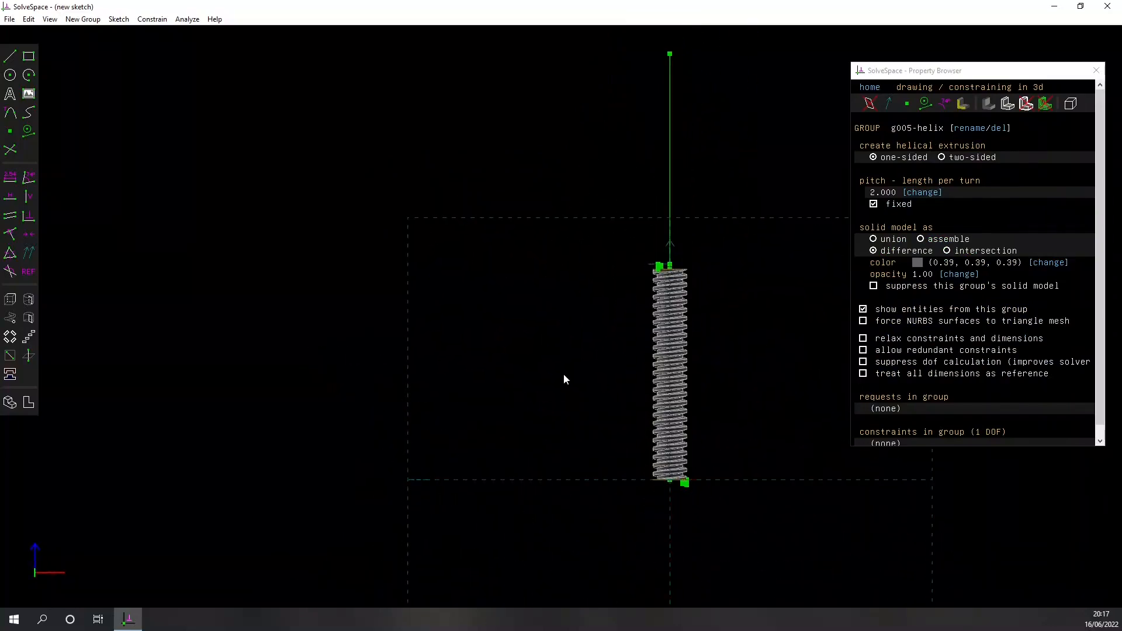
{"action": "scroll", "coordinate": [671, 376], "scroll_direction": "up", "scroll_amount": 5}
{"action": "right_click_drag", "start_coordinate": [782, 366], "coordinate": [651, 288]}
{"action": "scroll", "coordinate": [687, 343], "scroll_direction": "down", "scroll_amount": 2}
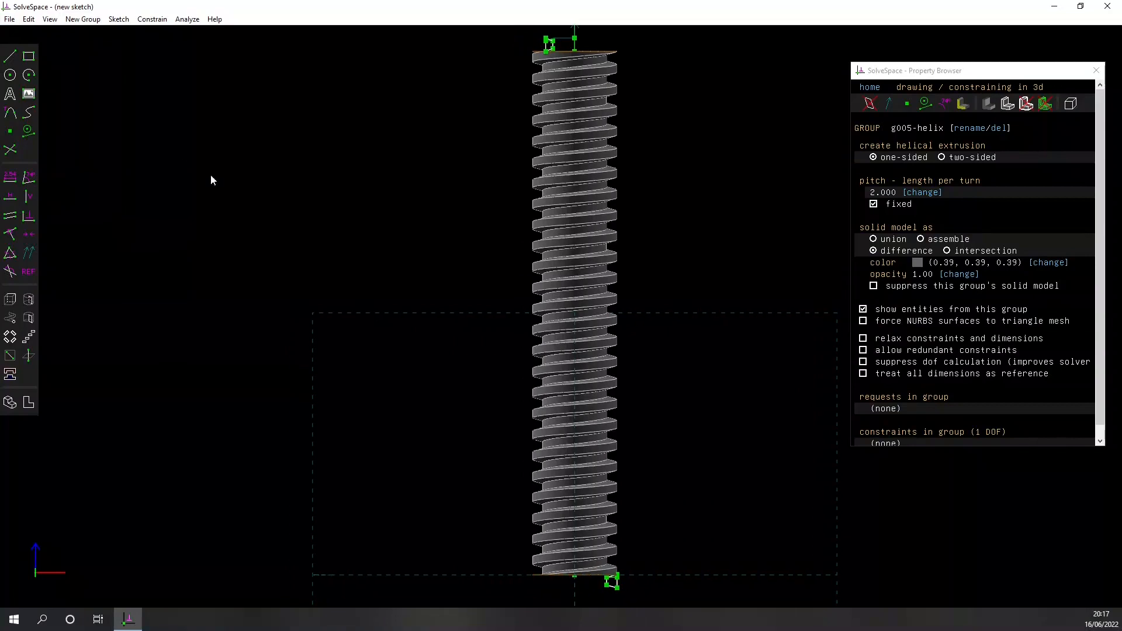
{"action": "scroll", "coordinate": [328, 201], "scroll_direction": "down", "scroll_amount": 1}
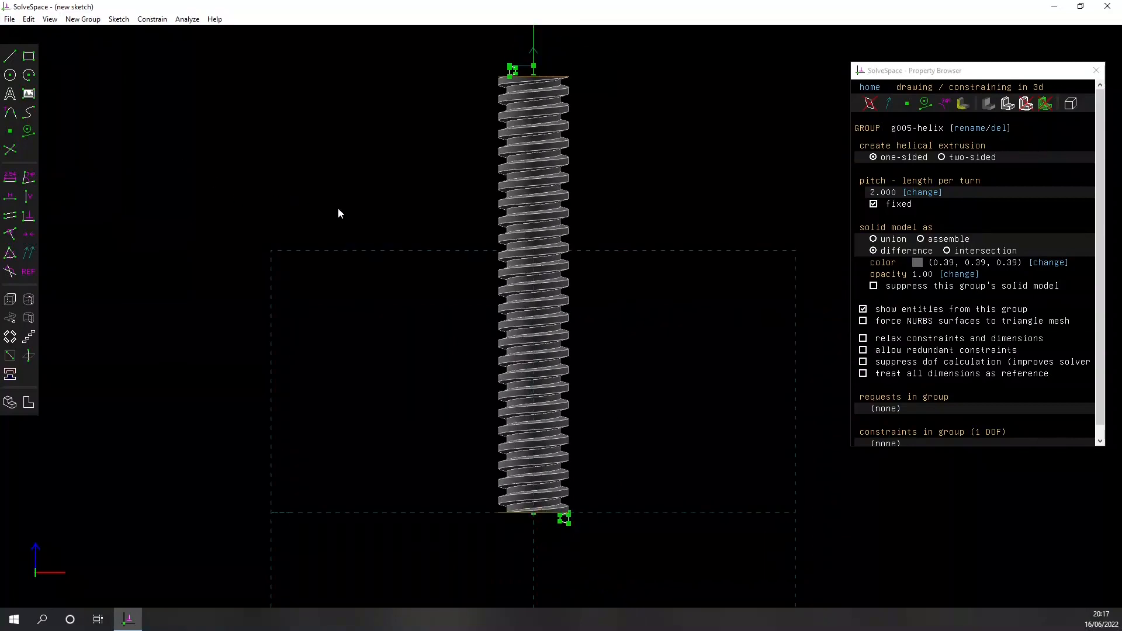
Link the file MyCNCLinearRail.slvs from the MyCNCMachine folder into a new empty sketch
{"action": "left_click", "coordinate": [5, 19]}
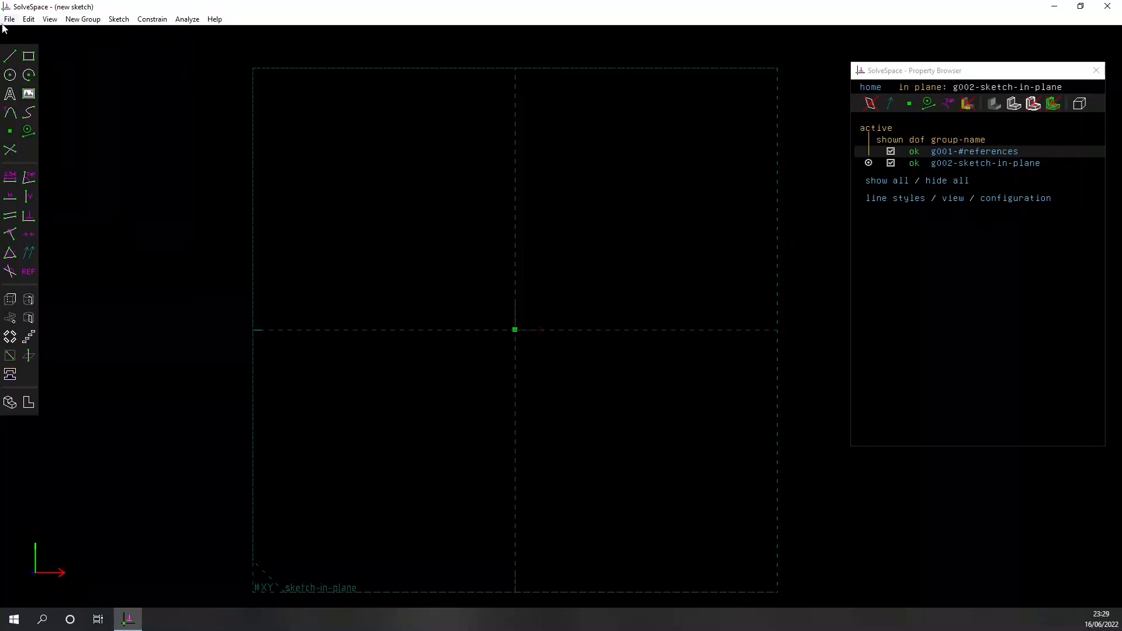
{"action": "key", "text": "ctrl+o"}
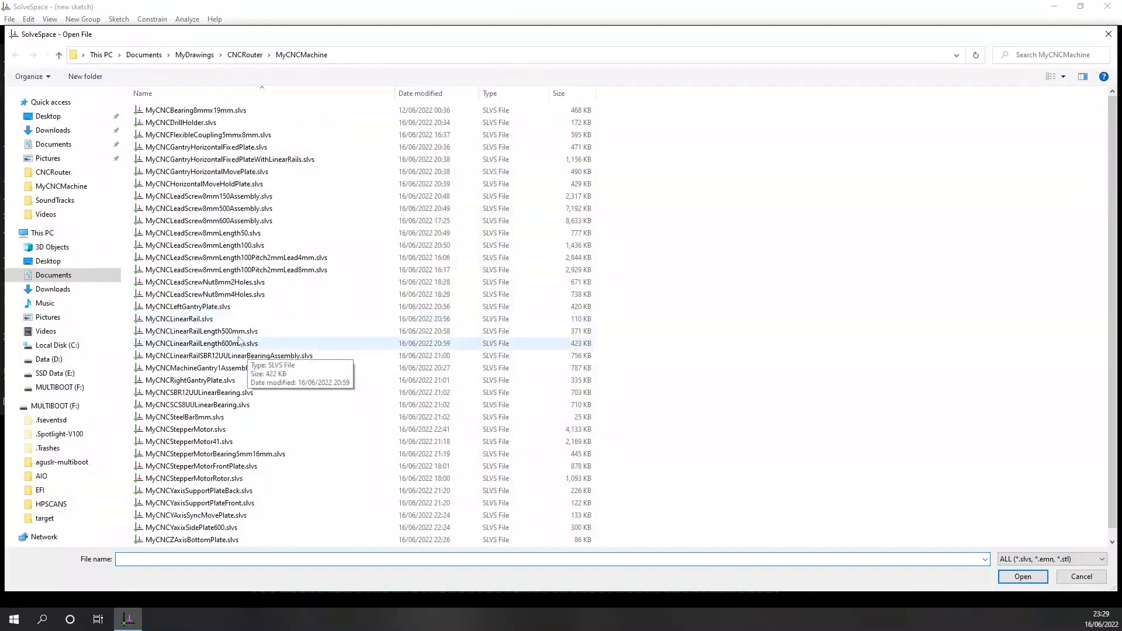
{"action": "left_click", "coordinate": [193, 319]}
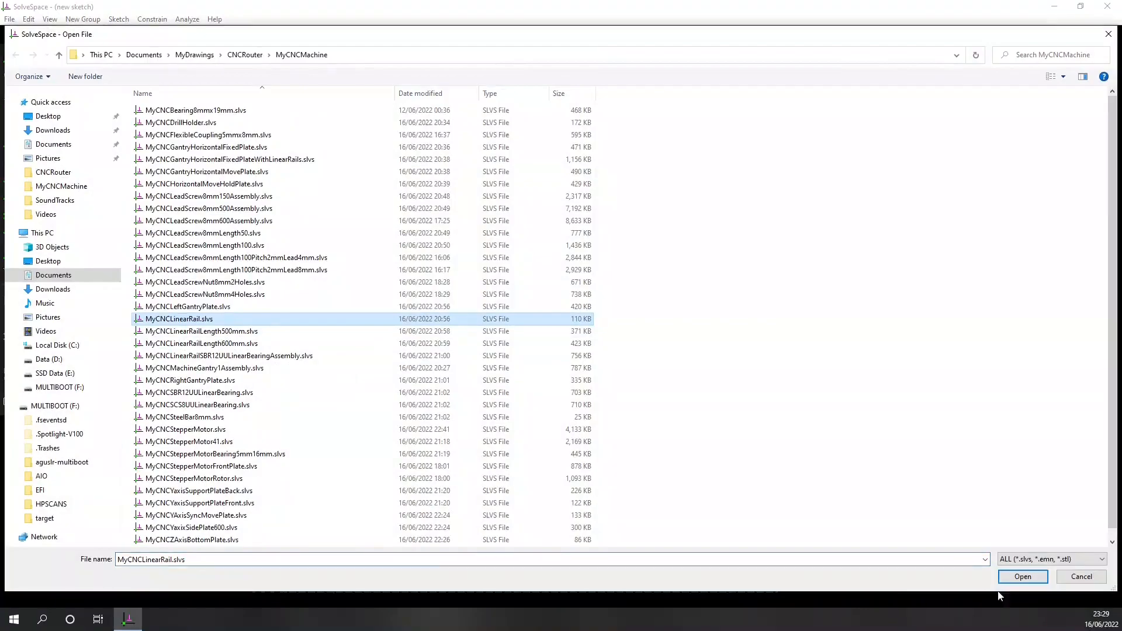
{"action": "left_click", "coordinate": [1022, 577]}
Examine the linked linear rail from the front and in 3D, and move it freely to another position above the origin
{"action": "middle_click_drag", "start_coordinate": [672, 307], "coordinate": [631, 322]}
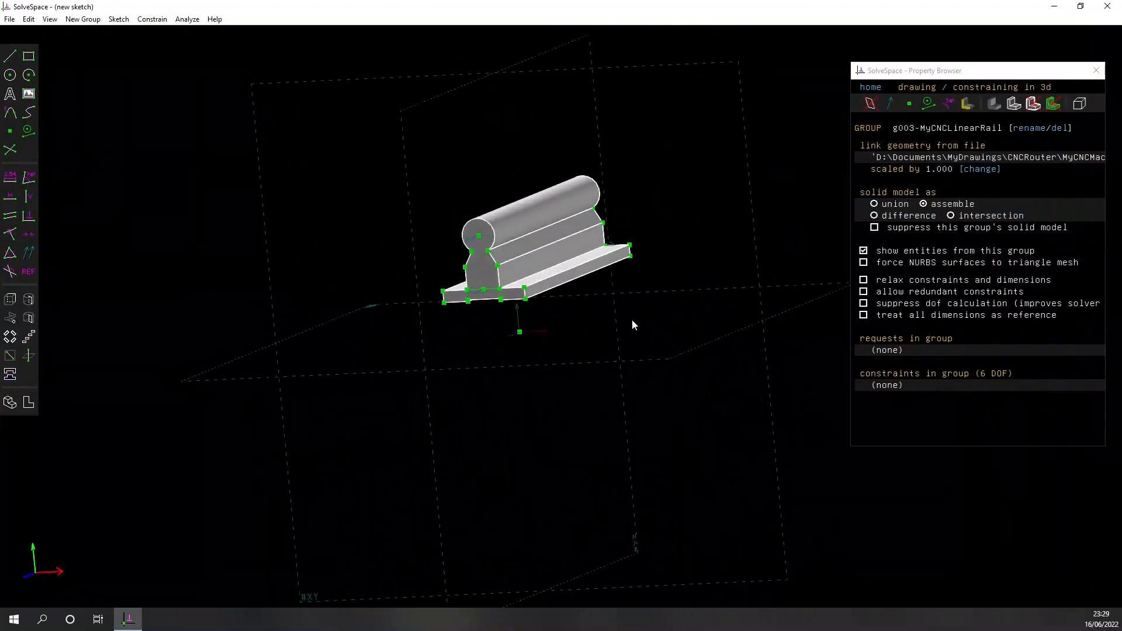
{"action": "key", "text": "F2"}
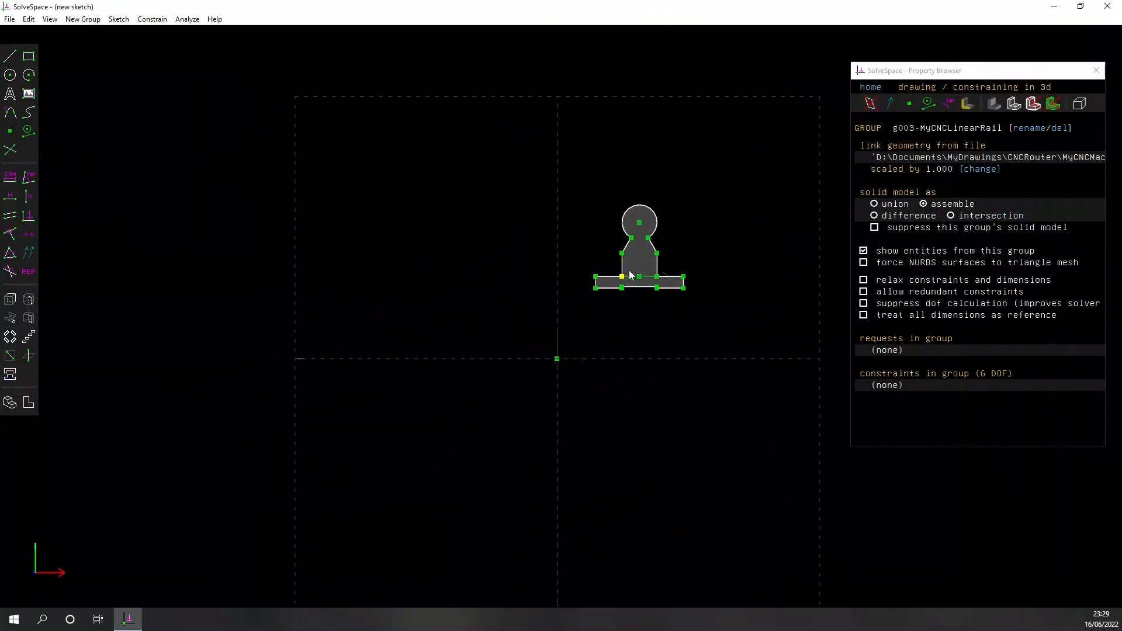
{"action": "middle_click_drag", "start_coordinate": [649, 321], "coordinate": [626, 321]}
{"action": "middle_click_drag", "start_coordinate": [694, 326], "coordinate": [623, 333]}
{"action": "middle_click_drag", "start_coordinate": [502, 391], "coordinate": [328, 271]}
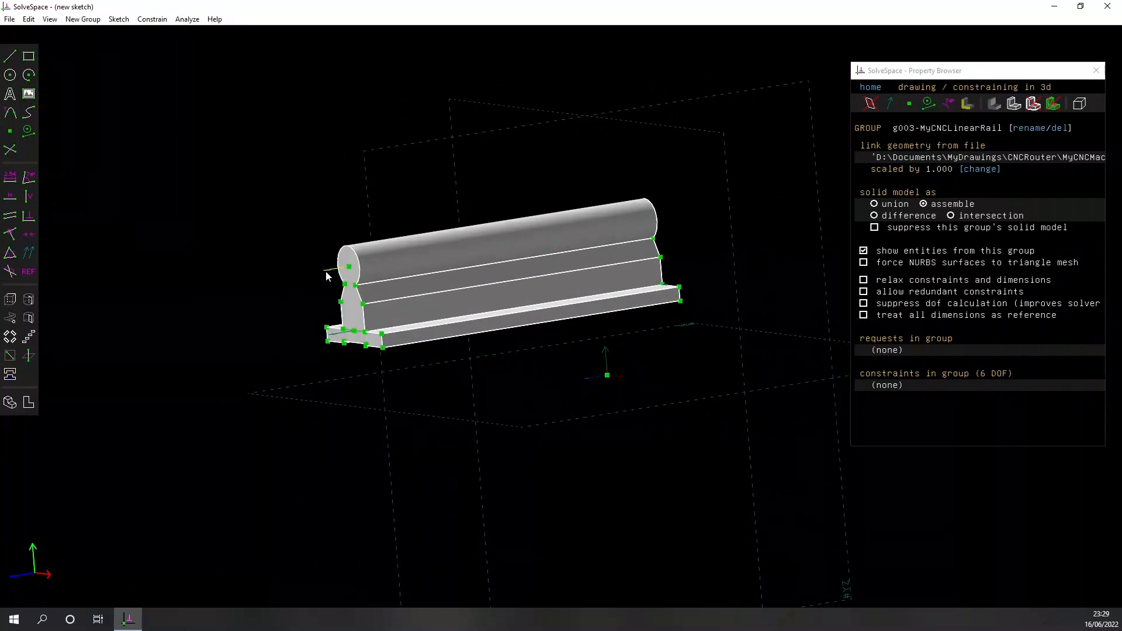
{"action": "middle_click_drag", "start_coordinate": [326, 276], "coordinate": [261, 358]}
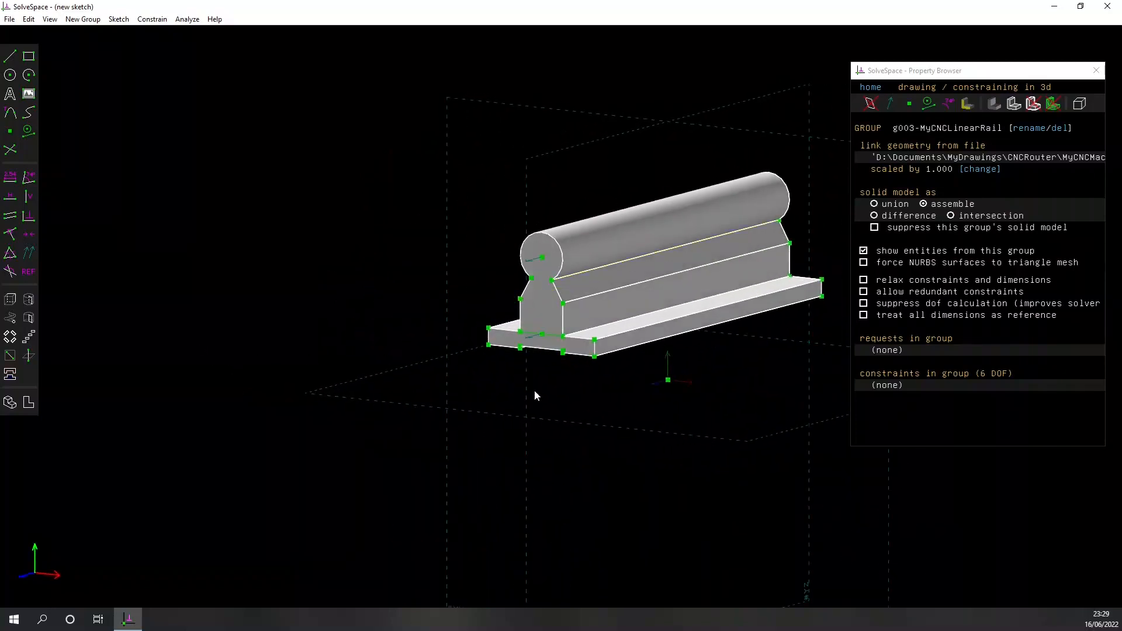
{"action": "right_click_drag", "start_coordinate": [535, 388], "coordinate": [338, 478]}
{"action": "left_click_drag", "start_coordinate": [345, 348], "coordinate": [302, 346]}
{"action": "left_click_drag", "start_coordinate": [418, 341], "coordinate": [504, 279]}
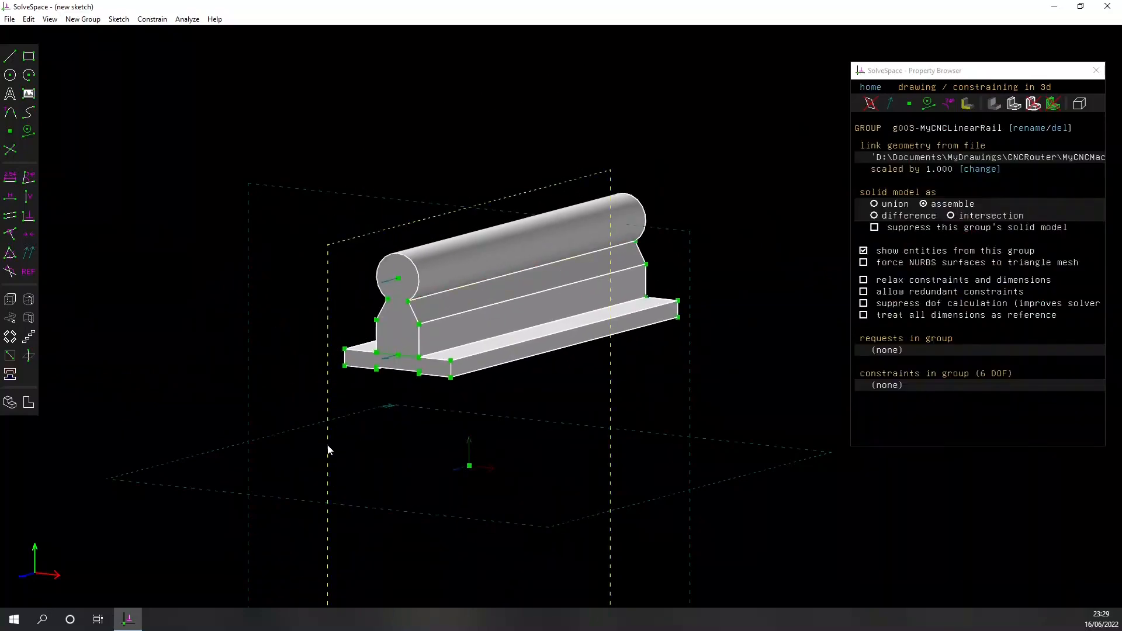
Move the linear rail farther from the origin and rotate it out of alignment with the XY workplane
{"action": "mouse_move", "coordinate": [367, 454]}
{"action": "middle_mouse_down"}
{"action": "mouse_move", "coordinate": [381, 454]}
{"action": "mouse_move", "coordinate": [356, 455]}
{"action": "middle_mouse_up"}
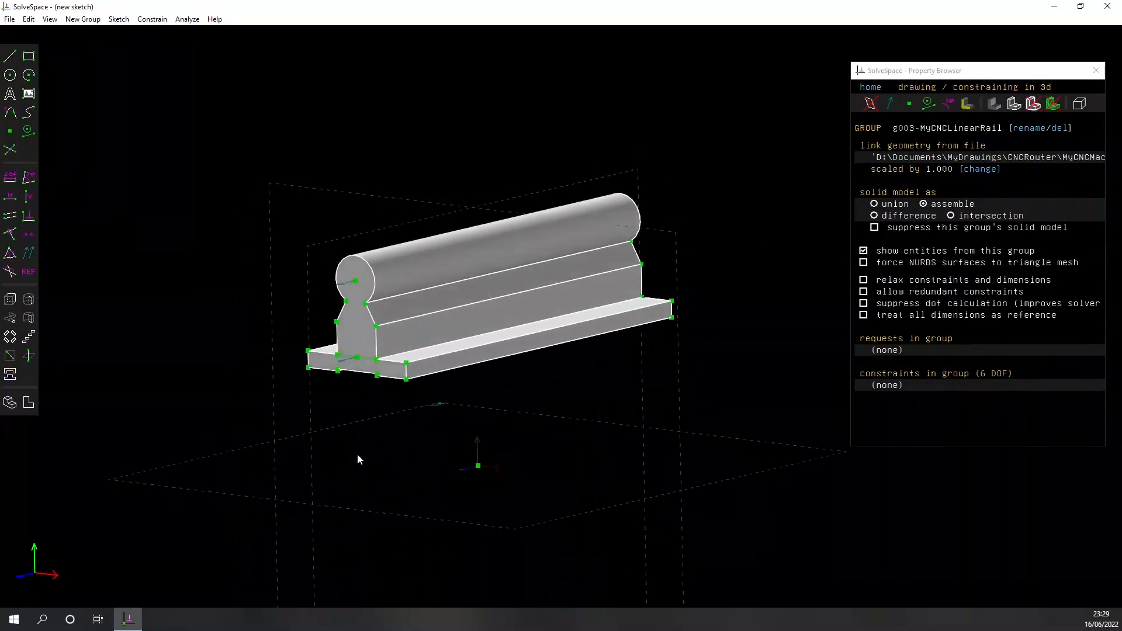
{"action": "left_click", "coordinate": [344, 291]}
{"action": "left_click_drag", "start_coordinate": [343, 290], "coordinate": [345, 489]}
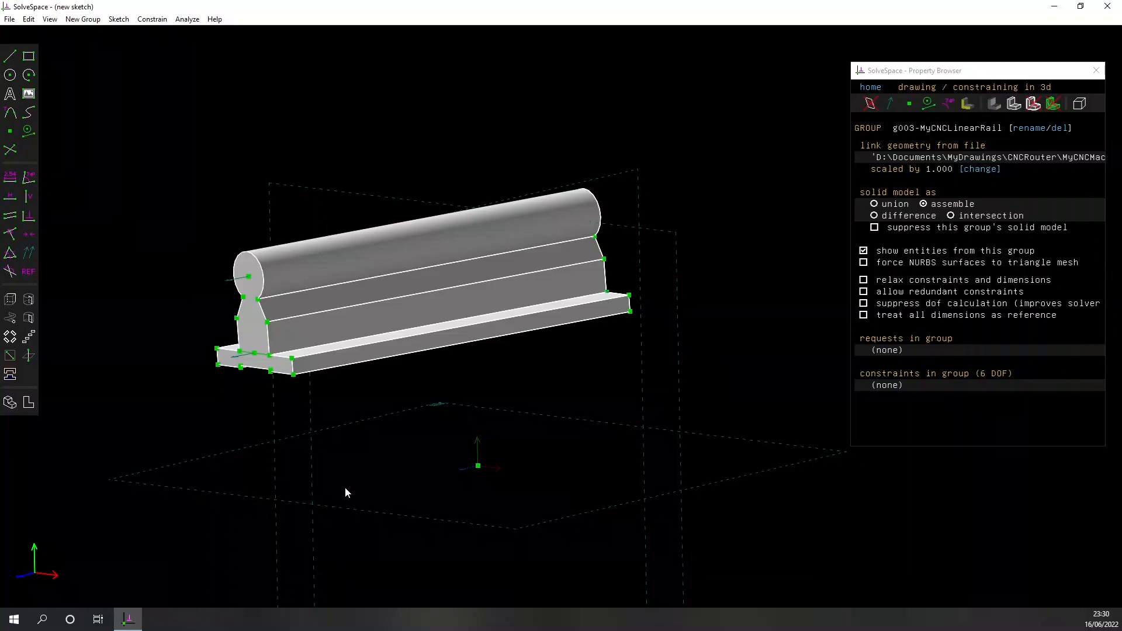
{"action": "right_click_drag", "start_coordinate": [351, 451], "coordinate": [395, 451]}
{"action": "key", "text": "F2"}
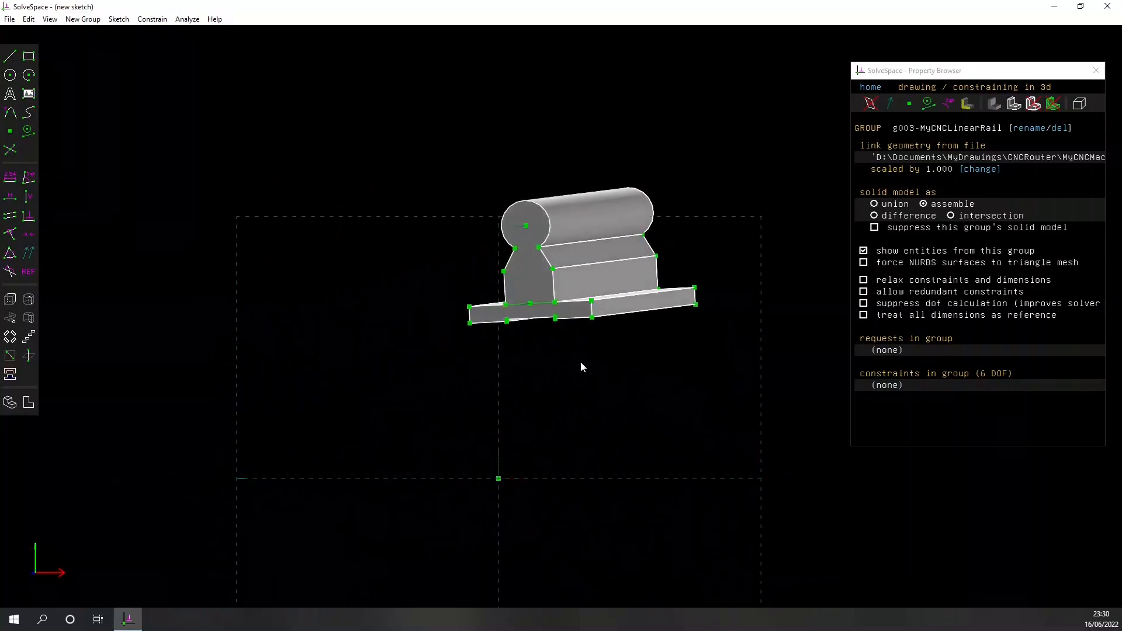
Rotate the linear rail freely by its end-face normal until its length runs roughly along the X axis
{"action": "left_click_drag", "start_coordinate": [514, 230], "coordinate": [352, 209]}
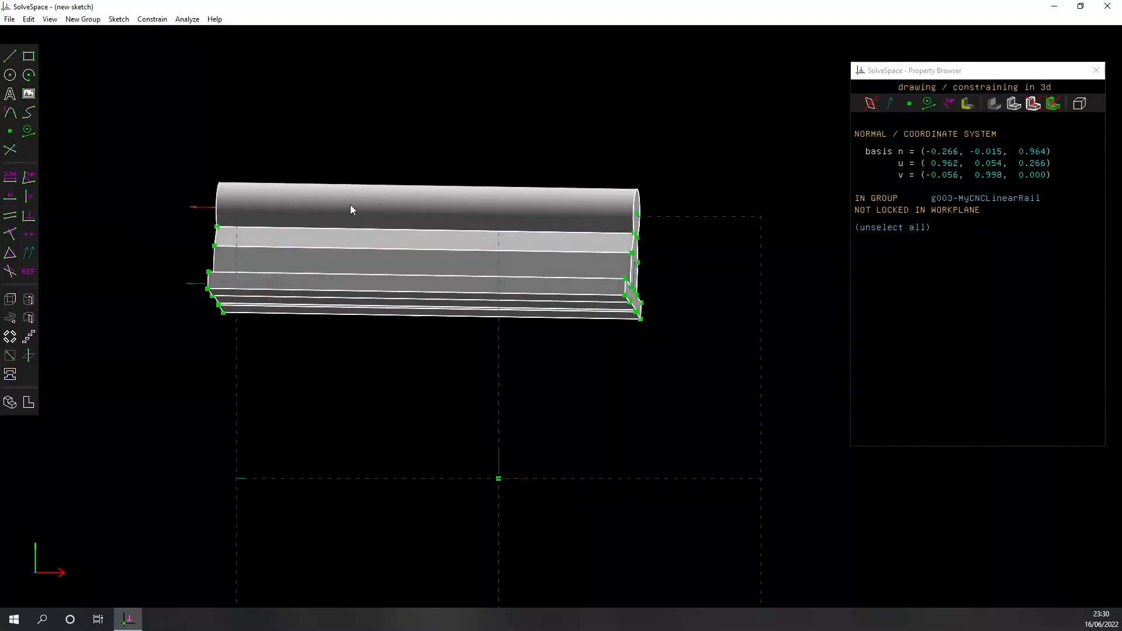
{"action": "key", "text": "Escape"}
{"action": "right_click_drag", "start_coordinate": [354, 365], "coordinate": [387, 403]}
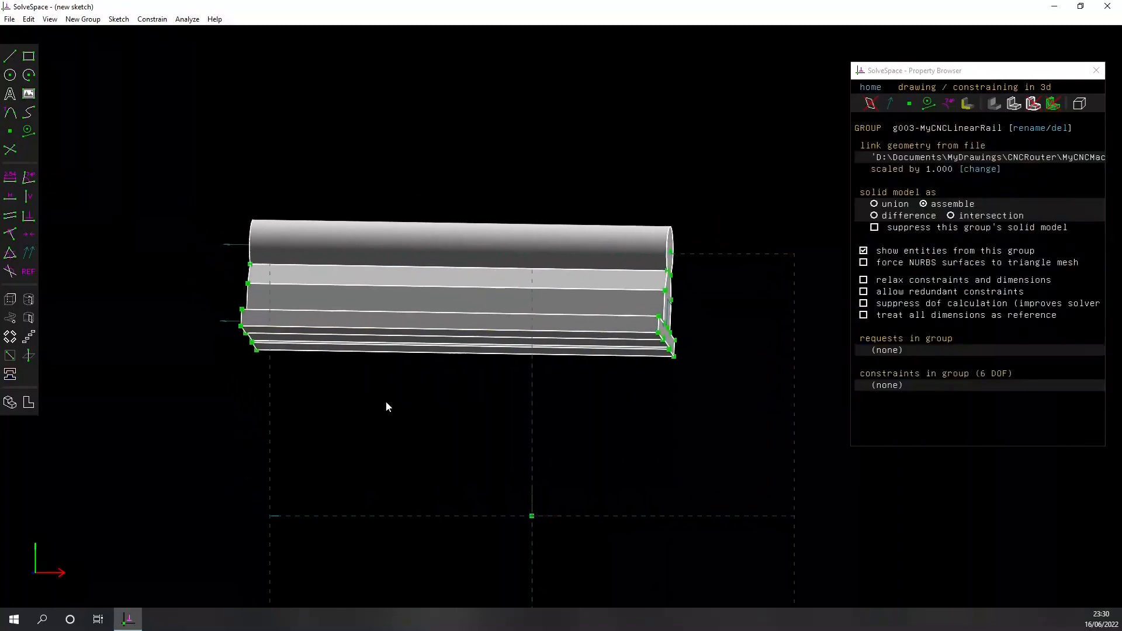
{"action": "left_click", "coordinate": [232, 250]}
{"action": "left_click_drag", "start_coordinate": [238, 248], "coordinate": [272, 244]}
{"action": "left_click", "coordinate": [349, 412]}
{"action": "right_click_drag", "start_coordinate": [382, 450], "coordinate": [352, 427]}
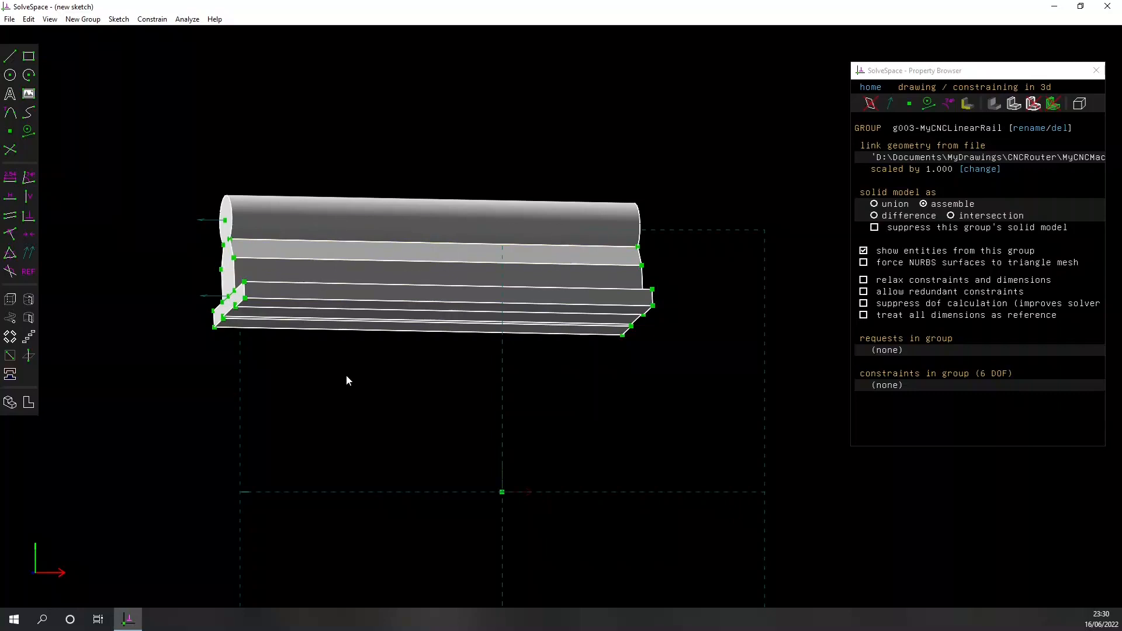
{"action": "right_click_drag", "start_coordinate": [393, 387], "coordinate": [441, 394]}
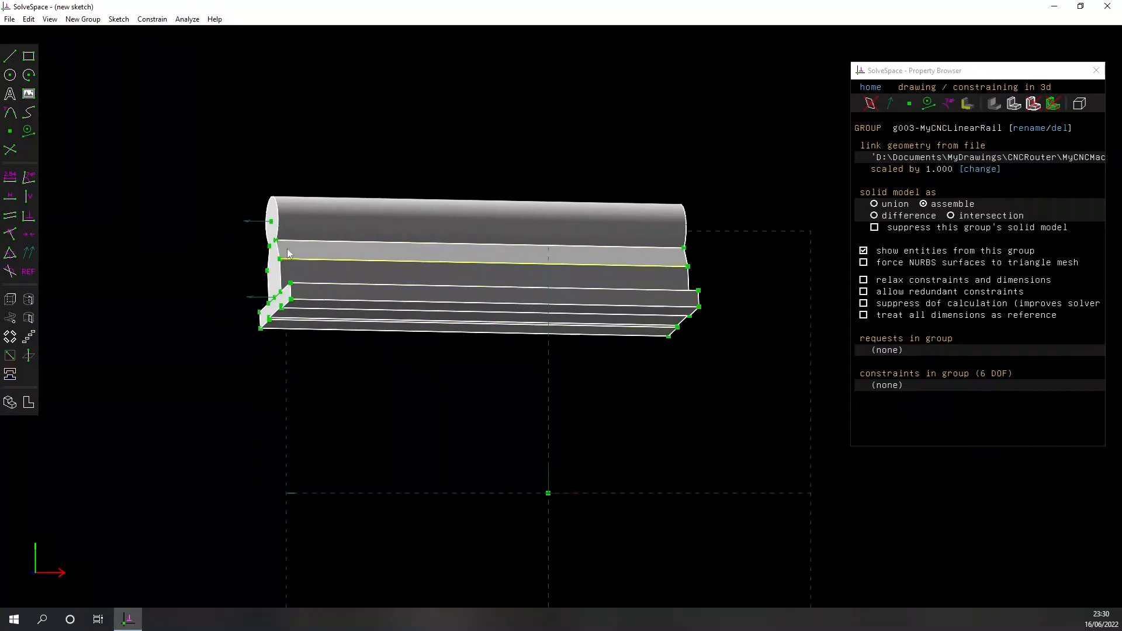
Constrain the normal of the rail's round end face to the same orientation as the YZ reference plane's X-direction normal
{"action": "left_click", "coordinate": [251, 227]}
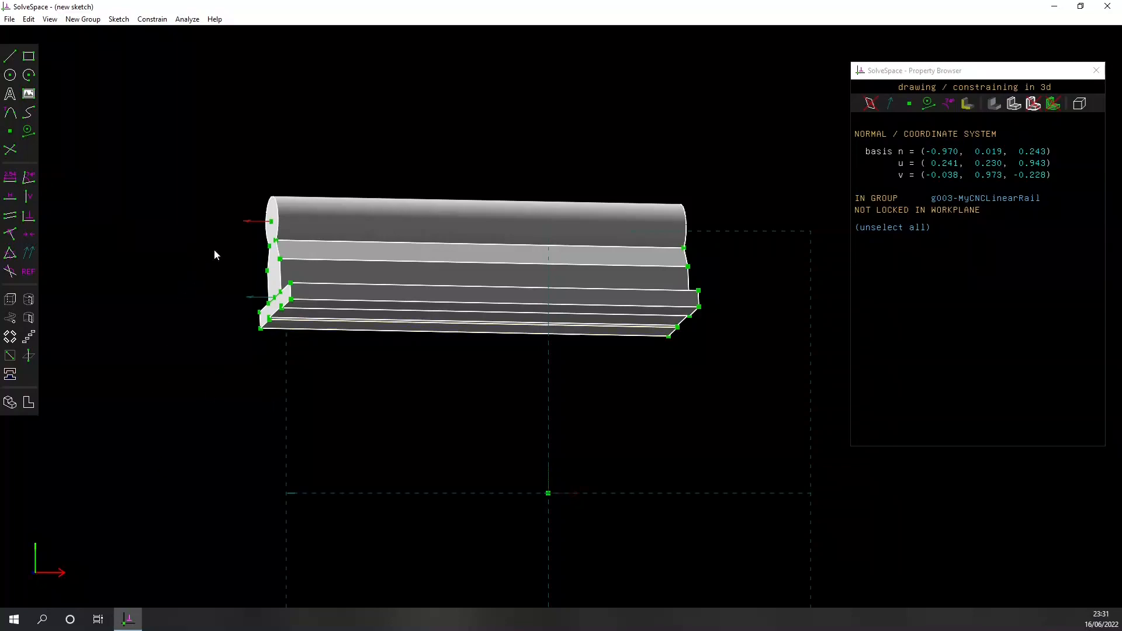
{"action": "key", "text": "Escape"}
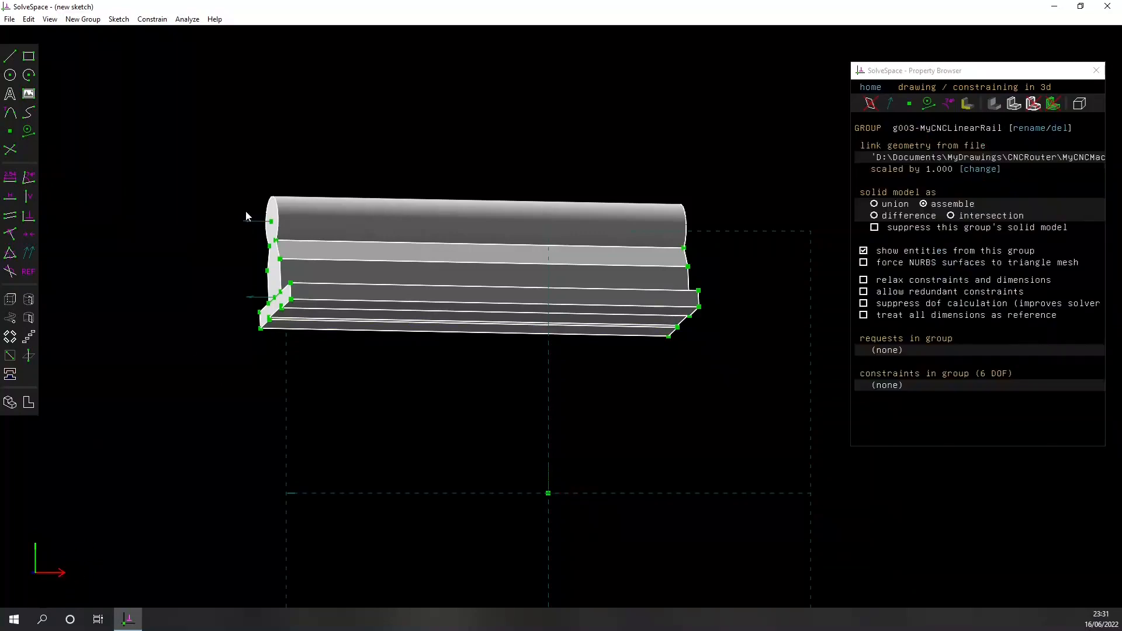
{"action": "left_click", "coordinate": [255, 223]}
{"action": "left_click", "coordinate": [72, 568]}
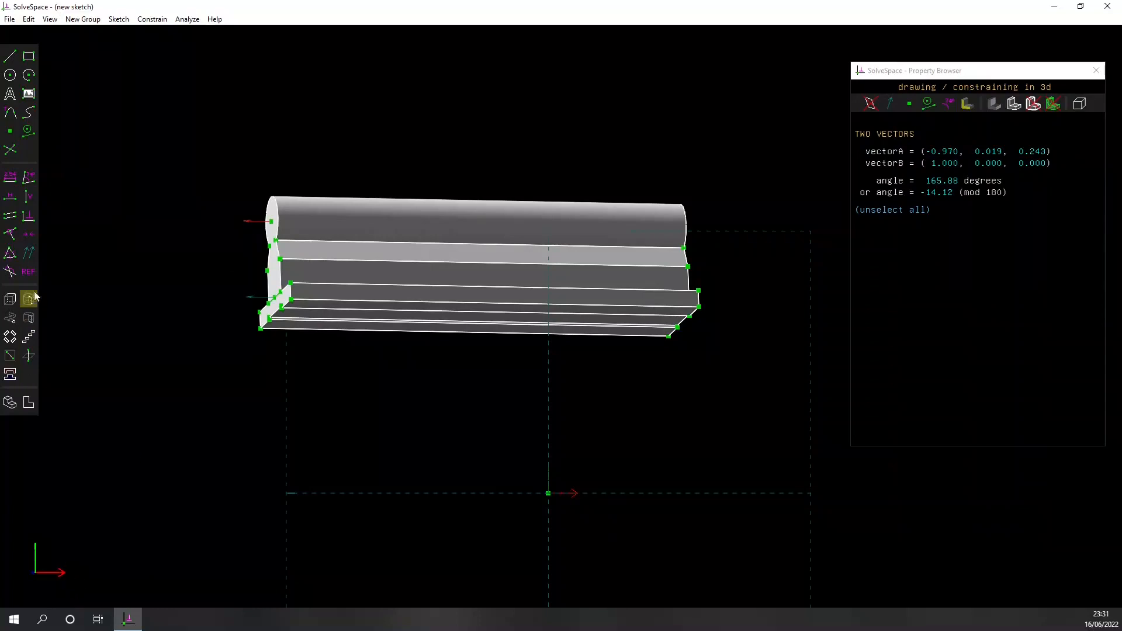
{"action": "left_click", "coordinate": [32, 255]}
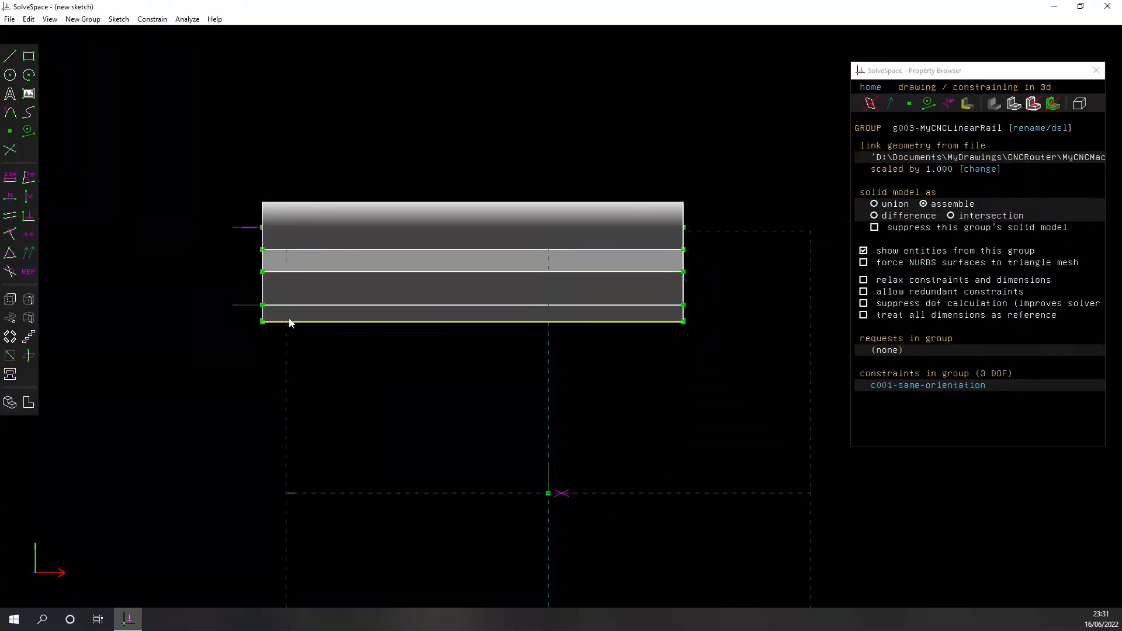
Examine the constrained rail from the front and in 3D to check its alignment with the reference planes
{"action": "middle_click_drag", "start_coordinate": [201, 326], "coordinate": [234, 394]}
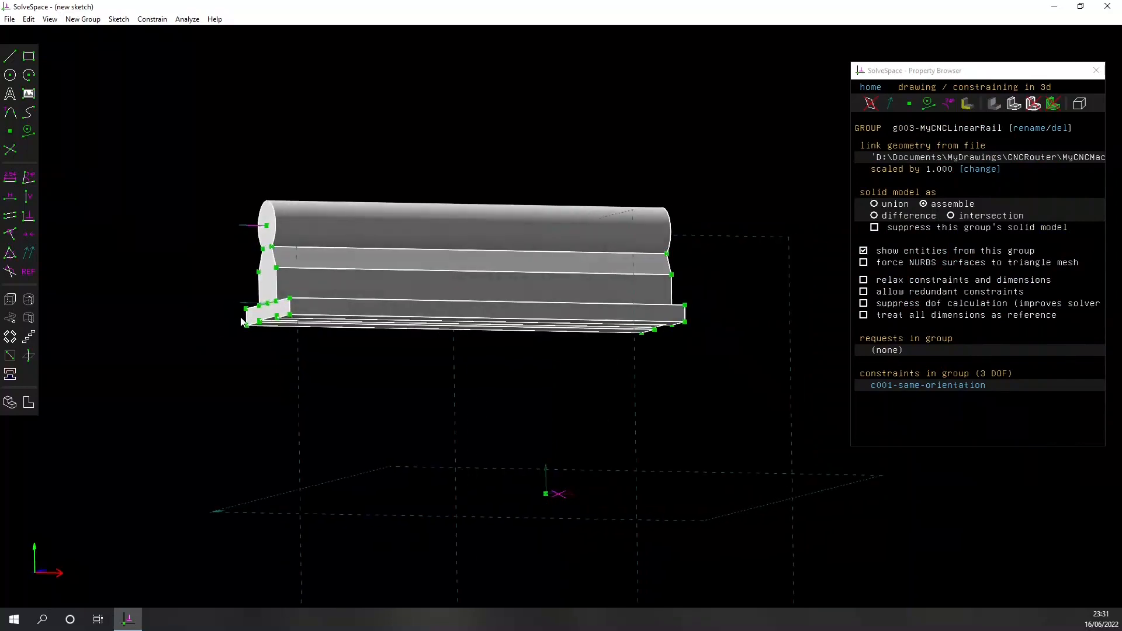
{"action": "key", "text": "F2"}
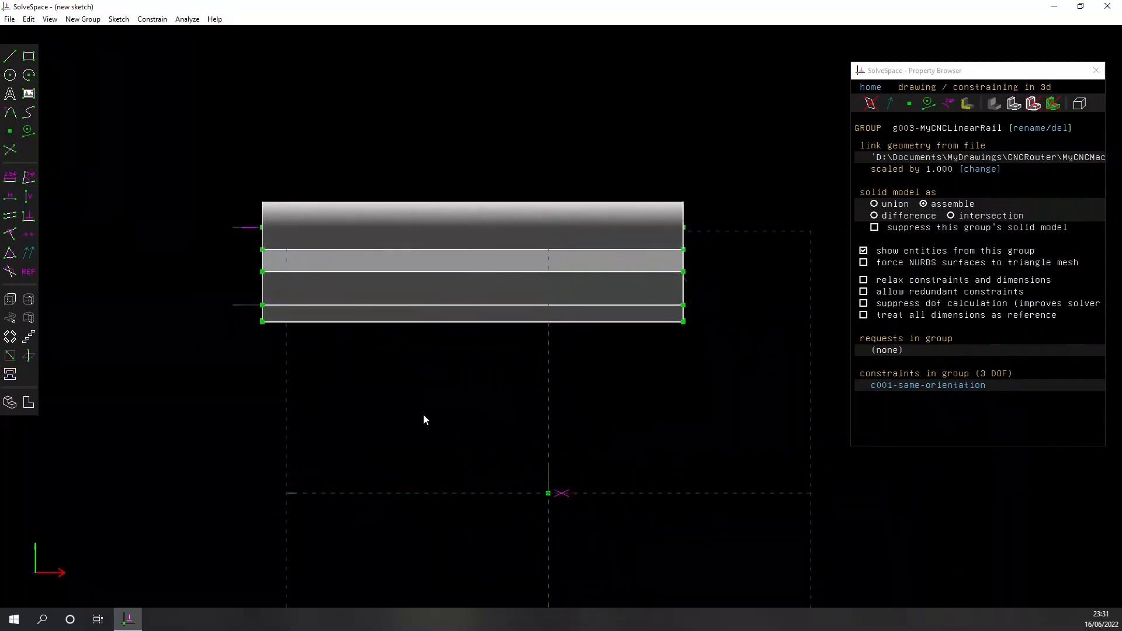
{"action": "middle_click_drag", "start_coordinate": [235, 371], "coordinate": [265, 383]}
{"action": "key", "text": "F2"}
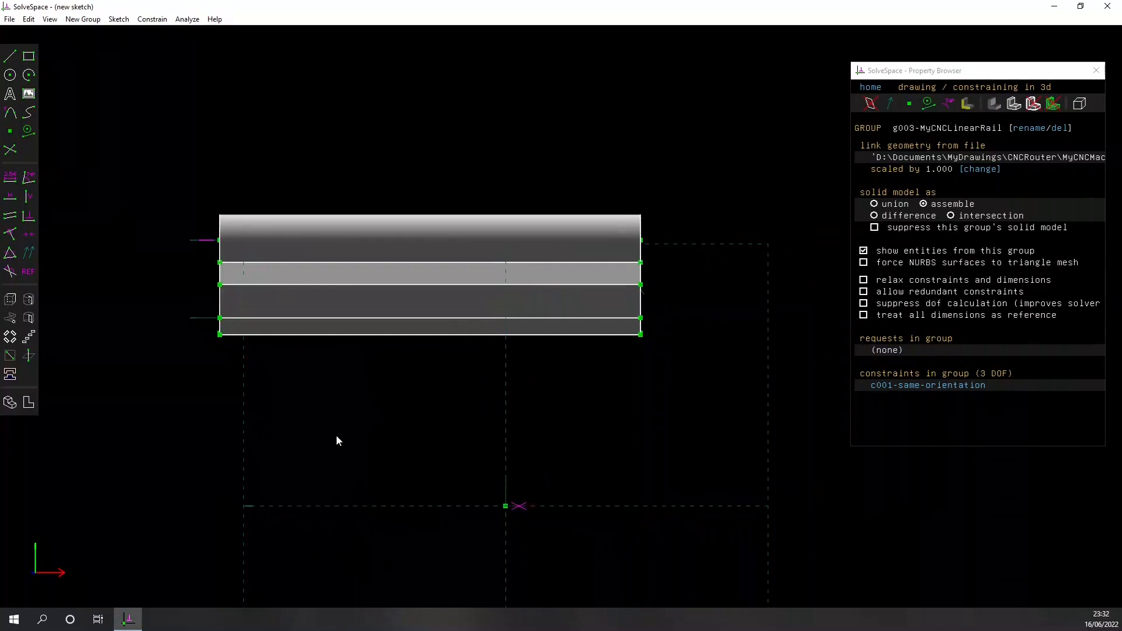
{"action": "middle_click_drag", "start_coordinate": [193, 301], "coordinate": [190, 404]}
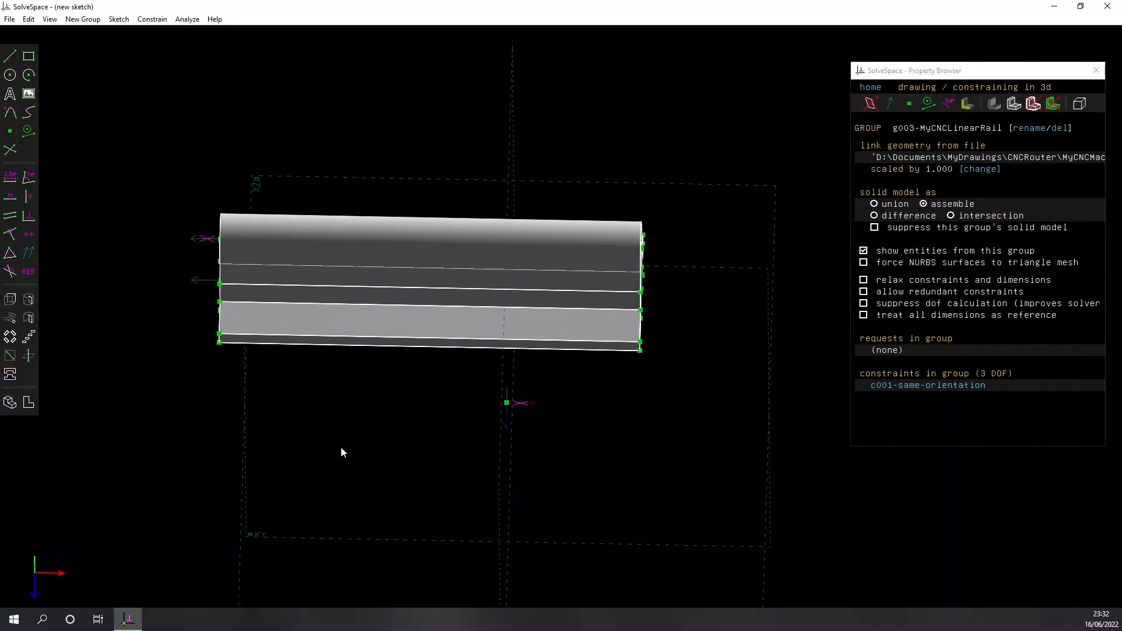
{"action": "middle_click_drag", "start_coordinate": [341, 447], "coordinate": [334, 407]}
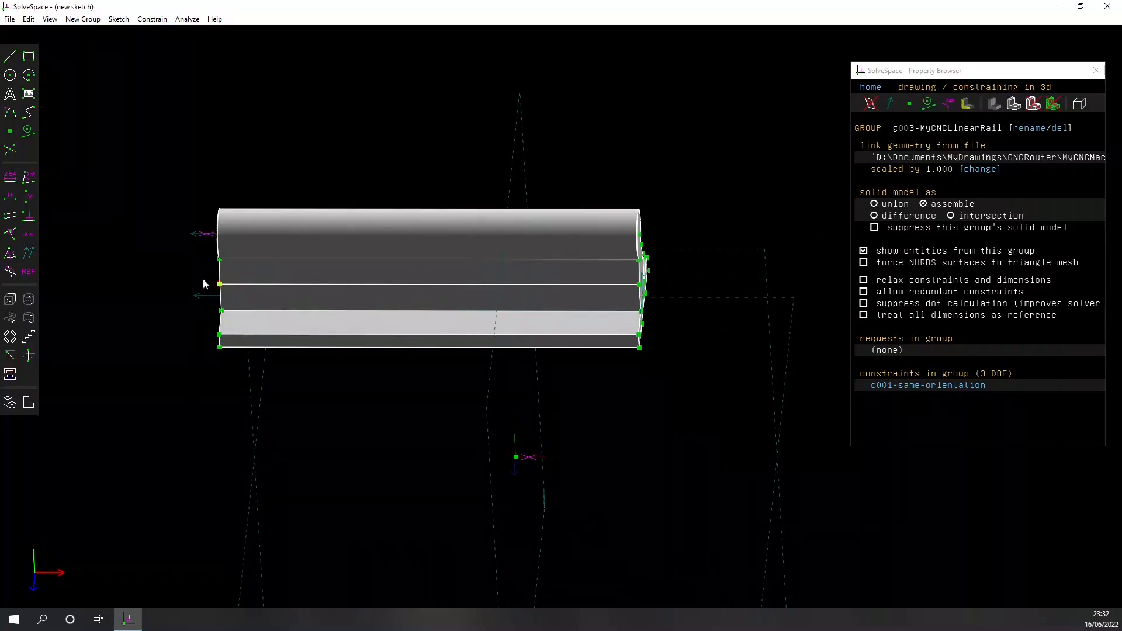
{"action": "key", "text": "F2"}
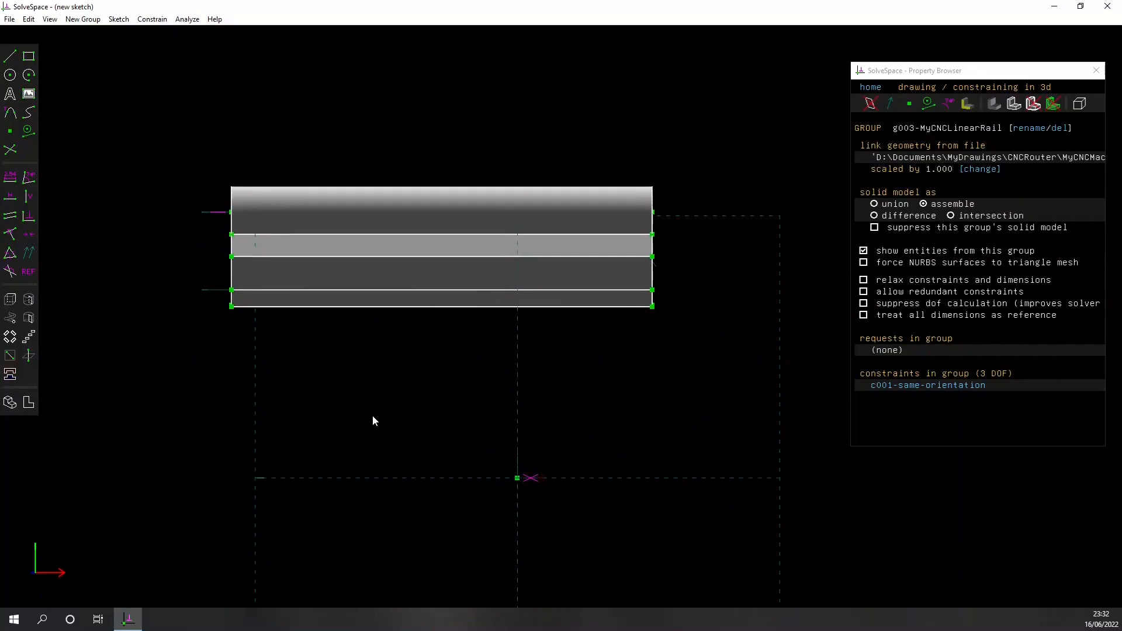
Move the aligned rail freely to a spot closer to the origin and check that it only translates
{"action": "left_click_drag", "start_coordinate": [278, 212], "coordinate": [259, 299]}
{"action": "middle_click_drag", "start_coordinate": [113, 490], "coordinate": [292, 413]}
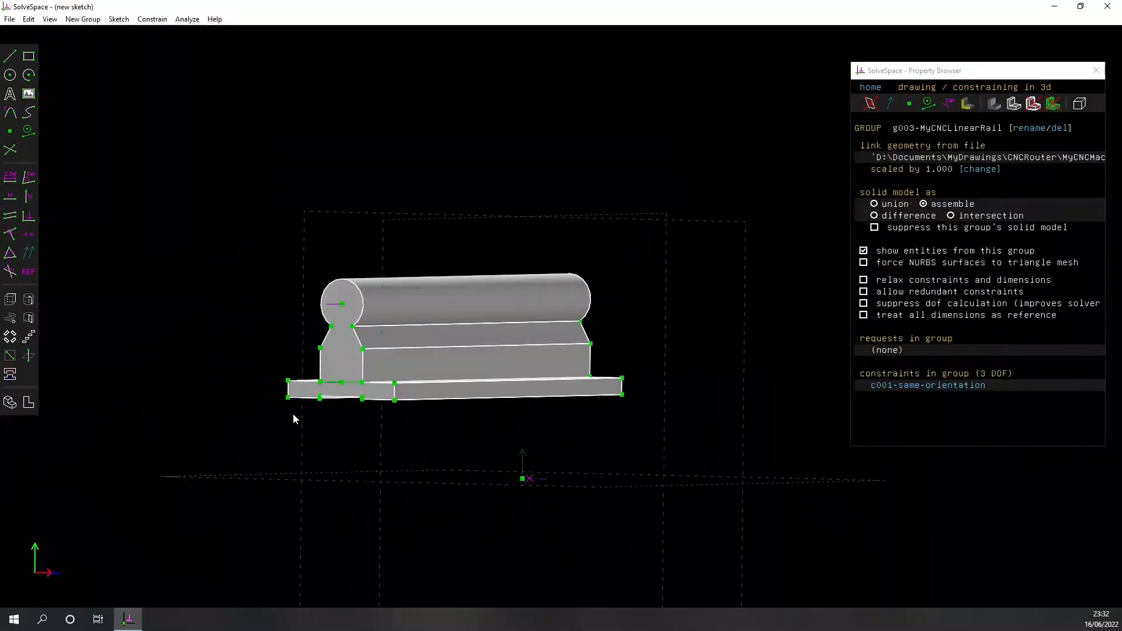
{"action": "left_click", "coordinate": [345, 339]}
{"action": "left_click_drag", "start_coordinate": [675, 249], "coordinate": [675, 248]}
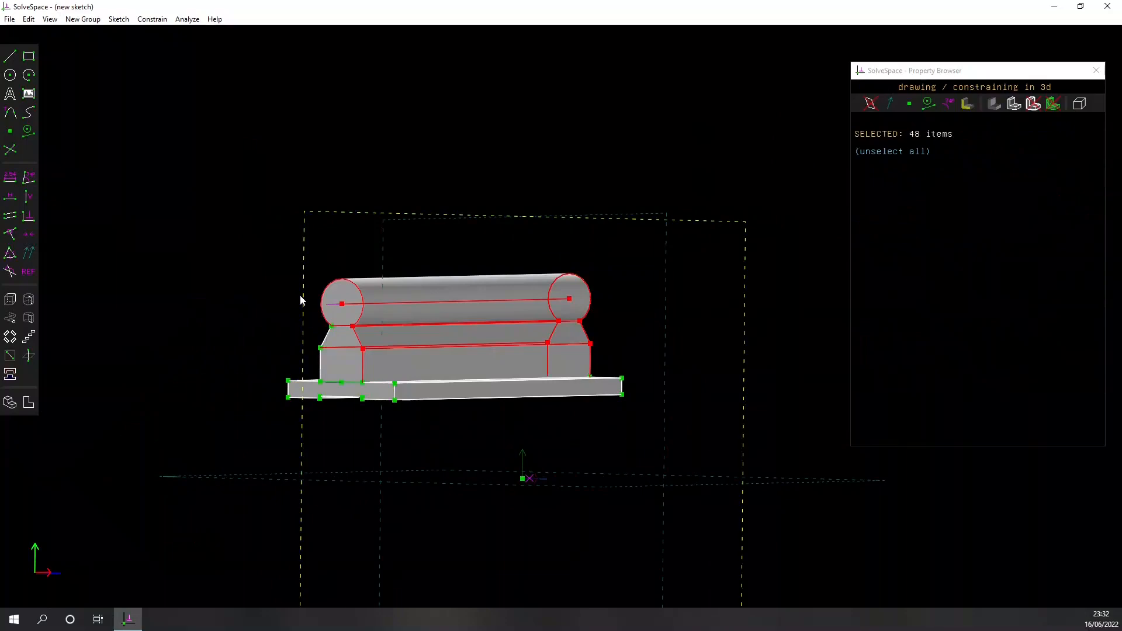
{"action": "key", "text": "Escape"}
{"action": "left_click_drag", "start_coordinate": [343, 305], "coordinate": [494, 279]}
{"action": "middle_click_drag", "start_coordinate": [620, 407], "coordinate": [547, 407]}
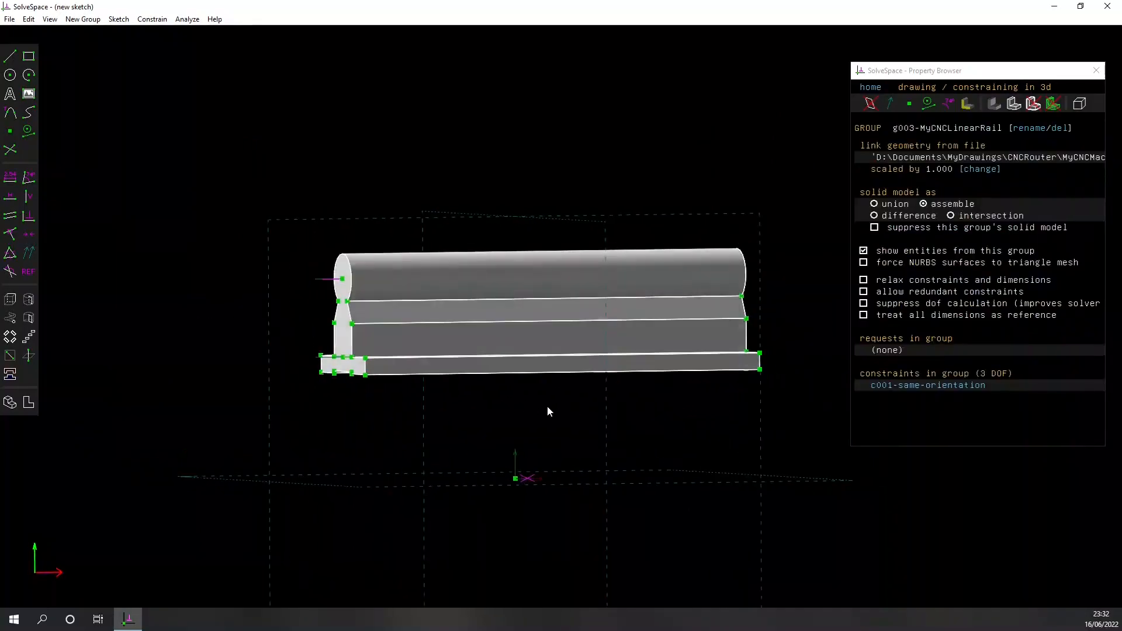
{"action": "key", "text": "F2"}
{"action": "middle_click_drag", "start_coordinate": [229, 299], "coordinate": [249, 330]}
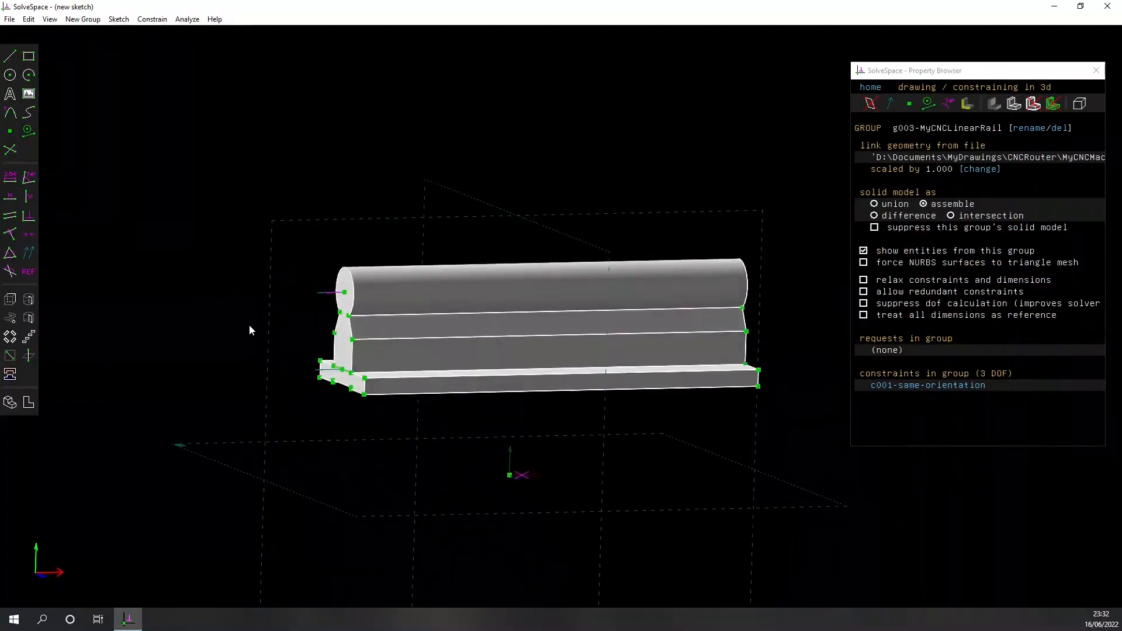
Inspect the two normals on the rail's end face, one on the round section and one at the base
{"action": "left_click", "coordinate": [325, 294]}
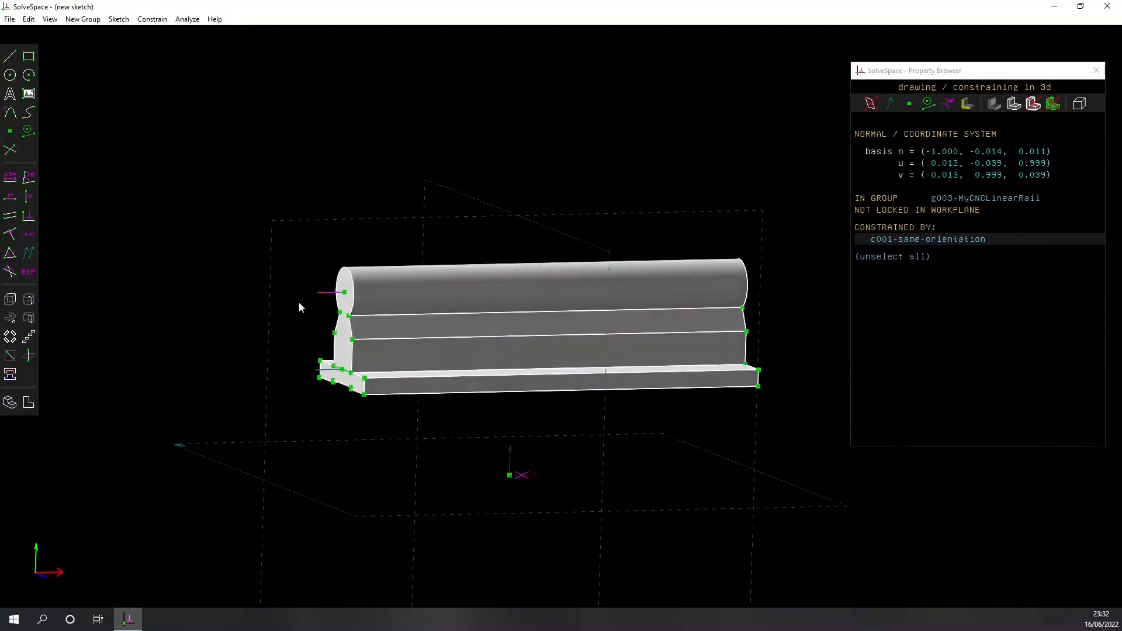
{"action": "key", "text": "Escape"}
{"action": "scroll", "coordinate": [307, 392], "scroll_direction": "up", "scroll_amount": 4}
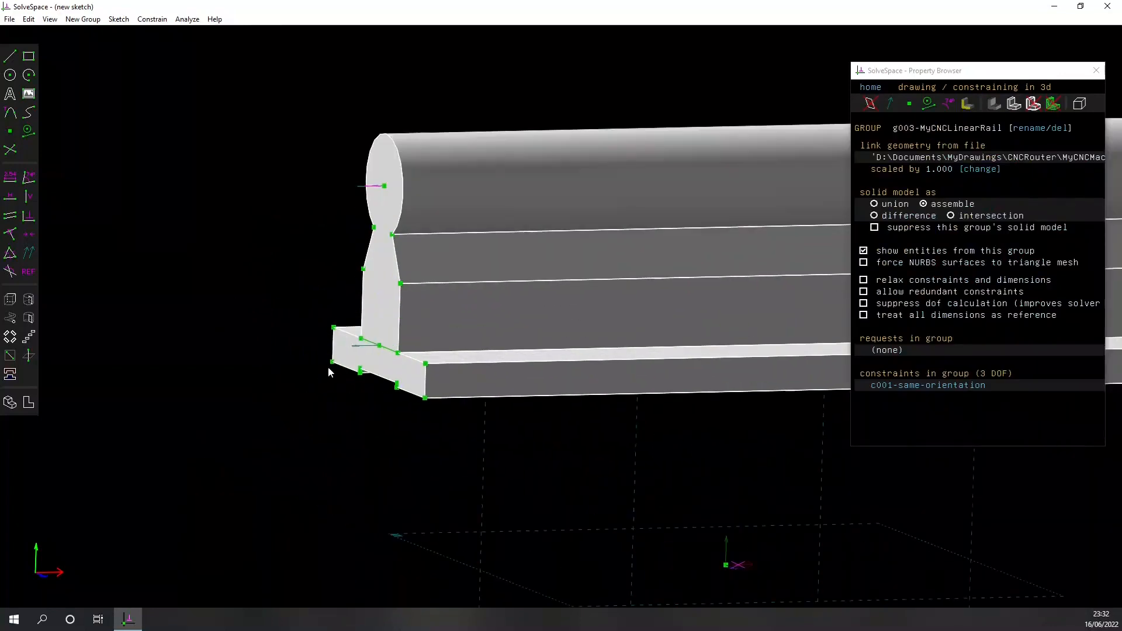
{"action": "left_click", "coordinate": [359, 345]}
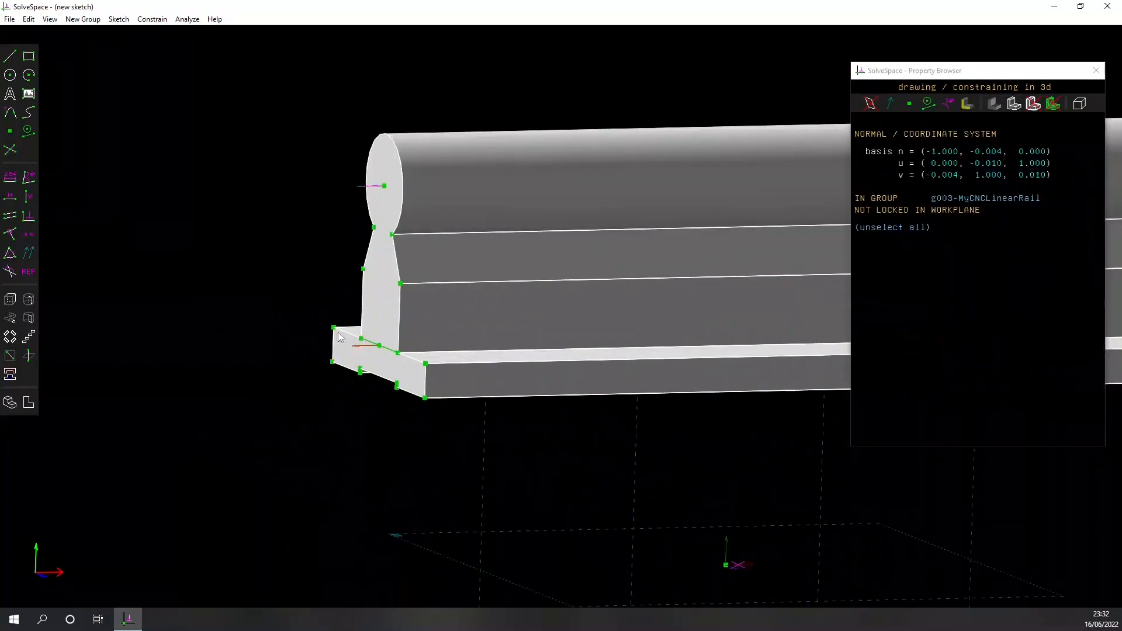
{"action": "key", "text": "Escape"}
{"action": "scroll", "coordinate": [342, 403], "scroll_direction": "down", "scroll_amount": 5}
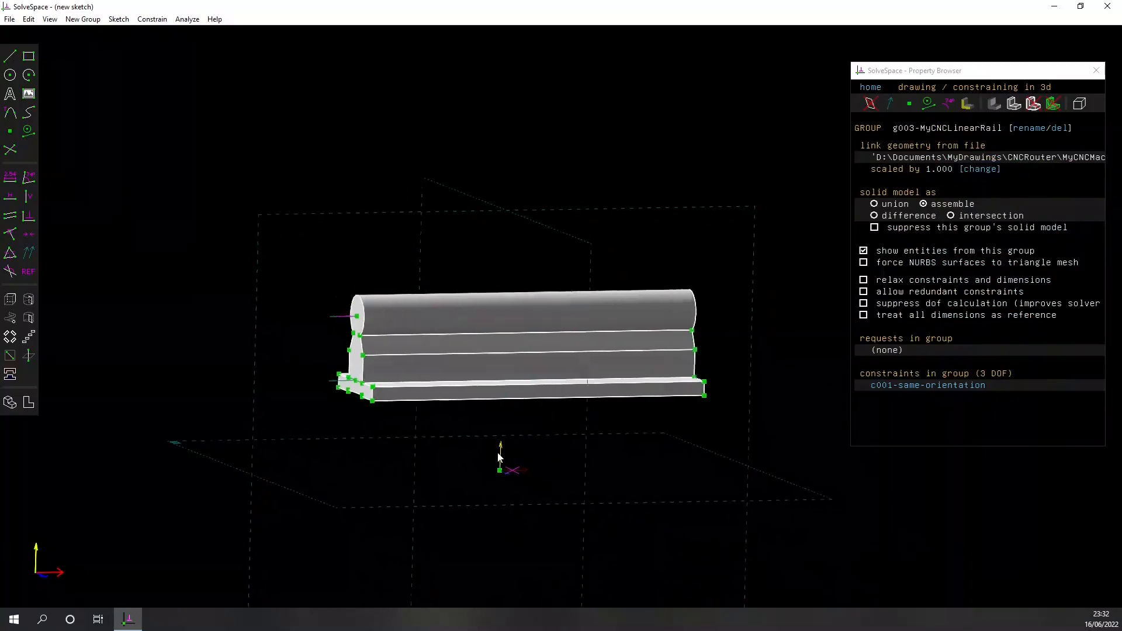
{"action": "key", "text": "F2"}
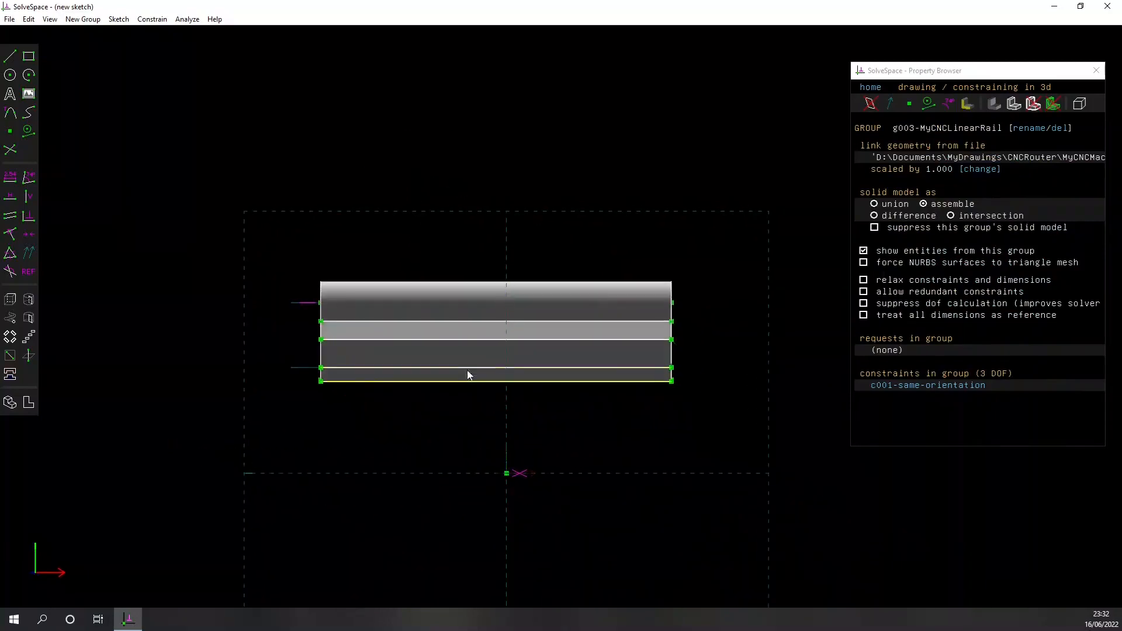
Shift the rail along X so its centre line starts at about X -39.5
{"action": "left_click_drag", "start_coordinate": [461, 309], "coordinate": [405, 146]}
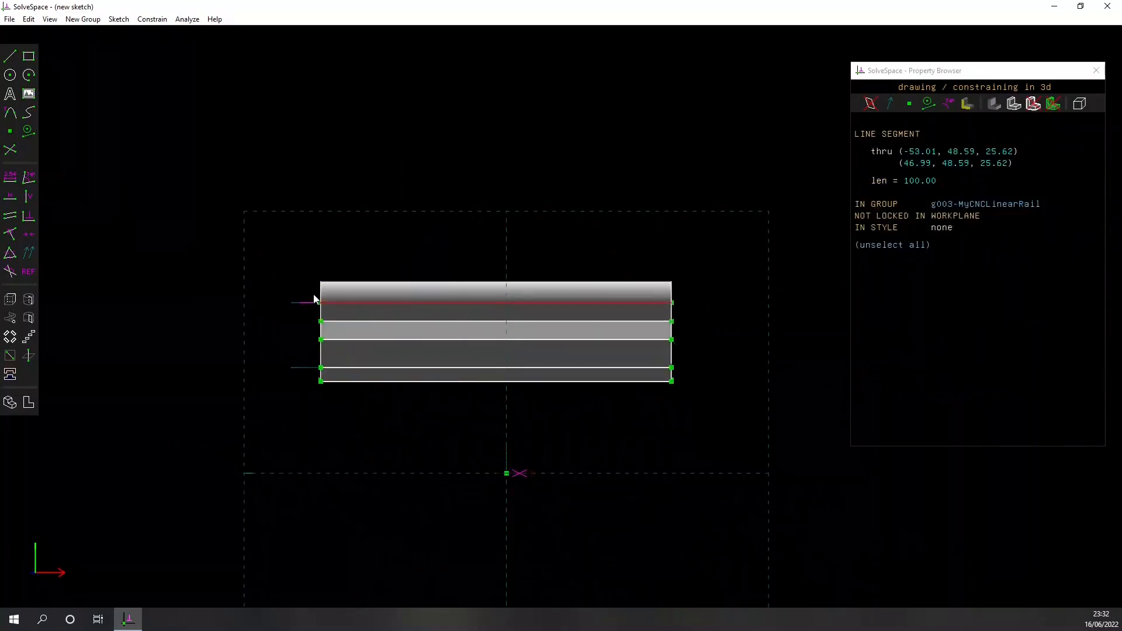
{"action": "left_click", "coordinate": [255, 326]}
{"action": "left_click_drag", "start_coordinate": [353, 304], "coordinate": [402, 305]}
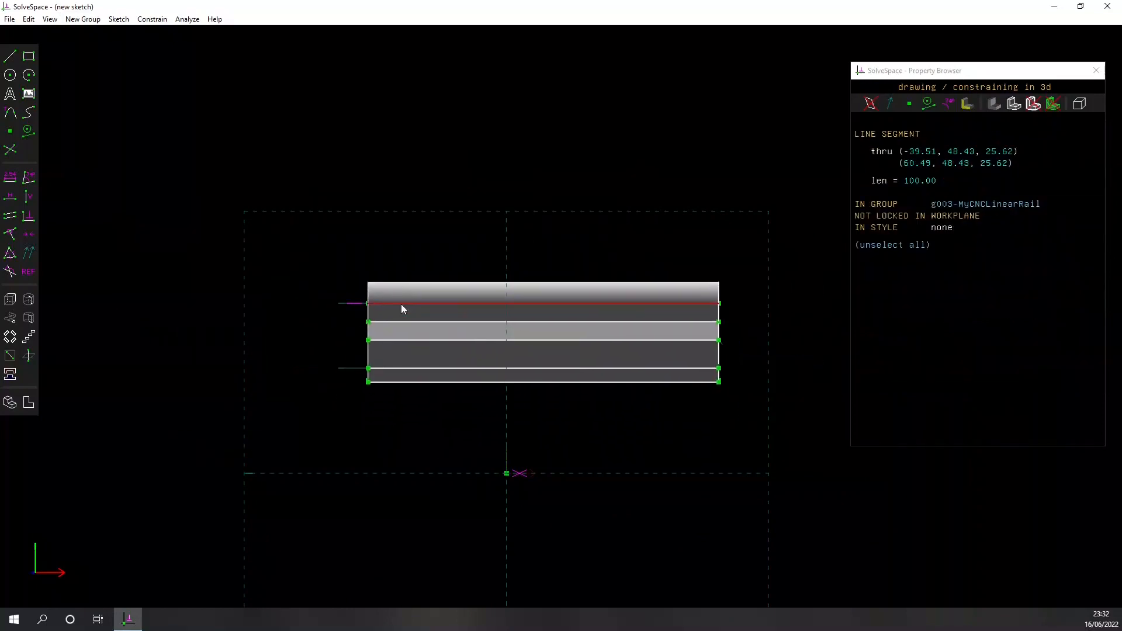
{"action": "key", "text": "Escape"}
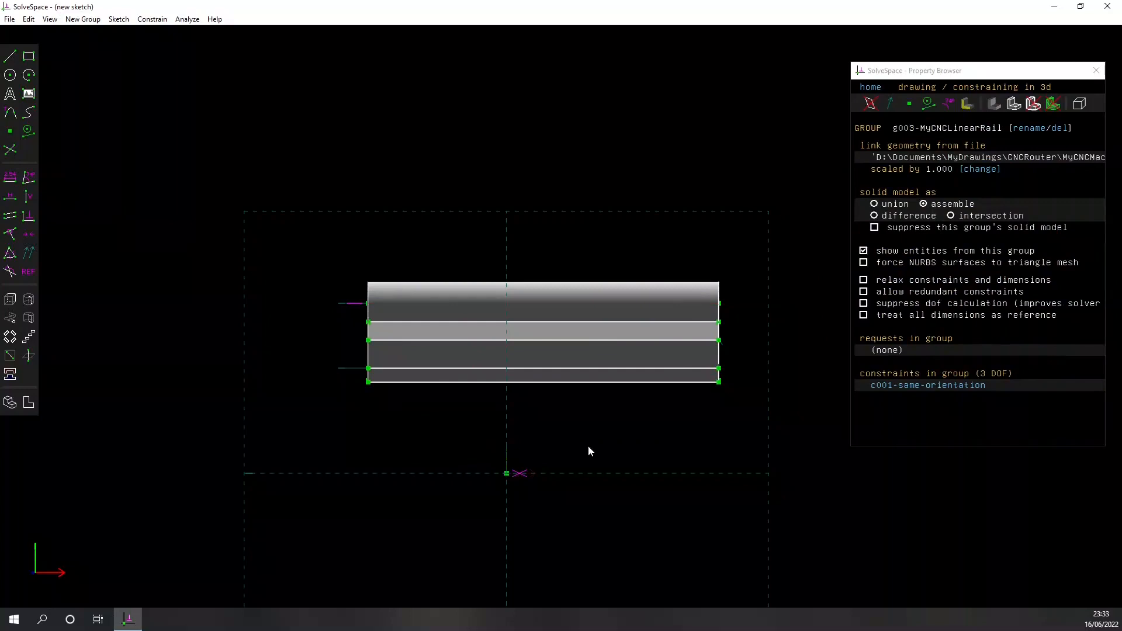
Constrain the origin point to lie on the lower front edge of the rail's base
{"action": "middle_click_drag", "start_coordinate": [588, 452], "coordinate": [514, 470]}
{"action": "left_click", "coordinate": [510, 474]}
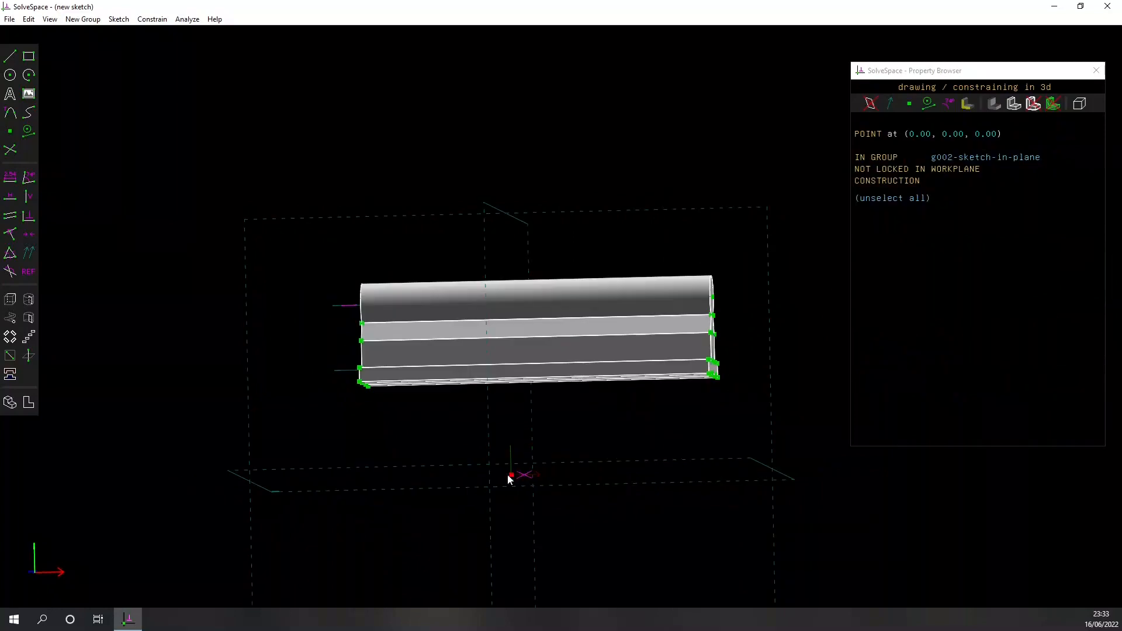
{"action": "middle_click_drag", "start_coordinate": [572, 431], "coordinate": [569, 454]}
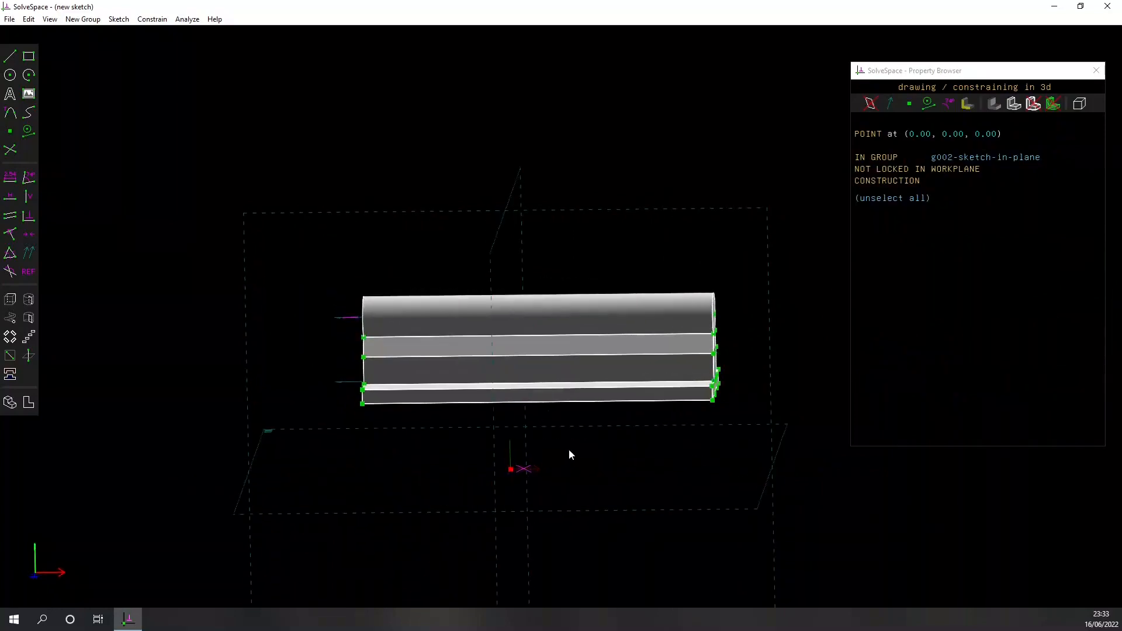
{"action": "left_click", "coordinate": [529, 403]}
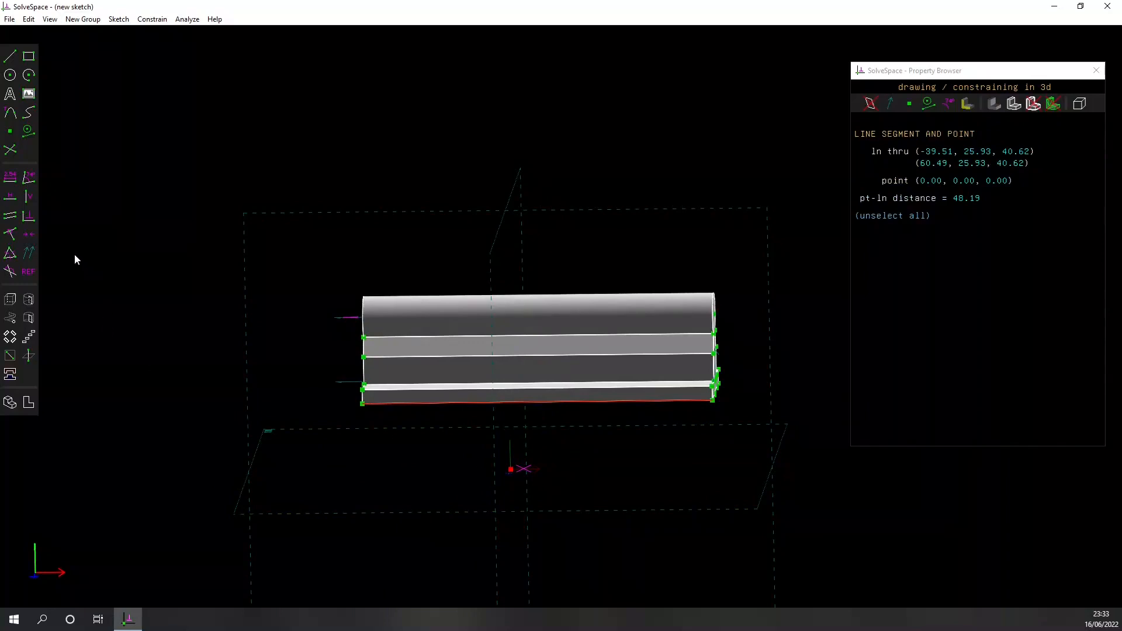
{"action": "left_click", "coordinate": [10, 234]}
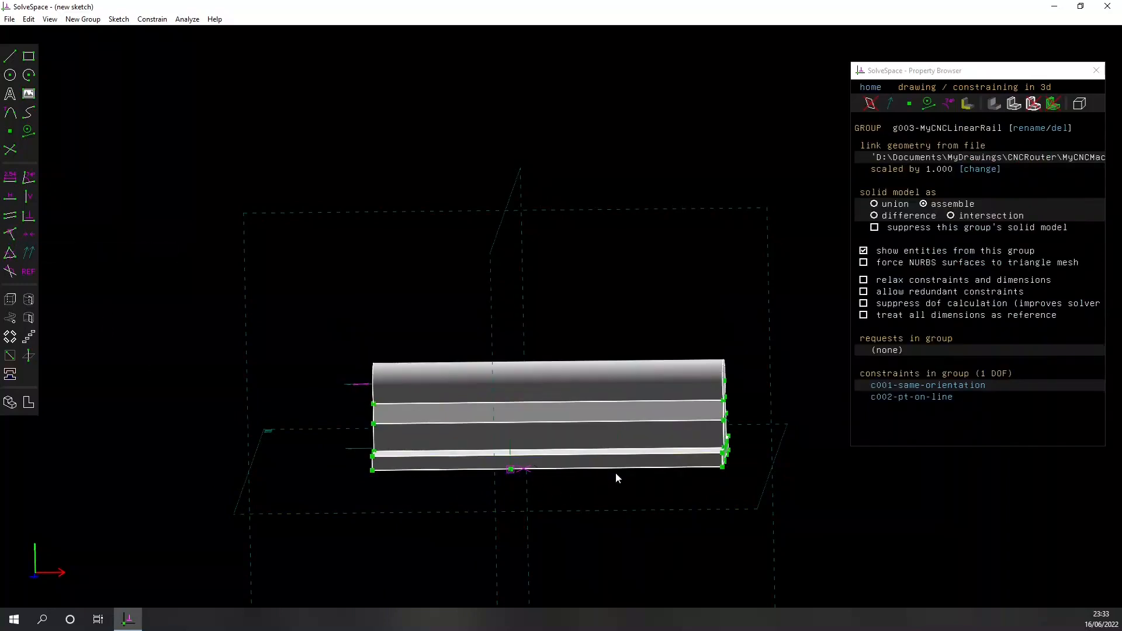
Slide the rail back and forth along the X axis to test its remaining freedom of movement
{"action": "right_click_drag", "start_coordinate": [596, 491], "coordinate": [584, 392]}
{"action": "left_click_drag", "start_coordinate": [548, 307], "coordinate": [453, 307]}
{"action": "left_click", "coordinate": [452, 307]}
{"action": "left_click_drag", "start_coordinate": [454, 379], "coordinate": [510, 379]}
{"action": "left_click_drag", "start_coordinate": [524, 326], "coordinate": [561, 336]}
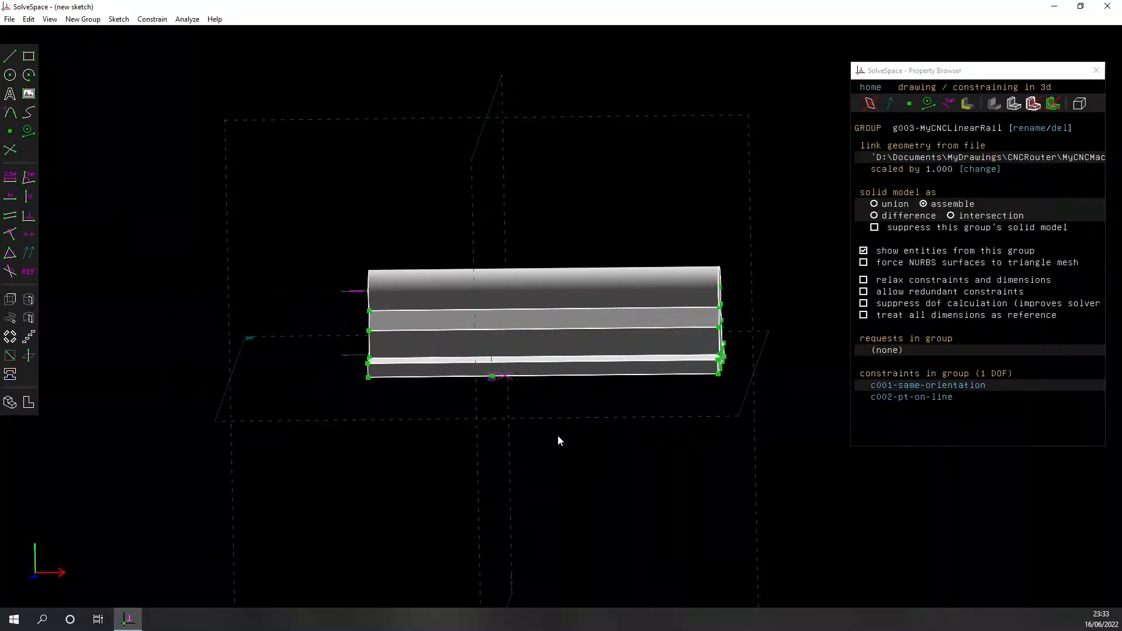
{"action": "key", "text": "F2"}
Dimension the distance from the origin to the negative-X end of the base's lower front edge as 10 mm
{"action": "middle_click_drag", "start_coordinate": [453, 430], "coordinate": [391, 384]}
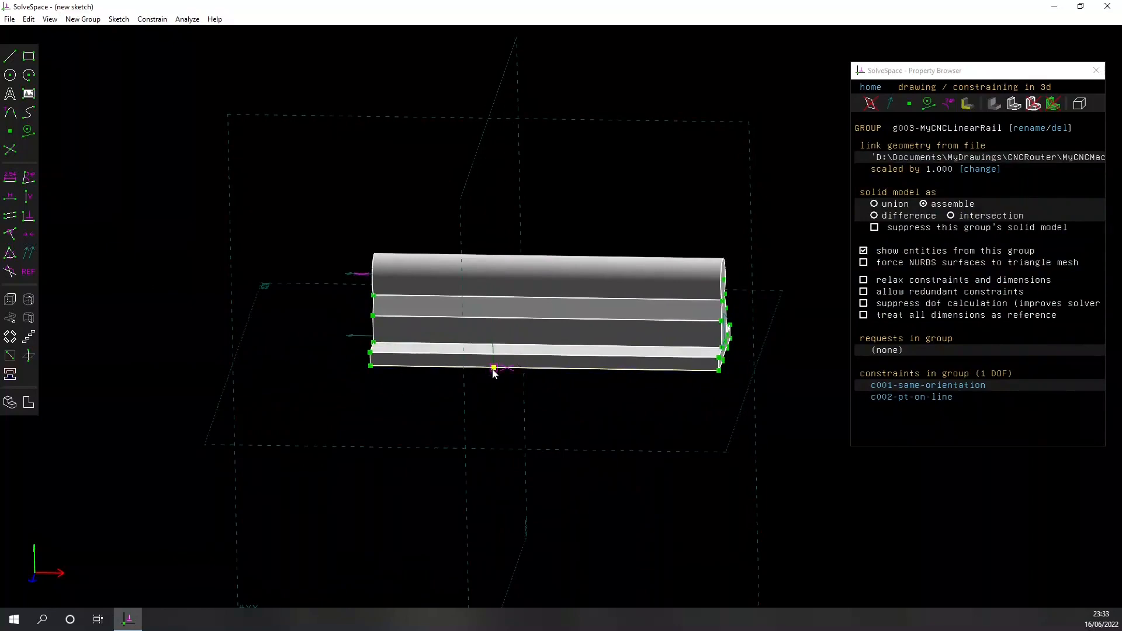
{"action": "left_click", "coordinate": [494, 369]}
{"action": "left_click", "coordinate": [370, 367]}
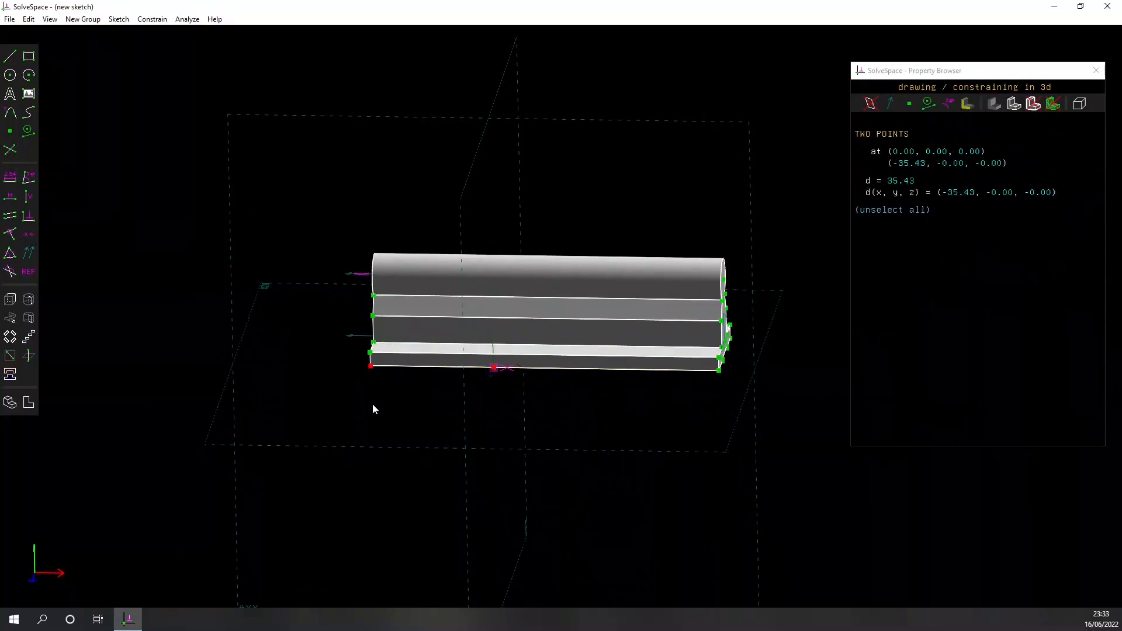
{"action": "left_click", "coordinate": [10, 176]}
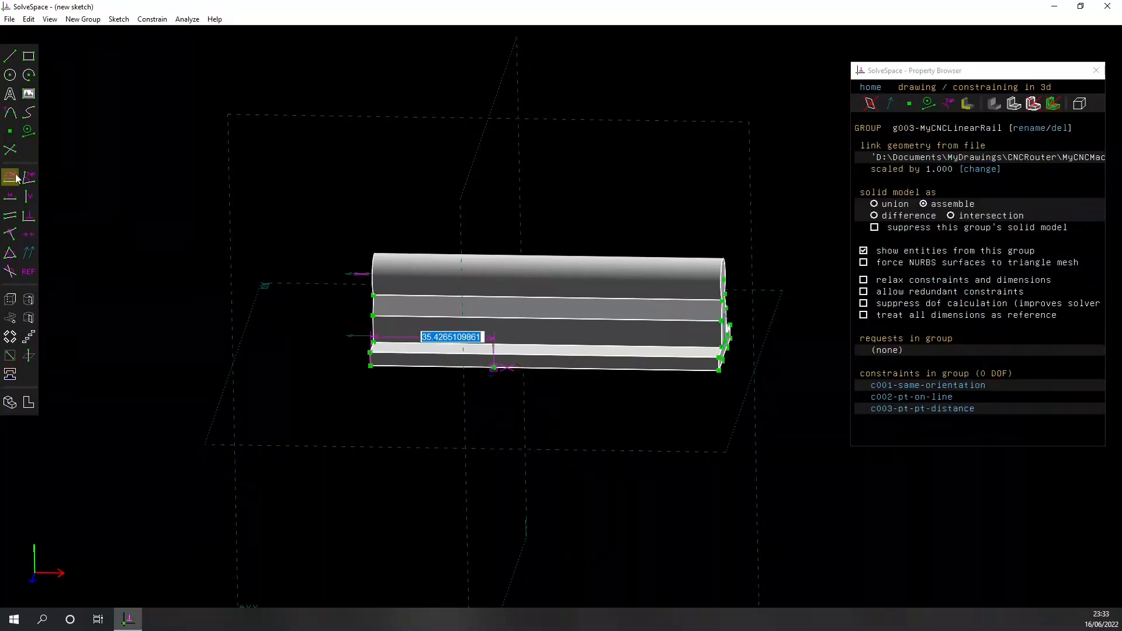
{"action": "type", "text": "10"}
{"action": "key", "text": "Return"}
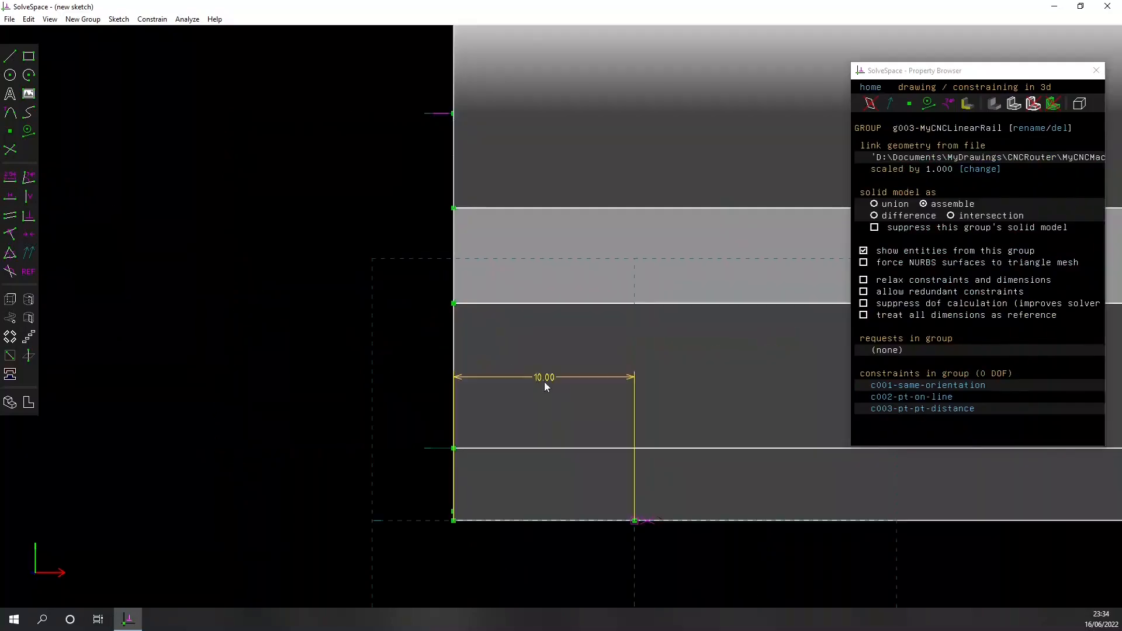
Move the 10 mm dimension label off the rail, clear of its negative-X end
{"action": "scroll", "coordinate": [485, 346], "scroll_direction": "up", "scroll_amount": 9}
{"action": "left_click", "coordinate": [549, 383]}
{"action": "left_click_drag", "start_coordinate": [549, 383], "coordinate": [222, 362]}
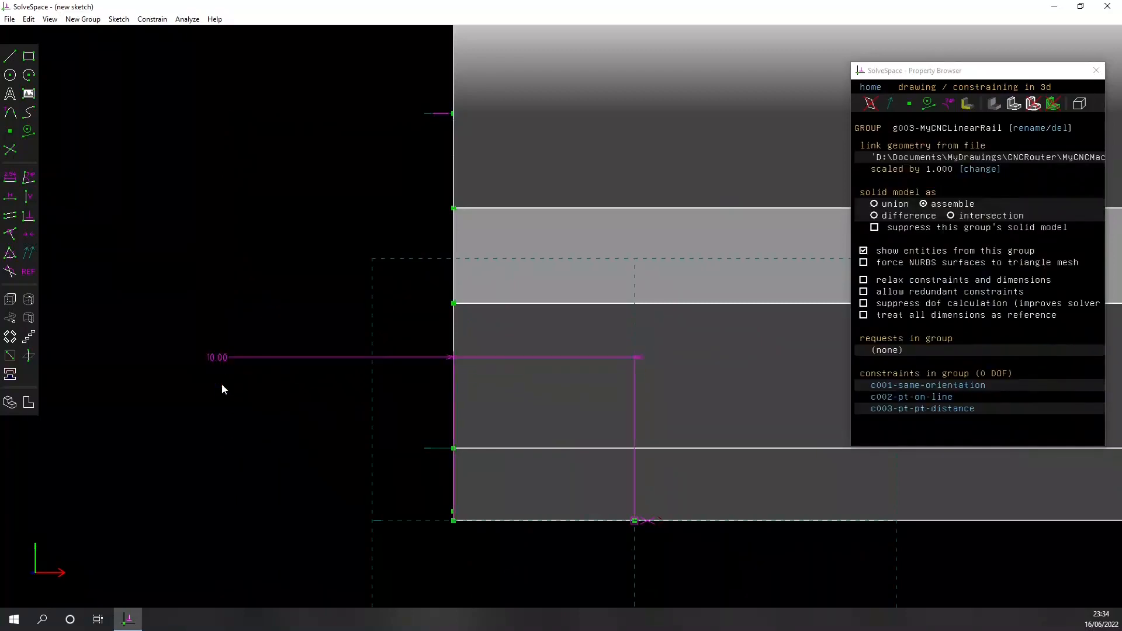
{"action": "scroll", "coordinate": [277, 451], "scroll_direction": "down", "scroll_amount": 5}
{"action": "left_click", "coordinate": [236, 397]}
{"action": "left_click_drag", "start_coordinate": [237, 397], "coordinate": [199, 395]}
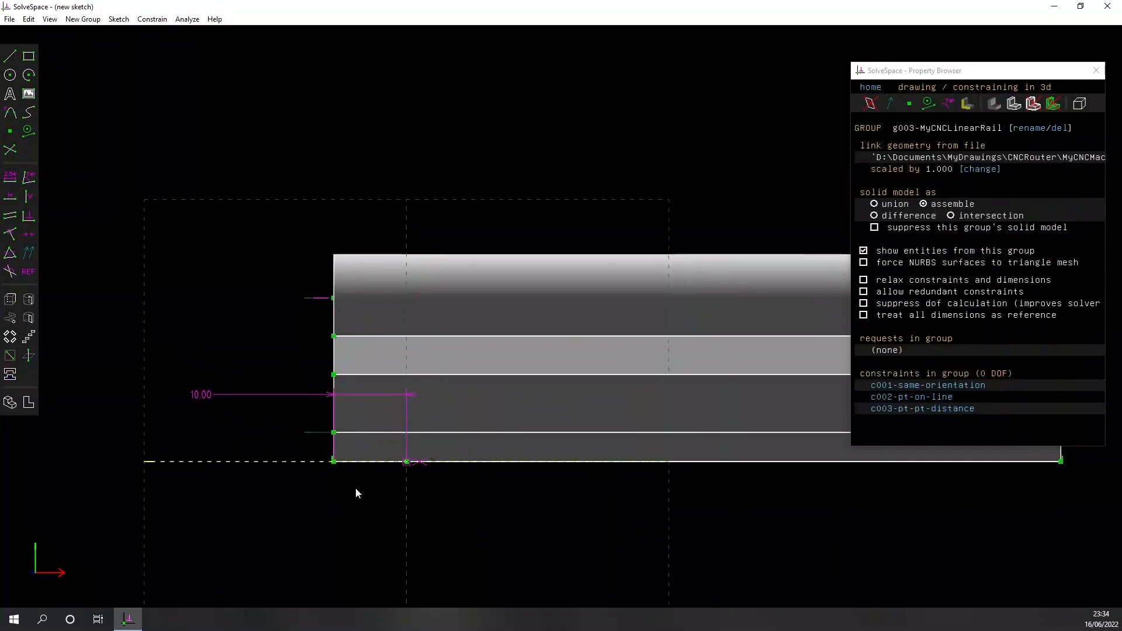
{"action": "scroll", "coordinate": [528, 525], "scroll_direction": "down", "scroll_amount": 2}
{"action": "right_click_drag", "start_coordinate": [559, 542], "coordinate": [444, 487]}
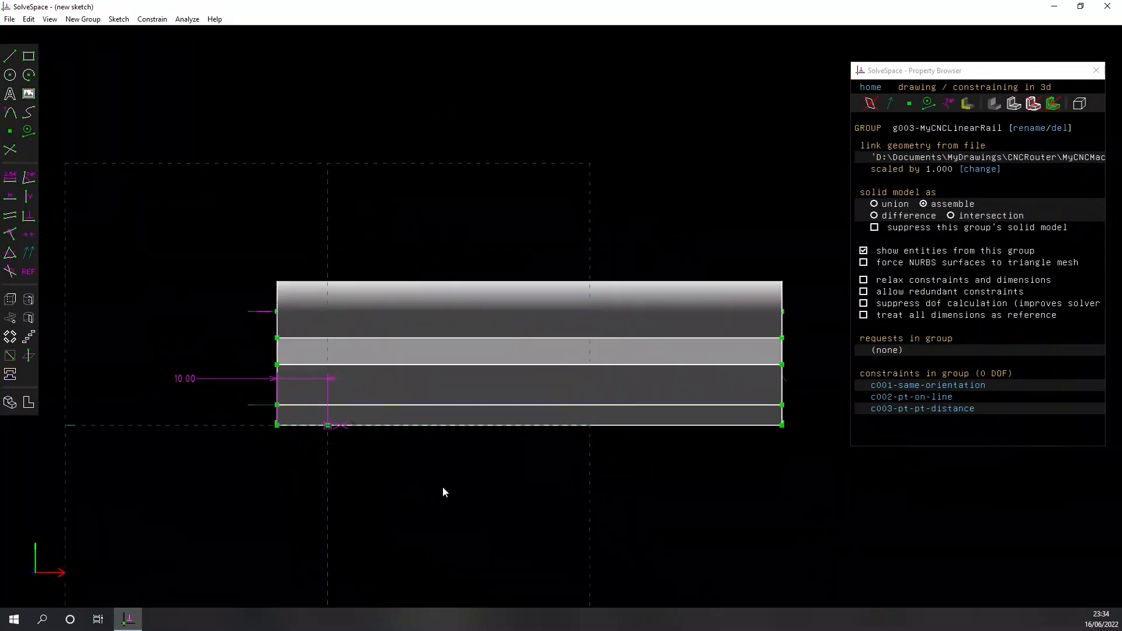
Return to the group list and start a new empty sketch in place of the rail assembly
{"action": "left_click", "coordinate": [870, 87]}
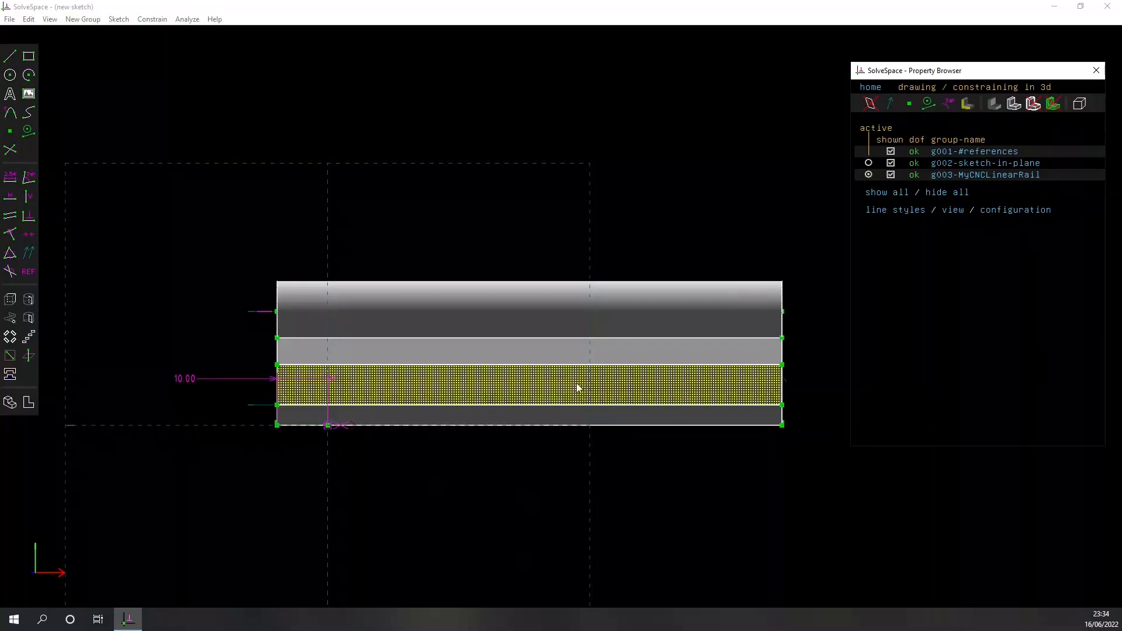
{"action": "scroll", "coordinate": [529, 501], "scroll_direction": "down", "scroll_amount": 4}
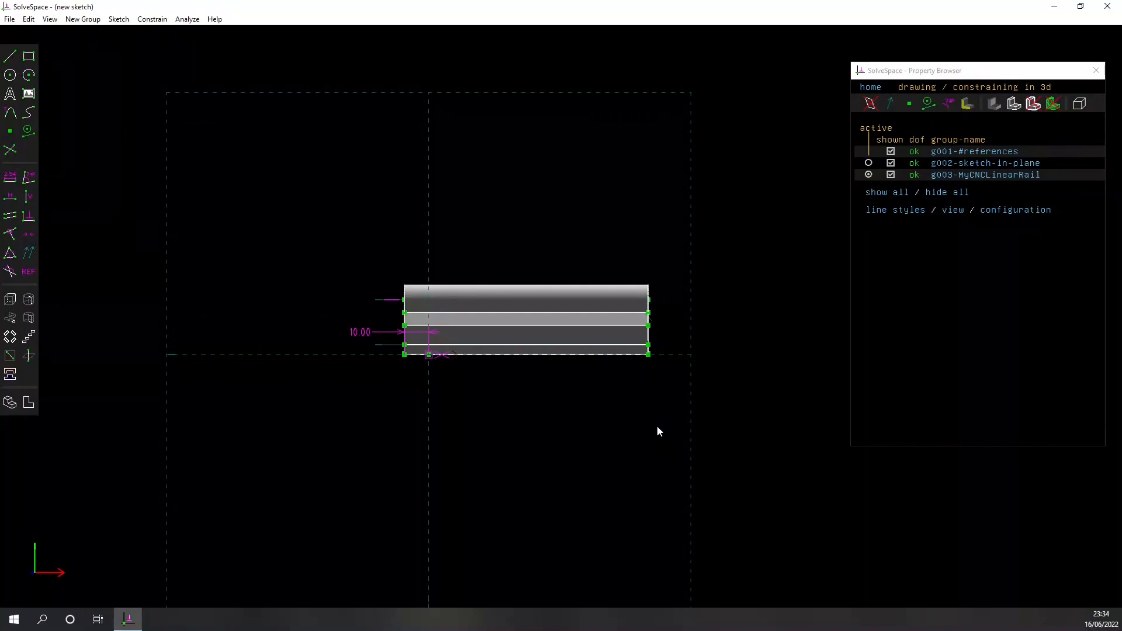
{"action": "left_click", "coordinate": [9, 19]}
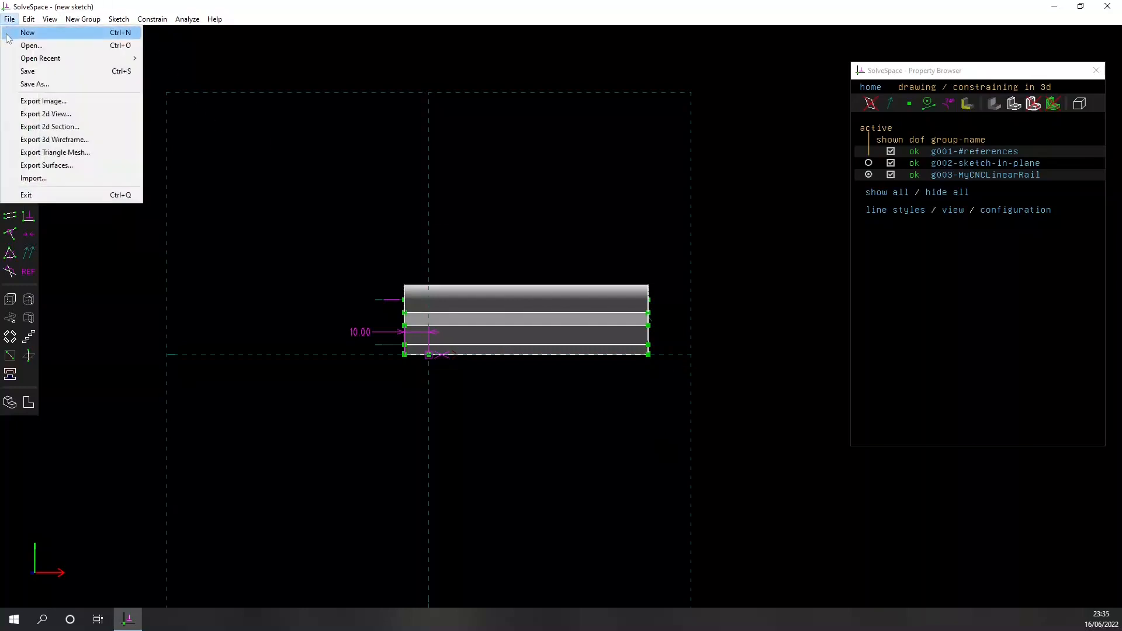
{"action": "left_click", "coordinate": [7, 36]}
{"action": "left_click", "coordinate": [597, 358]}
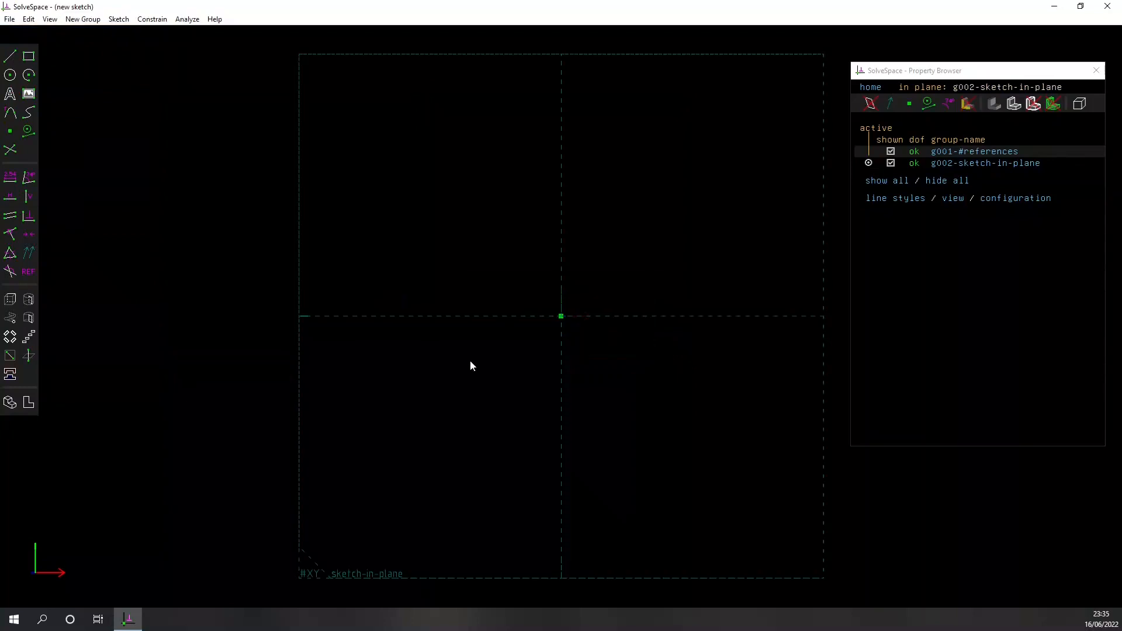
Link the part MyCNCGantryHorizontalFixedPlate.slvs into the new sketch as an assembly group
{"action": "right_click_drag", "start_coordinate": [483, 237], "coordinate": [414, 247]}
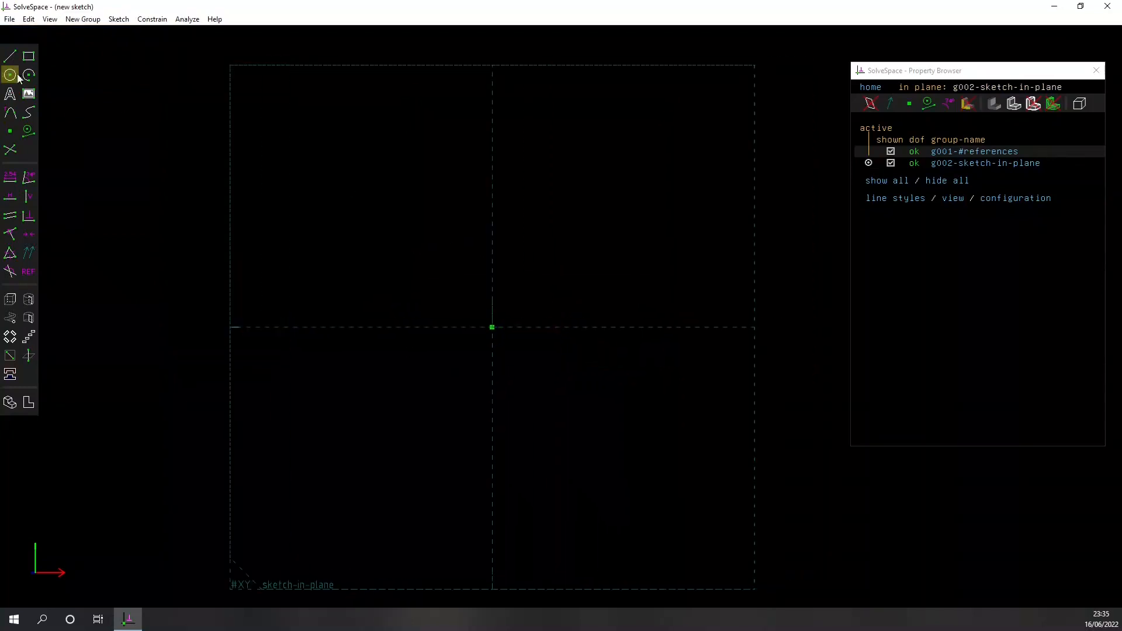
{"action": "left_click", "coordinate": [10, 20]}
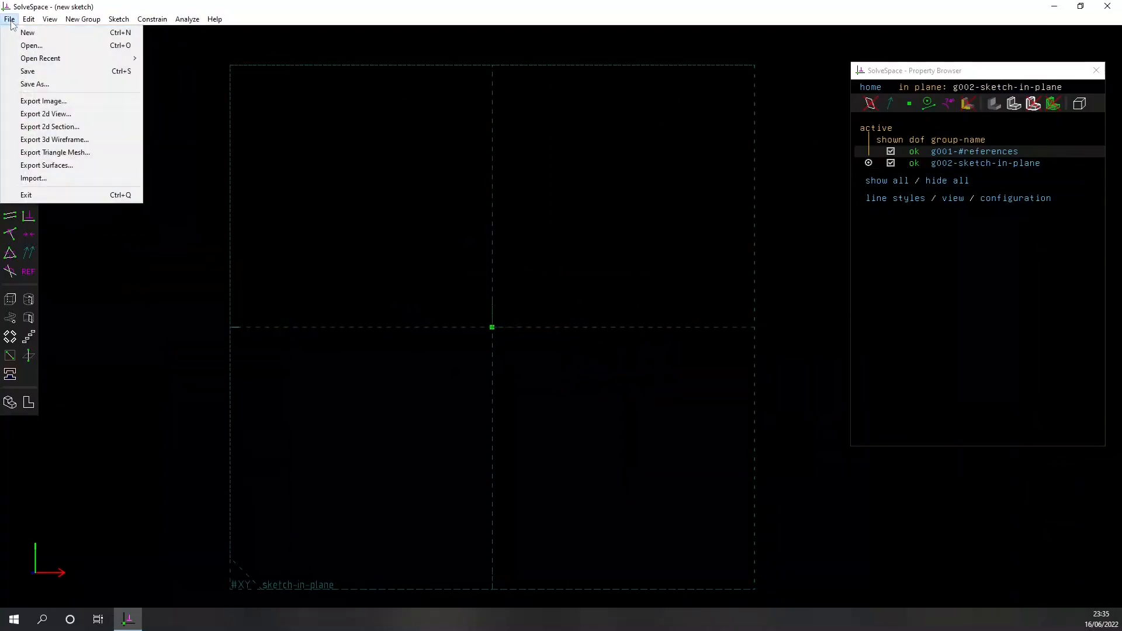
{"action": "left_click", "coordinate": [115, 317]}
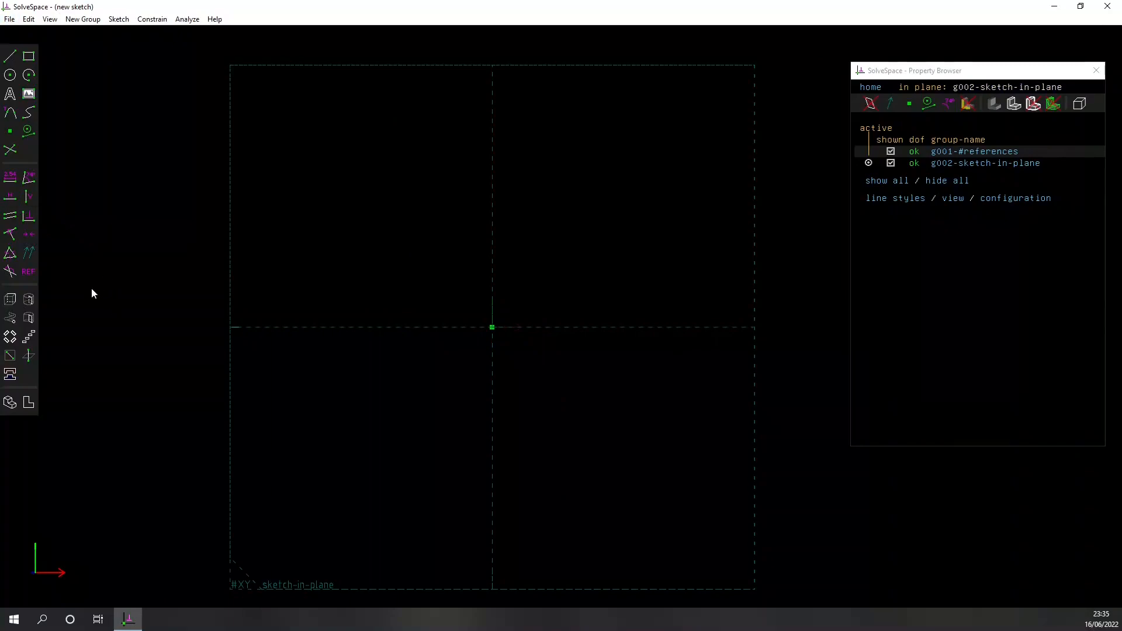
{"action": "left_click", "coordinate": [10, 379]}
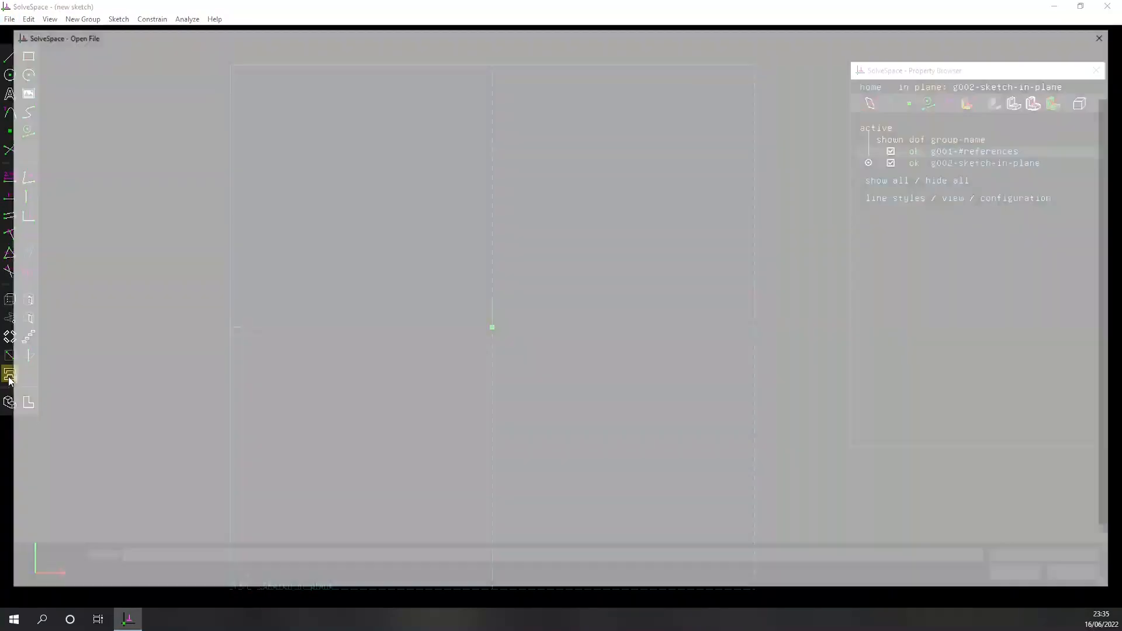
{"action": "scroll", "coordinate": [224, 355], "scroll_direction": "down", "scroll_amount": 1}
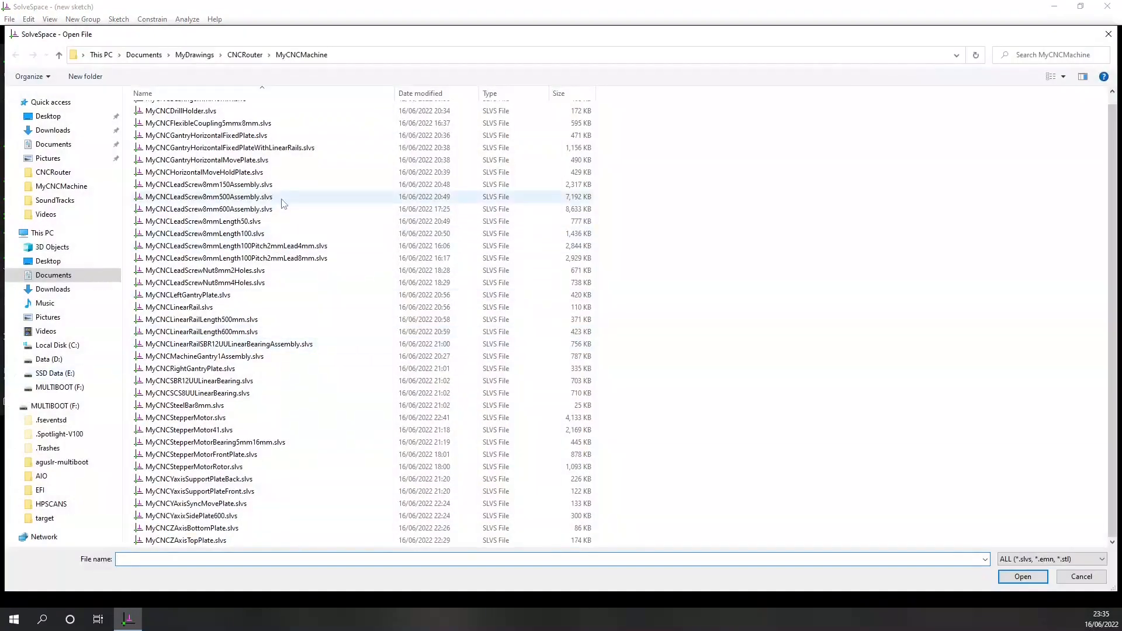
{"action": "left_click", "coordinate": [272, 138]}
{"action": "left_click", "coordinate": [1023, 577]}
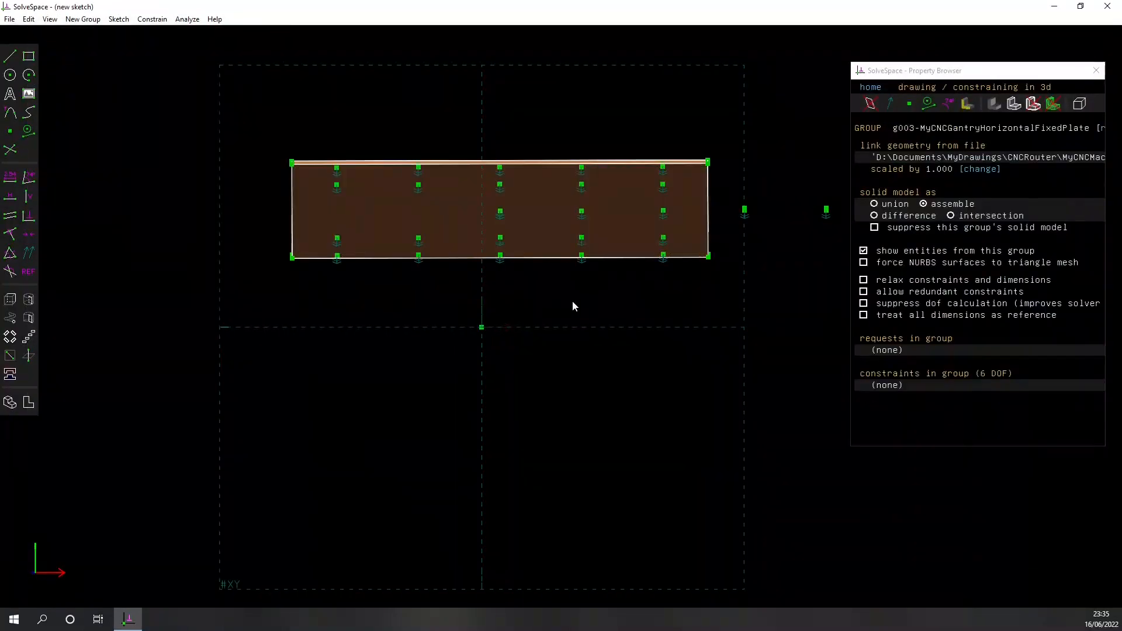
Shift the unconstrained gantry plate slightly toward negative X to test its freedom of movement
{"action": "right_click_drag", "start_coordinate": [573, 302], "coordinate": [568, 309]}
{"action": "middle_click_drag", "start_coordinate": [682, 330], "coordinate": [617, 341]}
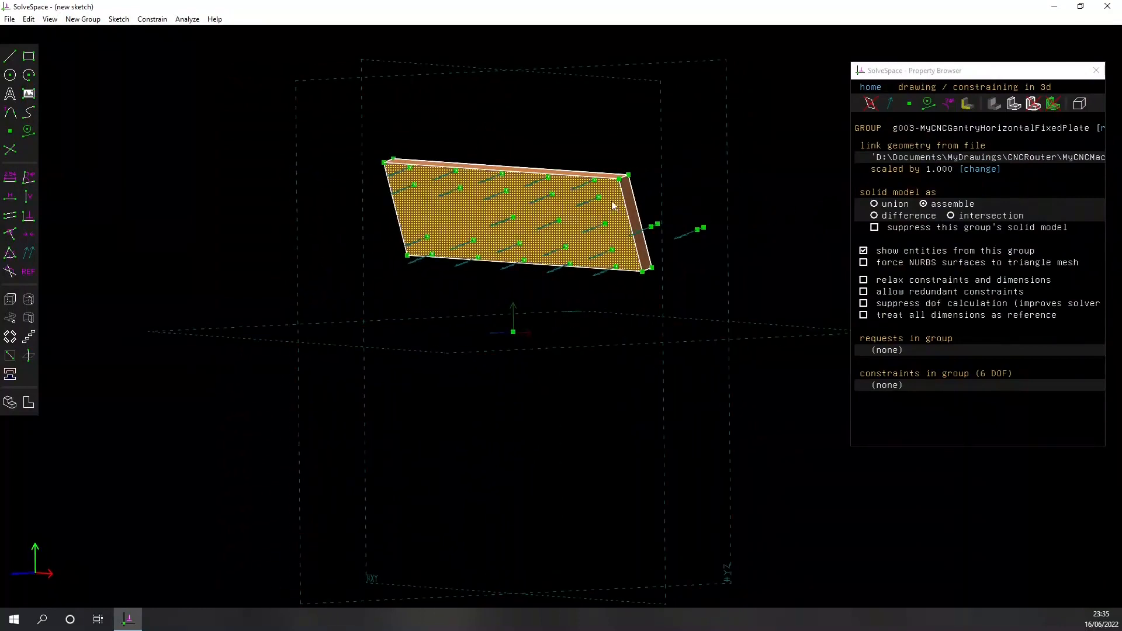
{"action": "left_click", "coordinate": [582, 207]}
{"action": "left_click_drag", "start_coordinate": [581, 206], "coordinate": [563, 209]}
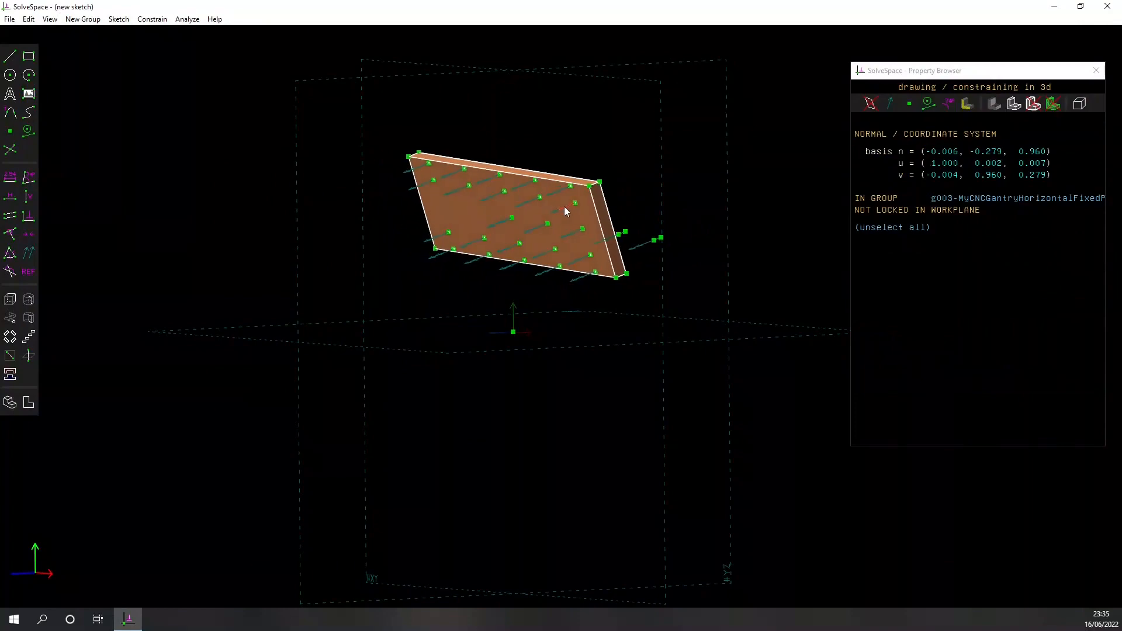
{"action": "middle_click_drag", "start_coordinate": [533, 464], "coordinate": [606, 439]}
{"action": "key", "text": "F2"}
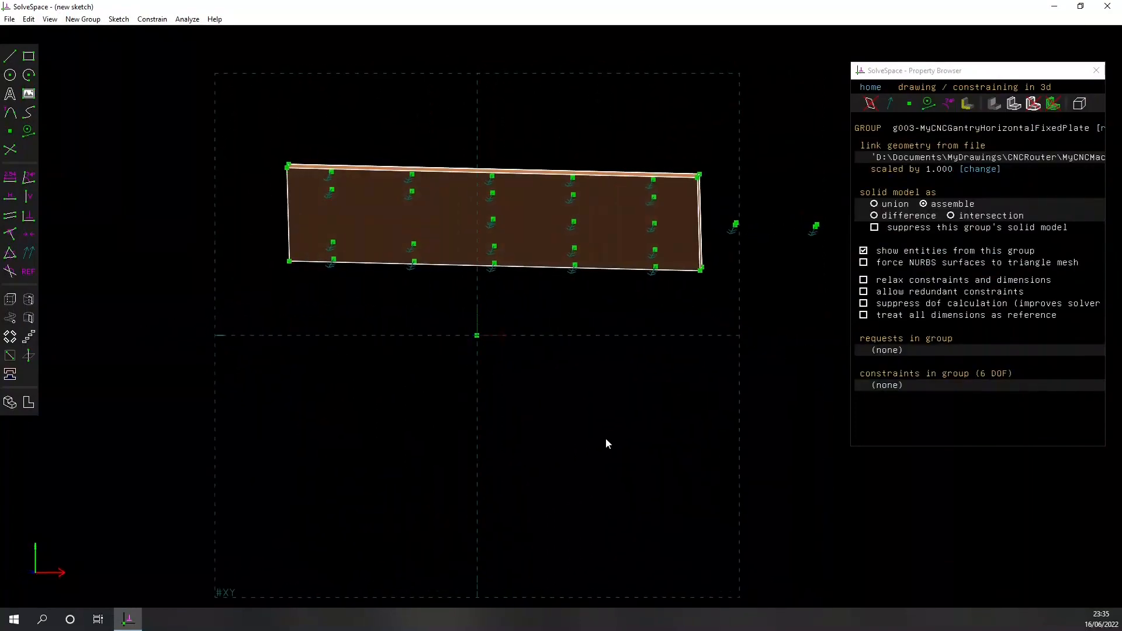
Constrain the normal at the plate's lower middle hole to the same orientation as the Z axis normal
{"action": "right_click_drag", "start_coordinate": [529, 395], "coordinate": [543, 453]}
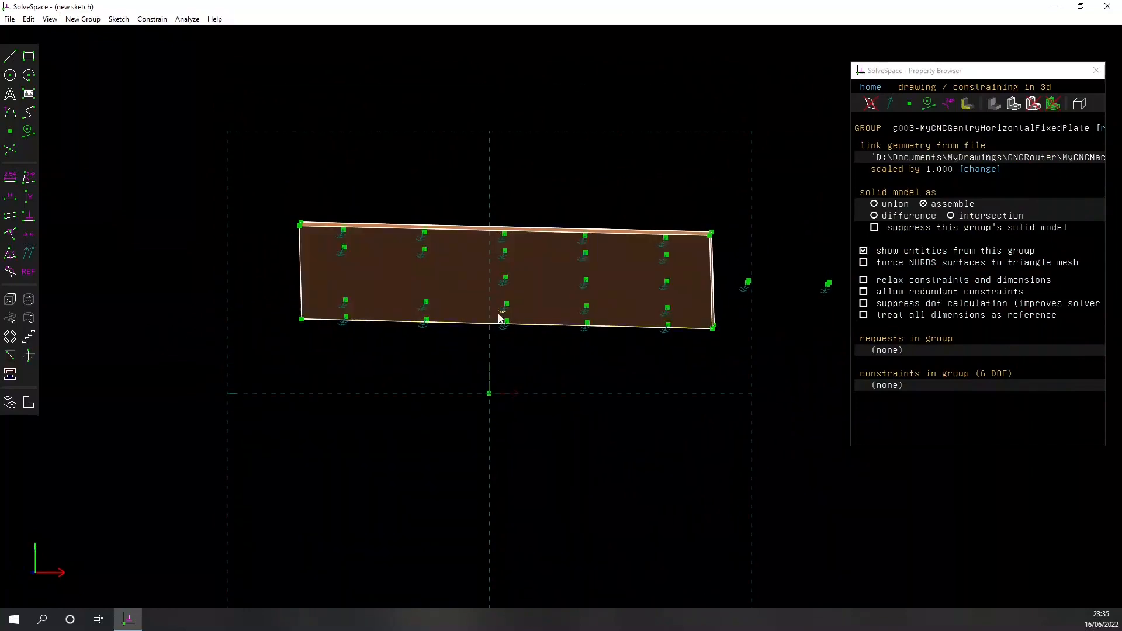
{"action": "scroll", "coordinate": [509, 339], "scroll_direction": "up", "scroll_amount": 3}
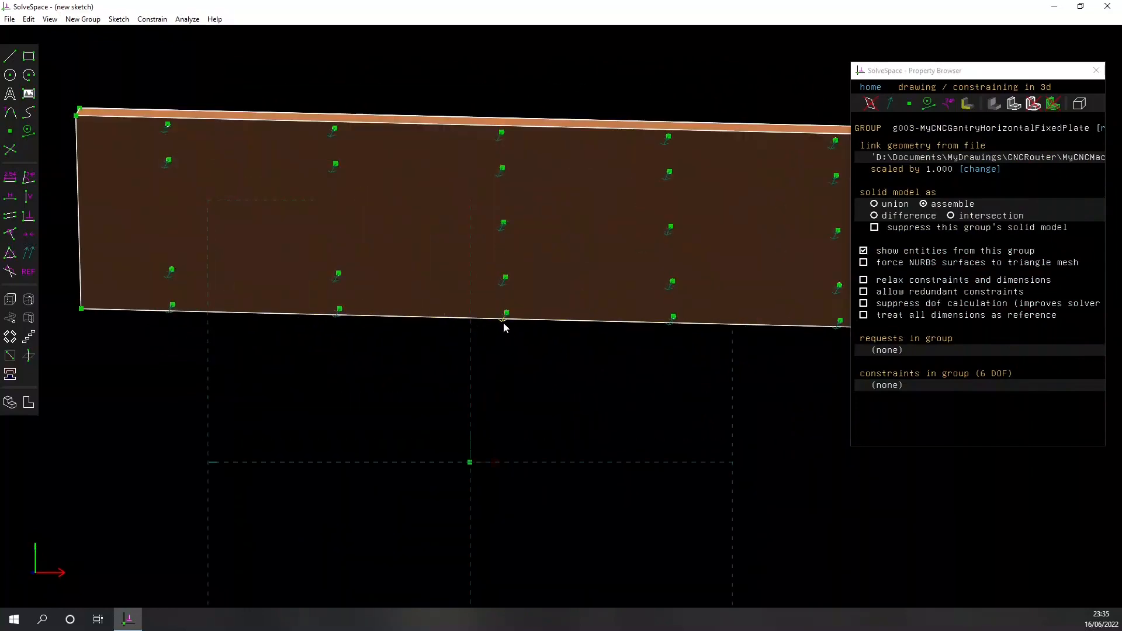
{"action": "left_click", "coordinate": [506, 326]}
{"action": "scroll", "coordinate": [514, 339], "scroll_direction": "down", "scroll_amount": 2}
{"action": "middle_click_drag", "start_coordinate": [125, 532], "coordinate": [54, 588]}
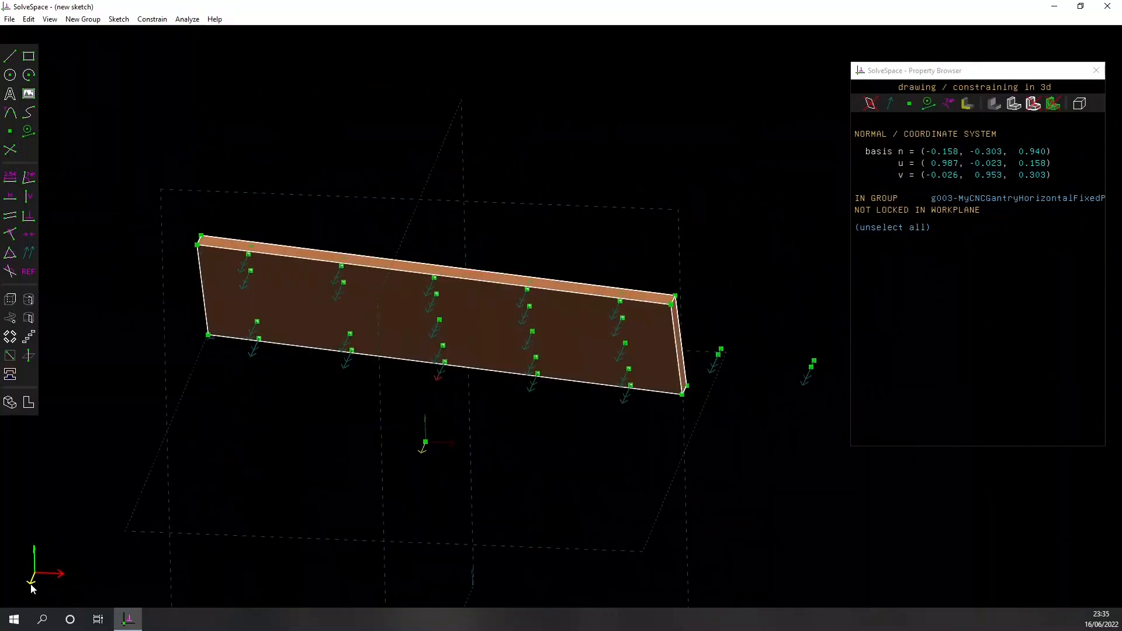
{"action": "left_click", "coordinate": [32, 586]}
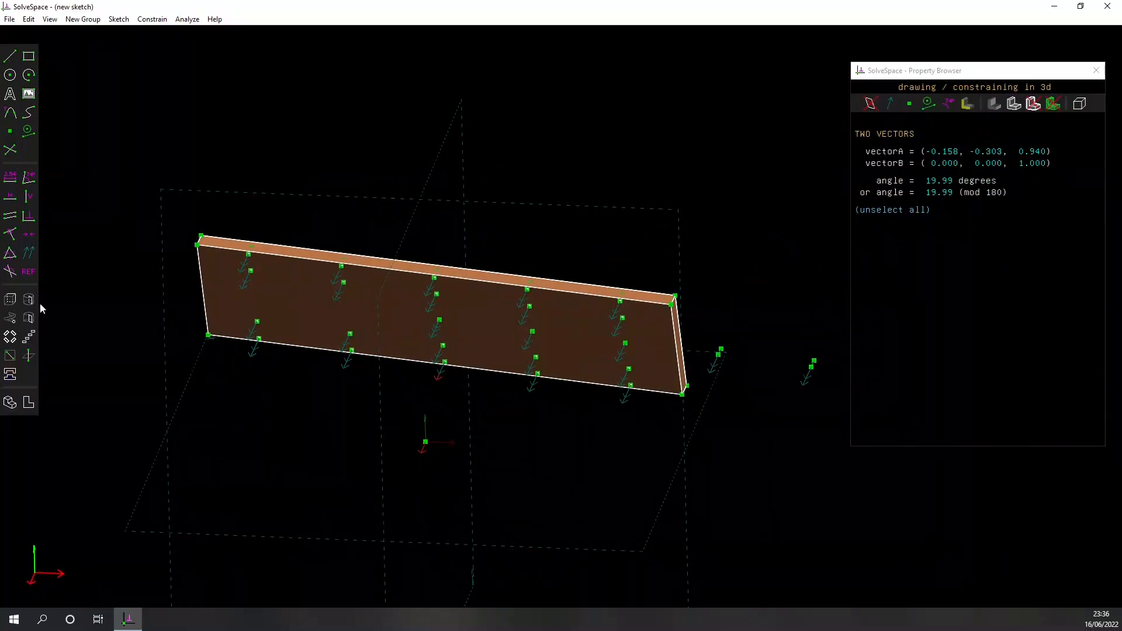
{"action": "left_click", "coordinate": [30, 256]}
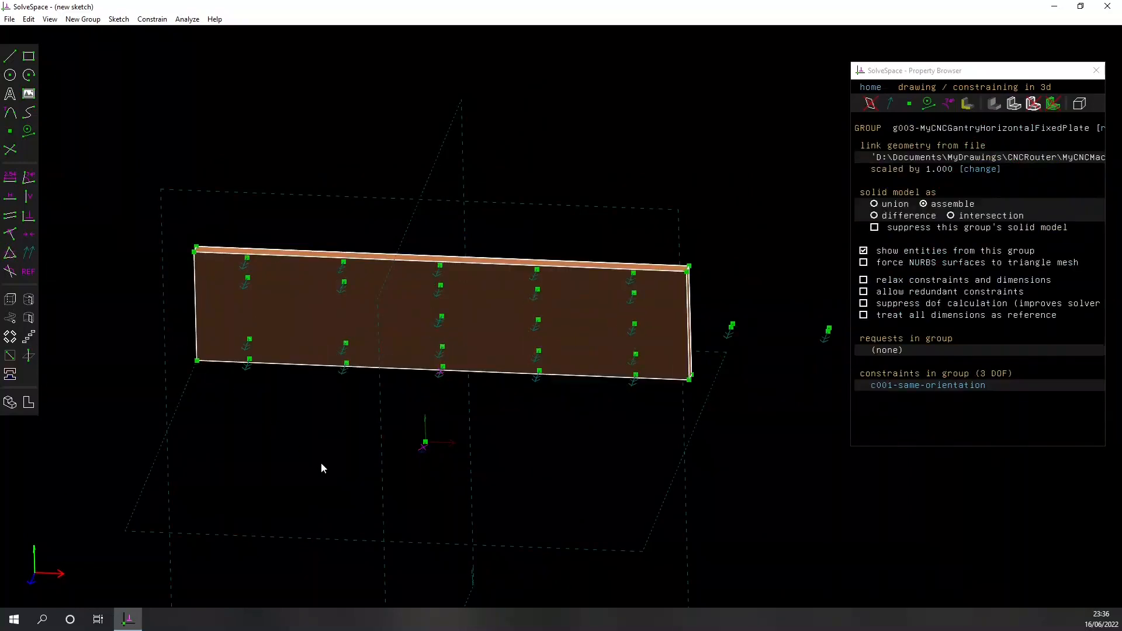
Shift the aligned plate in the XY view so its middle column of holes lies close to the Y axis
{"action": "key", "text": "F2"}
{"action": "middle_click_drag", "start_coordinate": [532, 402], "coordinate": [586, 390], "text": "shift"}
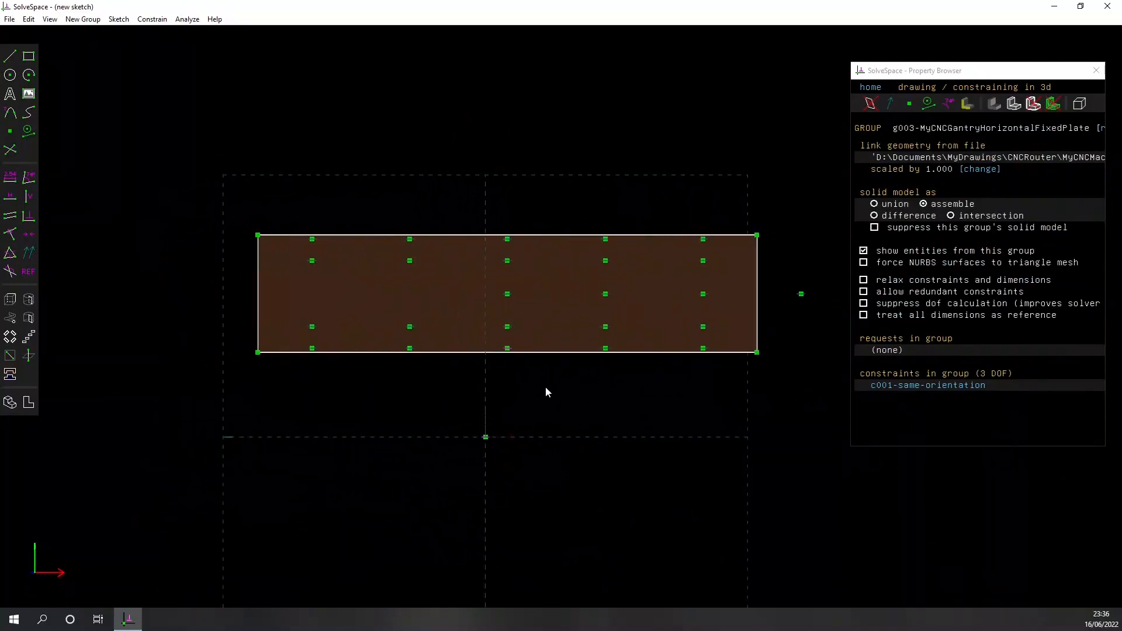
{"action": "middle_click_drag", "start_coordinate": [268, 388], "coordinate": [303, 300]}
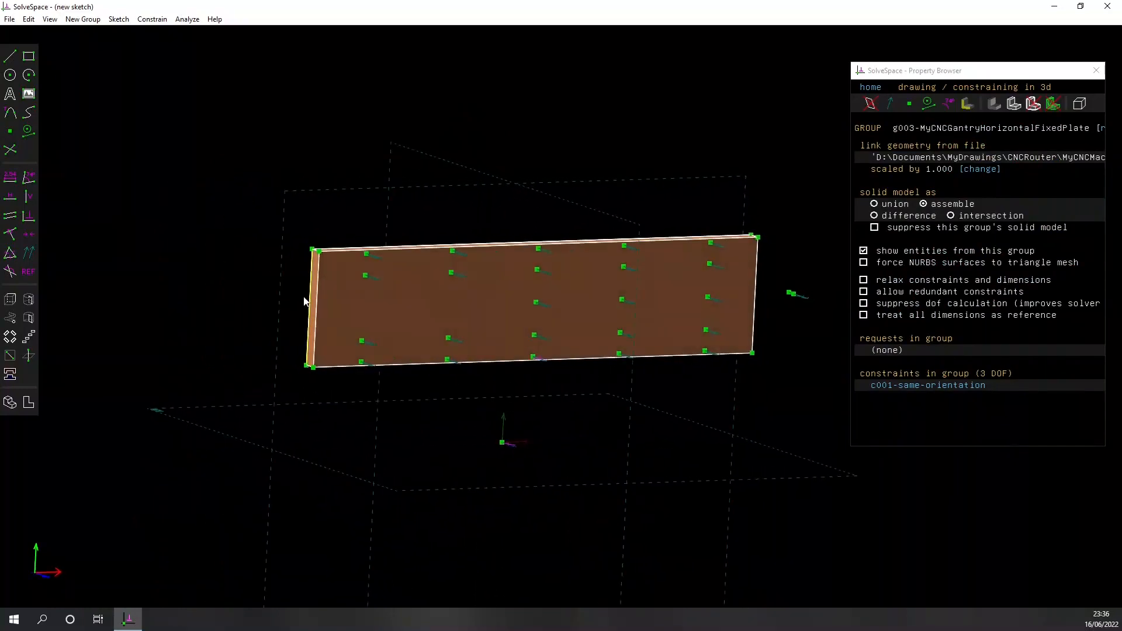
{"action": "left_click", "coordinate": [376, 258]}
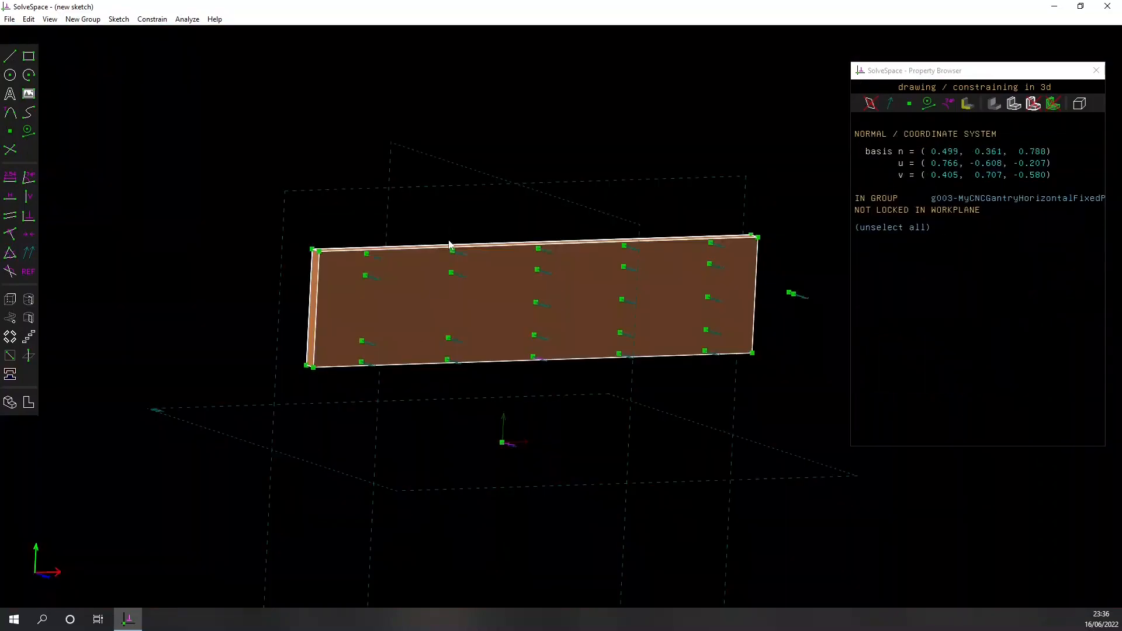
{"action": "key", "text": "Escape"}
{"action": "key", "text": "F2"}
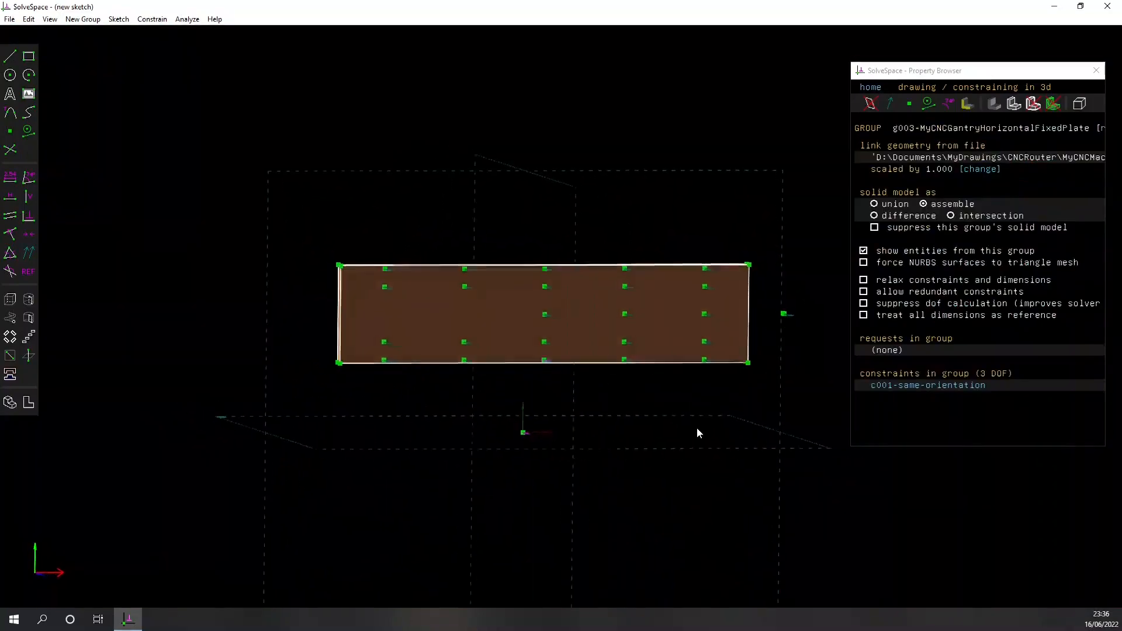
{"action": "mouse_move", "coordinate": [555, 264]}
{"action": "left_mouse_down"}
{"action": "mouse_move", "coordinate": [565, 166]}
{"action": "mouse_move", "coordinate": [559, 304]}
{"action": "mouse_move", "coordinate": [318, 296]}
{"action": "mouse_move", "coordinate": [655, 278]}
{"action": "mouse_move", "coordinate": [577, 213]}
{"action": "mouse_move", "coordinate": [534, 210]}
{"action": "mouse_move", "coordinate": [540, 252]}
{"action": "left_mouse_up"}
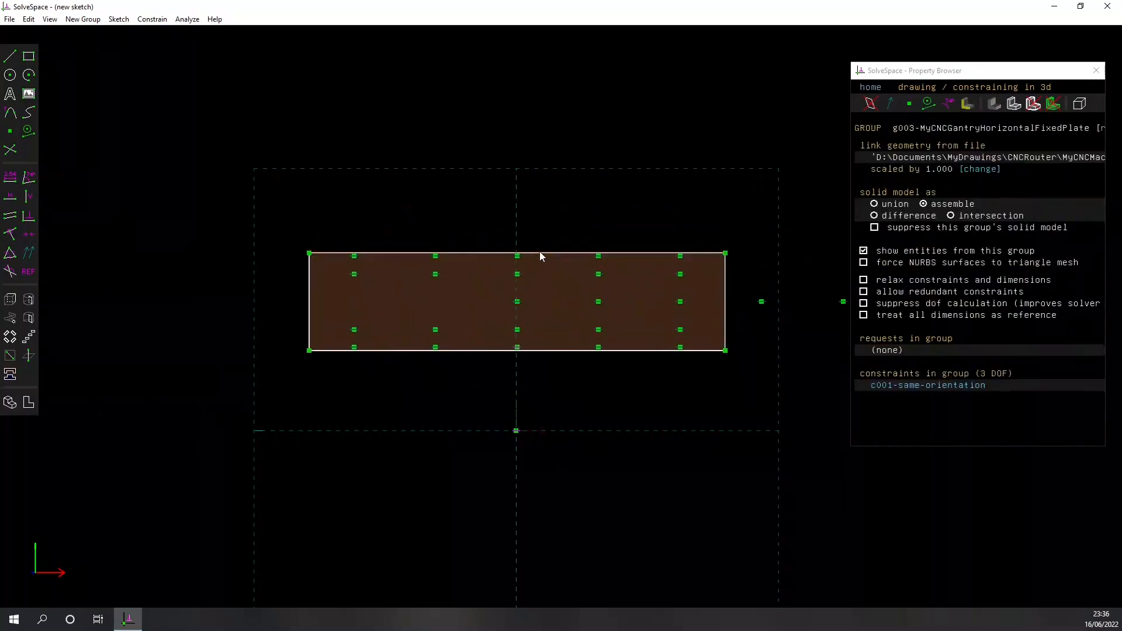
Make the plate's lower middle hole centre coincident with the origin and return to the group list
{"action": "scroll", "coordinate": [536, 385], "scroll_direction": "up", "scroll_amount": 3}
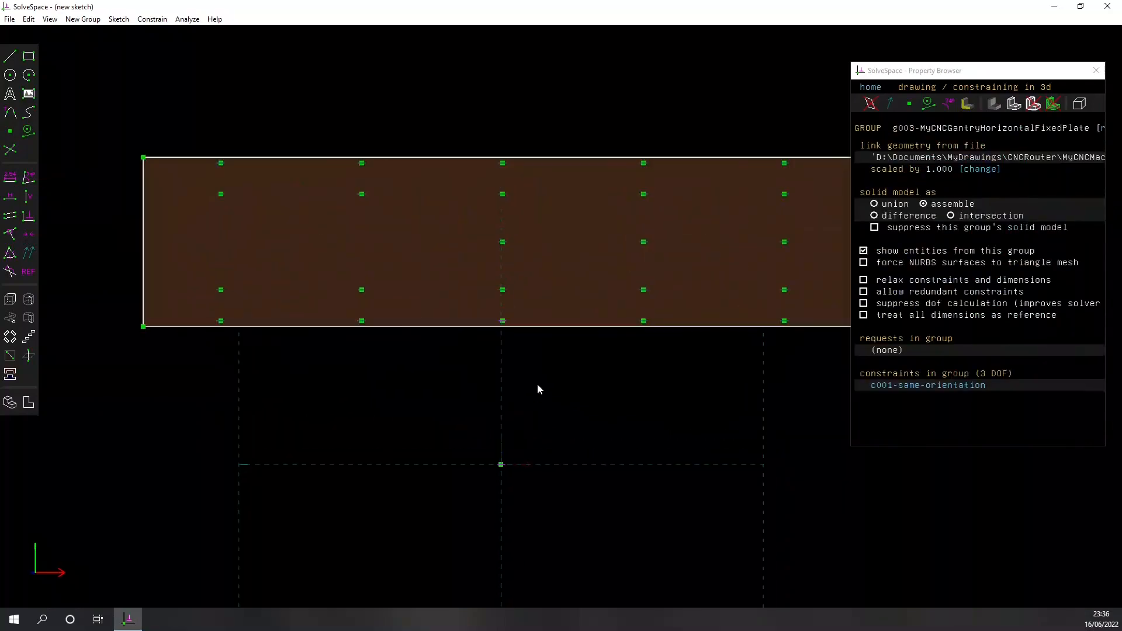
{"action": "left_click", "coordinate": [503, 322]}
{"action": "left_click", "coordinate": [501, 466]}
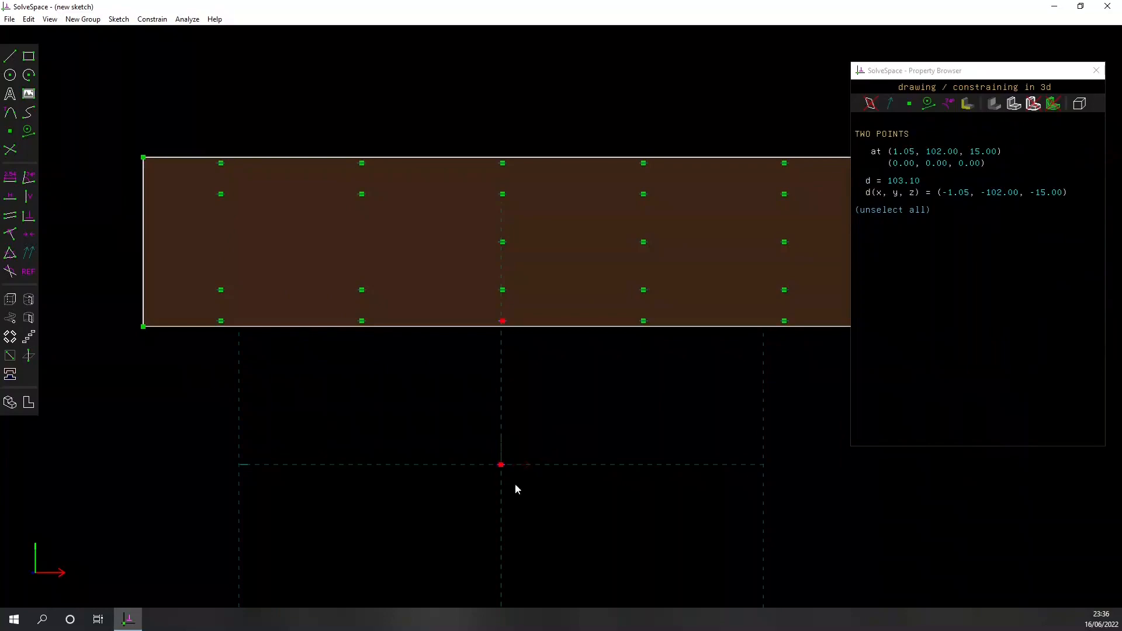
{"action": "left_click", "coordinate": [11, 234]}
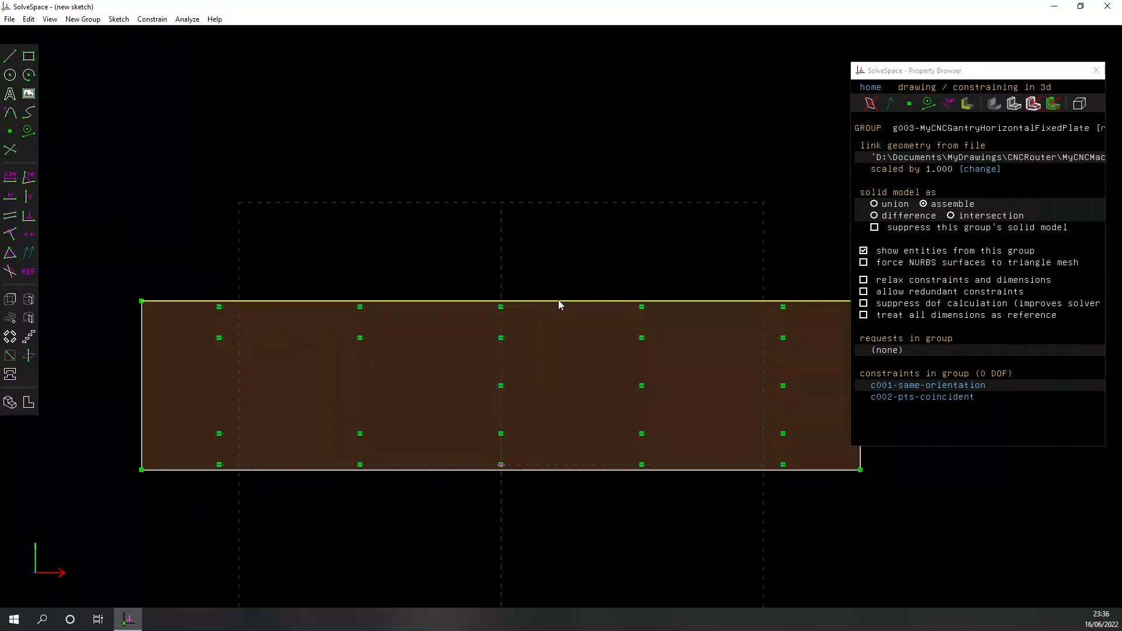
{"action": "left_click", "coordinate": [871, 87]}
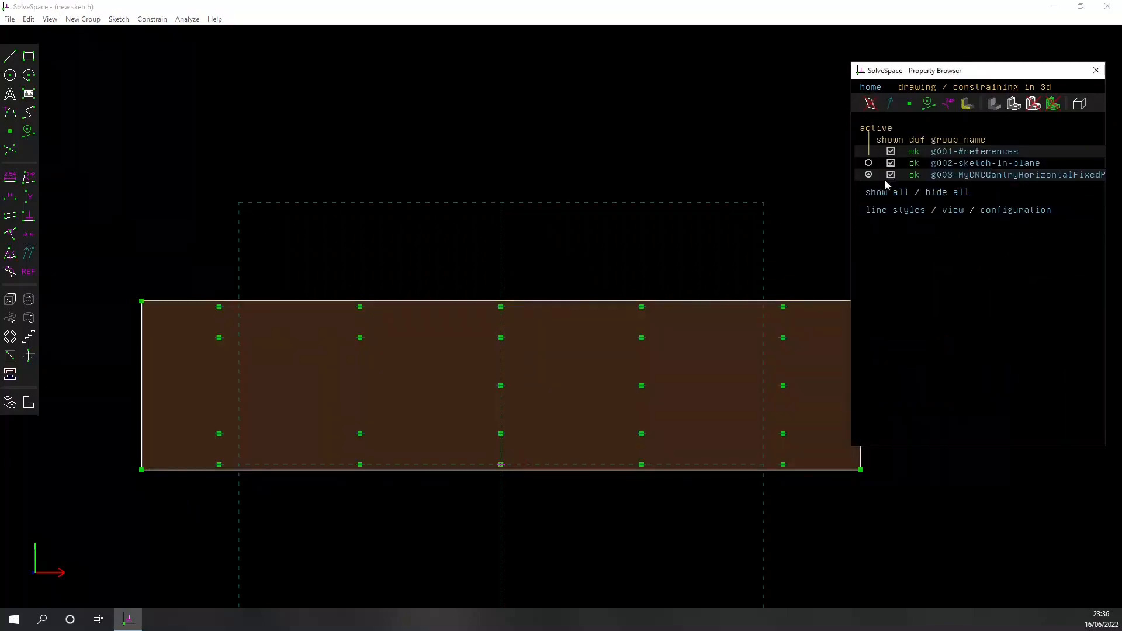
Link the MyCNCRightGantryPlate.slvs part into the assembly as a new group
{"action": "right_click_drag", "start_coordinate": [608, 549], "coordinate": [599, 442]}
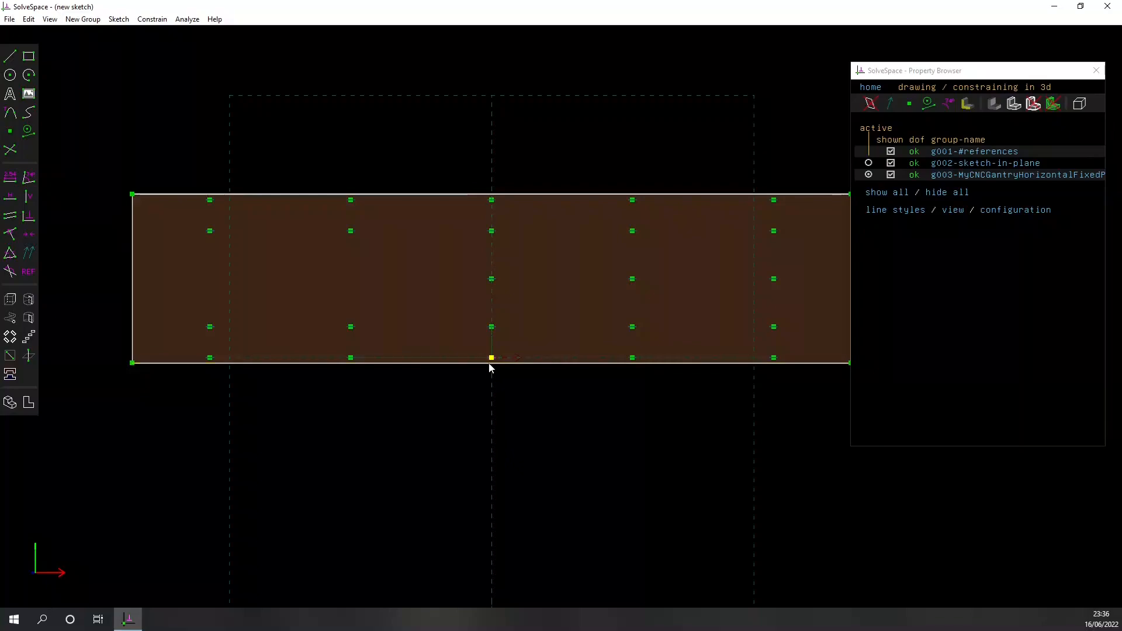
{"action": "right_click_drag", "start_coordinate": [558, 419], "coordinate": [523, 392]}
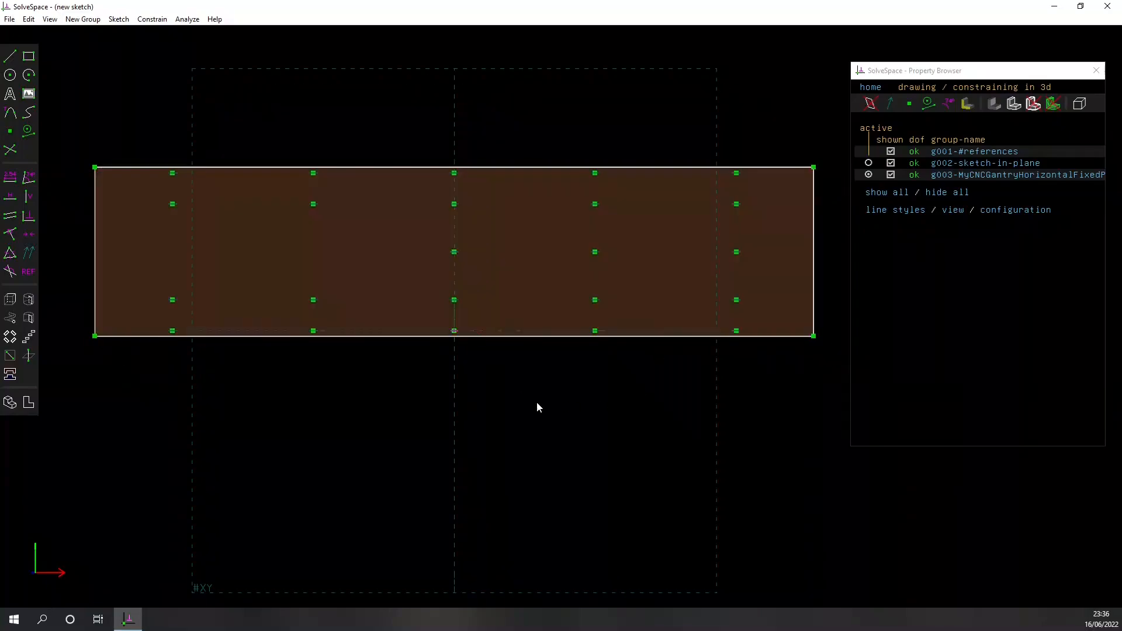
{"action": "scroll", "coordinate": [536, 403], "scroll_direction": "down", "scroll_amount": 2}
{"action": "right_click_drag", "start_coordinate": [622, 444], "coordinate": [634, 414]}
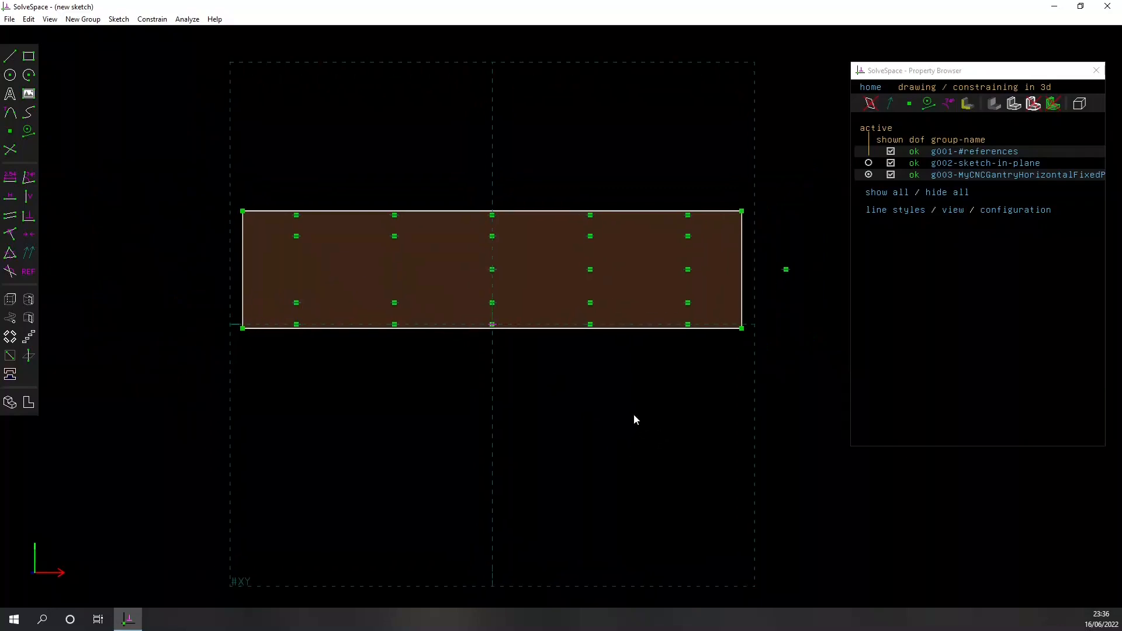
{"action": "left_click", "coordinate": [18, 379]}
{"action": "scroll", "coordinate": [190, 414], "scroll_direction": "down", "scroll_amount": 1}
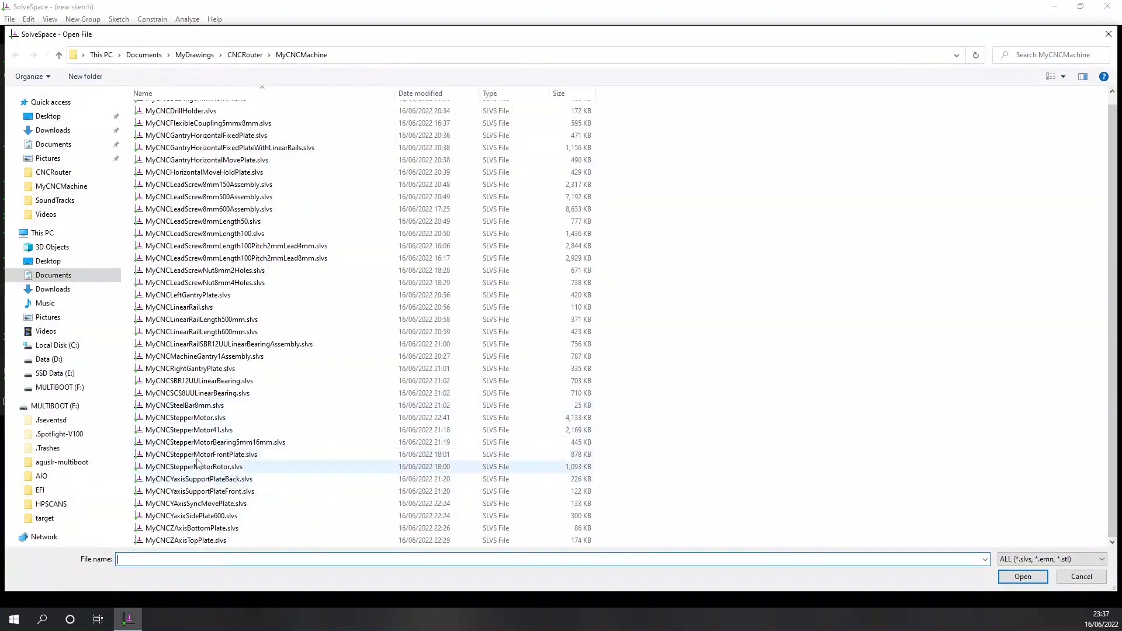
{"action": "left_click", "coordinate": [193, 369]}
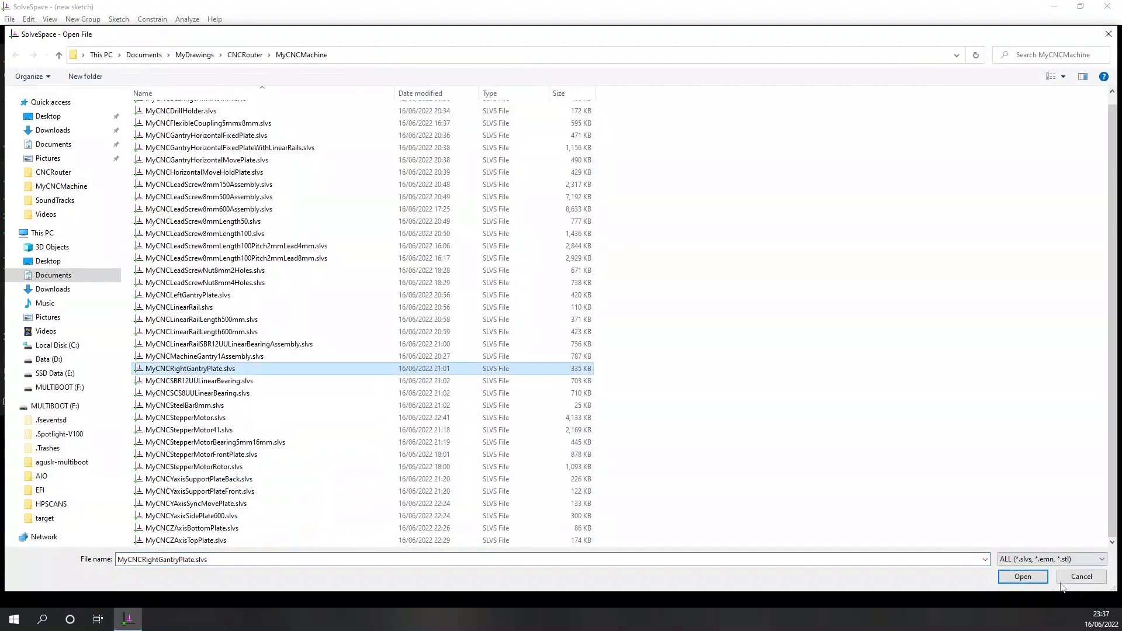
{"action": "left_click", "coordinate": [1032, 583]}
Rotate the right gantry plate freely until it stands roughly perpendicular to the horizontal plate, with its hole normals facing negative X
{"action": "right_click_drag", "start_coordinate": [656, 380], "coordinate": [675, 506]}
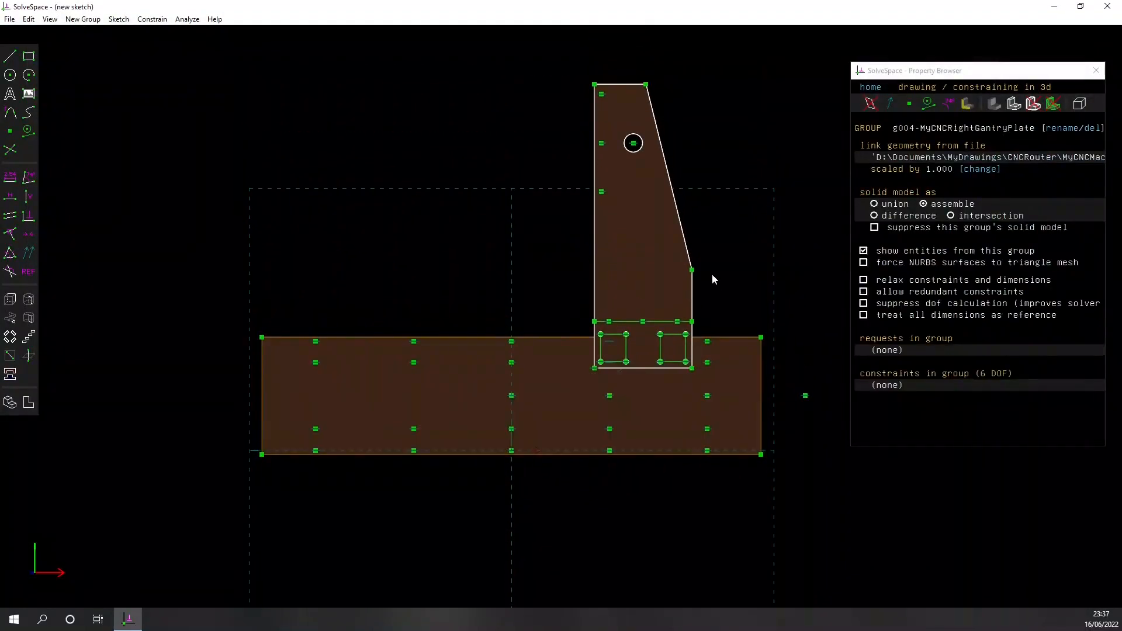
{"action": "middle_click_drag", "start_coordinate": [729, 257], "coordinate": [694, 289]}
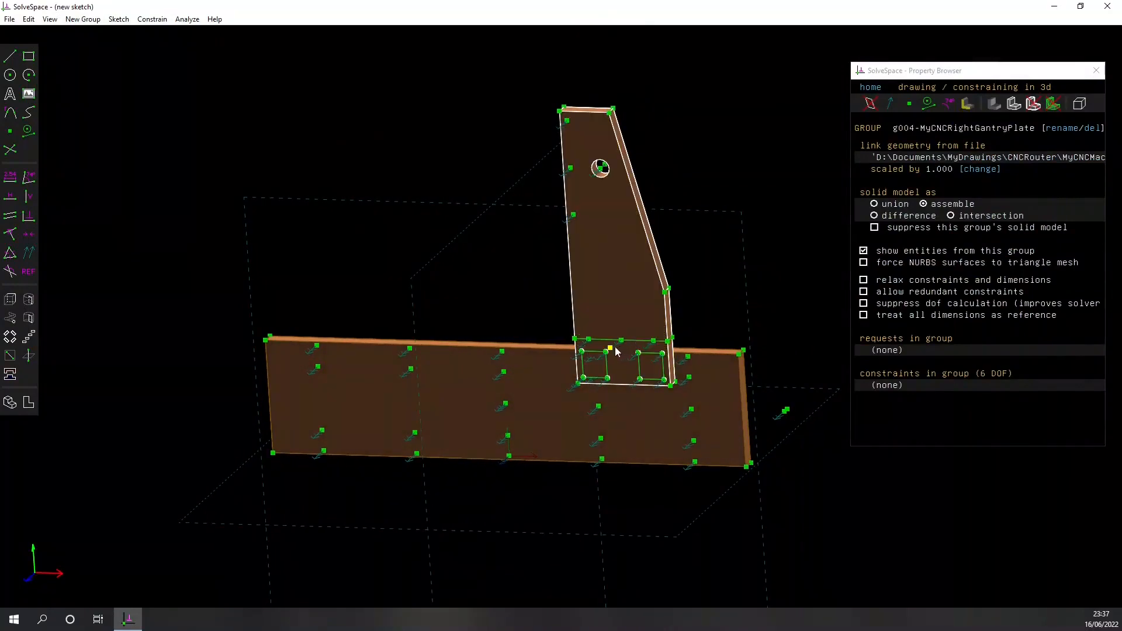
{"action": "scroll", "coordinate": [616, 348], "scroll_direction": "up", "scroll_amount": 4}
{"action": "left_click_drag", "start_coordinate": [619, 342], "coordinate": [408, 355]}
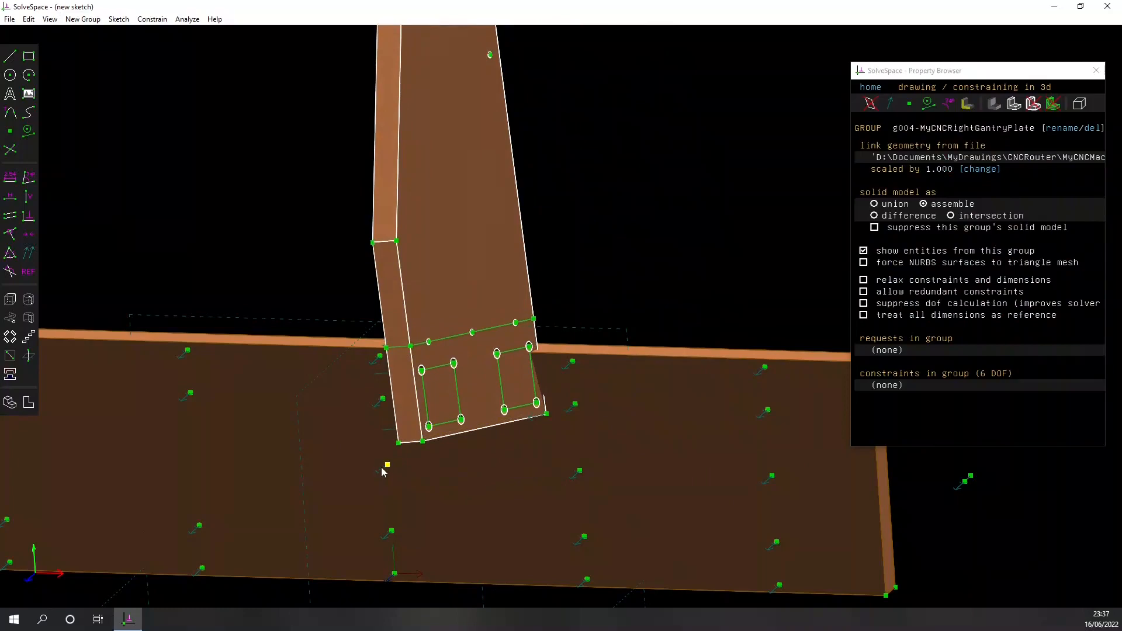
{"action": "key", "text": "F2"}
{"action": "scroll", "coordinate": [472, 485], "scroll_direction": "down", "scroll_amount": 6}
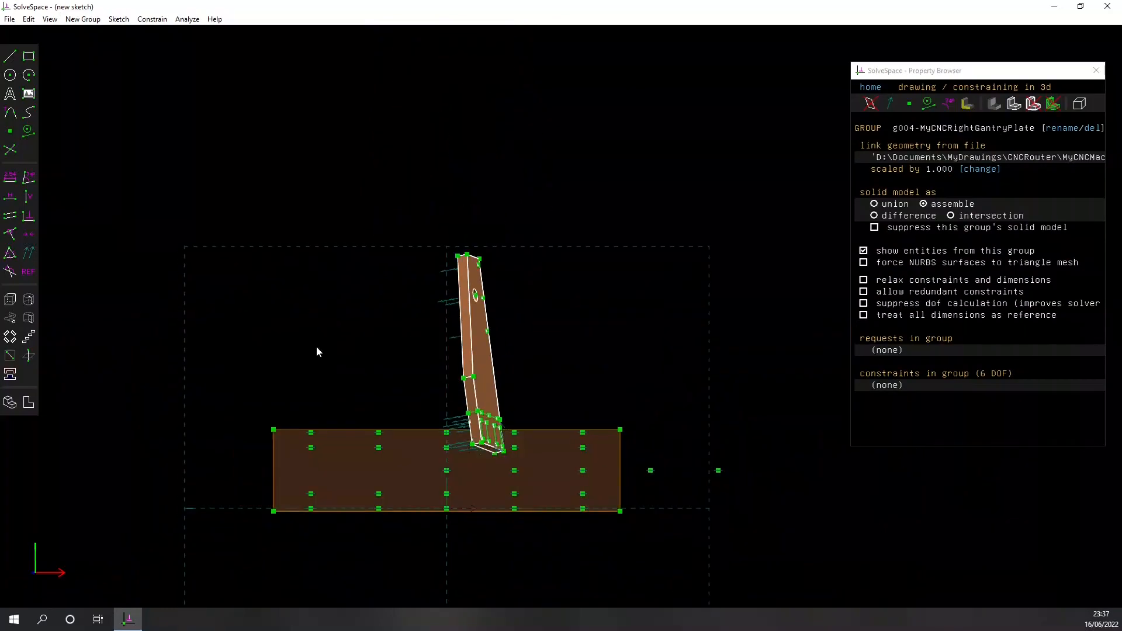
{"action": "right_click_drag", "start_coordinate": [315, 347], "coordinate": [407, 362]}
{"action": "middle_click_drag", "start_coordinate": [422, 354], "coordinate": [444, 367]}
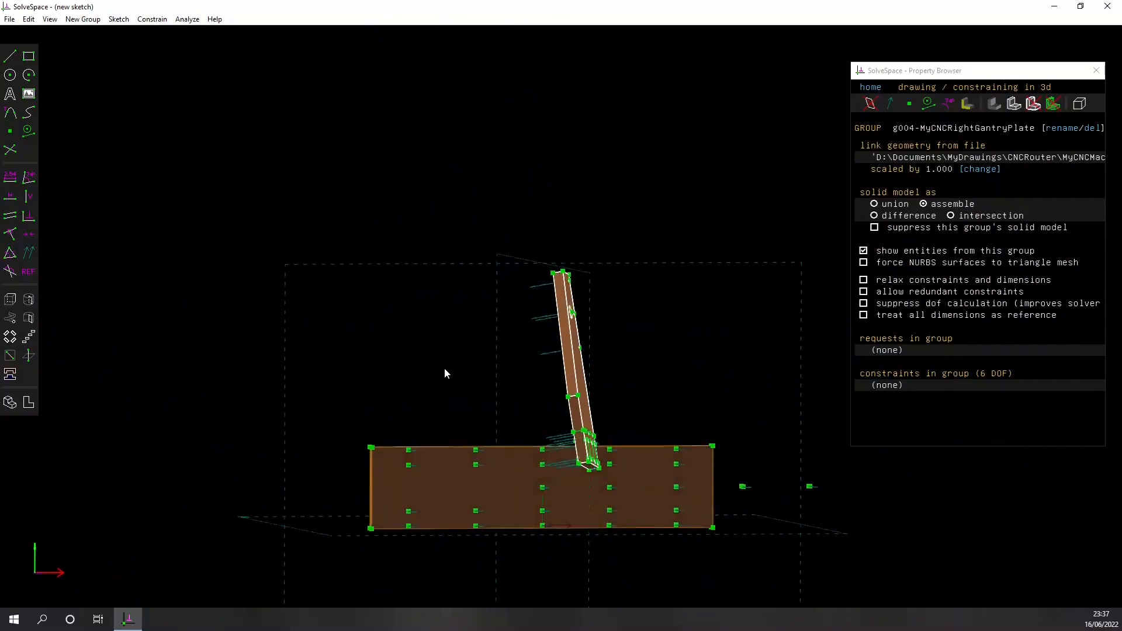
Constrain the normal of the right gantry plate's edge hole to the same orientation as the X axis normal
{"action": "left_click", "coordinate": [544, 355]}
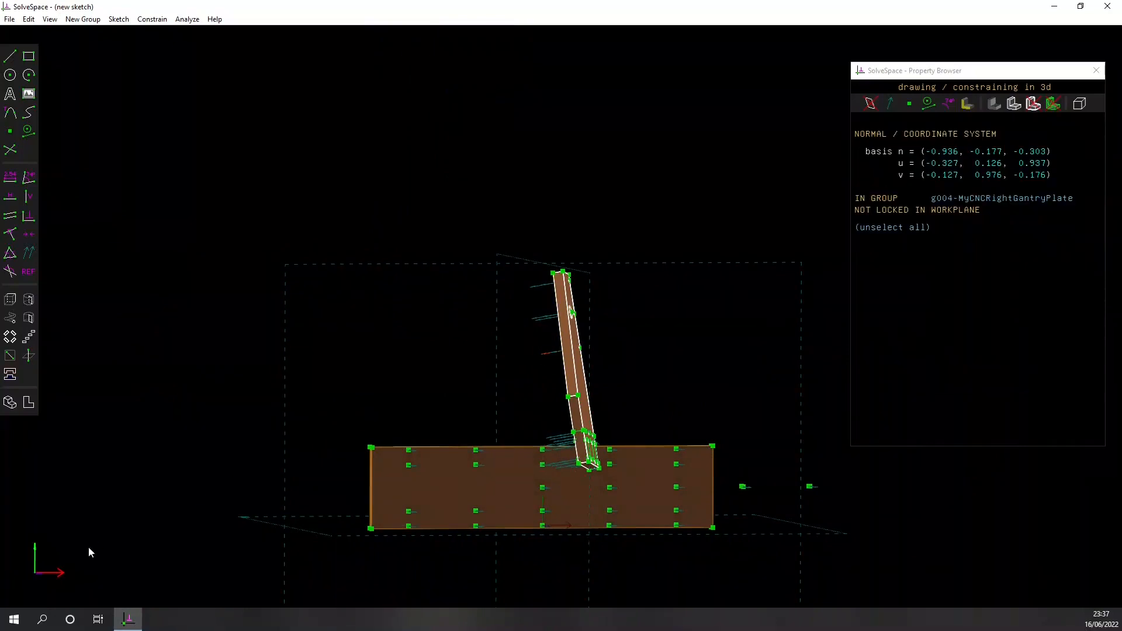
{"action": "key", "text": "F2"}
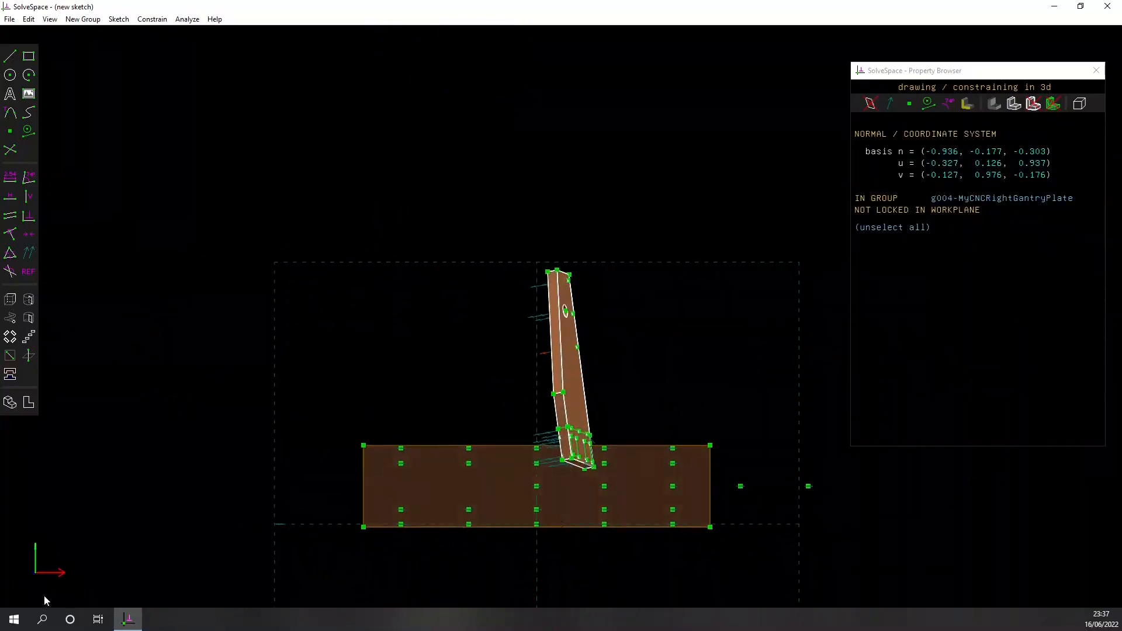
{"action": "left_click", "coordinate": [65, 577]}
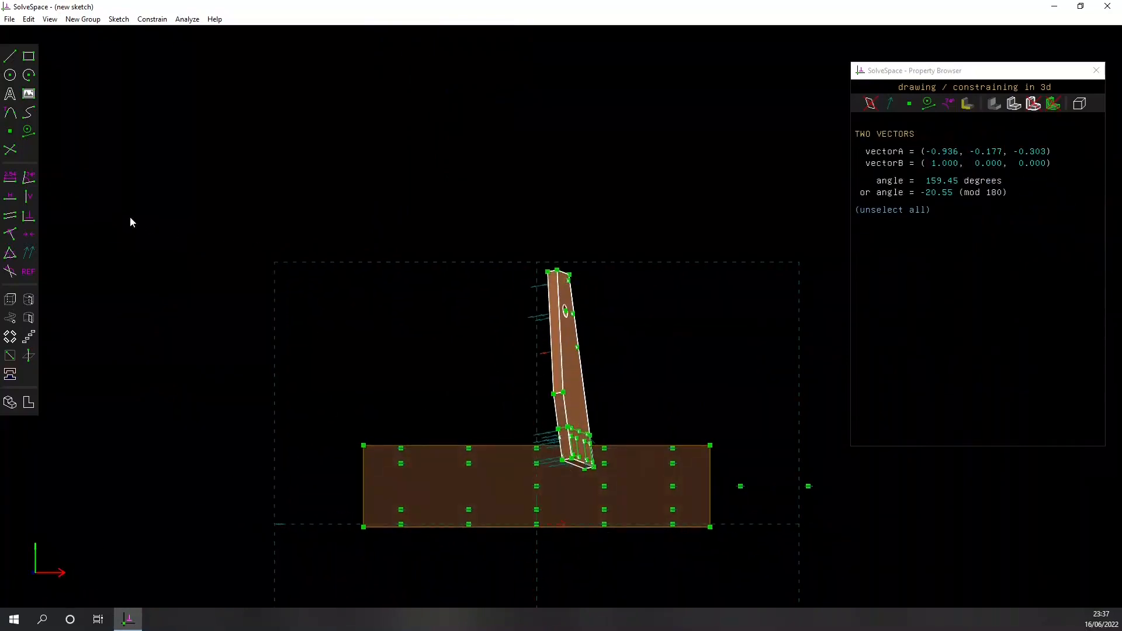
{"action": "left_click", "coordinate": [36, 256]}
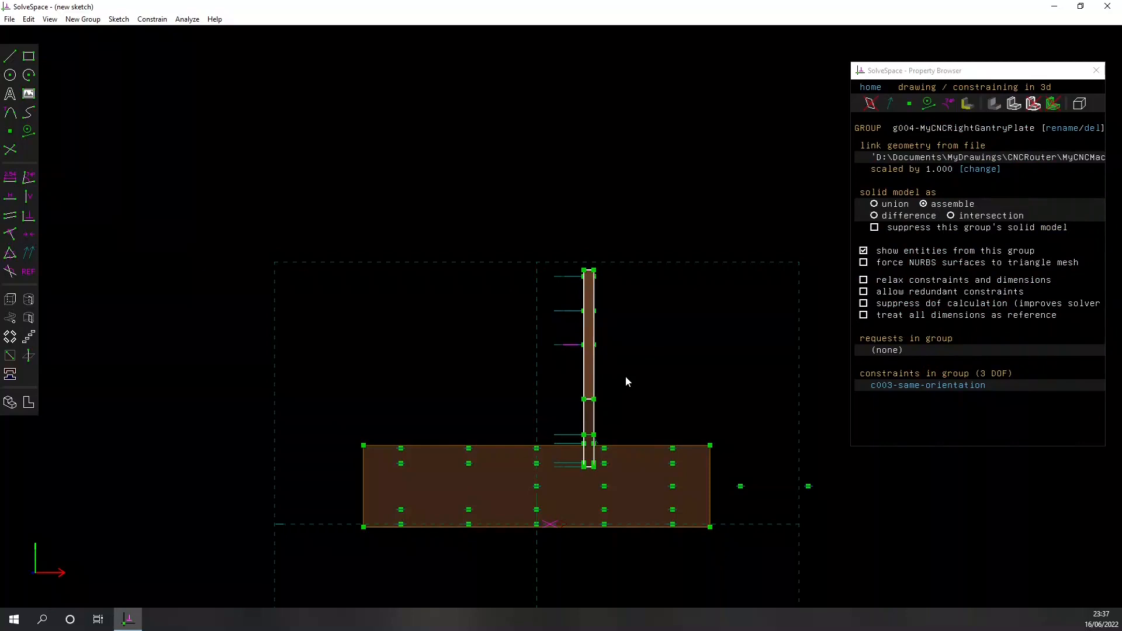
Make the right gantry plate's upper rear inner corner coincident with the horizontal plate's upper rear corner at its positive X end
{"action": "middle_click_drag", "start_coordinate": [651, 381], "coordinate": [589, 370]}
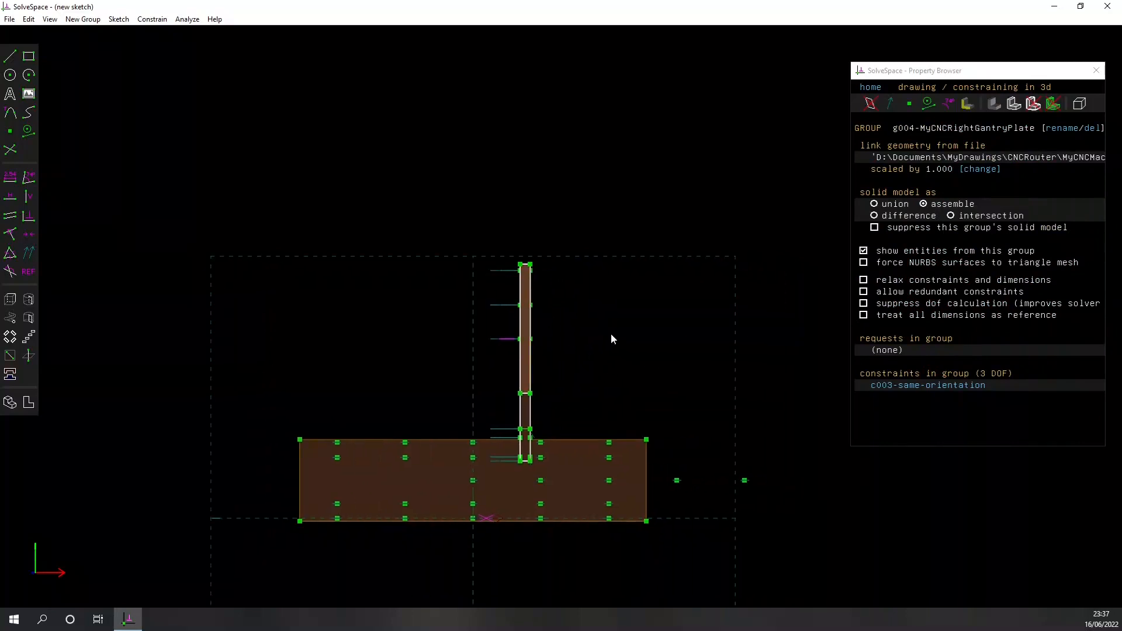
{"action": "middle_click_drag", "start_coordinate": [598, 316], "coordinate": [522, 425]}
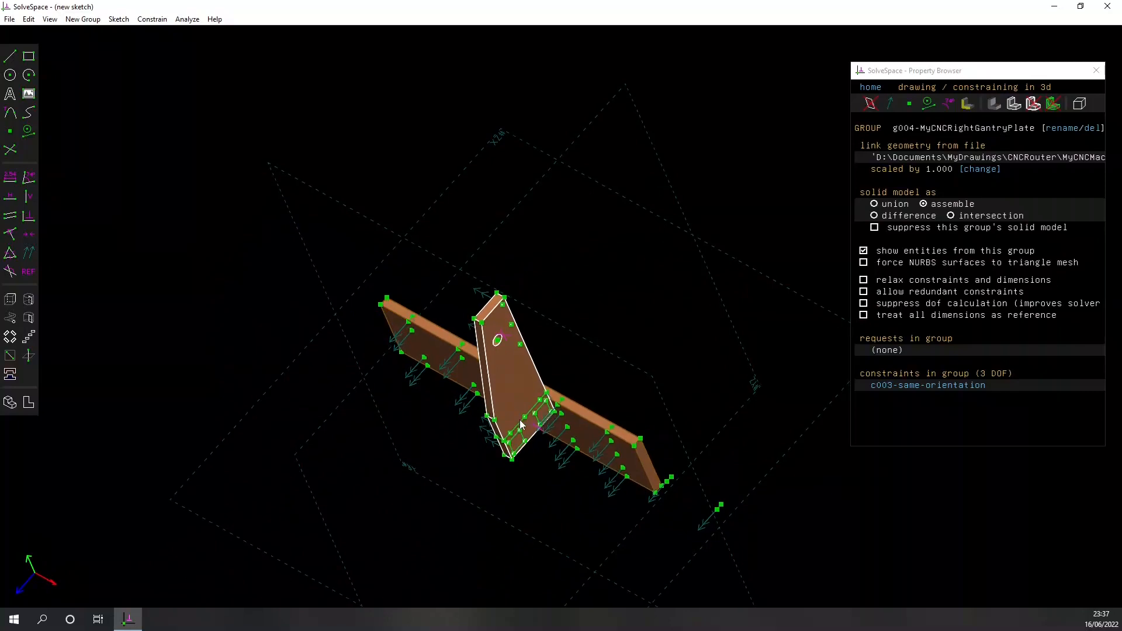
{"action": "scroll", "coordinate": [508, 295], "scroll_direction": "up", "scroll_amount": 5}
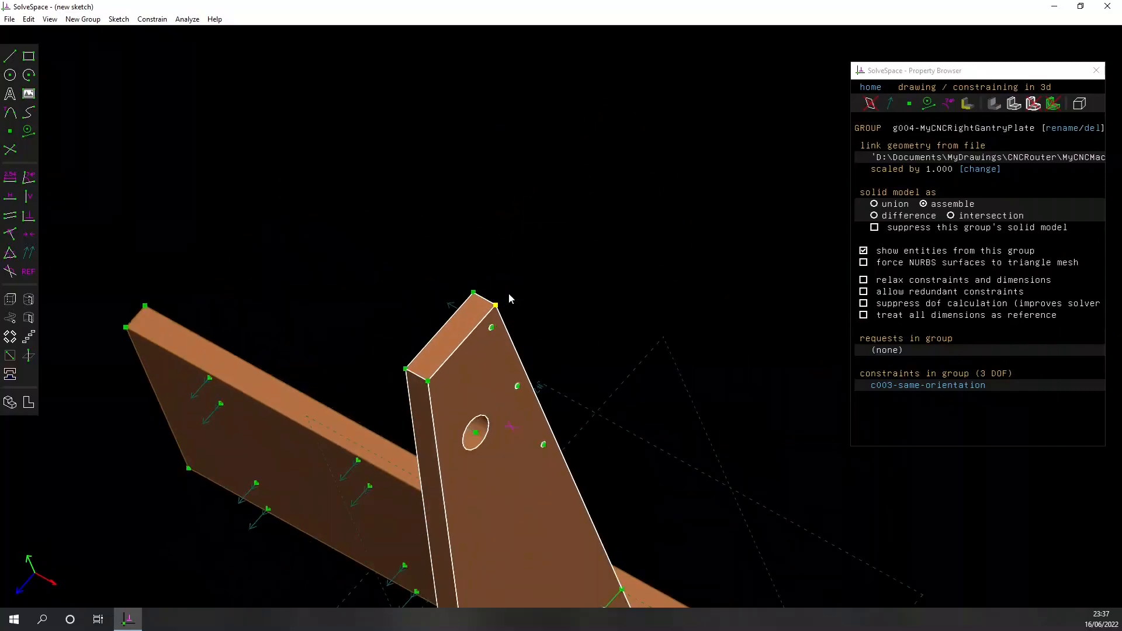
{"action": "left_click", "coordinate": [474, 293]}
{"action": "scroll", "coordinate": [711, 420], "scroll_direction": "down", "scroll_amount": 3}
{"action": "scroll", "coordinate": [566, 305], "scroll_direction": "down", "scroll_amount": 2}
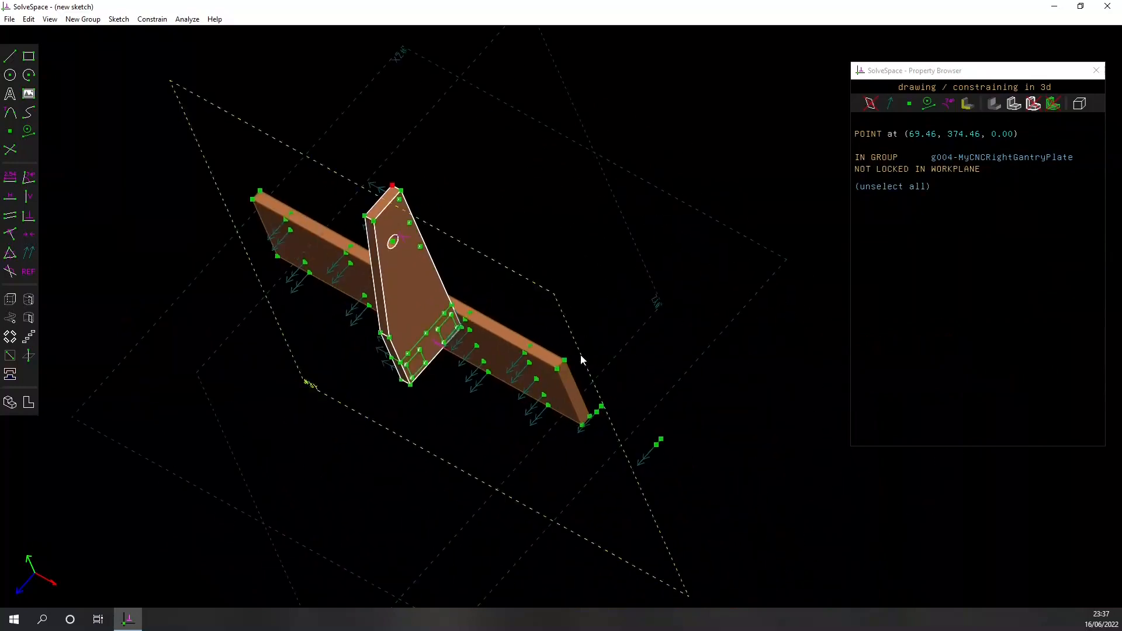
{"action": "left_click", "coordinate": [566, 362]}
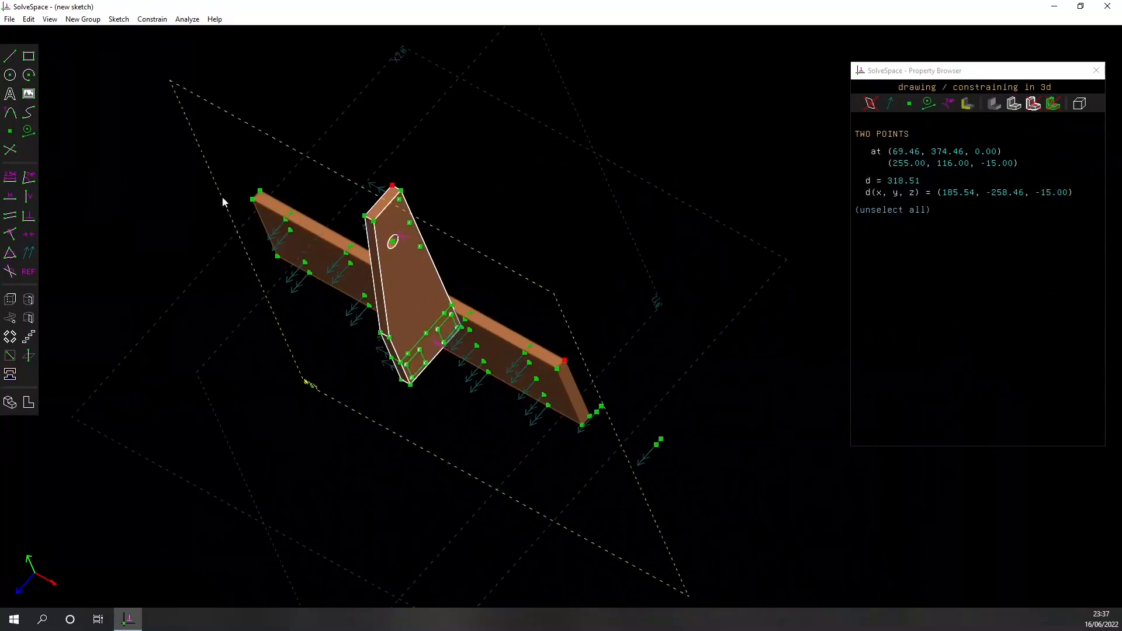
{"action": "left_click", "coordinate": [10, 234]}
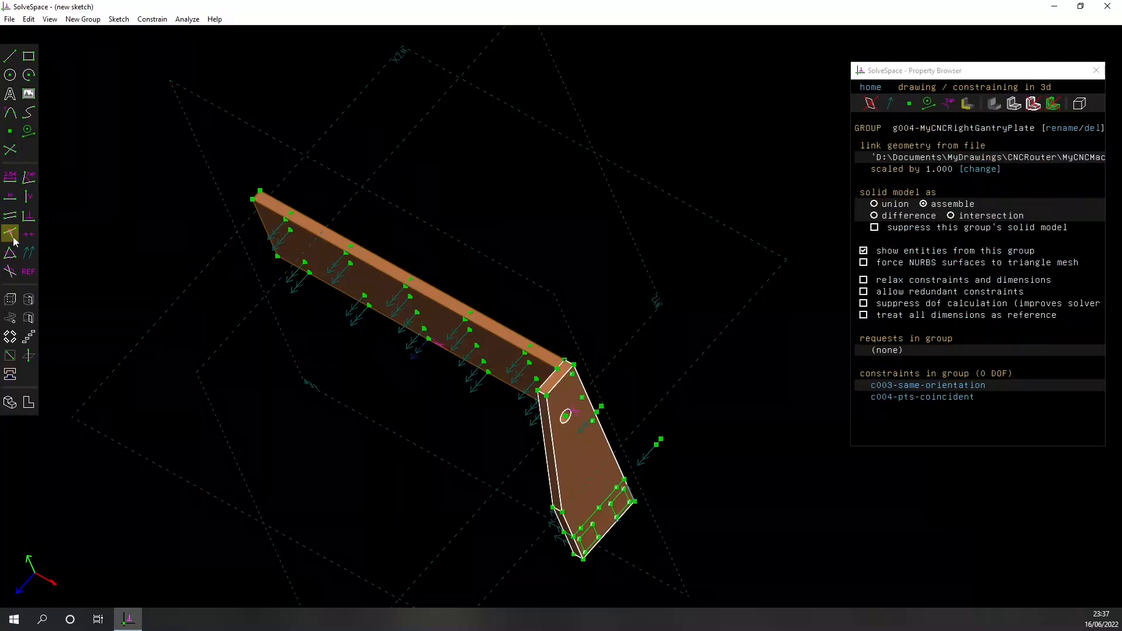
Link the MyCNCLeftGantryPlate.slvs part into the assembly as a new group
{"action": "middle_click_drag", "start_coordinate": [371, 388], "coordinate": [511, 402]}
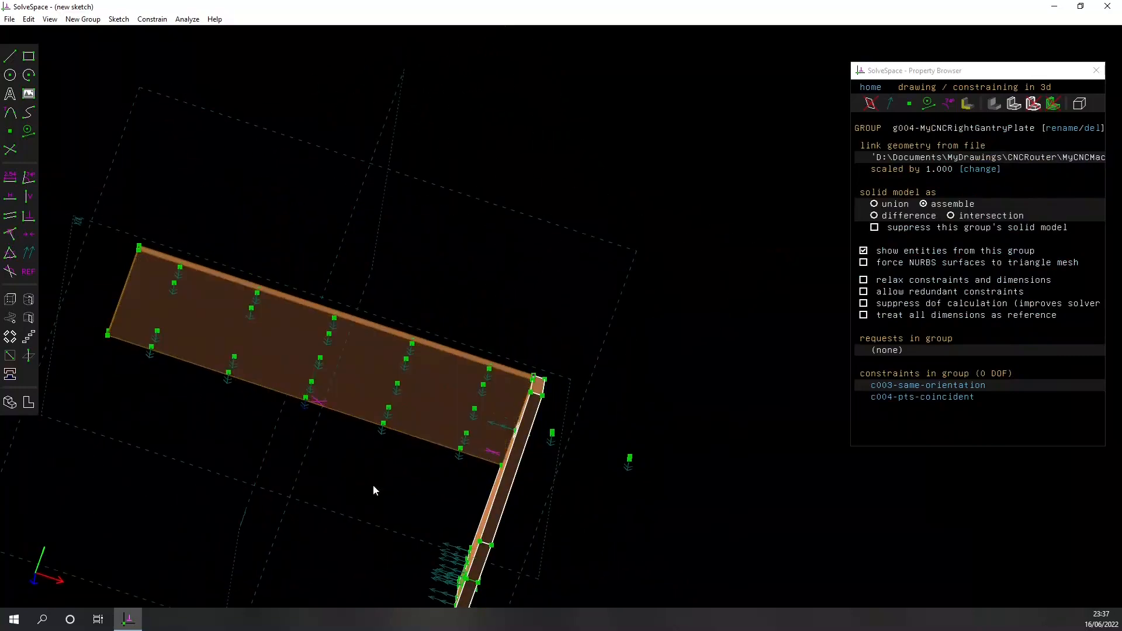
{"action": "scroll", "coordinate": [518, 401], "scroll_direction": "up", "scroll_amount": 2}
{"action": "scroll", "coordinate": [643, 480], "scroll_direction": "down", "scroll_amount": 1}
{"action": "scroll", "coordinate": [673, 467], "scroll_direction": "down", "scroll_amount": 1}
{"action": "right_click_drag", "start_coordinate": [688, 526], "coordinate": [753, 364]}
{"action": "key", "text": "F2"}
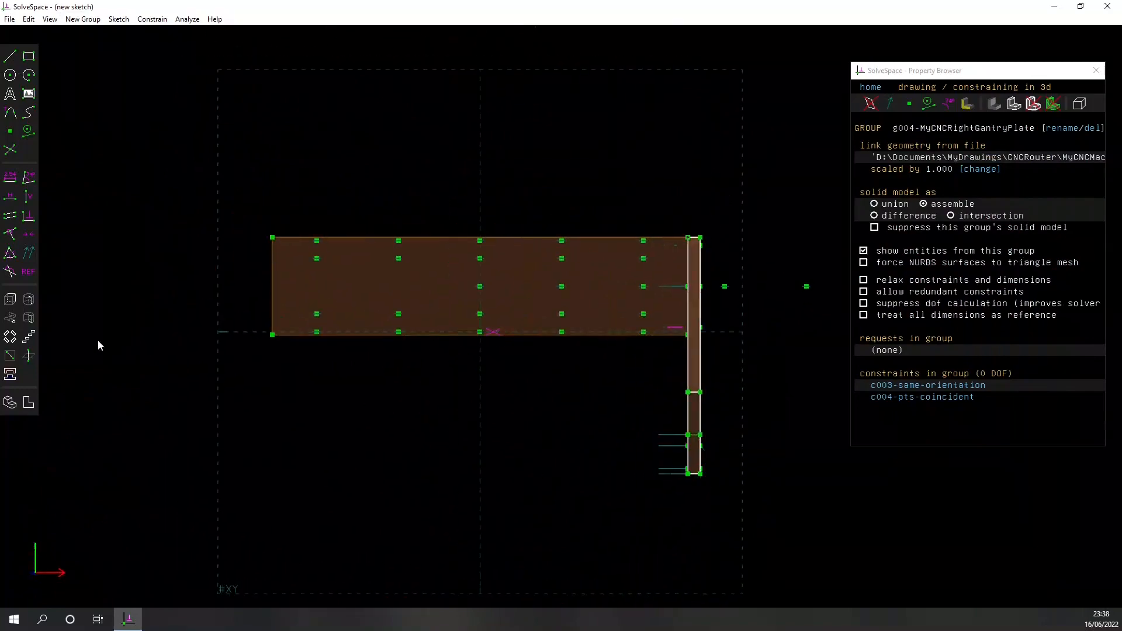
{"action": "left_click", "coordinate": [13, 377]}
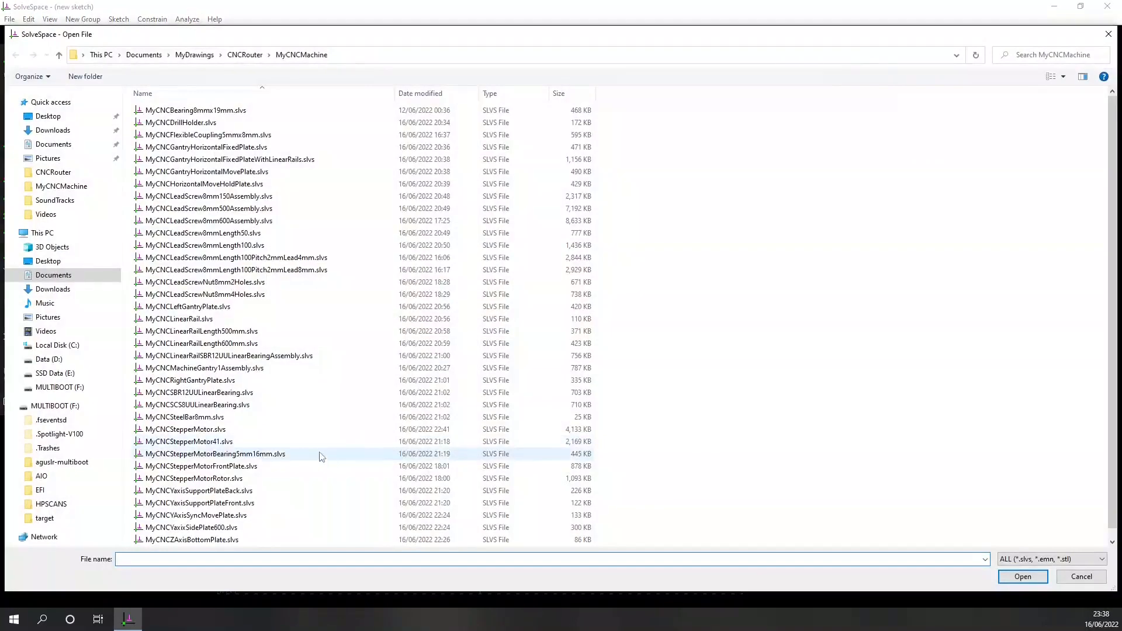
{"action": "left_click", "coordinate": [217, 307]}
{"action": "left_click", "coordinate": [1023, 577]}
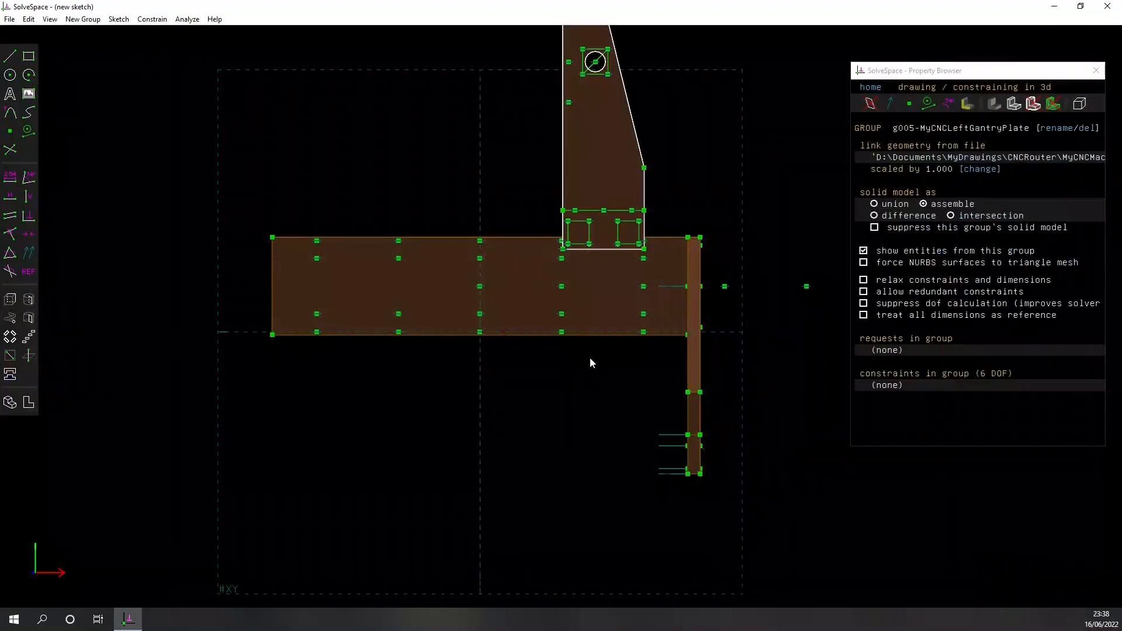
Rotate the left gantry plate freely until it stands nearly edge-on to the horizontal plate, with its hole normals facing negative X
{"action": "right_click_drag", "start_coordinate": [530, 419], "coordinate": [567, 513]}
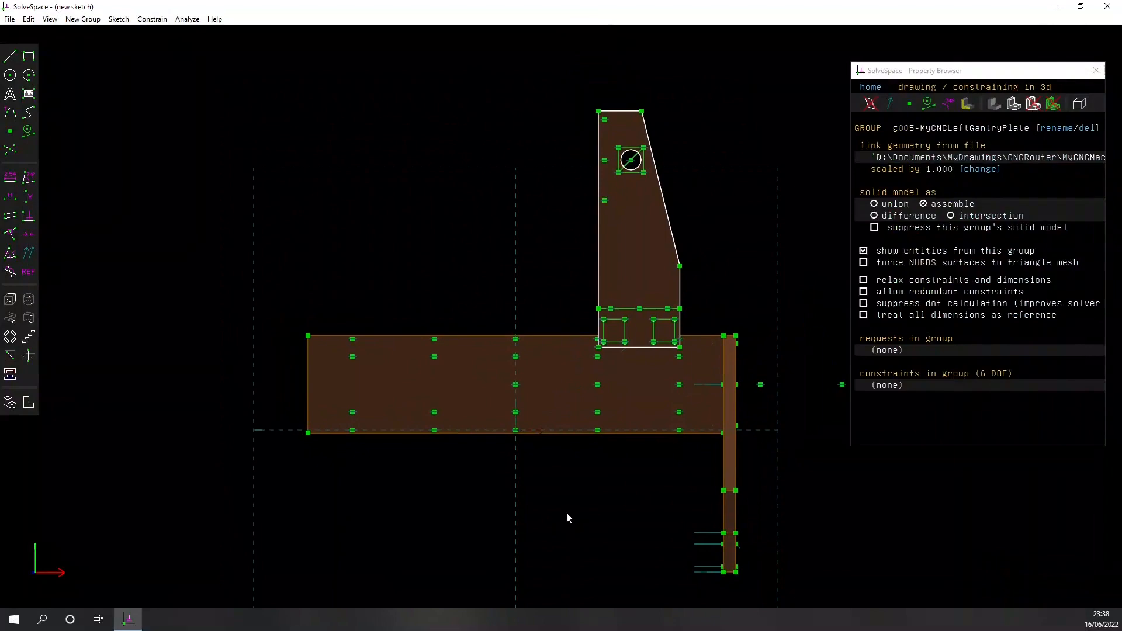
{"action": "middle_click_drag", "start_coordinate": [676, 259], "coordinate": [646, 193]}
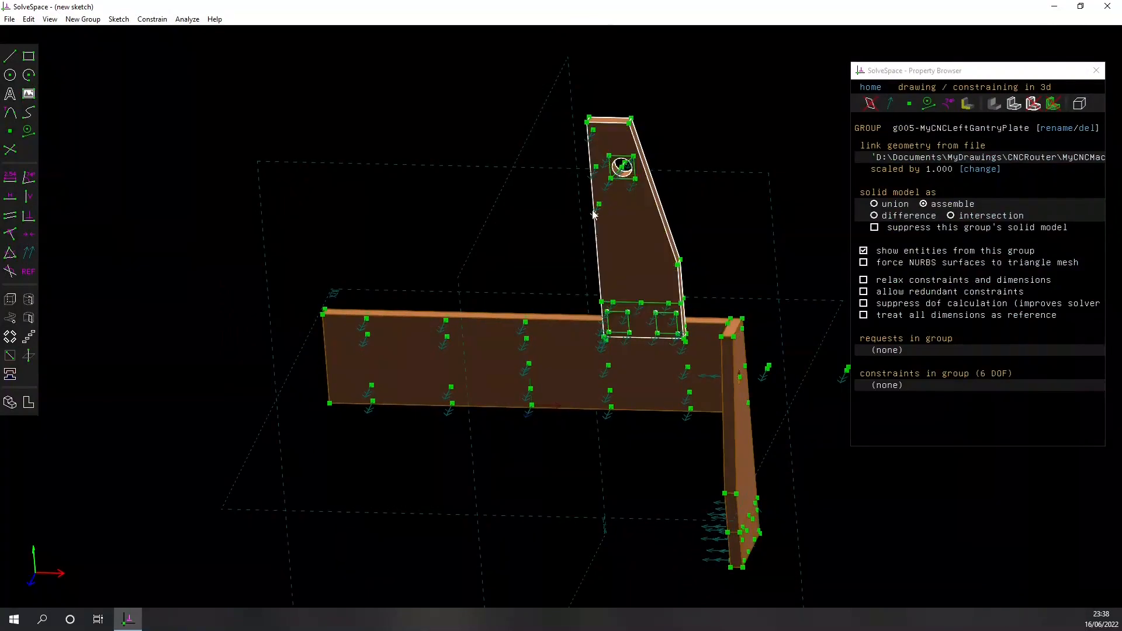
{"action": "left_click_drag", "start_coordinate": [594, 219], "coordinate": [410, 286]}
{"action": "middle_click_drag", "start_coordinate": [387, 537], "coordinate": [441, 471]}
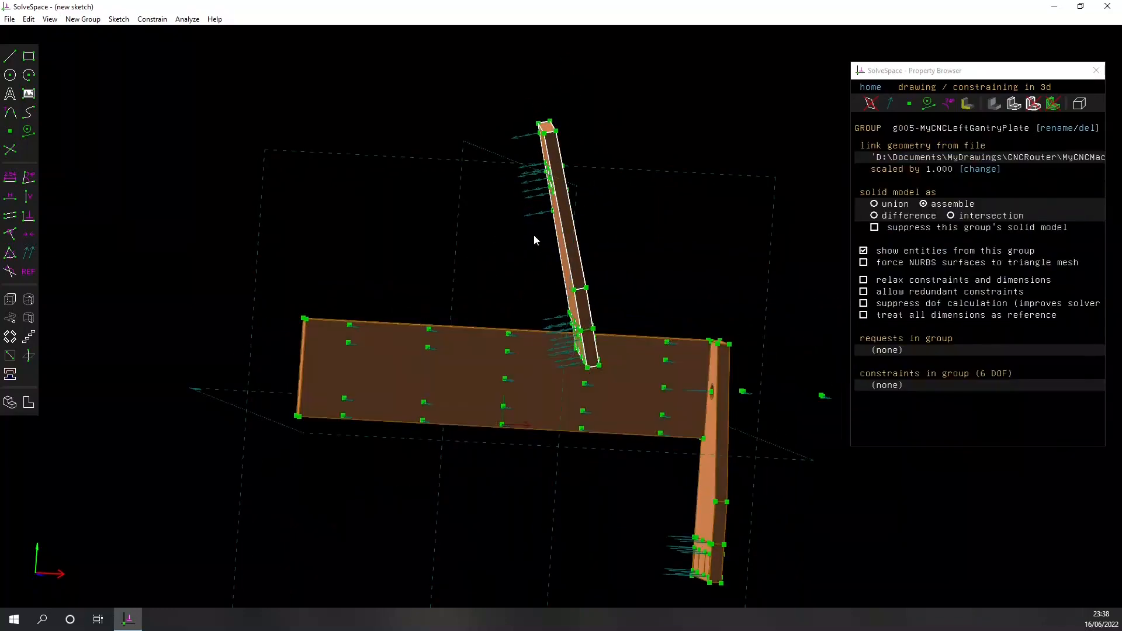
Constrain the normal of the left gantry plate's edge hole to the same orientation as the X axis normal
{"action": "left_click", "coordinate": [527, 219]}
{"action": "left_click", "coordinate": [66, 577]}
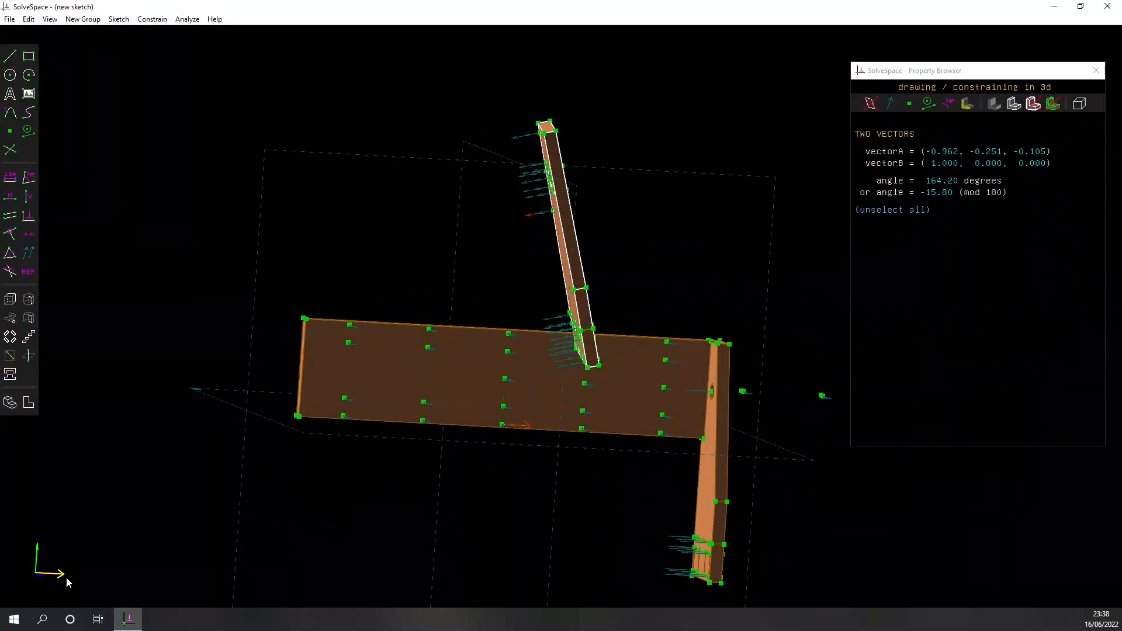
{"action": "left_click", "coordinate": [28, 252]}
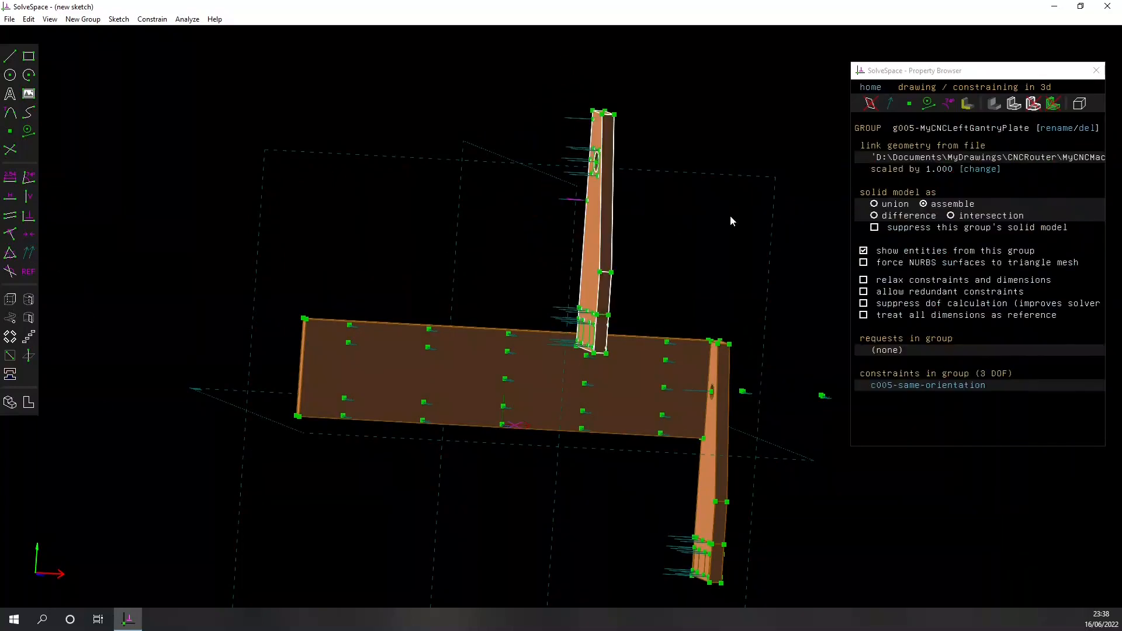
{"action": "key", "text": "F2"}
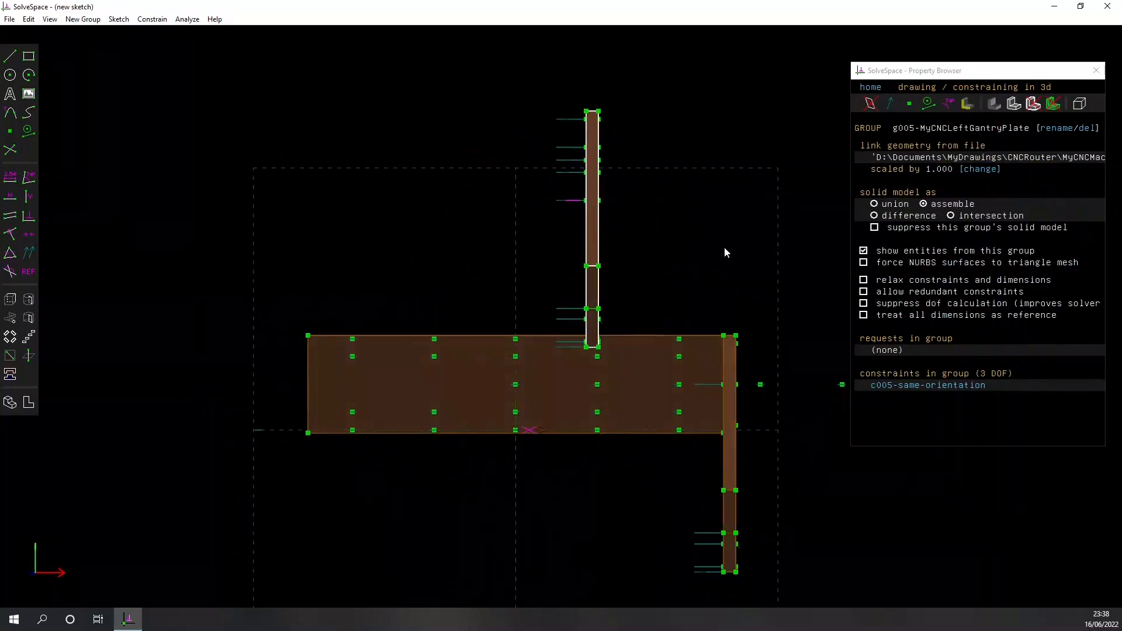
Make the left gantry plate's upper rear inner corner coincident with the horizontal plate's upper rear corner at its negative X end
{"action": "middle_click_drag", "start_coordinate": [665, 194], "coordinate": [659, 277]}
{"action": "right_click_drag", "start_coordinate": [659, 141], "coordinate": [646, 184]}
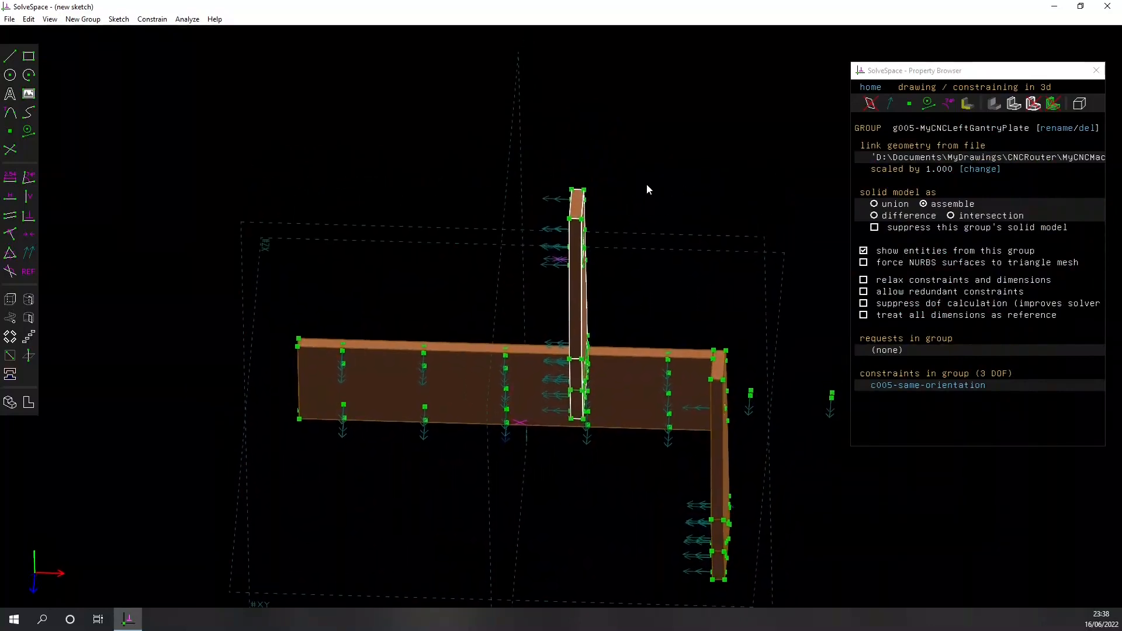
{"action": "left_click", "coordinate": [584, 191]}
{"action": "left_click", "coordinate": [300, 339]}
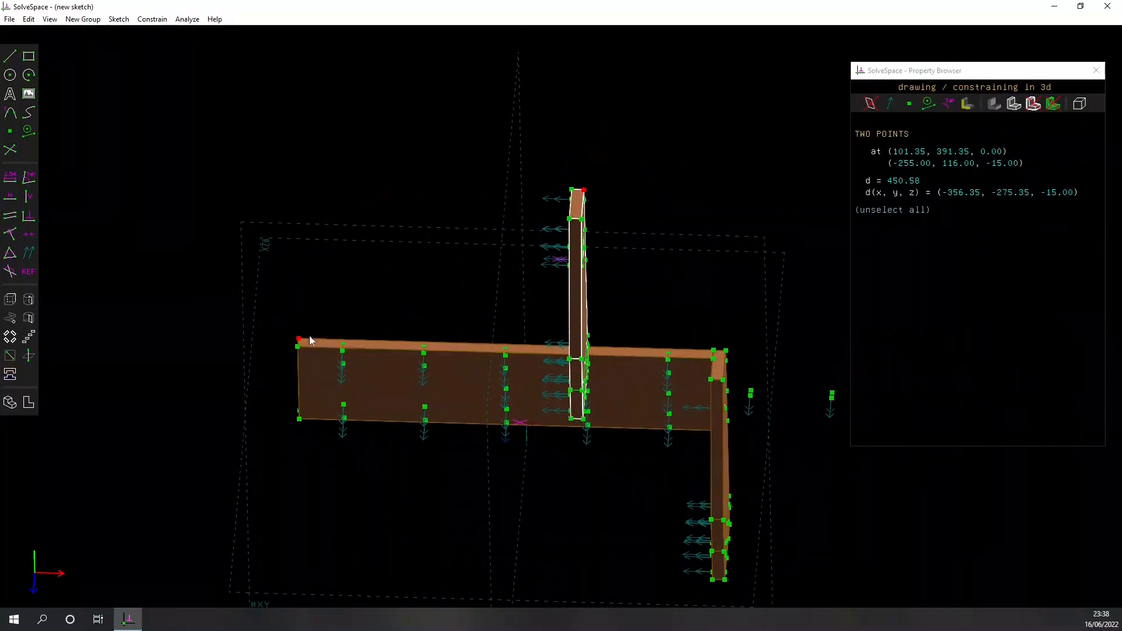
{"action": "left_click", "coordinate": [11, 235]}
{"action": "middle_click_drag", "start_coordinate": [292, 292], "coordinate": [306, 340]}
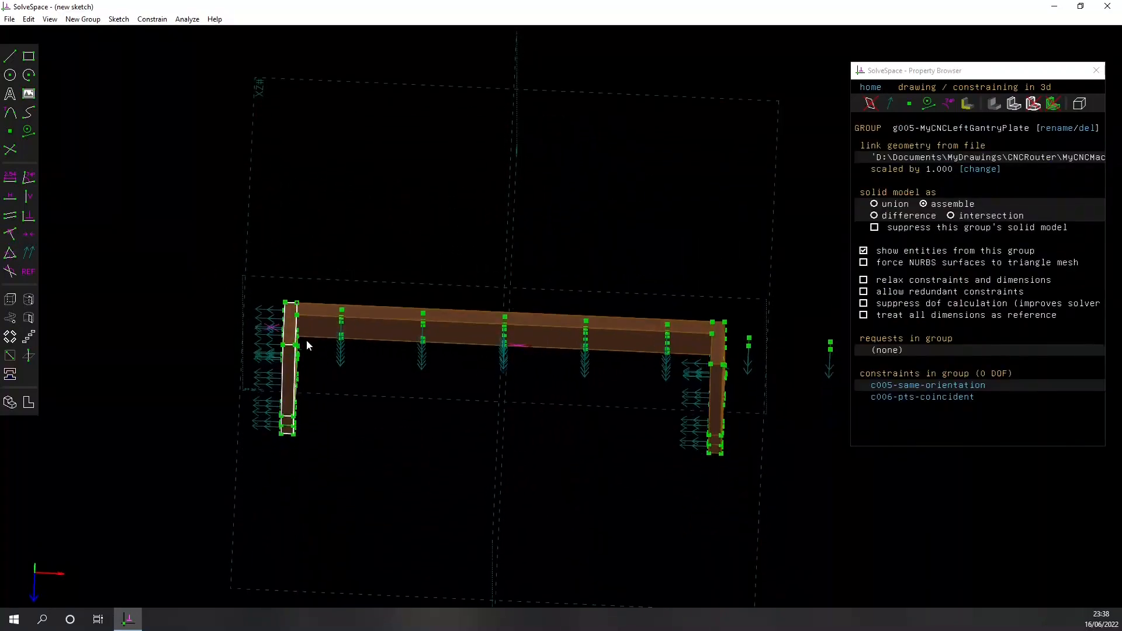
{"action": "scroll", "coordinate": [304, 302], "scroll_direction": "up", "scroll_amount": 4}
{"action": "scroll", "coordinate": [629, 524], "scroll_direction": "down", "scroll_amount": 2}
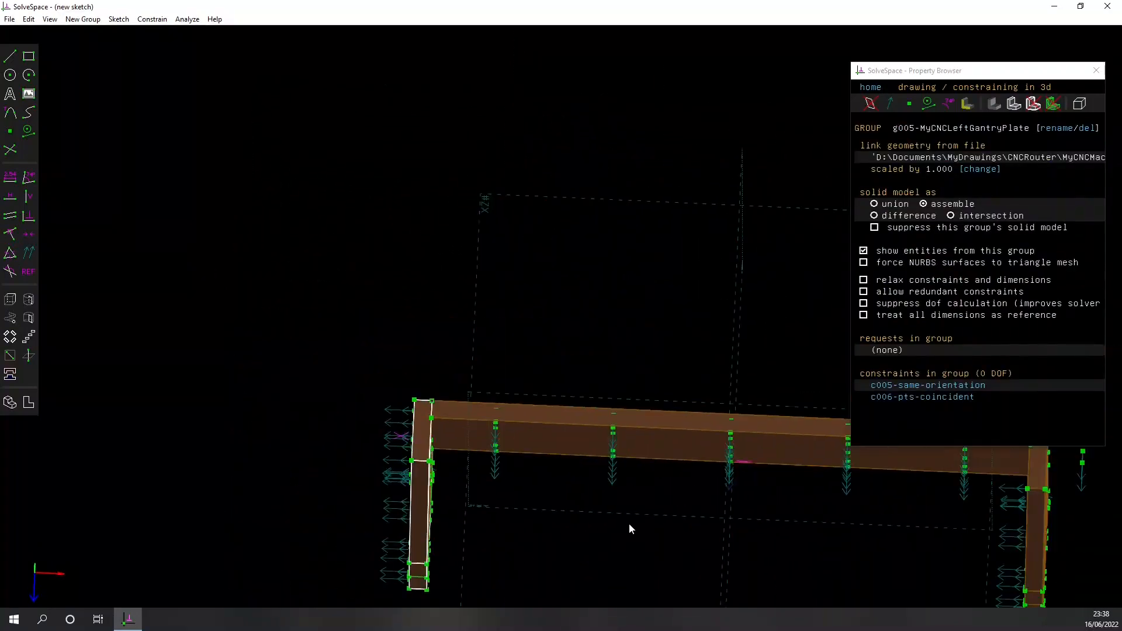
{"action": "middle_click_drag", "start_coordinate": [794, 551], "coordinate": [516, 383]}
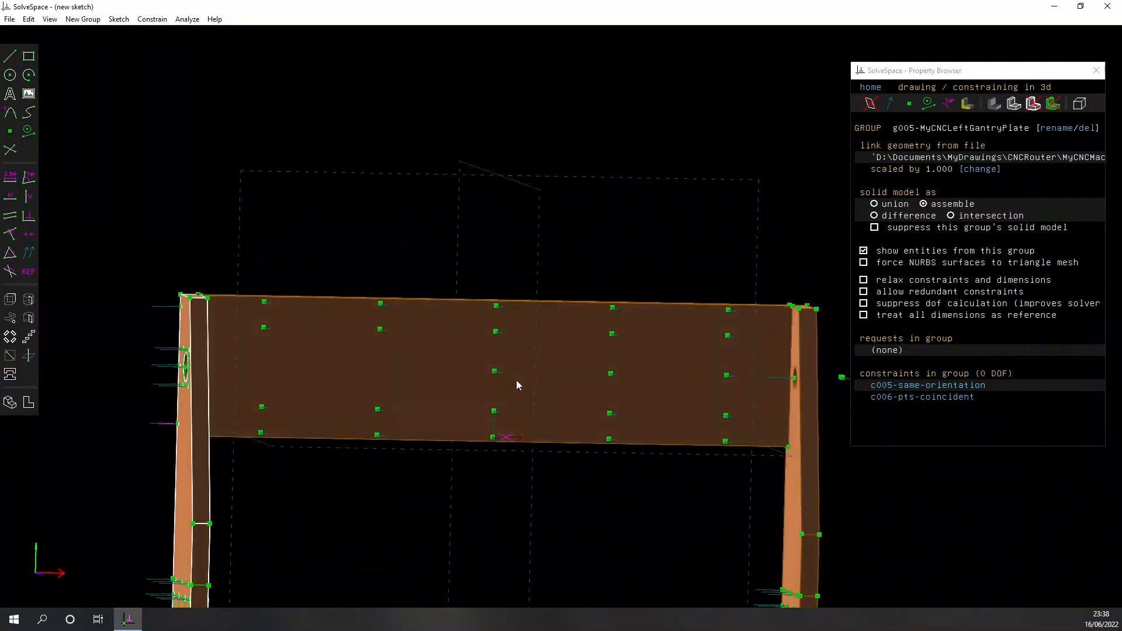
Link the MyCNCStepperMotor.slvs part into the assembly as a new group
{"action": "right_click_drag", "start_coordinate": [601, 523], "coordinate": [528, 378]}
{"action": "key", "text": "F2"}
{"action": "scroll", "coordinate": [476, 283], "scroll_direction": "up", "scroll_amount": 3}
{"action": "scroll", "coordinate": [501, 369], "scroll_direction": "down", "scroll_amount": 6}
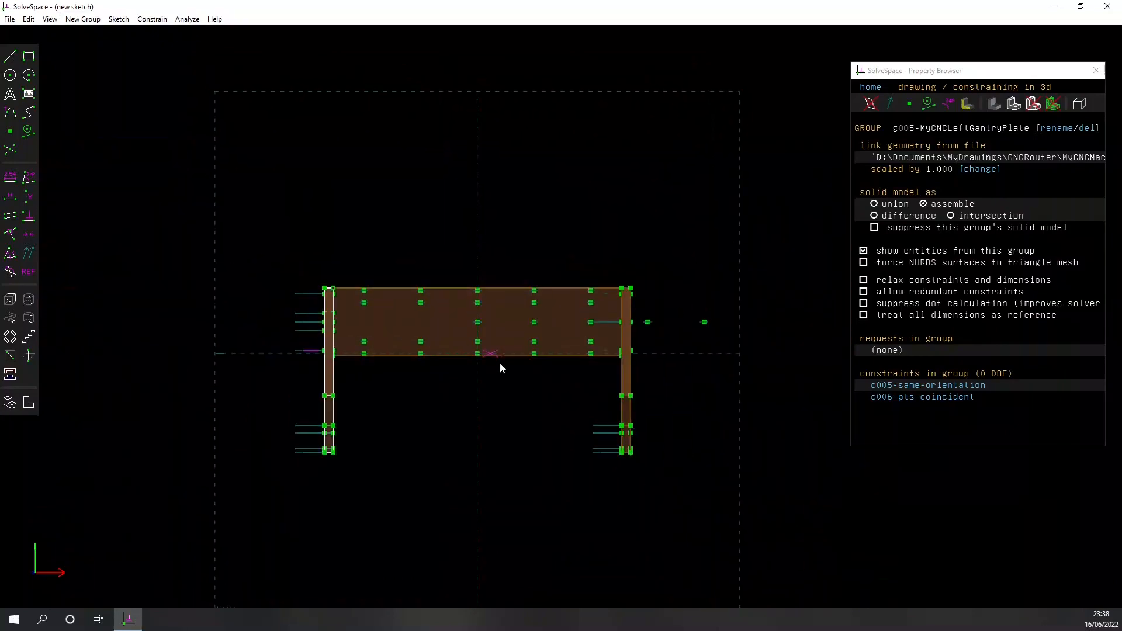
{"action": "right_click_drag", "start_coordinate": [518, 401], "coordinate": [551, 405]}
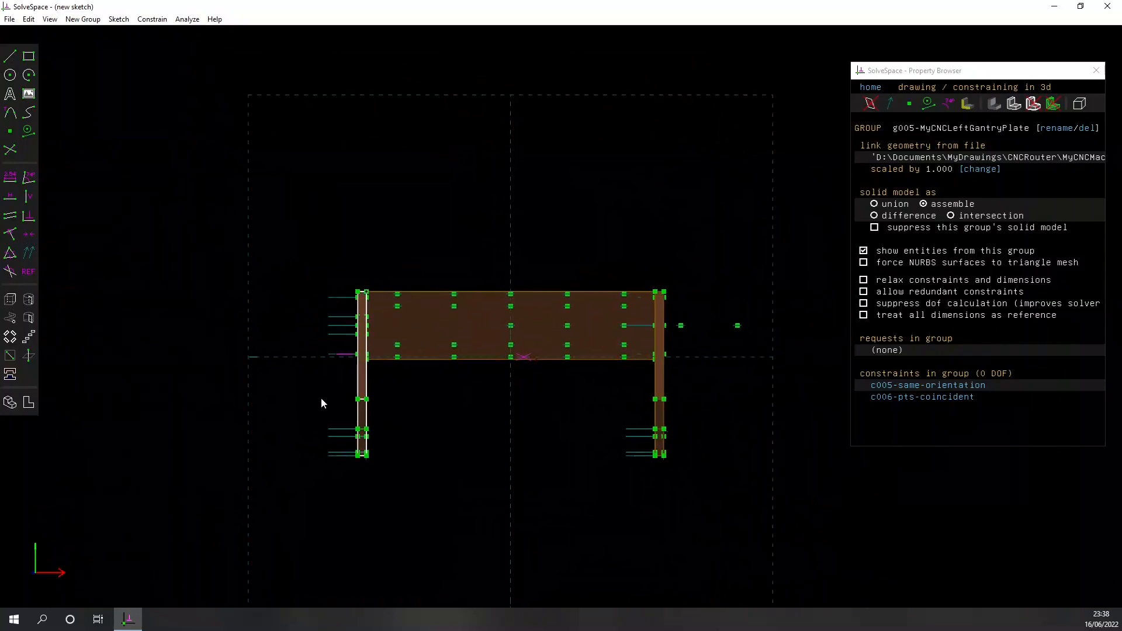
{"action": "scroll", "coordinate": [328, 333], "scroll_direction": "up", "scroll_amount": 2}
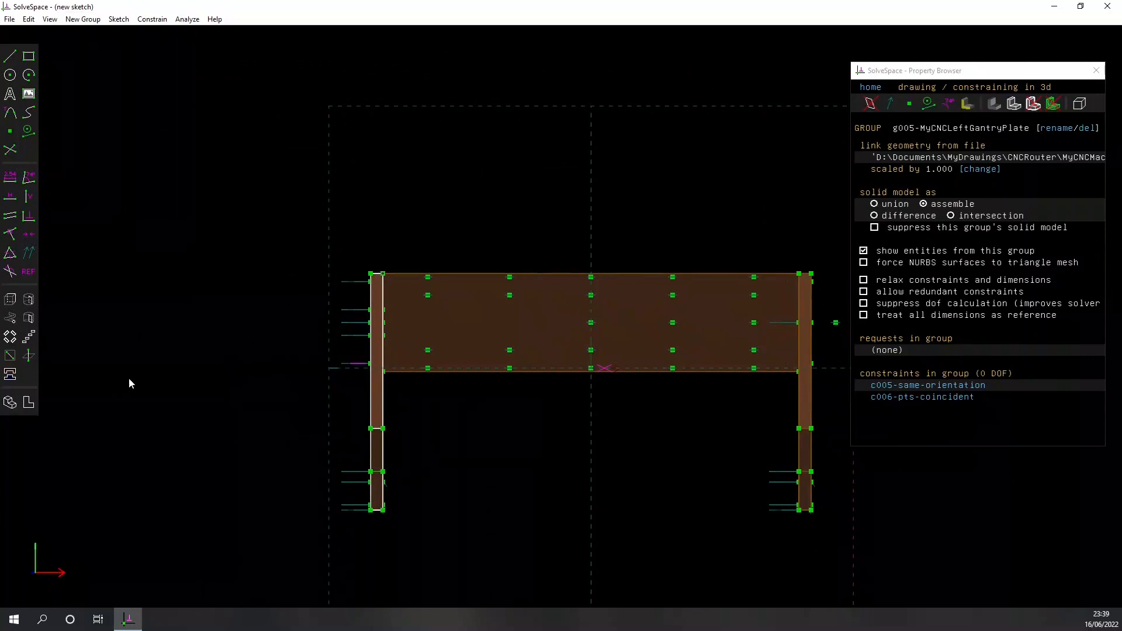
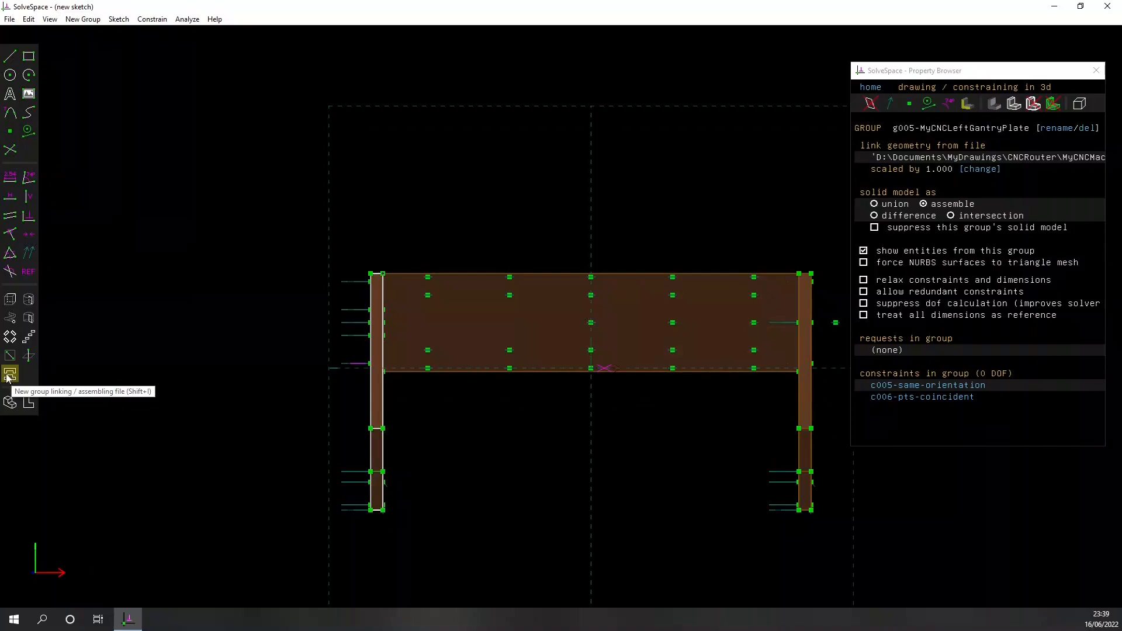
{"action": "left_click", "coordinate": [10, 375]}
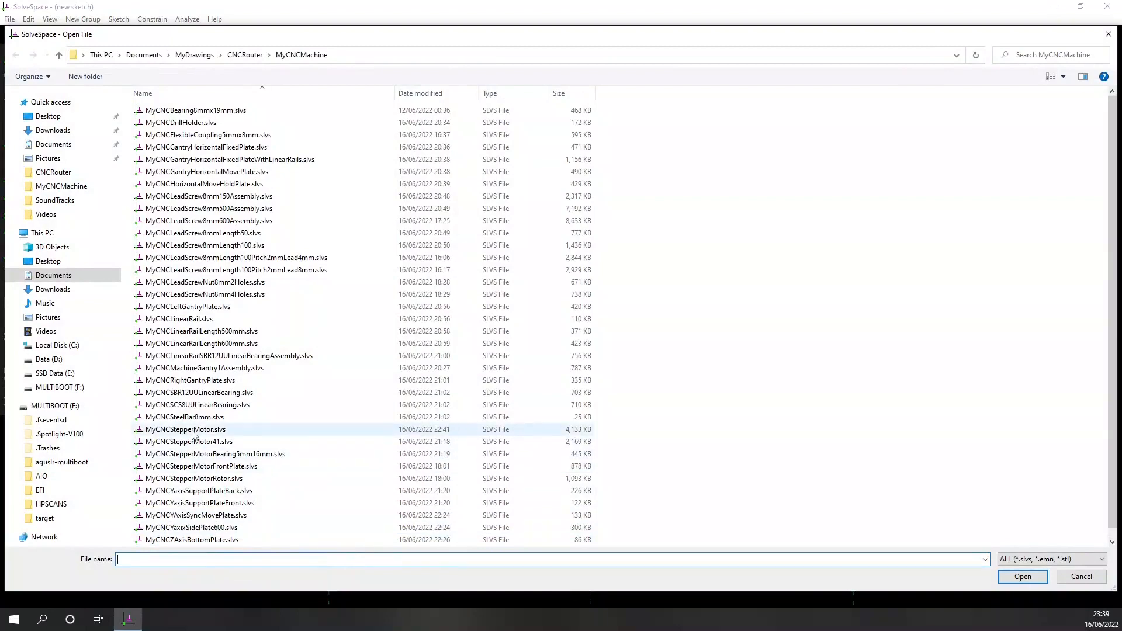
{"action": "left_click", "coordinate": [210, 433]}
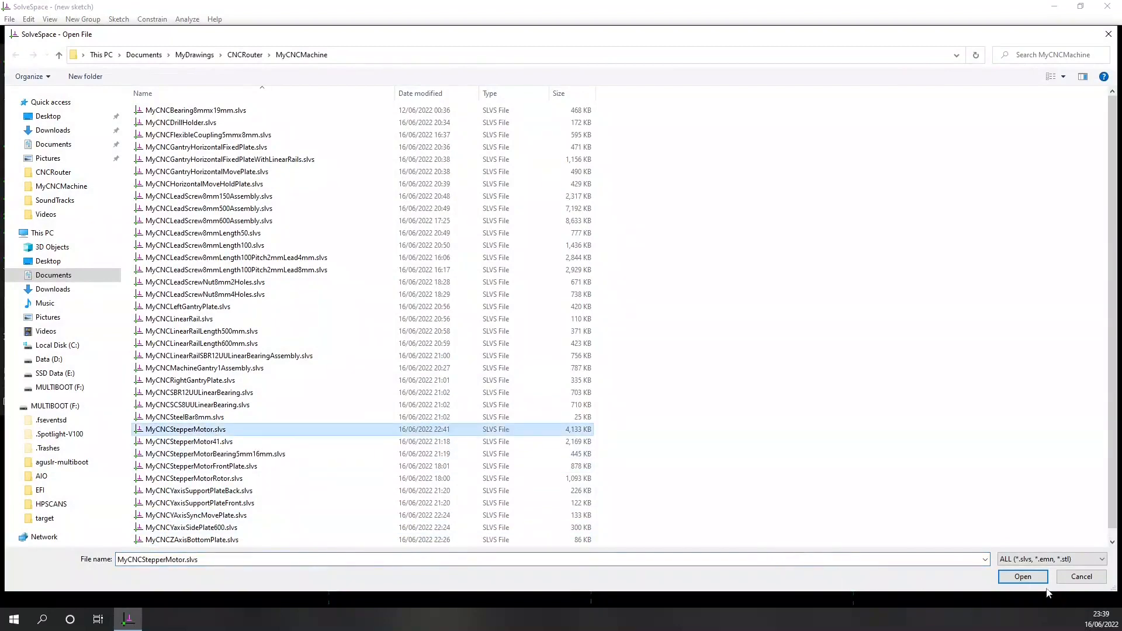
{"action": "left_click", "coordinate": [1023, 577]}
{"action": "right_click_drag", "start_coordinate": [696, 430], "coordinate": [652, 476]}
{"action": "scroll", "coordinate": [678, 297], "scroll_direction": "up", "scroll_amount": 6}
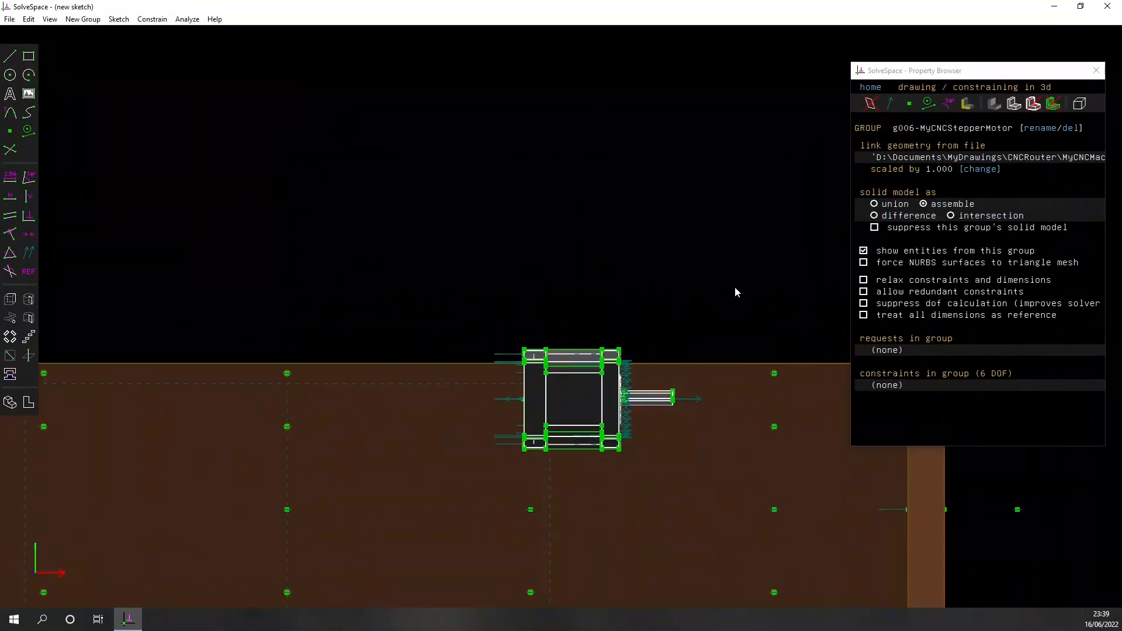
{"action": "right_click_drag", "start_coordinate": [735, 286], "coordinate": [757, 191]}
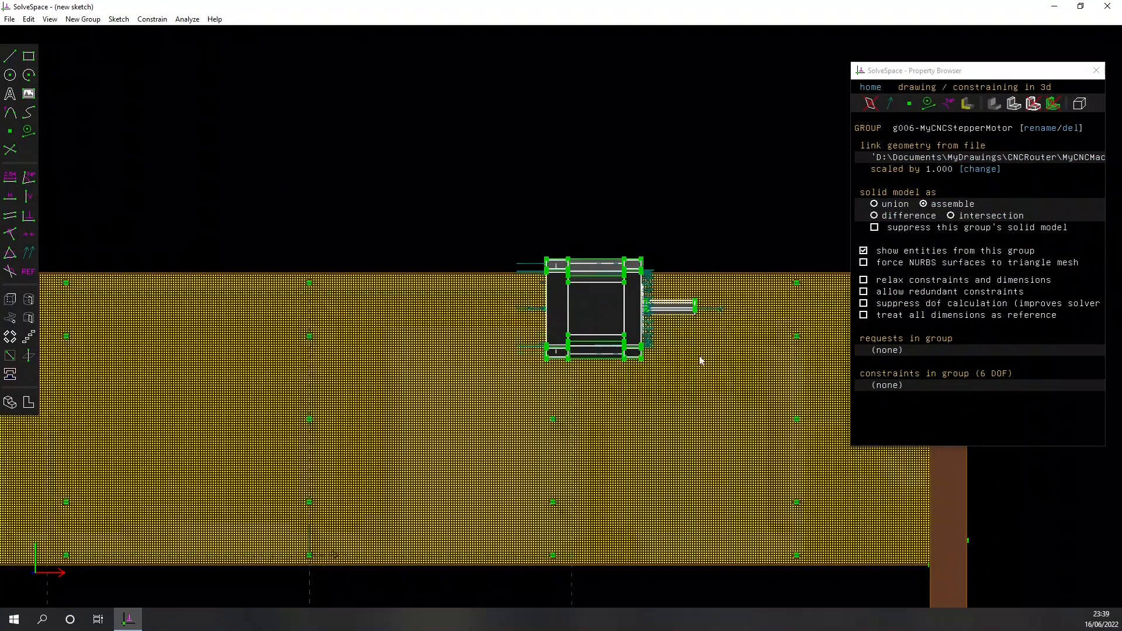
{"action": "scroll", "coordinate": [705, 351], "scroll_direction": "down", "scroll_amount": 1}
{"action": "left_click", "coordinate": [722, 318]}
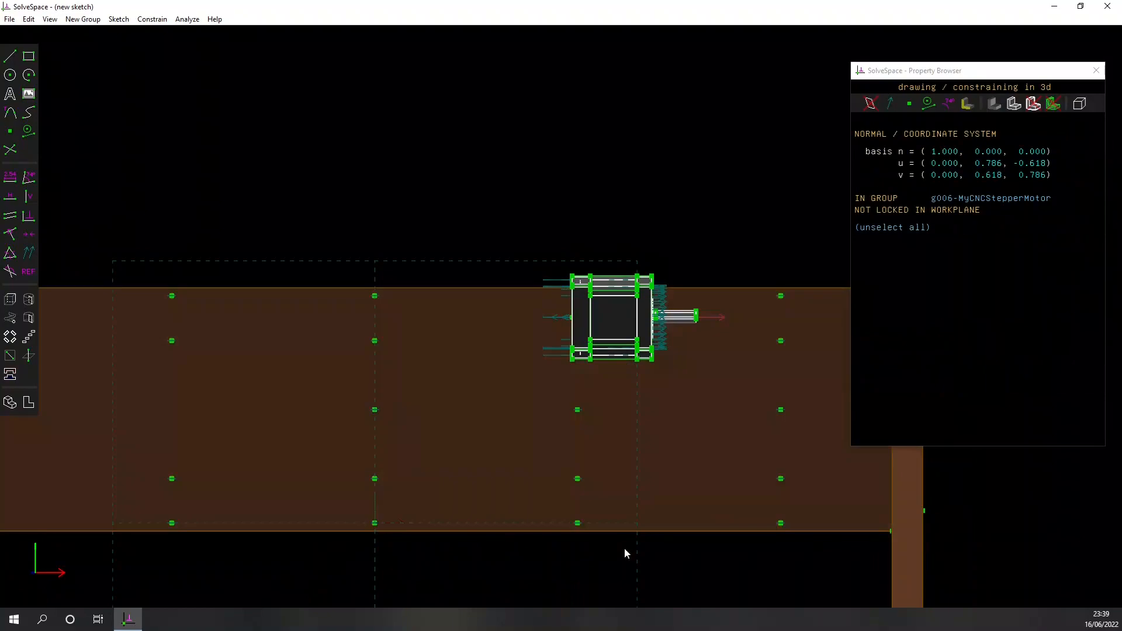
{"action": "right_click_drag", "start_coordinate": [598, 560], "coordinate": [631, 460]}
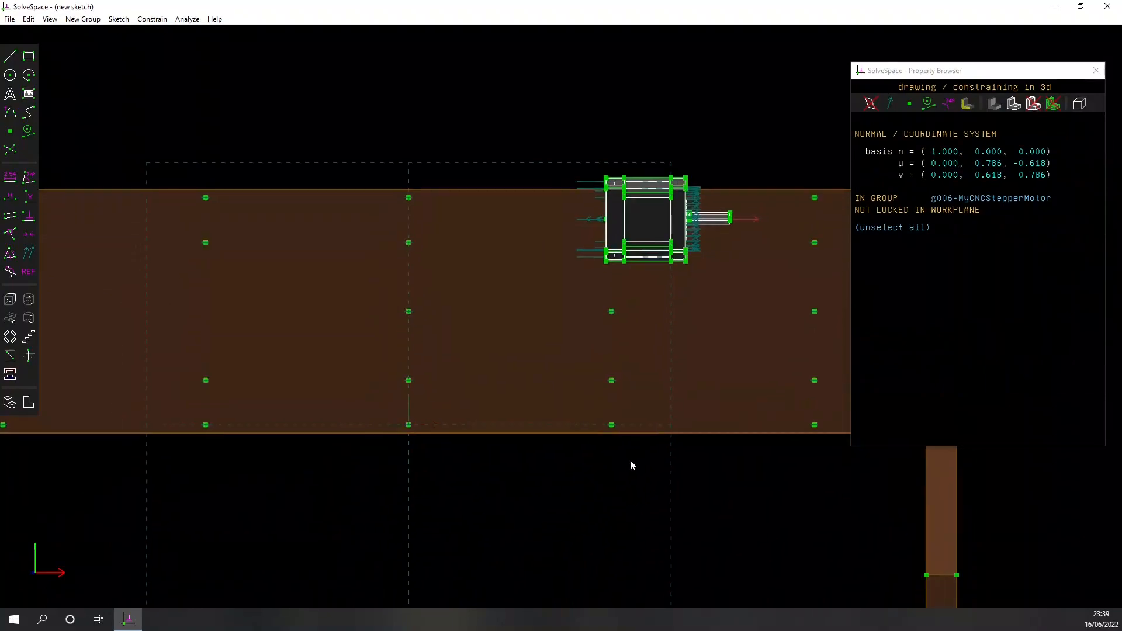
{"action": "left_click", "coordinate": [569, 154]}
Constrain the normal of the stepper motor's upper rear-face hole to the same orientation as the X axis normal
{"action": "middle_click_drag", "start_coordinate": [478, 140], "coordinate": [603, 169]}
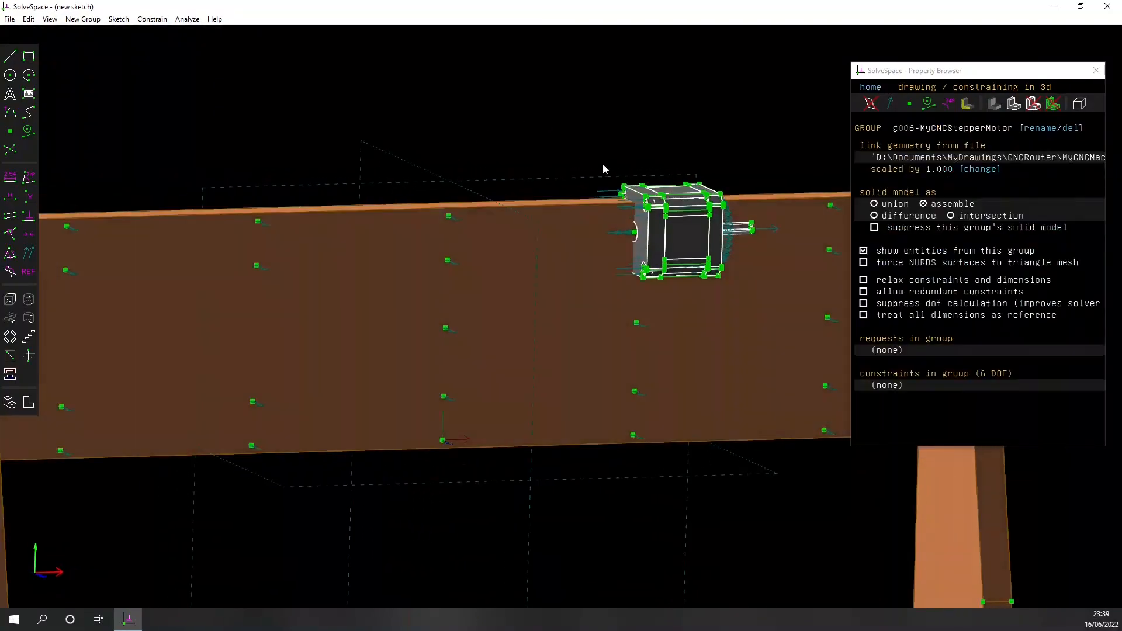
{"action": "scroll", "coordinate": [643, 234], "scroll_direction": "up", "scroll_amount": 5}
{"action": "left_click", "coordinate": [636, 232]}
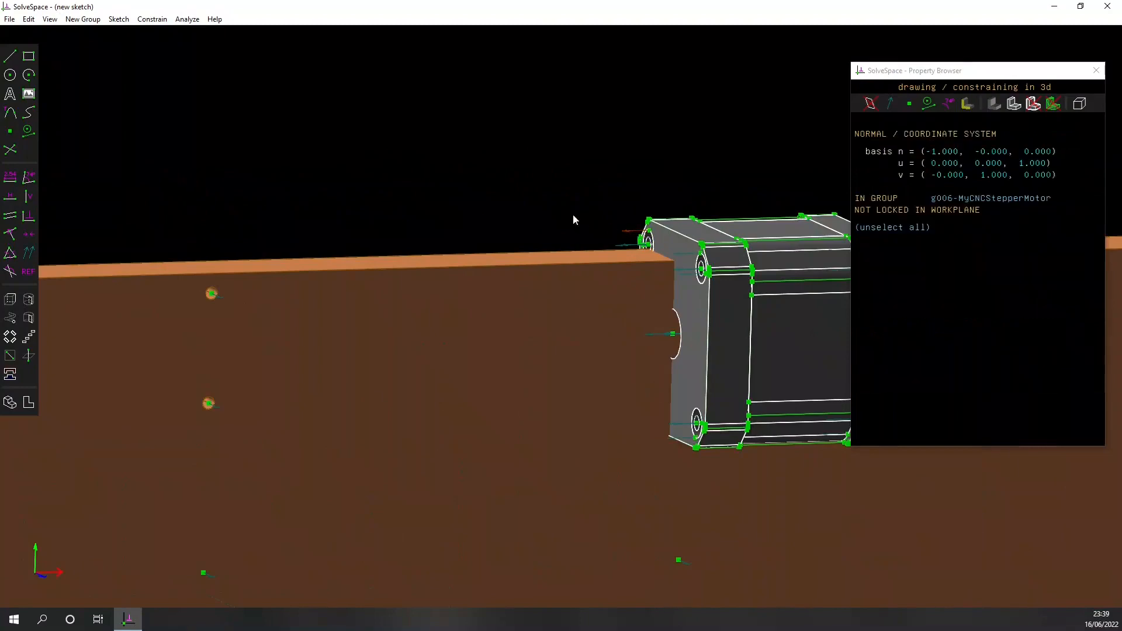
{"action": "scroll", "coordinate": [554, 219], "scroll_direction": "down", "scroll_amount": 5}
{"action": "middle_click_drag", "start_coordinate": [606, 380], "coordinate": [594, 349]}
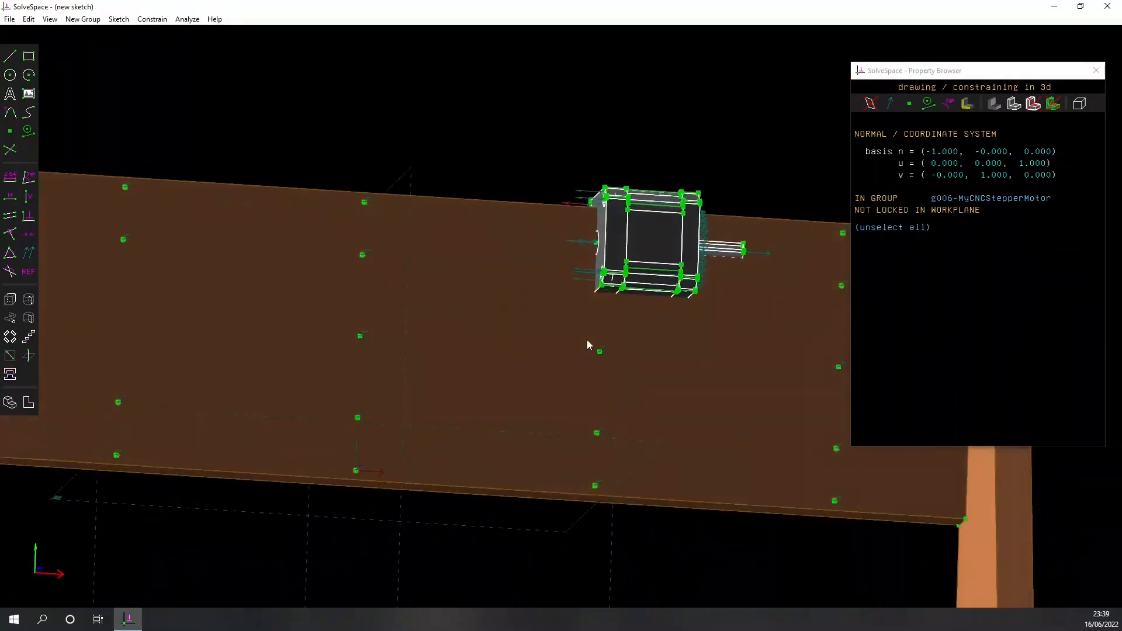
{"action": "scroll", "coordinate": [587, 428], "scroll_direction": "down", "scroll_amount": 5}
{"action": "middle_click_drag", "start_coordinate": [650, 483], "coordinate": [759, 376]}
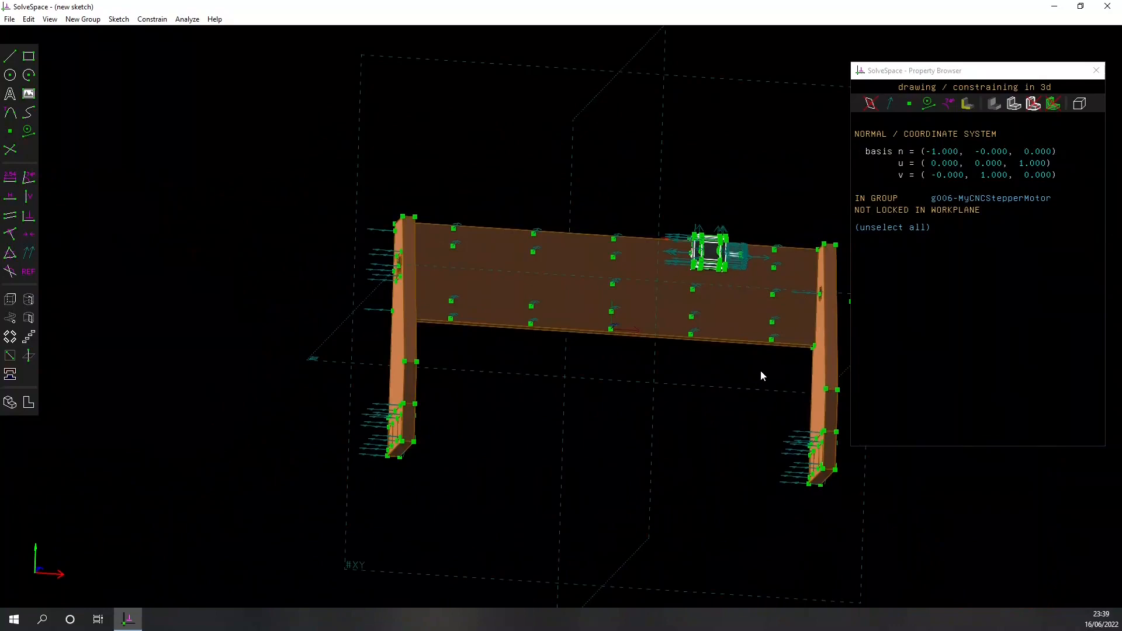
{"action": "key", "text": "F2"}
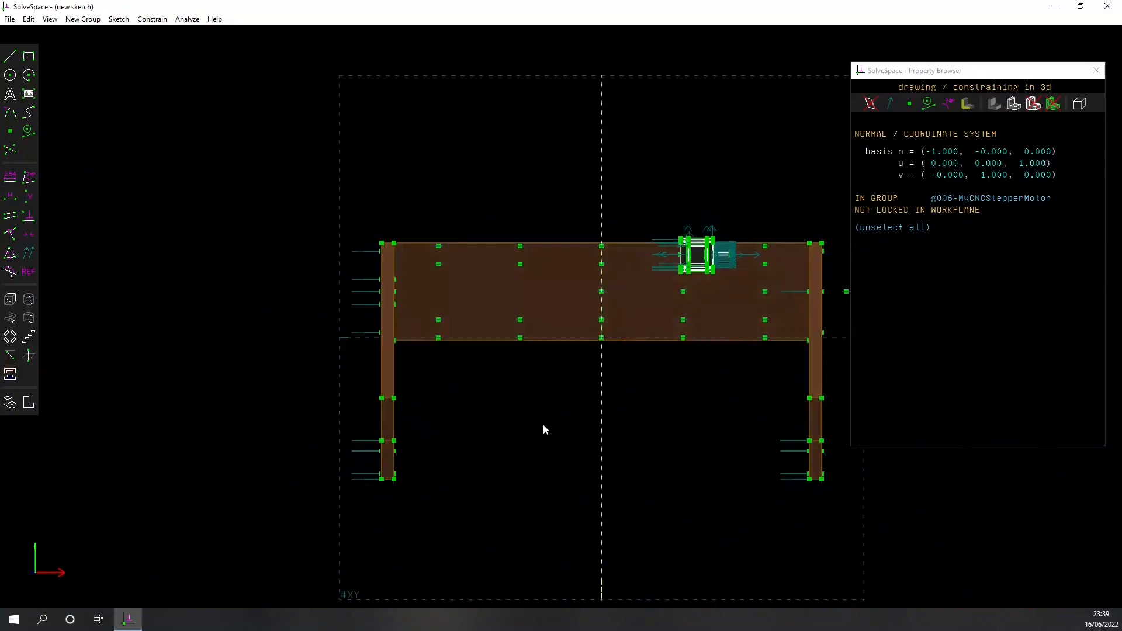
{"action": "left_click", "coordinate": [55, 574]}
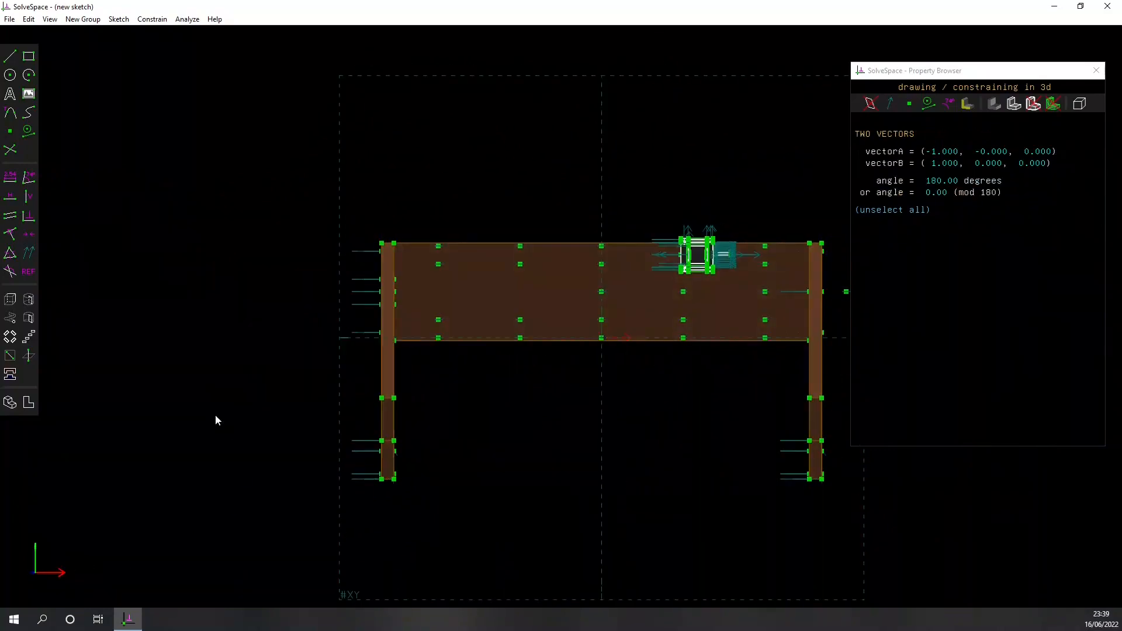
{"action": "left_click", "coordinate": [36, 252]}
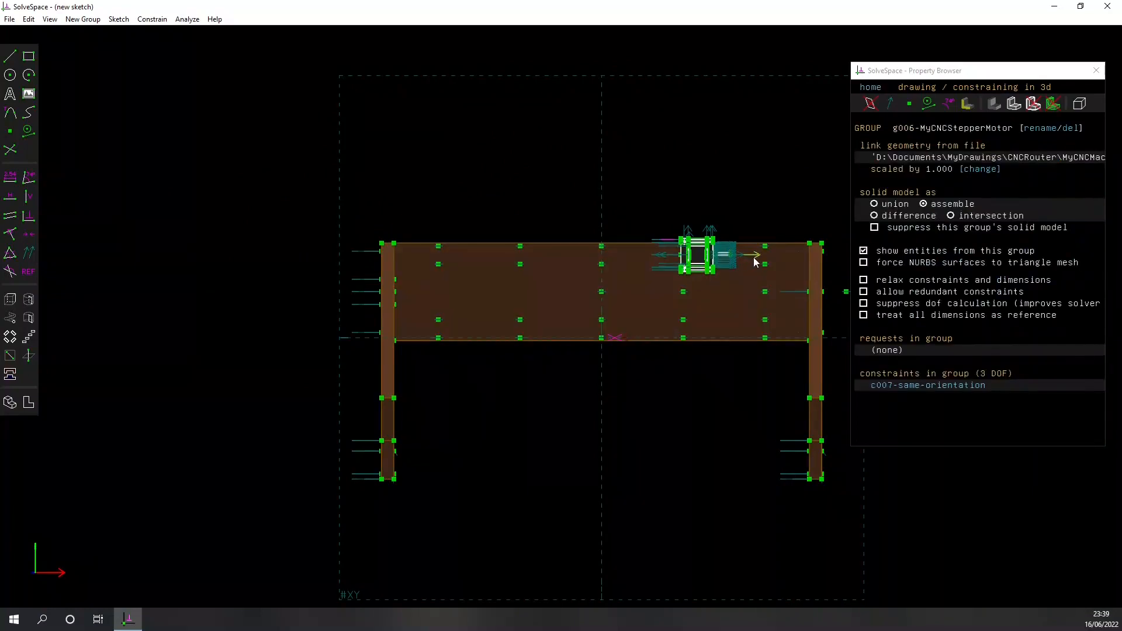
Move the stepper motor in the negative X direction until it lies outside the left gantry plate
{"action": "middle_click_drag", "start_coordinate": [678, 205], "coordinate": [673, 274]}
{"action": "middle_click_drag", "start_coordinate": [717, 463], "coordinate": [721, 426]}
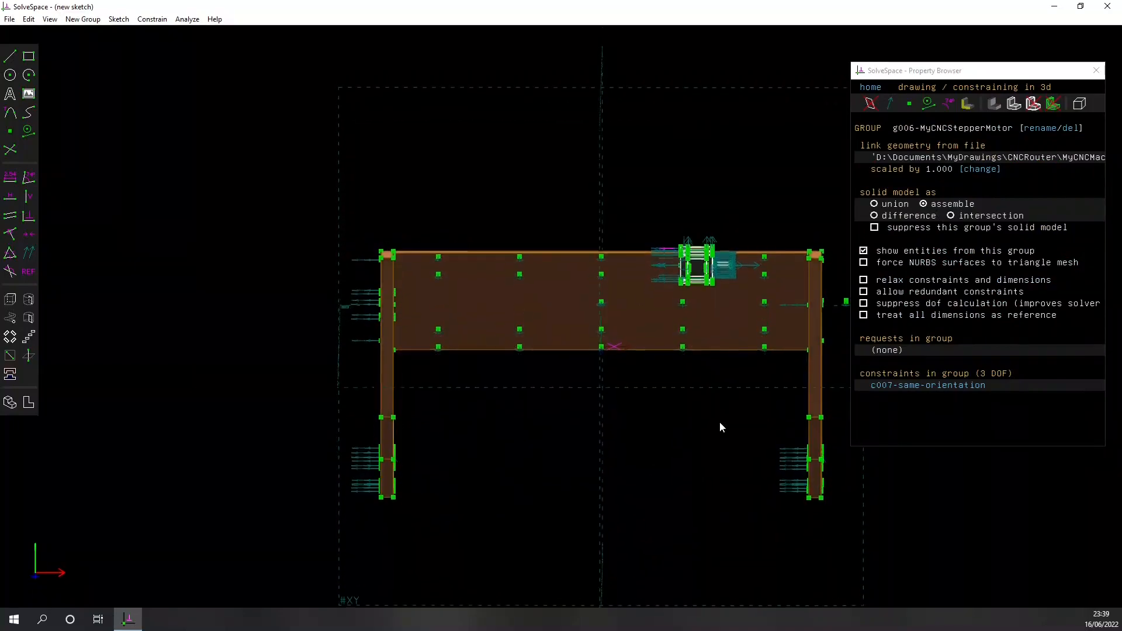
{"action": "scroll", "coordinate": [681, 275], "scroll_direction": "up", "scroll_amount": 4}
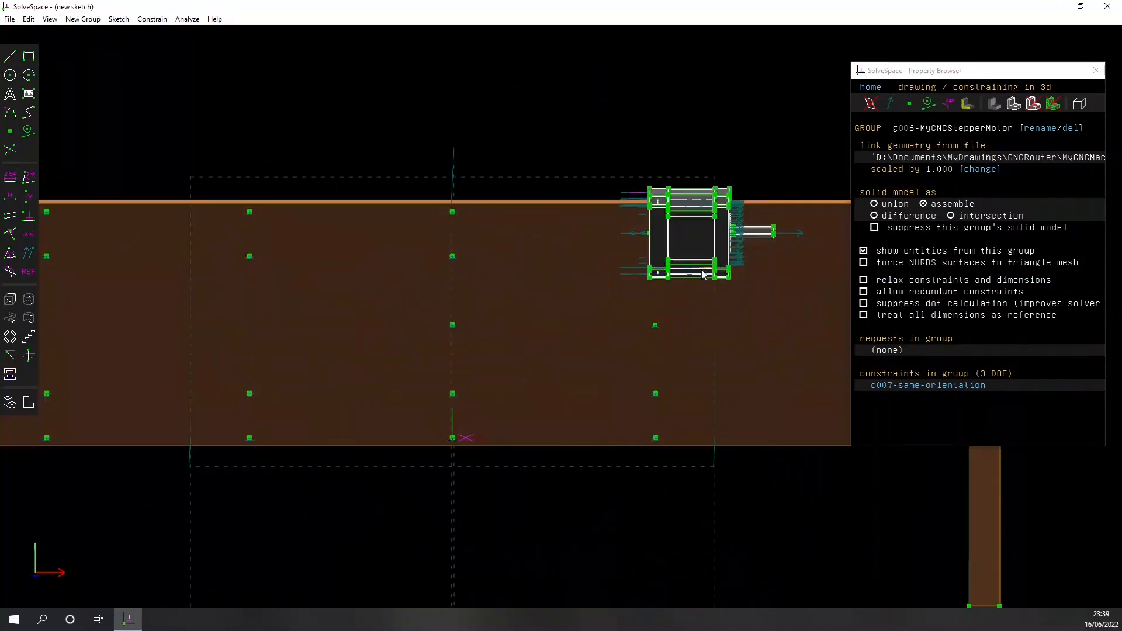
{"action": "left_click_drag", "start_coordinate": [671, 262], "coordinate": [265, 278]}
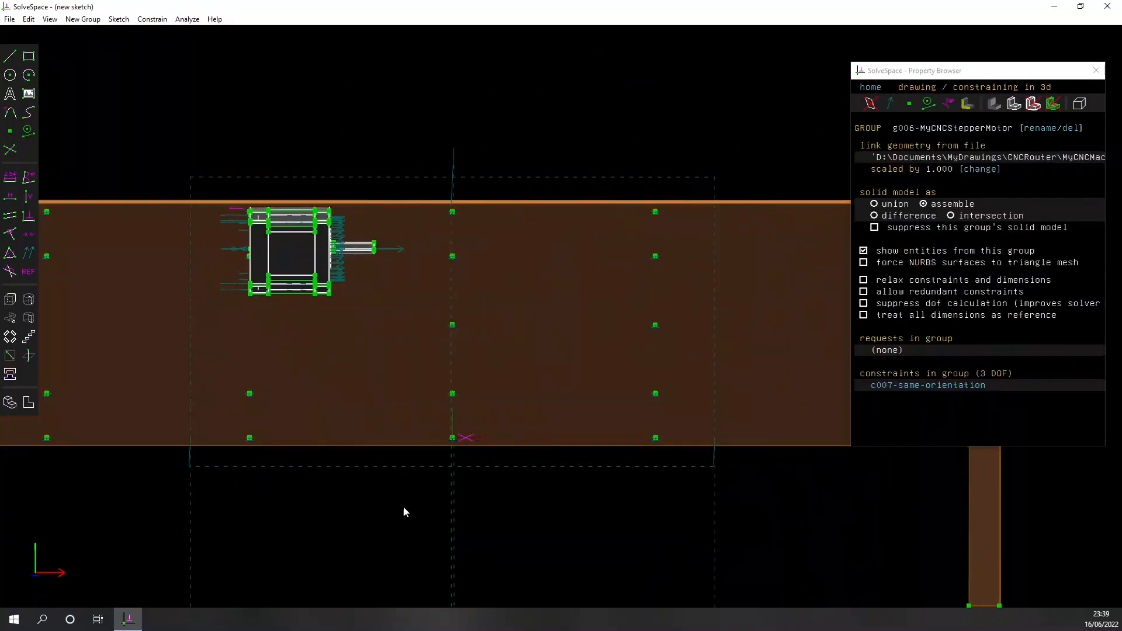
{"action": "scroll", "coordinate": [402, 506], "scroll_direction": "down", "scroll_amount": 2}
{"action": "right_click_drag", "start_coordinate": [376, 545], "coordinate": [643, 434]}
{"action": "left_click", "coordinate": [557, 246]}
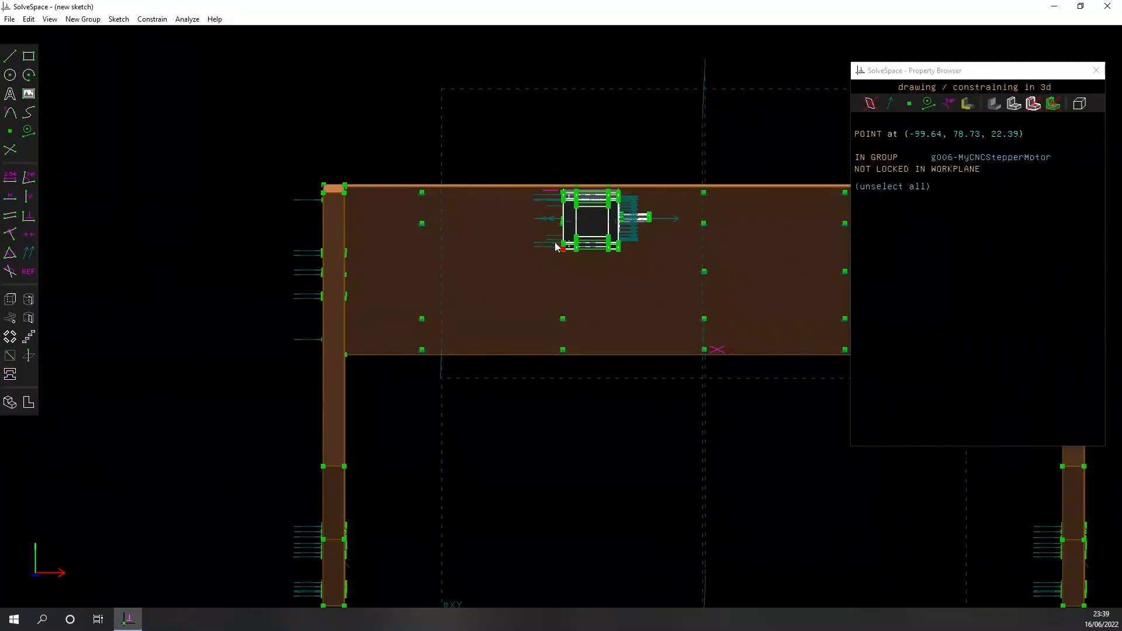
{"action": "left_click_drag", "start_coordinate": [321, 265], "coordinate": [174, 266]}
Make the stepper motor's upper front mounting-hole center coincident with the matching upper hole around the large opening on the left gantry plate's outer face
{"action": "middle_click_drag", "start_coordinate": [578, 521], "coordinate": [486, 484]}
{"action": "scroll", "coordinate": [218, 273], "scroll_direction": "up", "scroll_amount": 5}
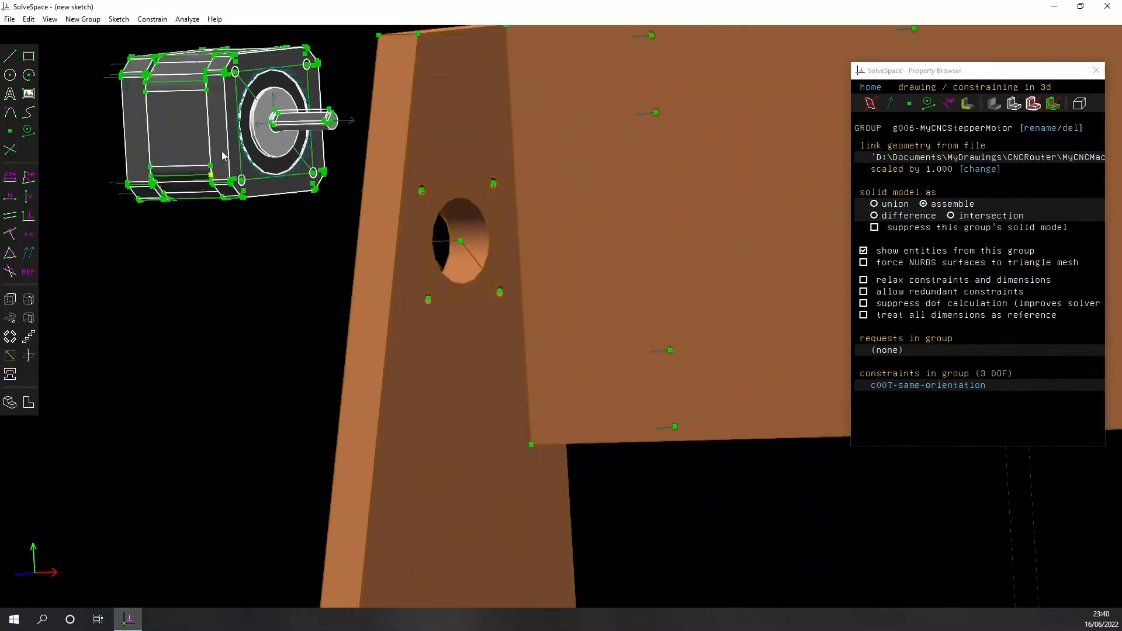
{"action": "scroll", "coordinate": [237, 76], "scroll_direction": "up", "scroll_amount": 3}
{"action": "left_click", "coordinate": [232, 65]}
{"action": "middle_click_drag", "start_coordinate": [233, 66], "coordinate": [353, 281]}
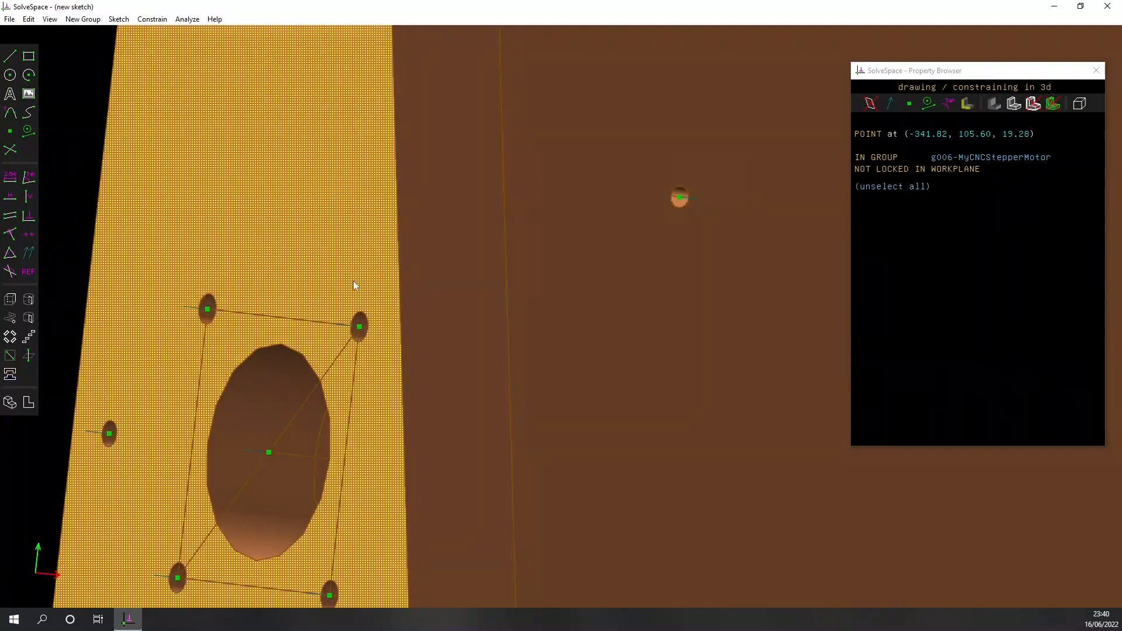
{"action": "left_click", "coordinate": [359, 328]}
{"action": "scroll", "coordinate": [361, 331], "scroll_direction": "down", "scroll_amount": 6}
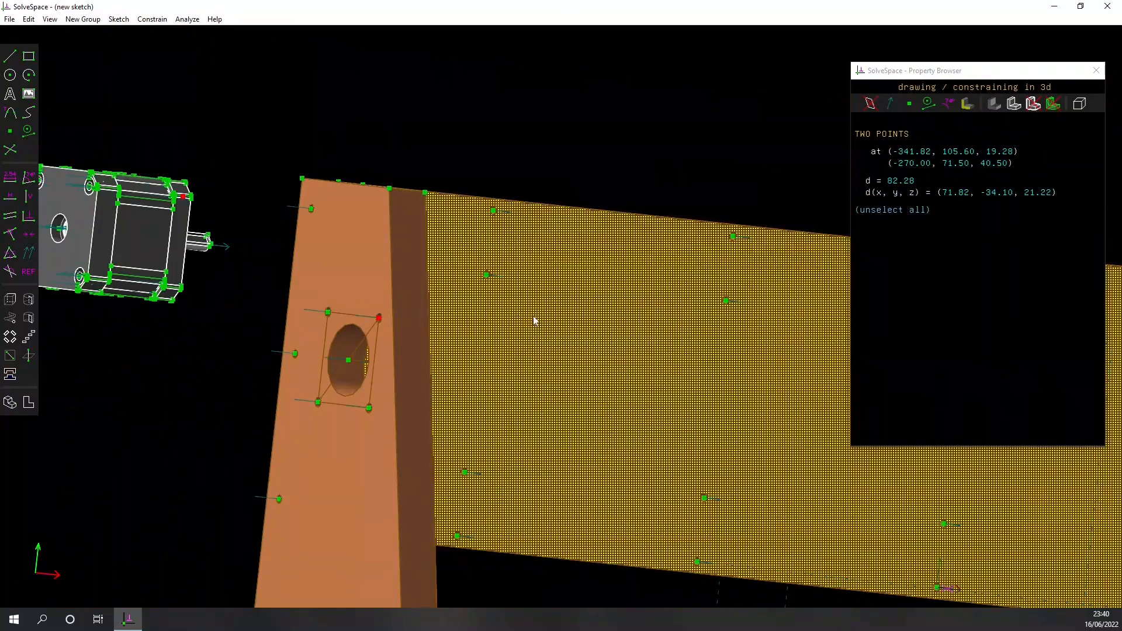
{"action": "middle_click_drag", "start_coordinate": [191, 414], "coordinate": [393, 298]}
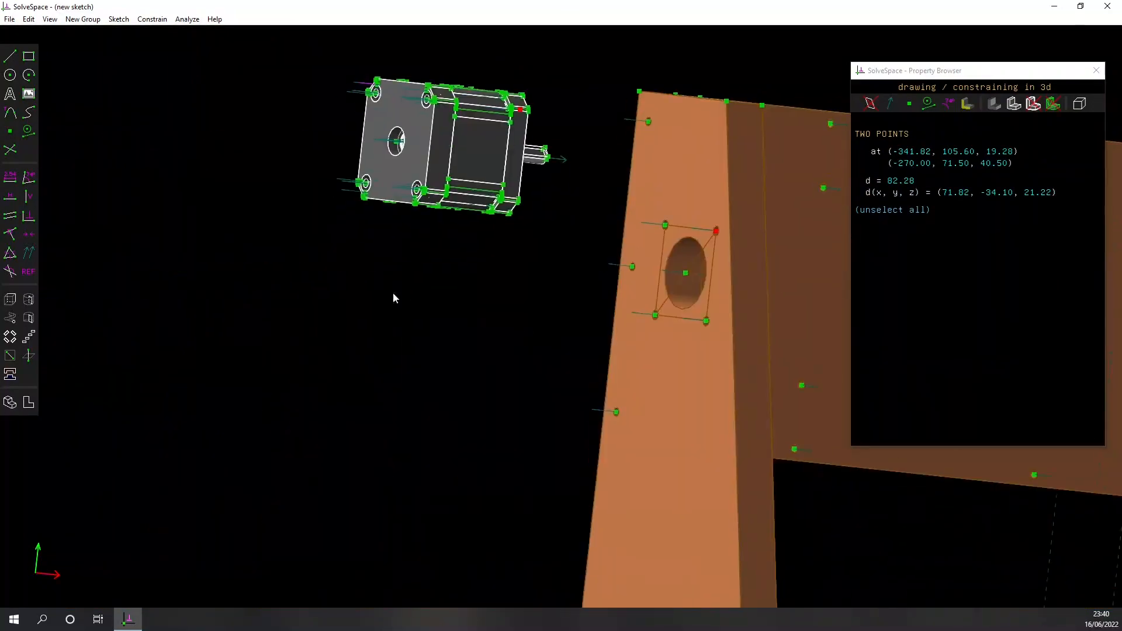
{"action": "left_click", "coordinate": [9, 234]}
Link the MyCNCFlexibleCoupling5mmx8mm.slvs part into the assembly as a new group
{"action": "middle_click_drag", "start_coordinate": [838, 552], "coordinate": [756, 496]}
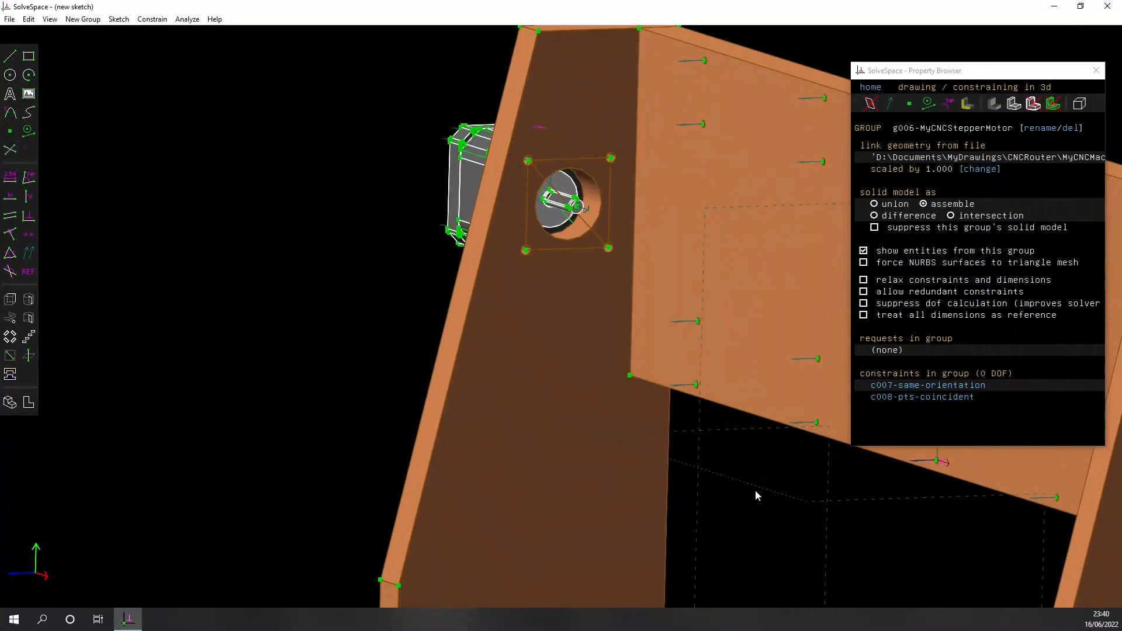
{"action": "middle_click_drag", "start_coordinate": [910, 553], "coordinate": [825, 551]}
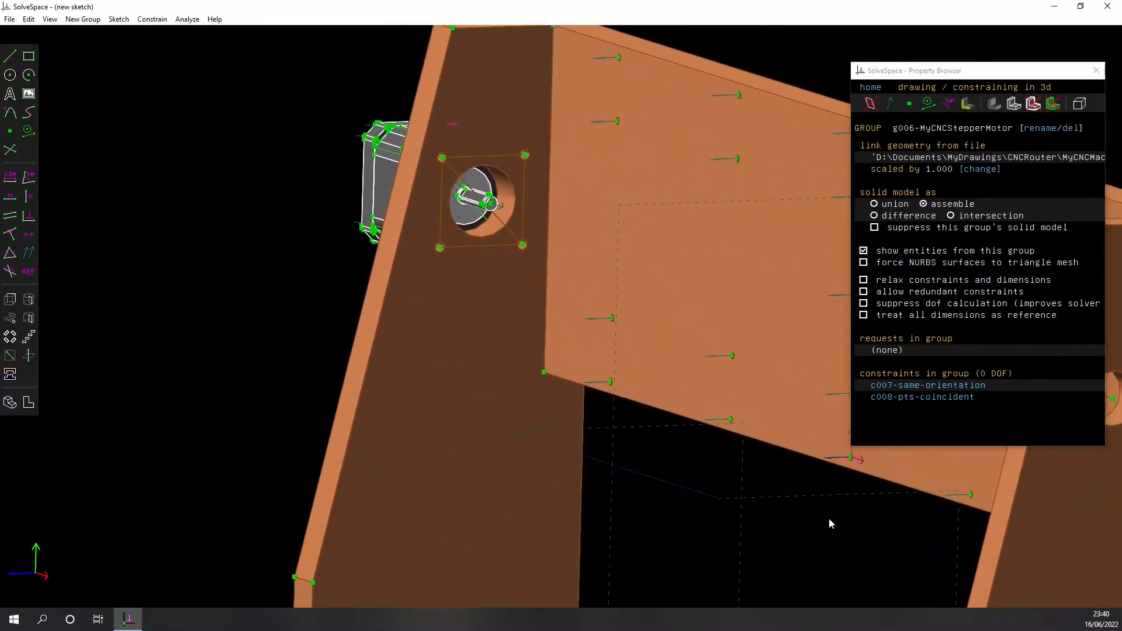
{"action": "left_click", "coordinate": [10, 374]}
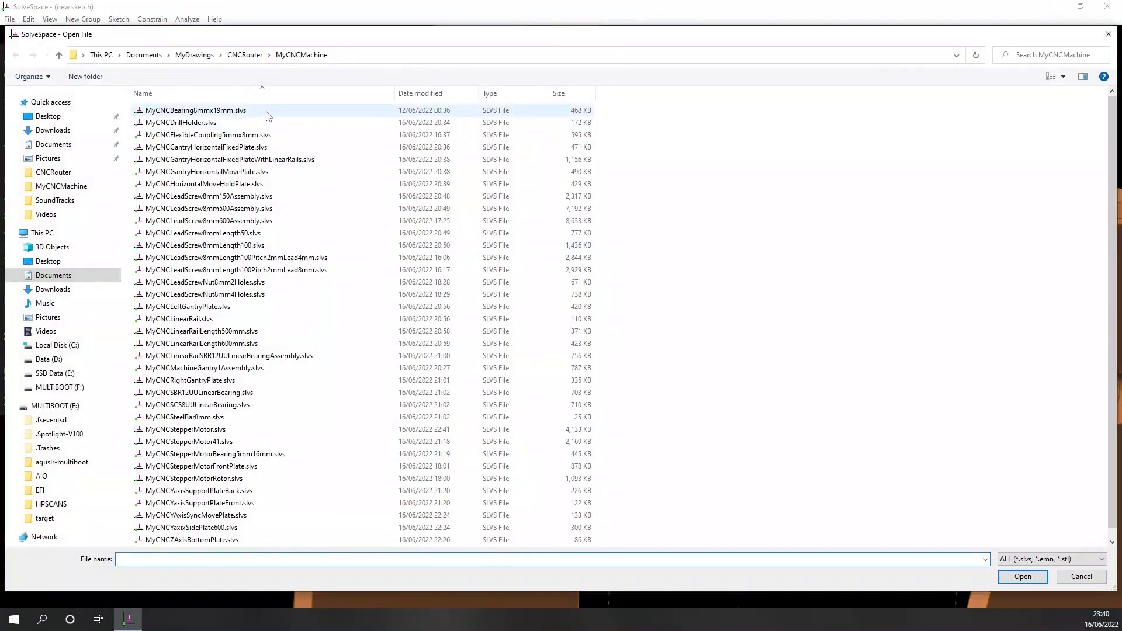
{"action": "left_click", "coordinate": [285, 136]}
{"action": "left_click", "coordinate": [1024, 580]}
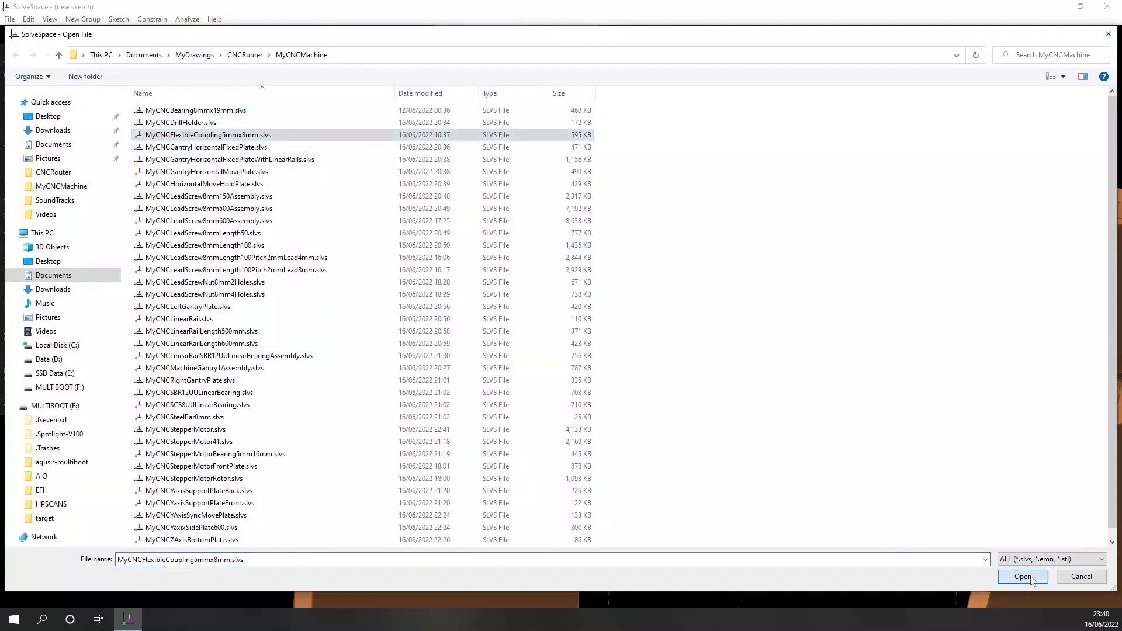
{"action": "right_click_drag", "start_coordinate": [793, 507], "coordinate": [564, 483]}
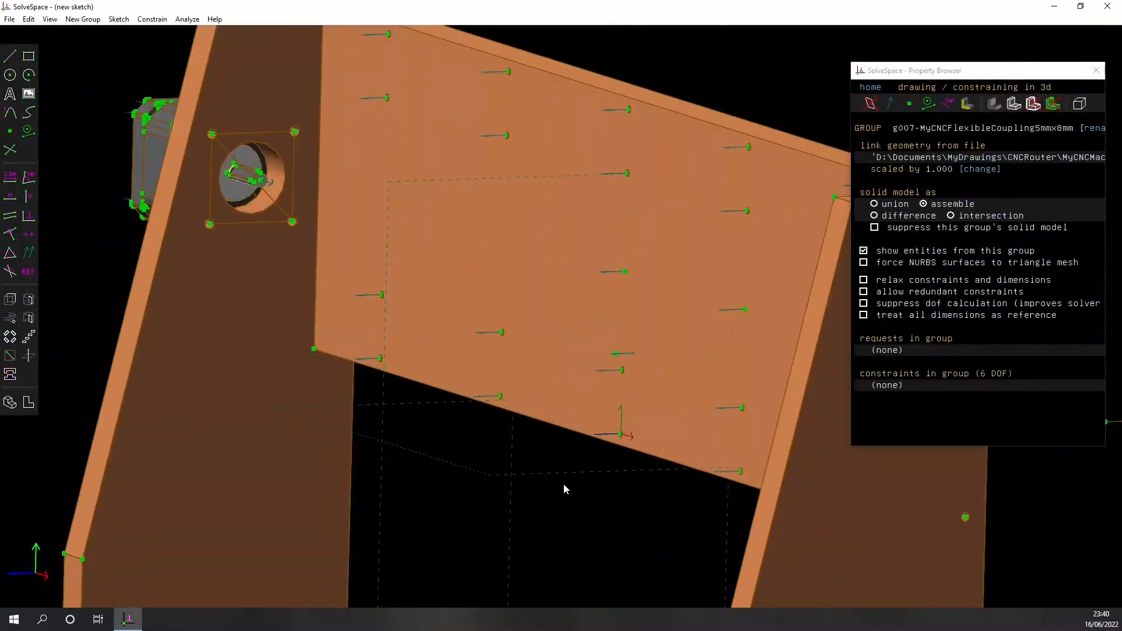
{"action": "scroll", "coordinate": [534, 518], "scroll_direction": "down", "scroll_amount": 5}
{"action": "middle_click_drag", "start_coordinate": [535, 530], "coordinate": [465, 486]}
{"action": "middle_click_drag", "start_coordinate": [416, 432], "coordinate": [385, 365]}
{"action": "scroll", "coordinate": [388, 370], "scroll_direction": "up", "scroll_amount": 5}
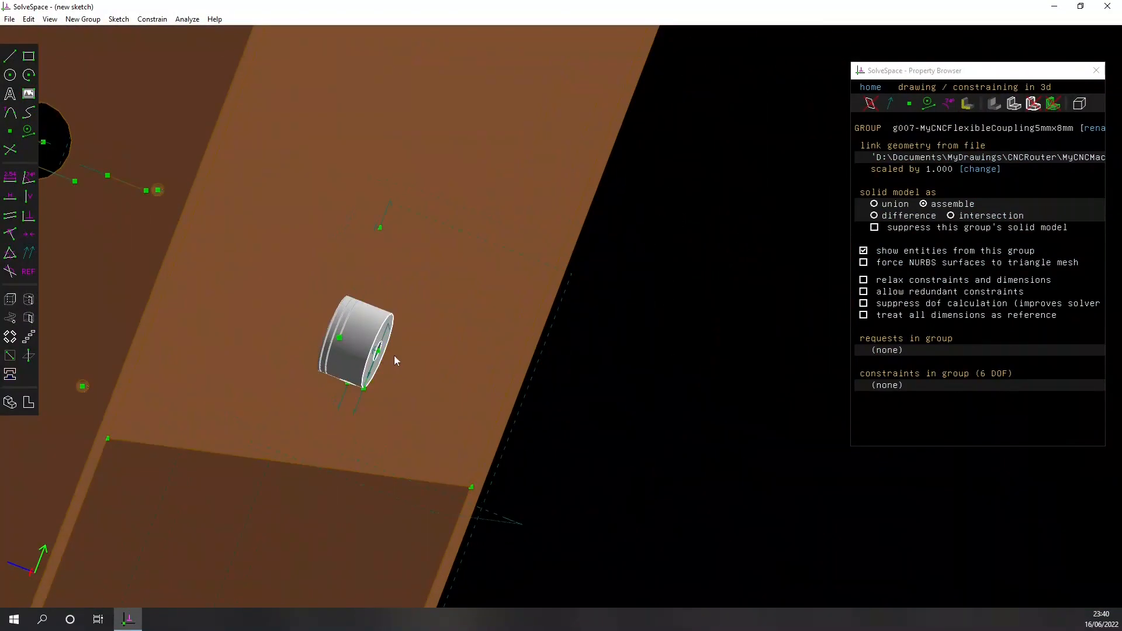
Move the flexible coupling away from its initial spot to an open area in front of the horizontal gantry plate
{"action": "left_click_drag", "start_coordinate": [380, 354], "coordinate": [537, 375]}
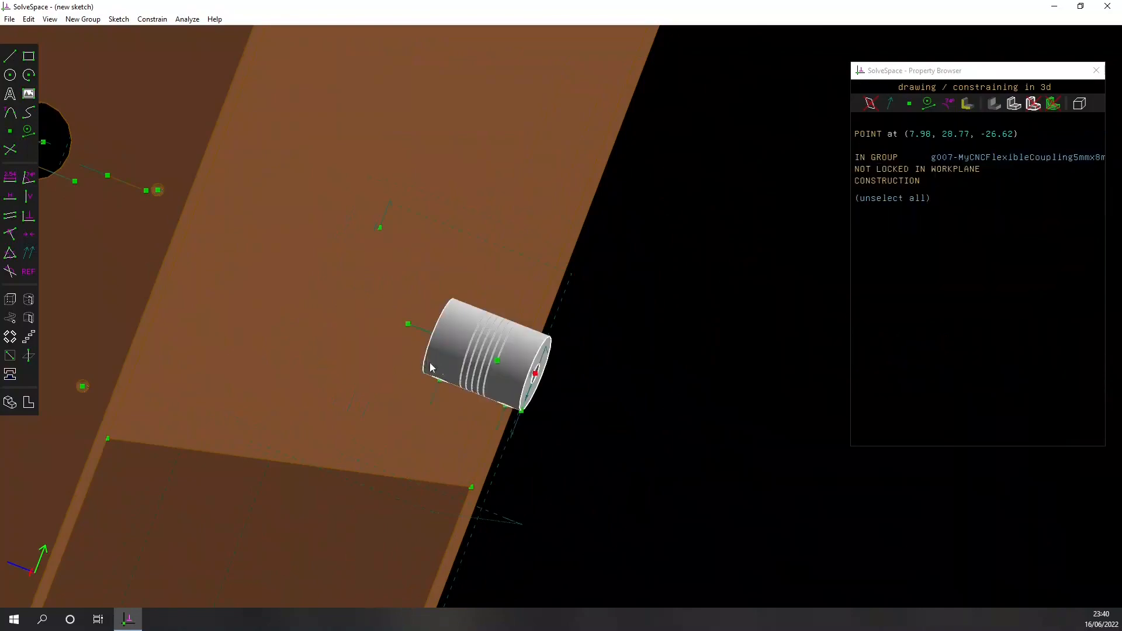
{"action": "left_click_drag", "start_coordinate": [266, 305], "coordinate": [158, 233]}
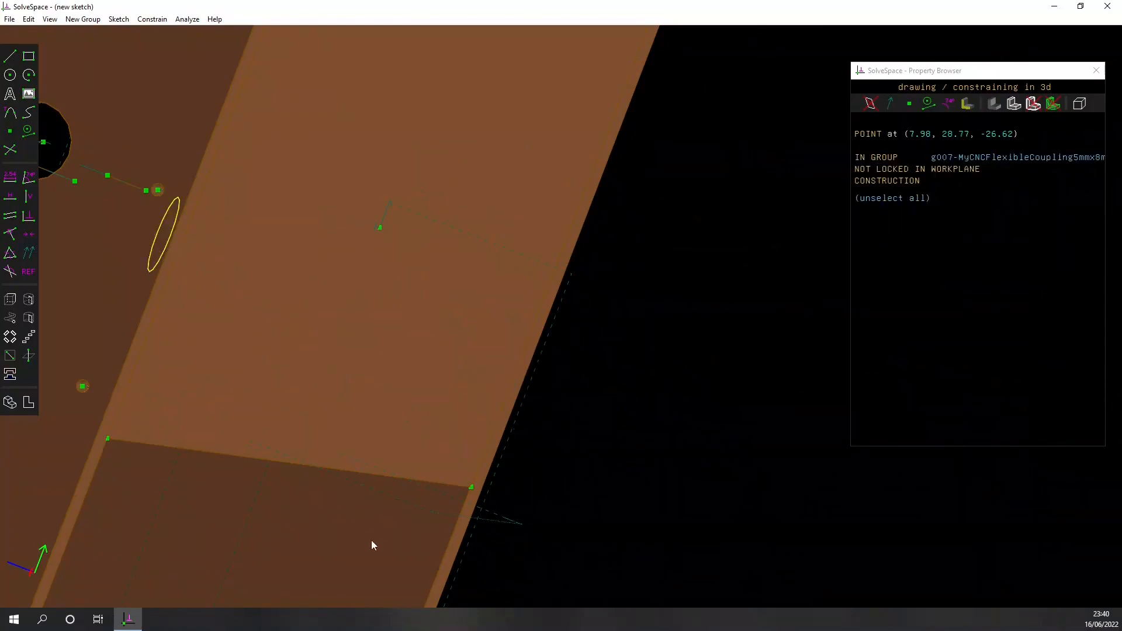
{"action": "scroll", "coordinate": [366, 555], "scroll_direction": "down", "scroll_amount": 6}
{"action": "middle_click_drag", "start_coordinate": [337, 552], "coordinate": [599, 528]}
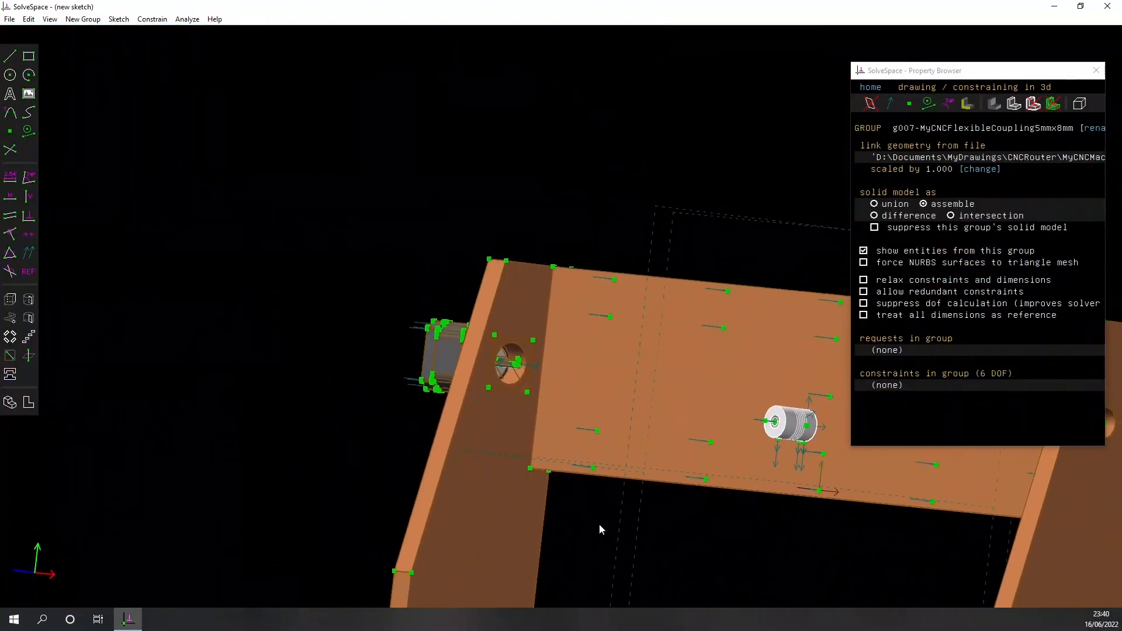
Examine the stepper motor shaft through the gantry plate's hole and compare it with the coupling's end bore
{"action": "scroll", "coordinate": [519, 371], "scroll_direction": "up", "scroll_amount": 6}
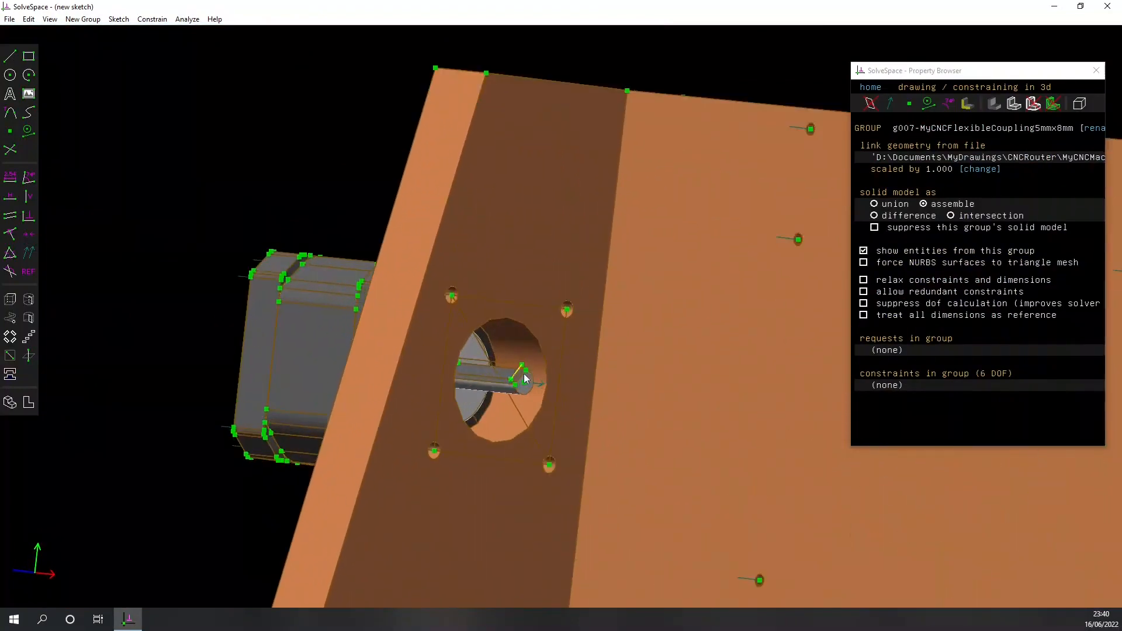
{"action": "right_click_drag", "start_coordinate": [527, 375], "coordinate": [490, 316]}
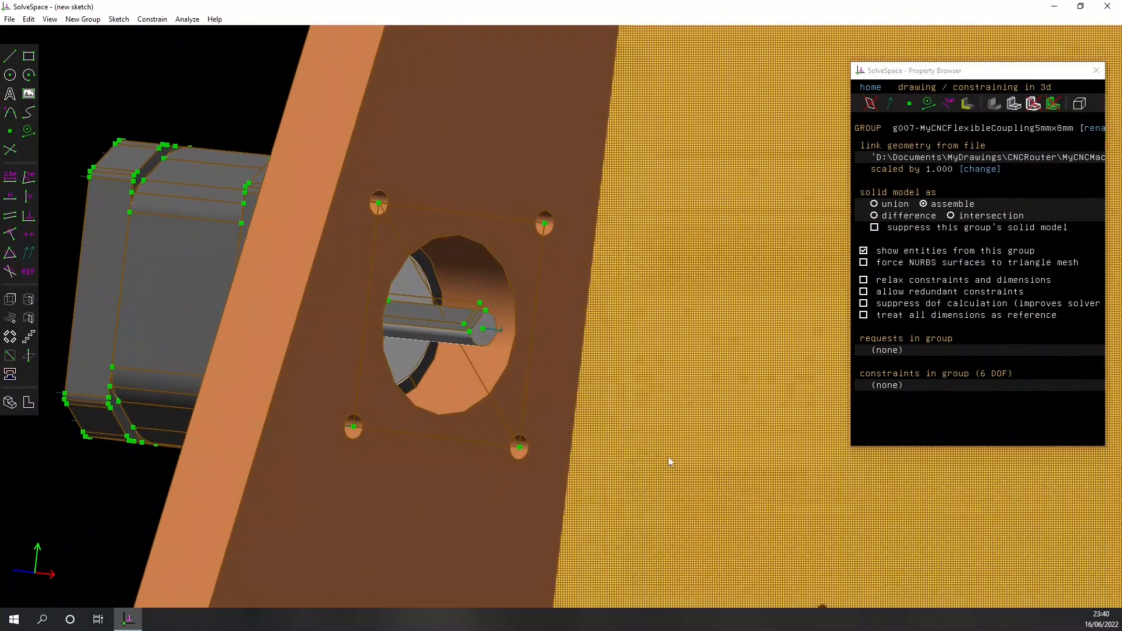
{"action": "scroll", "coordinate": [651, 420], "scroll_direction": "down", "scroll_amount": 3}
{"action": "right_click_drag", "start_coordinate": [693, 467], "coordinate": [507, 359]}
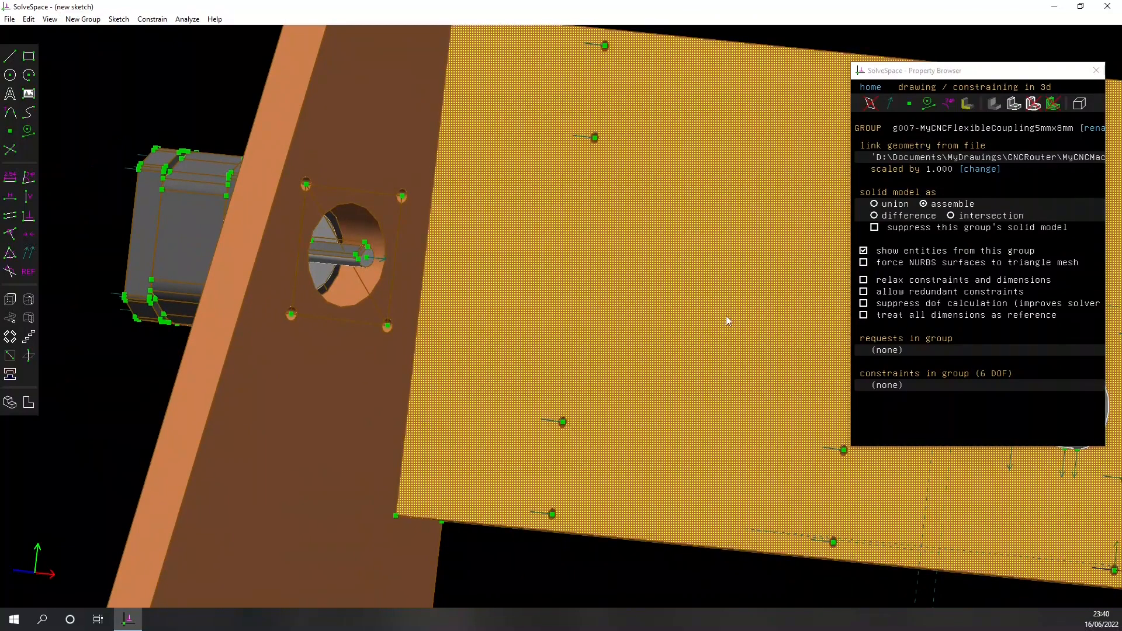
{"action": "right_click_drag", "start_coordinate": [768, 481], "coordinate": [371, 333]}
{"action": "scroll", "coordinate": [609, 268], "scroll_direction": "up", "scroll_amount": 1}
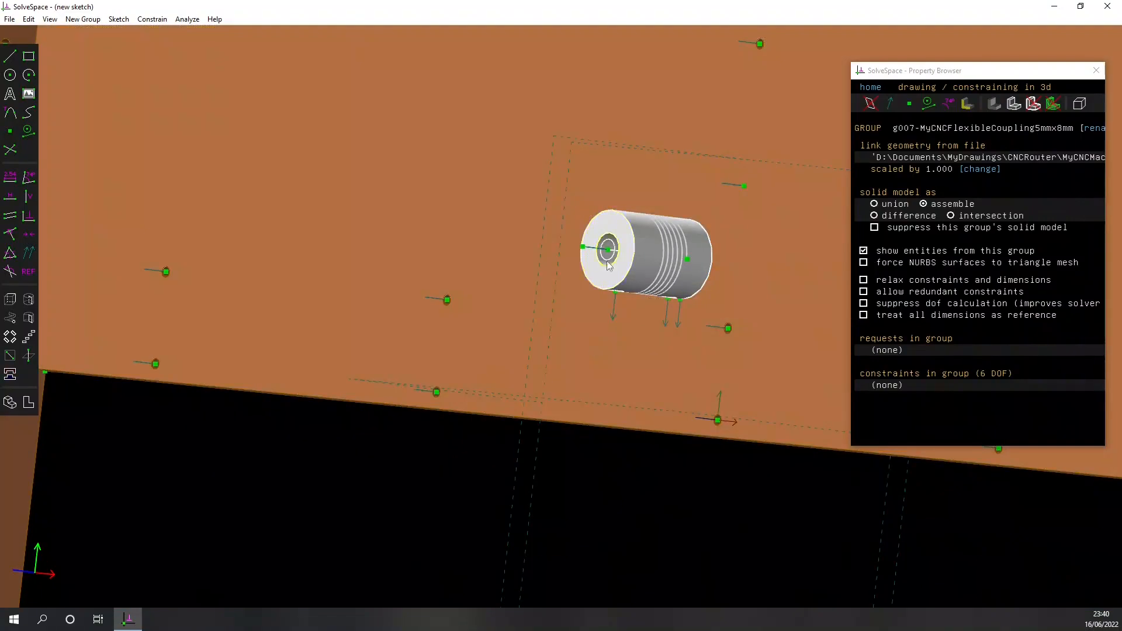
{"action": "scroll", "coordinate": [609, 267], "scroll_direction": "up", "scroll_amount": 2}
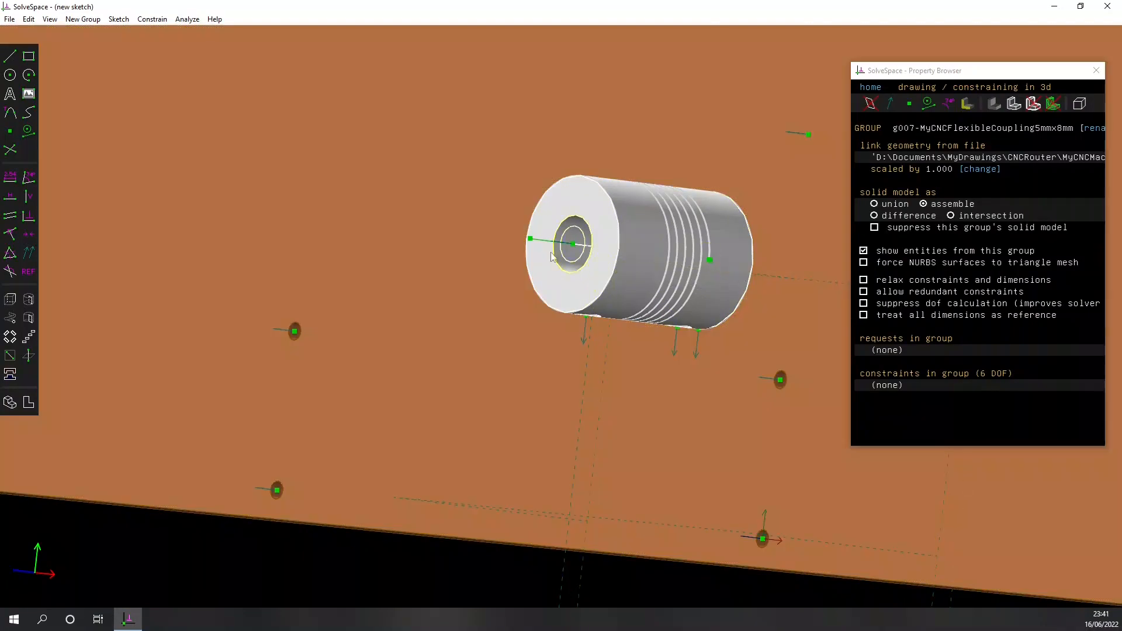
Reposition the coupling on the horizontal plate and rotate it until its opposite end faces the stepper motor
{"action": "left_click", "coordinate": [527, 240]}
{"action": "left_click_drag", "start_coordinate": [494, 237], "coordinate": [376, 237]}
{"action": "left_click_drag", "start_coordinate": [390, 386], "coordinate": [388, 385]}
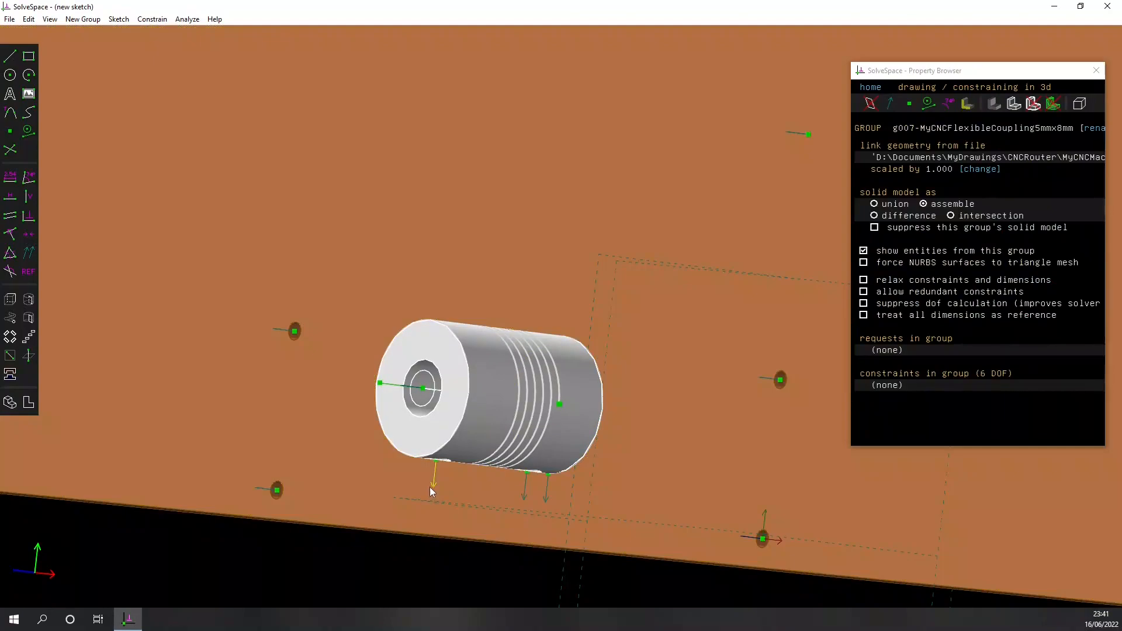
{"action": "left_click_drag", "start_coordinate": [430, 486], "coordinate": [230, 458]}
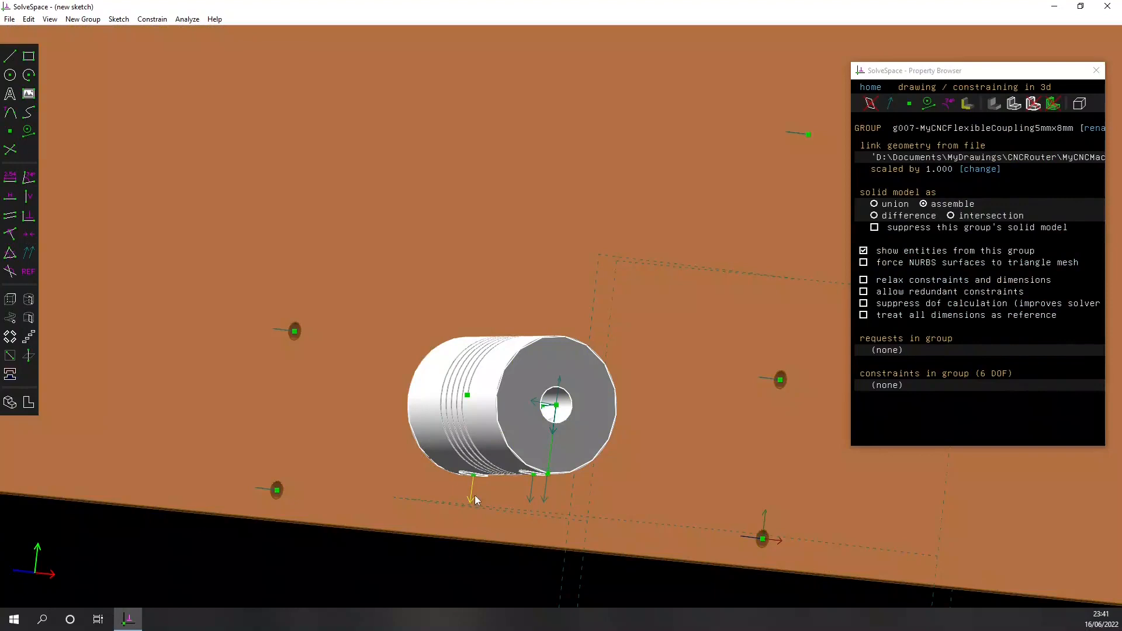
{"action": "left_click", "coordinate": [473, 495]}
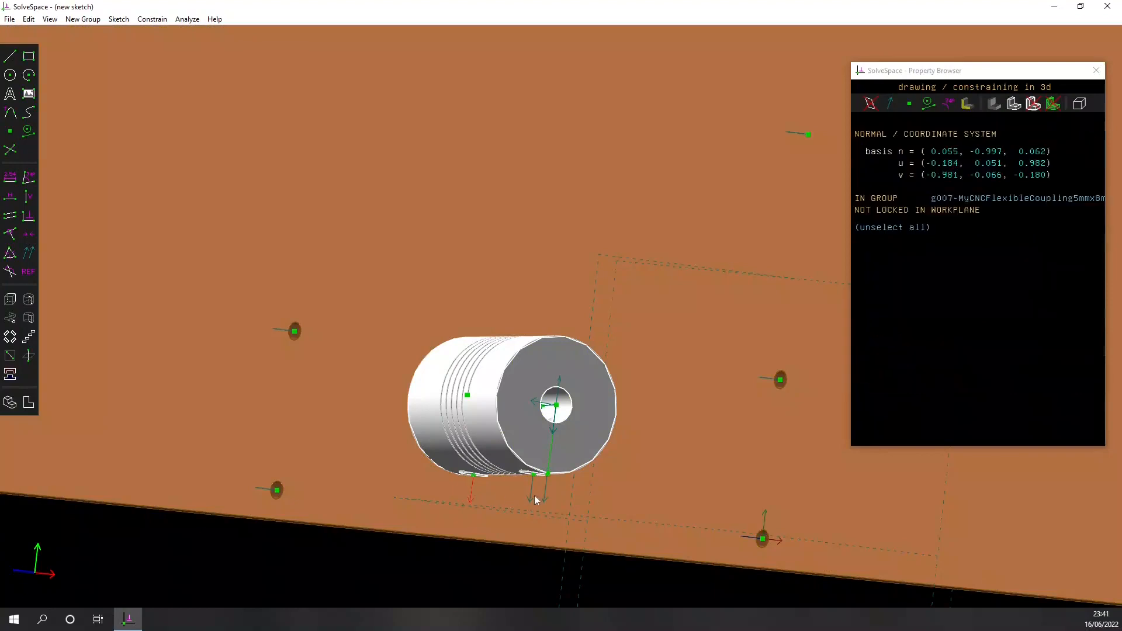
{"action": "left_click_drag", "start_coordinate": [576, 496], "coordinate": [251, 454]}
{"action": "right_click_drag", "start_coordinate": [460, 519], "coordinate": [554, 334]}
{"action": "scroll", "coordinate": [543, 416], "scroll_direction": "down", "scroll_amount": 5}
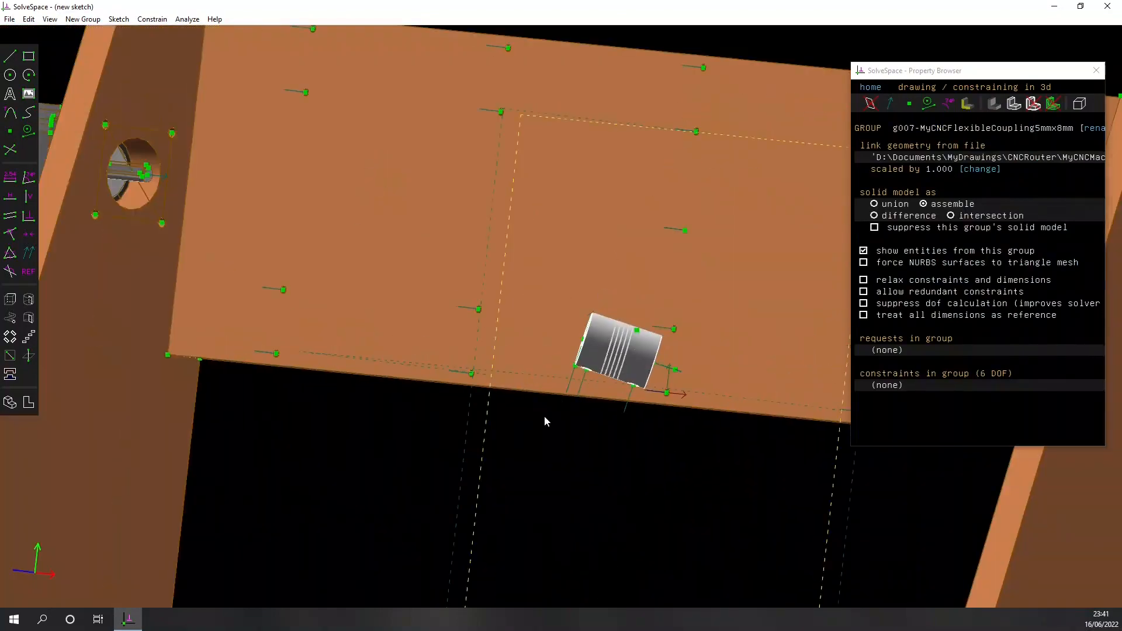
{"action": "right_click_drag", "start_coordinate": [559, 477], "coordinate": [636, 486]}
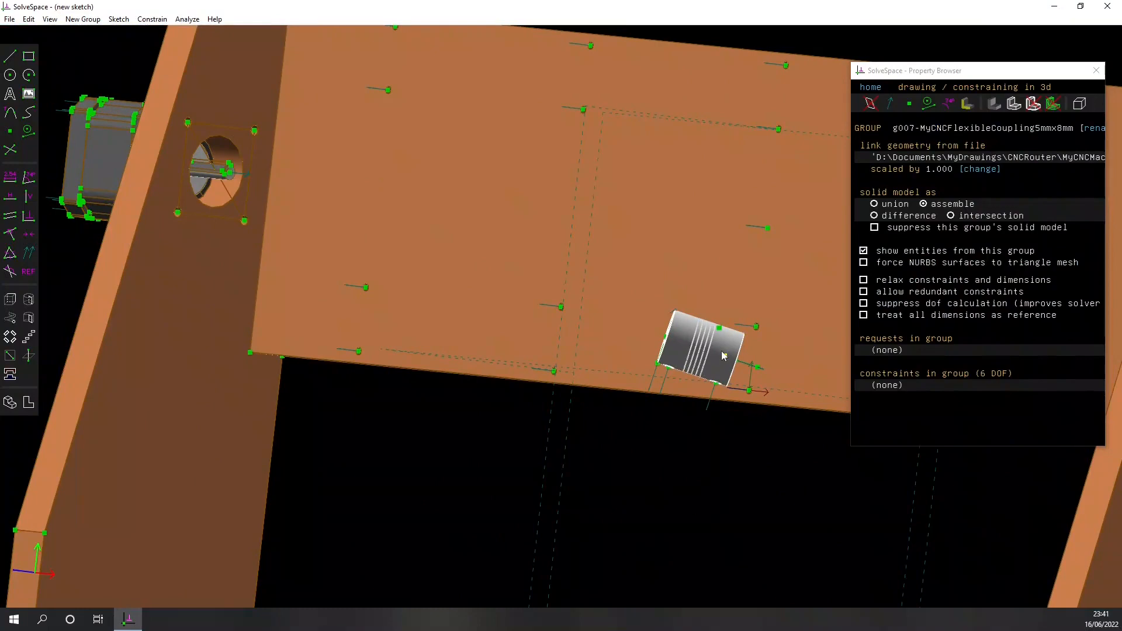
{"action": "left_click", "coordinate": [719, 328]}
{"action": "left_click_drag", "start_coordinate": [653, 294], "coordinate": [602, 242]}
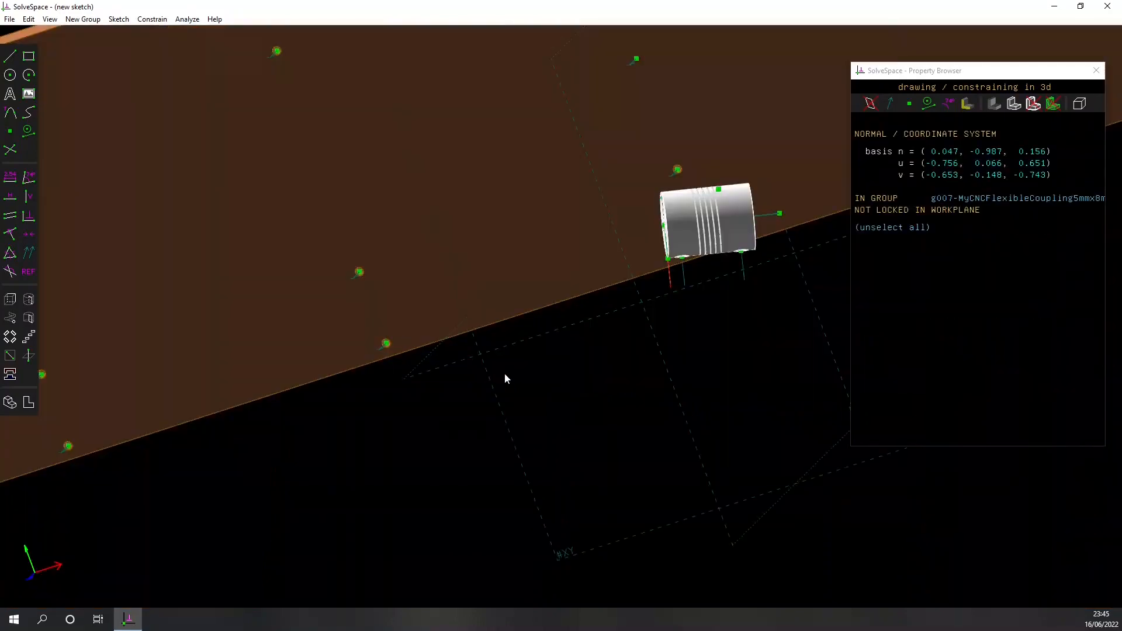
{"action": "key", "text": "Escape"}
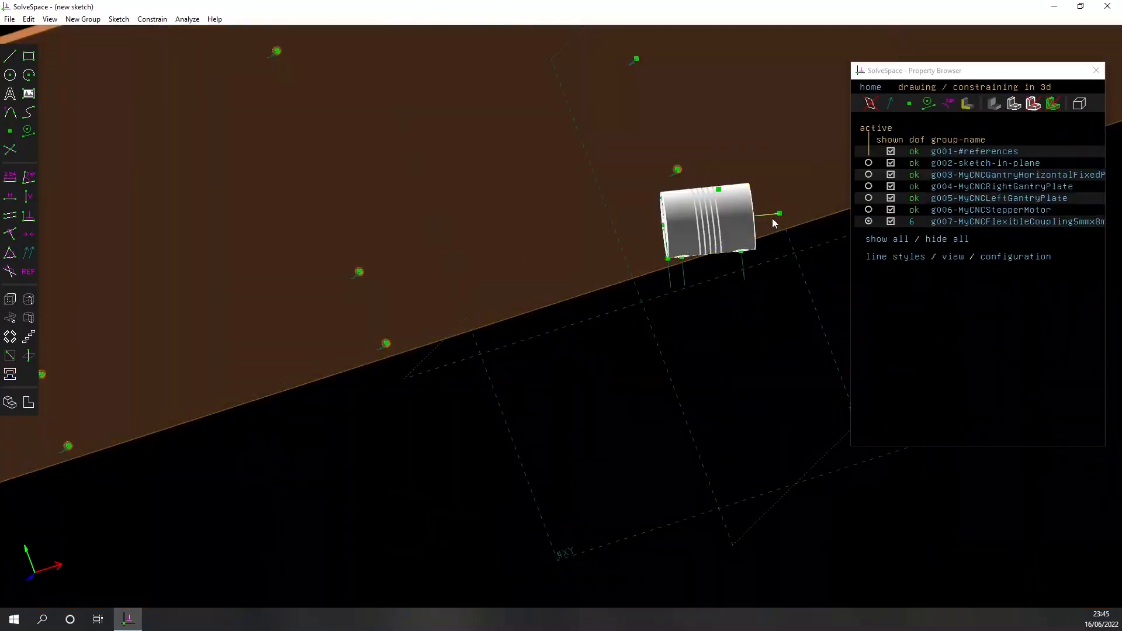
Constrain the centre point at the coupling's motor-side end onto the lengthwise line of the stepper motor shaft
{"action": "scroll", "coordinate": [664, 228], "scroll_direction": "up", "scroll_amount": 4}
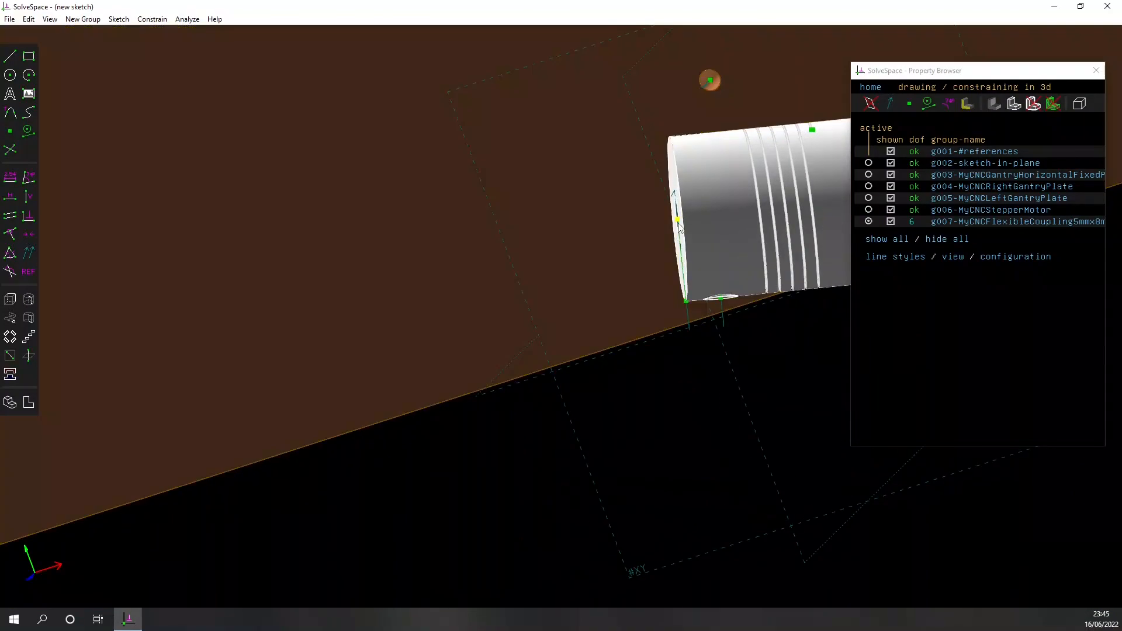
{"action": "left_click", "coordinate": [678, 221]}
{"action": "scroll", "coordinate": [443, 300], "scroll_direction": "down", "scroll_amount": 7}
{"action": "right_click_drag", "start_coordinate": [298, 334], "coordinate": [726, 317]}
{"action": "scroll", "coordinate": [357, 353], "scroll_direction": "up", "scroll_amount": 4}
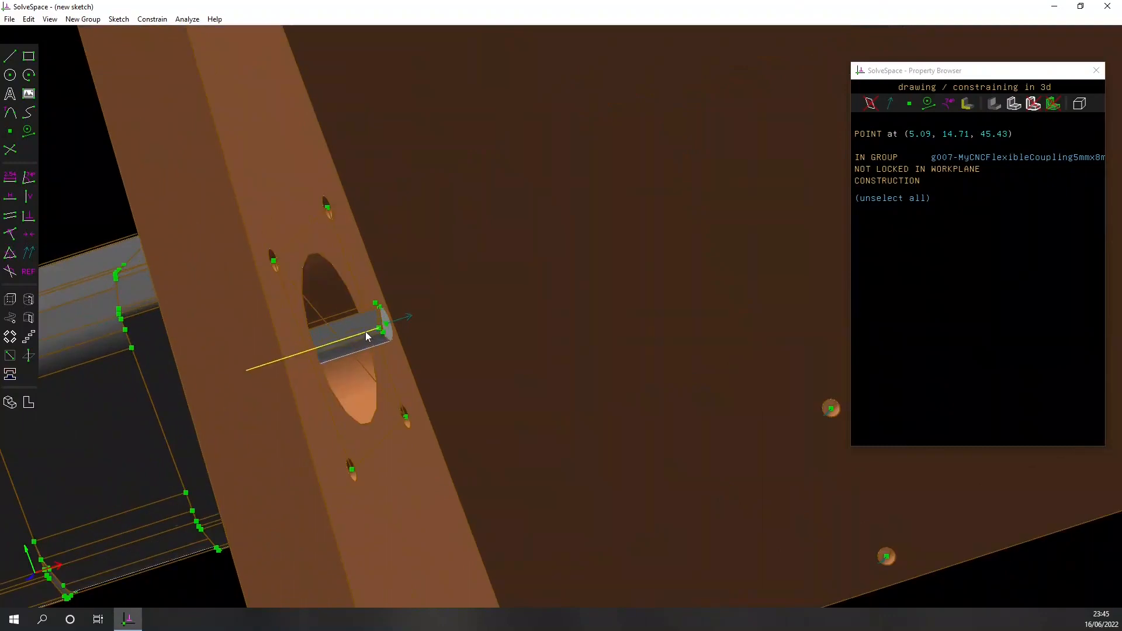
{"action": "left_click", "coordinate": [367, 337]}
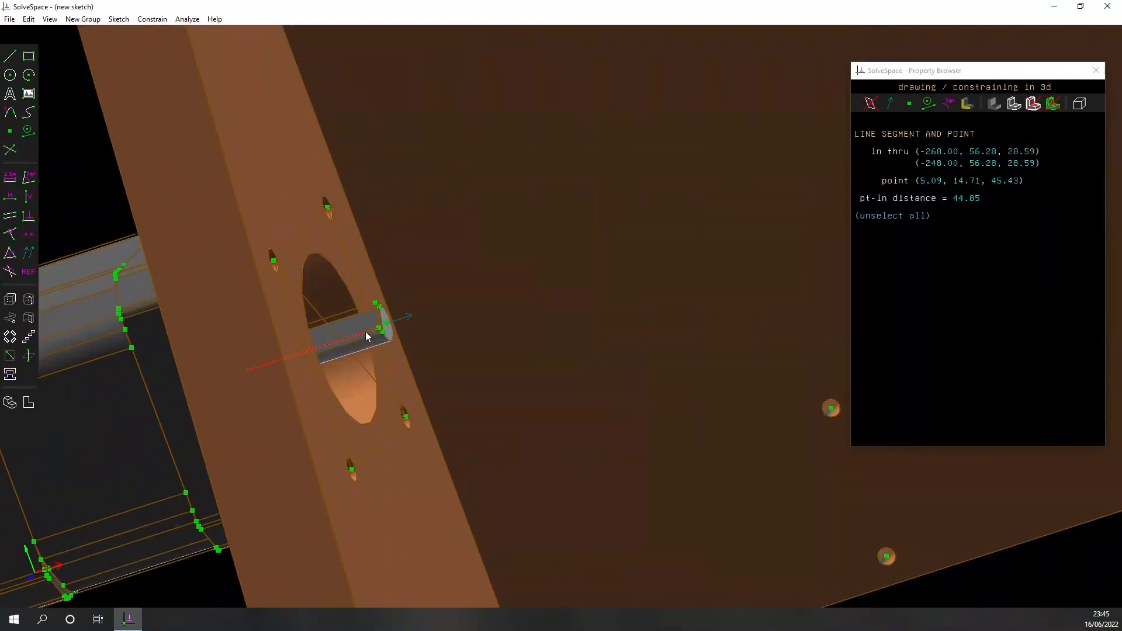
{"action": "scroll", "coordinate": [367, 337], "scroll_direction": "down", "scroll_amount": 4}
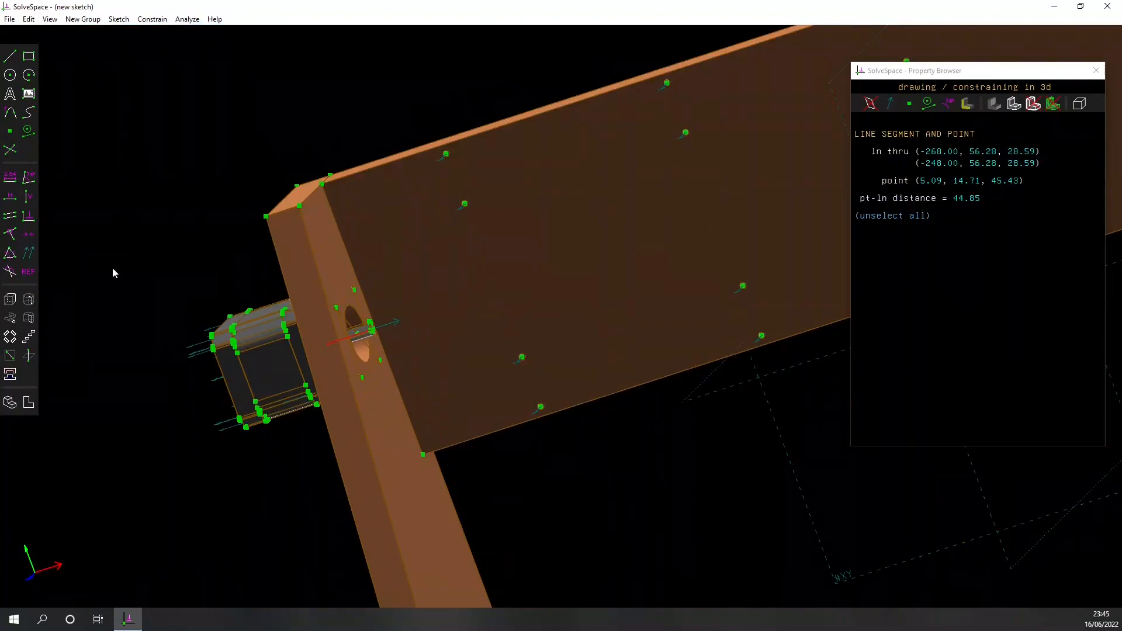
{"action": "key", "text": "Escape"}
Constrain the coupling's lengthwise line parallel to the 20 mm construction line of the stepper motor shaft
{"action": "middle_click_drag", "start_coordinate": [785, 448], "coordinate": [546, 458]}
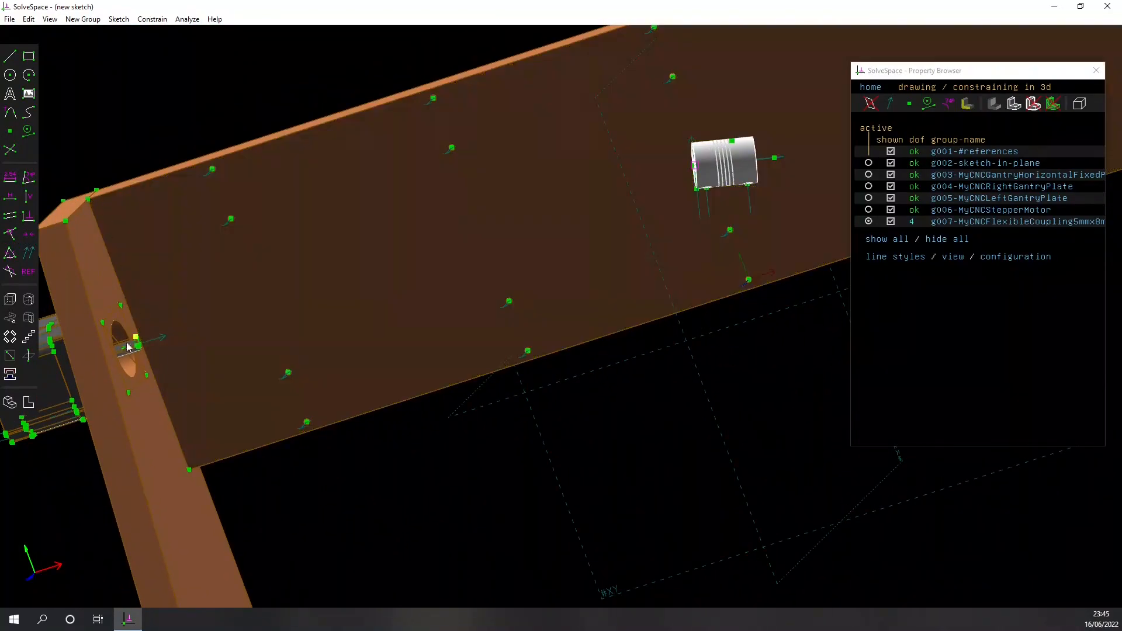
{"action": "scroll", "coordinate": [121, 345], "scroll_direction": "up", "scroll_amount": 5}
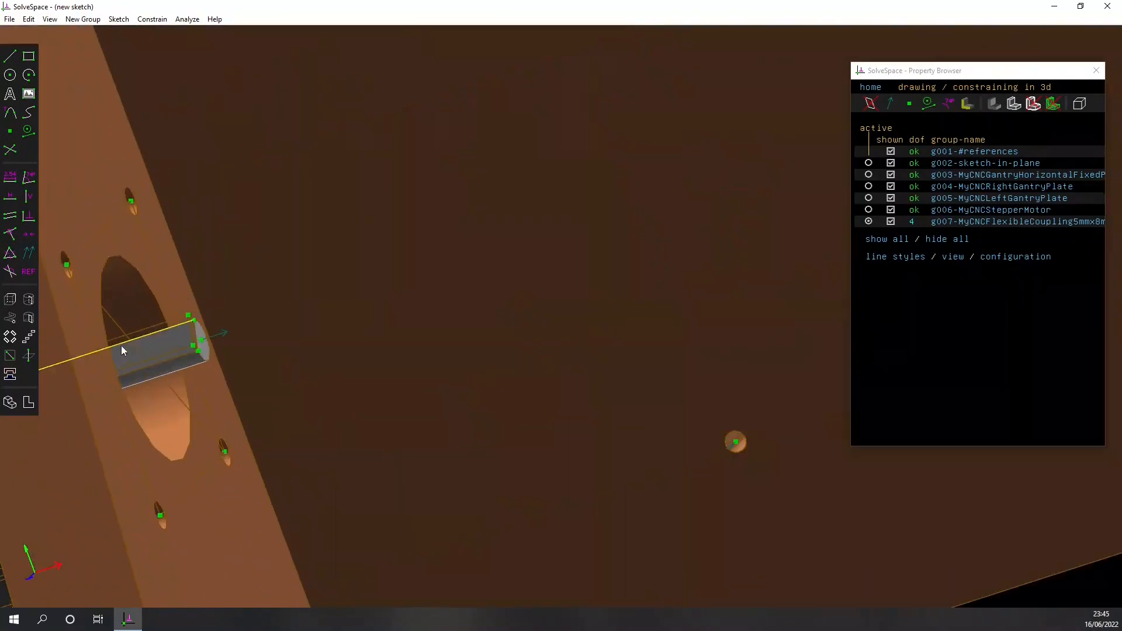
{"action": "left_click", "coordinate": [167, 350]}
{"action": "scroll", "coordinate": [590, 321], "scroll_direction": "down", "scroll_amount": 5}
{"action": "right_click_drag", "start_coordinate": [803, 299], "coordinate": [303, 480]}
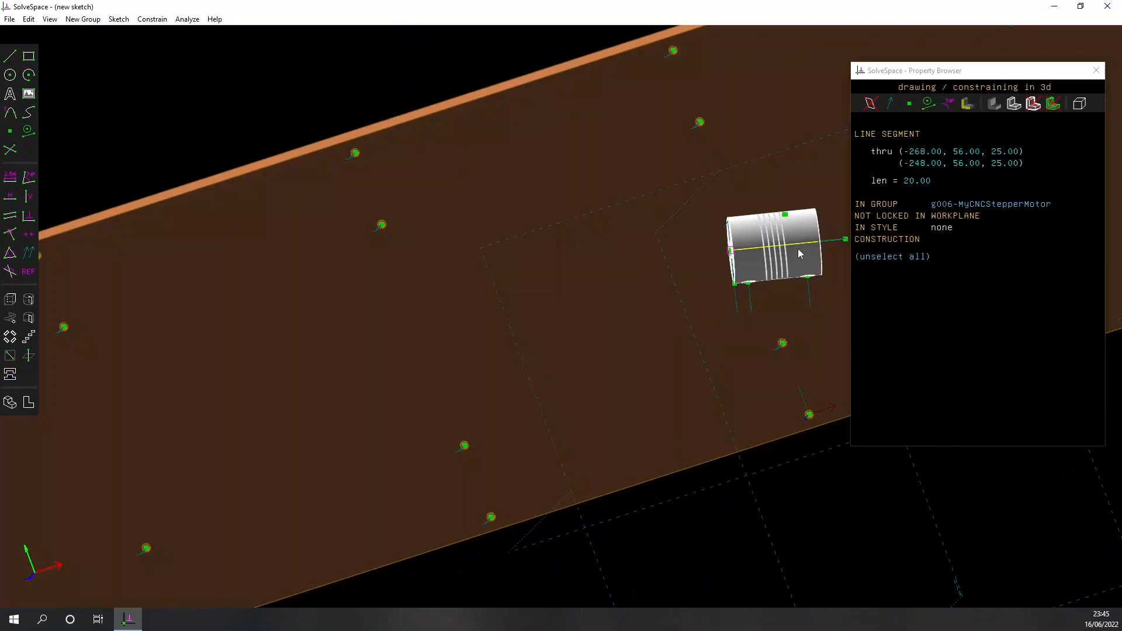
{"action": "left_click", "coordinate": [798, 249]}
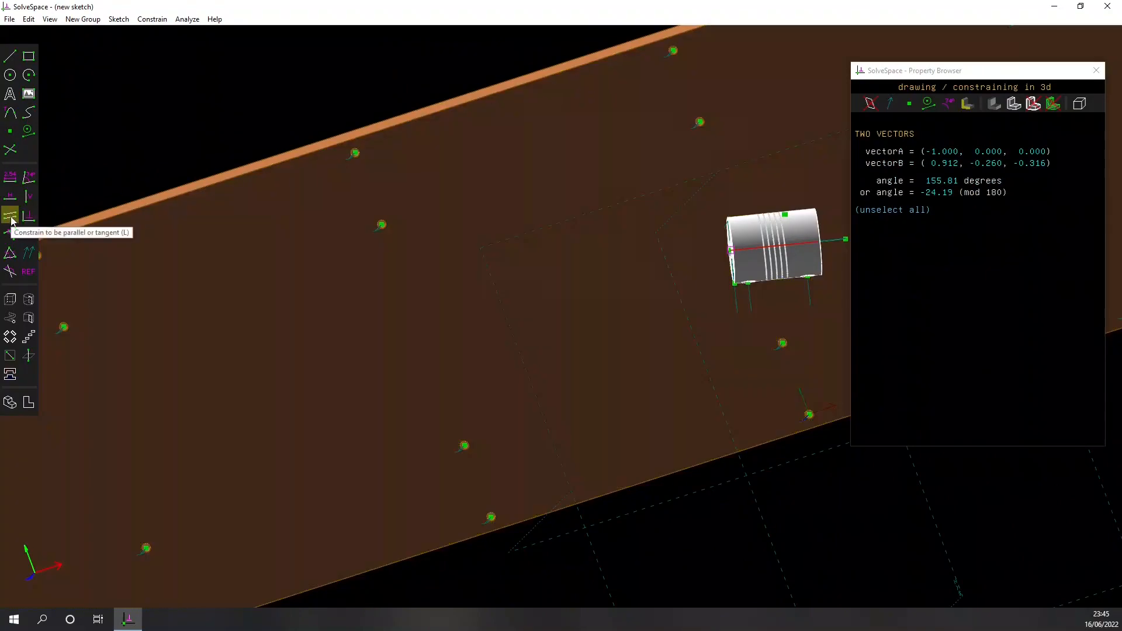
{"action": "left_click", "coordinate": [11, 218]}
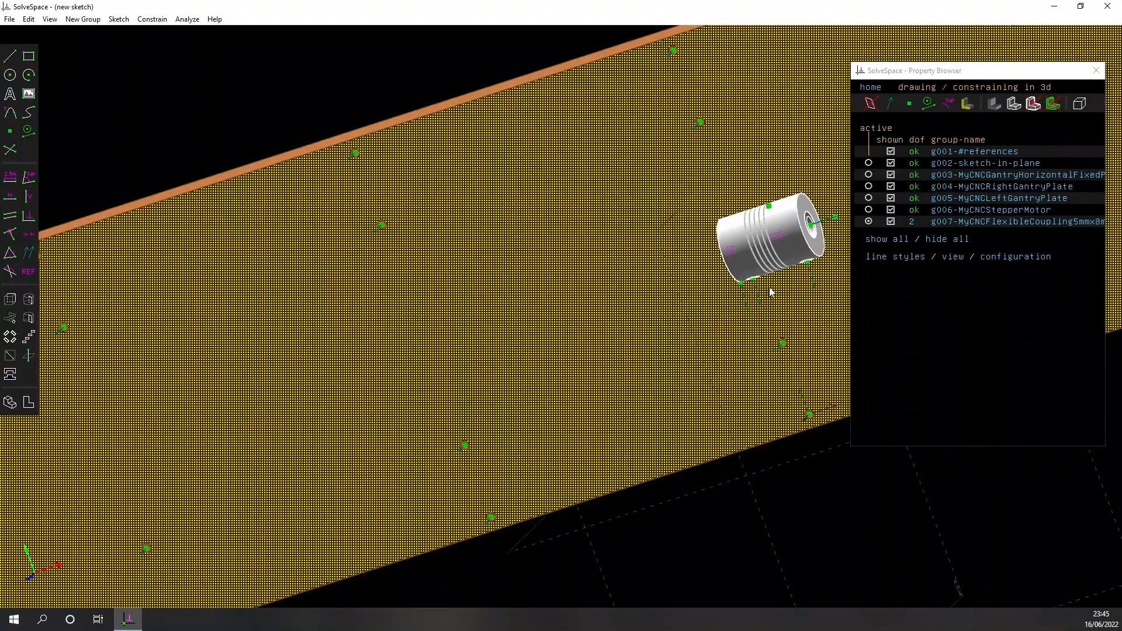
Rotate the coupling about its axis until its two screw holes face sideways, then clear the selection
{"action": "scroll", "coordinate": [752, 353], "scroll_direction": "down", "scroll_amount": 5}
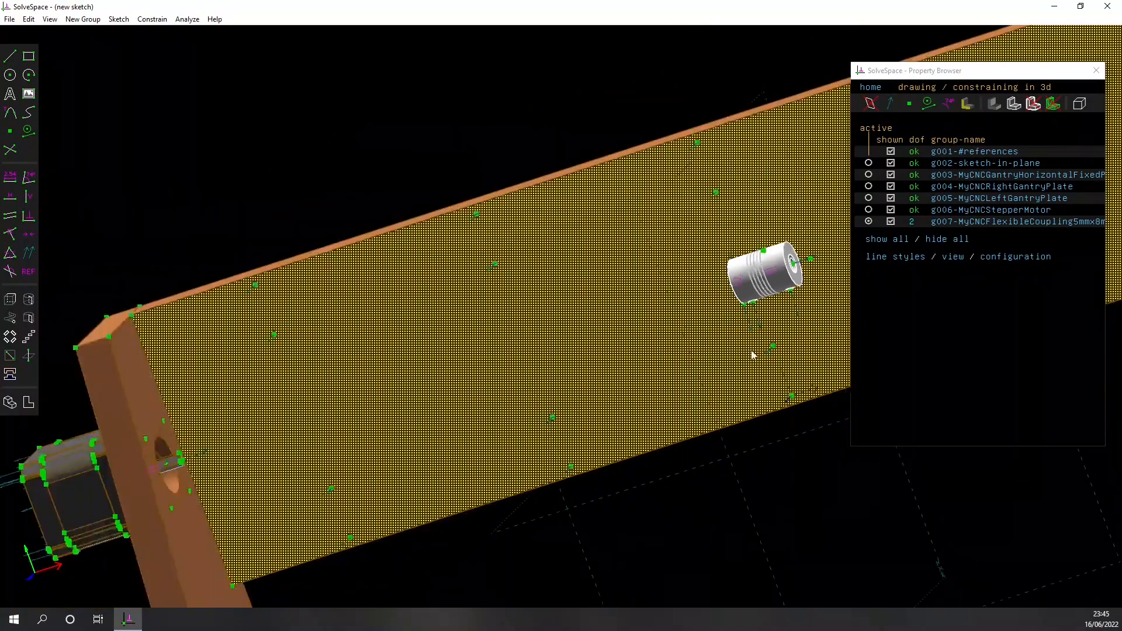
{"action": "middle_click_drag", "start_coordinate": [785, 408], "coordinate": [744, 427]}
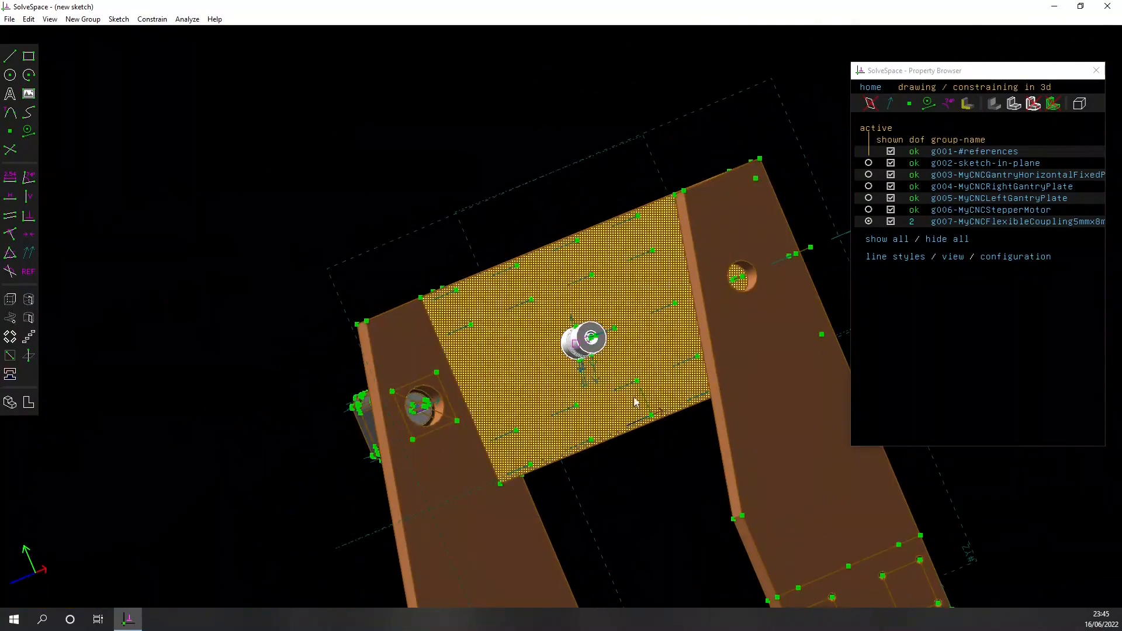
{"action": "left_click", "coordinate": [596, 382]}
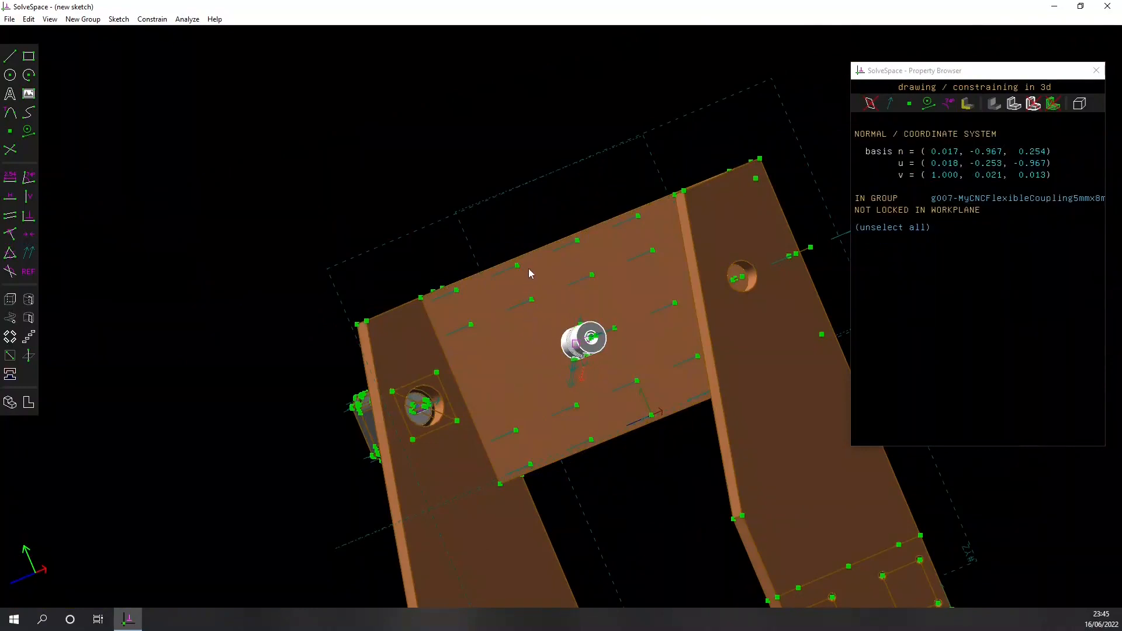
{"action": "left_click", "coordinate": [528, 166]}
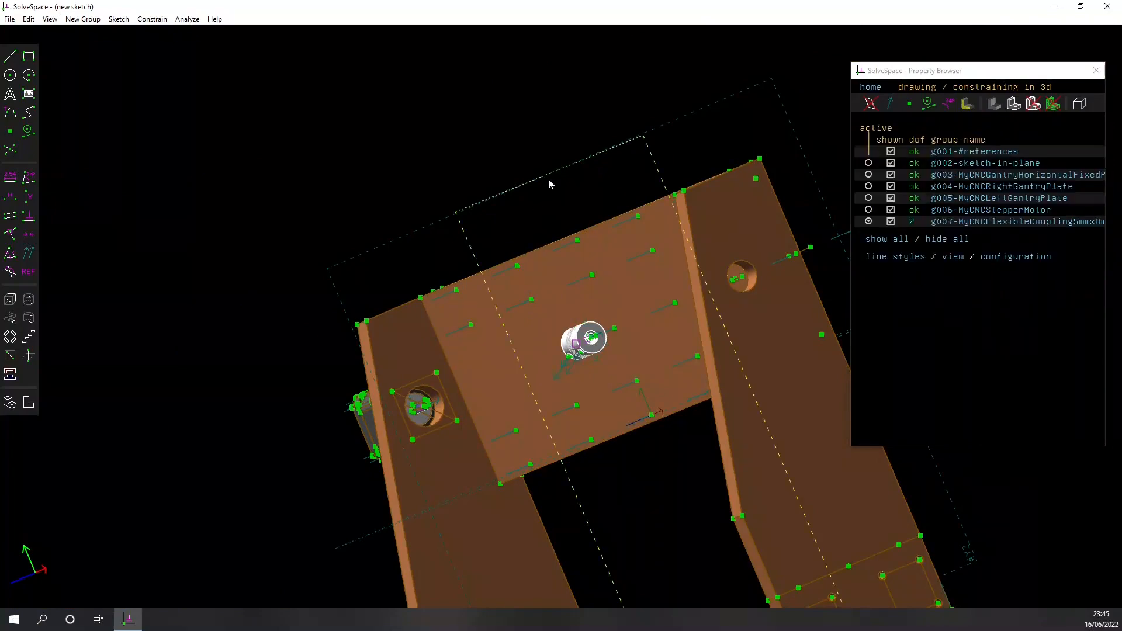
{"action": "left_click", "coordinate": [566, 375]}
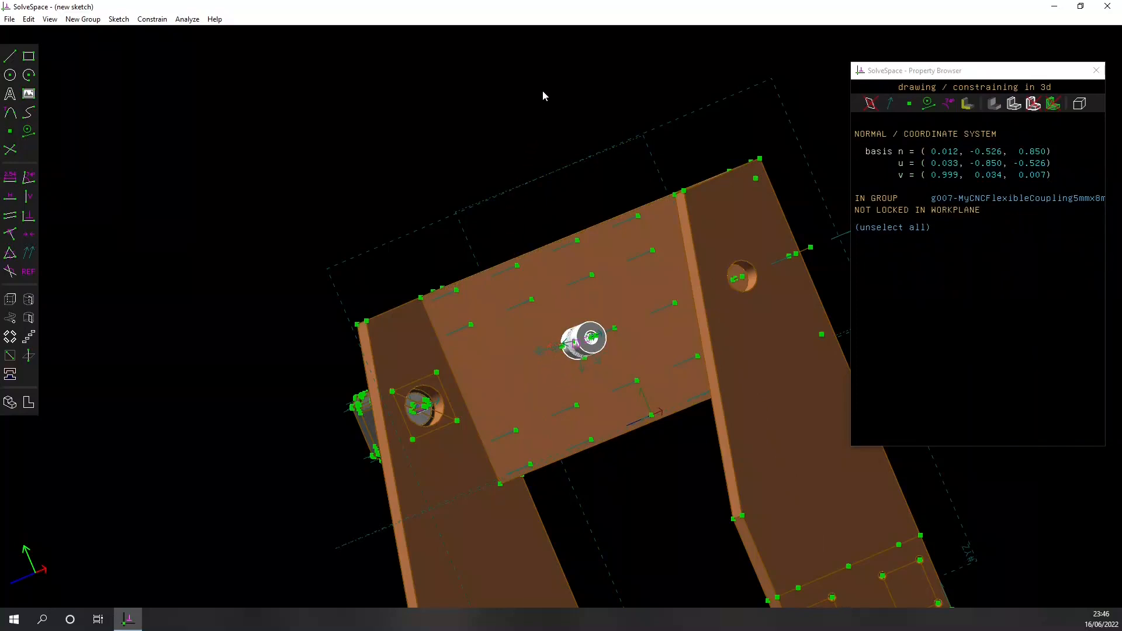
{"action": "left_click", "coordinate": [546, 108]}
Constrain the 9.5 mm line of the coupling's motor-side screw hole perpendicular to the edge across the stepper motor shaft's flat
{"action": "scroll", "coordinate": [545, 347], "scroll_direction": "up", "scroll_amount": 8}
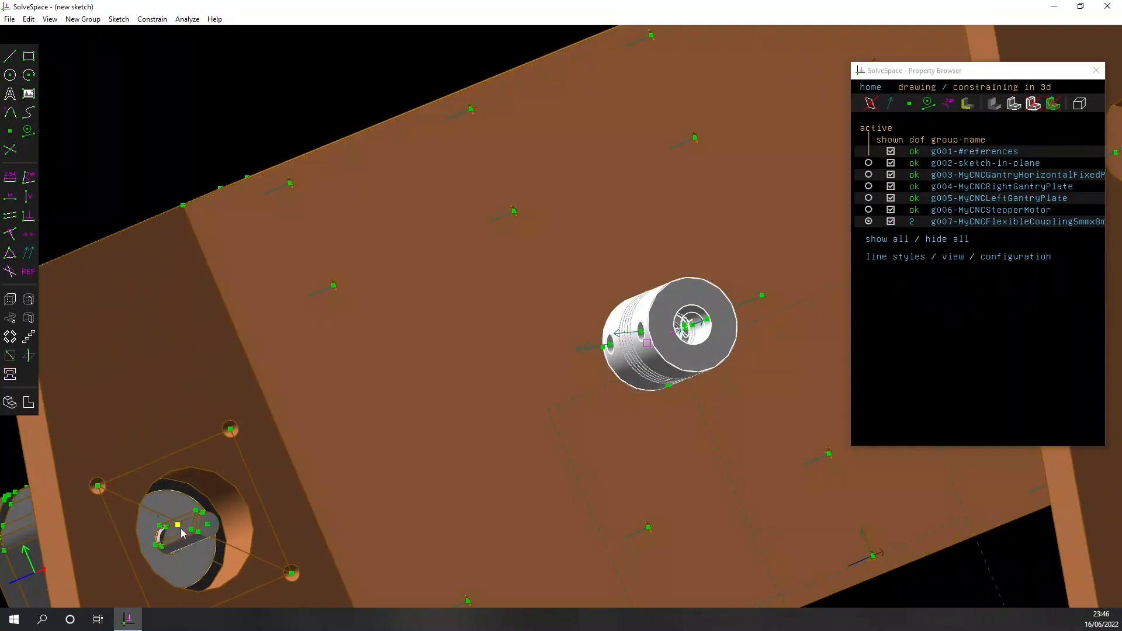
{"action": "scroll", "coordinate": [676, 388], "scroll_direction": "up", "scroll_amount": 5}
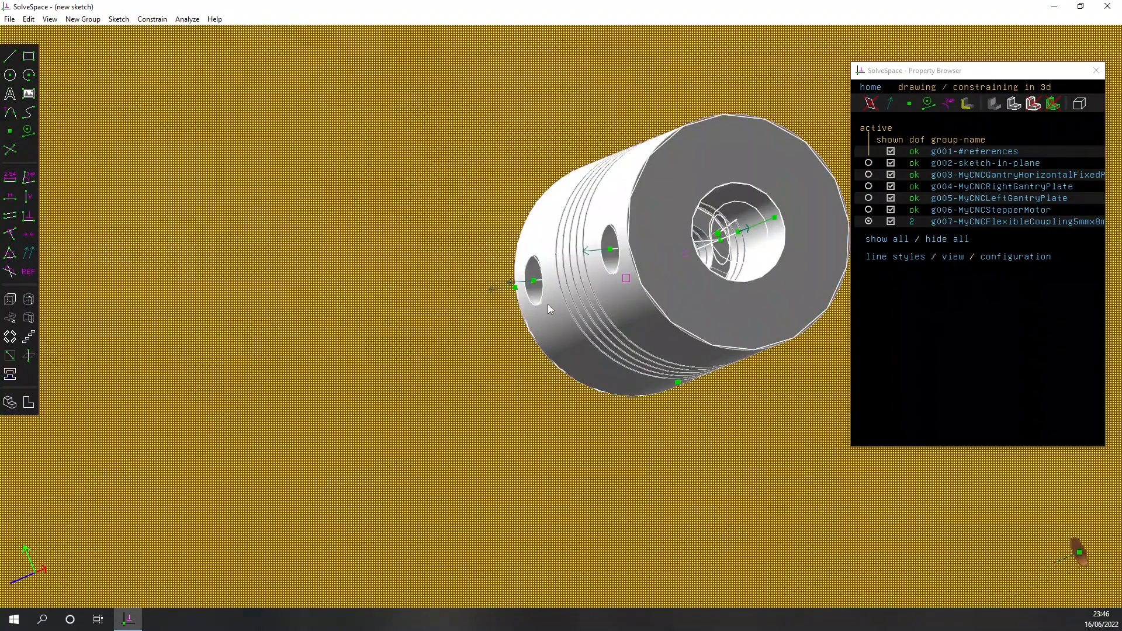
{"action": "scroll", "coordinate": [539, 283], "scroll_direction": "up", "scroll_amount": 5}
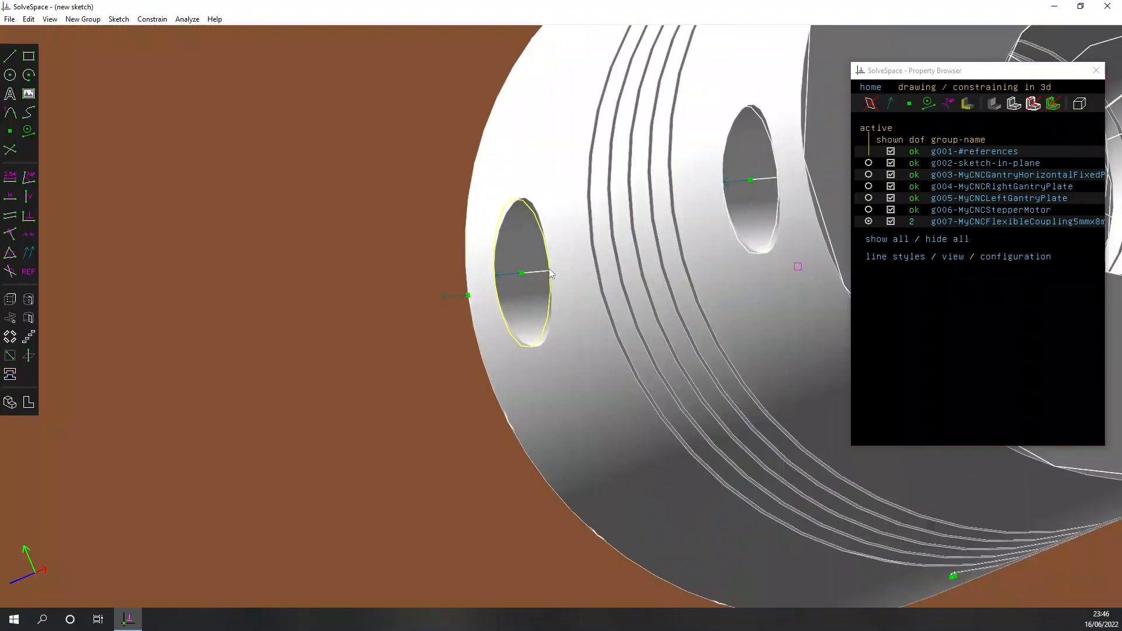
{"action": "left_click", "coordinate": [542, 274]}
{"action": "scroll", "coordinate": [351, 426], "scroll_direction": "down", "scroll_amount": 8}
{"action": "right_click_drag", "start_coordinate": [288, 518], "coordinate": [813, 401]}
{"action": "right_click_drag", "start_coordinate": [248, 502], "coordinate": [519, 293]}
{"action": "scroll", "coordinate": [456, 413], "scroll_direction": "up", "scroll_amount": 2}
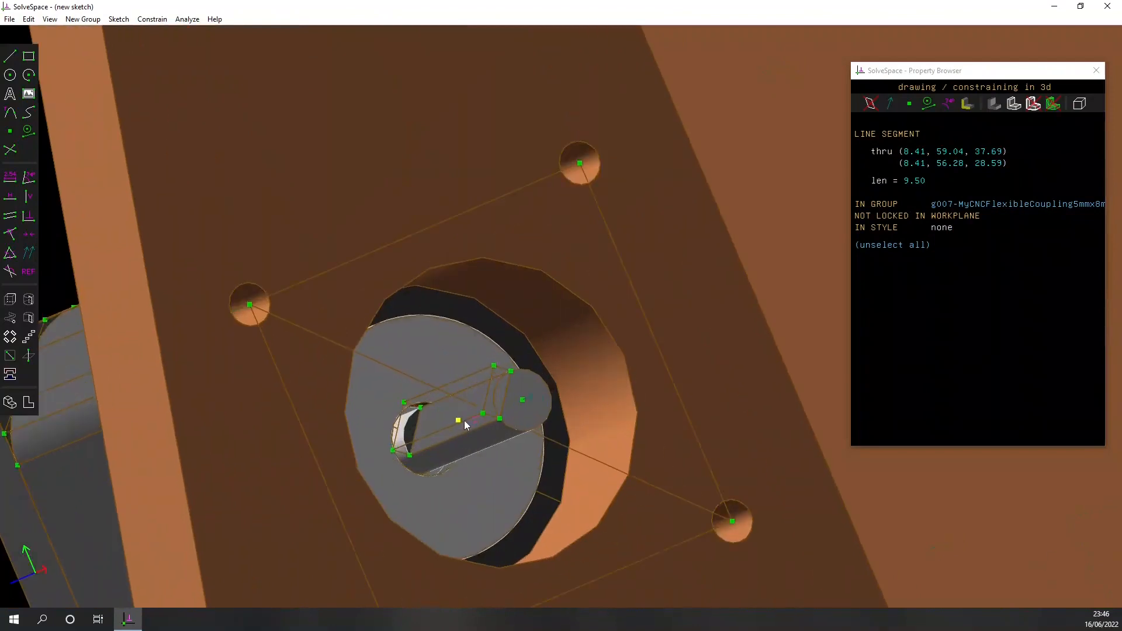
{"action": "left_click", "coordinate": [506, 405]}
{"action": "scroll", "coordinate": [506, 406], "scroll_direction": "down", "scroll_amount": 8}
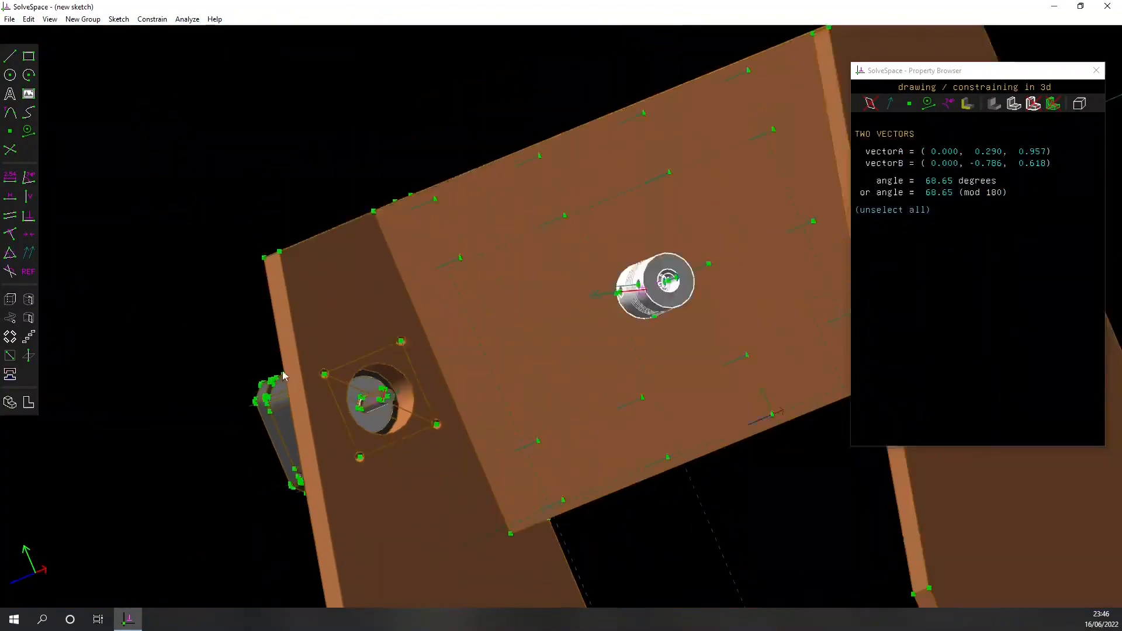
{"action": "right_click_drag", "start_coordinate": [440, 436], "coordinate": [416, 430]}
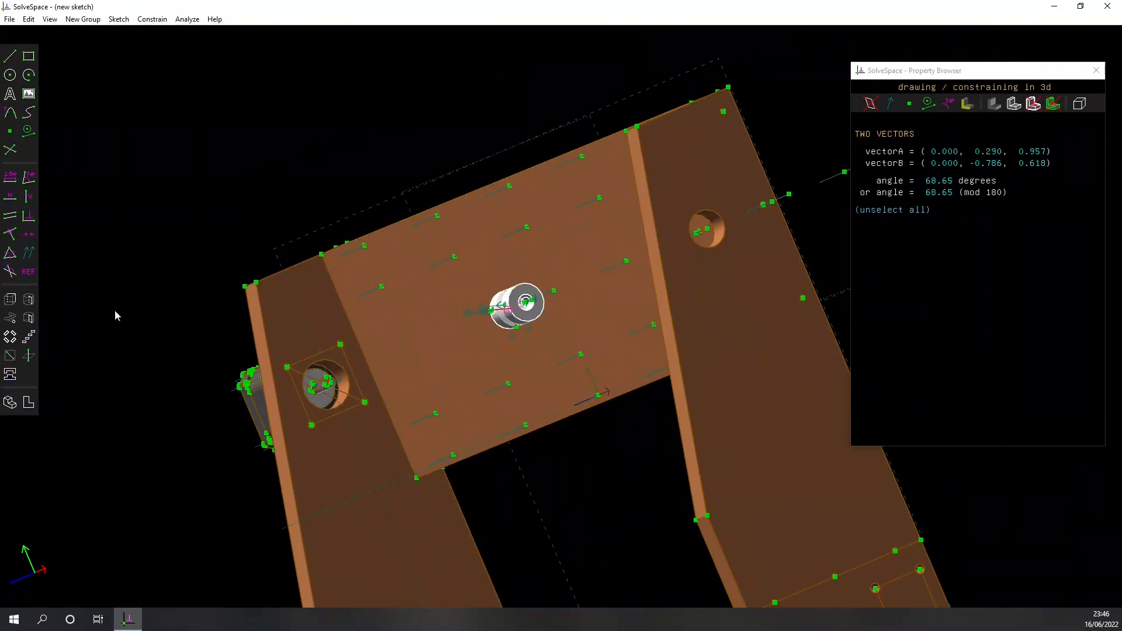
{"action": "left_click", "coordinate": [29, 220]}
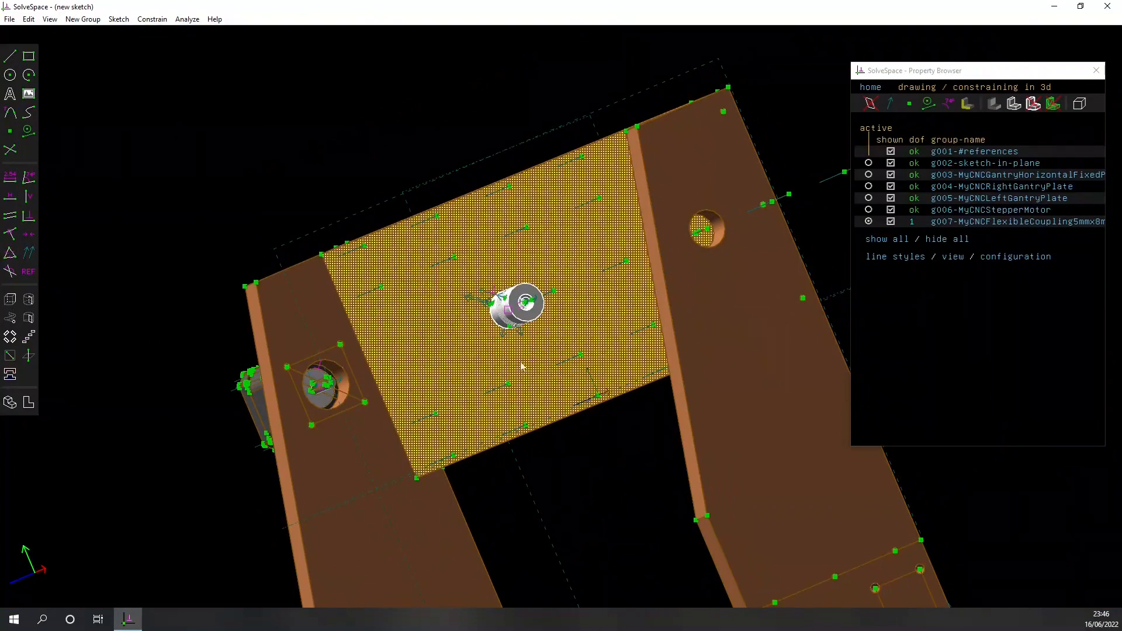
Add a distance constraint between the centre point at the coupling's motor-side end and the centre point at the base of the motor shaft
{"action": "middle_click_drag", "start_coordinate": [509, 340], "coordinate": [543, 359]}
{"action": "middle_click_drag", "start_coordinate": [437, 374], "coordinate": [590, 362]}
{"action": "scroll", "coordinate": [589, 362], "scroll_direction": "up", "scroll_amount": 5}
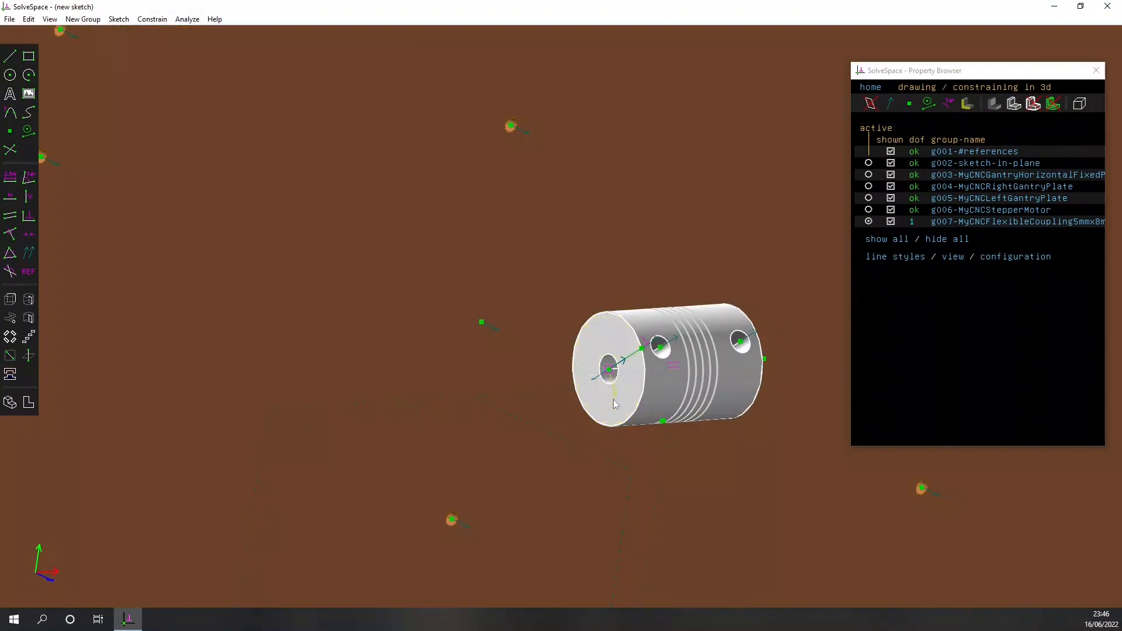
{"action": "left_click", "coordinate": [609, 372]}
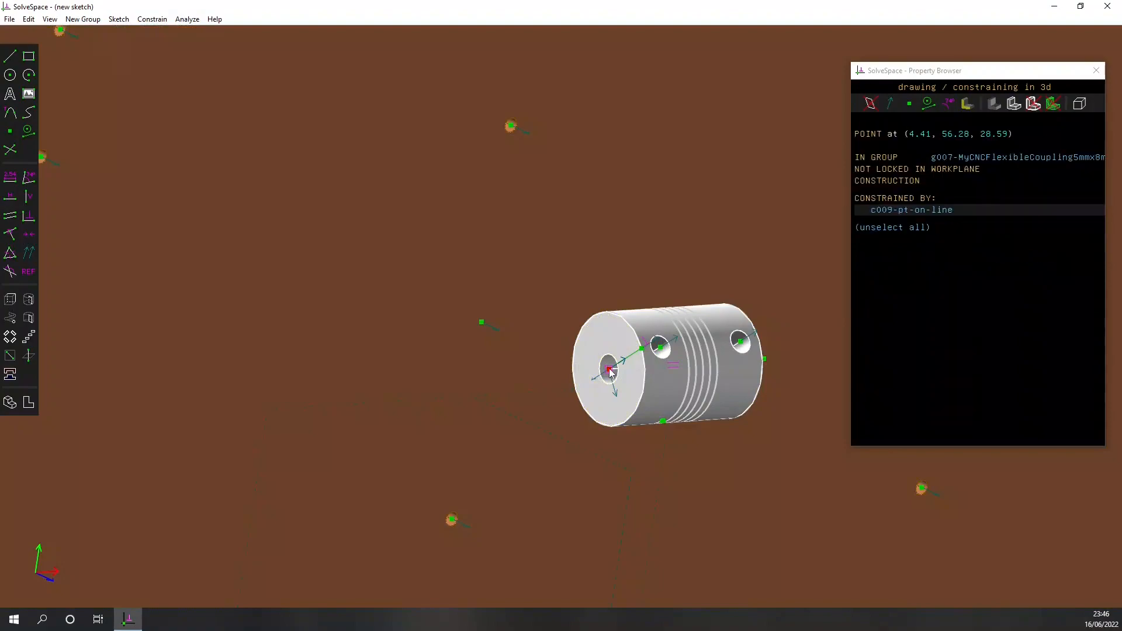
{"action": "scroll", "coordinate": [301, 418], "scroll_direction": "down", "scroll_amount": 5}
{"action": "middle_click_drag", "start_coordinate": [289, 415], "coordinate": [470, 373]}
{"action": "scroll", "coordinate": [331, 321], "scroll_direction": "up", "scroll_amount": 8}
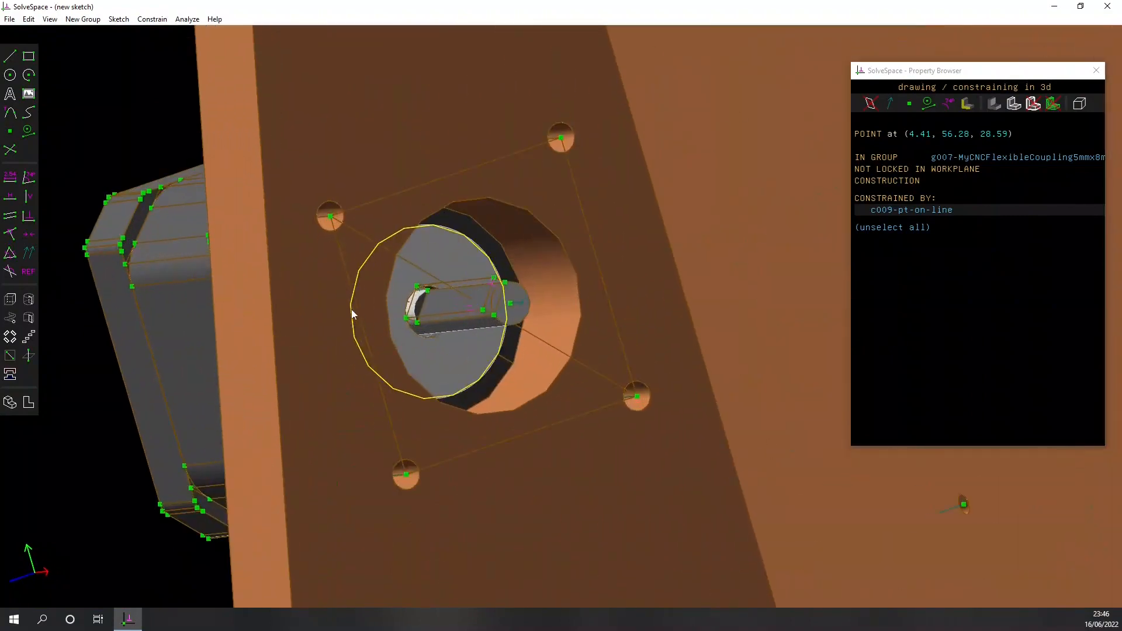
{"action": "scroll", "coordinate": [436, 301], "scroll_direction": "up", "scroll_amount": 2}
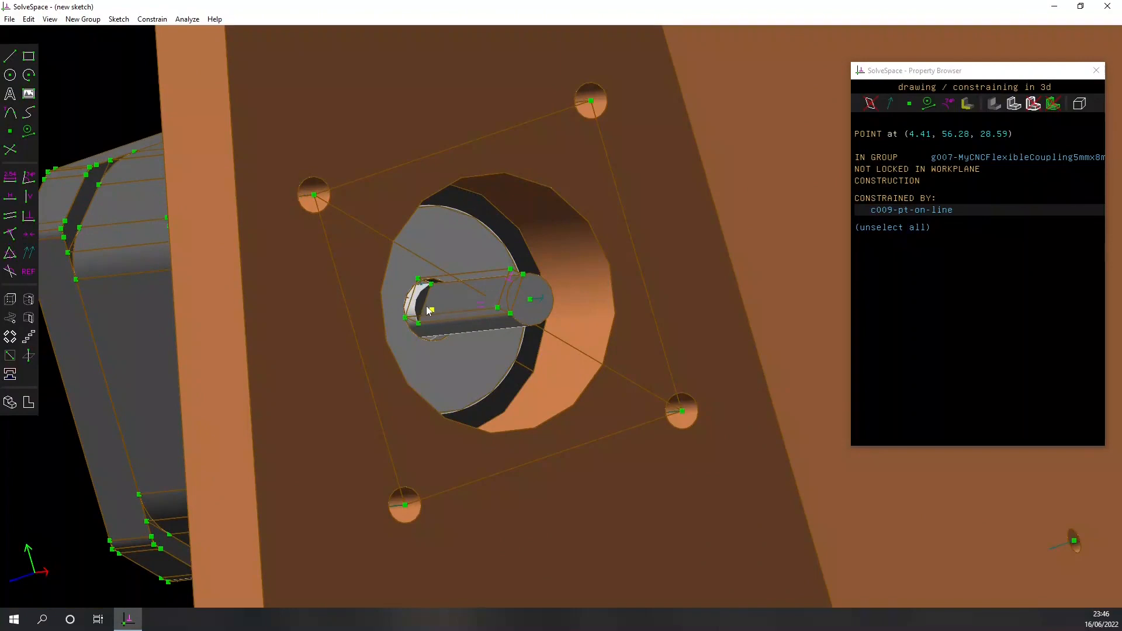
{"action": "left_click", "coordinate": [442, 308]}
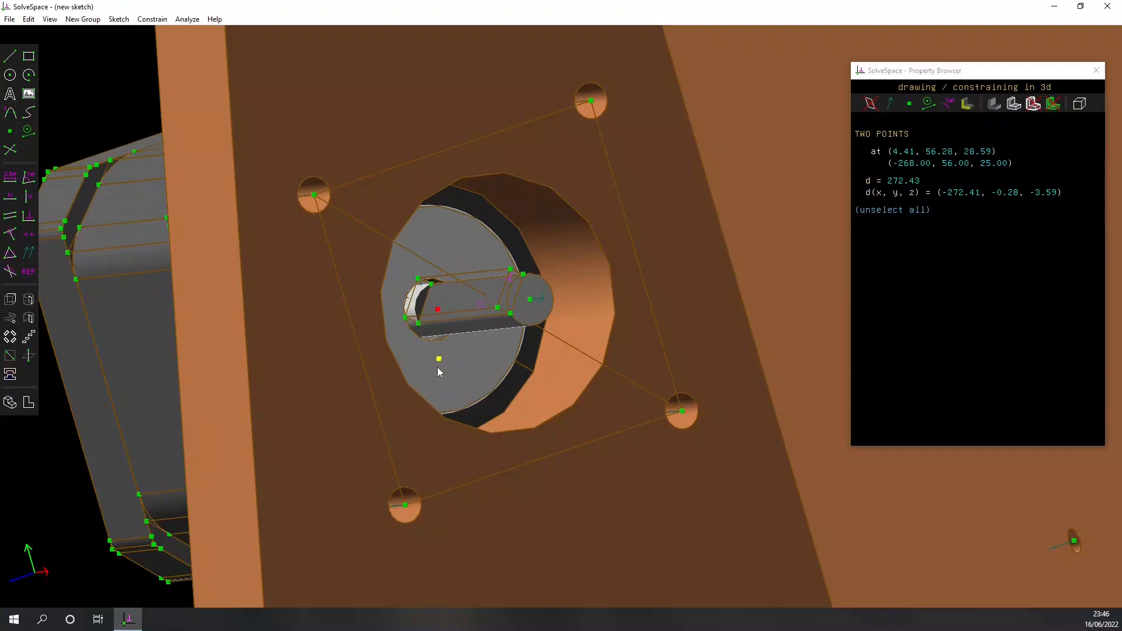
{"action": "left_click", "coordinate": [10, 179]}
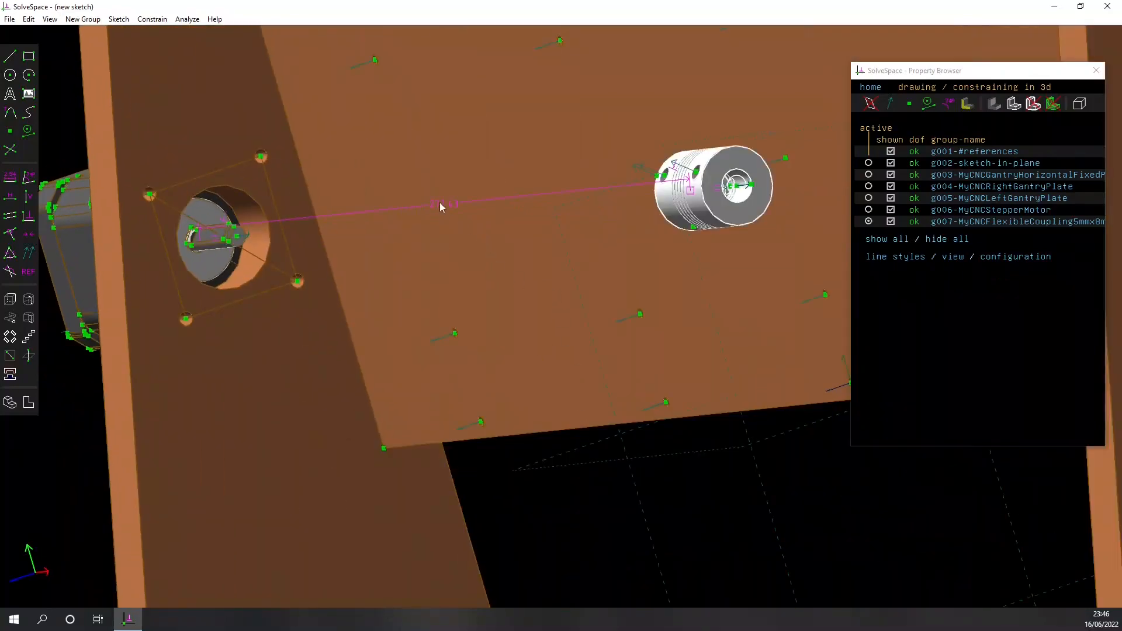
Set the distance between the coupling and the base of the motor shaft to 12 mm
{"action": "double_click", "coordinate": [442, 206]}
{"action": "type", "text": "12"}
{"action": "key", "text": "Return"}
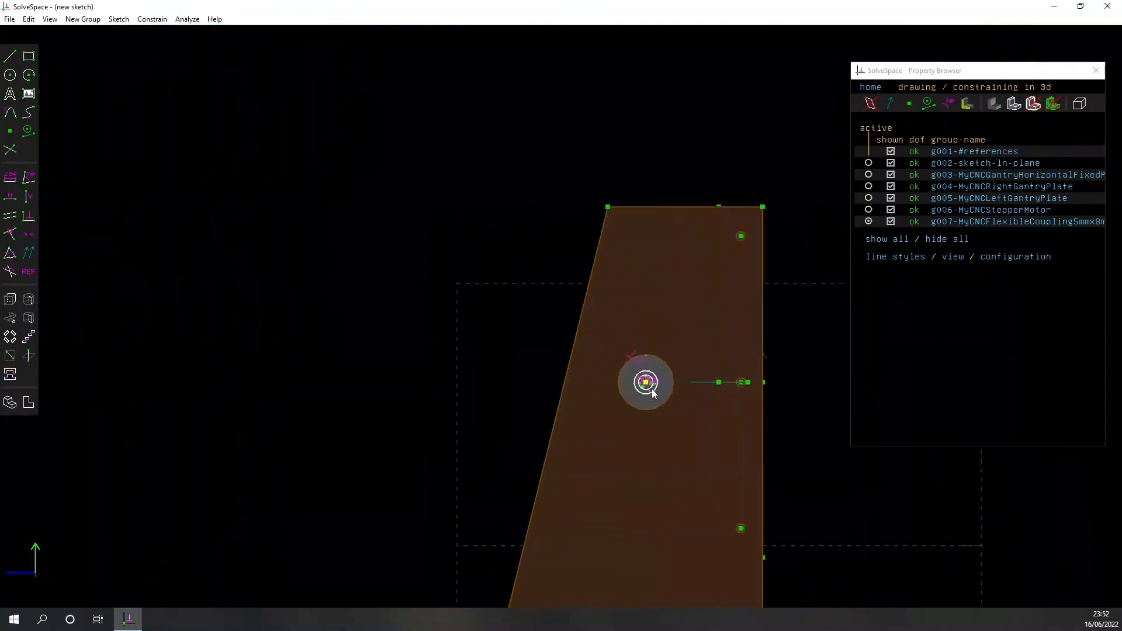
Inspect the coupling's fit at the gantry side plate and change its distance from the shaft base to 14 mm
{"action": "scroll", "coordinate": [652, 389], "scroll_direction": "up", "scroll_amount": 5}
{"action": "scroll", "coordinate": [445, 320], "scroll_direction": "down", "scroll_amount": 5}
{"action": "middle_click_drag", "start_coordinate": [332, 317], "coordinate": [457, 346]}
{"action": "right_click_drag", "start_coordinate": [270, 479], "coordinate": [886, 607]}
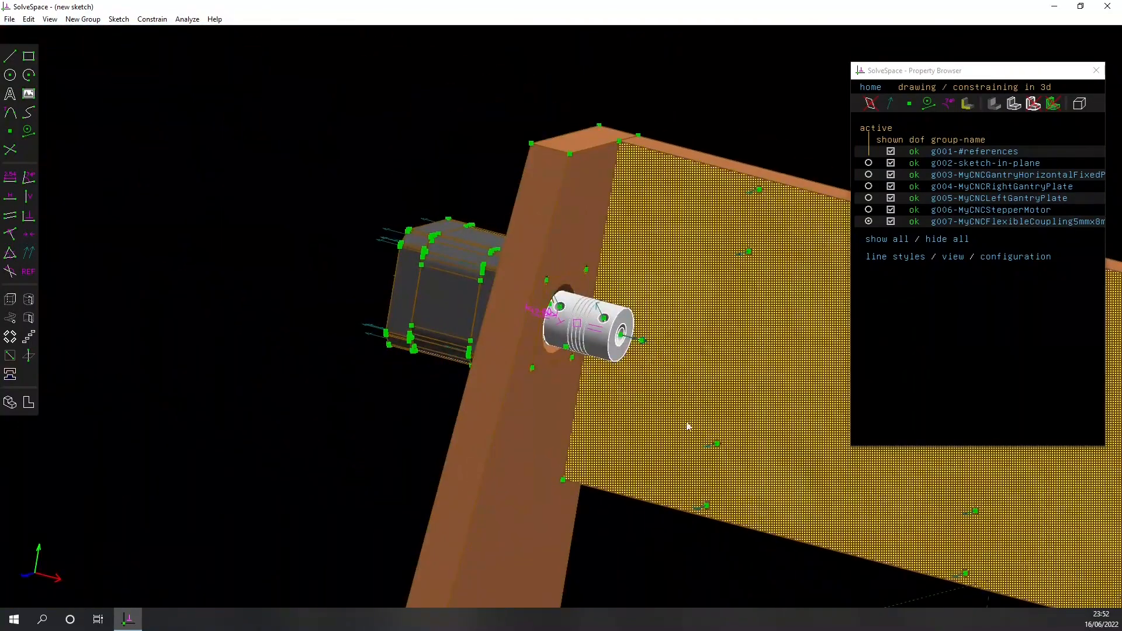
{"action": "scroll", "coordinate": [589, 370], "scroll_direction": "up", "scroll_amount": 5}
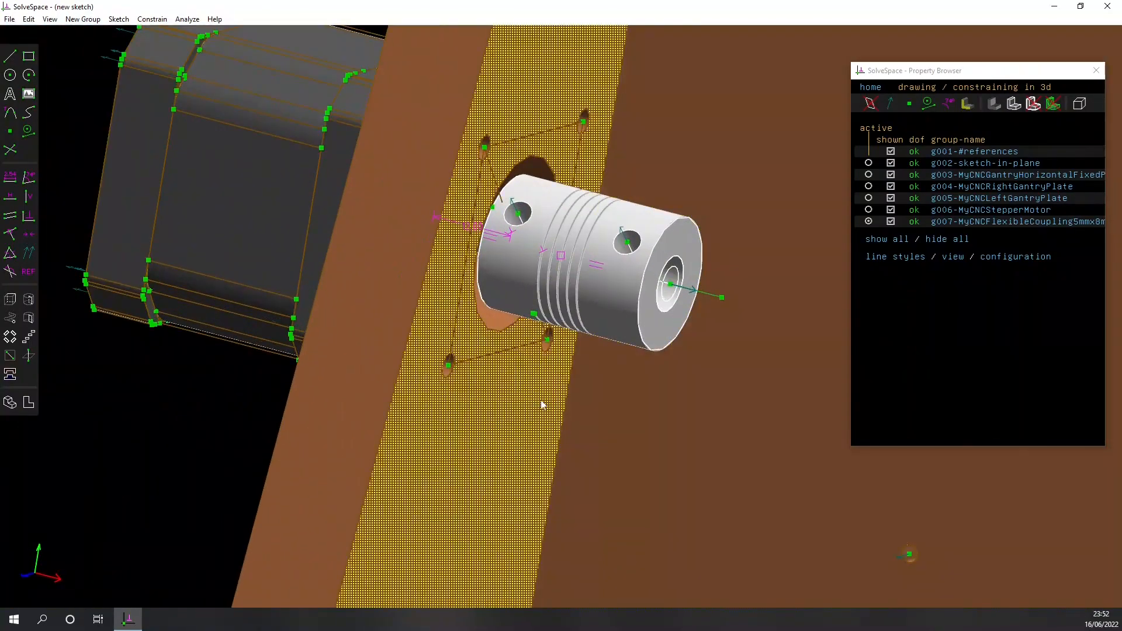
{"action": "key", "text": "F2"}
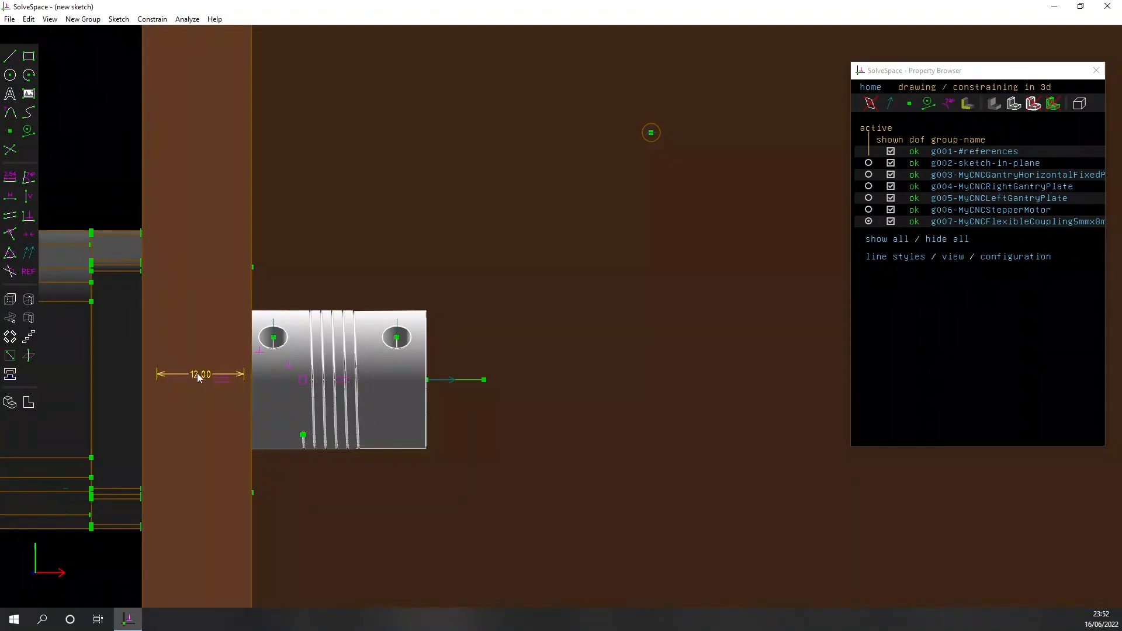
{"action": "double_click", "coordinate": [199, 376]}
{"action": "type", "text": "14"}
{"action": "key", "text": "Return"}
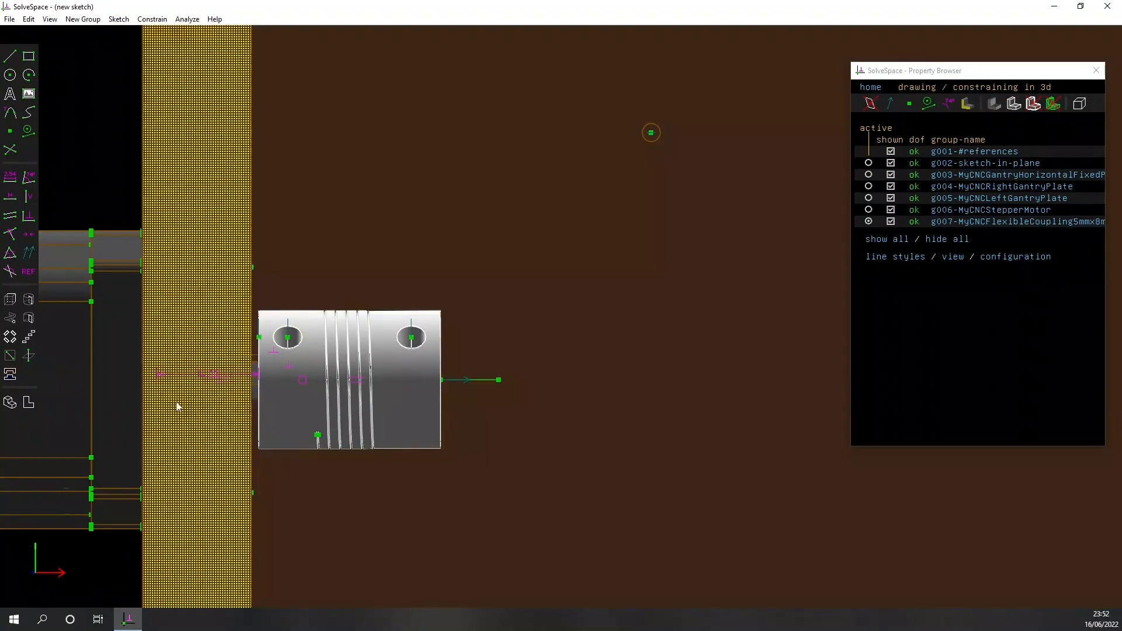
Set the coupling's distance from the shaft base to 13 mm
{"action": "double_click", "coordinate": [208, 374]}
{"action": "type", "text": "13"}
{"action": "key", "text": "Return"}
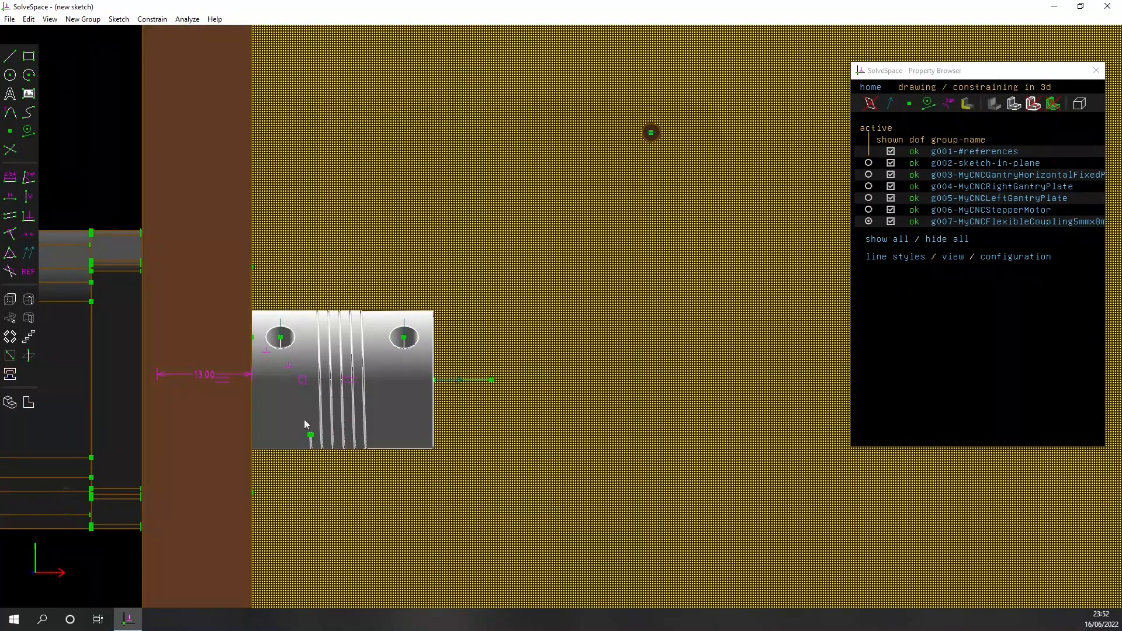
Examine how far the motor shaft reaches inside the coupling through the motor-side screw hole and the flexible slots
{"action": "middle_click_drag", "start_coordinate": [304, 419], "coordinate": [441, 142]}
{"action": "right_click_drag", "start_coordinate": [442, 144], "coordinate": [522, 386]}
{"action": "scroll", "coordinate": [489, 282], "scroll_direction": "up", "scroll_amount": 7}
{"action": "scroll", "coordinate": [442, 287], "scroll_direction": "up", "scroll_amount": 7}
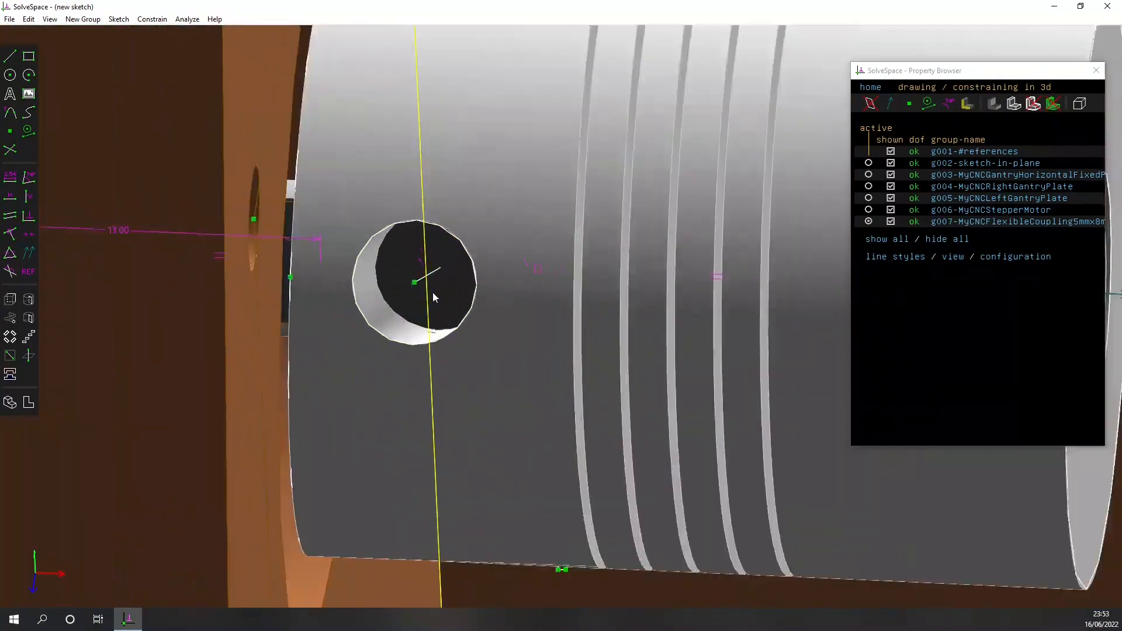
{"action": "middle_click_drag", "start_coordinate": [427, 321], "coordinate": [377, 431]}
{"action": "right_click_drag", "start_coordinate": [377, 431], "coordinate": [462, 398]}
{"action": "mouse_move", "coordinate": [263, 322]}
{"action": "middle_mouse_down"}
{"action": "mouse_move", "coordinate": [255, 314]}
{"action": "mouse_move", "coordinate": [269, 330]}
{"action": "middle_mouse_up"}
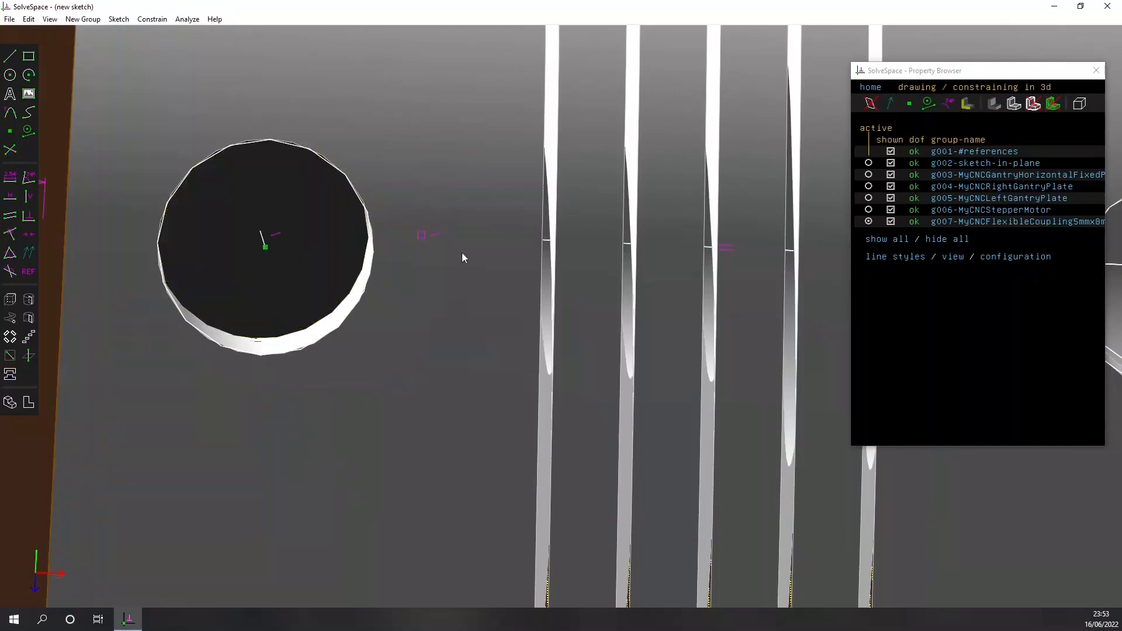
{"action": "scroll", "coordinate": [435, 371], "scroll_direction": "down", "scroll_amount": 2}
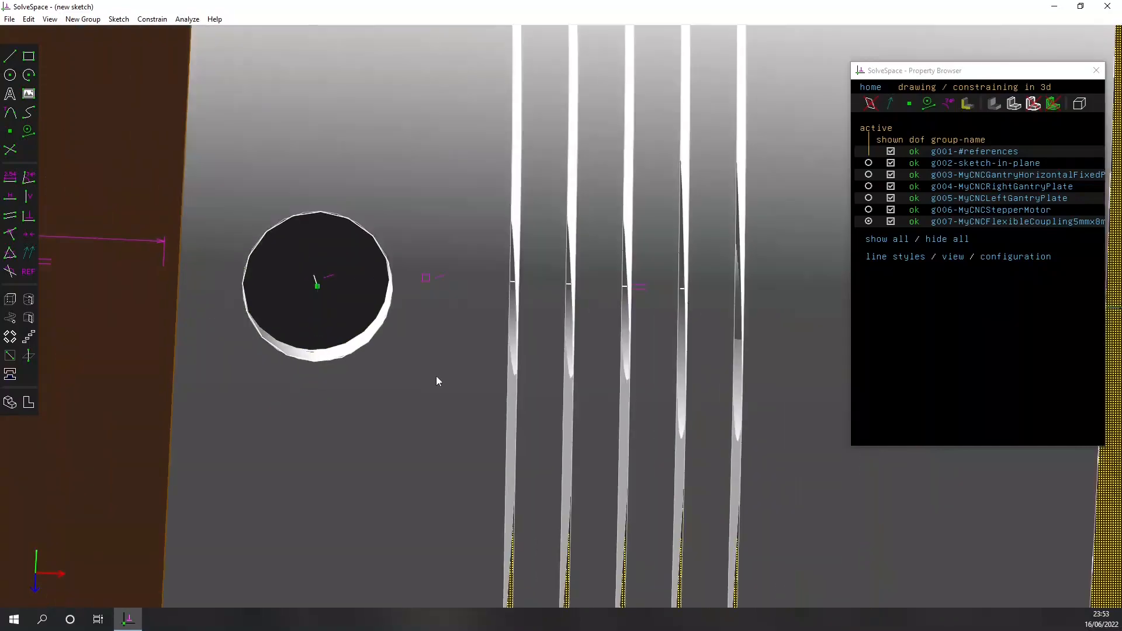
{"action": "mouse_move", "coordinate": [447, 412]}
{"action": "middle_mouse_down"}
{"action": "mouse_move", "coordinate": [440, 405]}
{"action": "mouse_move", "coordinate": [486, 401]}
{"action": "middle_mouse_up"}
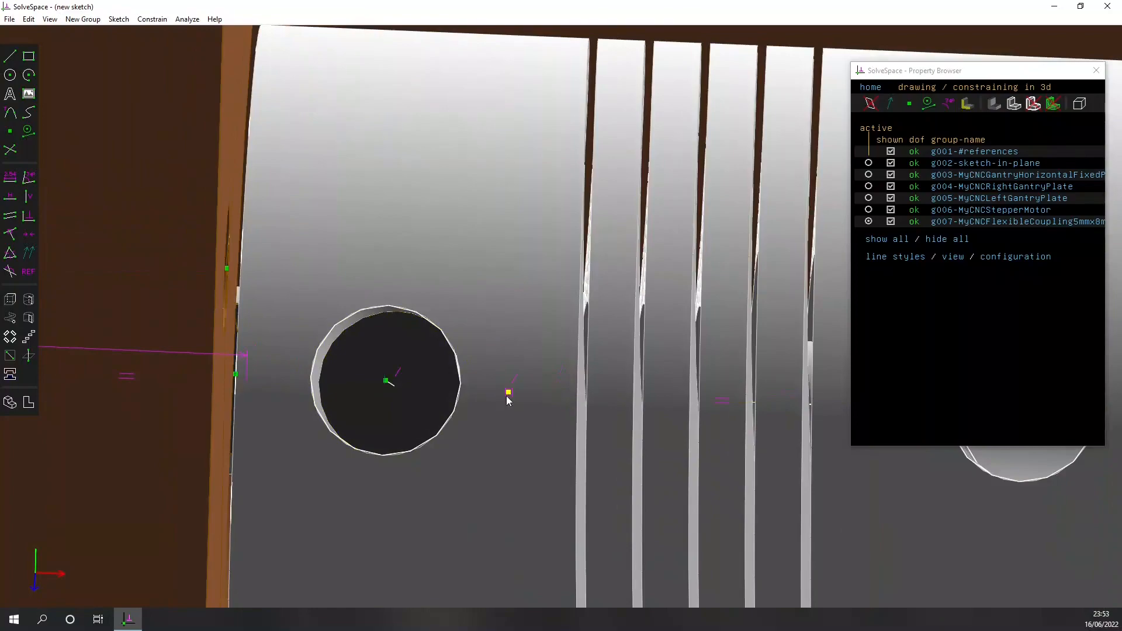
{"action": "scroll", "coordinate": [430, 422], "scroll_direction": "down", "scroll_amount": 8}
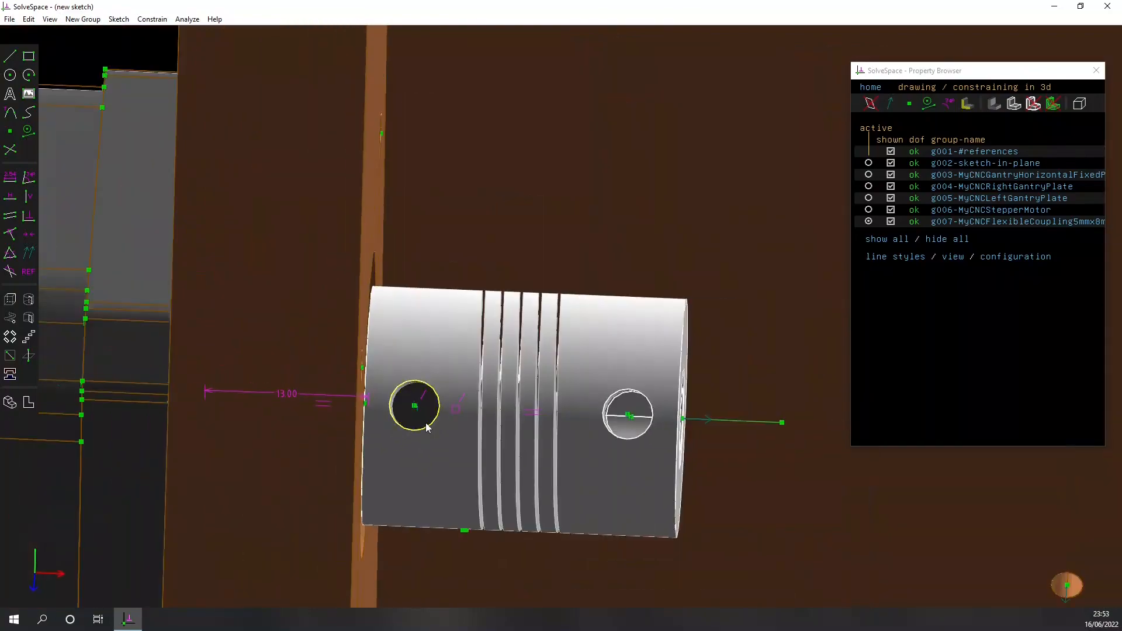
{"action": "scroll", "coordinate": [555, 403], "scroll_direction": "down", "scroll_amount": 6}
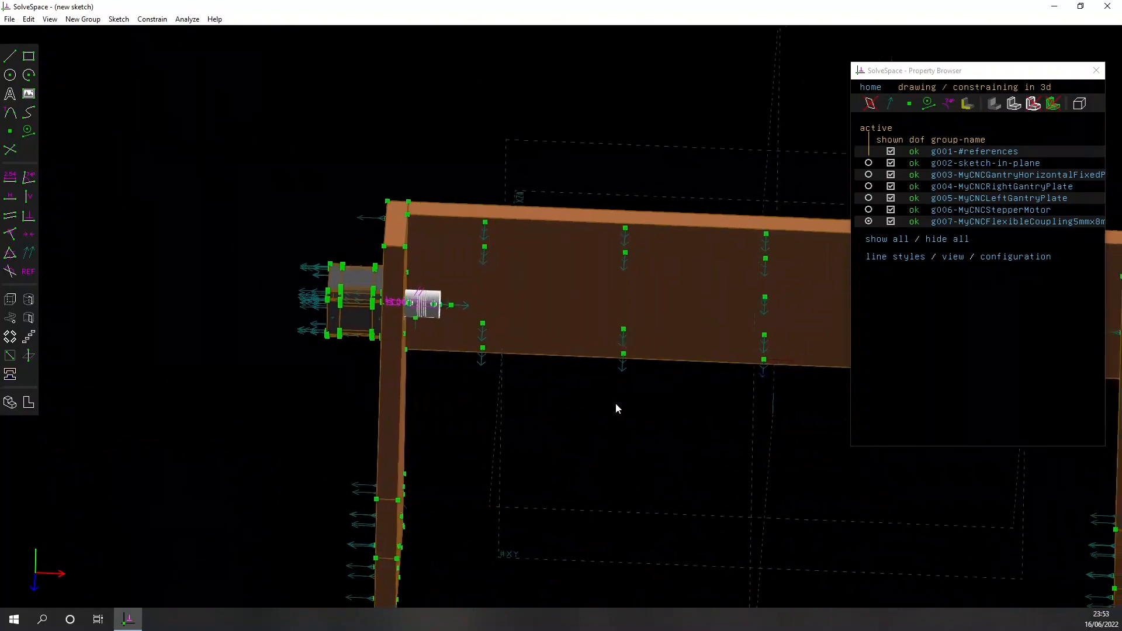
Link the file MyCNCLeadScrew8mm500Assembly.slvs into the gantry assembly
{"action": "right_click_drag", "start_coordinate": [616, 405], "coordinate": [448, 327]}
{"action": "left_click", "coordinate": [17, 378]}
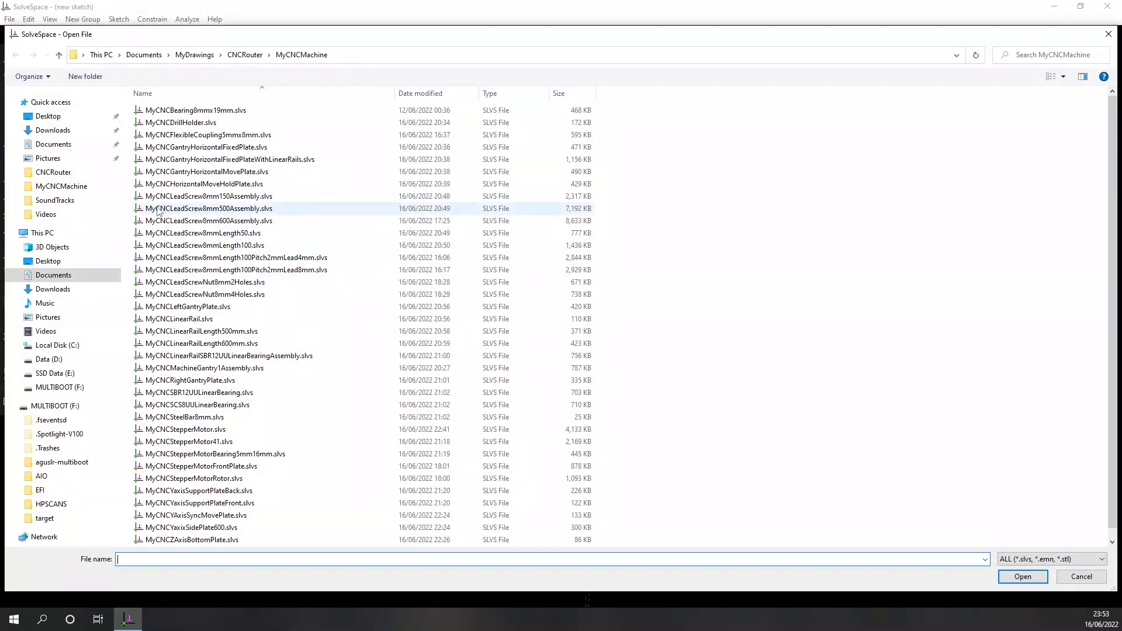
{"action": "left_click", "coordinate": [152, 211]}
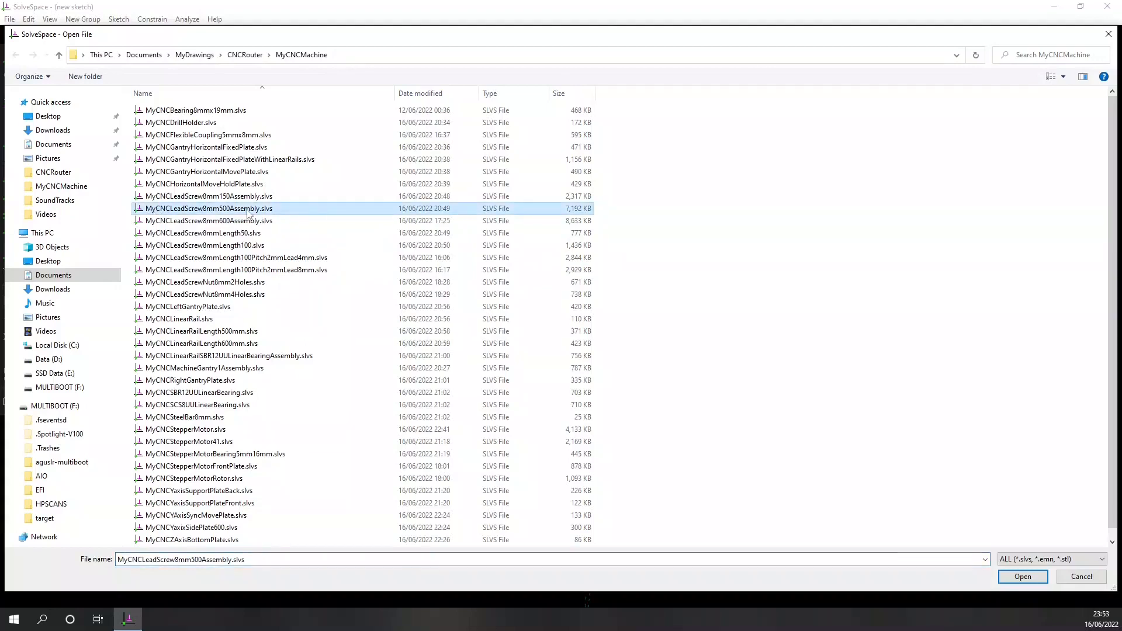
{"action": "left_click", "coordinate": [1023, 577]}
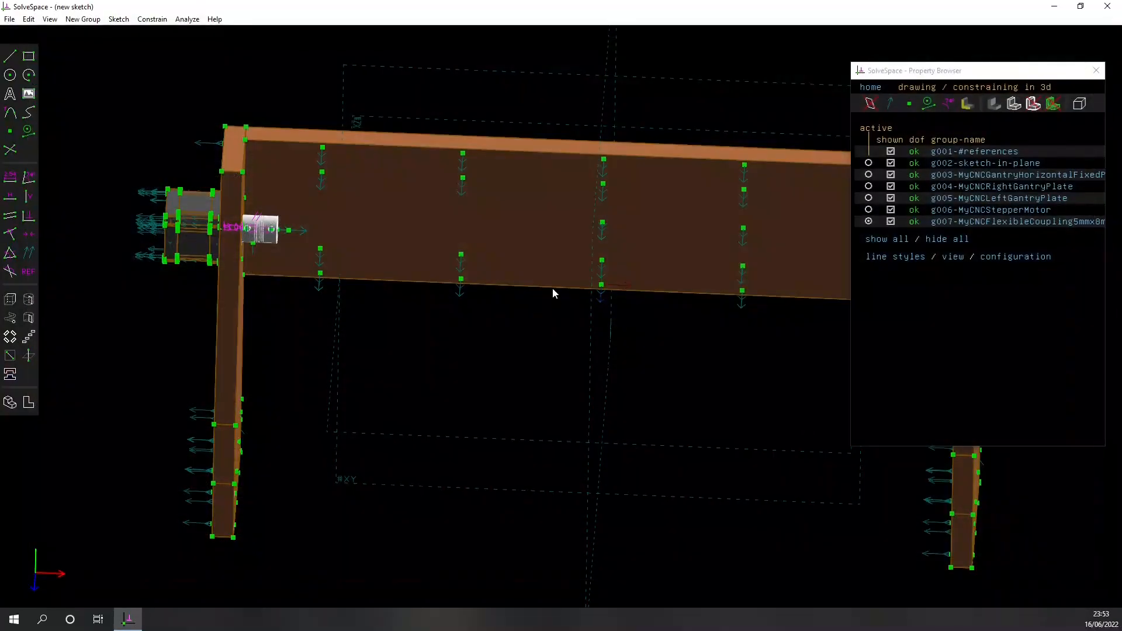
Move the lead screw up to the horizontal plate near the right gantry plate and start rotating it by its end normal
{"action": "right_click_drag", "start_coordinate": [730, 407], "coordinate": [614, 269]}
{"action": "left_click_drag", "start_coordinate": [513, 494], "coordinate": [738, 351]}
{"action": "right_click_drag", "start_coordinate": [589, 238], "coordinate": [532, 408]}
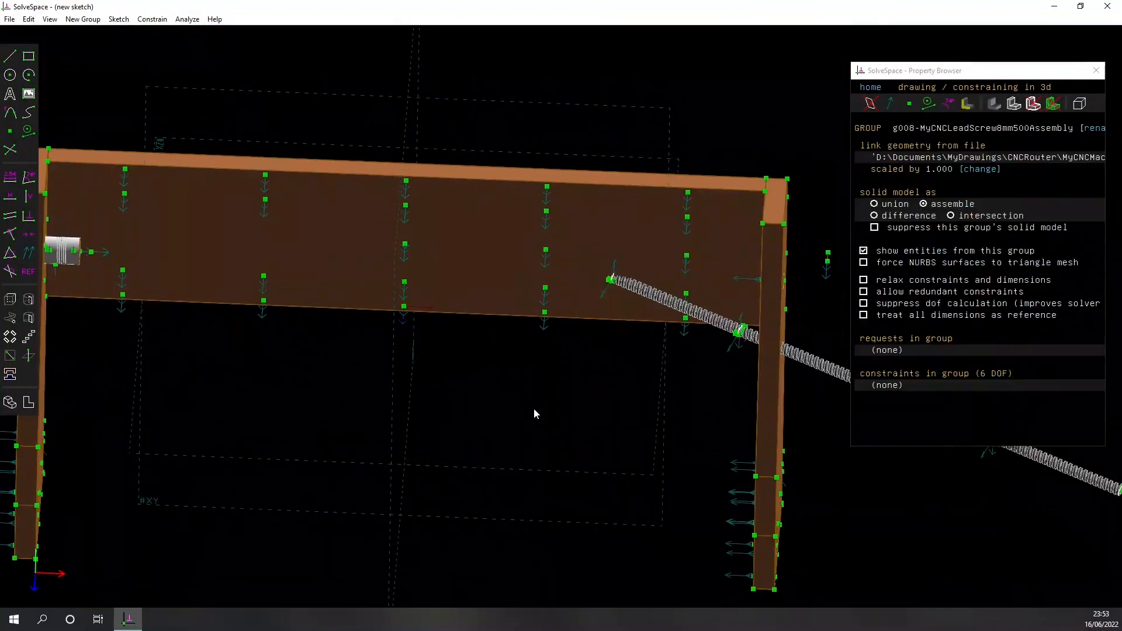
{"action": "right_click_drag", "start_coordinate": [629, 345], "coordinate": [161, 260]}
{"action": "left_click", "coordinate": [673, 411]}
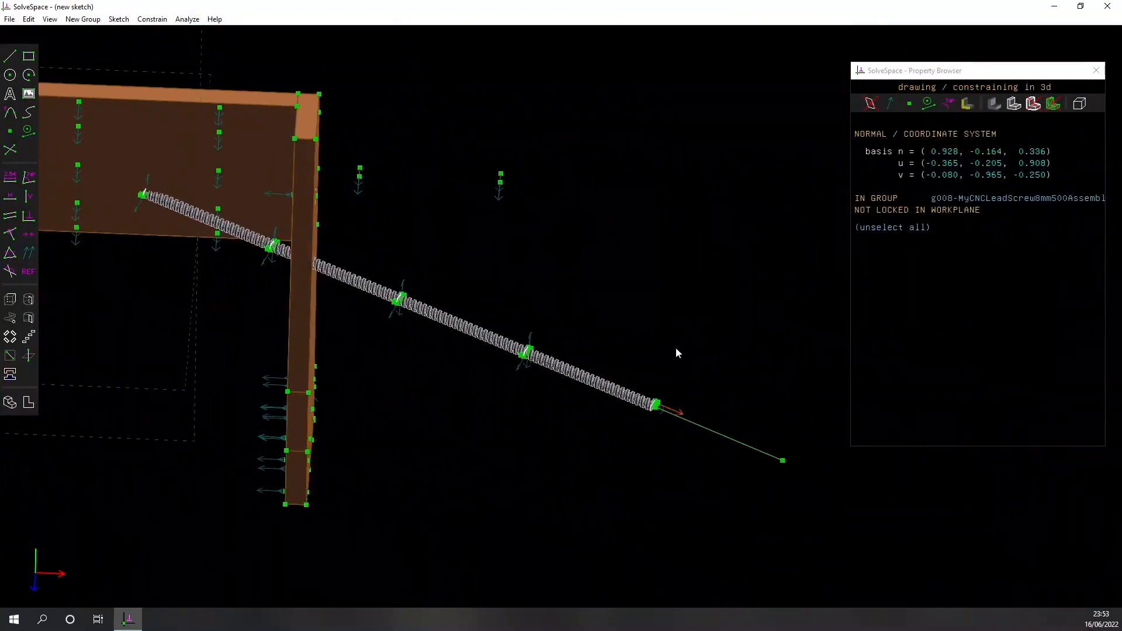
{"action": "left_click_drag", "start_coordinate": [662, 275], "coordinate": [666, 325]}
{"action": "key", "text": "Escape"}
{"action": "scroll", "coordinate": [721, 482], "scroll_direction": "down", "scroll_amount": 3}
Rotate the lead screw until it runs roughly along the length of the horizontal plate, with its end beyond the right gantry plate
{"action": "middle_click_drag", "start_coordinate": [721, 482], "coordinate": [618, 507]}
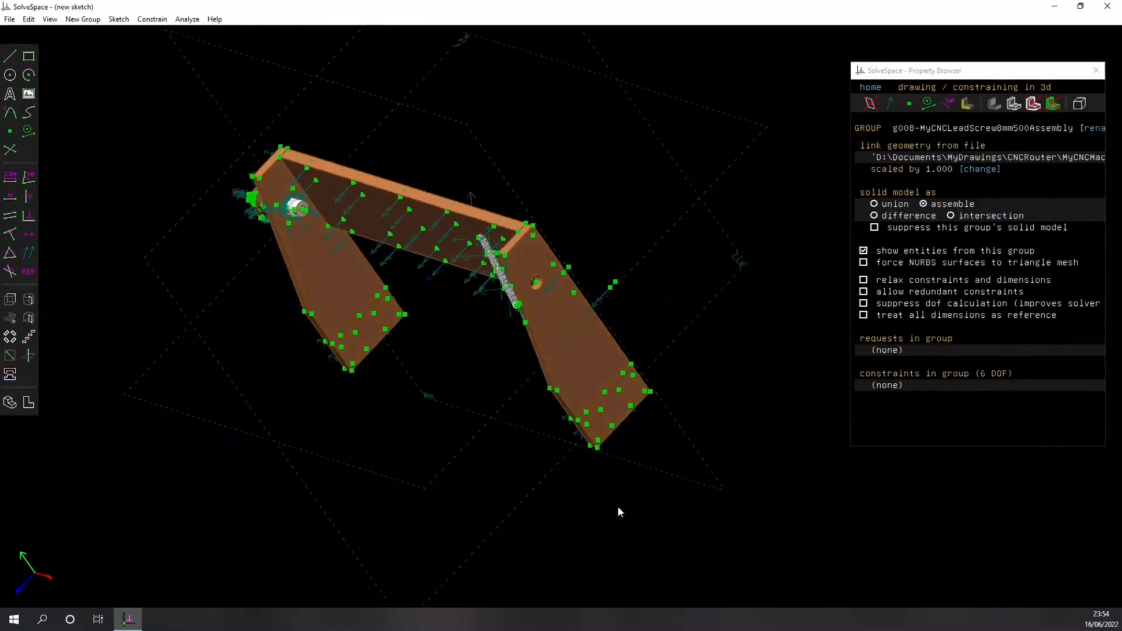
{"action": "scroll", "coordinate": [500, 330], "scroll_direction": "up", "scroll_amount": 10}
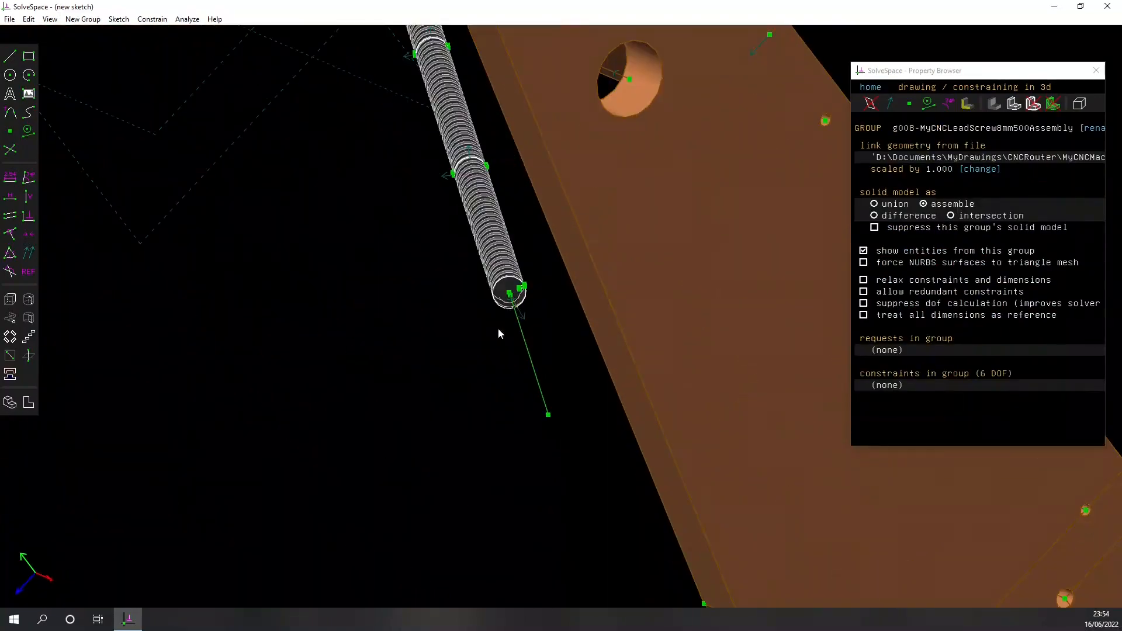
{"action": "middle_click_drag", "start_coordinate": [498, 334], "coordinate": [523, 289]}
{"action": "left_click", "coordinate": [599, 156]}
{"action": "left_click_drag", "start_coordinate": [609, 149], "coordinate": [687, 122]}
{"action": "key", "text": "Escape"}
{"action": "scroll", "coordinate": [413, 364], "scroll_direction": "down", "scroll_amount": 10}
{"action": "middle_click_drag", "start_coordinate": [449, 400], "coordinate": [672, 292]}
{"action": "scroll", "coordinate": [700, 255], "scroll_direction": "up", "scroll_amount": 5}
{"action": "left_click", "coordinate": [645, 269]}
{"action": "left_click_drag", "start_coordinate": [645, 269], "coordinate": [592, 283]}
{"action": "middle_click_drag", "start_coordinate": [316, 436], "coordinate": [403, 412]}
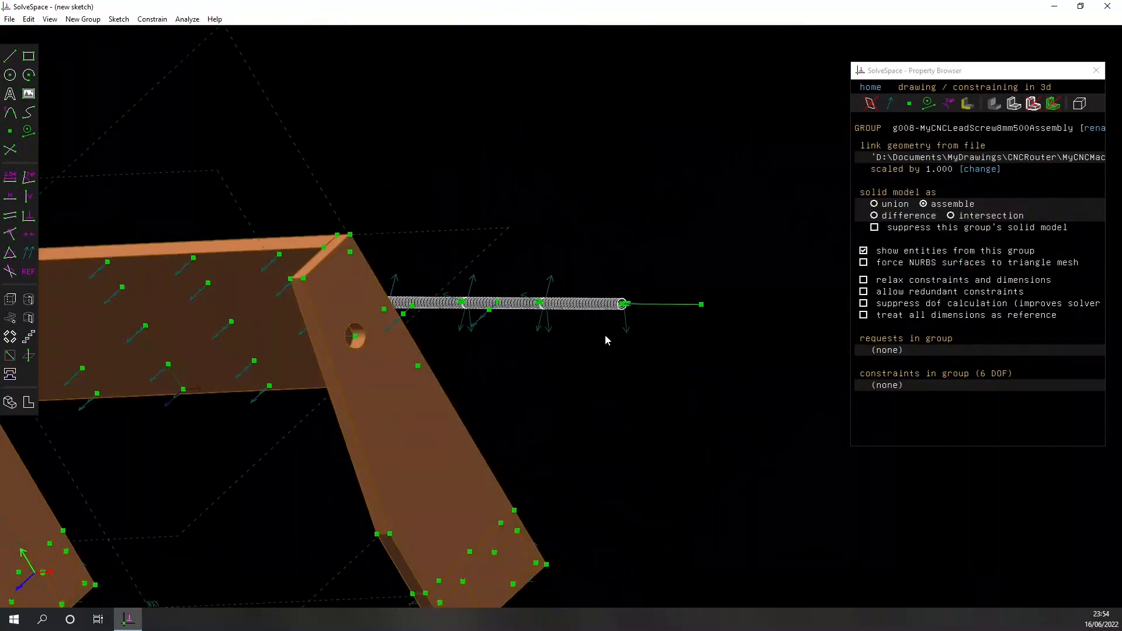
Constrain the lead screw's end normal to the same orientation as the X-direction reference normal at the origin
{"action": "scroll", "coordinate": [634, 318], "scroll_direction": "up", "scroll_amount": 7}
{"action": "scroll", "coordinate": [610, 260], "scroll_direction": "up", "scroll_amount": 5}
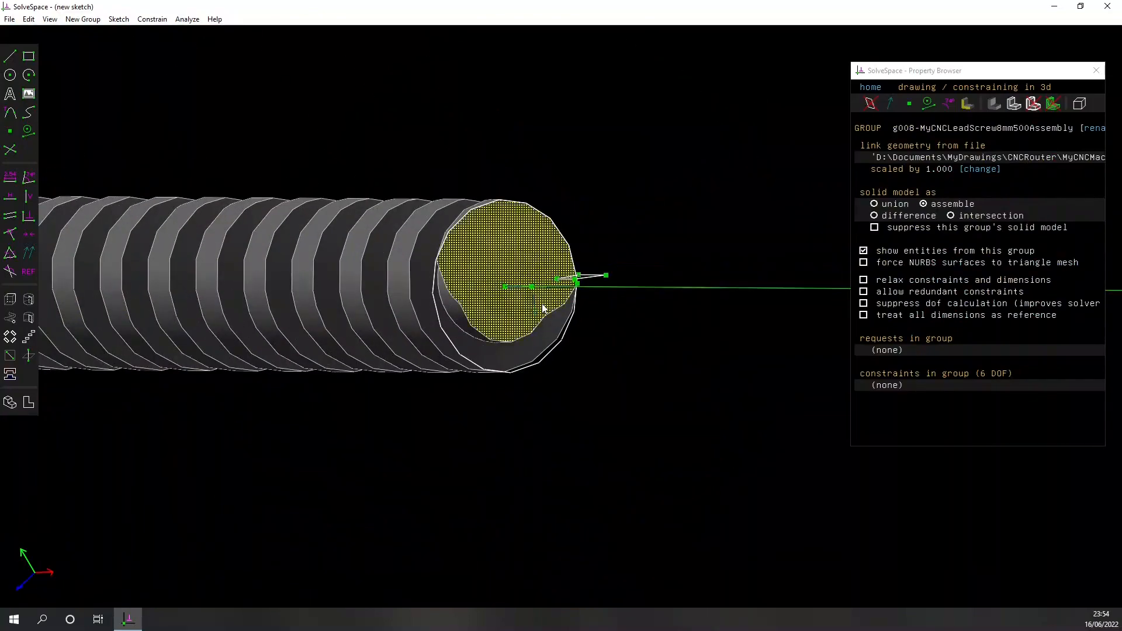
{"action": "scroll", "coordinate": [558, 299], "scroll_direction": "up", "scroll_amount": 5}
{"action": "scroll", "coordinate": [528, 269], "scroll_direction": "down", "scroll_amount": 10}
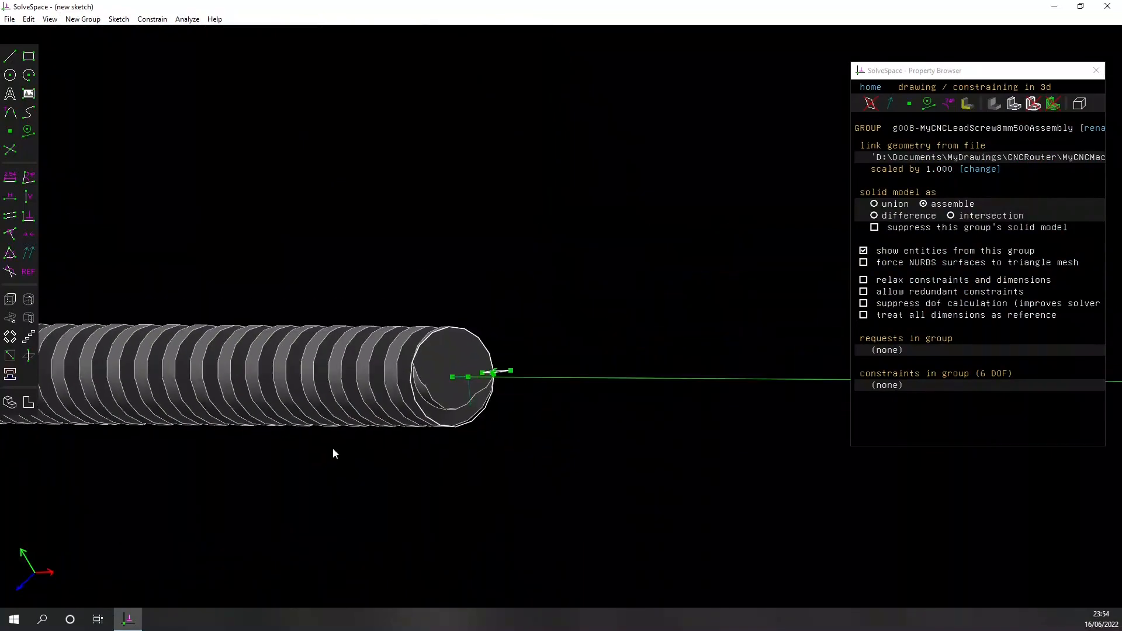
{"action": "scroll", "coordinate": [220, 458], "scroll_direction": "down", "scroll_amount": 10}
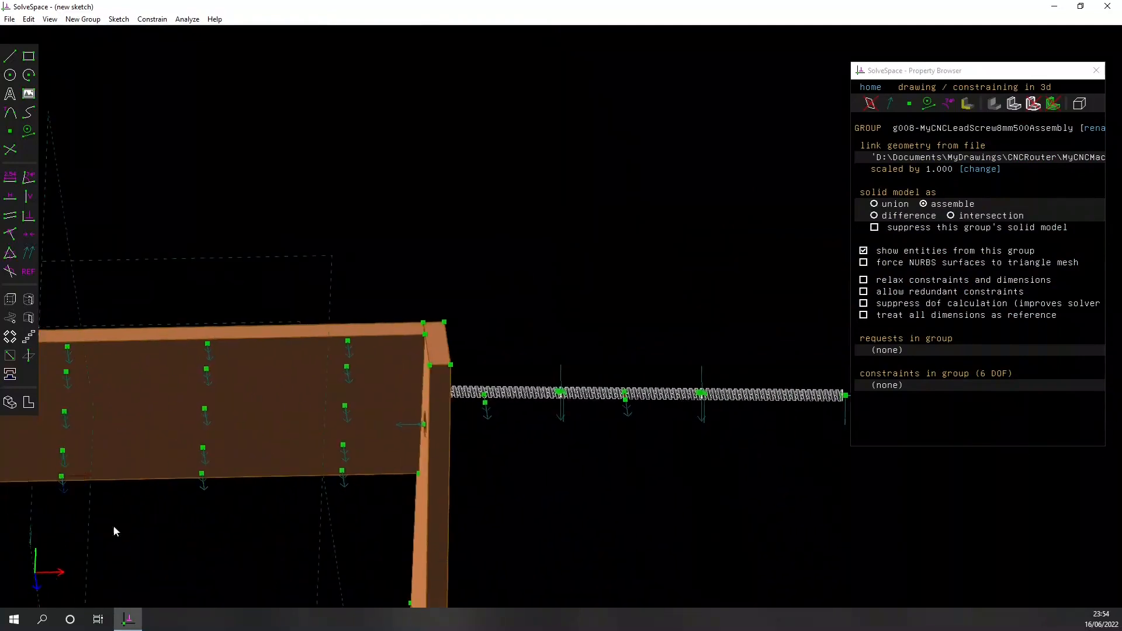
{"action": "scroll", "coordinate": [184, 526], "scroll_direction": "down", "scroll_amount": 3}
{"action": "middle_click_drag", "start_coordinate": [172, 535], "coordinate": [168, 55]}
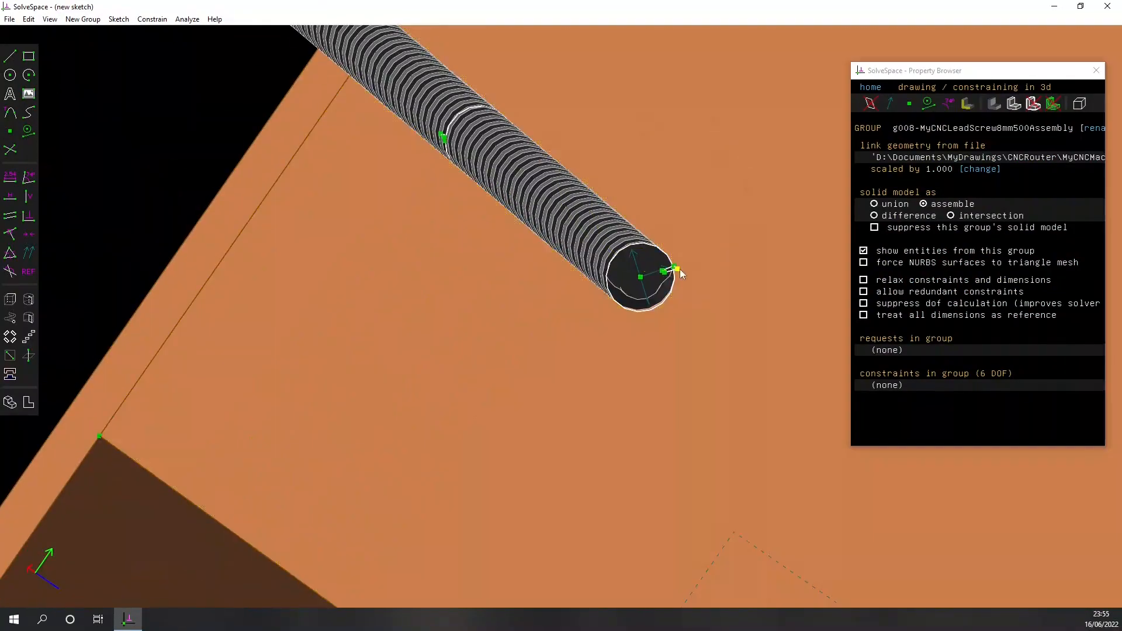
{"action": "scroll", "coordinate": [645, 290], "scroll_direction": "down", "scroll_amount": 5}
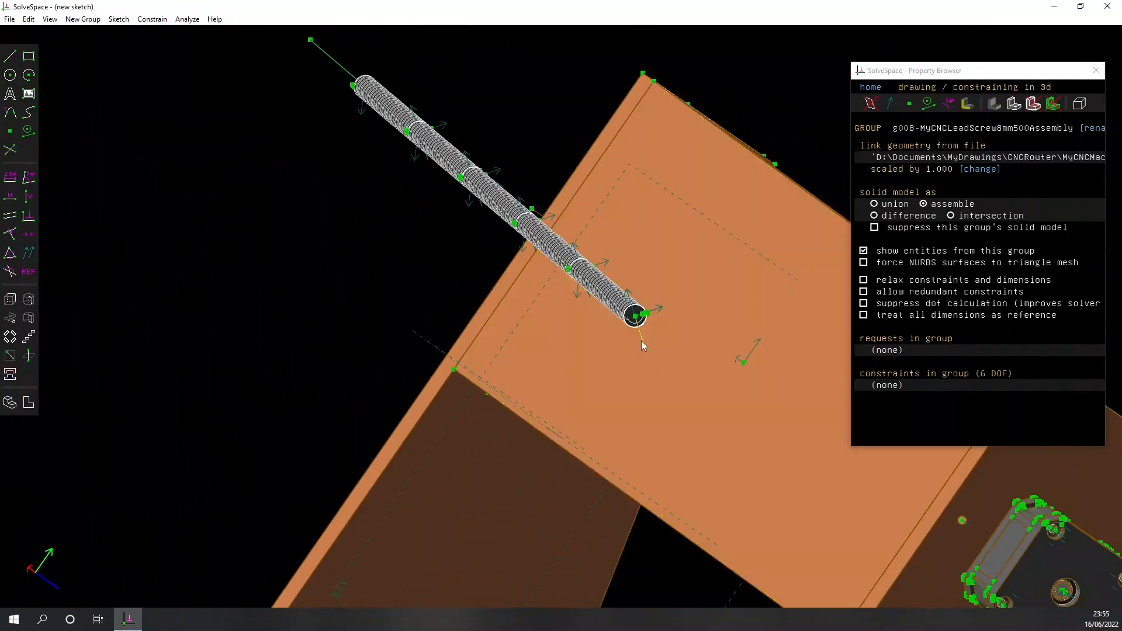
{"action": "scroll", "coordinate": [641, 342], "scroll_direction": "up", "scroll_amount": 2}
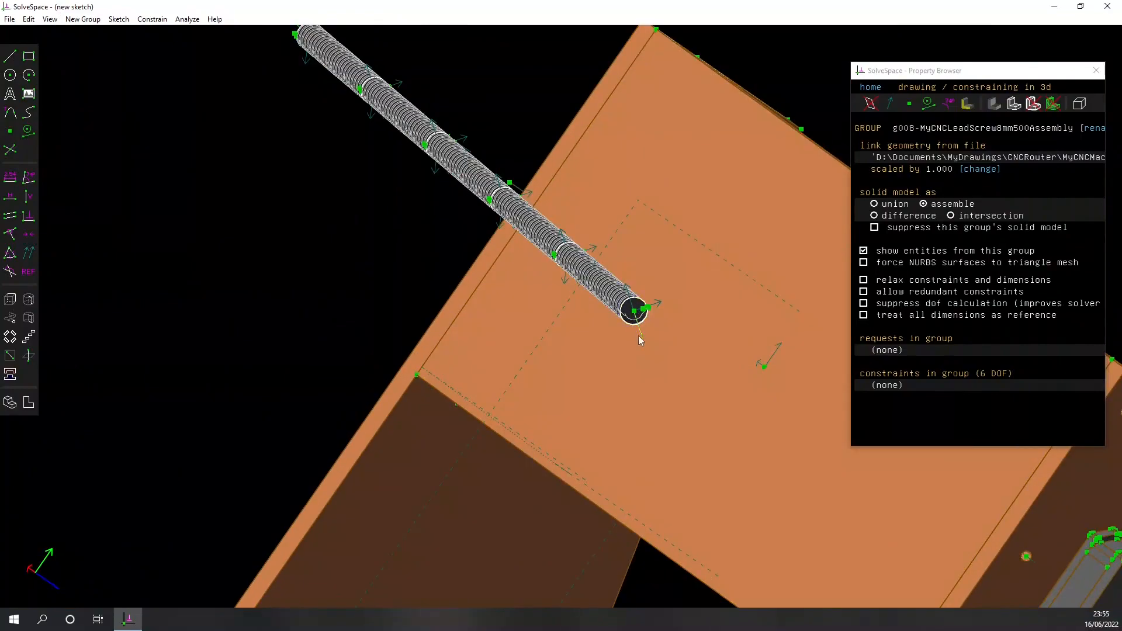
{"action": "scroll", "coordinate": [643, 333], "scroll_direction": "up", "scroll_amount": 3}
{"action": "middle_click_drag", "start_coordinate": [651, 327], "coordinate": [326, 438]}
{"action": "left_click", "coordinate": [418, 322]}
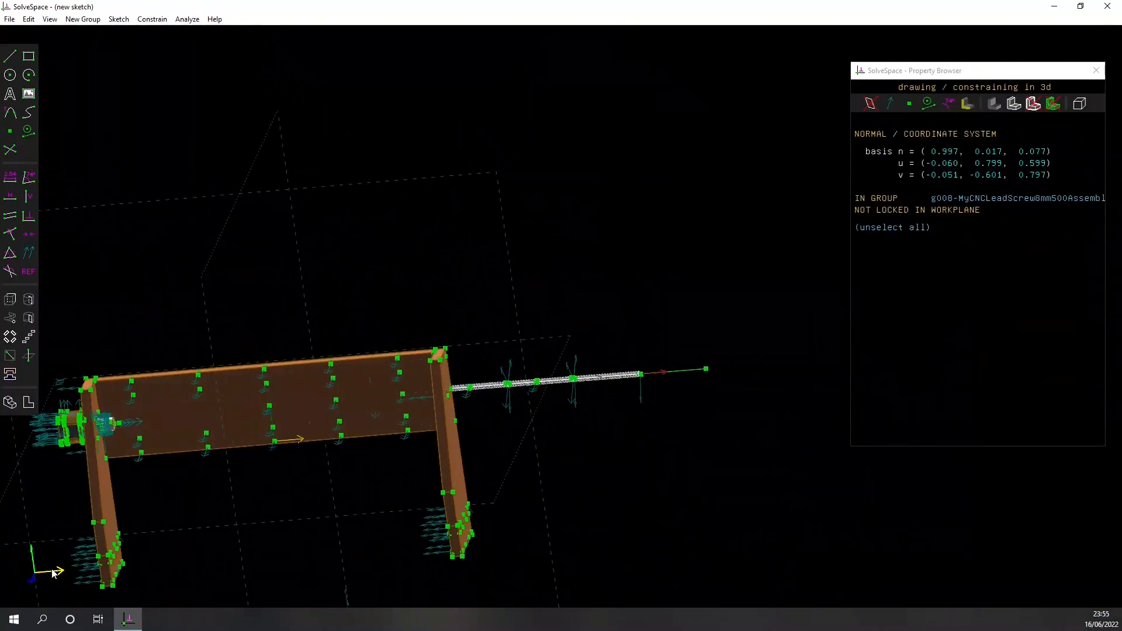
{"action": "left_click", "coordinate": [297, 440]}
{"action": "left_click", "coordinate": [28, 253]}
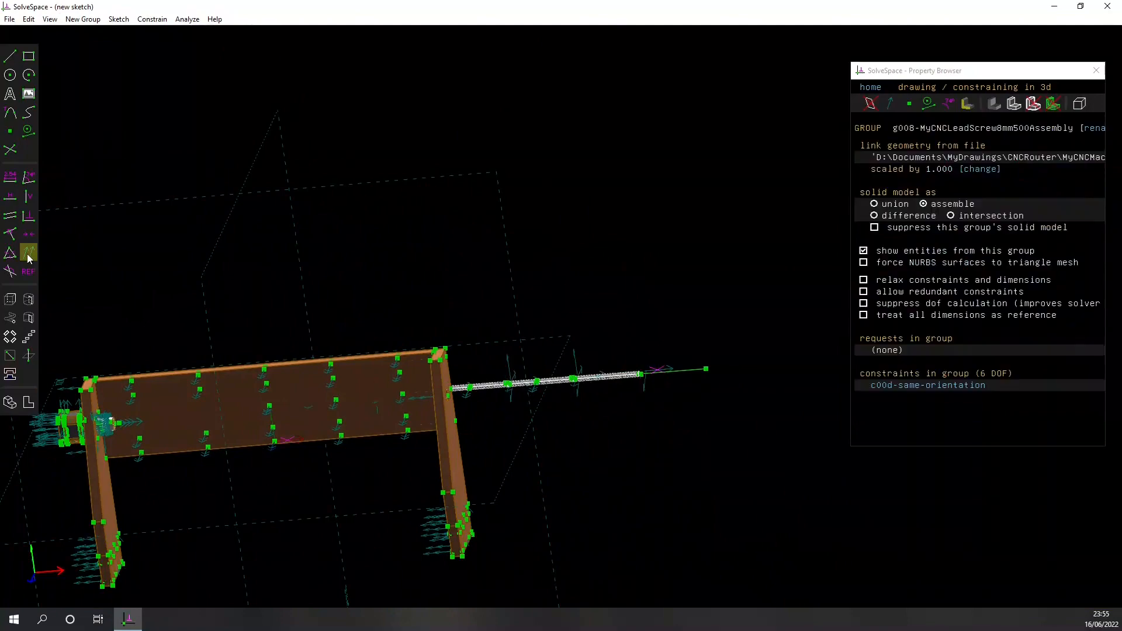
Constrain the centre point of the lead screw's coupling-side end to lie on the axis line inside the coupling's bore
{"action": "scroll", "coordinate": [501, 452], "scroll_direction": "down", "scroll_amount": 3}
{"action": "middle_click_drag", "start_coordinate": [501, 454], "coordinate": [372, 482]}
{"action": "middle_click_drag", "start_coordinate": [309, 459], "coordinate": [511, 361]}
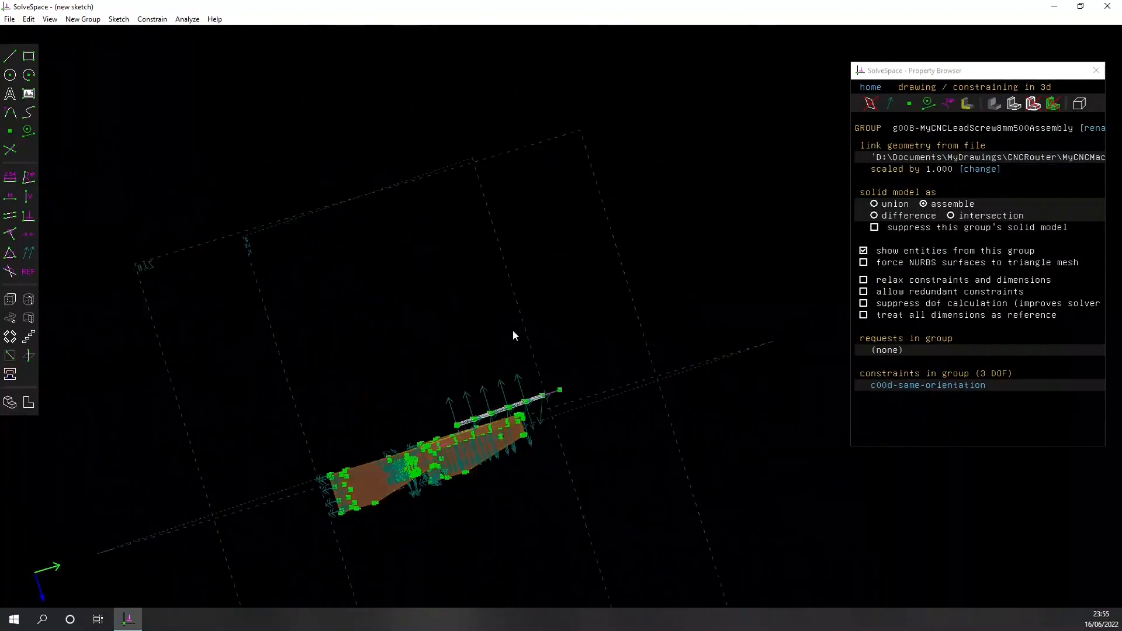
{"action": "scroll", "coordinate": [426, 396], "scroll_direction": "up", "scroll_amount": 6}
{"action": "left_click", "coordinate": [365, 363]}
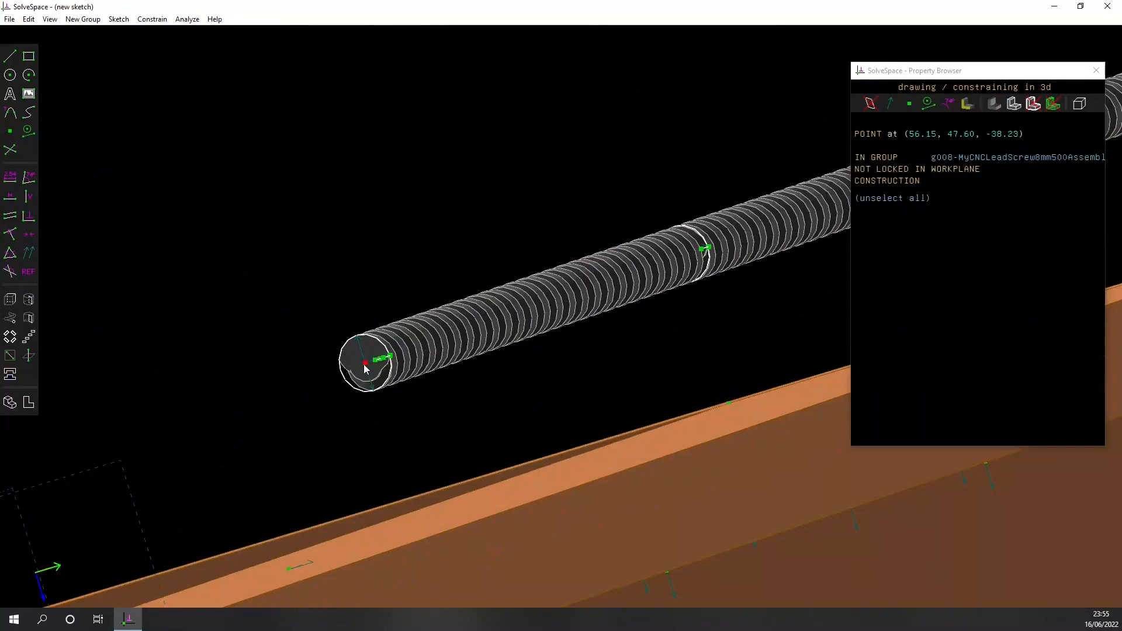
{"action": "scroll", "coordinate": [401, 464], "scroll_direction": "down", "scroll_amount": 7}
{"action": "middle_click_drag", "start_coordinate": [433, 588], "coordinate": [386, 341]}
{"action": "scroll", "coordinate": [637, 427], "scroll_direction": "up", "scroll_amount": 6}
{"action": "right_click_drag", "start_coordinate": [420, 359], "coordinate": [704, 443]}
{"action": "middle_click_drag", "start_coordinate": [703, 444], "coordinate": [670, 434]}
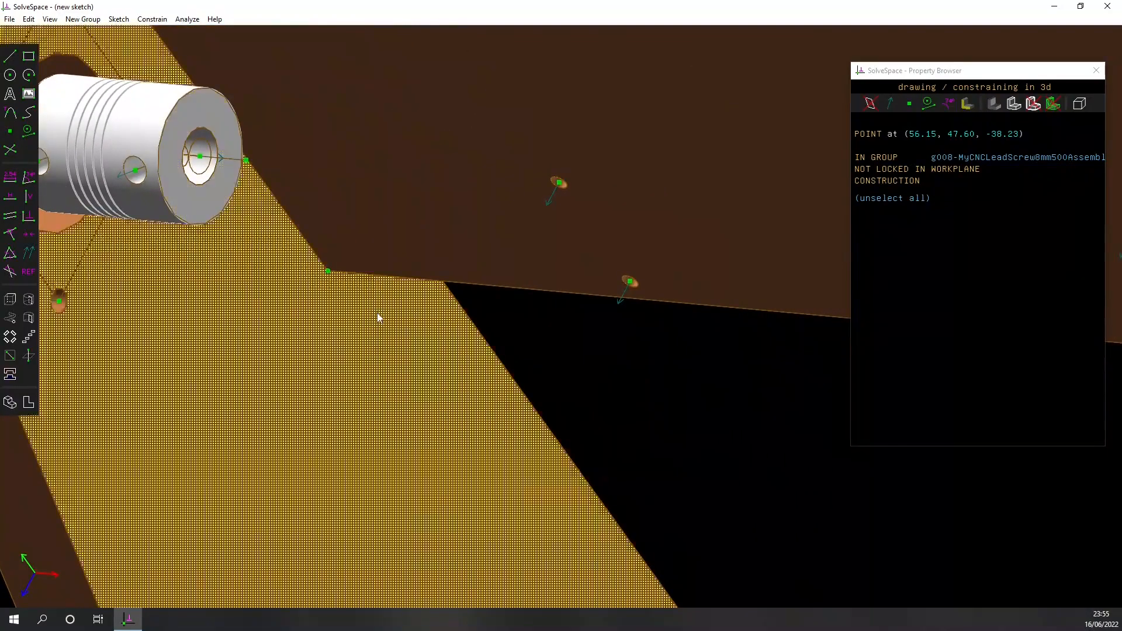
{"action": "right_click_drag", "start_coordinate": [298, 324], "coordinate": [524, 320]}
{"action": "middle_click_drag", "start_coordinate": [525, 319], "coordinate": [409, 281]}
{"action": "right_click_drag", "start_coordinate": [120, 301], "coordinate": [517, 427]}
{"action": "scroll", "coordinate": [503, 377], "scroll_direction": "up", "scroll_amount": 4}
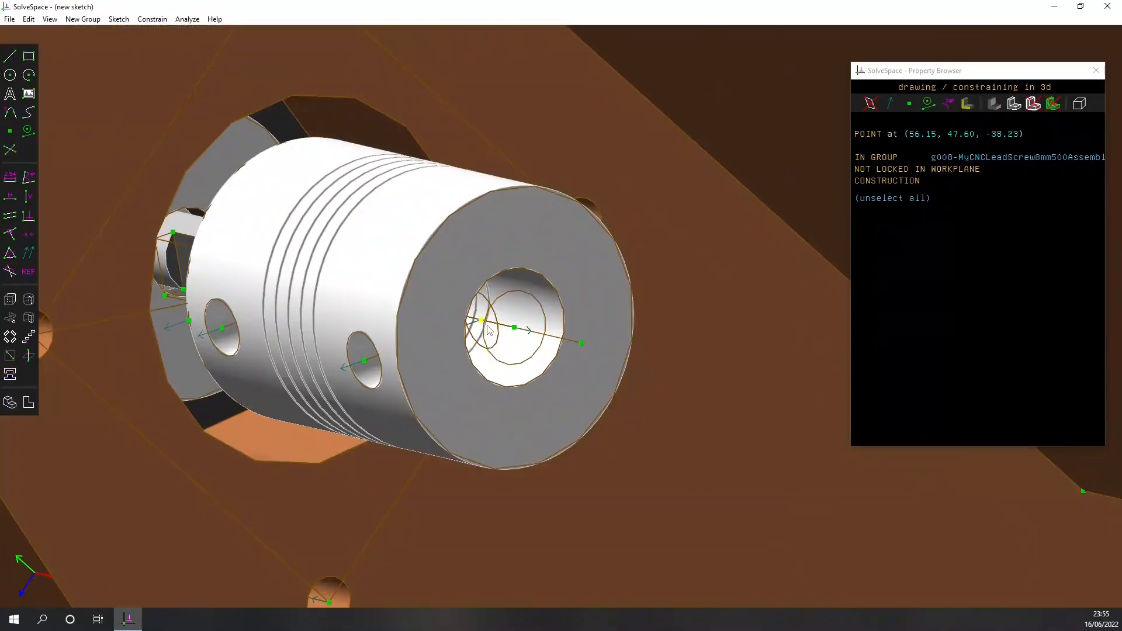
{"action": "scroll", "coordinate": [489, 331], "scroll_direction": "up", "scroll_amount": 5}
{"action": "scroll", "coordinate": [509, 330], "scroll_direction": "down", "scroll_amount": 3}
{"action": "left_click", "coordinate": [509, 330]}
{"action": "scroll", "coordinate": [509, 330], "scroll_direction": "down", "scroll_amount": 8}
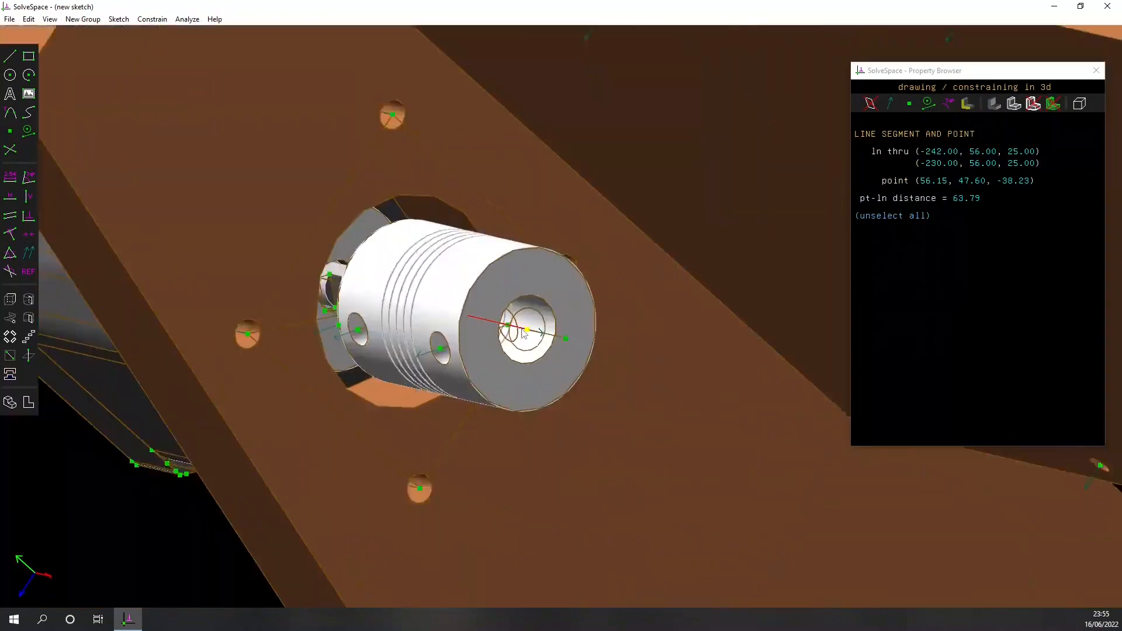
{"action": "left_click", "coordinate": [11, 234]}
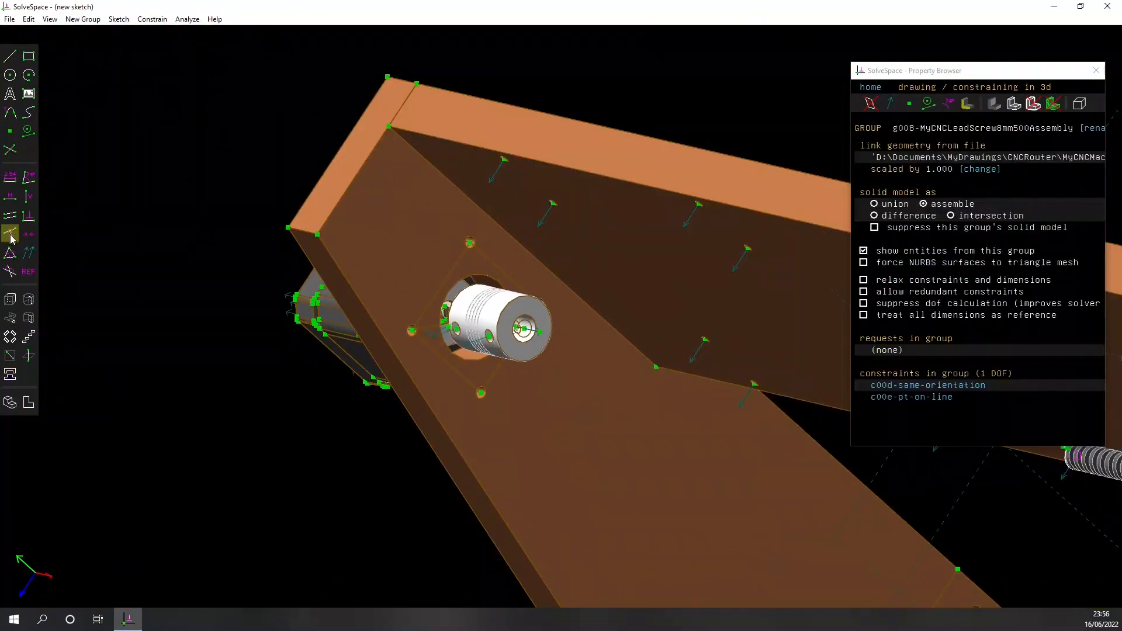
Examine in a view along the shaft axis how the lead screw lines up with the coupling and the gantry plate holes
{"action": "scroll", "coordinate": [670, 446], "scroll_direction": "down", "scroll_amount": 3}
{"action": "mouse_move", "coordinate": [590, 560]}
{"action": "middle_mouse_down"}
{"action": "mouse_move", "coordinate": [633, 518]}
{"action": "mouse_move", "coordinate": [602, 558]}
{"action": "middle_mouse_up"}
{"action": "key", "text": "F2"}
{"action": "right_click_drag", "start_coordinate": [141, 488], "coordinate": [234, 488]}
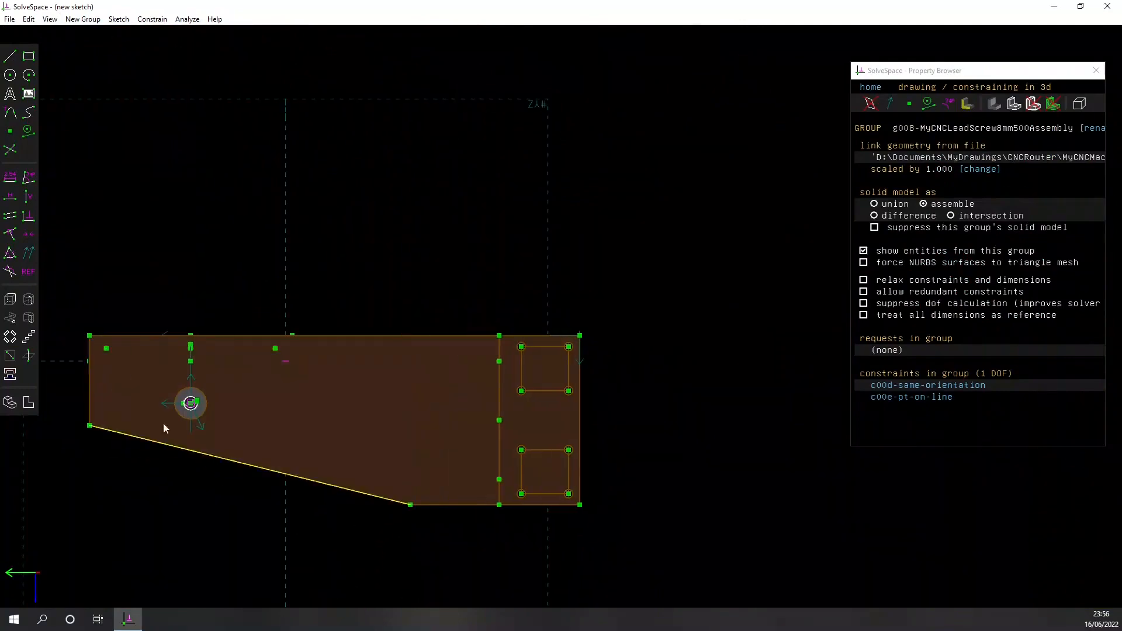
{"action": "scroll", "coordinate": [181, 414], "scroll_direction": "up", "scroll_amount": 10}
{"action": "scroll", "coordinate": [224, 425], "scroll_direction": "down", "scroll_amount": 10}
{"action": "middle_click_drag", "start_coordinate": [169, 491], "coordinate": [508, 332]}
{"action": "key", "text": "F2"}
Add a distance constraint between the lead screw's end centre point and a point inside the coupling's bore
{"action": "middle_click_drag", "start_coordinate": [462, 456], "coordinate": [552, 486]}
{"action": "scroll", "coordinate": [606, 214], "scroll_direction": "up", "scroll_amount": 7}
{"action": "left_click", "coordinate": [552, 296]}
{"action": "middle_click_drag", "start_coordinate": [264, 555], "coordinate": [523, 85]}
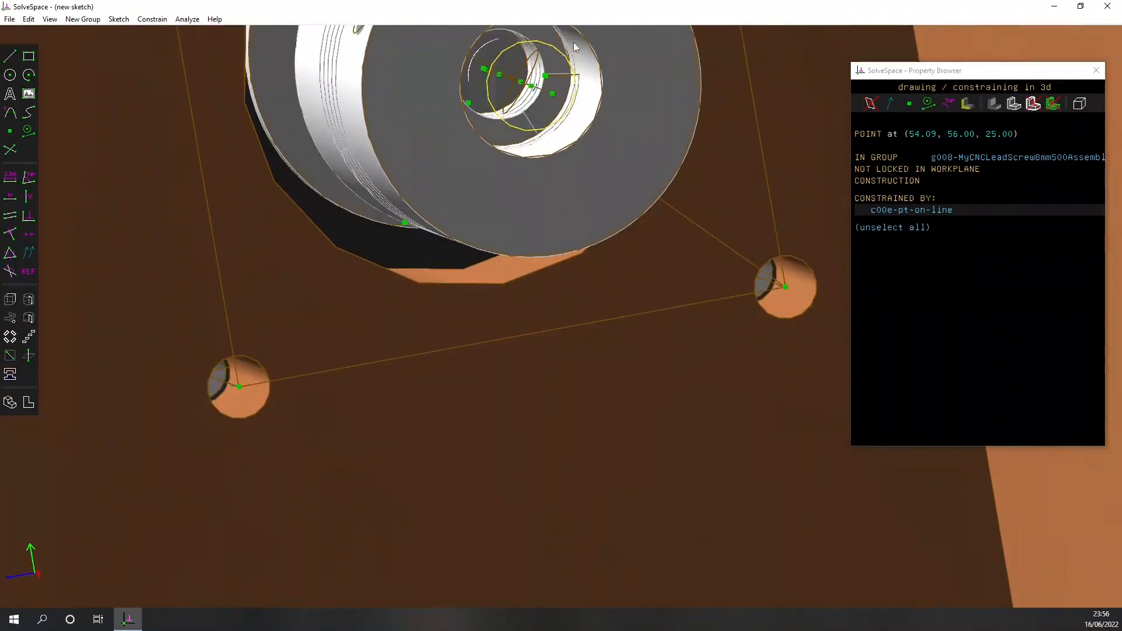
{"action": "left_click", "coordinate": [522, 82]}
{"action": "left_click", "coordinate": [13, 179]}
{"action": "middle_click_drag", "start_coordinate": [391, 331], "coordinate": [325, 422]}
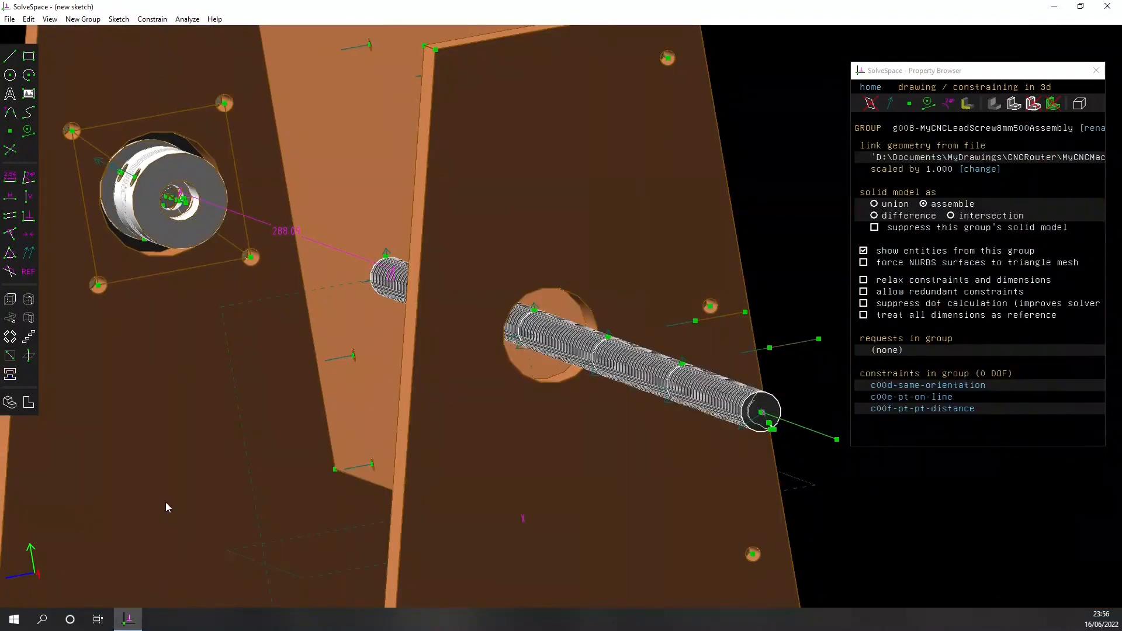
Set the distance between the lead screw's end and the point inside the coupling to 10 mm
{"action": "scroll", "coordinate": [243, 351], "scroll_direction": "down", "scroll_amount": 3}
{"action": "middle_click_drag", "start_coordinate": [244, 351], "coordinate": [168, 366]}
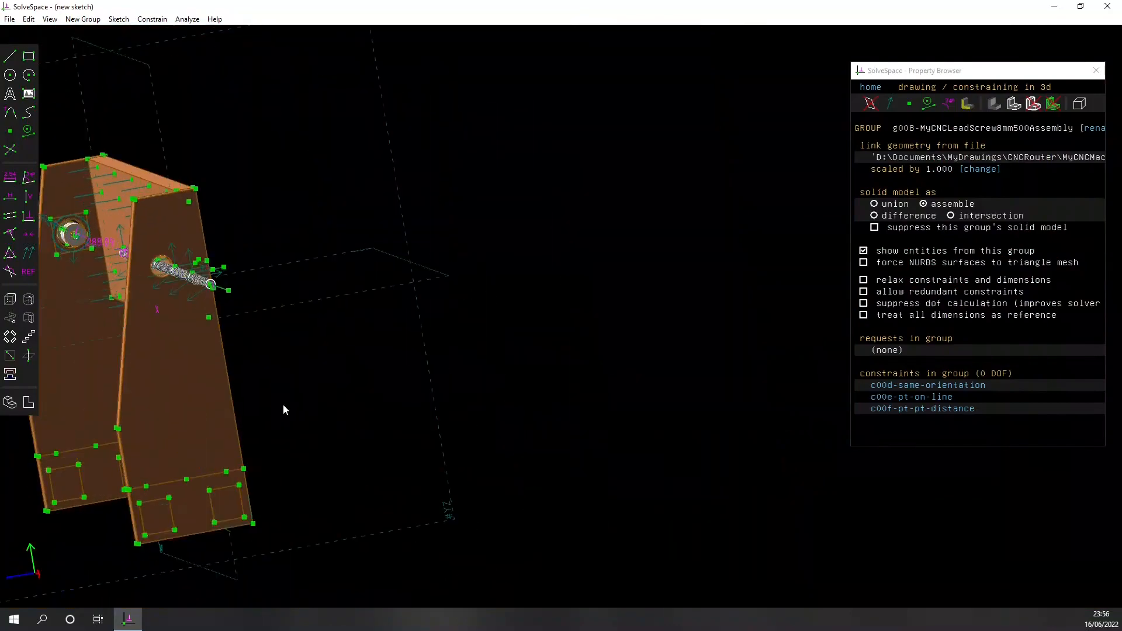
{"action": "middle_click_drag", "start_coordinate": [409, 524], "coordinate": [389, 181]}
{"action": "double_click", "coordinate": [389, 181]}
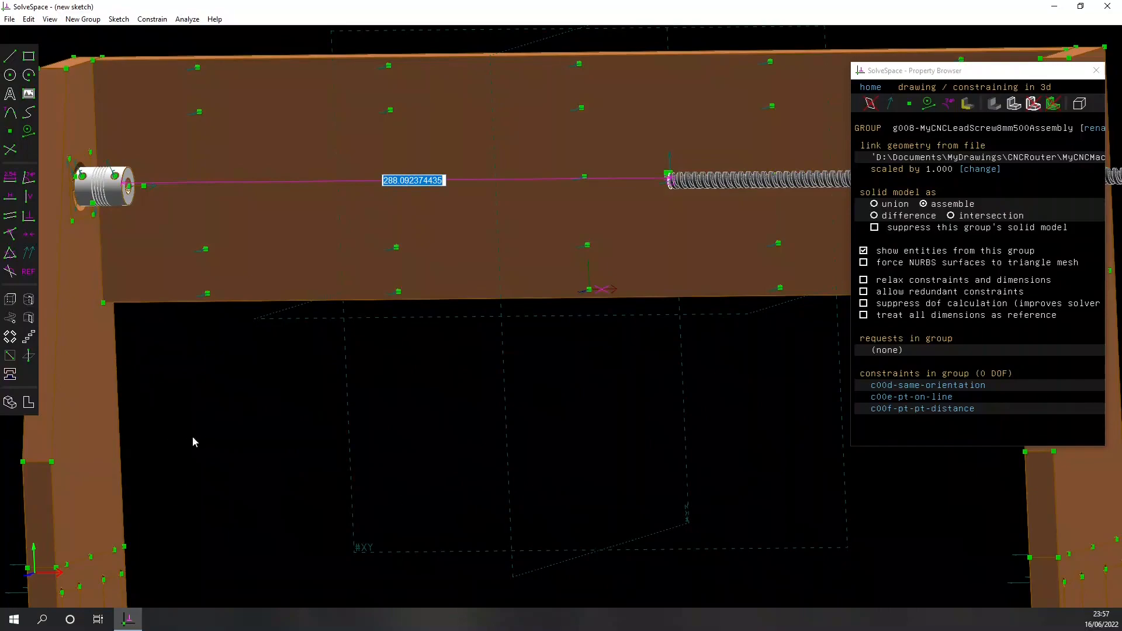
{"action": "type", "text": "10"}
{"action": "key", "text": "Return"}
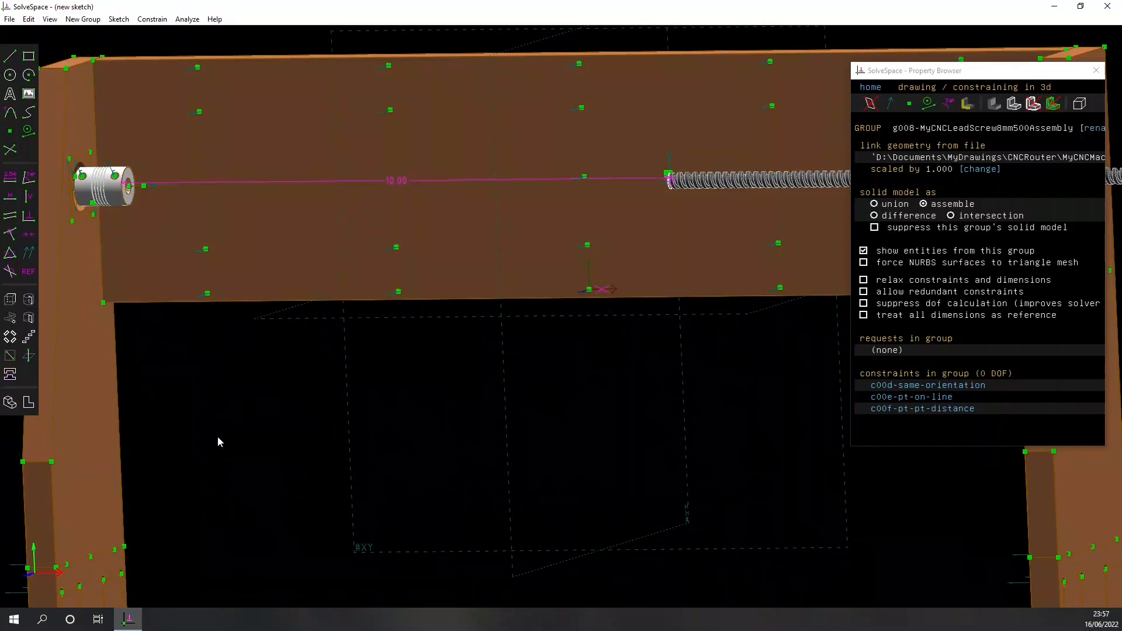
Delete the distance constraint between the coupling and the lead screw and pull the screw away from the coupling
{"action": "scroll", "coordinate": [119, 246], "scroll_direction": "up", "scroll_amount": 5}
{"action": "middle_click_drag", "start_coordinate": [118, 246], "coordinate": [474, 430]}
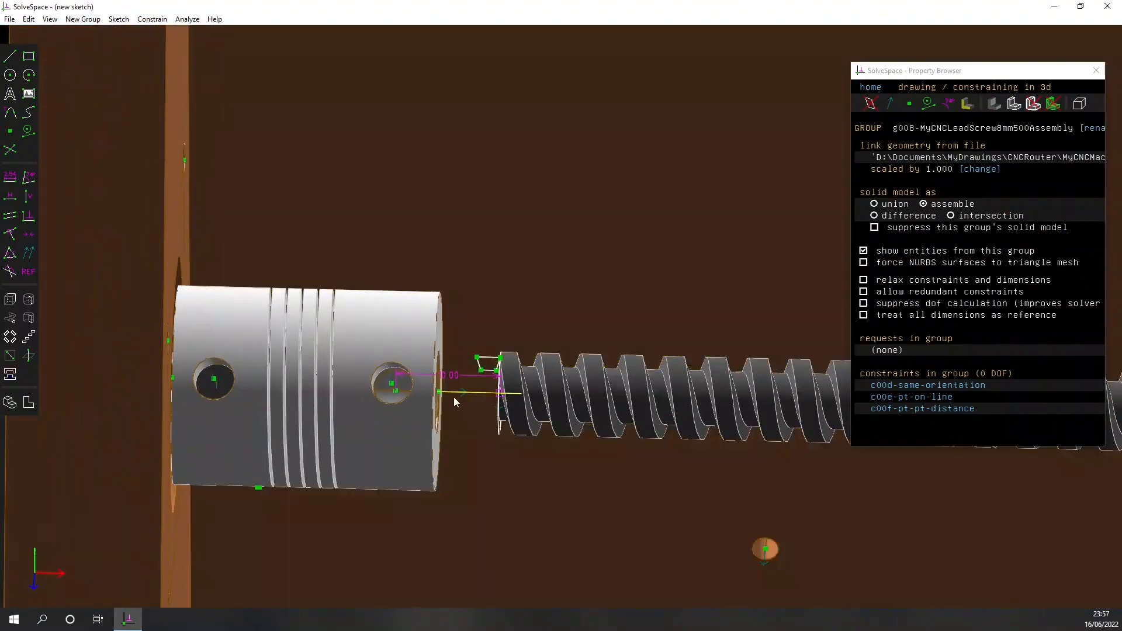
{"action": "left_click", "coordinate": [457, 374]}
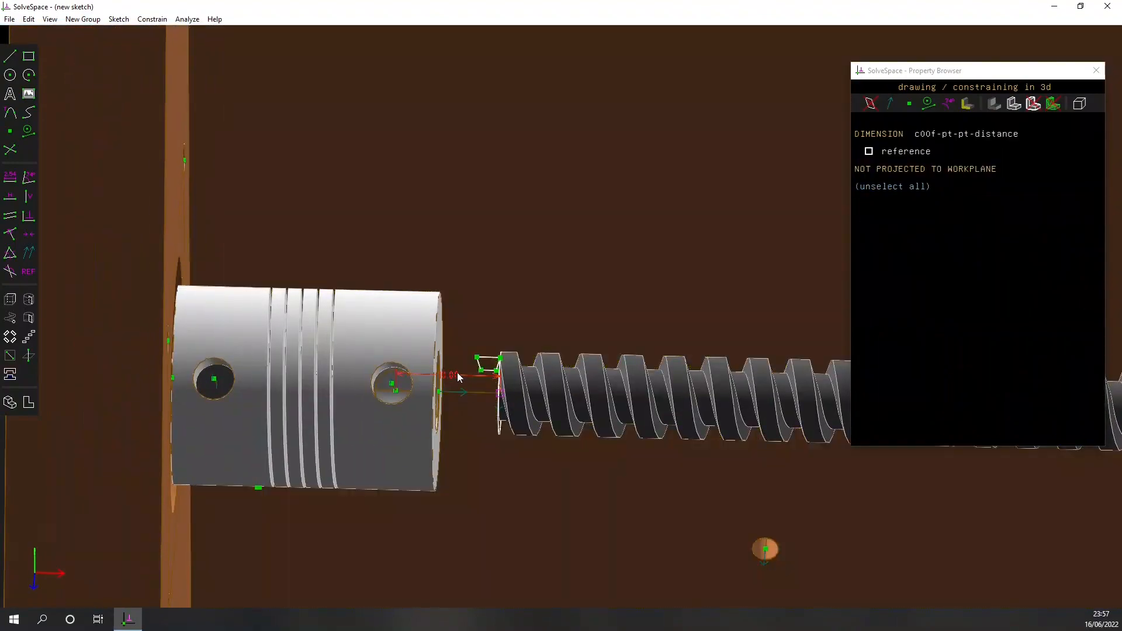
{"action": "key", "text": "Delete"}
{"action": "left_click", "coordinate": [501, 392]}
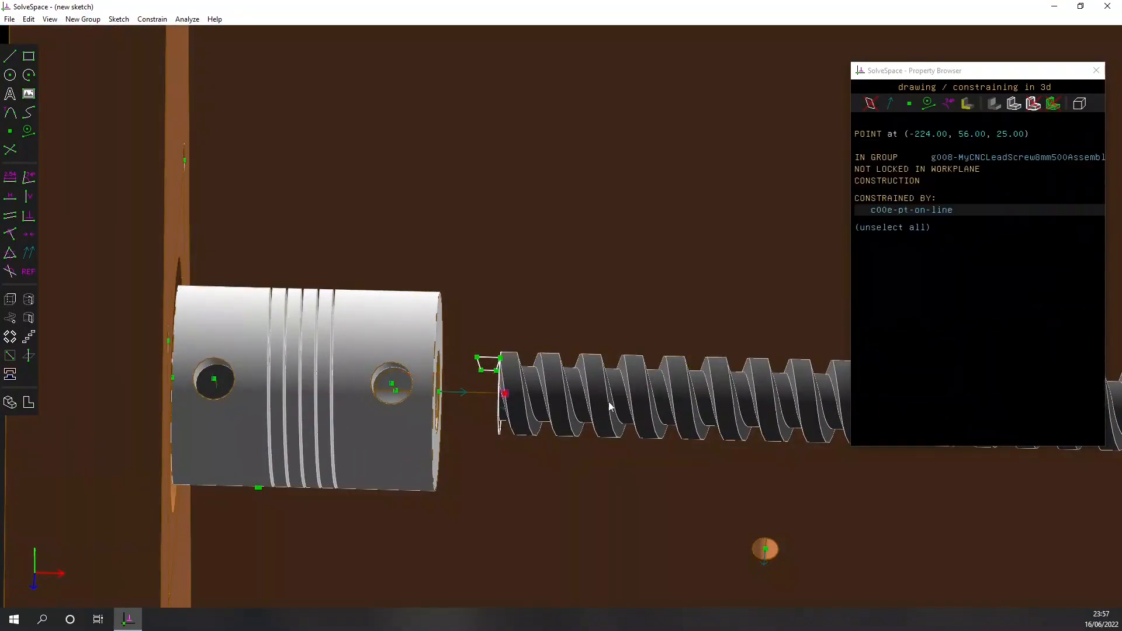
{"action": "left_click_drag", "start_coordinate": [655, 402], "coordinate": [706, 404]}
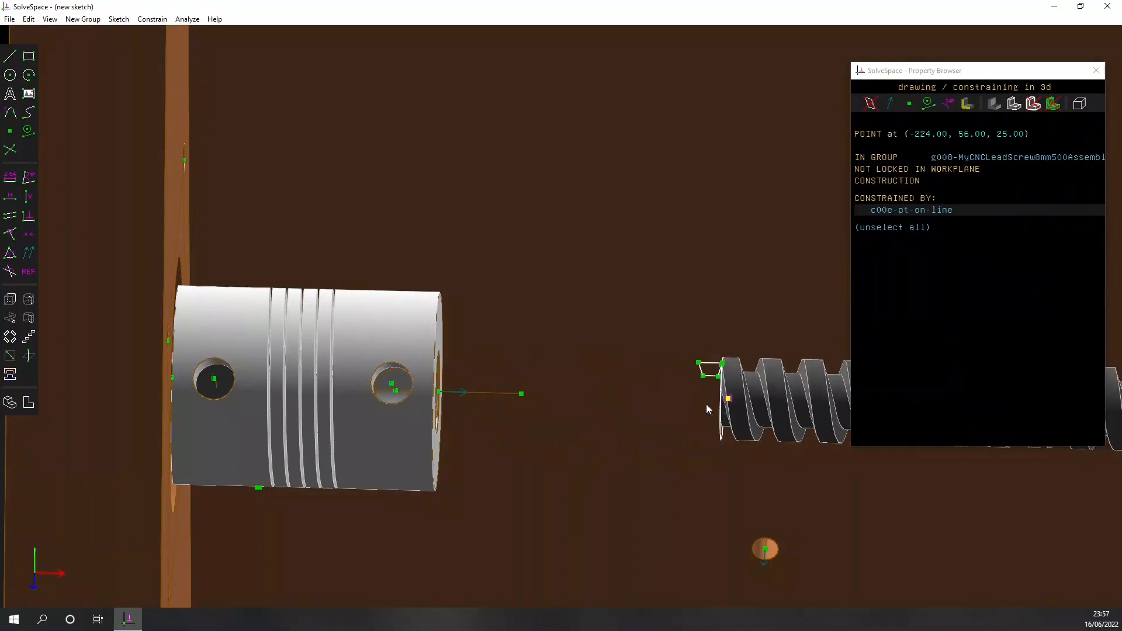
Constrain the lead screw's end centre point 5 mm from the inner end point of the coupling's axis line
{"action": "left_click", "coordinate": [531, 446]}
{"action": "middle_click_drag", "start_coordinate": [644, 421], "coordinate": [323, 340]}
{"action": "left_click", "coordinate": [664, 405]}
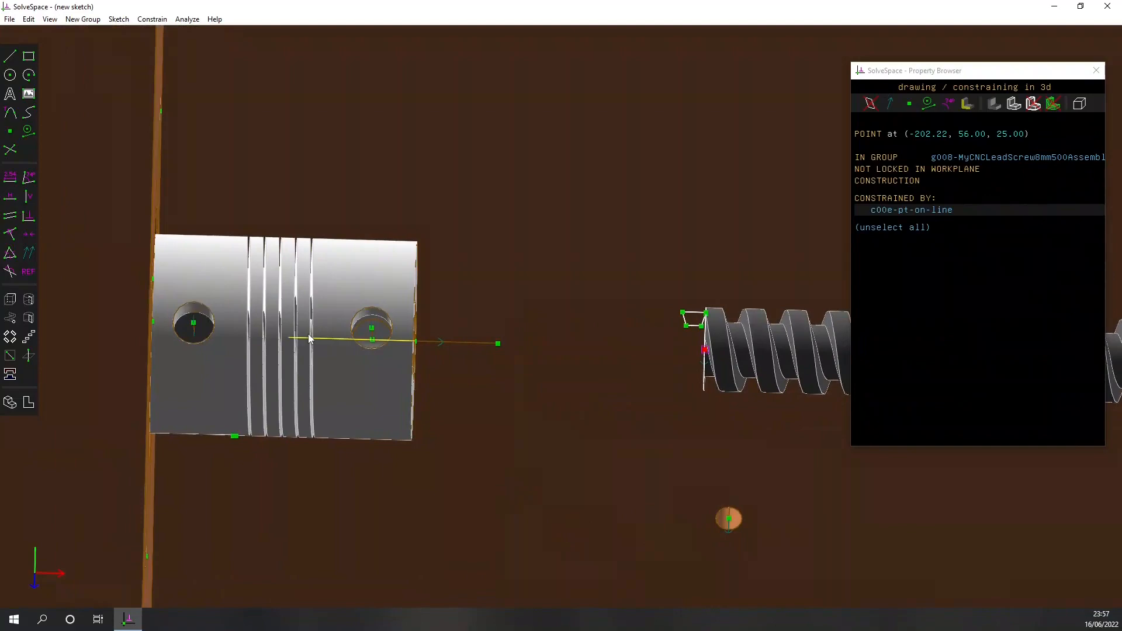
{"action": "left_click", "coordinate": [288, 338]}
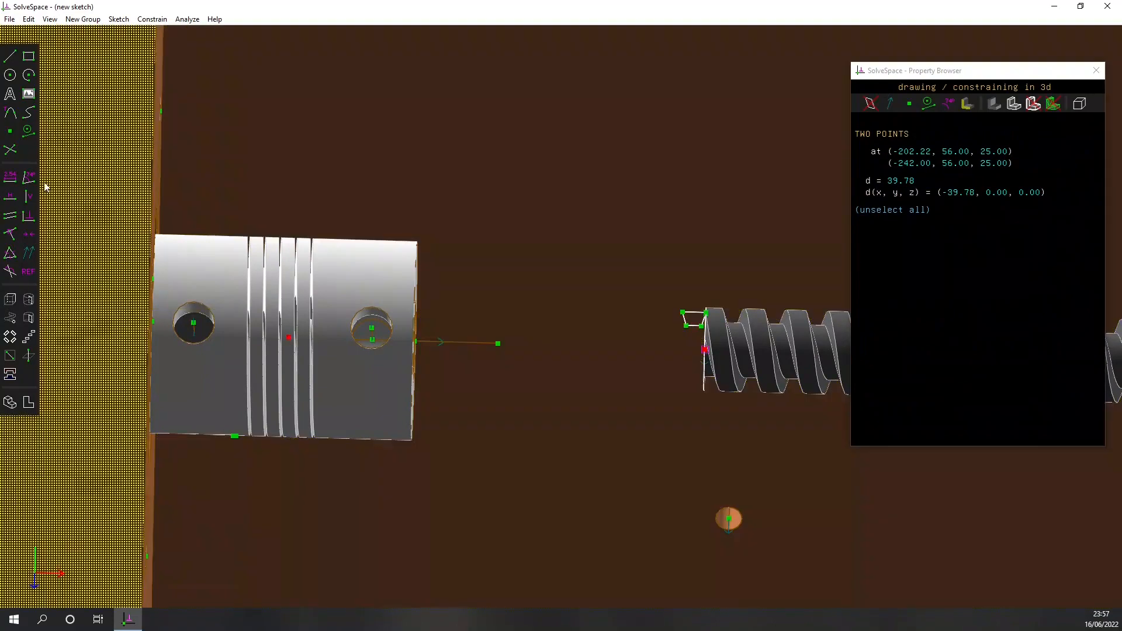
{"action": "left_click", "coordinate": [10, 178]}
{"action": "type", "text": "5"}
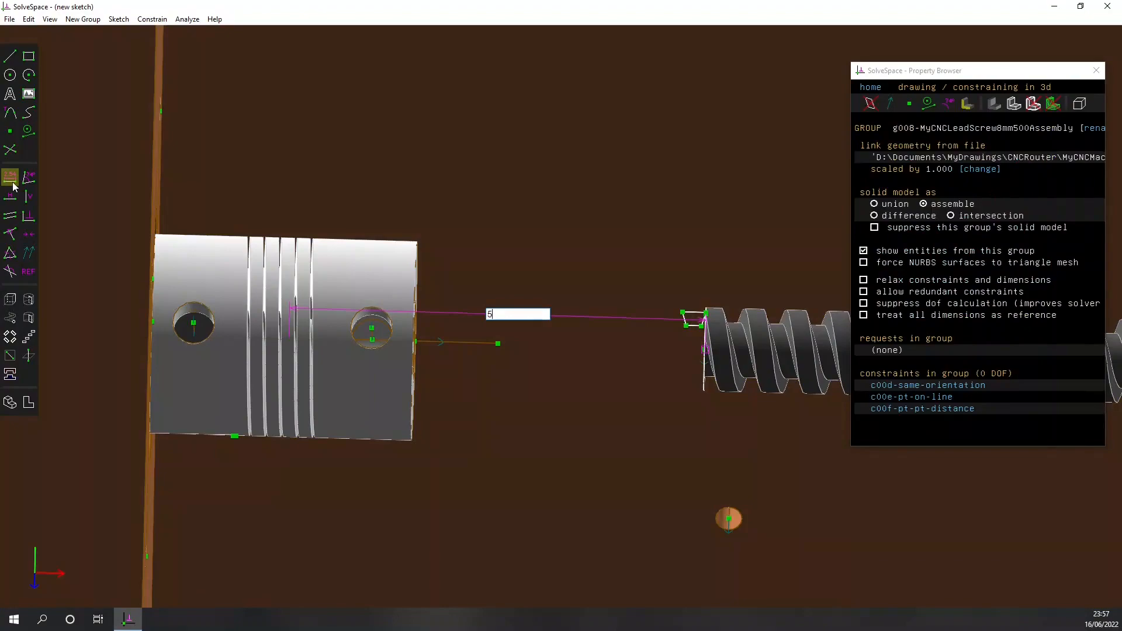
{"action": "key", "text": "Return"}
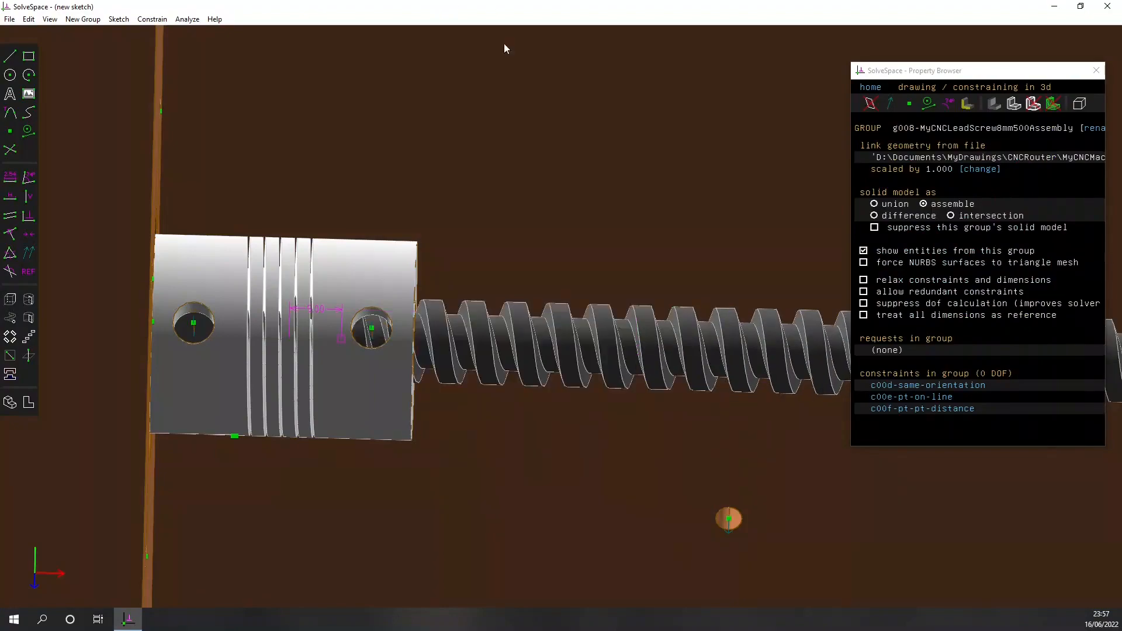
Try 10, 7 and 6 mm for the distance between the coupling's inner point and the lead screw's end, and return it to 5 mm
{"action": "scroll", "coordinate": [291, 342], "scroll_direction": "up", "scroll_amount": 5}
{"action": "scroll", "coordinate": [375, 266], "scroll_direction": "down", "scroll_amount": 2}
{"action": "double_click", "coordinate": [371, 261]}
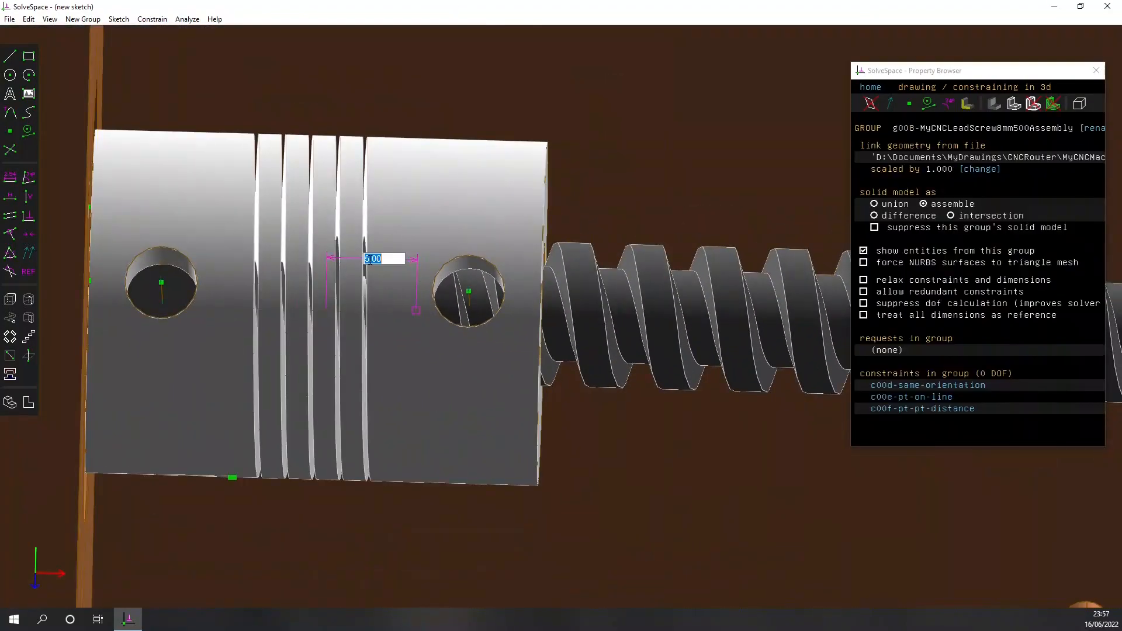
{"action": "type", "text": "10"}
{"action": "key", "text": "Return"}
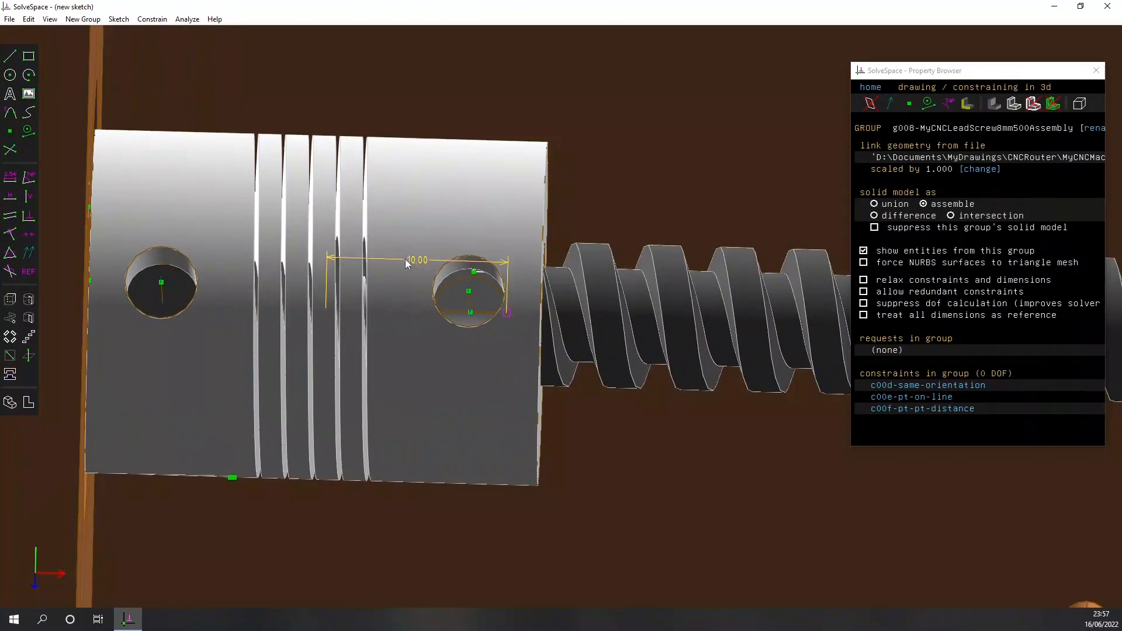
{"action": "double_click", "coordinate": [419, 261]}
{"action": "type", "text": "7"}
{"action": "key", "text": "Return"}
{"action": "double_click", "coordinate": [392, 260]}
{"action": "type", "text": "6"}
{"action": "key", "text": "Return"}
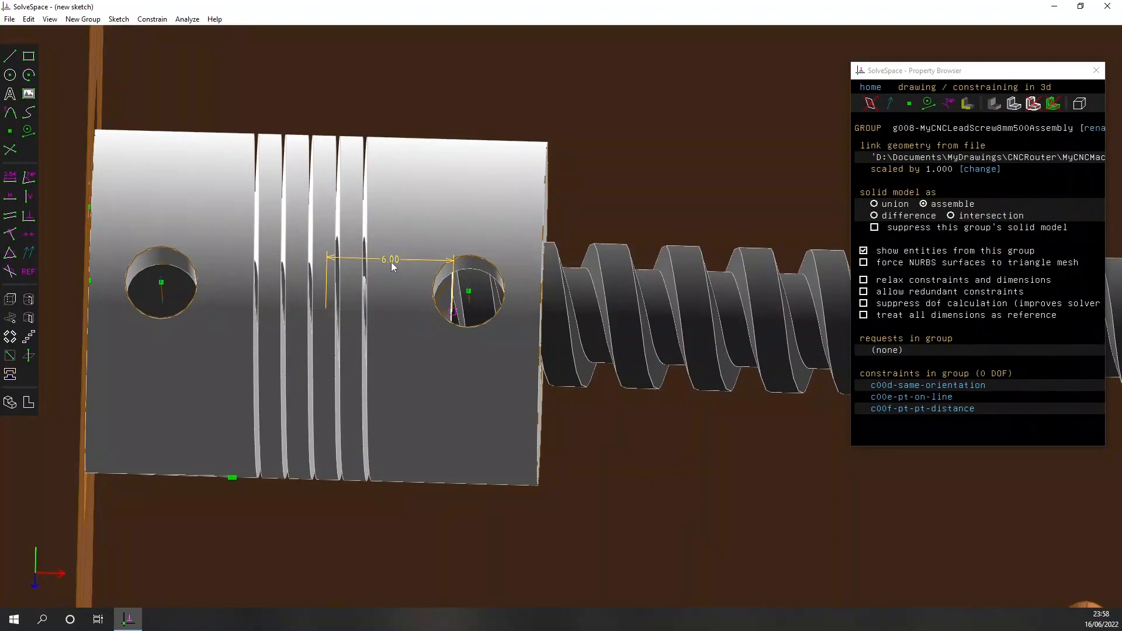
{"action": "double_click", "coordinate": [383, 260]}
{"action": "type", "text": "5"}
{"action": "key", "text": "Return"}
Examine how the lead screw runs from the coupling along the horizontal plate to the hole in the right gantry plate
{"action": "scroll", "coordinate": [477, 339], "scroll_direction": "down", "scroll_amount": 3}
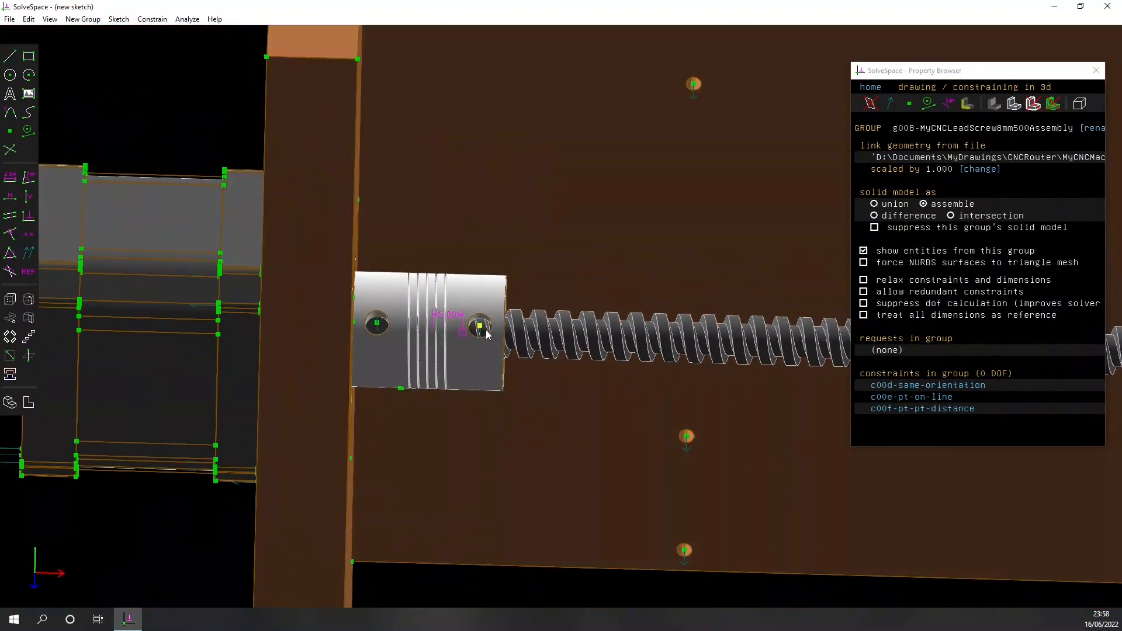
{"action": "scroll", "coordinate": [486, 334], "scroll_direction": "down", "scroll_amount": 8}
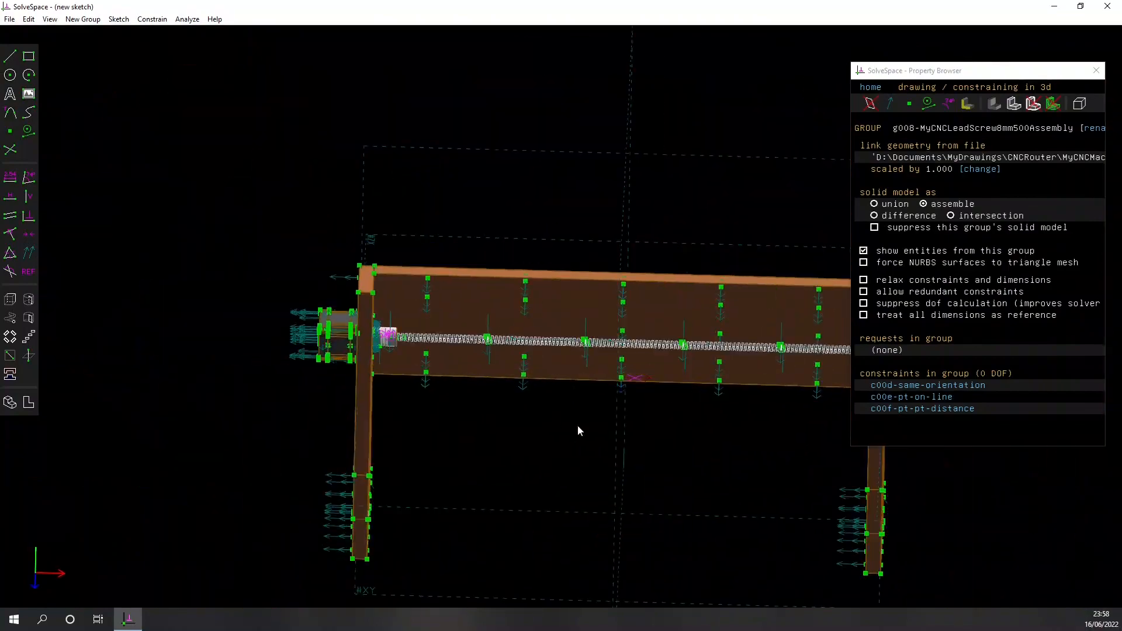
{"action": "right_click_drag", "start_coordinate": [554, 422], "coordinate": [438, 396]}
{"action": "scroll", "coordinate": [500, 450], "scroll_direction": "up", "scroll_amount": 6}
{"action": "mouse_move", "coordinate": [500, 451]}
{"action": "middle_mouse_down"}
{"action": "mouse_move", "coordinate": [567, 421]}
{"action": "mouse_move", "coordinate": [652, 421]}
{"action": "mouse_move", "coordinate": [493, 461]}
{"action": "mouse_move", "coordinate": [487, 436]}
{"action": "middle_mouse_up"}
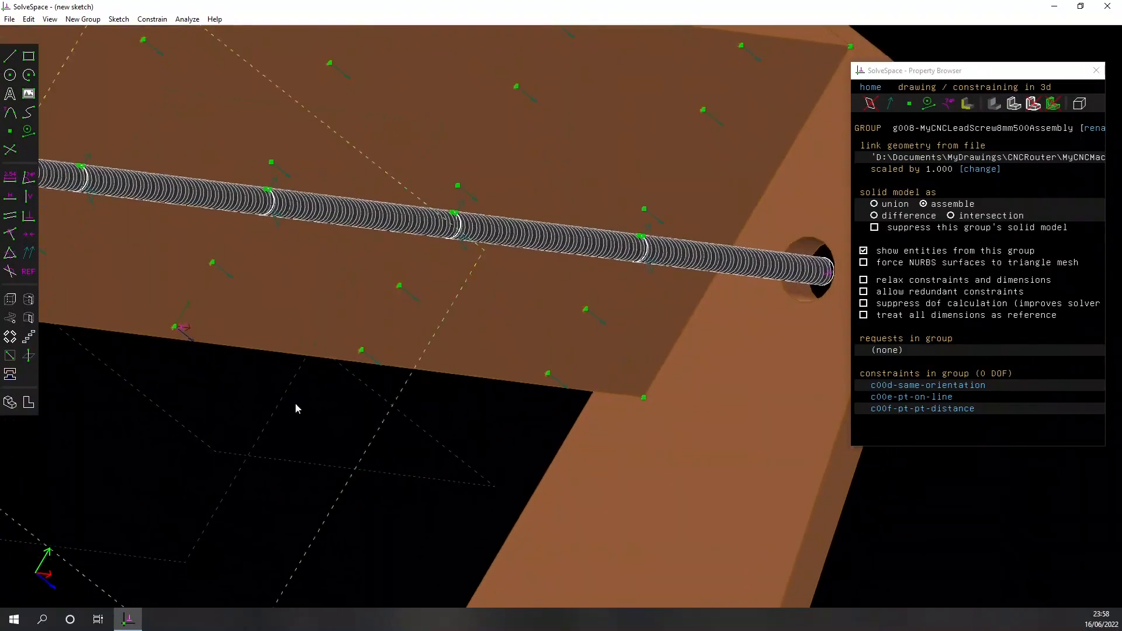
{"action": "scroll", "coordinate": [433, 444], "scroll_direction": "down", "scroll_amount": 5}
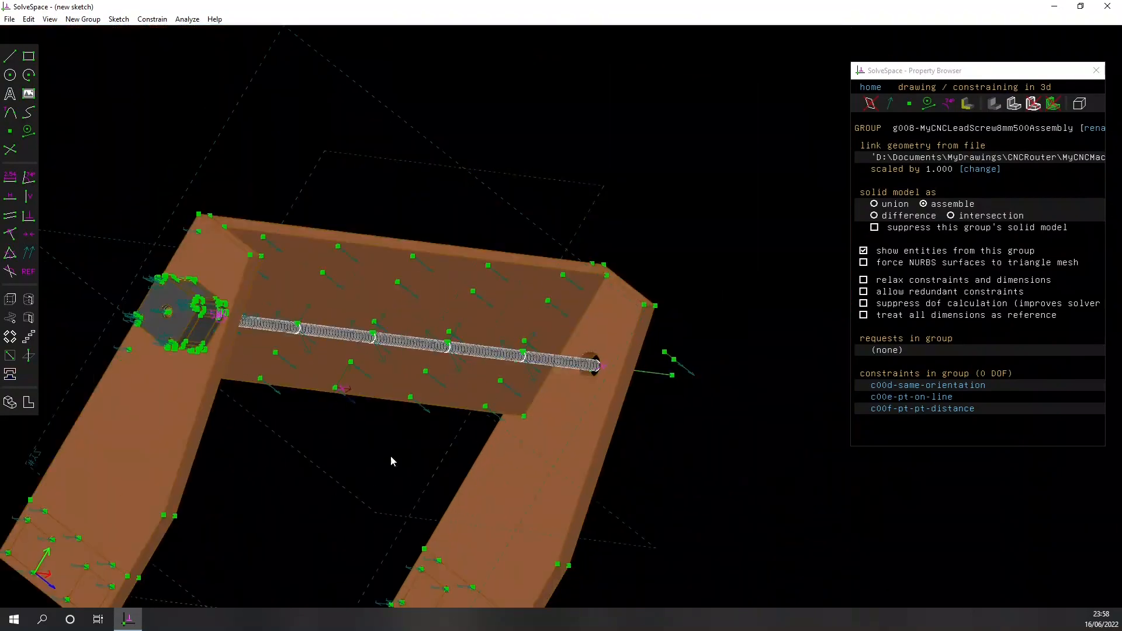
Link MyCNCBearing8mmx19mm.slvs into the gantry assembly as a new group
{"action": "middle_click_drag", "start_coordinate": [397, 456], "coordinate": [293, 428]}
{"action": "right_click_drag", "start_coordinate": [358, 431], "coordinate": [638, 349]}
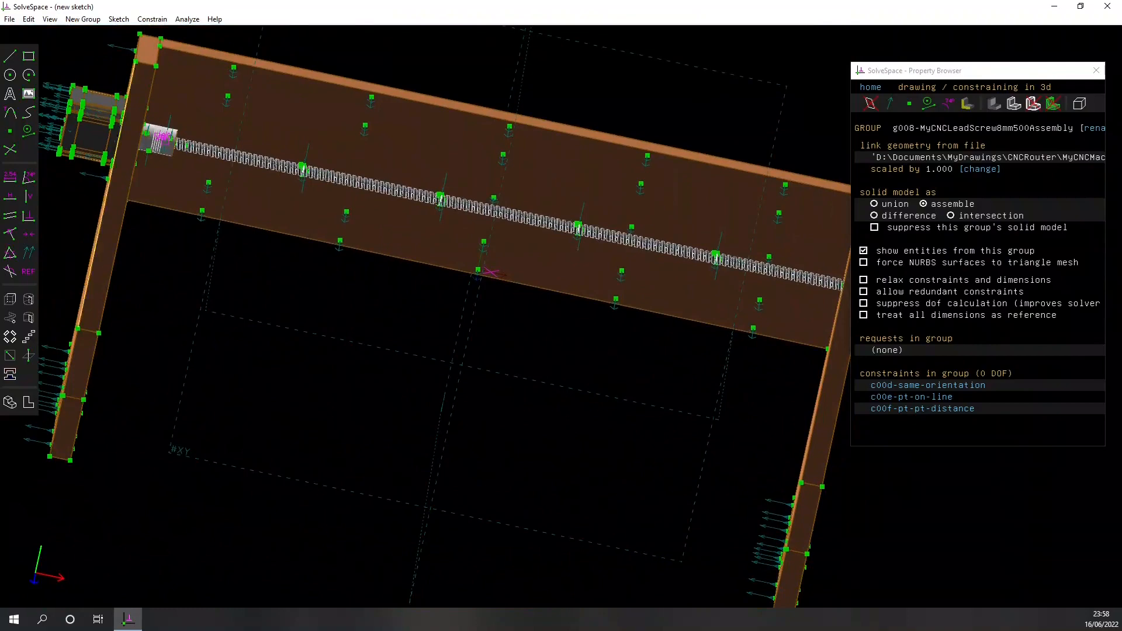
{"action": "left_click", "coordinate": [10, 374]}
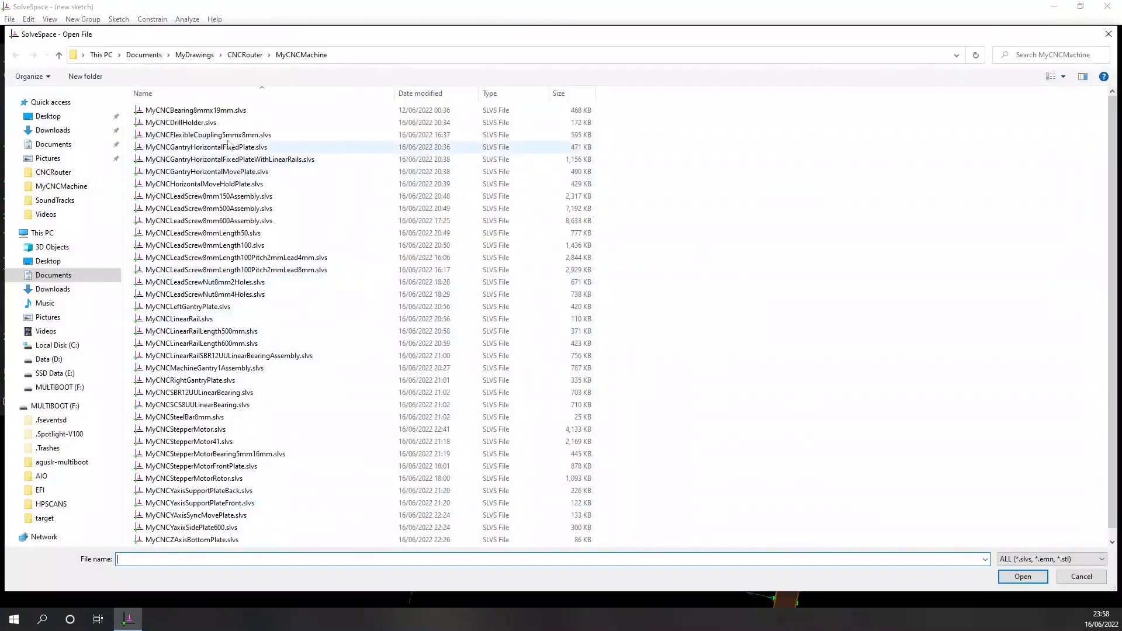
{"action": "left_click", "coordinate": [226, 112]}
{"action": "left_click", "coordinate": [1034, 579]}
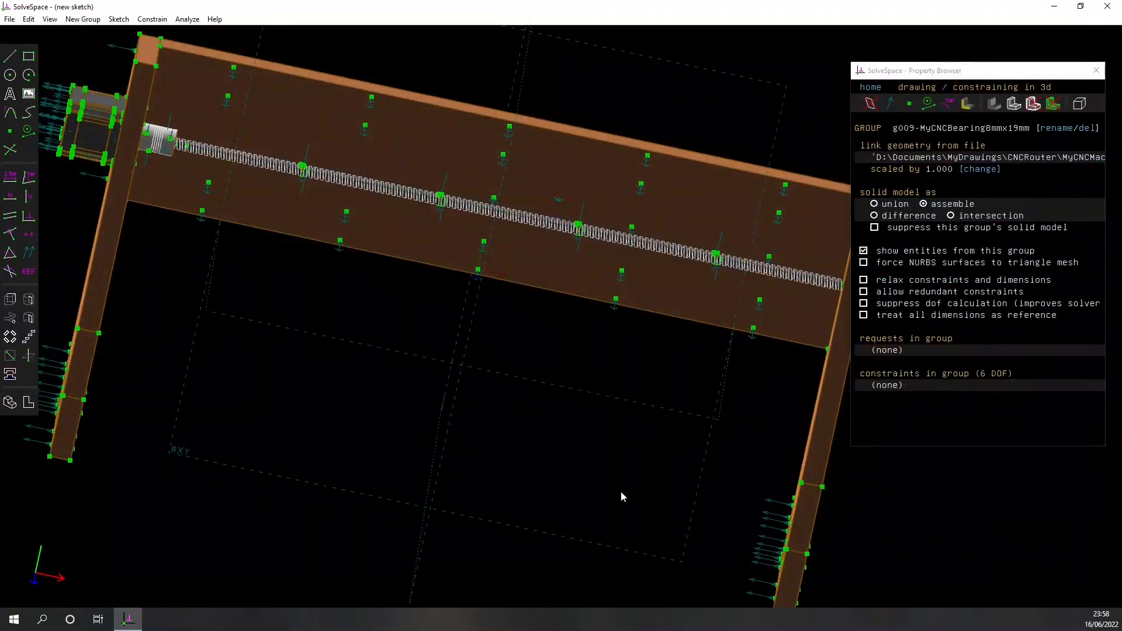
Move the linked bearing by its centre point to free space in front of the horizontal plate, near the lead screw
{"action": "right_click_drag", "start_coordinate": [684, 486], "coordinate": [558, 485]}
{"action": "middle_click_drag", "start_coordinate": [729, 454], "coordinate": [570, 487]}
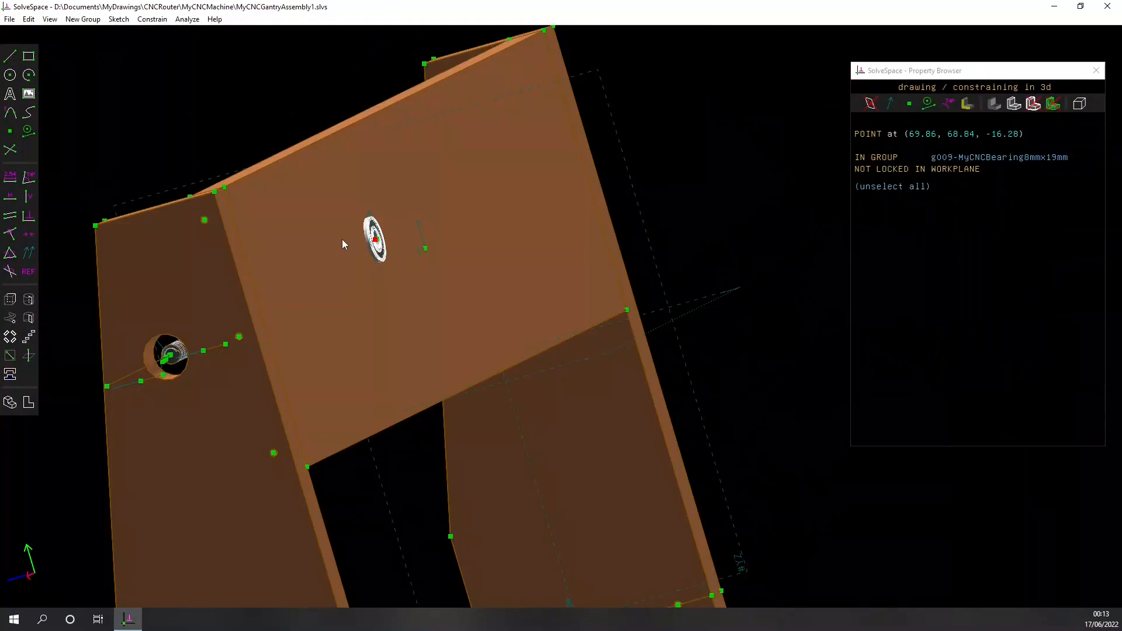
{"action": "left_click_drag", "start_coordinate": [343, 240], "coordinate": [287, 247]}
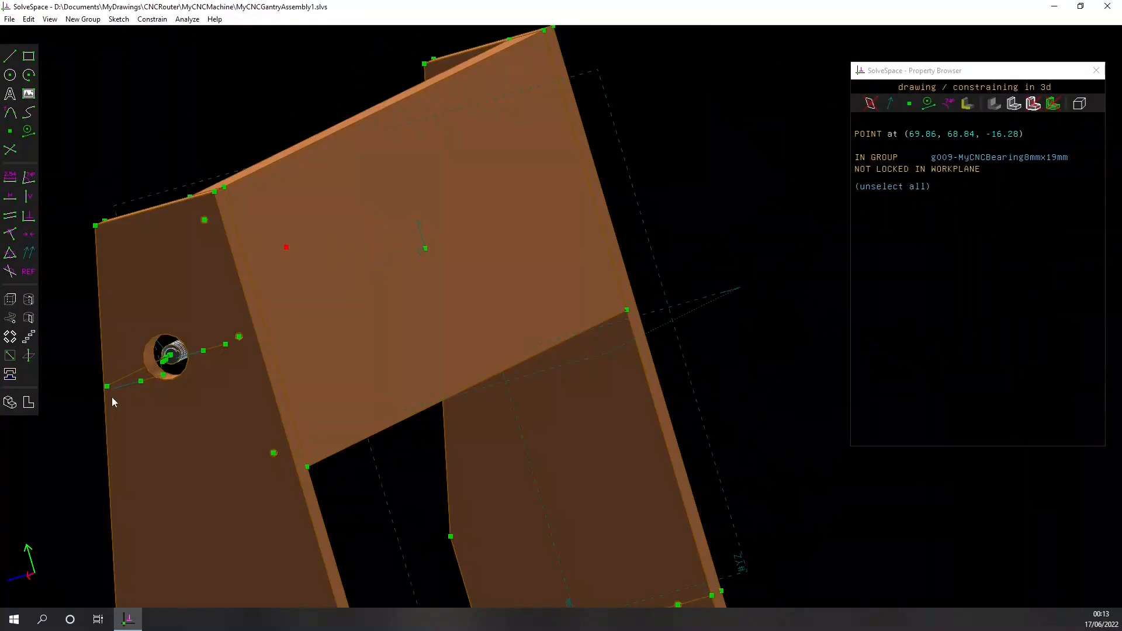
{"action": "key", "text": "Escape"}
{"action": "middle_click_drag", "start_coordinate": [46, 446], "coordinate": [192, 461]}
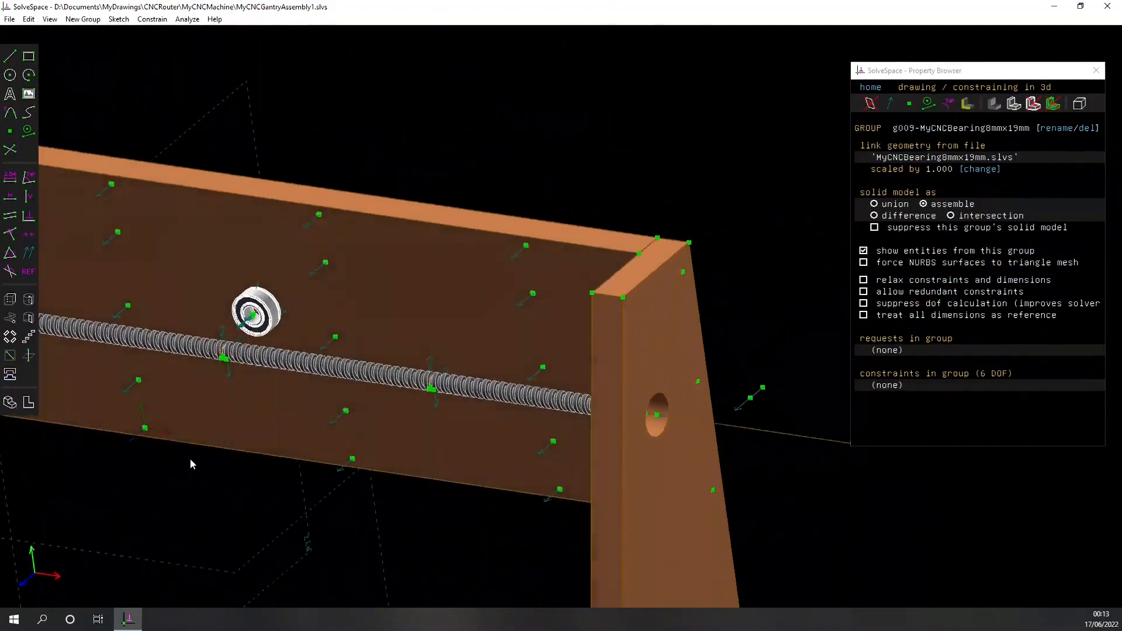
Rotate the bearing by its centre normal until its bore runs roughly along the lead screw
{"action": "scroll", "coordinate": [210, 308], "scroll_direction": "up", "scroll_amount": 3}
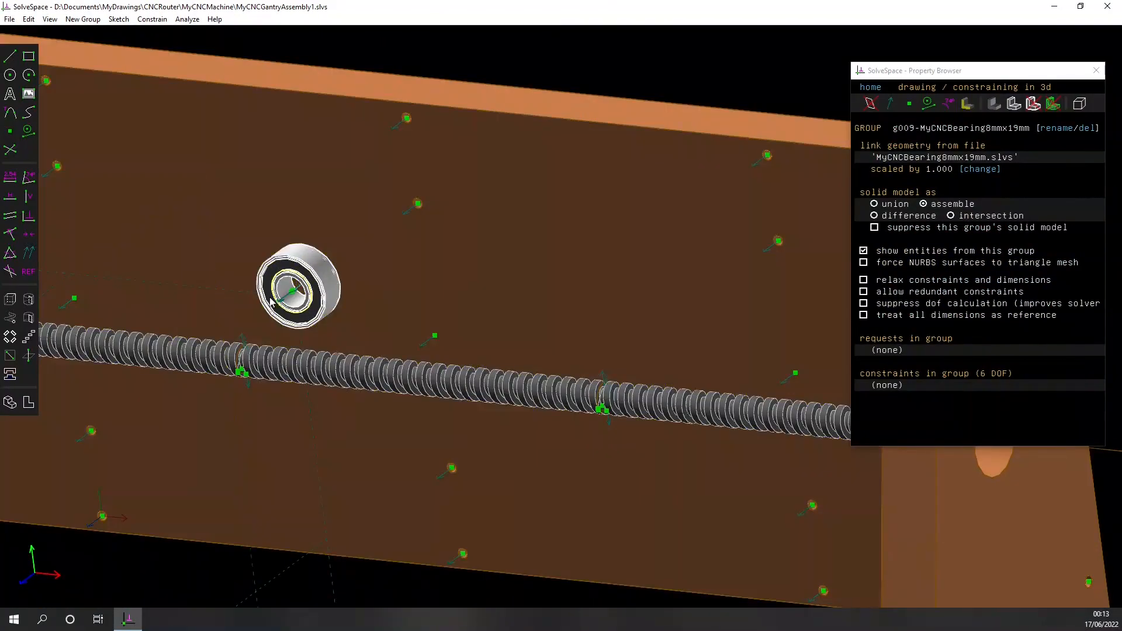
{"action": "left_click", "coordinate": [280, 308]}
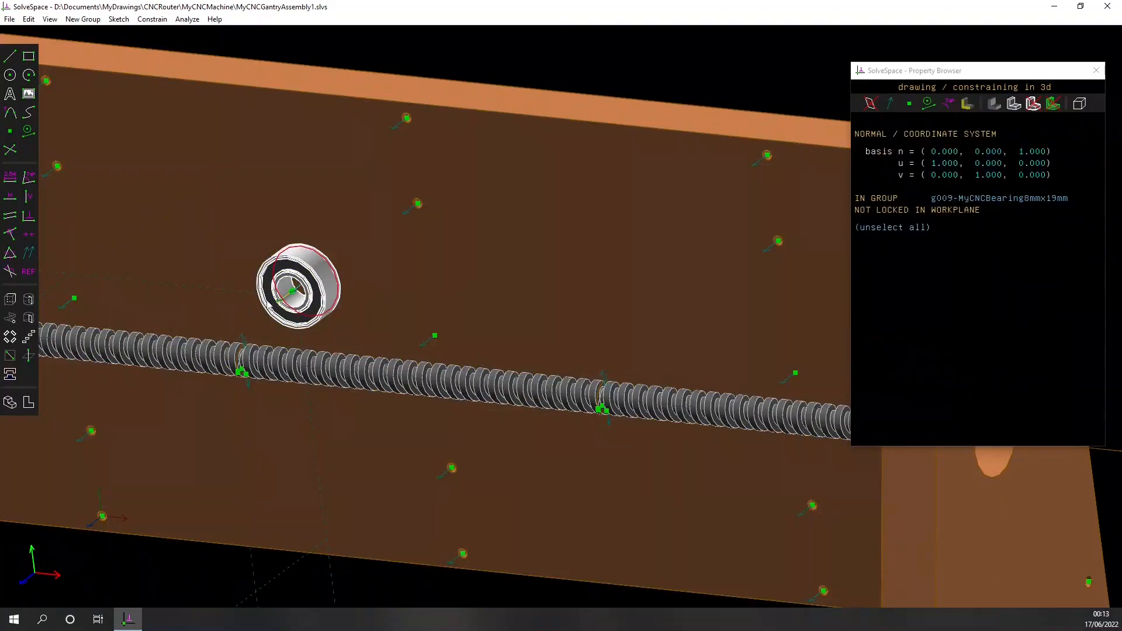
{"action": "left_click", "coordinate": [274, 309]}
{"action": "scroll", "coordinate": [304, 282], "scroll_direction": "up", "scroll_amount": 6}
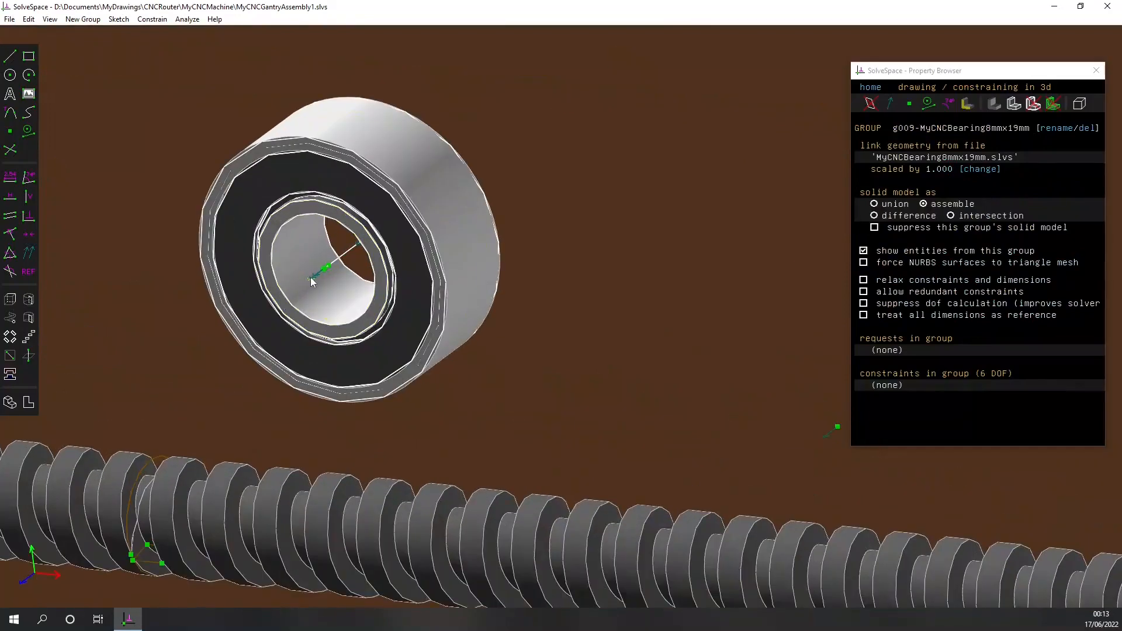
{"action": "left_click", "coordinate": [310, 277]}
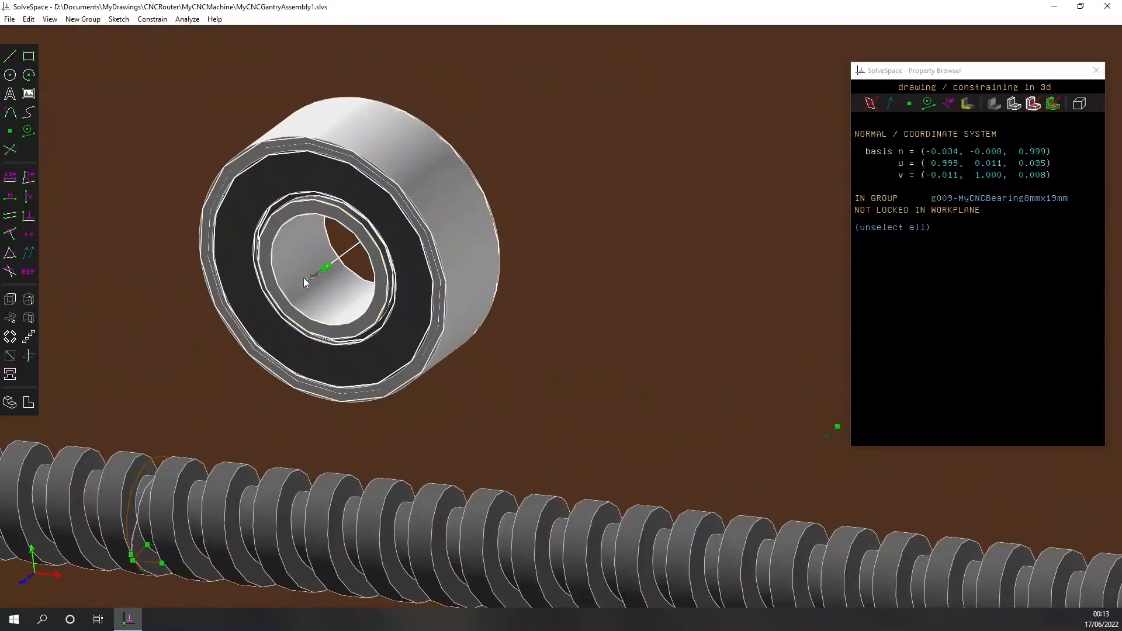
{"action": "left_click_drag", "start_coordinate": [235, 273], "coordinate": [220, 266]}
{"action": "mouse_move", "coordinate": [156, 239]}
{"action": "left_mouse_down"}
{"action": "mouse_move", "coordinate": [110, 215]}
{"action": "mouse_move", "coordinate": [217, 388]}
{"action": "left_mouse_up"}
{"action": "scroll", "coordinate": [217, 388], "scroll_direction": "down", "scroll_amount": 8}
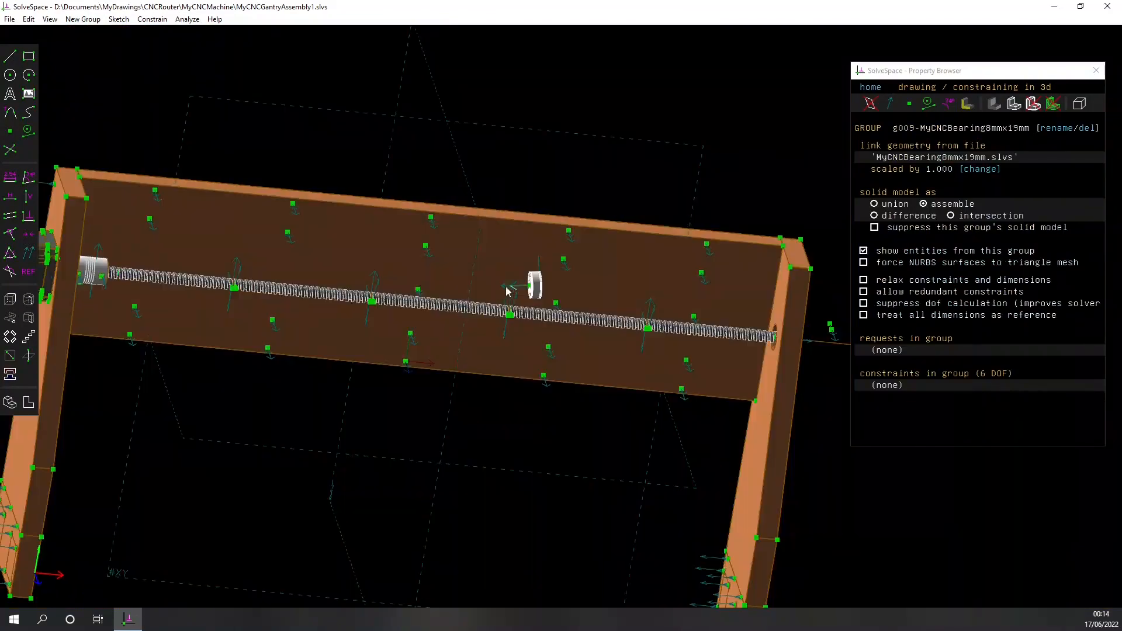
Constrain the bearing's normal to the same orientation as the X axis reference normal
{"action": "left_click", "coordinate": [505, 289]}
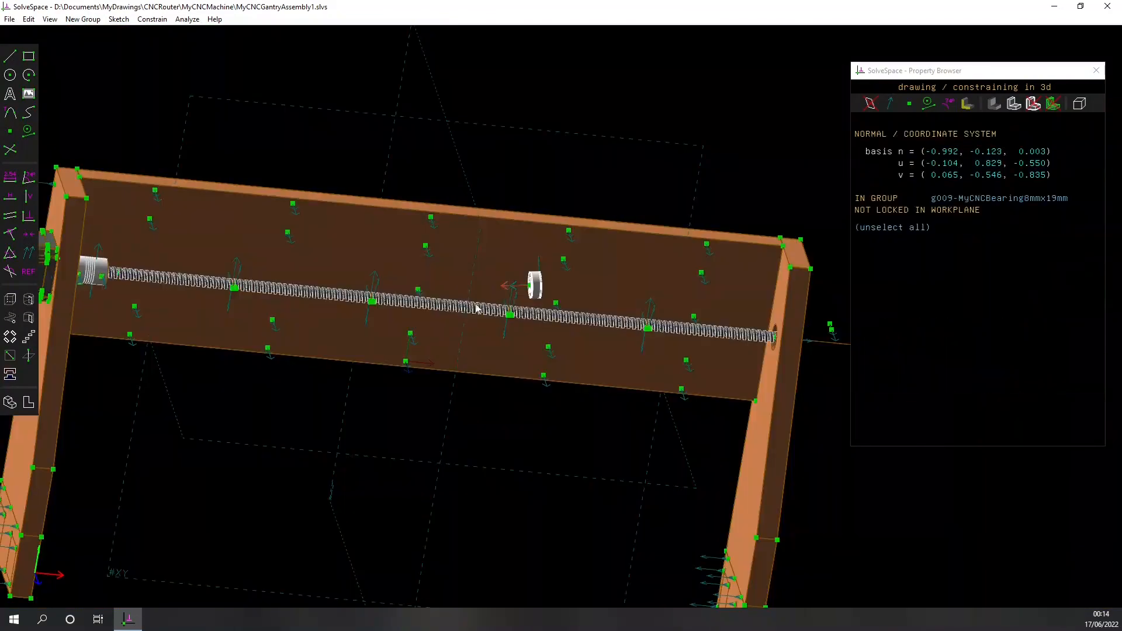
{"action": "left_click", "coordinate": [61, 576]}
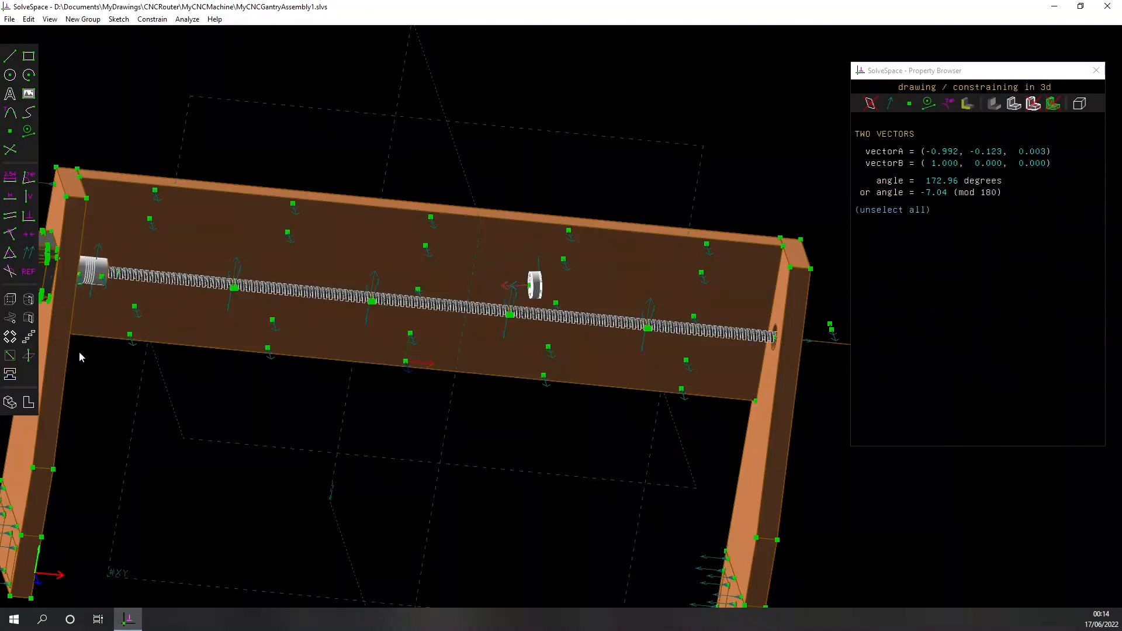
{"action": "left_click", "coordinate": [28, 253]}
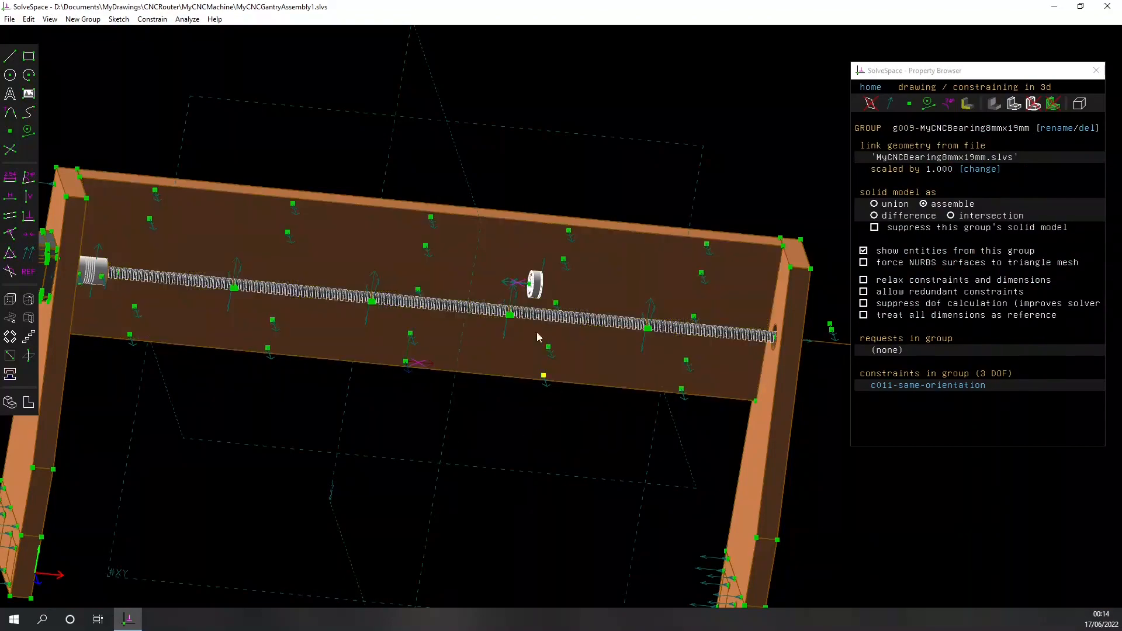
Constrain the bearing's centre point to lie on the inner face of the right gantry plate
{"action": "scroll", "coordinate": [599, 393], "scroll_direction": "up", "scroll_amount": 10}
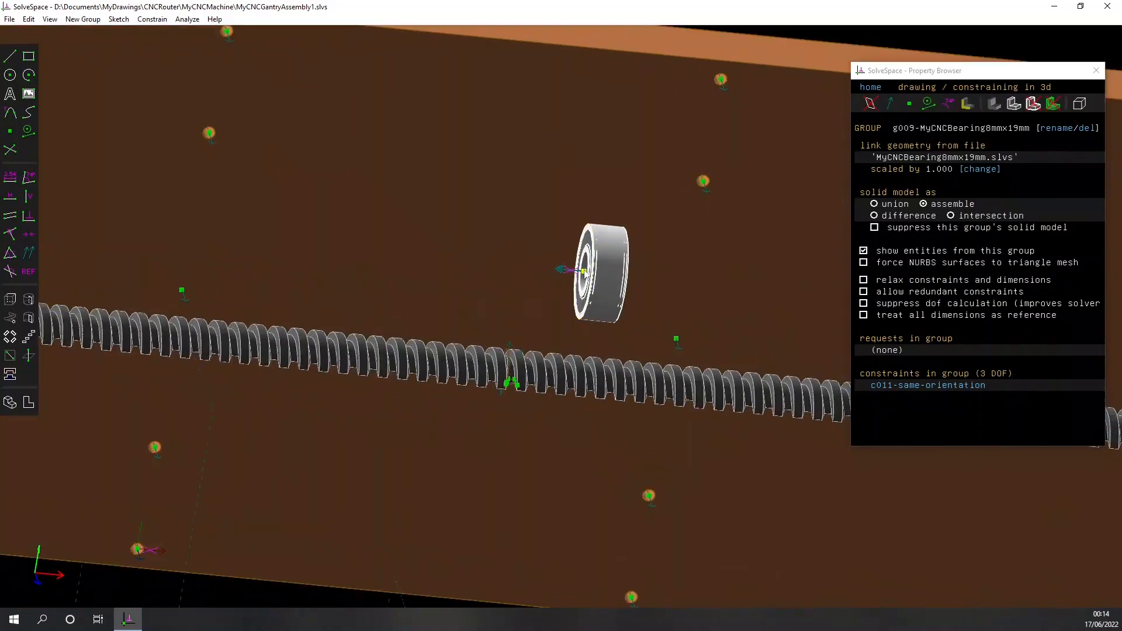
{"action": "scroll", "coordinate": [586, 273], "scroll_direction": "up", "scroll_amount": 4}
{"action": "left_click", "coordinate": [584, 272]}
{"action": "scroll", "coordinate": [721, 455], "scroll_direction": "down", "scroll_amount": 6}
{"action": "right_click_drag", "start_coordinate": [767, 478], "coordinate": [178, 351]}
{"action": "left_click", "coordinate": [628, 429]}
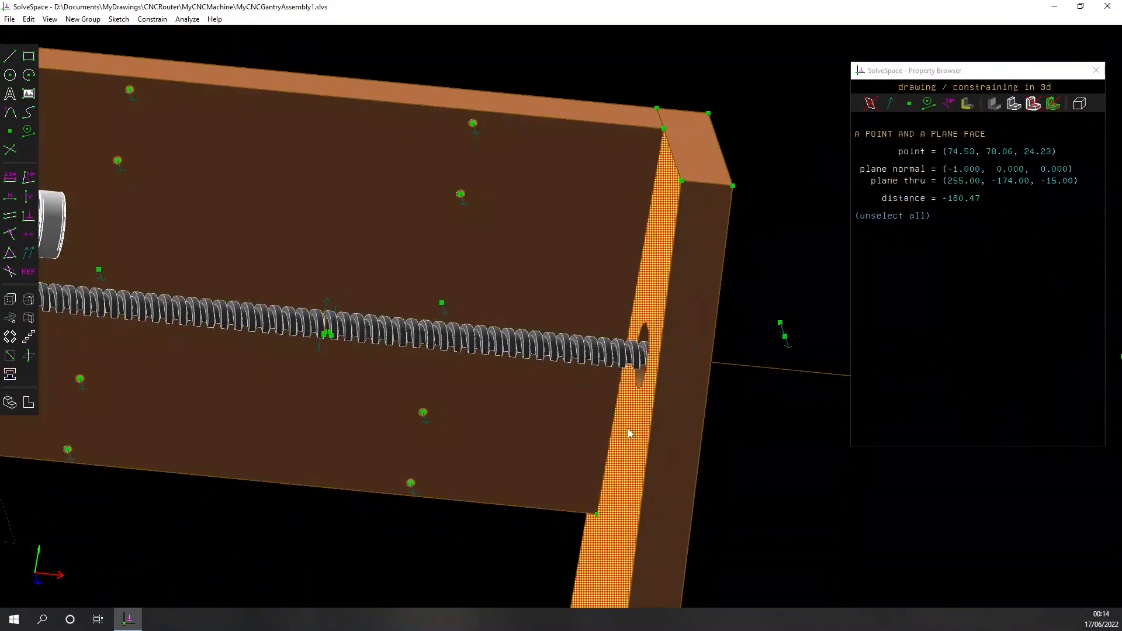
{"action": "right_click_drag", "start_coordinate": [255, 524], "coordinate": [551, 481]}
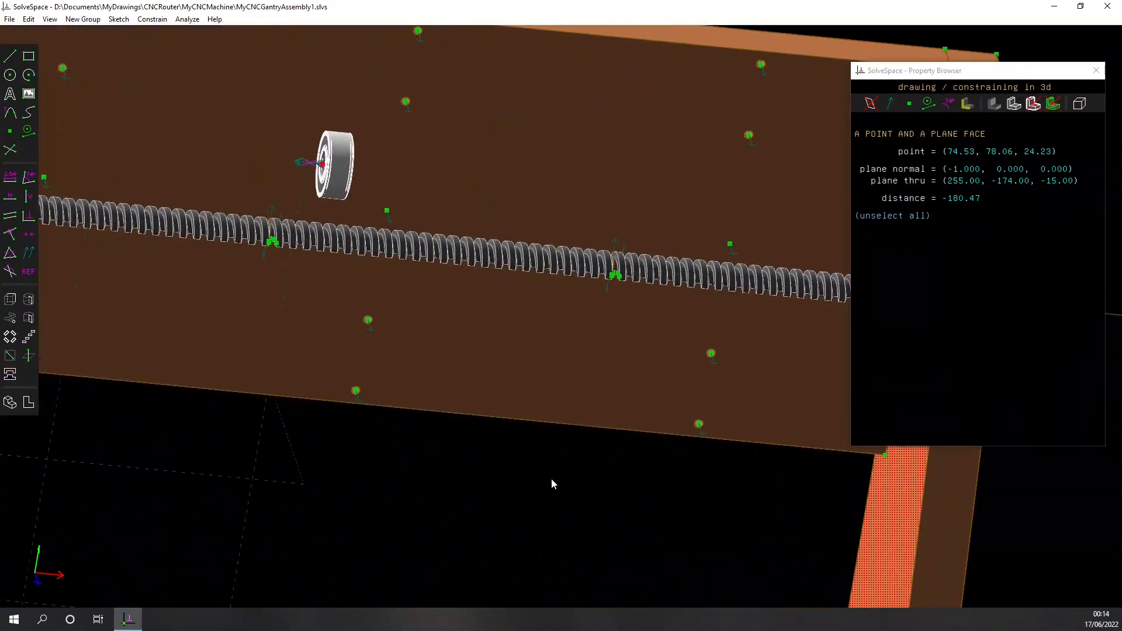
{"action": "left_click", "coordinate": [9, 238]}
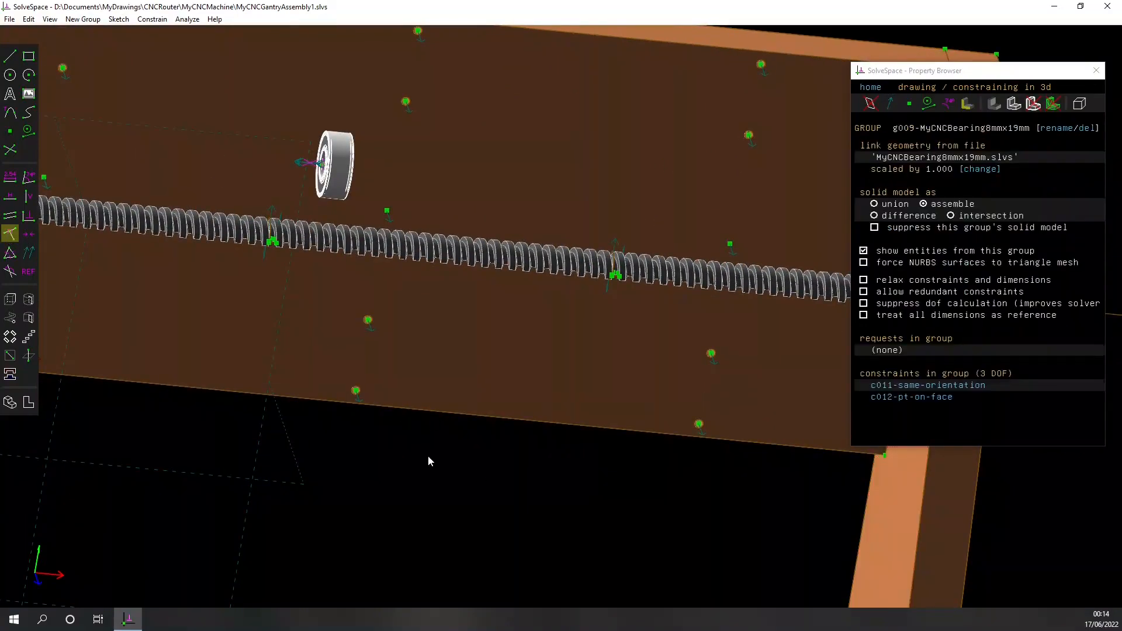
Constrain the bearing's centre point onto the axis line through the right gantry plate's hole and check its fit around the screw
{"action": "middle_click_drag", "start_coordinate": [660, 513], "coordinate": [422, 494]}
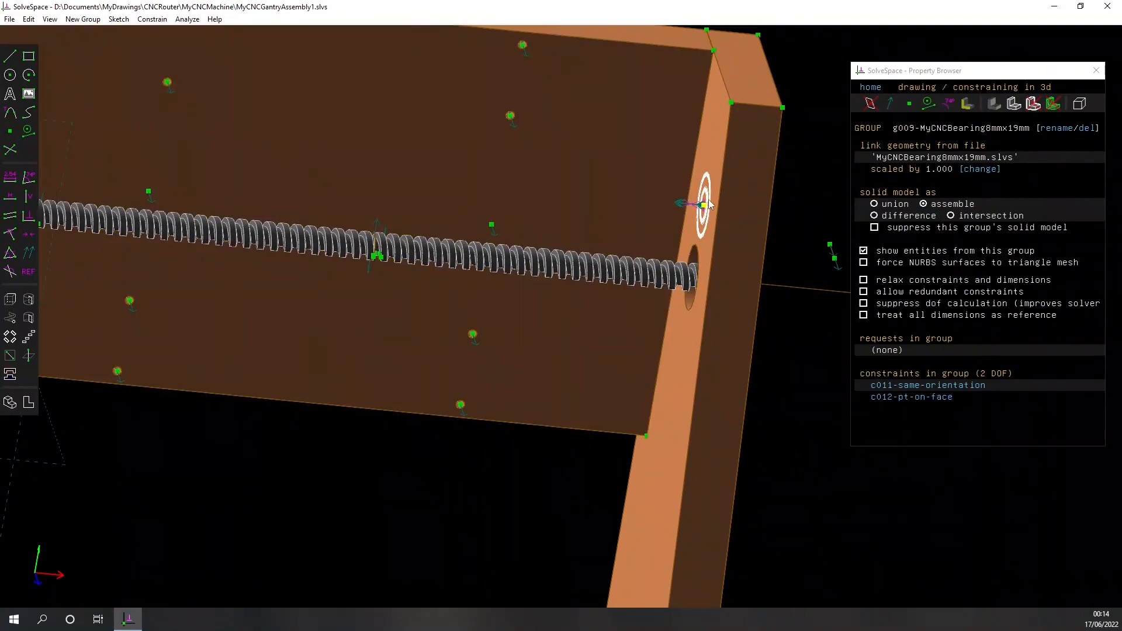
{"action": "scroll", "coordinate": [705, 211], "scroll_direction": "up", "scroll_amount": 2}
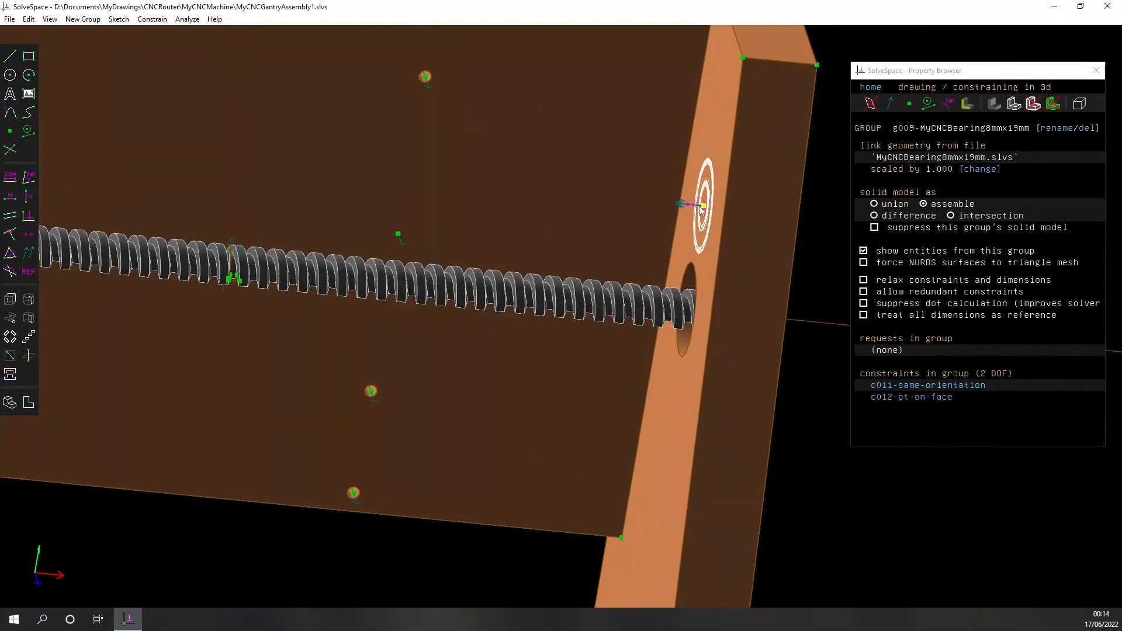
{"action": "left_click", "coordinate": [703, 210]}
{"action": "middle_click_drag", "start_coordinate": [758, 412], "coordinate": [706, 366]}
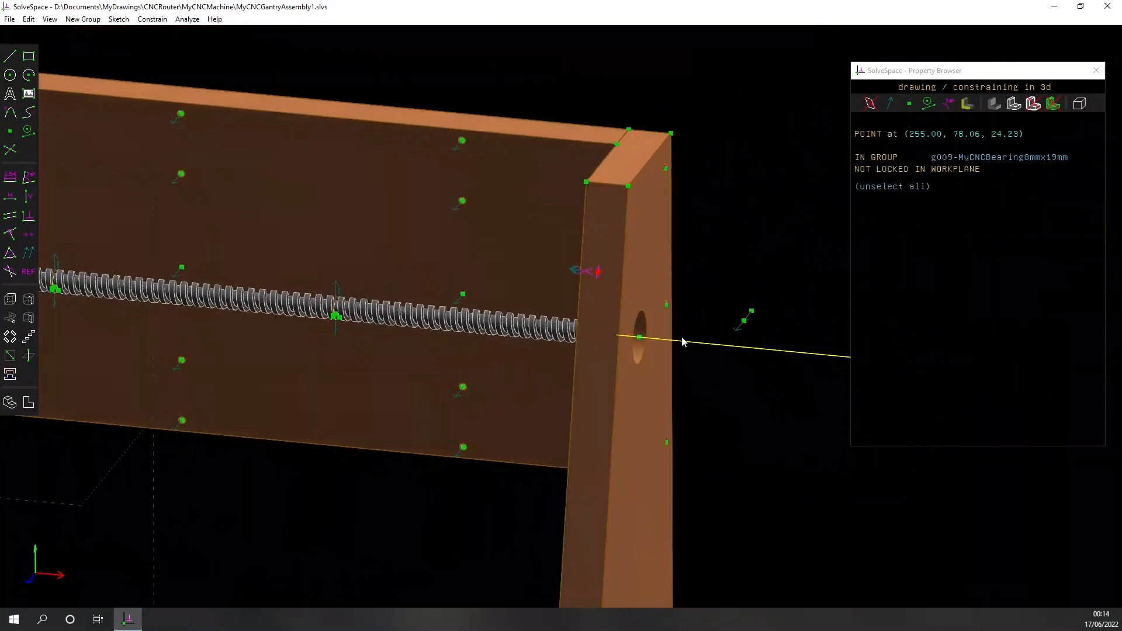
{"action": "left_click", "coordinate": [685, 342]}
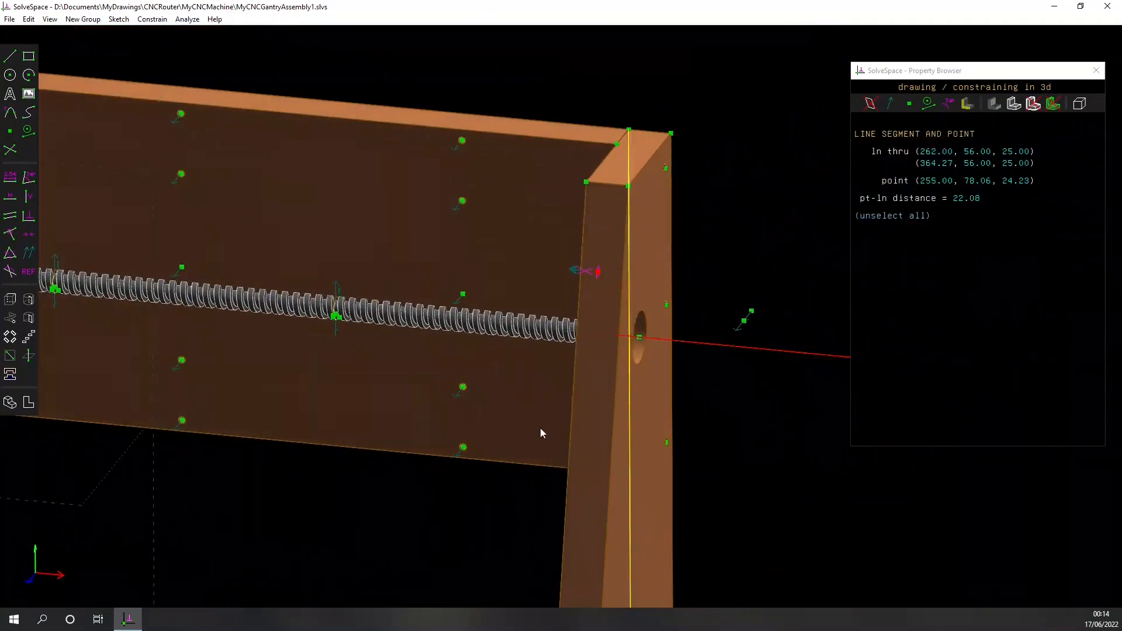
{"action": "left_click", "coordinate": [12, 234]}
{"action": "middle_click_drag", "start_coordinate": [306, 467], "coordinate": [410, 449]}
{"action": "scroll", "coordinate": [797, 302], "scroll_direction": "up", "scroll_amount": 2}
{"action": "scroll", "coordinate": [806, 310], "scroll_direction": "up", "scroll_amount": 2}
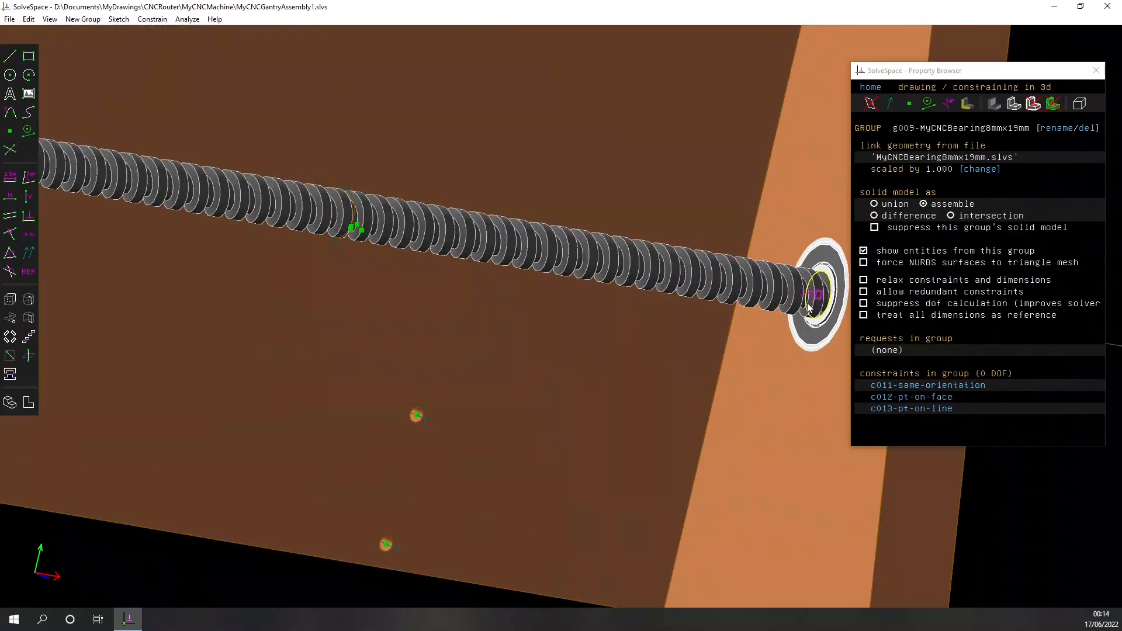
{"action": "scroll", "coordinate": [810, 308], "scroll_direction": "down", "scroll_amount": 5}
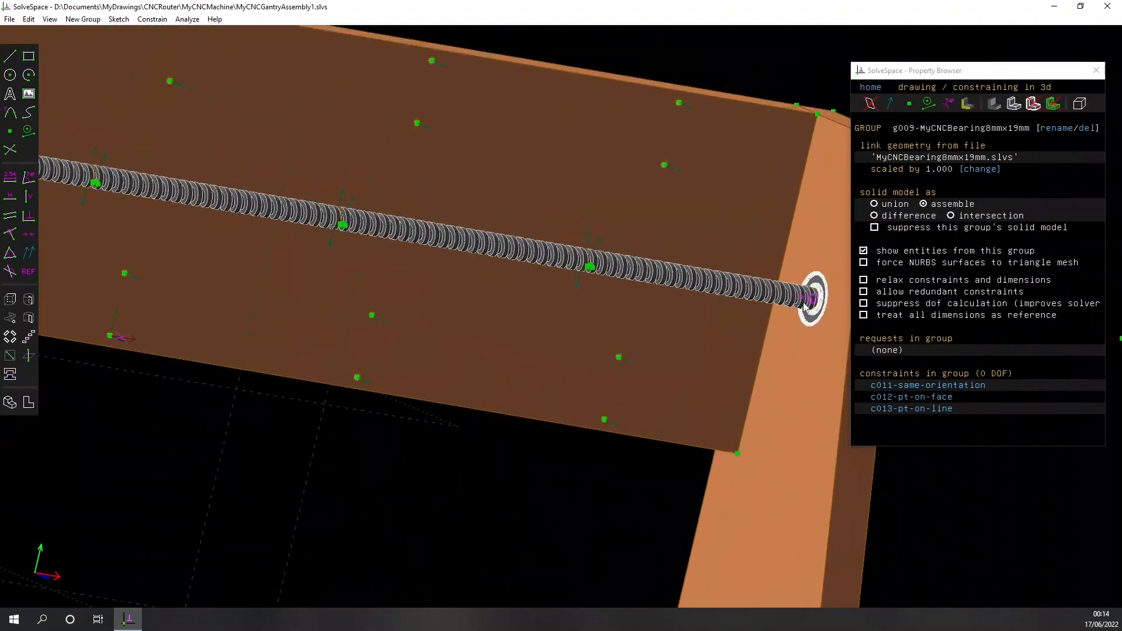
Link MyCNCSBR12UULinearBearing.slvs into the gantry assembly as a new group
{"action": "middle_click_drag", "start_coordinate": [451, 440], "coordinate": [391, 450]}
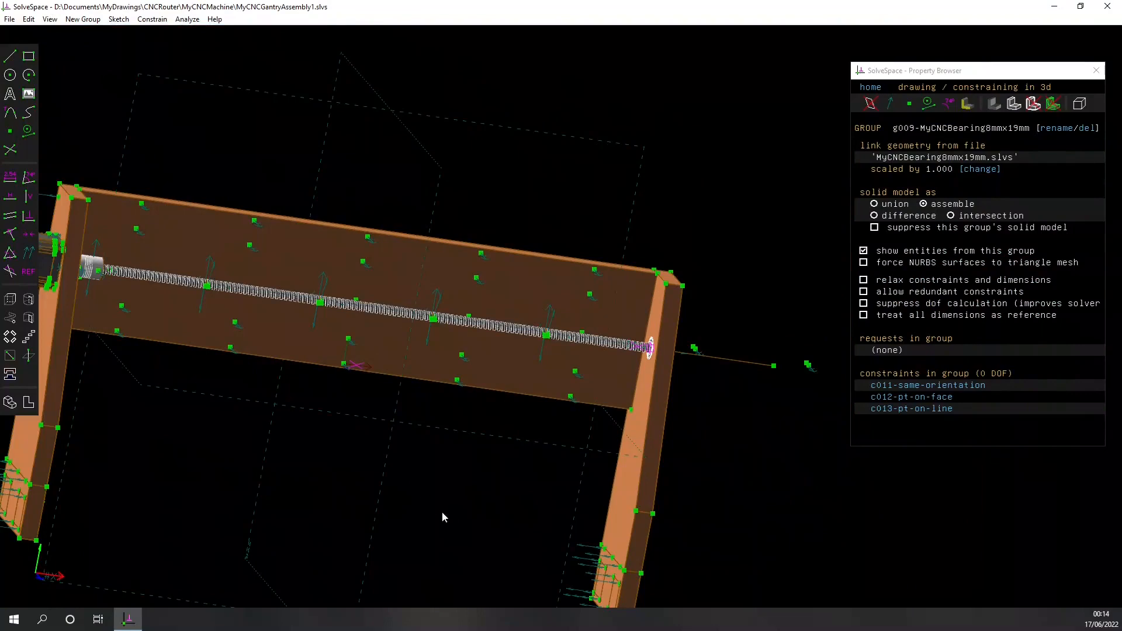
{"action": "middle_click_drag", "start_coordinate": [506, 458], "coordinate": [503, 483]}
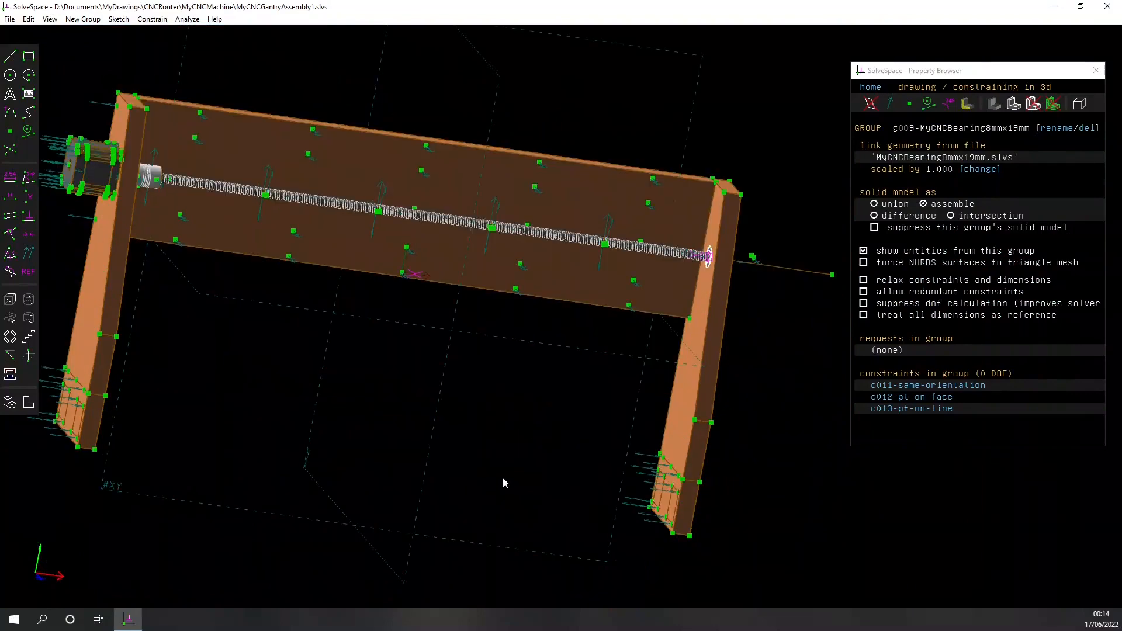
{"action": "key", "text": "F2"}
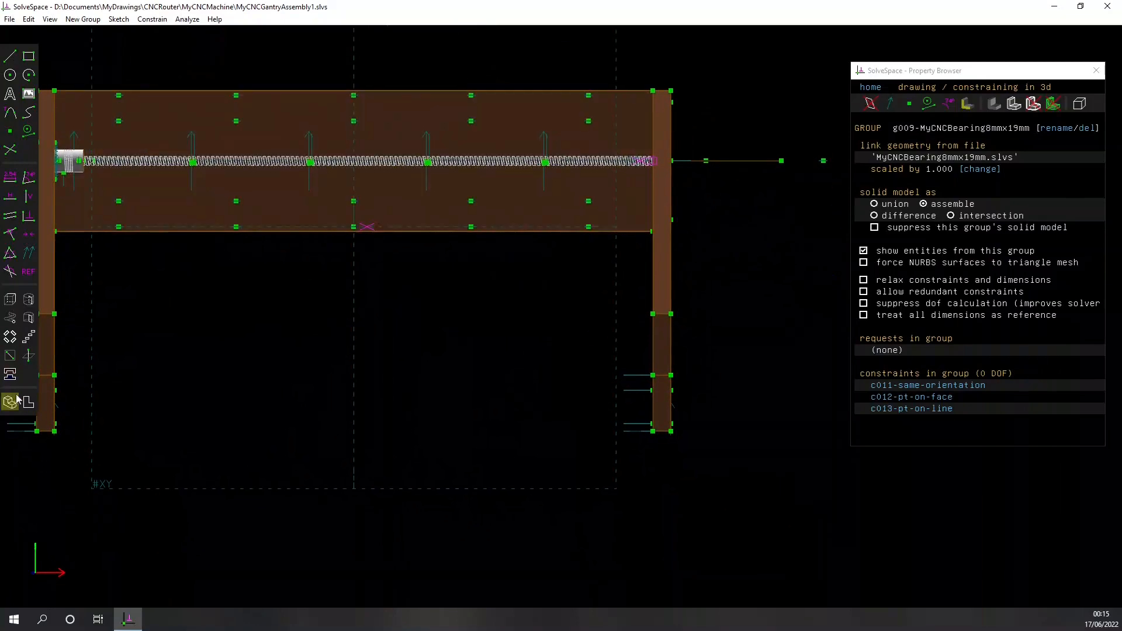
{"action": "left_click", "coordinate": [10, 376]}
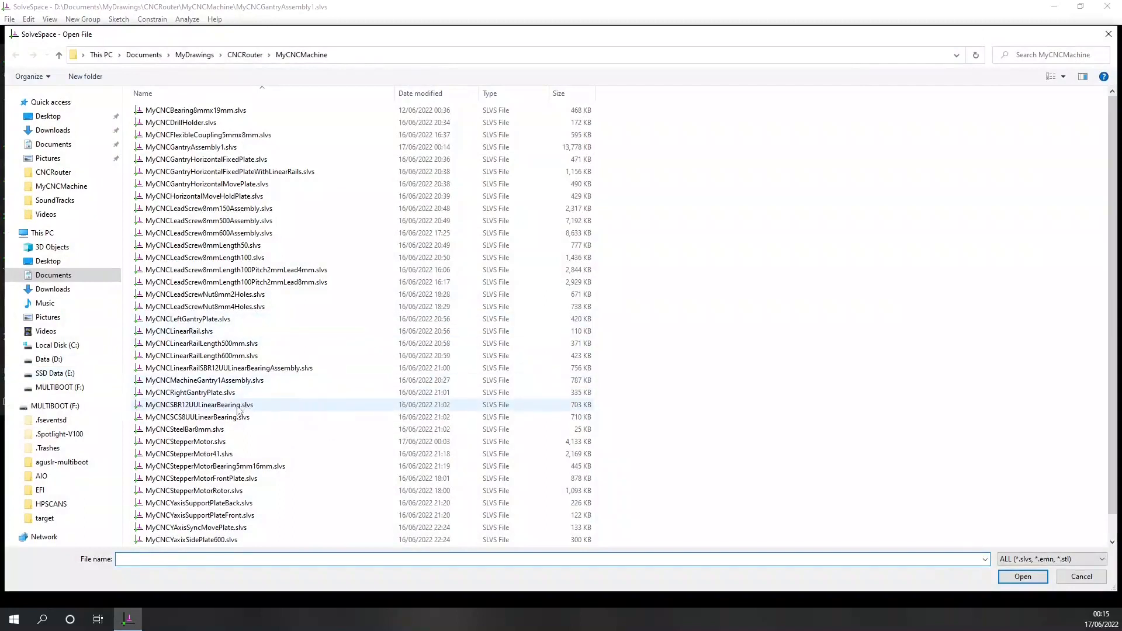
{"action": "left_click", "coordinate": [275, 404]}
{"action": "left_click", "coordinate": [1022, 576]}
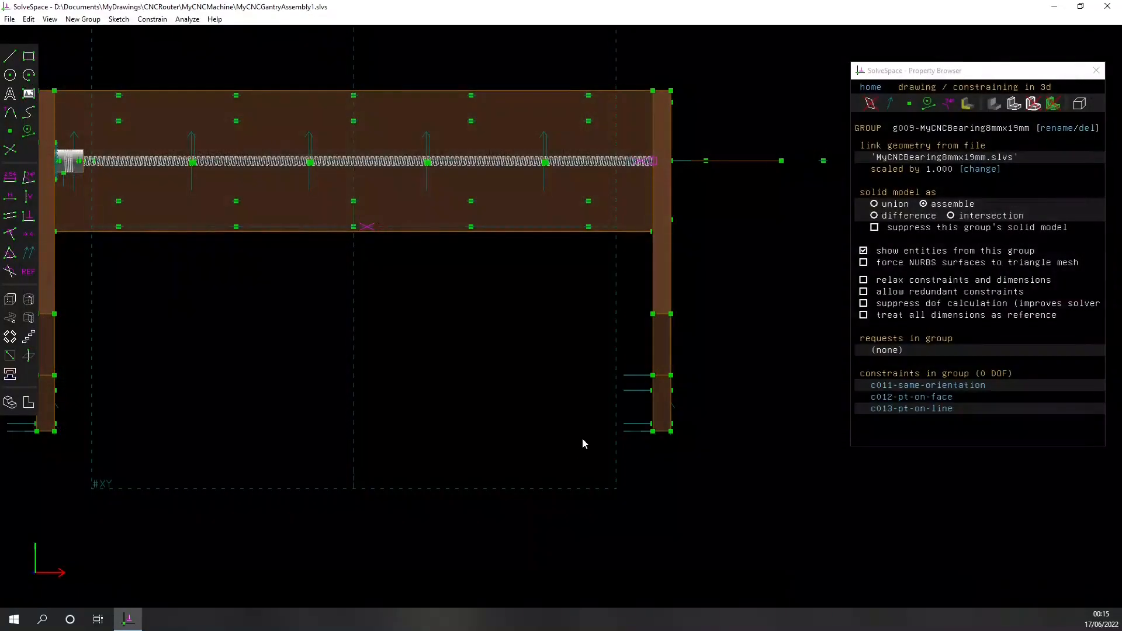
{"action": "scroll", "coordinate": [580, 427], "scroll_direction": "down", "scroll_amount": 1}
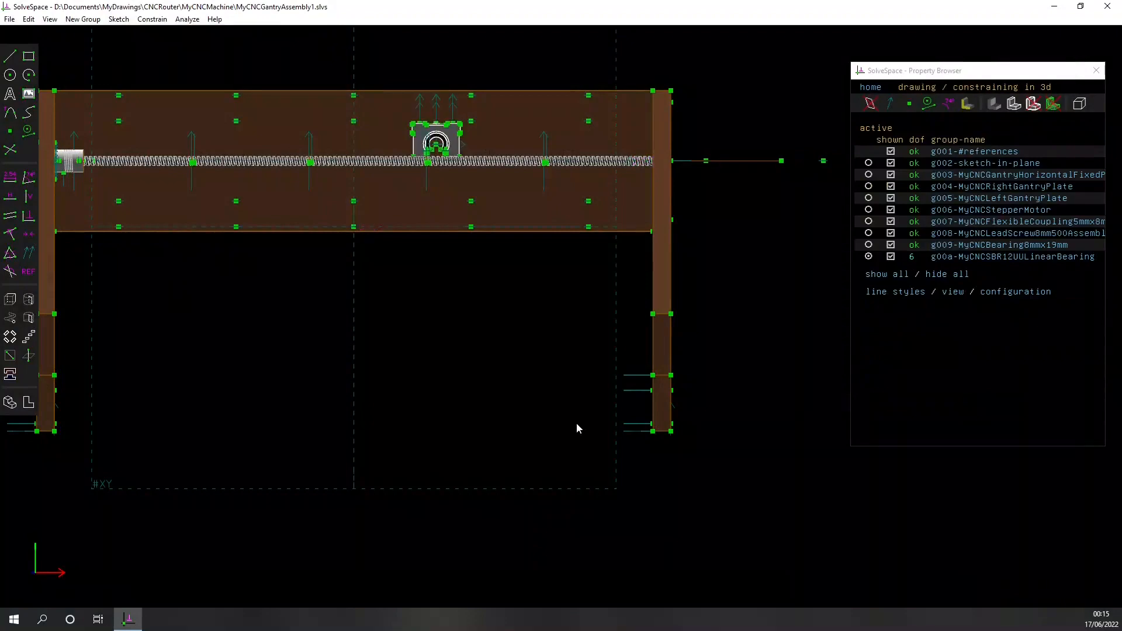
Rotate the linear bearing block by its normal until its mounting holes face sideways along the X axis
{"action": "mouse_move", "coordinate": [448, 269]}
{"action": "right_mouse_down"}
{"action": "mouse_move", "coordinate": [468, 296]}
{"action": "mouse_move", "coordinate": [476, 346]}
{"action": "right_mouse_up"}
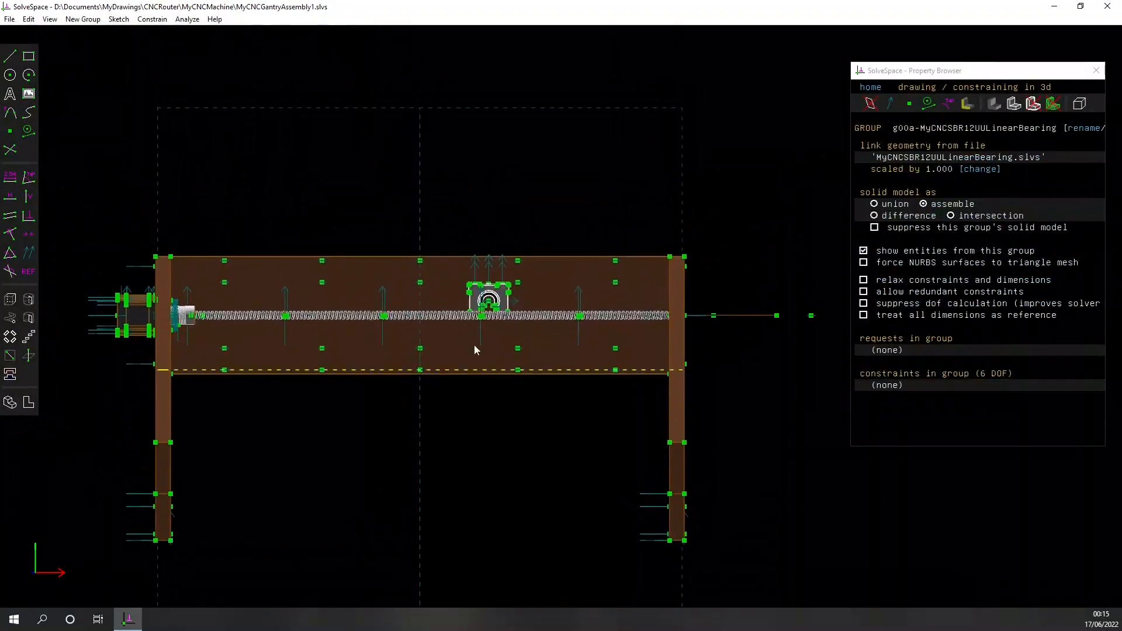
{"action": "middle_click_drag", "start_coordinate": [530, 416], "coordinate": [485, 408]}
{"action": "scroll", "coordinate": [486, 407], "scroll_direction": "up", "scroll_amount": 5}
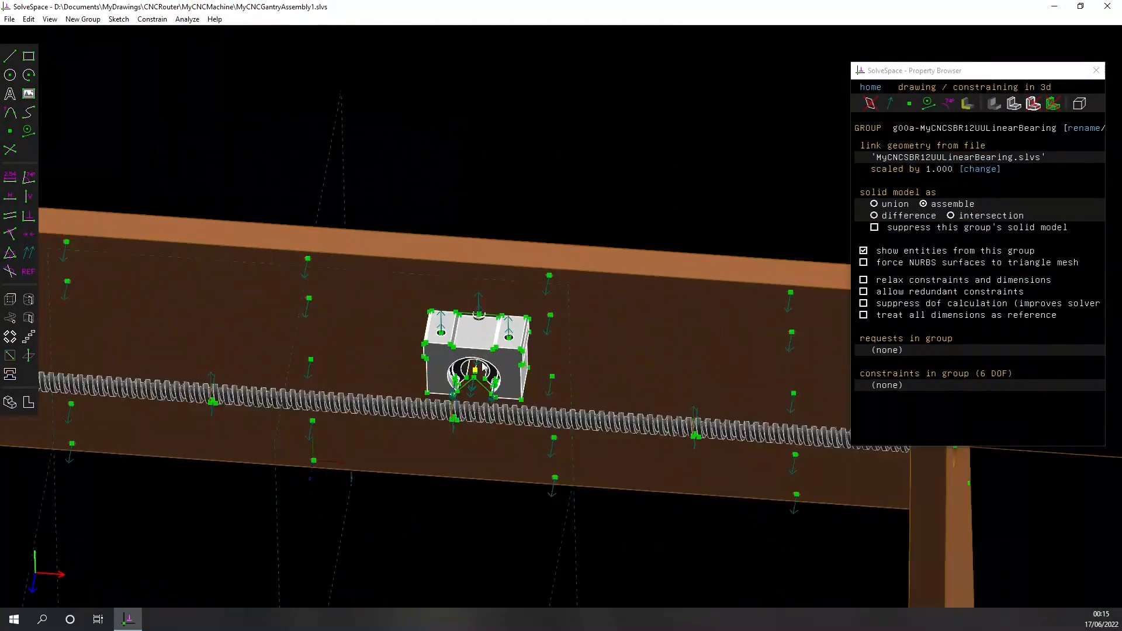
{"action": "left_click", "coordinate": [473, 403]}
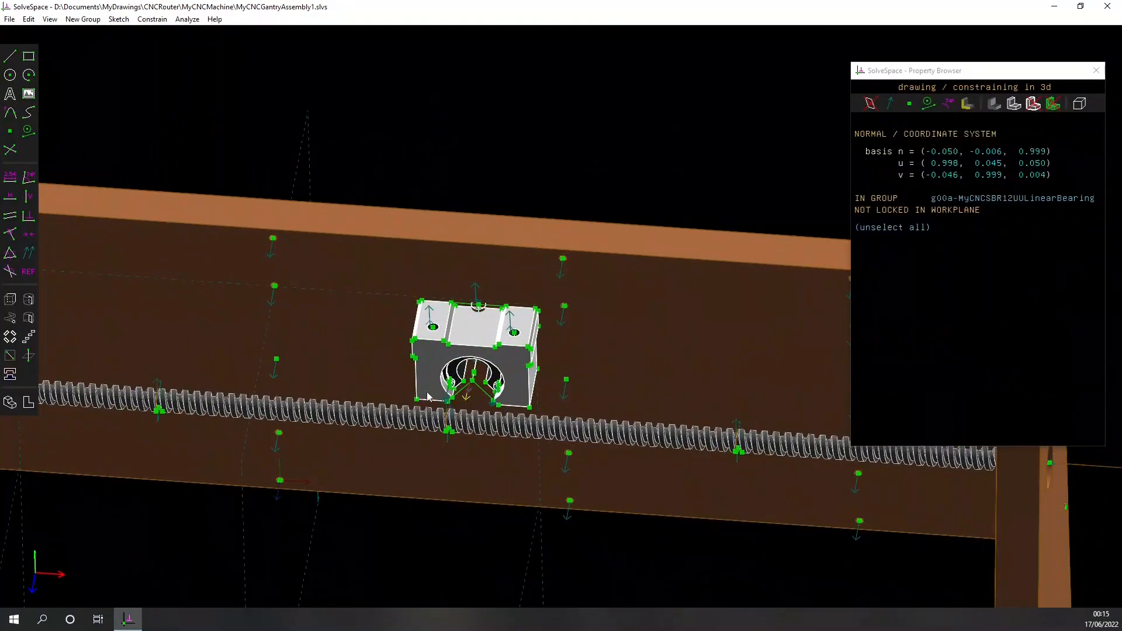
{"action": "left_click_drag", "start_coordinate": [323, 344], "coordinate": [358, 427]}
{"action": "left_click_drag", "start_coordinate": [369, 470], "coordinate": [590, 507]}
{"action": "scroll", "coordinate": [596, 477], "scroll_direction": "down", "scroll_amount": 3}
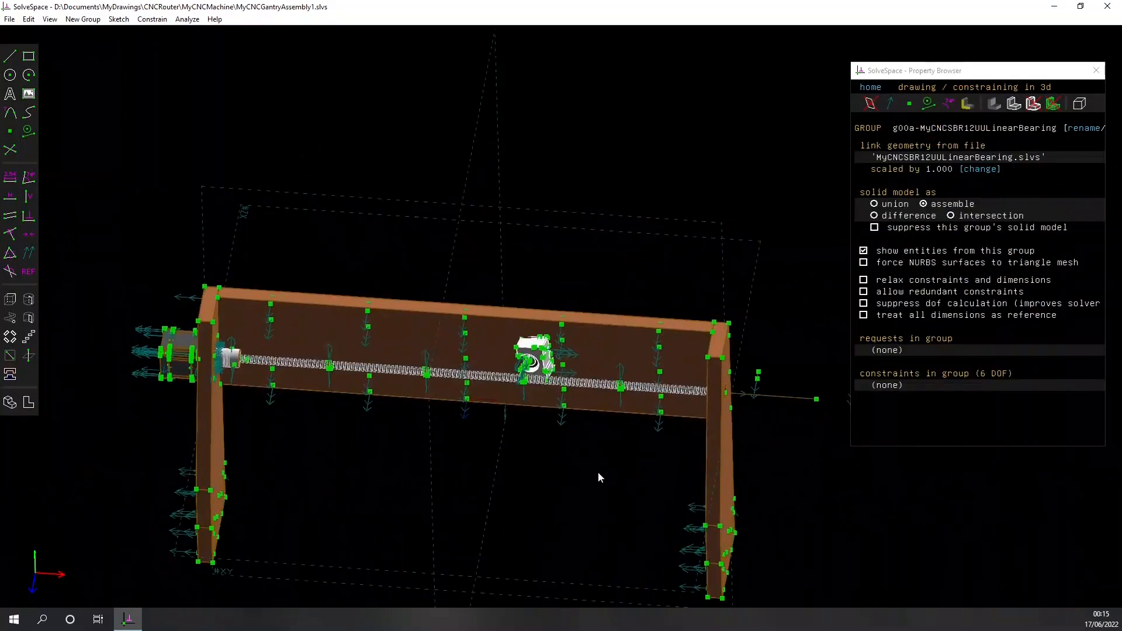
{"action": "scroll", "coordinate": [526, 388], "scroll_direction": "up", "scroll_amount": 5}
{"action": "scroll", "coordinate": [561, 327], "scroll_direction": "up", "scroll_amount": 3}
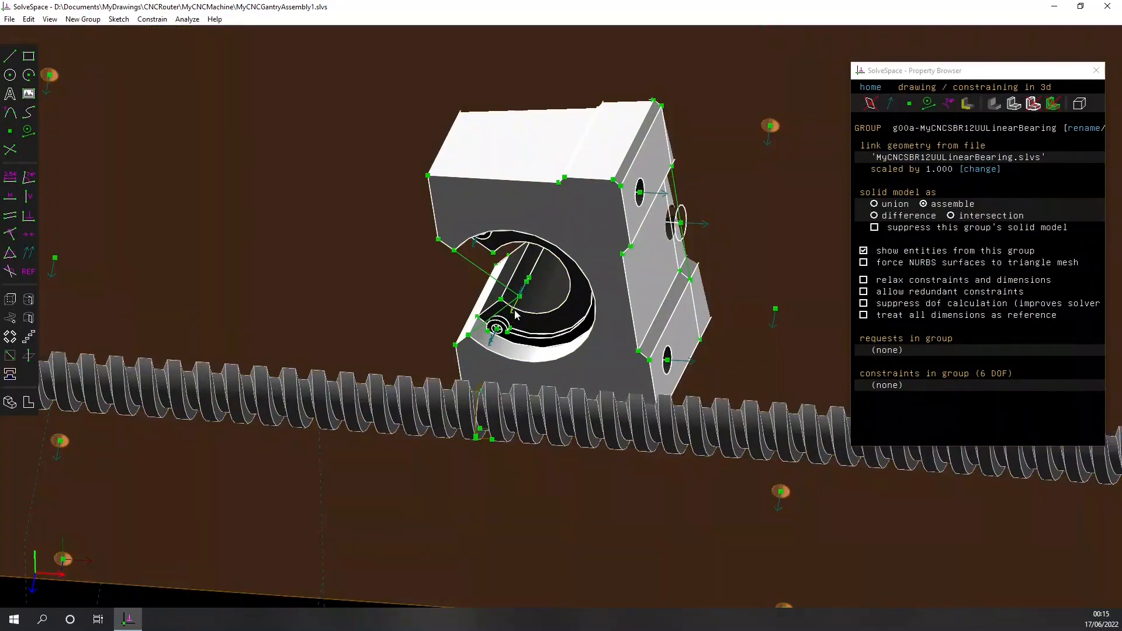
Constrain the linear bearing block's normal to the same orientation as the assembly's Z-axis reference normal
{"action": "scroll", "coordinate": [515, 314], "scroll_direction": "up", "scroll_amount": 2}
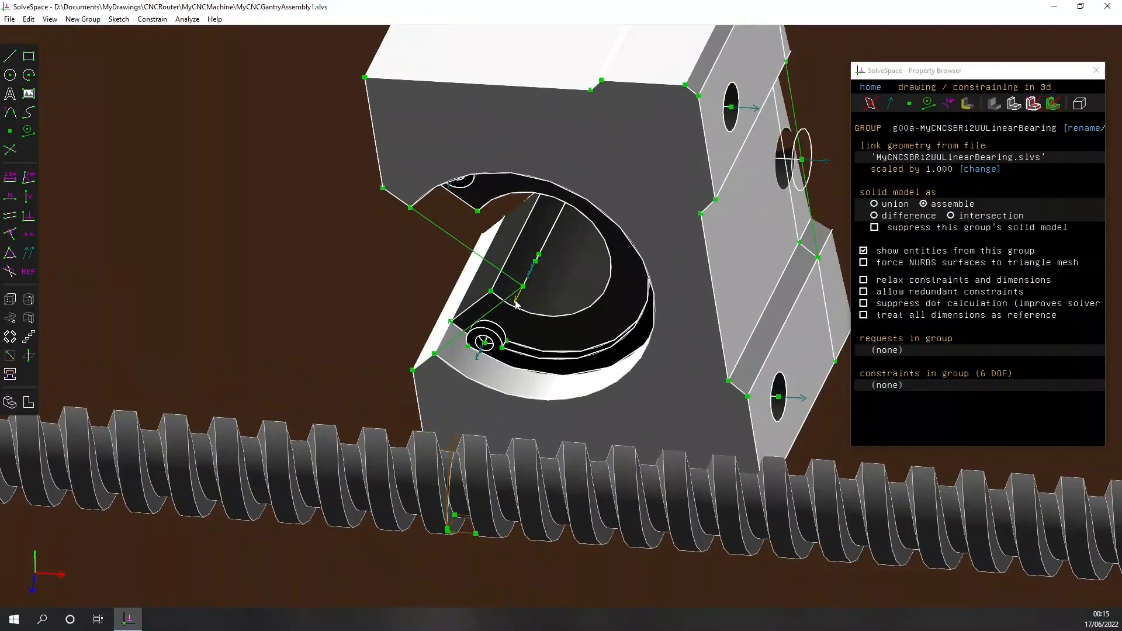
{"action": "left_click", "coordinate": [516, 303]}
{"action": "scroll", "coordinate": [515, 304], "scroll_direction": "down", "scroll_amount": 5}
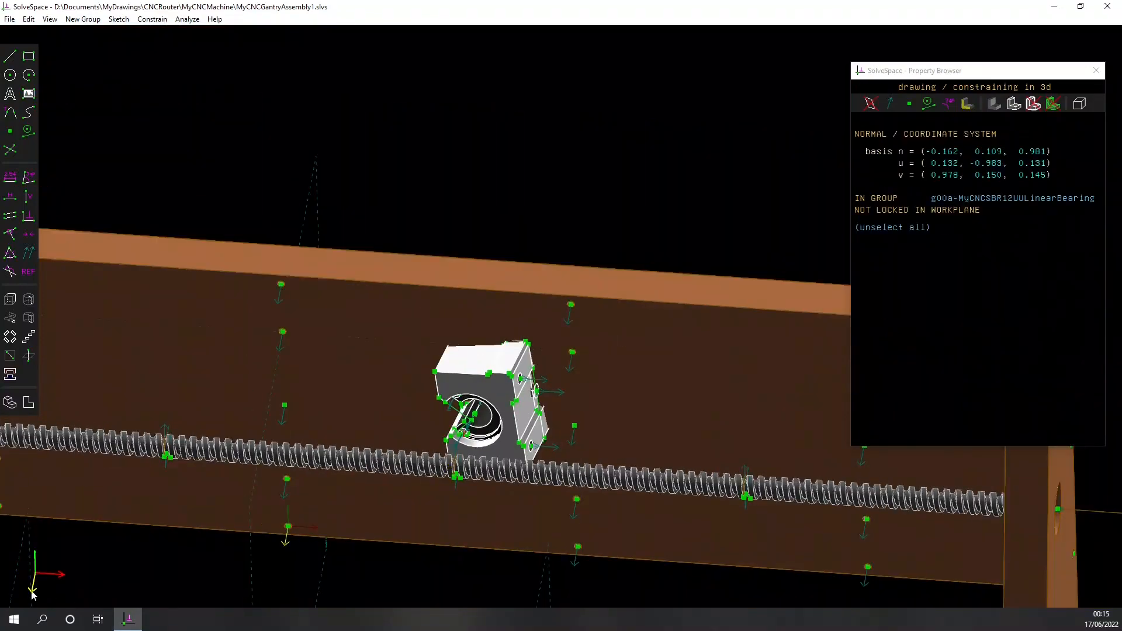
{"action": "left_click", "coordinate": [33, 592]}
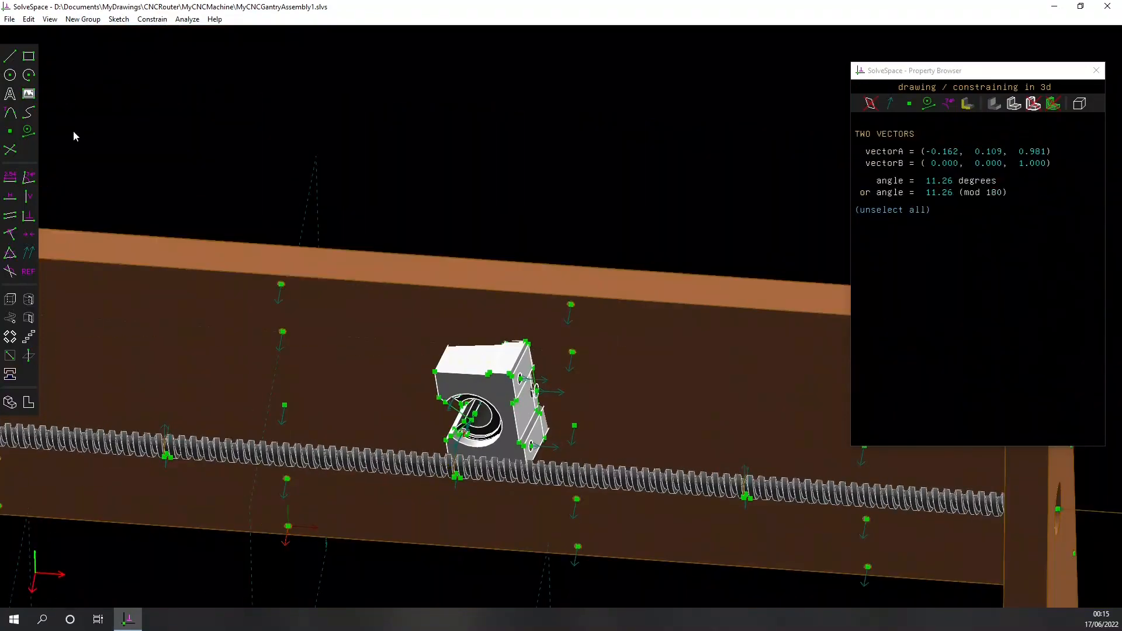
{"action": "left_click", "coordinate": [29, 252]}
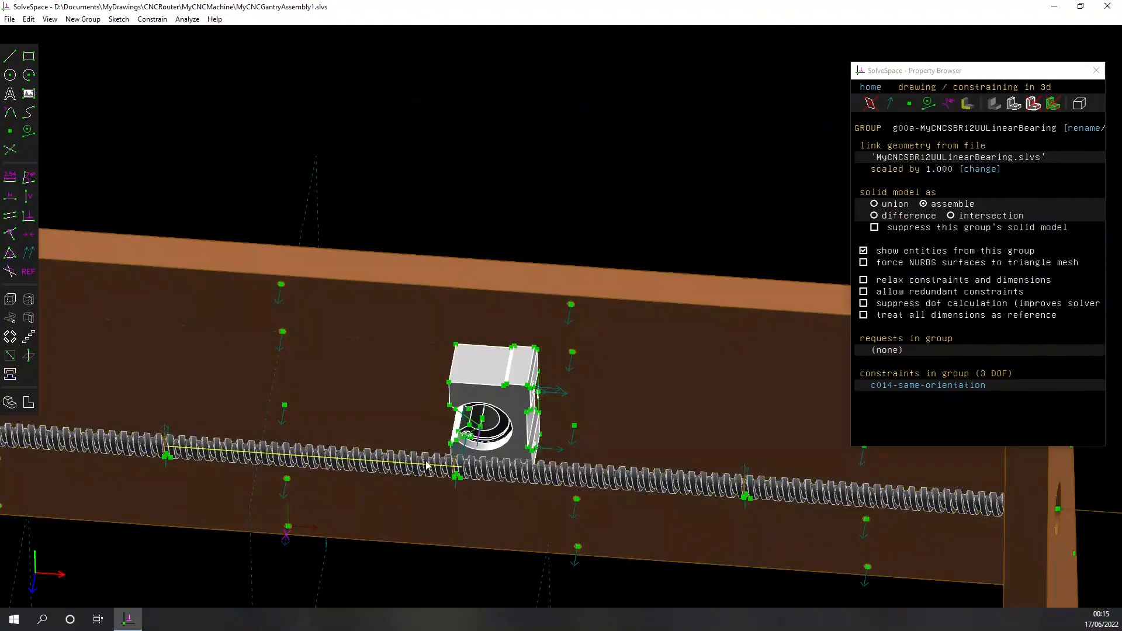
Make the bearing block's mounting-hole centre point coincident with the matching hole point near the bottom of the right gantry plate
{"action": "scroll", "coordinate": [480, 503], "scroll_direction": "down", "scroll_amount": 5}
{"action": "scroll", "coordinate": [503, 356], "scroll_direction": "up", "scroll_amount": 5}
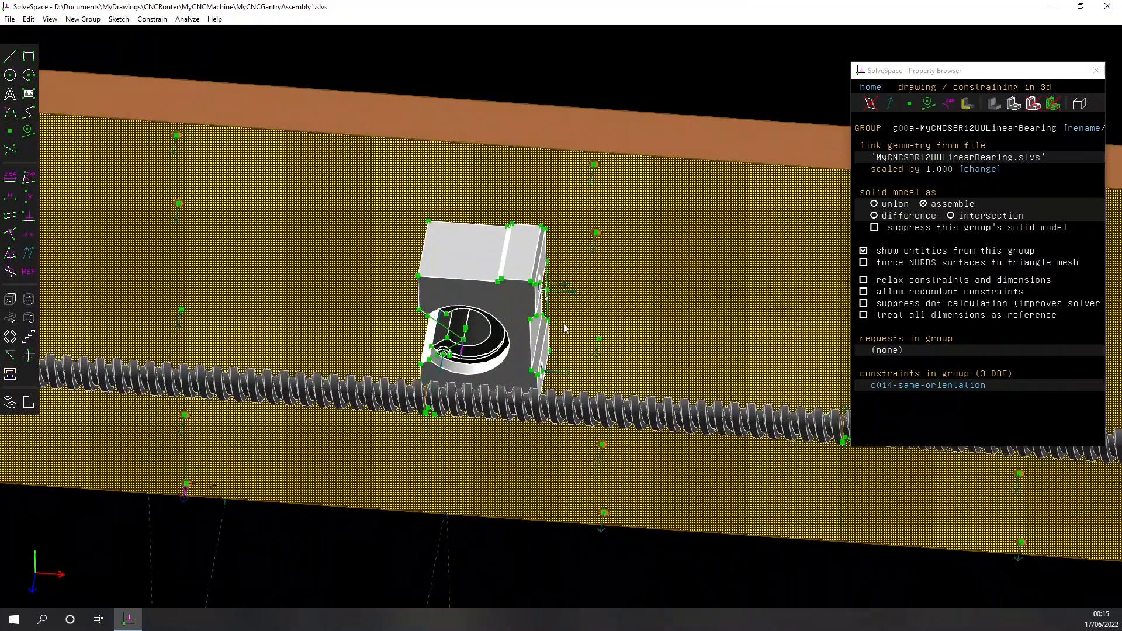
{"action": "middle_click_drag", "start_coordinate": [565, 328], "coordinate": [391, 319]}
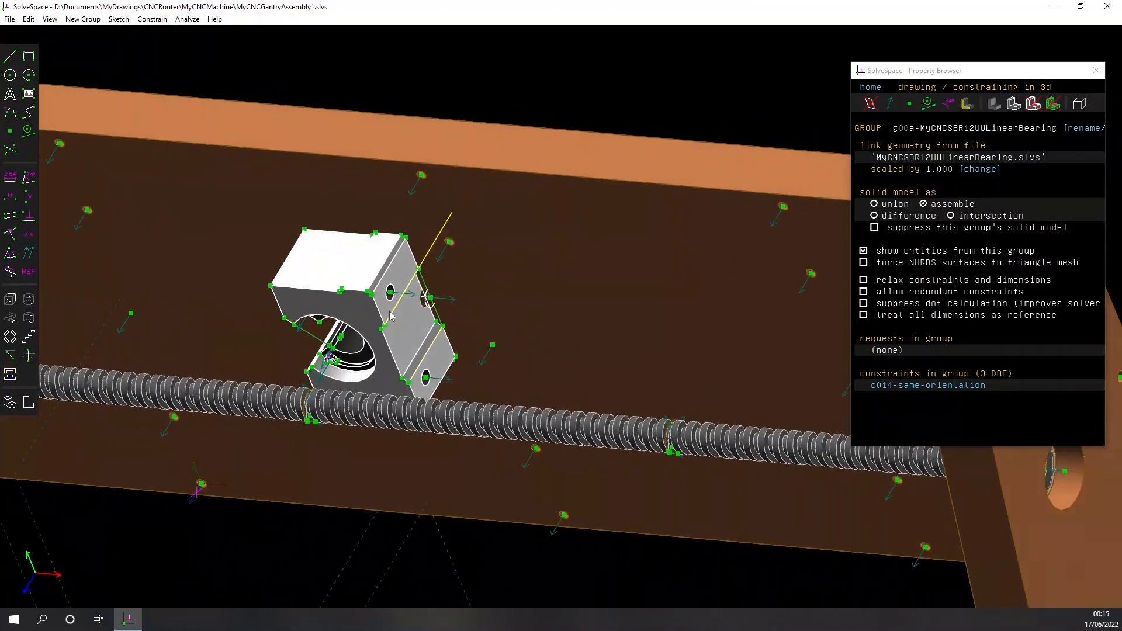
{"action": "left_click", "coordinate": [390, 293]}
{"action": "middle_click_drag", "start_coordinate": [415, 526], "coordinate": [649, 472]}
{"action": "middle_click_drag", "start_coordinate": [762, 539], "coordinate": [501, 351]}
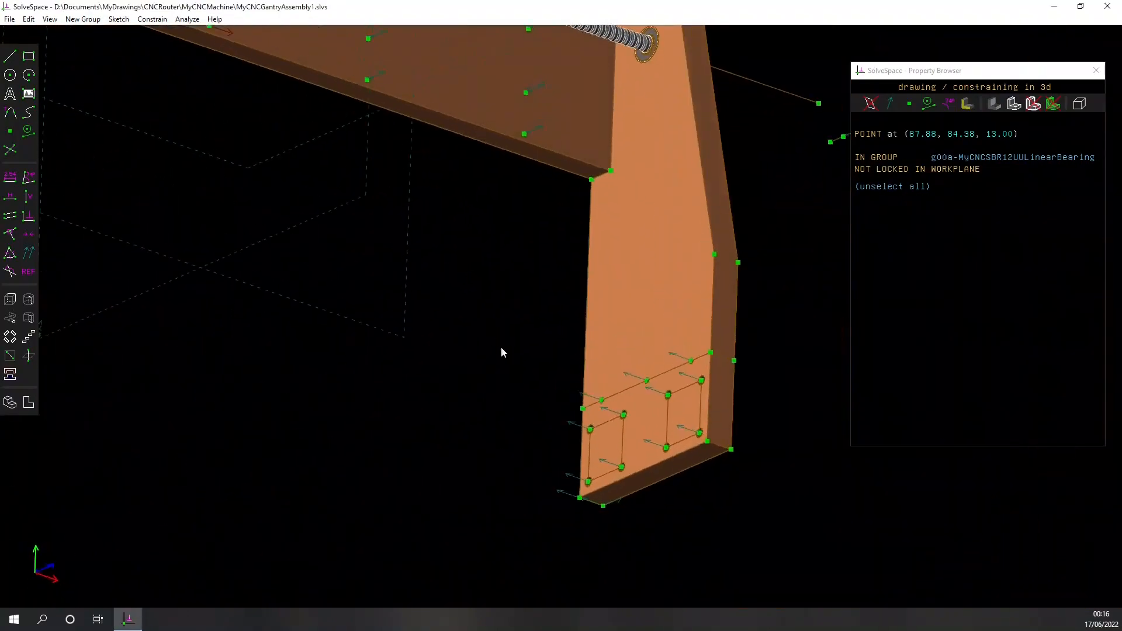
{"action": "left_click", "coordinate": [624, 416]}
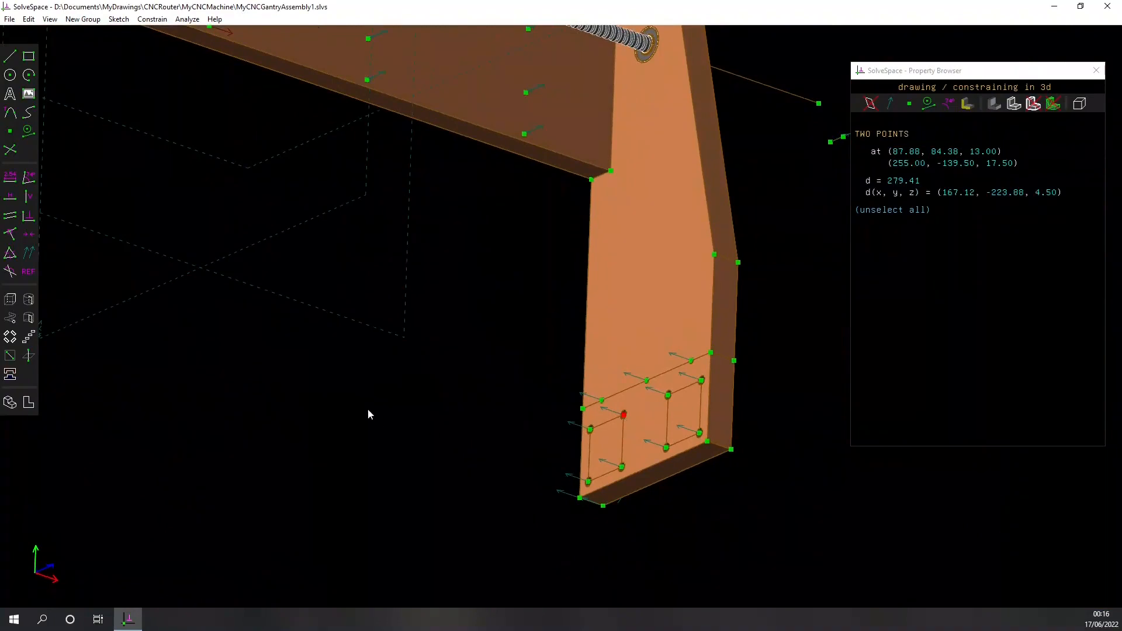
{"action": "left_click", "coordinate": [10, 234]}
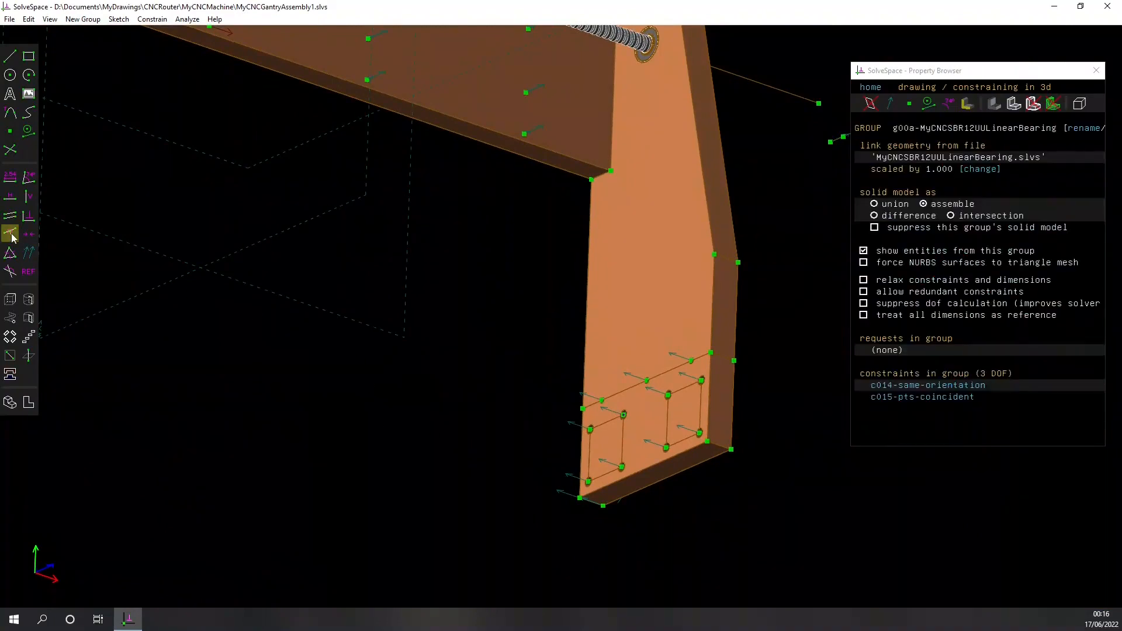
{"action": "scroll", "coordinate": [325, 391], "scroll_direction": "down", "scroll_amount": 4}
{"action": "right_click_drag", "start_coordinate": [356, 405], "coordinate": [430, 407]}
{"action": "middle_click_drag", "start_coordinate": [429, 405], "coordinate": [388, 414]}
{"action": "right_click_drag", "start_coordinate": [371, 431], "coordinate": [480, 416]}
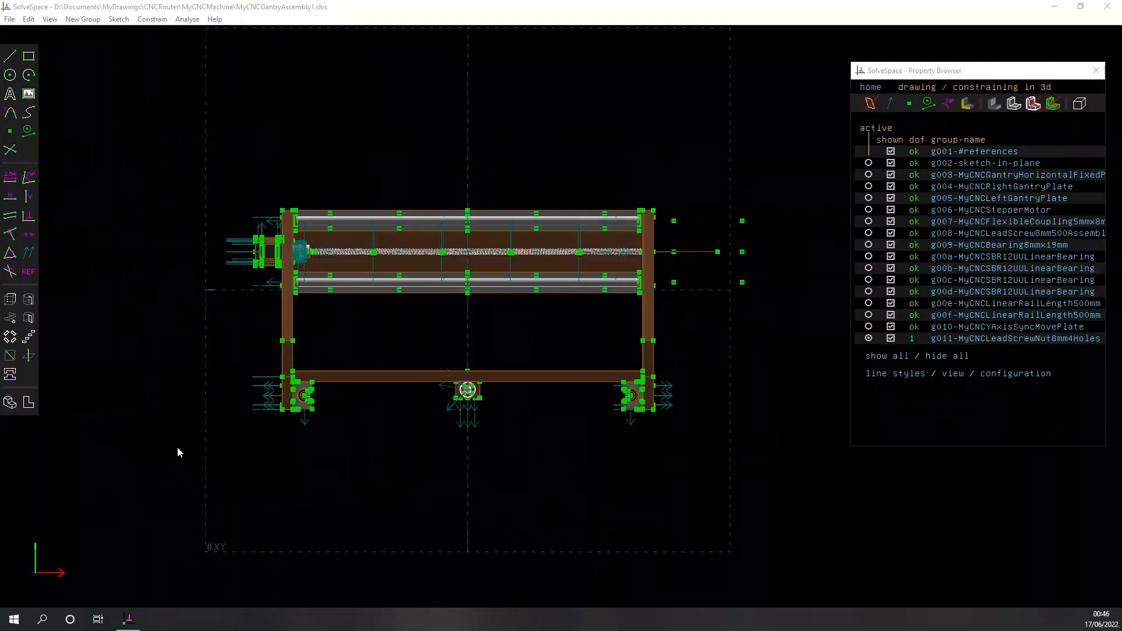
Examine the completed gantry assembly, including its rails, lead screw and the linear bearings at the foot of both side plates
{"action": "middle_click_drag", "start_coordinate": [230, 322], "coordinate": [290, 350]}
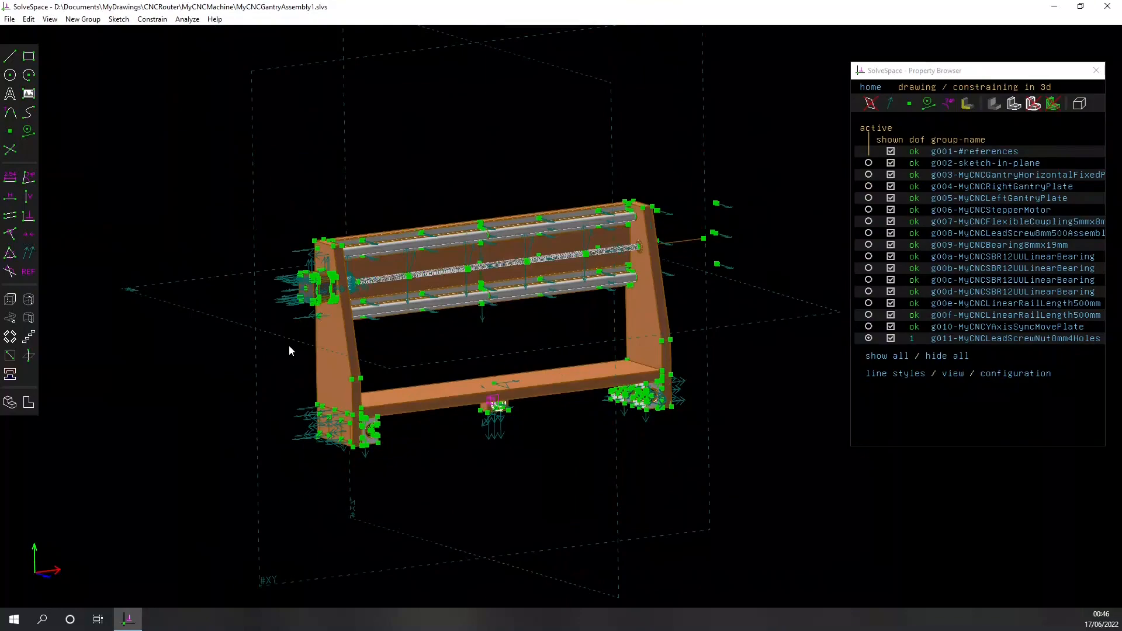
{"action": "scroll", "coordinate": [517, 427], "scroll_direction": "up", "scroll_amount": 5}
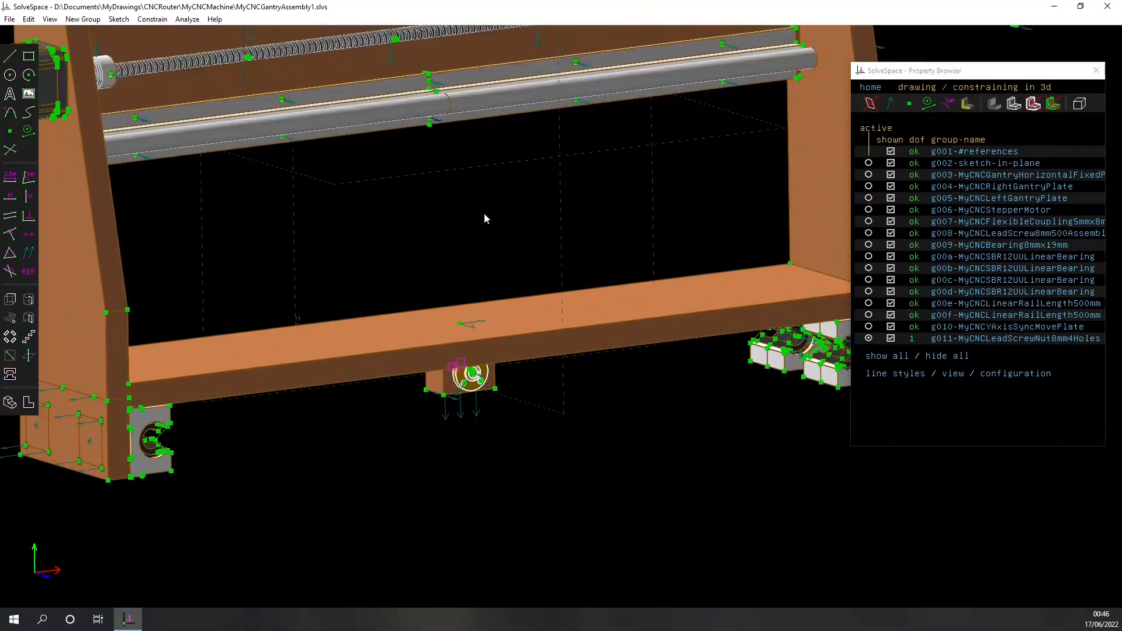
{"action": "scroll", "coordinate": [497, 304], "scroll_direction": "down", "scroll_amount": 5}
{"action": "scroll", "coordinate": [479, 370], "scroll_direction": "up", "scroll_amount": 4}
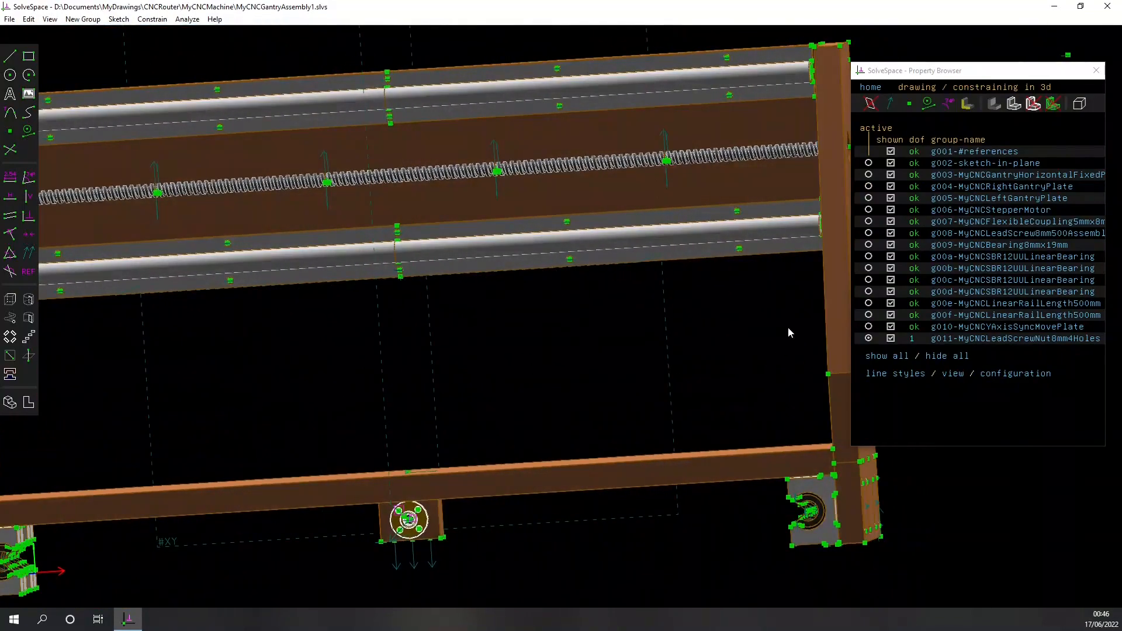
{"action": "middle_click_drag", "start_coordinate": [745, 317], "coordinate": [333, 557]}
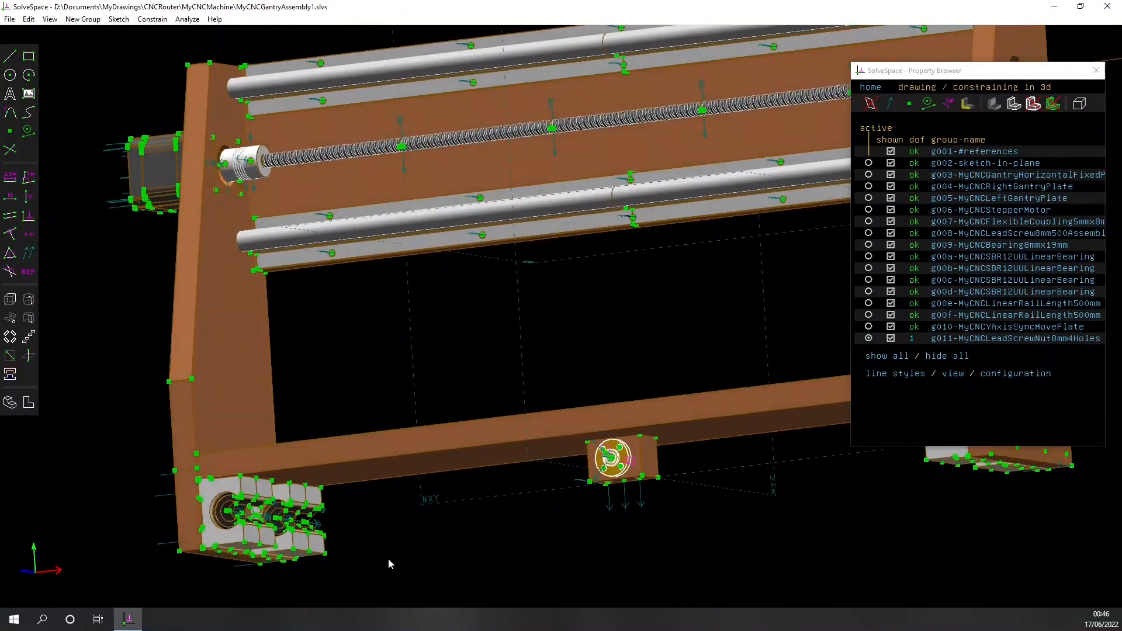
{"action": "key", "text": "w"}
{"action": "scroll", "coordinate": [251, 495], "scroll_direction": "up", "scroll_amount": 3}
{"action": "scroll", "coordinate": [274, 501], "scroll_direction": "down", "scroll_amount": 3}
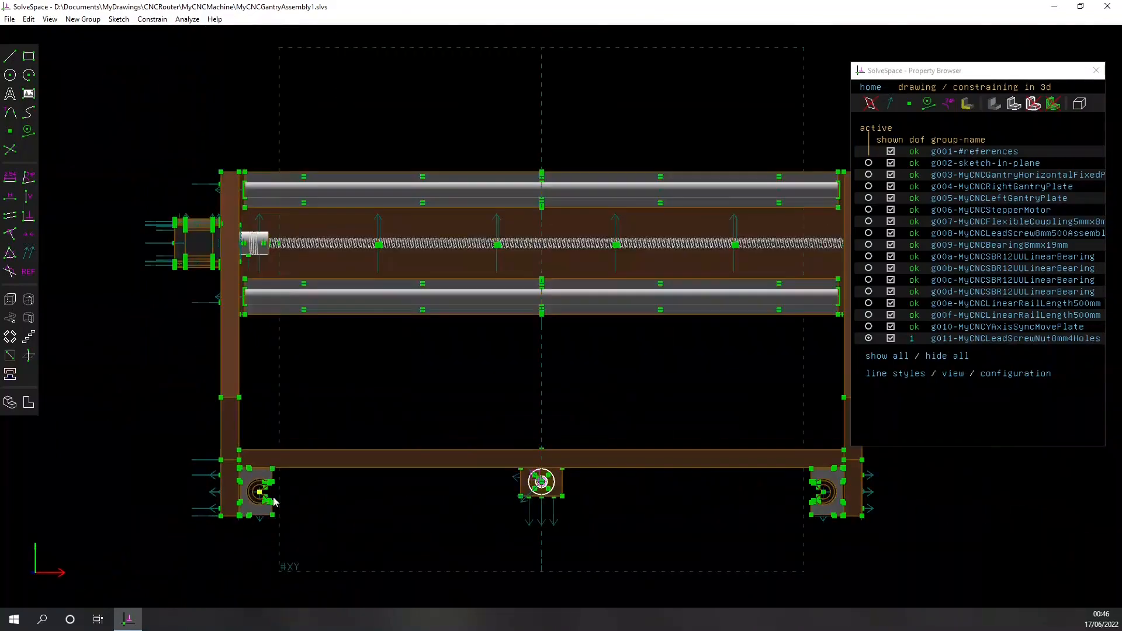
{"action": "right_click_drag", "start_coordinate": [800, 567], "coordinate": [567, 555]}
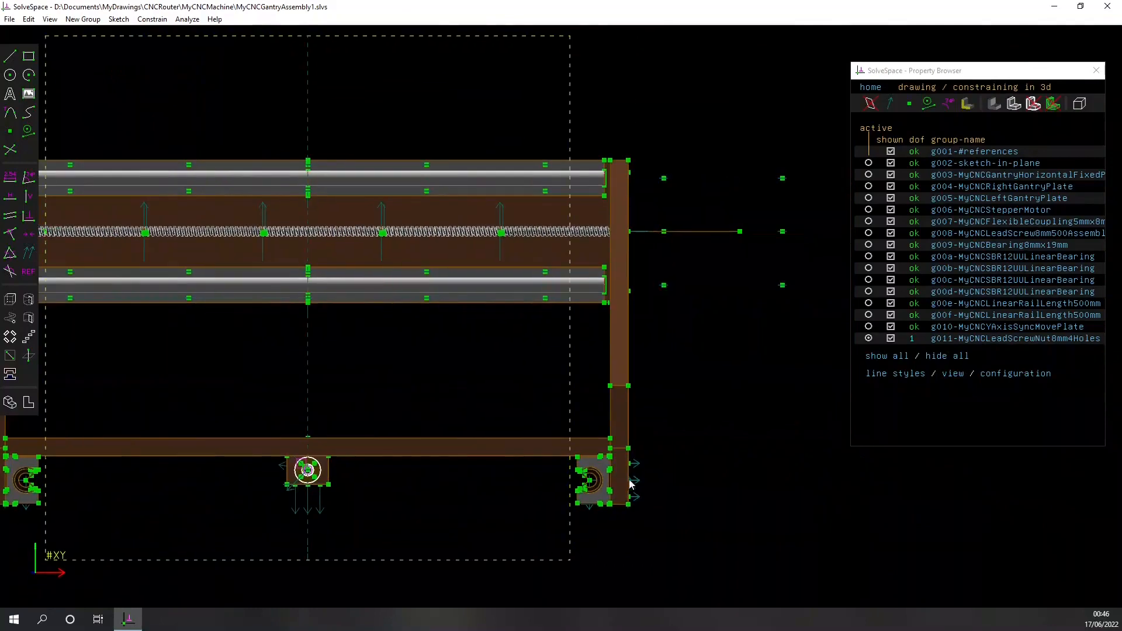
{"action": "scroll", "coordinate": [602, 494], "scroll_direction": "up", "scroll_amount": 5}
{"action": "scroll", "coordinate": [602, 494], "scroll_direction": "down", "scroll_amount": 3}
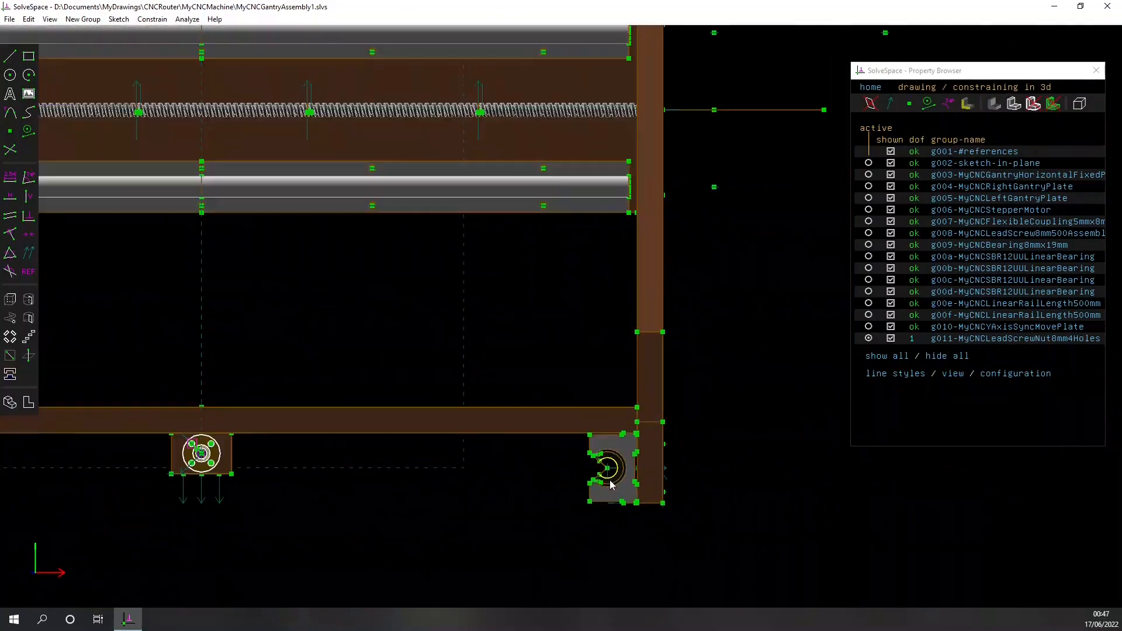
{"action": "right_click_drag", "start_coordinate": [342, 509], "coordinate": [500, 539]}
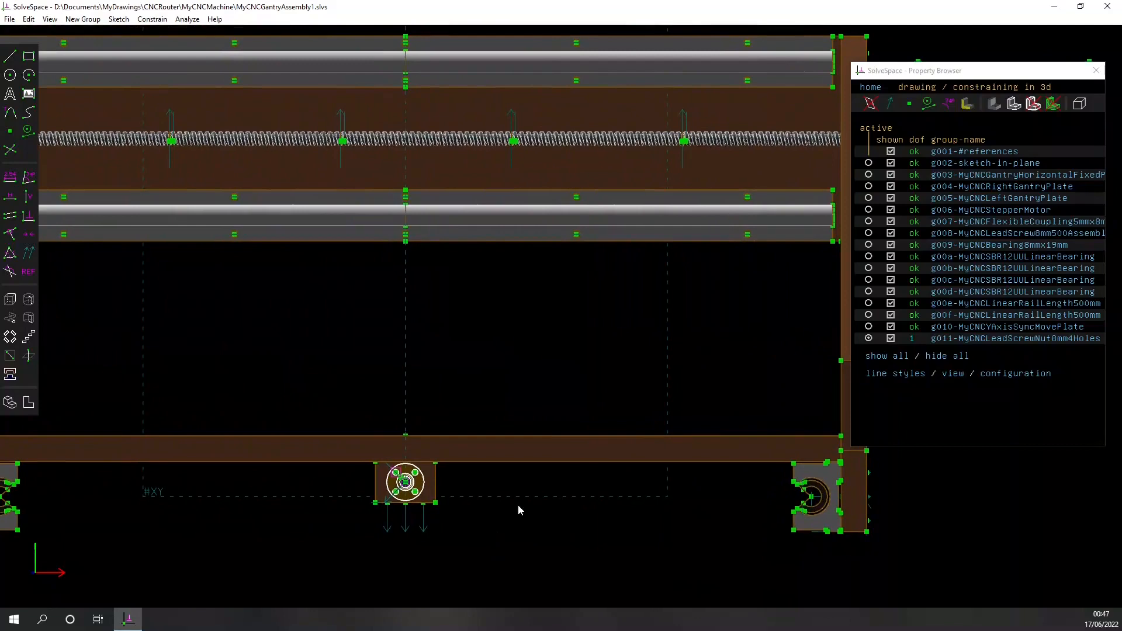
Examine the lead screw nut in its block under the lower plate, the rails and the lead screw's end bearing
{"action": "middle_click_drag", "start_coordinate": [519, 507], "coordinate": [509, 554]}
{"action": "right_click_drag", "start_coordinate": [499, 540], "coordinate": [614, 451]}
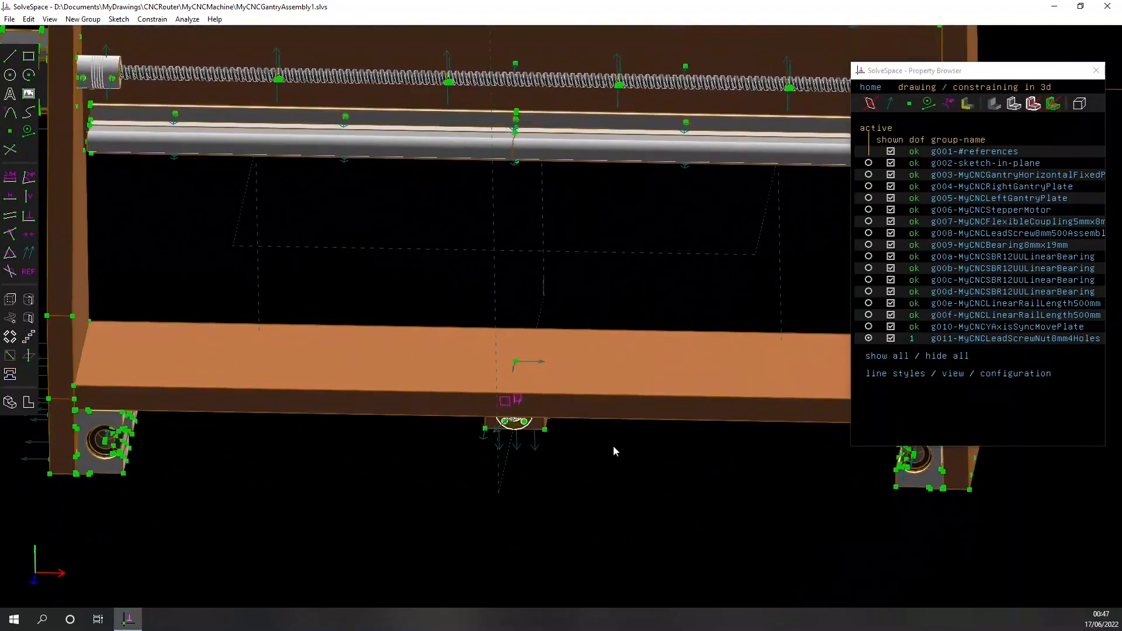
{"action": "key", "text": "w"}
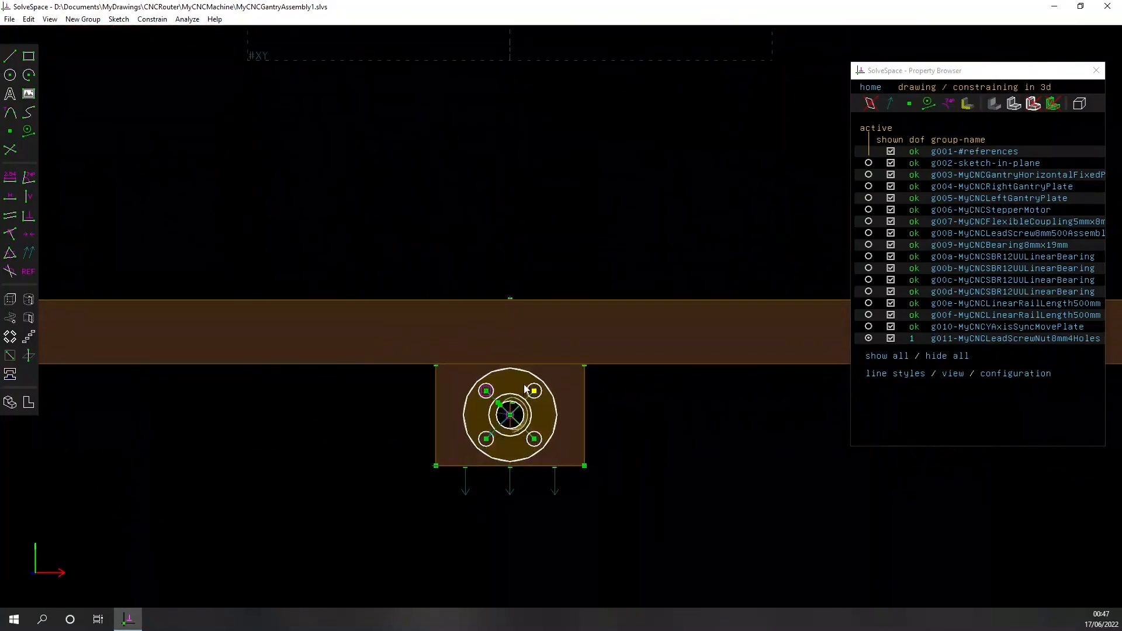
{"action": "middle_click_drag", "start_coordinate": [372, 424], "coordinate": [425, 427]}
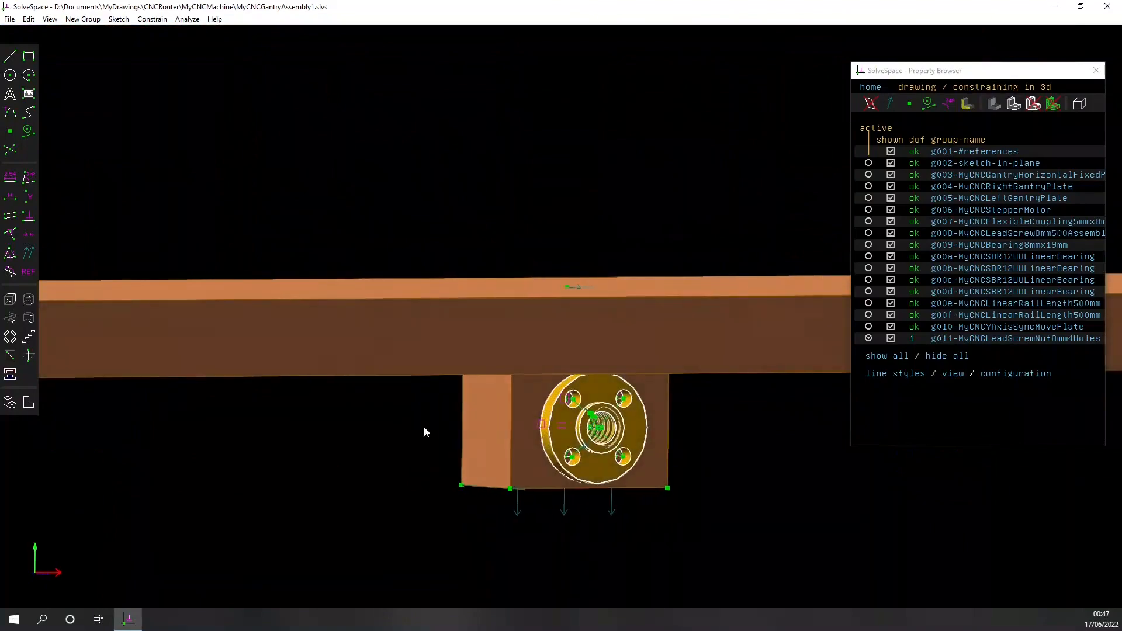
{"action": "scroll", "coordinate": [389, 411], "scroll_direction": "down", "scroll_amount": 5}
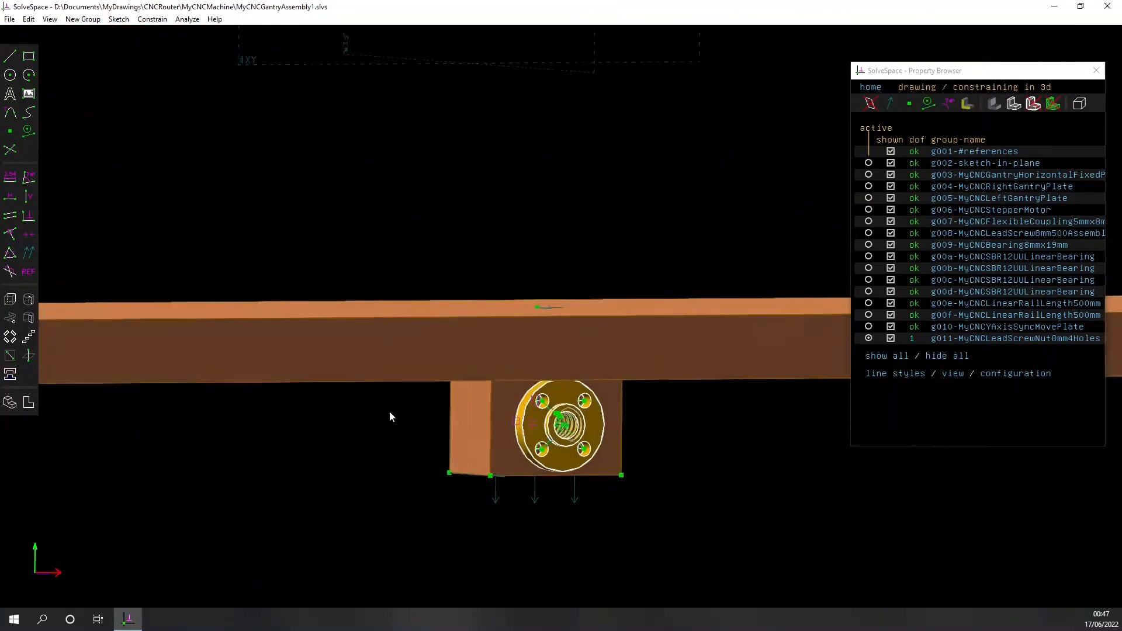
{"action": "middle_click_drag", "start_coordinate": [545, 264], "coordinate": [496, 399]}
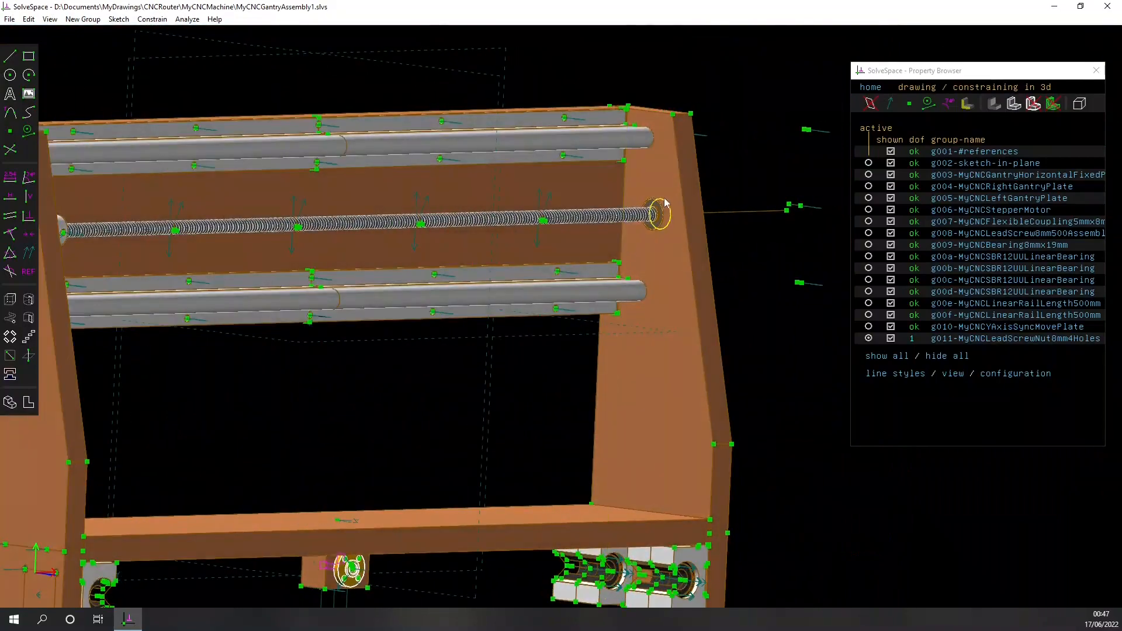
{"action": "scroll", "coordinate": [658, 221], "scroll_direction": "up", "scroll_amount": 3}
{"action": "scroll", "coordinate": [659, 221], "scroll_direction": "down", "scroll_amount": 3}
{"action": "middle_click_drag", "start_coordinate": [435, 370], "coordinate": [369, 393]}
{"action": "key", "text": "F2"}
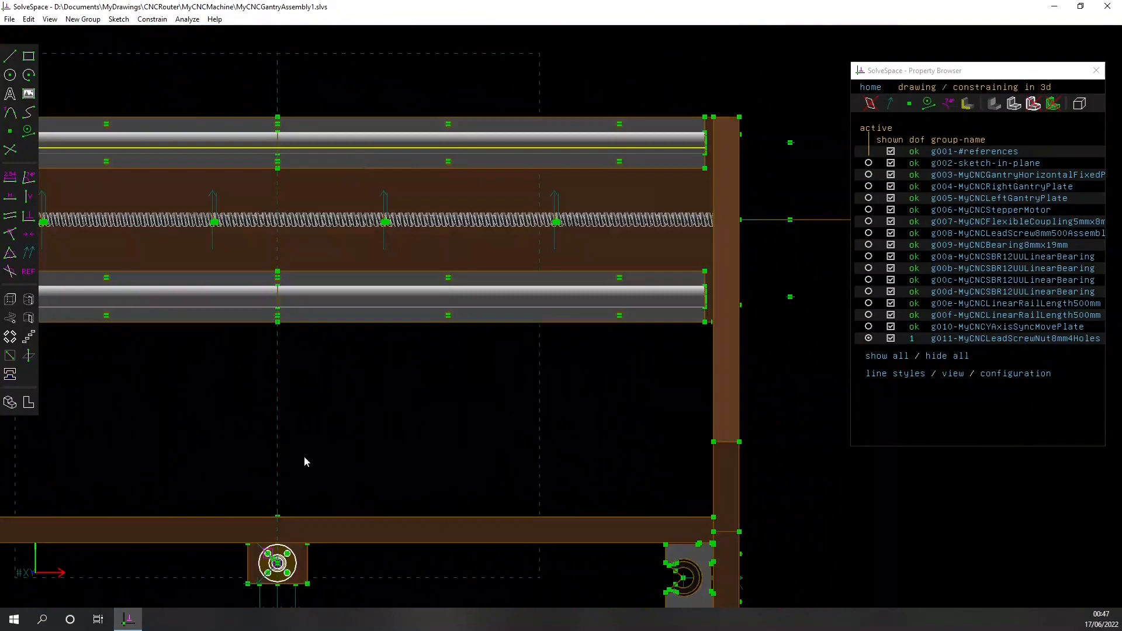
{"action": "right_click_drag", "start_coordinate": [304, 462], "coordinate": [666, 446]}
{"action": "middle_click_drag", "start_coordinate": [244, 366], "coordinate": [530, 406]}
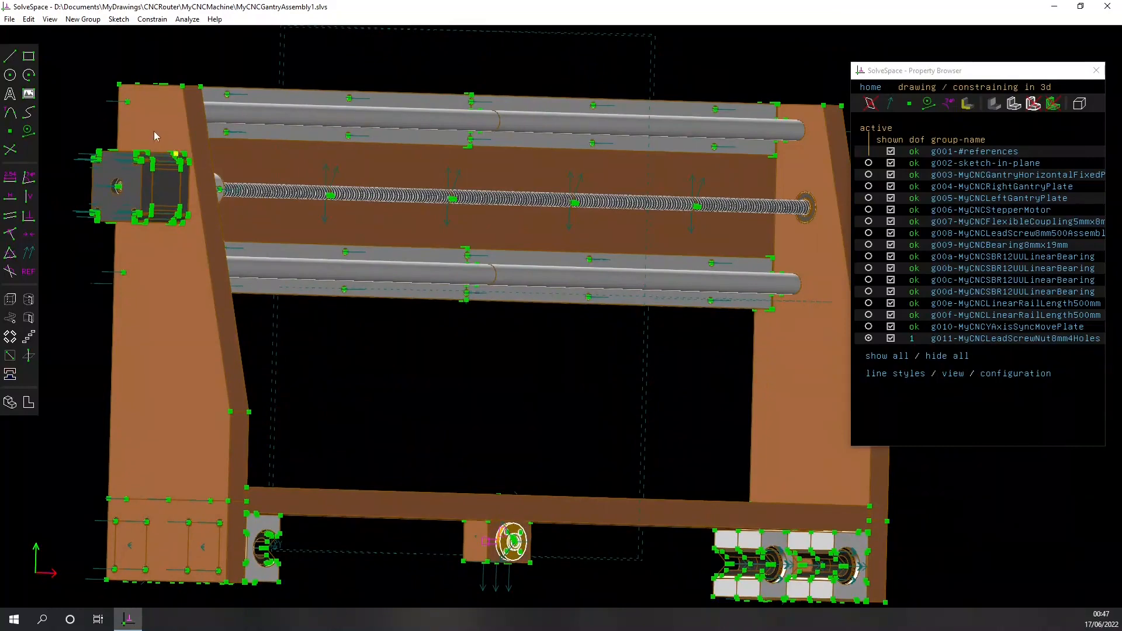
Start a new sketch, link MyCNCGantryHorizontalMovePlate.slvs as an assembled group and place the plate beside the origin
{"action": "left_click", "coordinate": [10, 18]}
{"action": "left_click", "coordinate": [23, 33]}
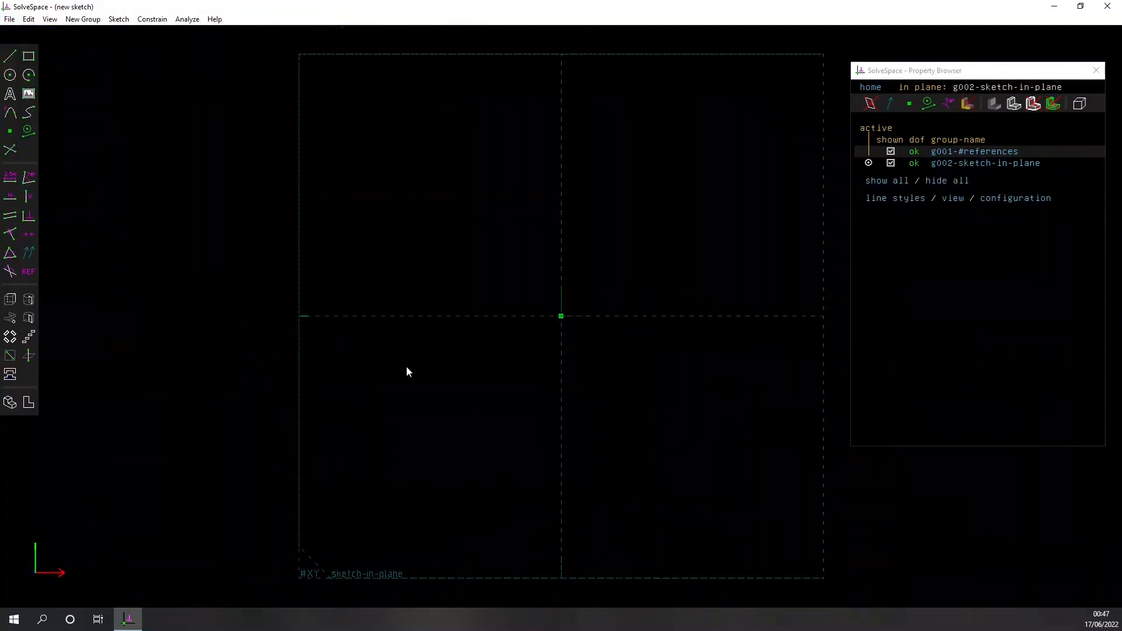
{"action": "left_click", "coordinate": [10, 374]}
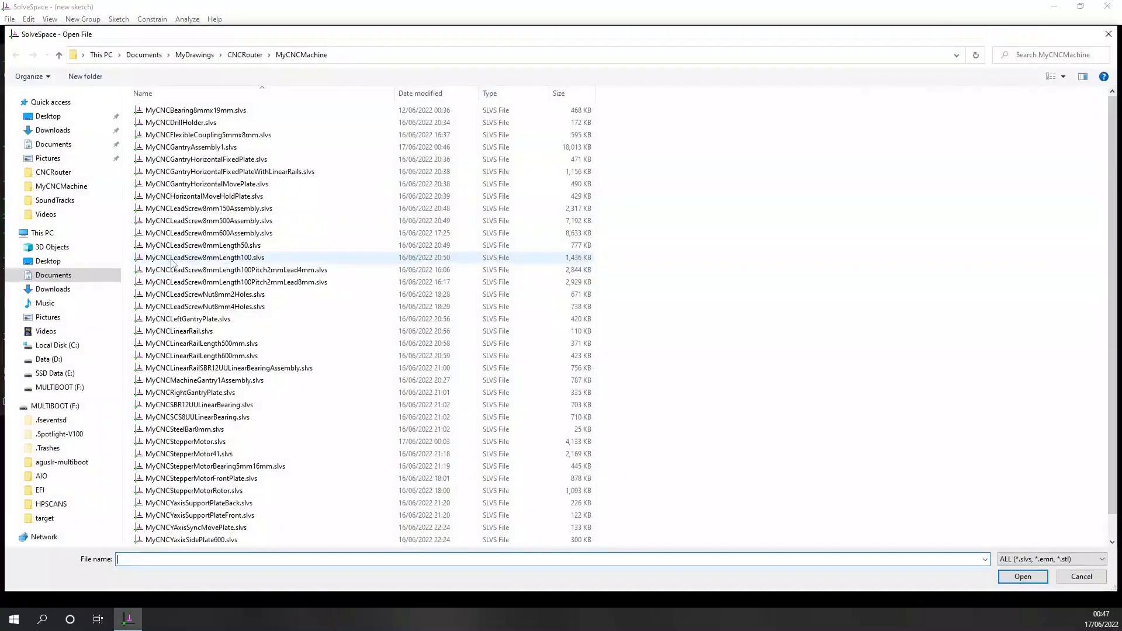
{"action": "left_click", "coordinate": [192, 183]}
{"action": "left_click", "coordinate": [1024, 575]}
{"action": "right_click_drag", "start_coordinate": [783, 137], "coordinate": [690, 257]}
{"action": "scroll", "coordinate": [318, 274], "scroll_direction": "down", "scroll_amount": 2}
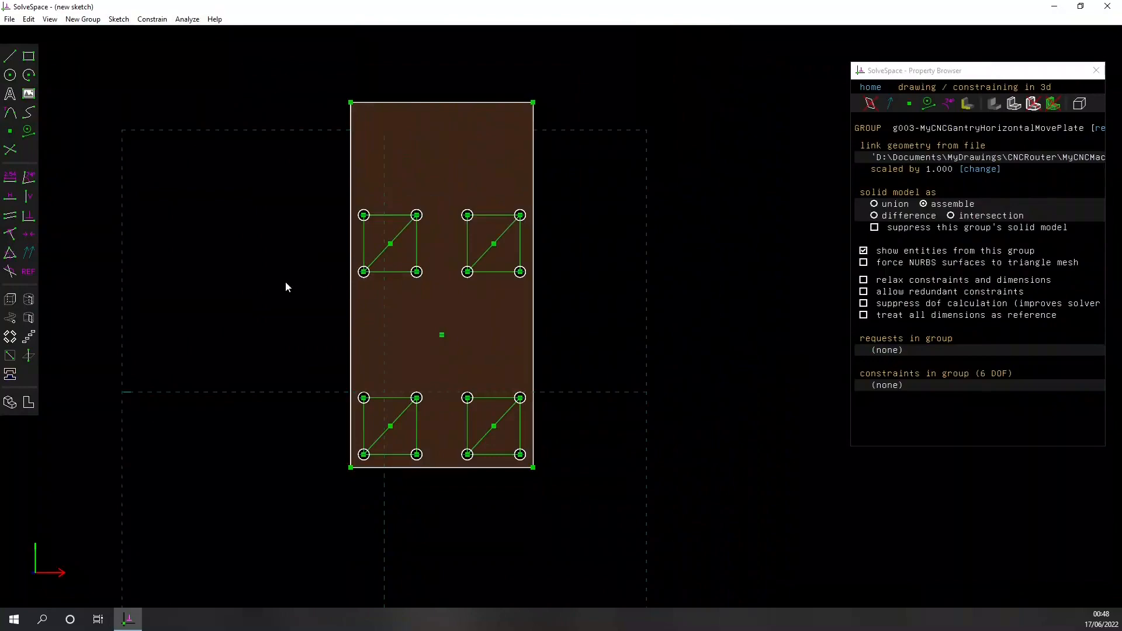
{"action": "left_click_drag", "start_coordinate": [542, 208], "coordinate": [580, 253]}
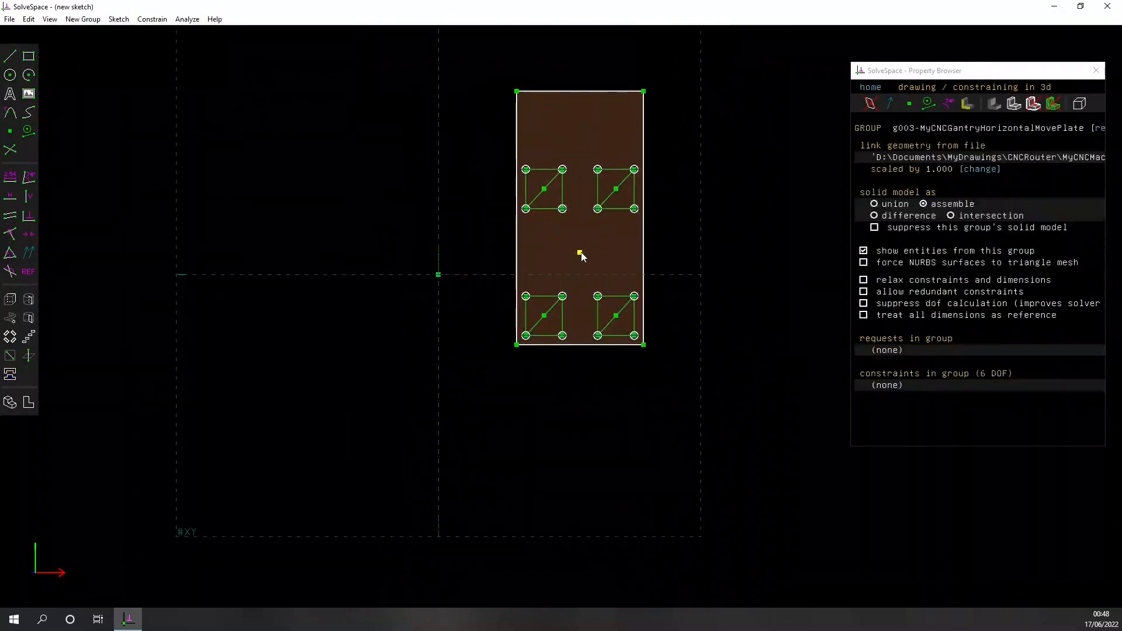
Try constraining the move plate's centre point to the origin without fixing the plate's orientation first
{"action": "left_click", "coordinate": [580, 254]}
{"action": "middle_click_drag", "start_coordinate": [451, 294], "coordinate": [512, 339]}
{"action": "left_click", "coordinate": [453, 298]}
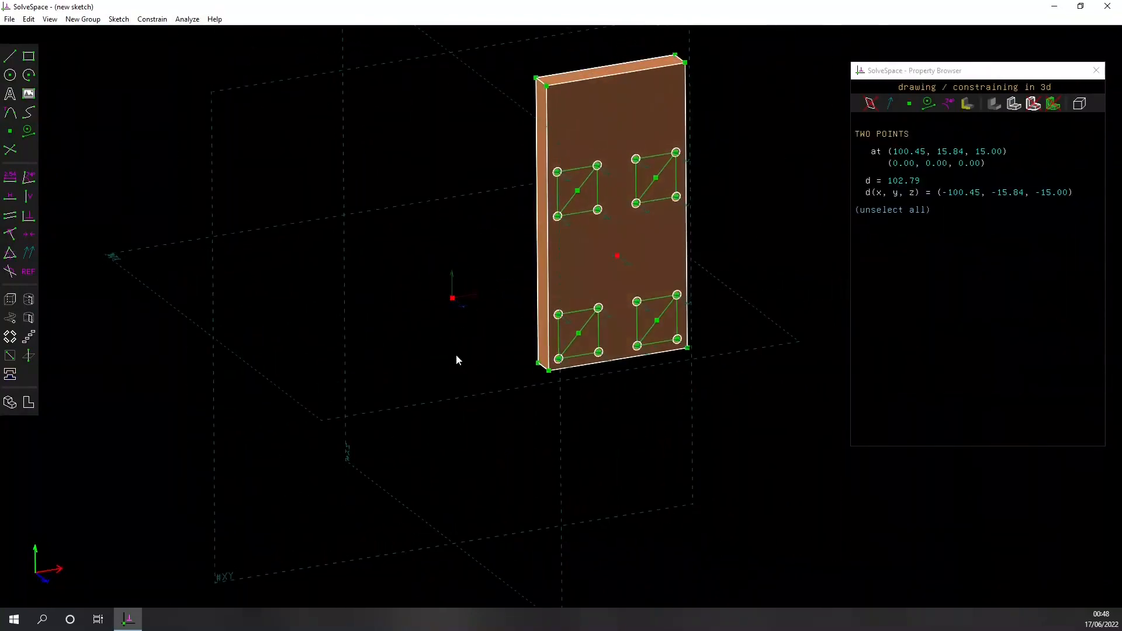
{"action": "left_click", "coordinate": [10, 234]}
Turn the pinned move plate about its centre point in several directions to test its remaining rotational freedom
{"action": "key", "text": "F2"}
{"action": "left_click_drag", "start_coordinate": [531, 256], "coordinate": [686, 216]}
{"action": "left_click_drag", "start_coordinate": [404, 328], "coordinate": [588, 309]}
{"action": "left_click_drag", "start_coordinate": [413, 278], "coordinate": [141, 238]}
{"action": "left_click_drag", "start_coordinate": [490, 251], "coordinate": [415, 198]}
{"action": "left_click_drag", "start_coordinate": [447, 297], "coordinate": [422, 257]}
{"action": "left_click_drag", "start_coordinate": [351, 248], "coordinate": [251, 180]}
Undo the move plate's rotations and its coincident constraint to the origin
{"action": "key", "text": "ctrl+z"}
{"action": "key", "text": "ctrl+z"}
{"action": "key", "text": "ctrl+z"}
{"action": "key", "text": "ctrl+z"}
{"action": "key", "text": "ctrl+z"}
{"action": "key", "text": "ctrl+z"}
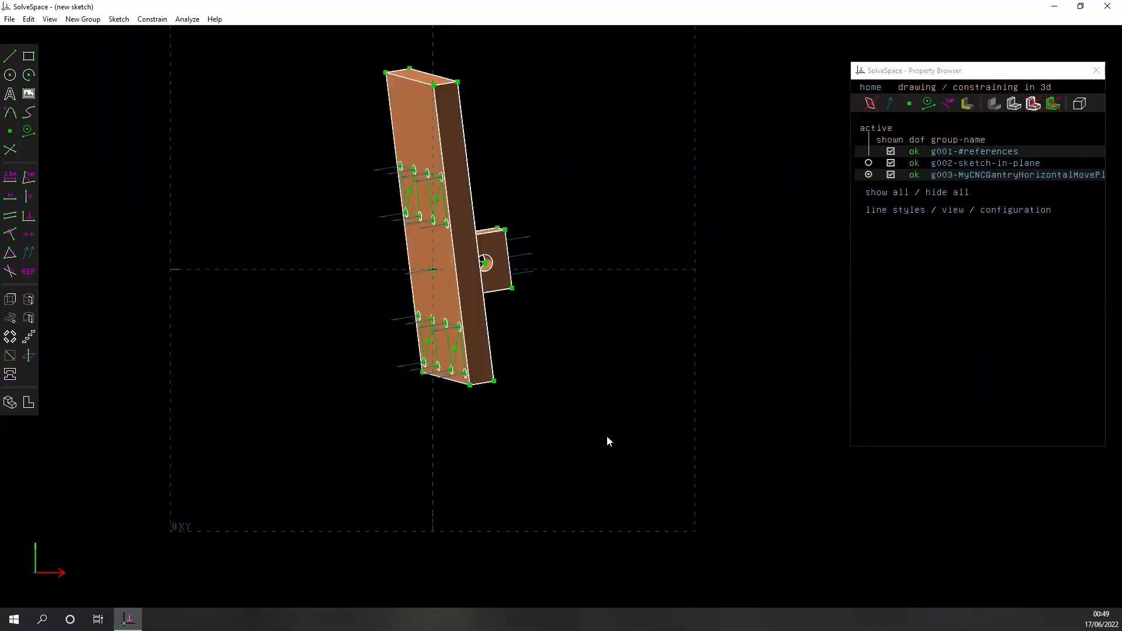
Constrain the move plate's normal to the same orientation as the origin's Z-axis reference normal
{"action": "middle_click_drag", "start_coordinate": [535, 304], "coordinate": [595, 341]}
{"action": "left_click", "coordinate": [642, 268]}
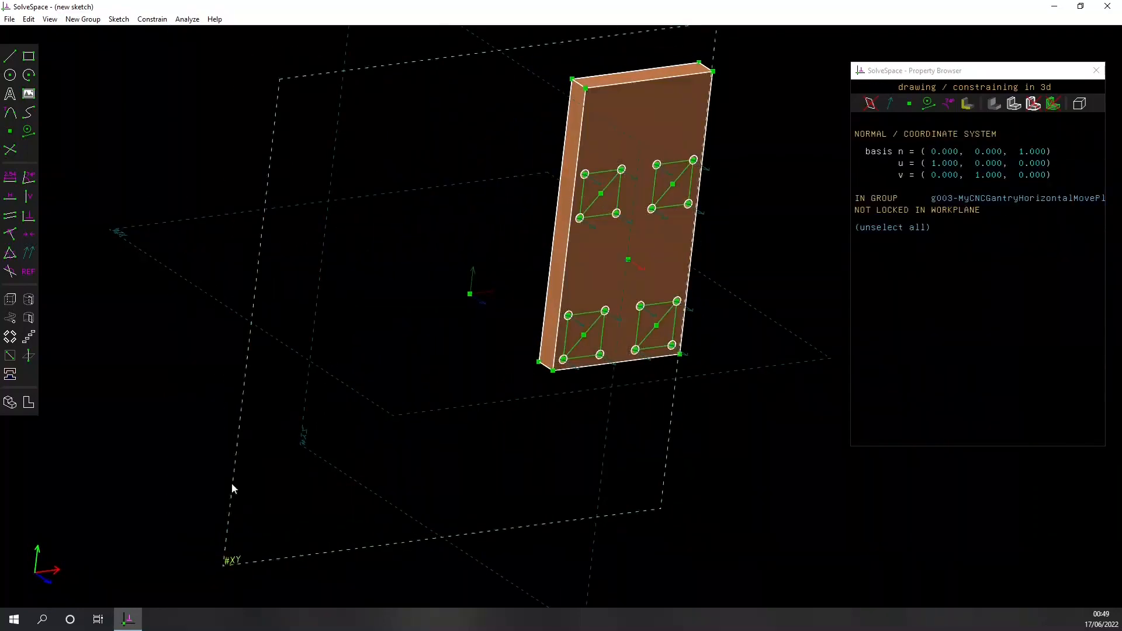
{"action": "left_click", "coordinate": [387, 377]}
Make the move plate's centre point coincident with the origin and check the plate from its front and back
{"action": "left_click", "coordinate": [631, 260]}
{"action": "left_click", "coordinate": [469, 295]}
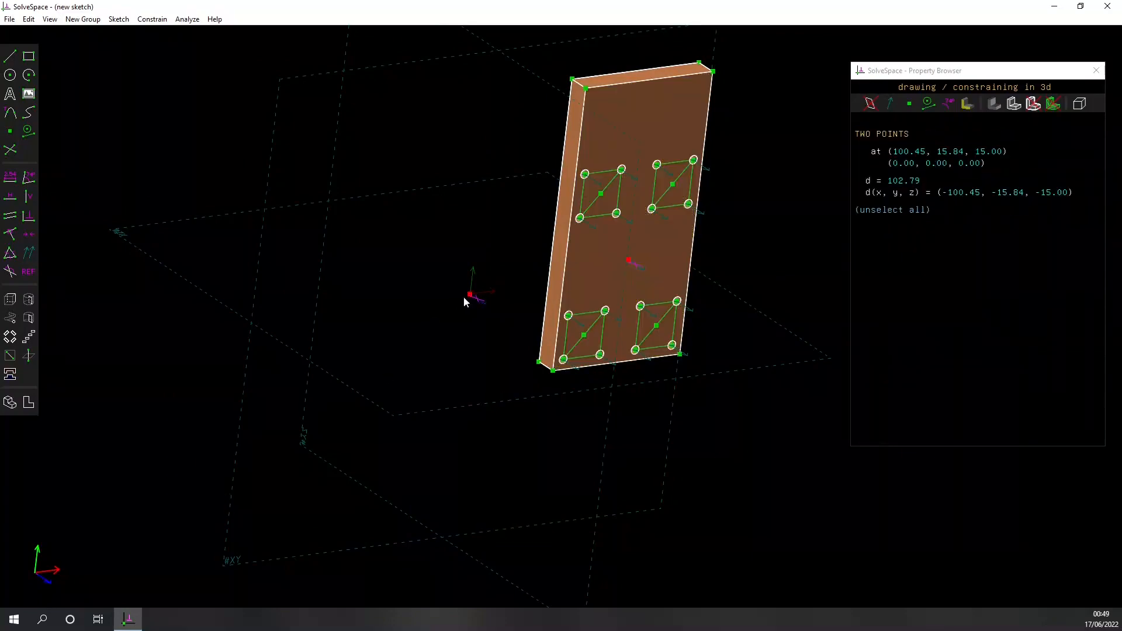
{"action": "left_click", "coordinate": [13, 234]}
{"action": "middle_click_drag", "start_coordinate": [673, 380], "coordinate": [641, 401]}
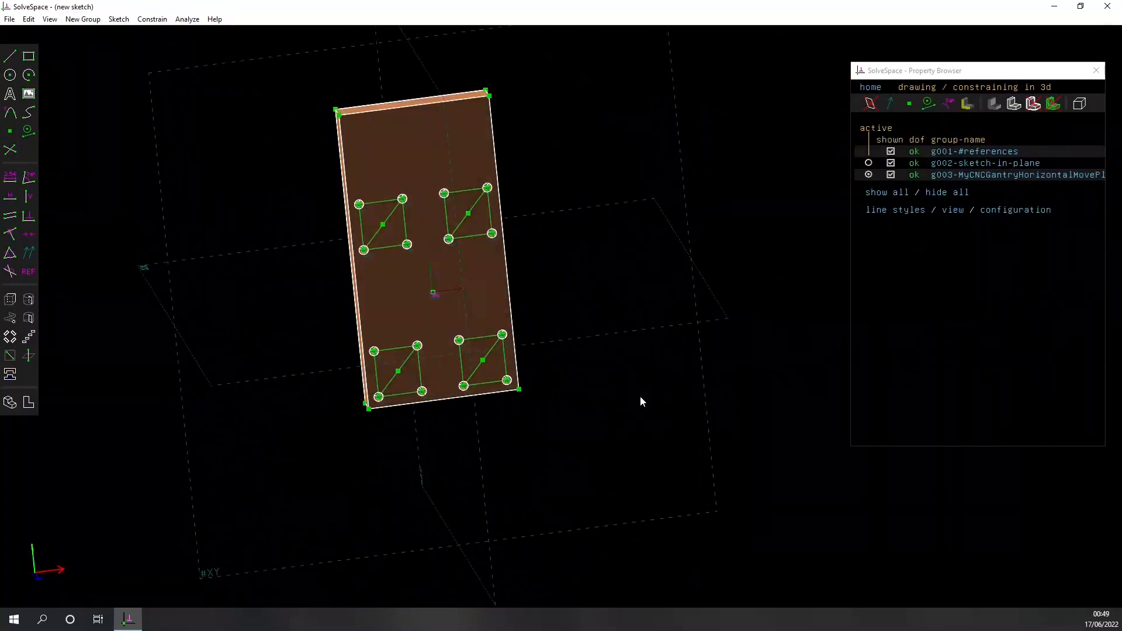
{"action": "key", "text": "F2"}
{"action": "middle_click_drag", "start_coordinate": [314, 300], "coordinate": [160, 322]}
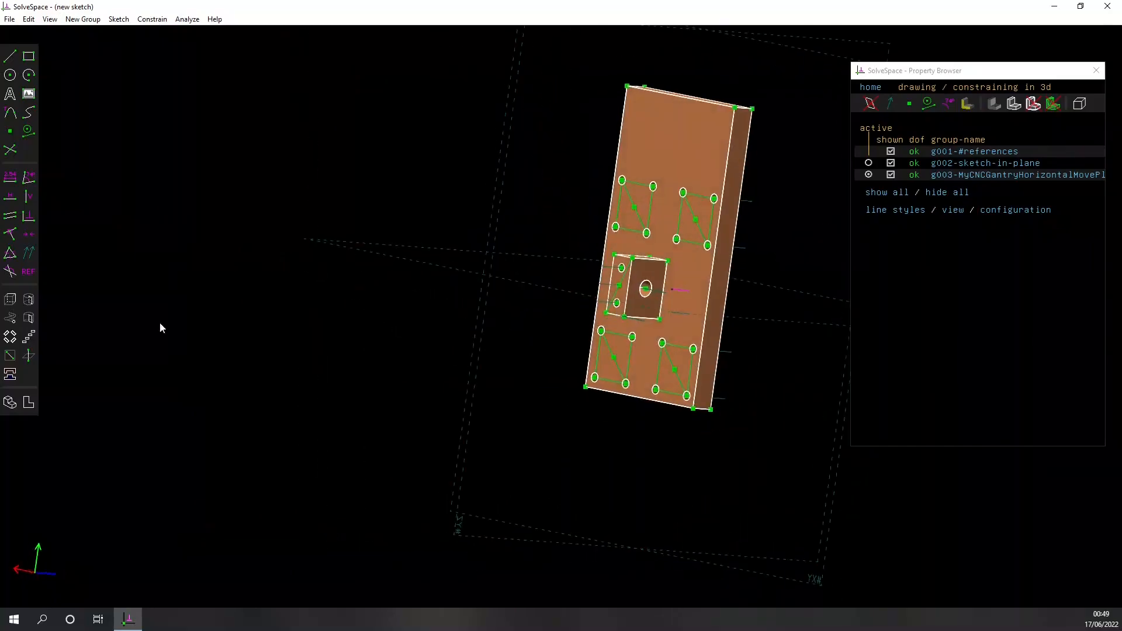
Link the MyCNCSBR12UULinearBearing part into the assembly and turn it roughly into place near the move plate's upper bolt holes
{"action": "key", "text": "ctrl+o"}
{"action": "left_click", "coordinate": [269, 405]}
{"action": "left_click", "coordinate": [1023, 577]}
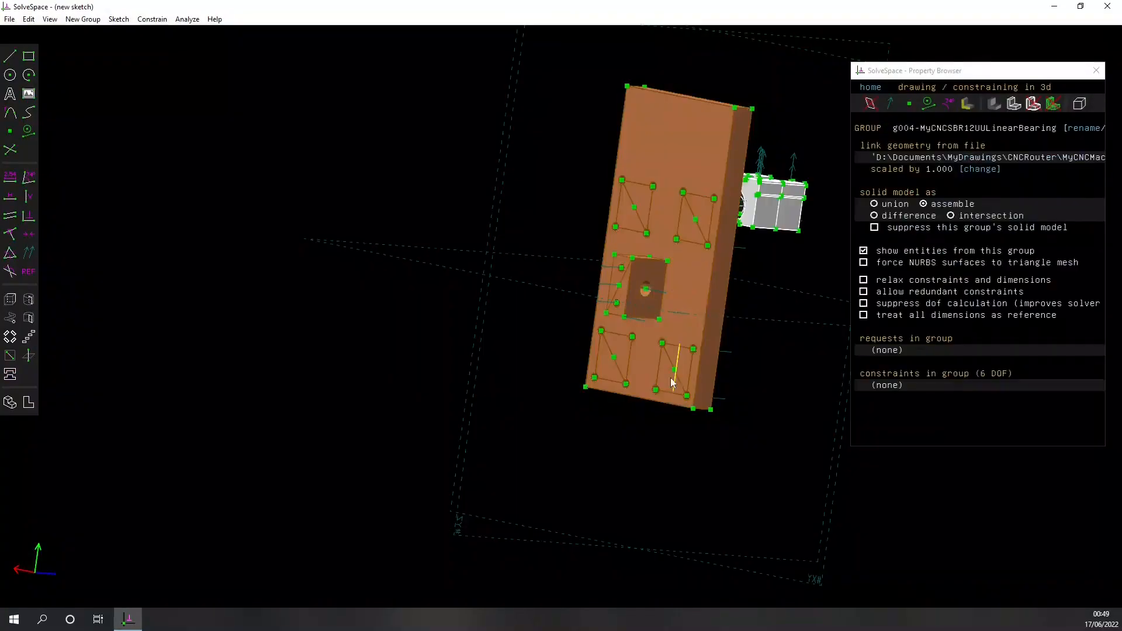
{"action": "left_click_drag", "start_coordinate": [706, 172], "coordinate": [587, 191]}
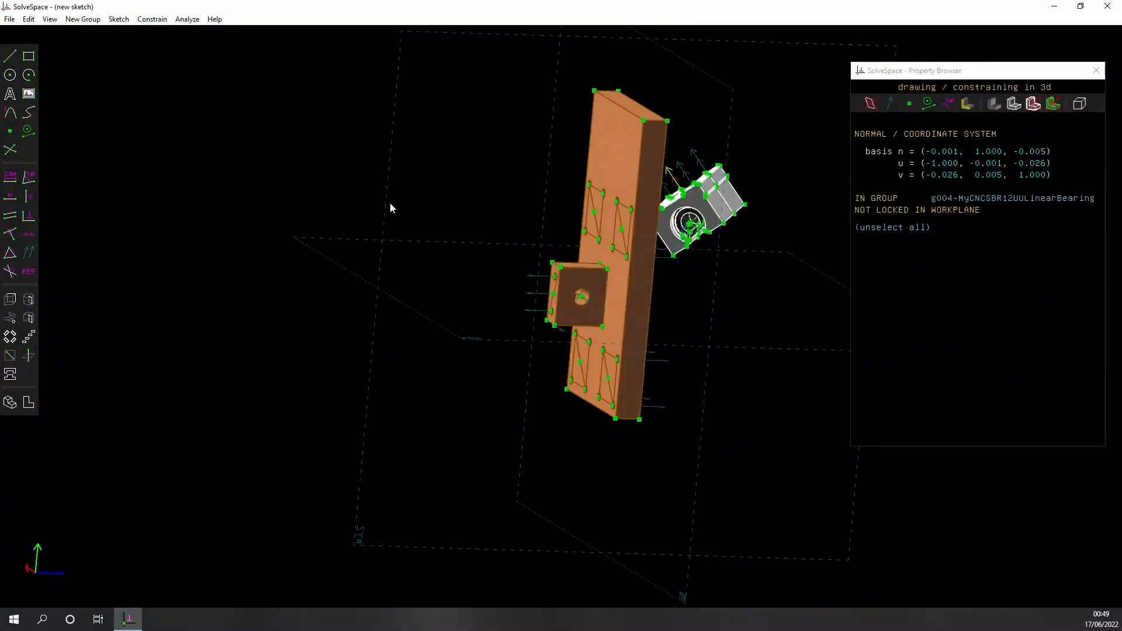
{"action": "left_click", "coordinate": [221, 102]}
{"action": "middle_click_drag", "start_coordinate": [221, 103], "coordinate": [718, 411]}
{"action": "left_click", "coordinate": [505, 285]}
{"action": "left_click", "coordinate": [465, 304]}
{"action": "left_click", "coordinate": [416, 235]}
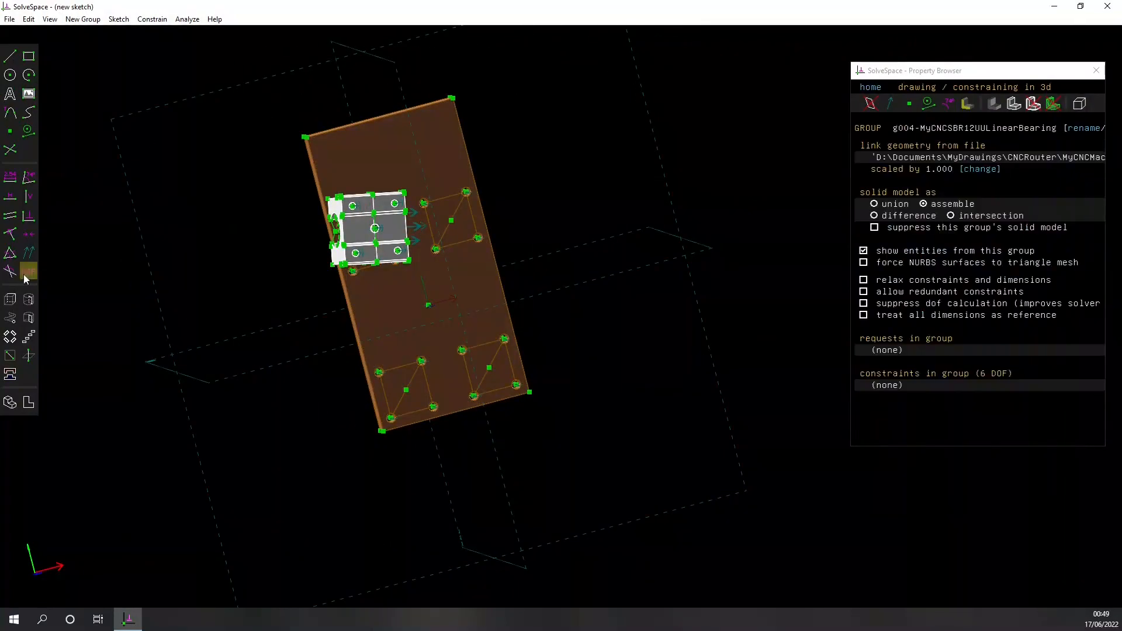
Constrain the linear bearing's normal to the same orientation as the origin's X-axis reference normal
{"action": "left_click", "coordinate": [28, 255]}
{"action": "left_click", "coordinate": [631, 362]}
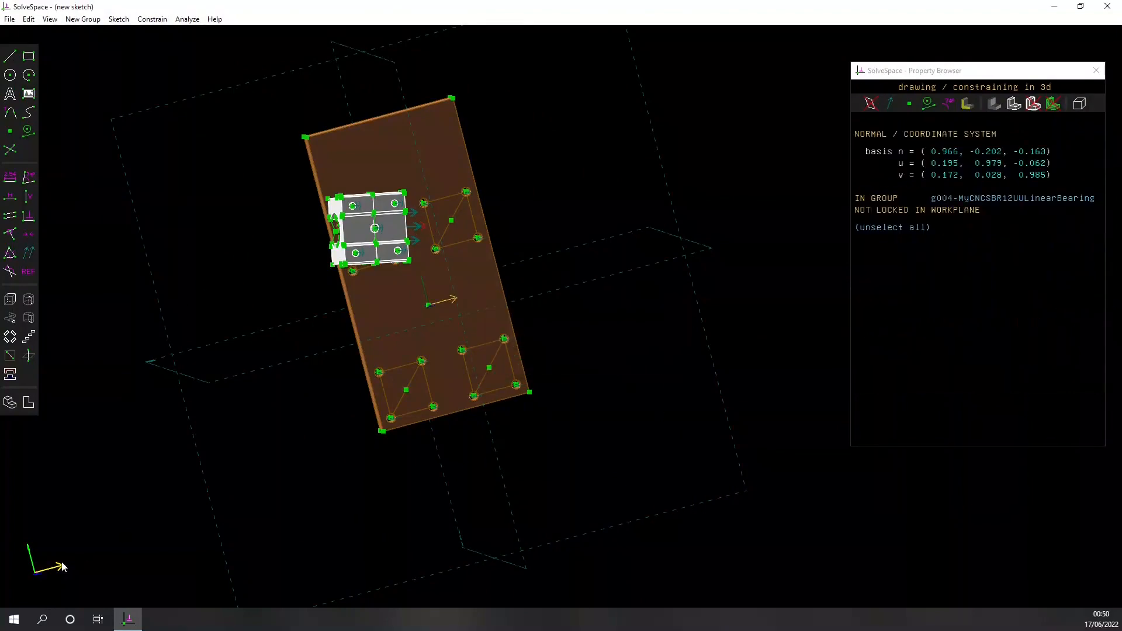
{"action": "left_click", "coordinate": [30, 217]}
Make the bearing's corner hole point coincident with the matching hole point in the move plate's upper bolt pattern
{"action": "scroll", "coordinate": [396, 203], "scroll_direction": "up", "scroll_amount": 9}
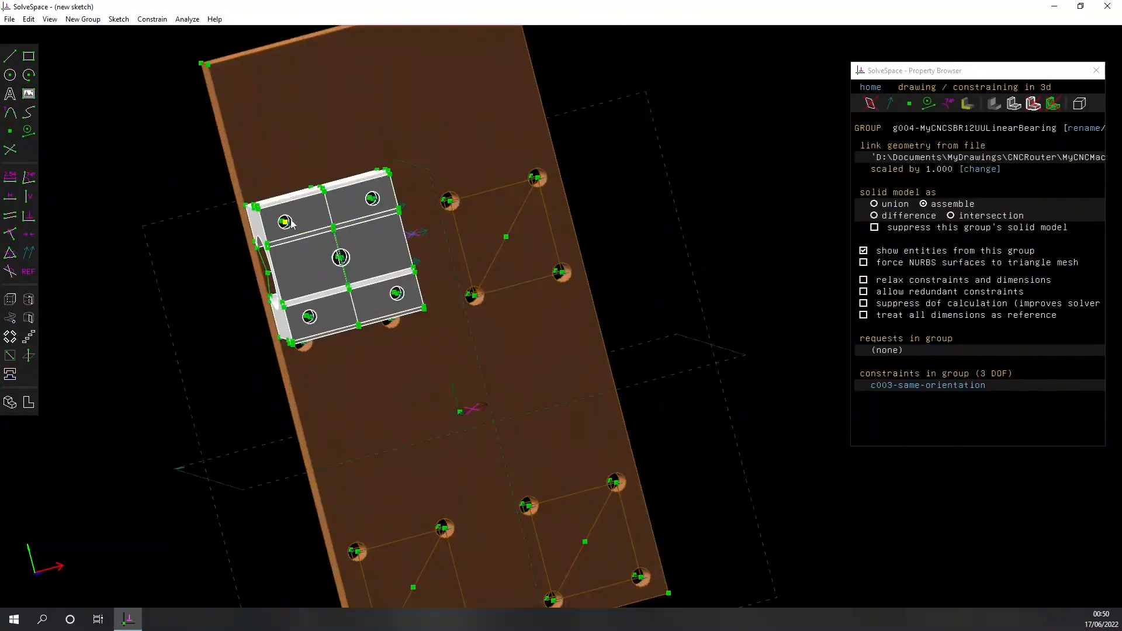
{"action": "left_click", "coordinate": [284, 220]}
{"action": "middle_click_drag", "start_coordinate": [117, 345], "coordinate": [365, 314]}
{"action": "scroll", "coordinate": [352, 319], "scroll_direction": "down", "scroll_amount": 5}
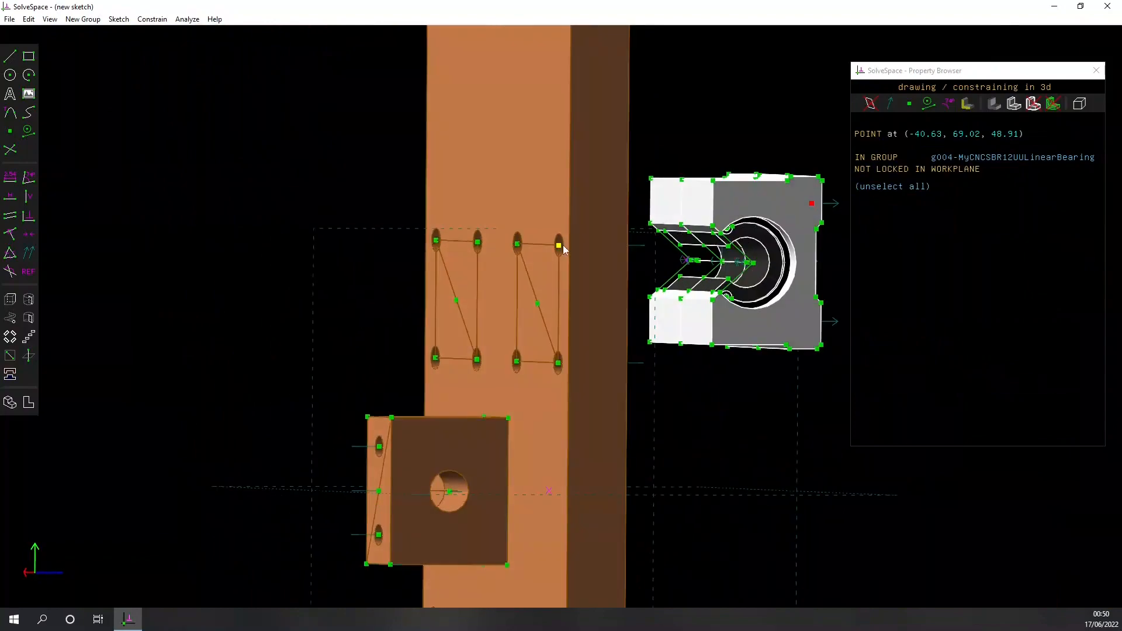
{"action": "left_click", "coordinate": [29, 299]}
{"action": "middle_click_drag", "start_coordinate": [708, 360], "coordinate": [612, 299]}
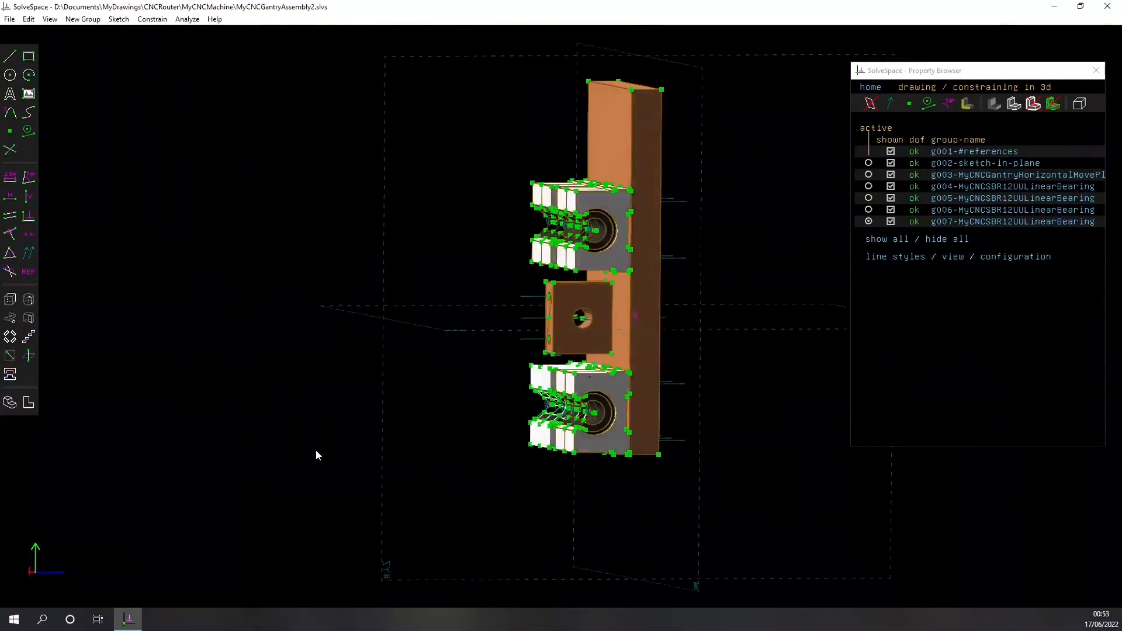
Link the MyCNCLeadScrewNut8mm4Holes part into the assembly and place it roughly turned beside the move plate
{"action": "middle_click_drag", "start_coordinate": [316, 450], "coordinate": [400, 455]}
{"action": "left_click", "coordinate": [10, 375]}
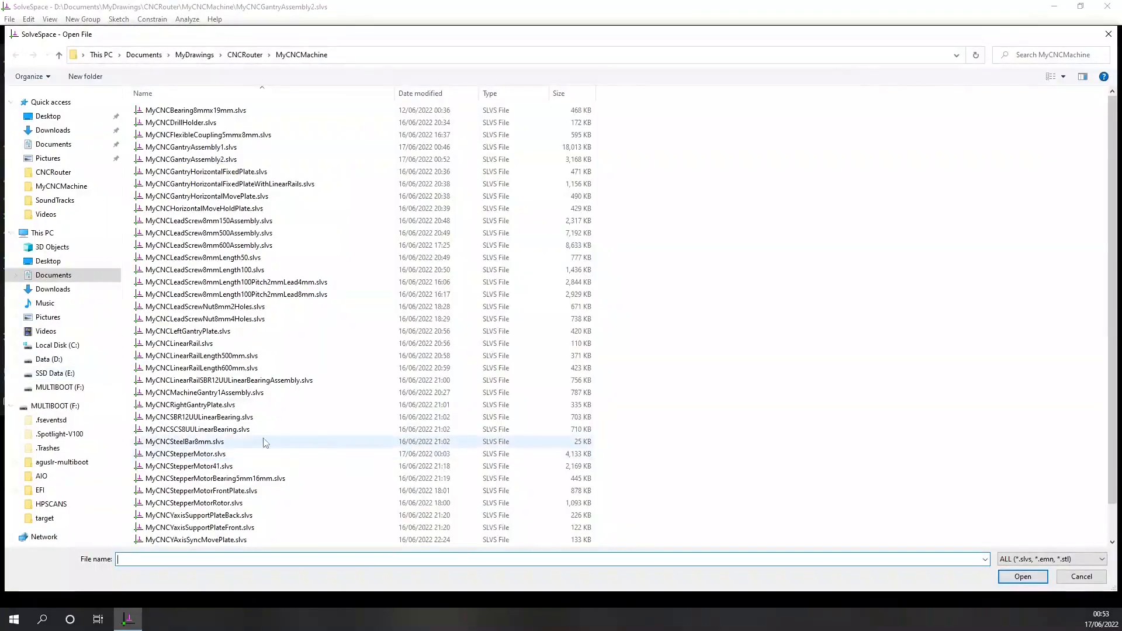
{"action": "left_click", "coordinate": [1023, 576]}
{"action": "middle_click_drag", "start_coordinate": [807, 225], "coordinate": [741, 227]}
{"action": "right_click_drag", "start_coordinate": [741, 227], "coordinate": [562, 268]}
{"action": "left_click_drag", "start_coordinate": [555, 262], "coordinate": [449, 284]}
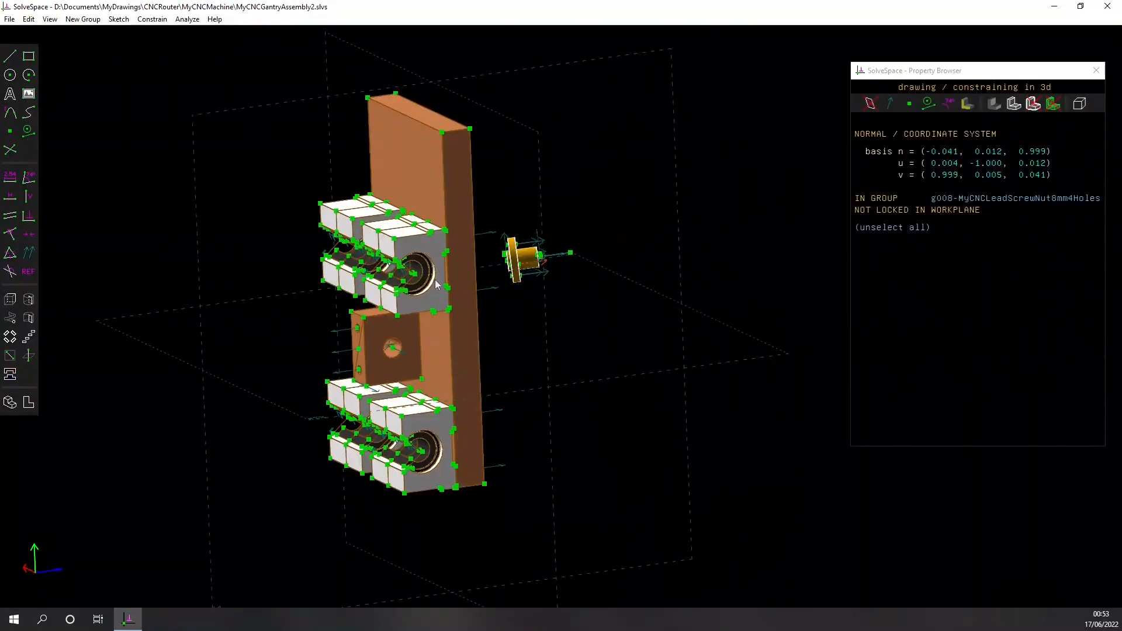
{"action": "key", "text": "Escape"}
Constrain the lead screw nut's normal to the same orientation as the origin's X-axis reference normal
{"action": "scroll", "coordinate": [534, 285], "scroll_direction": "up", "scroll_amount": 4}
{"action": "middle_click_drag", "start_coordinate": [654, 316], "coordinate": [580, 256]}
{"action": "left_click", "coordinate": [580, 255]}
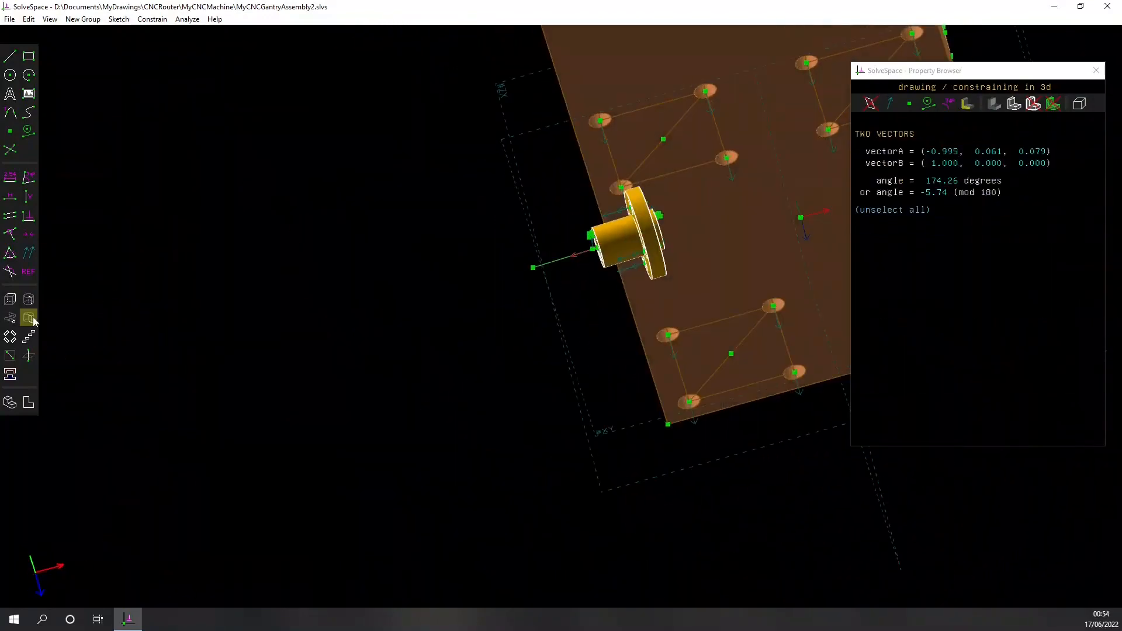
{"action": "left_click", "coordinate": [28, 253]}
Constrain the centre point of the move plate's bracket hole onto the lead screw nut's axis line
{"action": "middle_click_drag", "start_coordinate": [392, 395], "coordinate": [502, 369]}
{"action": "right_click_drag", "start_coordinate": [245, 293], "coordinate": [387, 359]}
{"action": "middle_click_drag", "start_coordinate": [761, 312], "coordinate": [419, 408]}
{"action": "scroll", "coordinate": [340, 327], "scroll_direction": "up", "scroll_amount": 13}
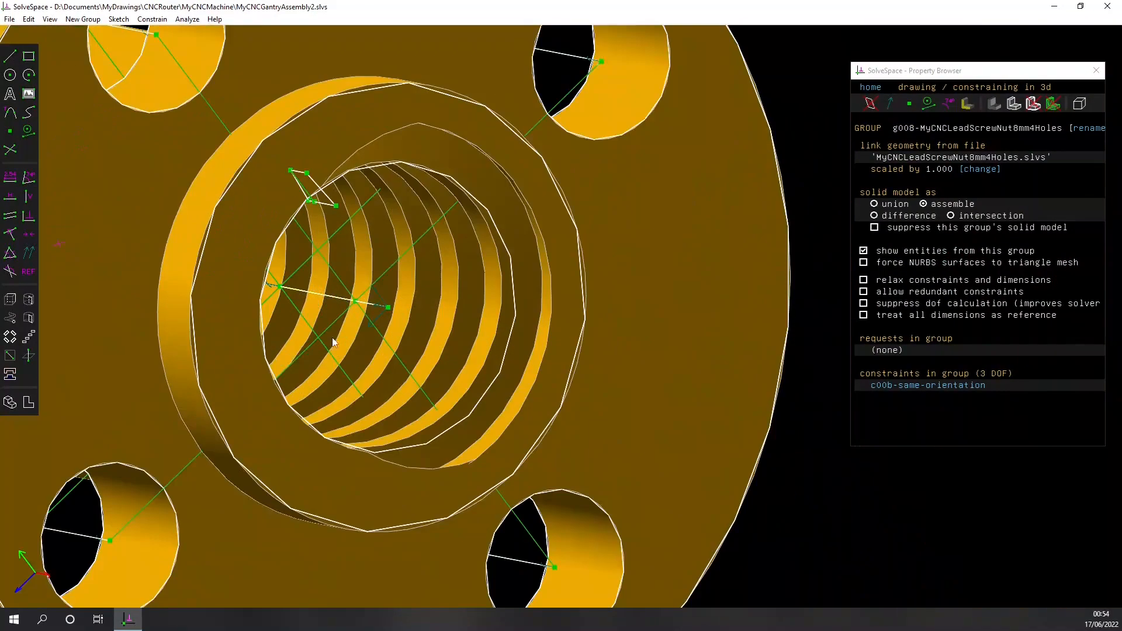
{"action": "left_click", "coordinate": [332, 293]}
{"action": "scroll", "coordinate": [426, 376], "scroll_direction": "down", "scroll_amount": 4}
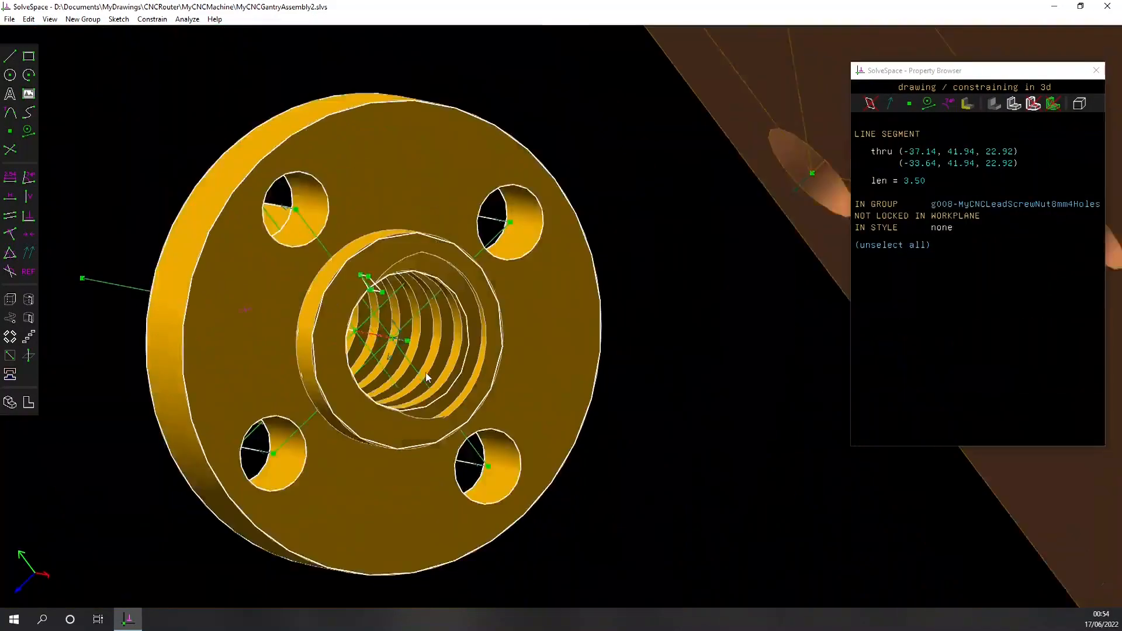
{"action": "scroll", "coordinate": [426, 373], "scroll_direction": "down", "scroll_amount": 5}
{"action": "left_click", "coordinate": [9, 238]}
Constrain a point on the lead screw nut's flange to the side face of the move plate's bracket block
{"action": "middle_click_drag", "start_coordinate": [766, 277], "coordinate": [520, 362]}
{"action": "scroll", "coordinate": [296, 459], "scroll_direction": "down", "scroll_amount": 2}
{"action": "left_click", "coordinate": [295, 442]}
{"action": "middle_click_drag", "start_coordinate": [309, 455], "coordinate": [492, 433]}
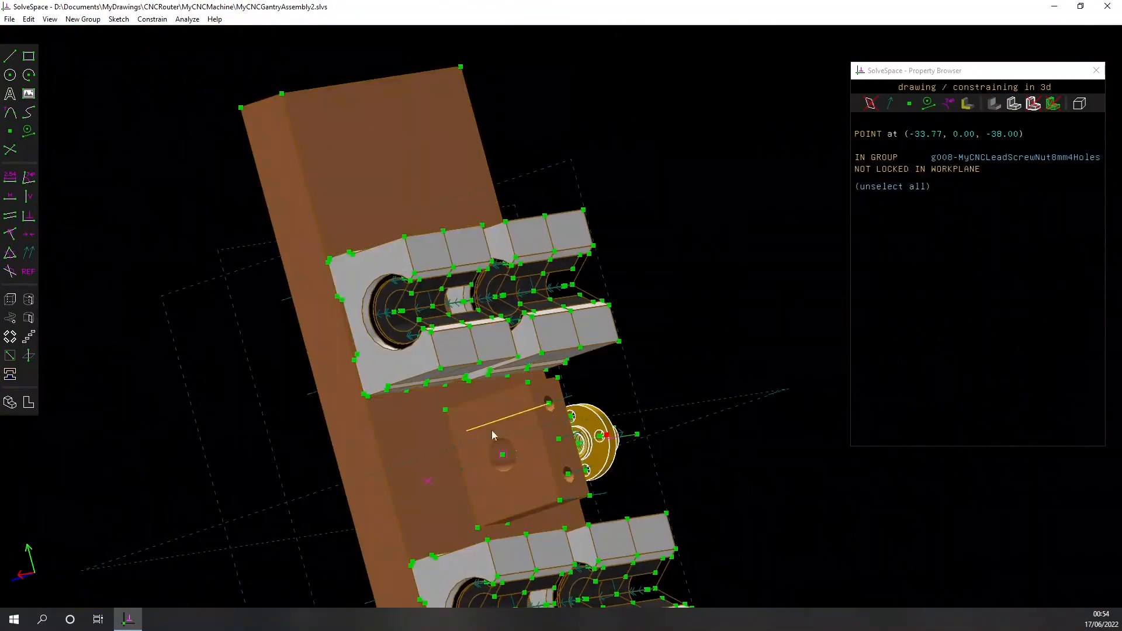
{"action": "key", "text": "Escape"}
{"action": "middle_click_drag", "start_coordinate": [707, 468], "coordinate": [521, 482]}
{"action": "scroll", "coordinate": [281, 466], "scroll_direction": "up", "scroll_amount": 6}
{"action": "left_click", "coordinate": [394, 419]}
{"action": "scroll", "coordinate": [193, 467], "scroll_direction": "down", "scroll_amount": 6}
{"action": "middle_click_drag", "start_coordinate": [193, 467], "coordinate": [580, 460]}
{"action": "left_click", "coordinate": [576, 442]}
{"action": "left_click", "coordinate": [10, 234]}
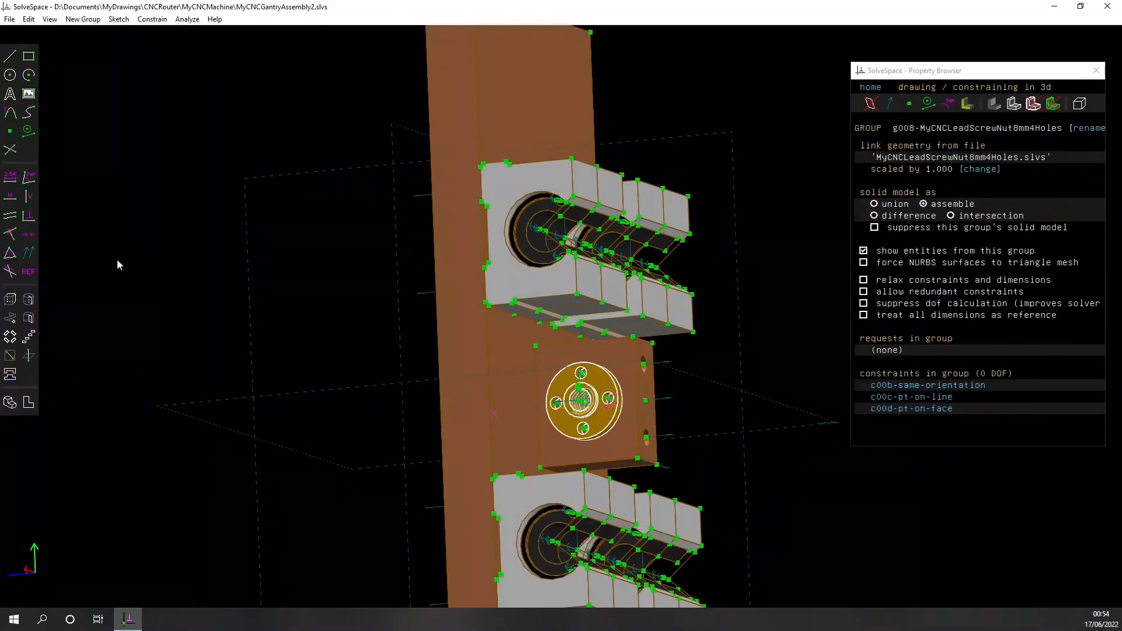
Link MyCNCZAxisTopPlate.slvs into the assembly and turn it roughly level with the move plate
{"action": "left_click", "coordinate": [11, 373]}
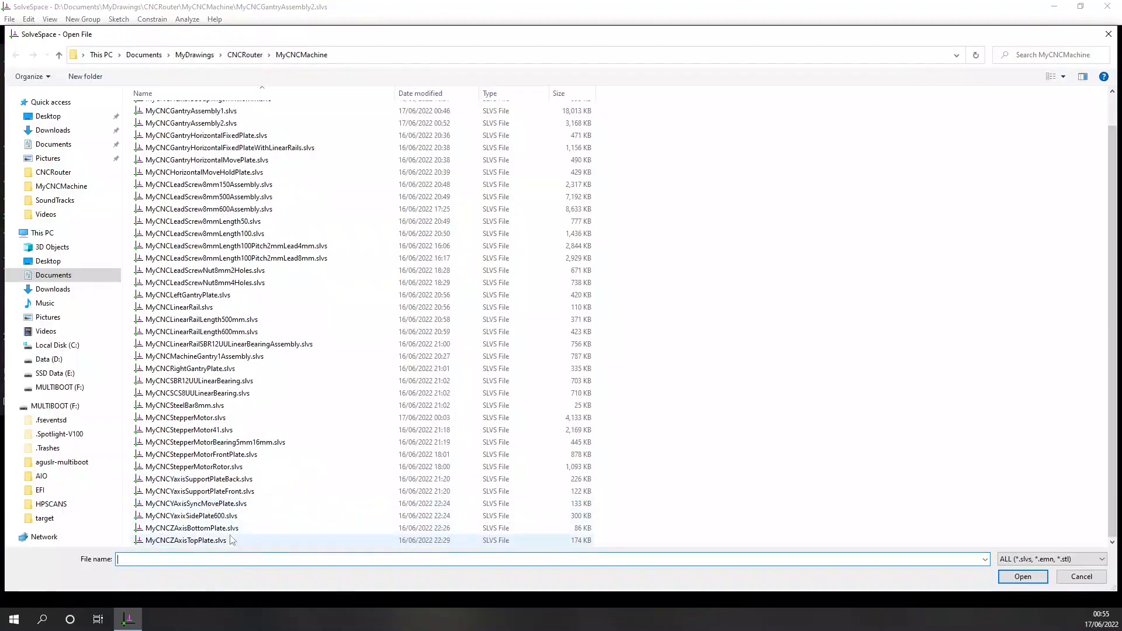
{"action": "left_click", "coordinate": [210, 540]}
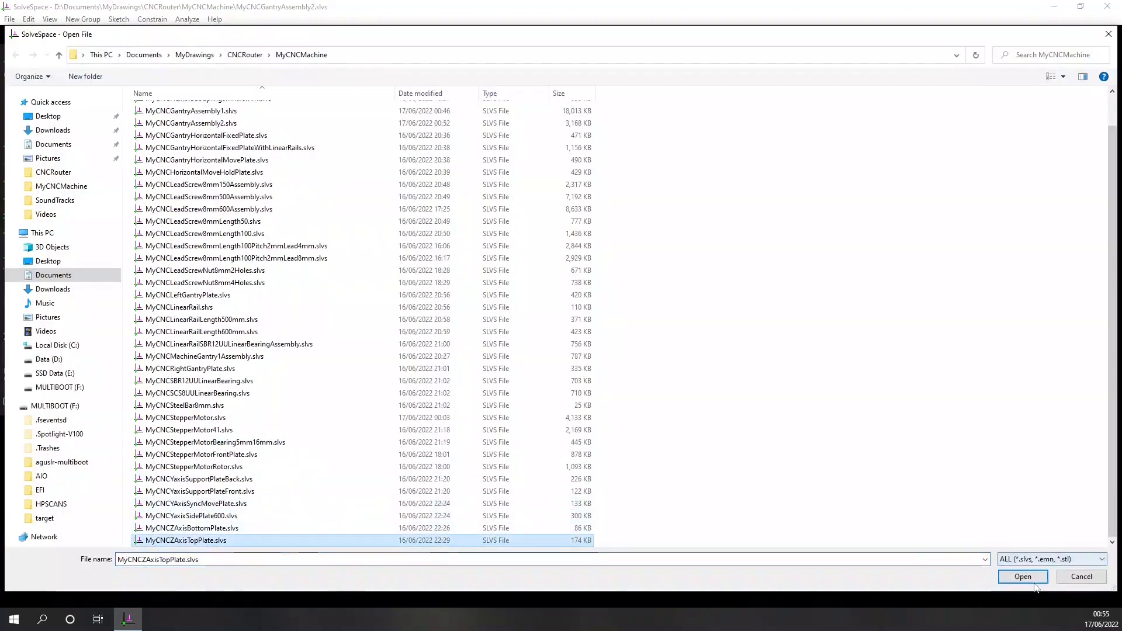
{"action": "left_click", "coordinate": [1023, 577]}
{"action": "middle_click_drag", "start_coordinate": [710, 290], "coordinate": [465, 445]}
{"action": "left_click", "coordinate": [431, 201]}
{"action": "left_click_drag", "start_coordinate": [360, 245], "coordinate": [164, 138]}
{"action": "key", "text": "Escape"}
Constrain the Z-axis top plate's normal to the same orientation as one of the origin's reference normals
{"action": "left_click", "coordinate": [591, 260]}
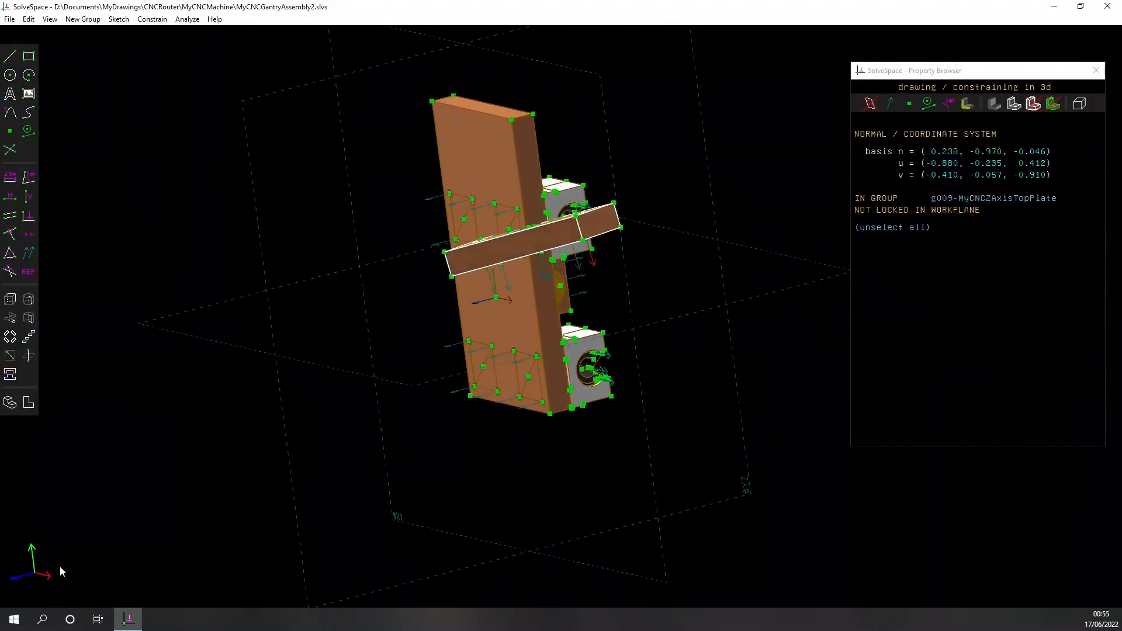
{"action": "key", "text": "Escape"}
{"action": "middle_click_drag", "start_coordinate": [413, 399], "coordinate": [590, 274]}
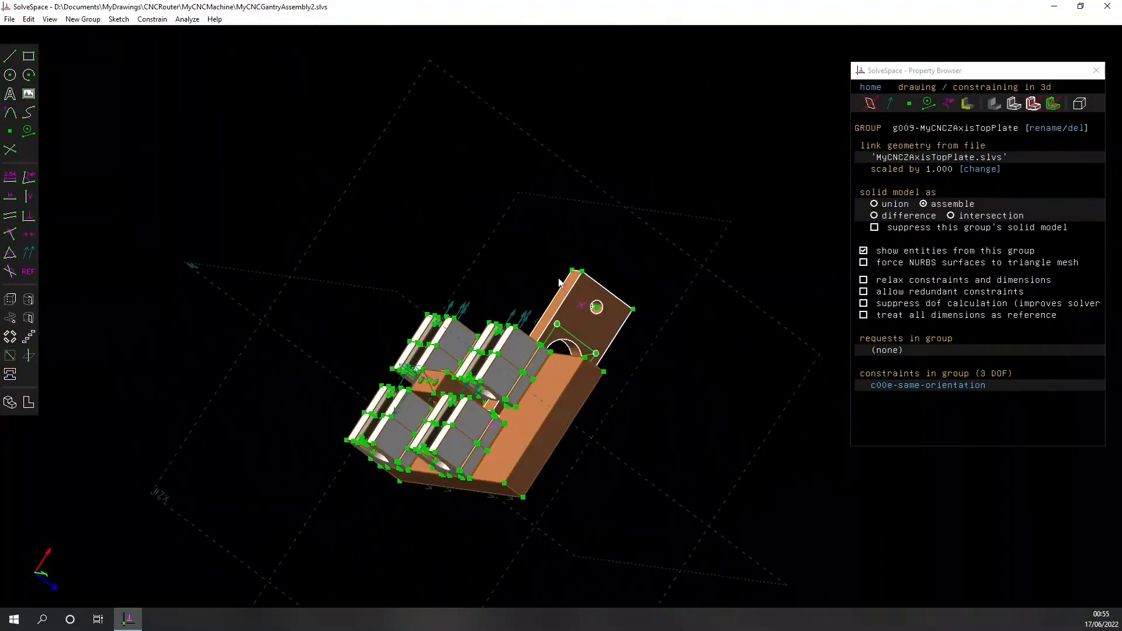
Try to constrain a point beside the top plate's large hole onto the plate's long edge, and undo the constraint
{"action": "middle_click_drag", "start_coordinate": [663, 401], "coordinate": [602, 380]}
{"action": "left_click", "coordinate": [578, 345]}
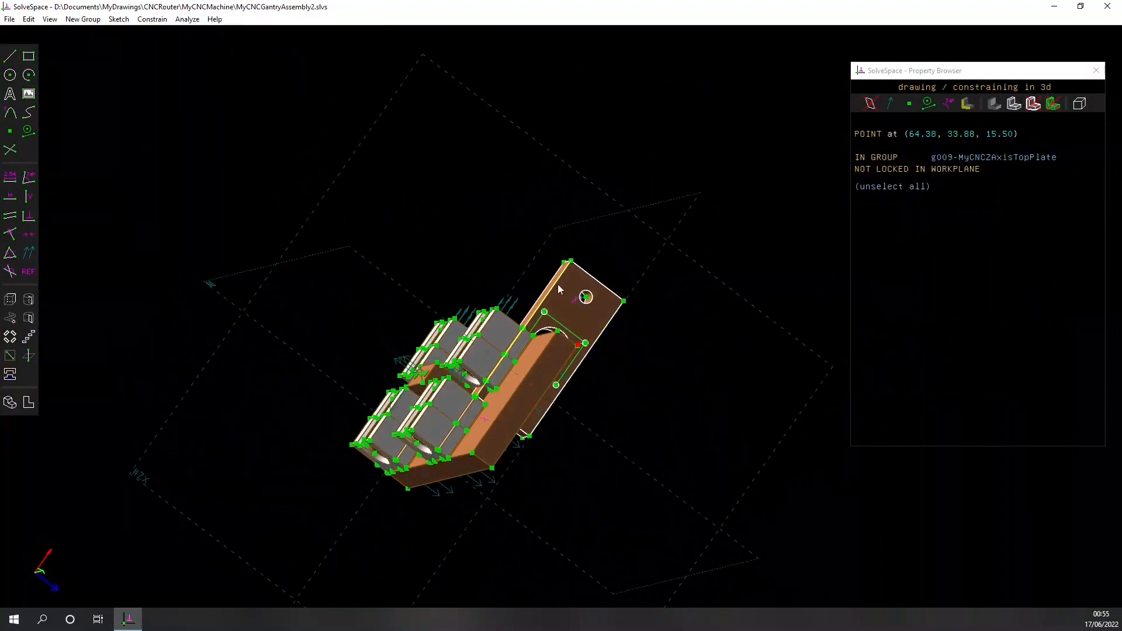
{"action": "key", "text": "Escape"}
{"action": "left_click", "coordinate": [578, 345]}
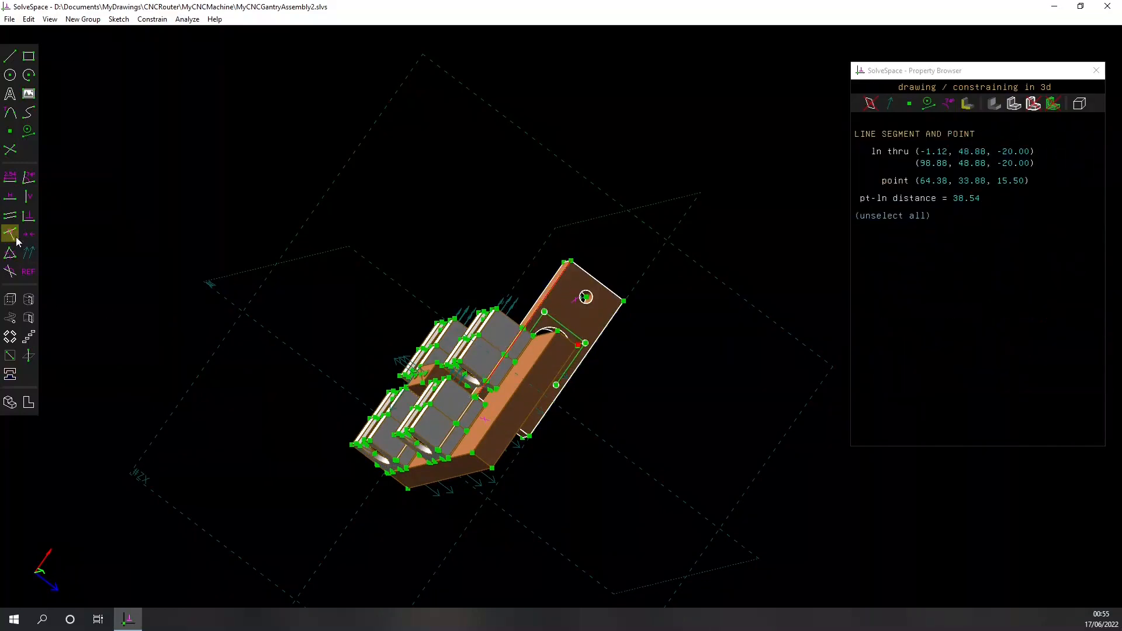
{"action": "key", "text": "o"}
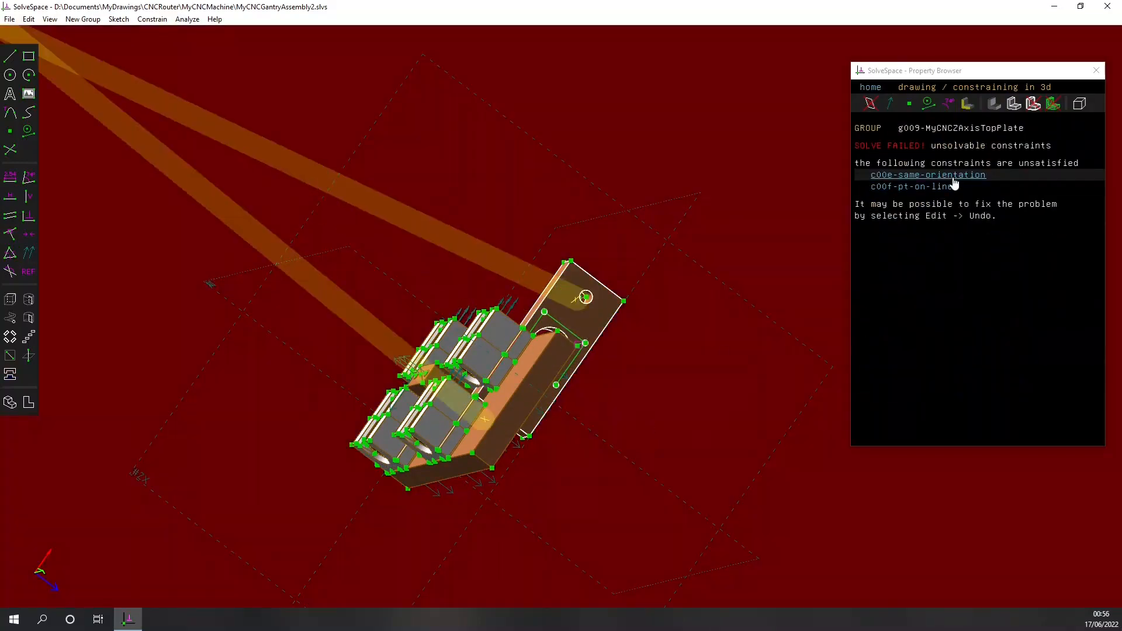
{"action": "key", "text": "ctrl+z"}
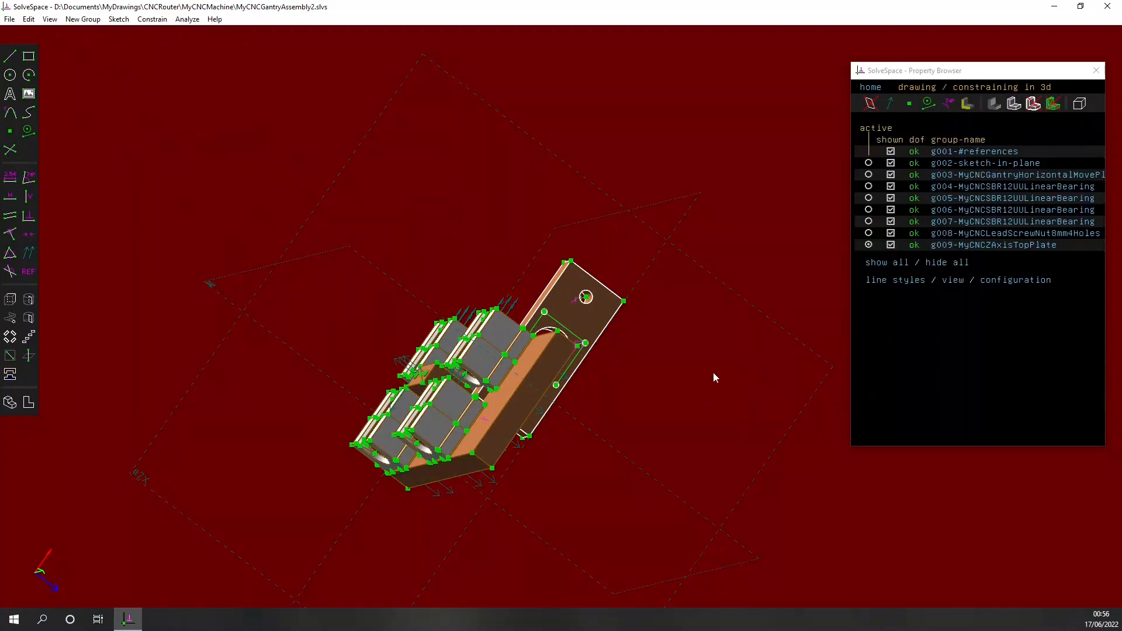
Move the Z-axis top plate to the move plate's upper end, in front of its face, lining it up from above
{"action": "left_click_drag", "start_coordinate": [500, 273], "coordinate": [471, 147]}
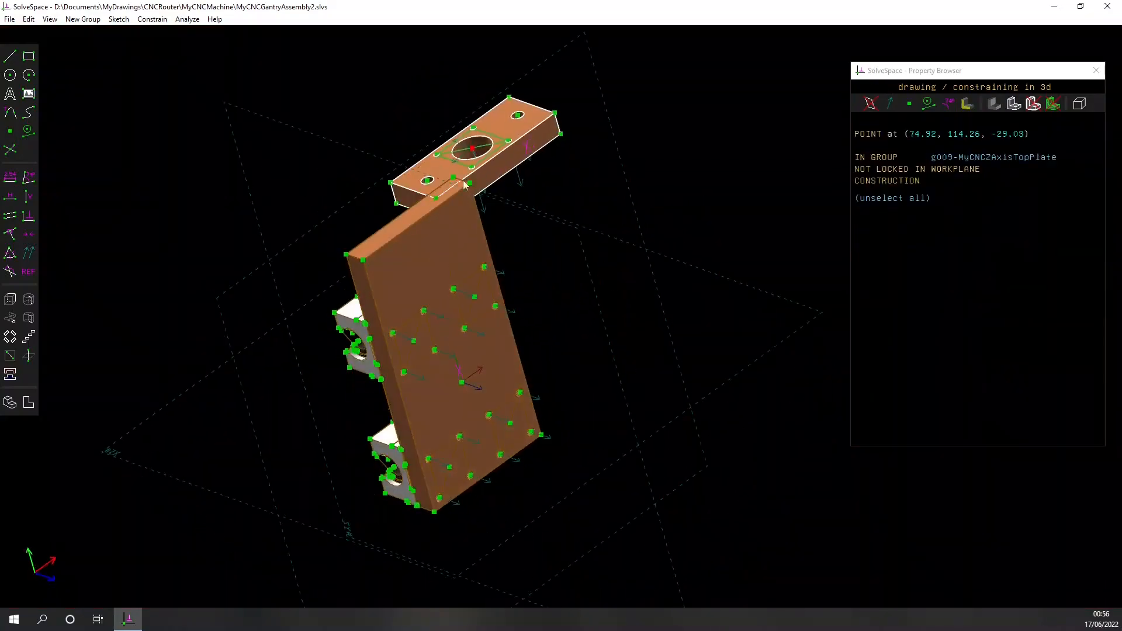
{"action": "middle_click_drag", "start_coordinate": [471, 148], "coordinate": [539, 134]}
{"action": "left_click", "coordinate": [537, 158]}
{"action": "left_click_drag", "start_coordinate": [624, 163], "coordinate": [715, 352]}
{"action": "middle_click_drag", "start_coordinate": [714, 352], "coordinate": [485, 192]}
{"action": "left_click_drag", "start_coordinate": [507, 233], "coordinate": [387, 199]}
{"action": "middle_click_drag", "start_coordinate": [280, 281], "coordinate": [353, 374]}
{"action": "key", "text": "F3"}
{"action": "left_click", "coordinate": [429, 314]}
{"action": "left_click_drag", "start_coordinate": [431, 362], "coordinate": [418, 369]}
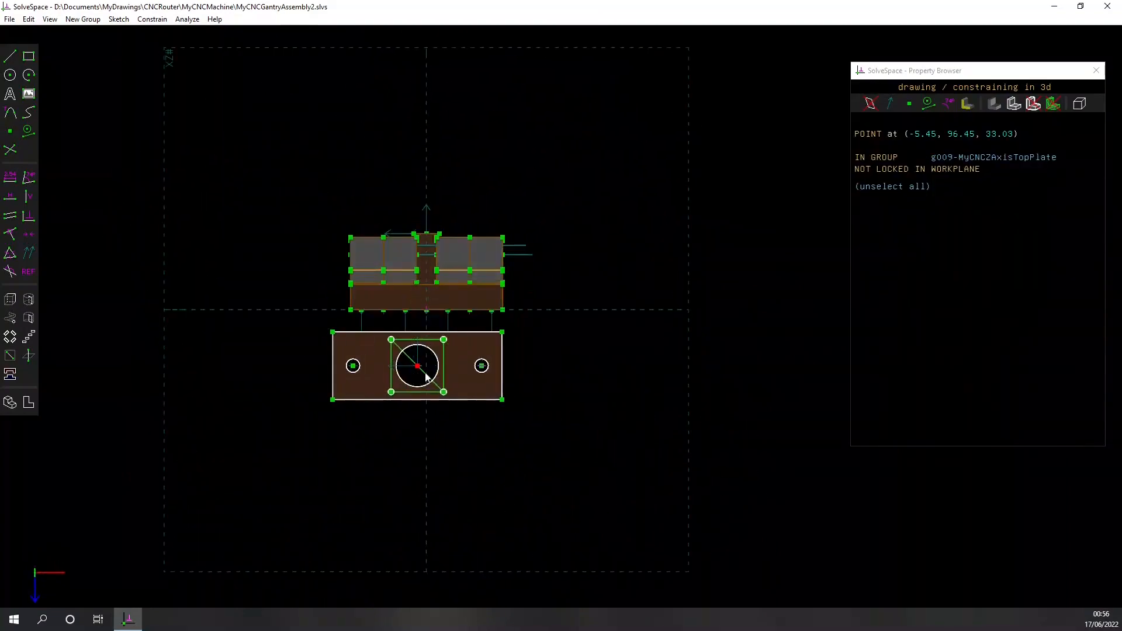
Constrain the move plate's upper corner point onto the top plate's long edge and slide the top plate sideways along it
{"action": "left_click", "coordinate": [351, 311]}
{"action": "left_click", "coordinate": [356, 333]}
{"action": "left_click", "coordinate": [10, 235]}
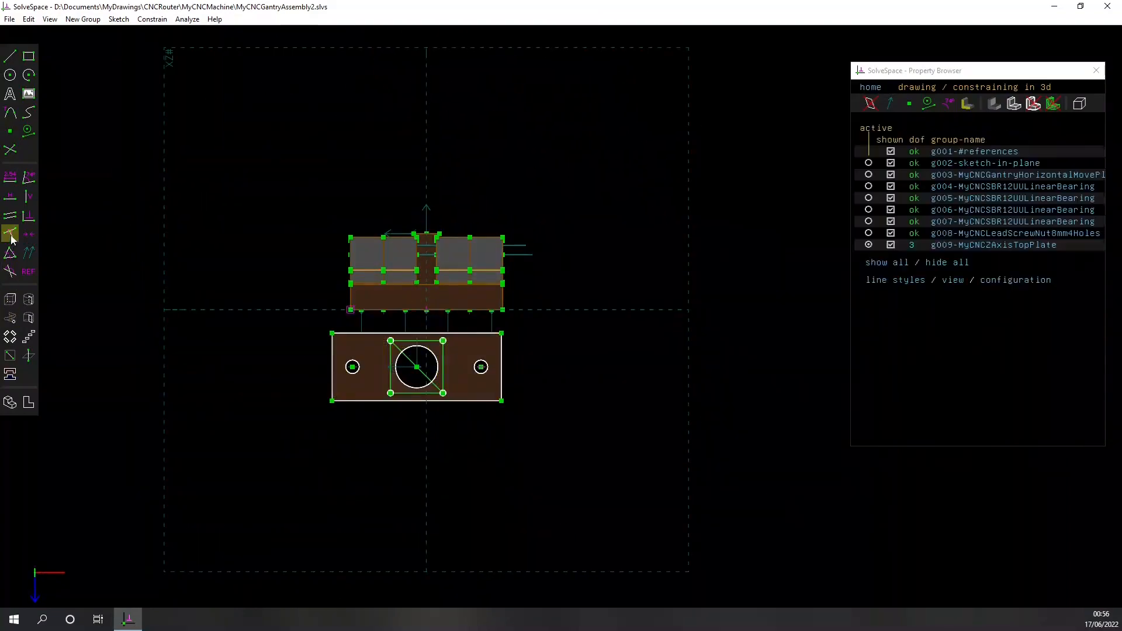
{"action": "middle_click_drag", "start_coordinate": [402, 406], "coordinate": [434, 407]}
{"action": "left_click", "coordinate": [560, 318]}
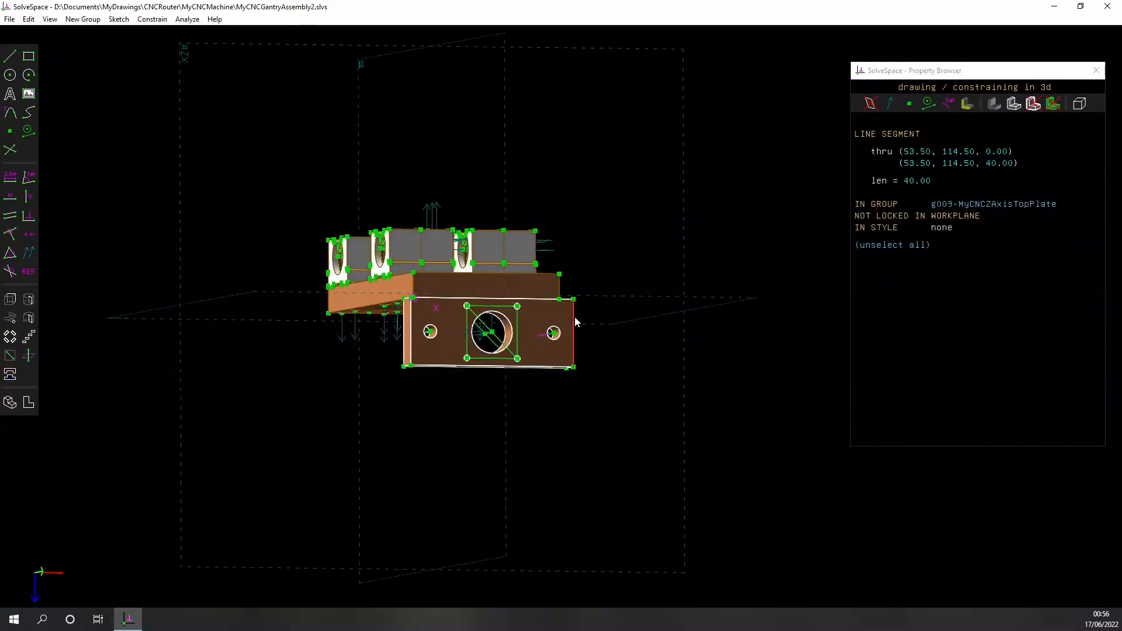
{"action": "left_click_drag", "start_coordinate": [574, 323], "coordinate": [571, 321]}
Set the distance between the move plate's upper corner and the adjacent top plate corner to 5 mm
{"action": "middle_click_drag", "start_coordinate": [572, 320], "coordinate": [506, 422]}
{"action": "scroll", "coordinate": [433, 416], "scroll_direction": "up", "scroll_amount": 5}
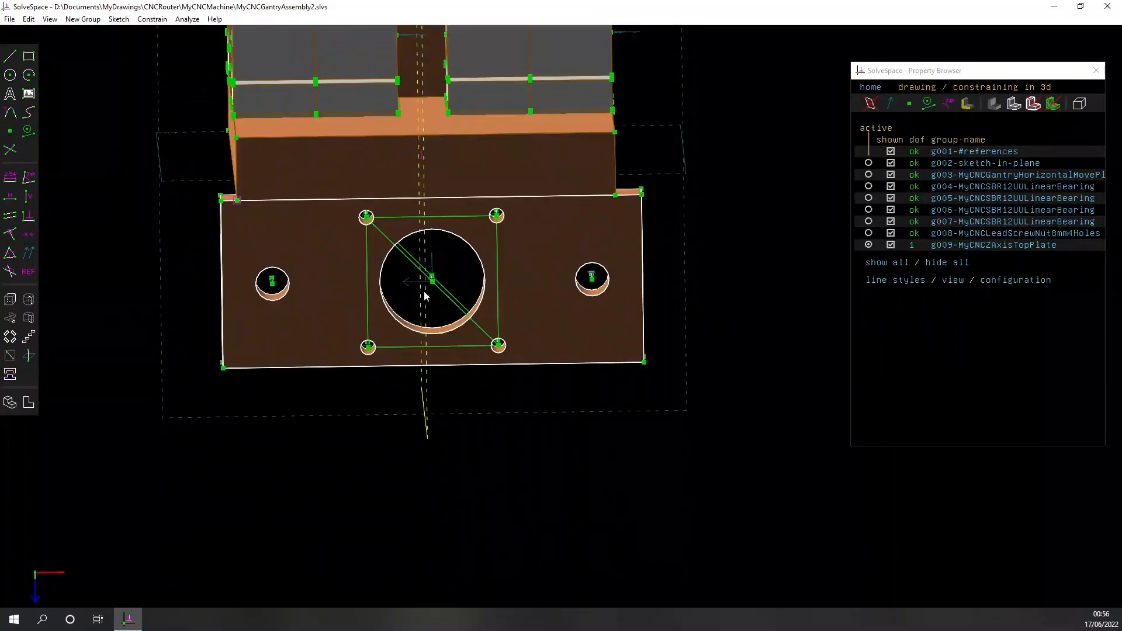
{"action": "left_click", "coordinate": [618, 197]}
{"action": "left_click", "coordinate": [642, 196]}
{"action": "left_click", "coordinate": [10, 179]}
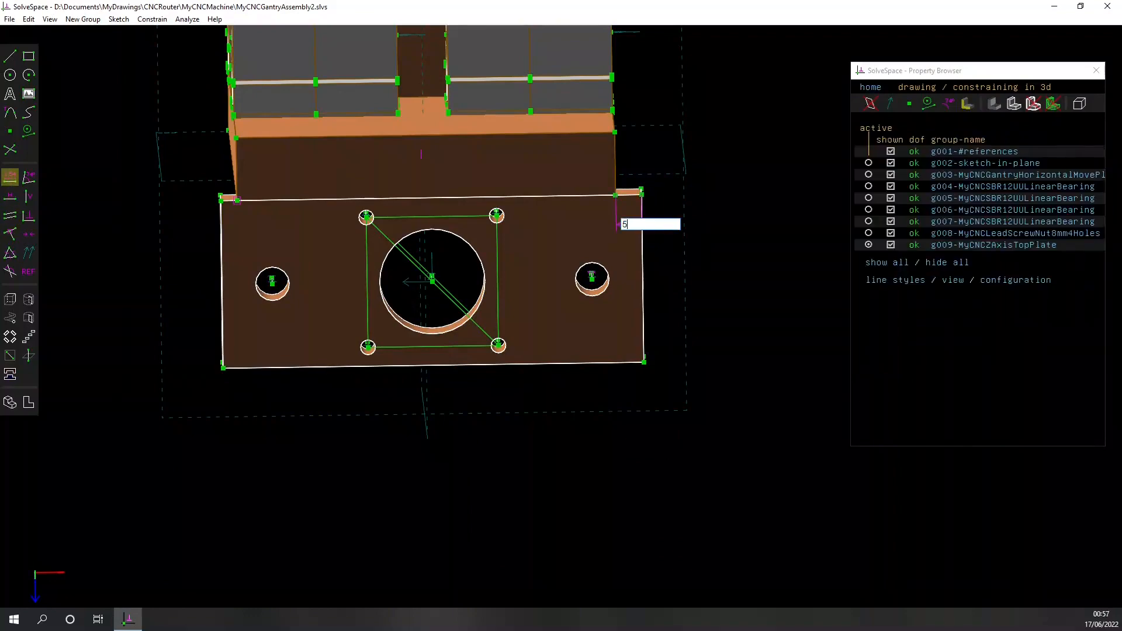
Link MyCNCZAxisBottomPlate.slvs into the assembly and turn it roughly into place near the move plate's lower end
{"action": "middle_click_drag", "start_coordinate": [689, 388], "coordinate": [737, 304]}
{"action": "left_click", "coordinate": [10, 374]}
{"action": "left_click", "coordinate": [269, 528]}
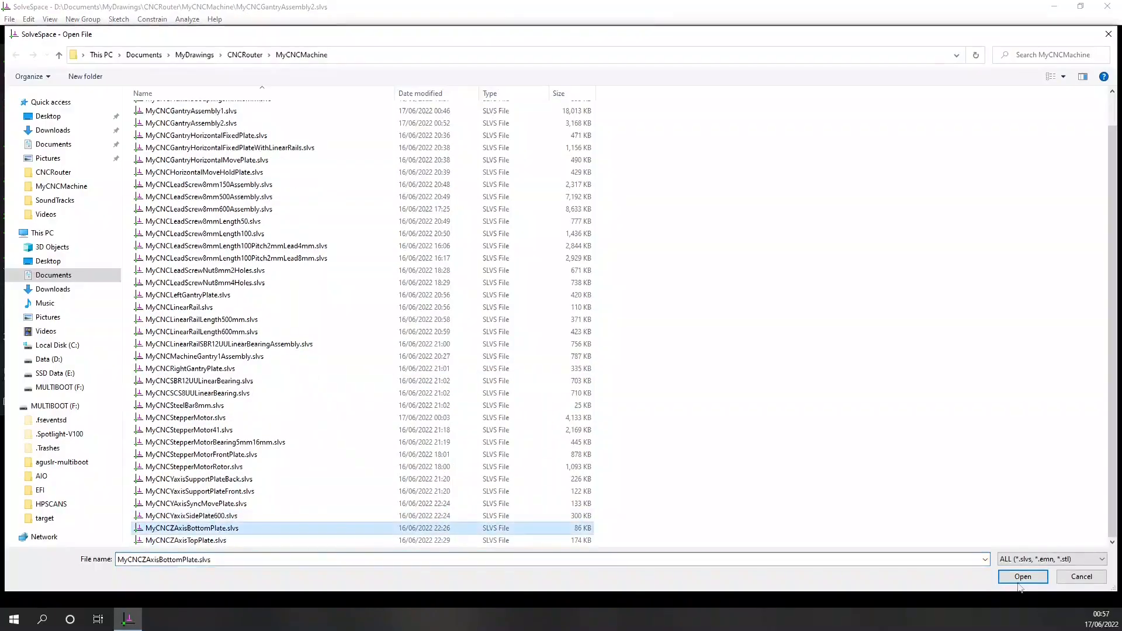
{"action": "left_click", "coordinate": [1014, 580]}
{"action": "left_click_drag", "start_coordinate": [583, 321], "coordinate": [156, 404]}
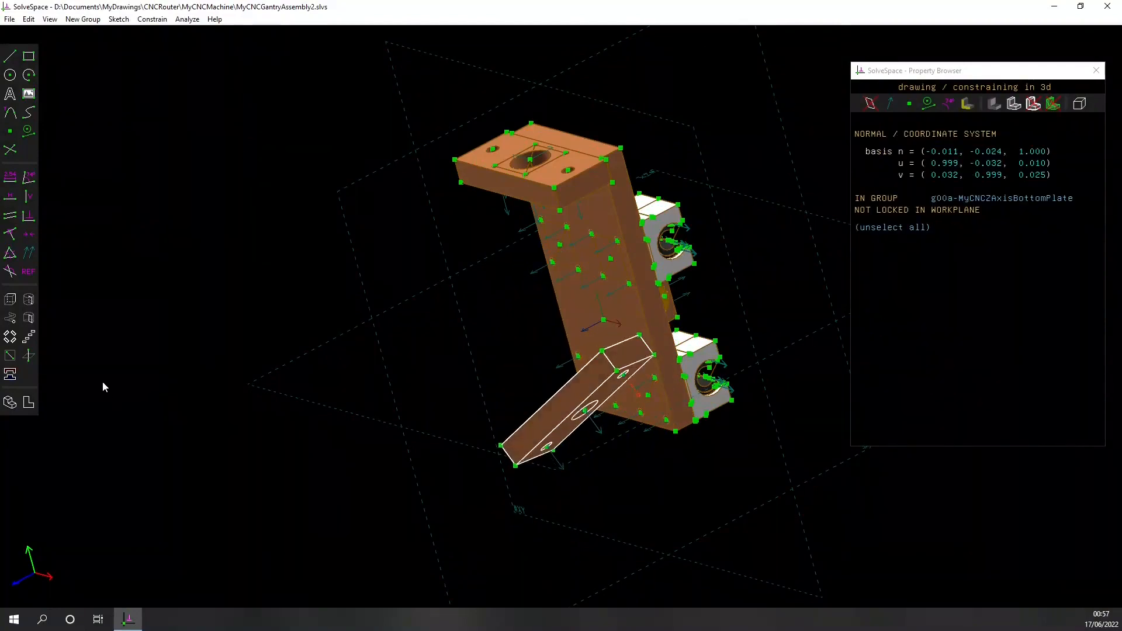
{"action": "key", "text": "Escape"}
Constrain the Z-axis bottom plate's normal to the same orientation as one of the origin's reference normals
{"action": "middle_click_drag", "start_coordinate": [600, 464], "coordinate": [632, 410]}
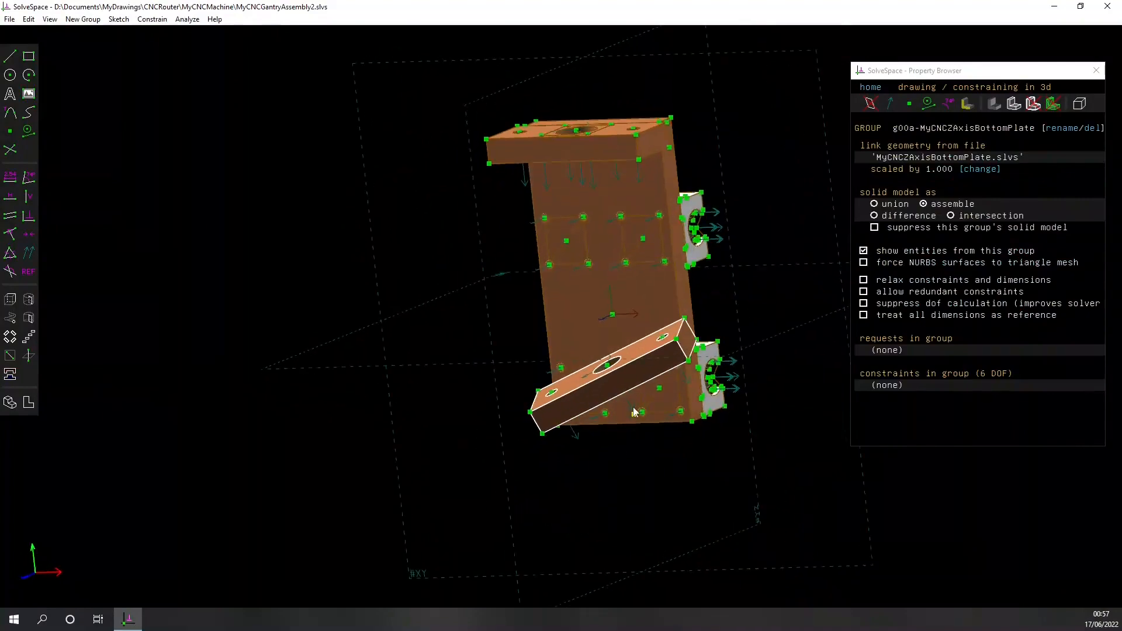
{"action": "scroll", "coordinate": [625, 402], "scroll_direction": "up", "scroll_amount": 6}
{"action": "scroll", "coordinate": [645, 478], "scroll_direction": "down", "scroll_amount": 7}
{"action": "middle_click_drag", "start_coordinate": [672, 506], "coordinate": [89, 591]}
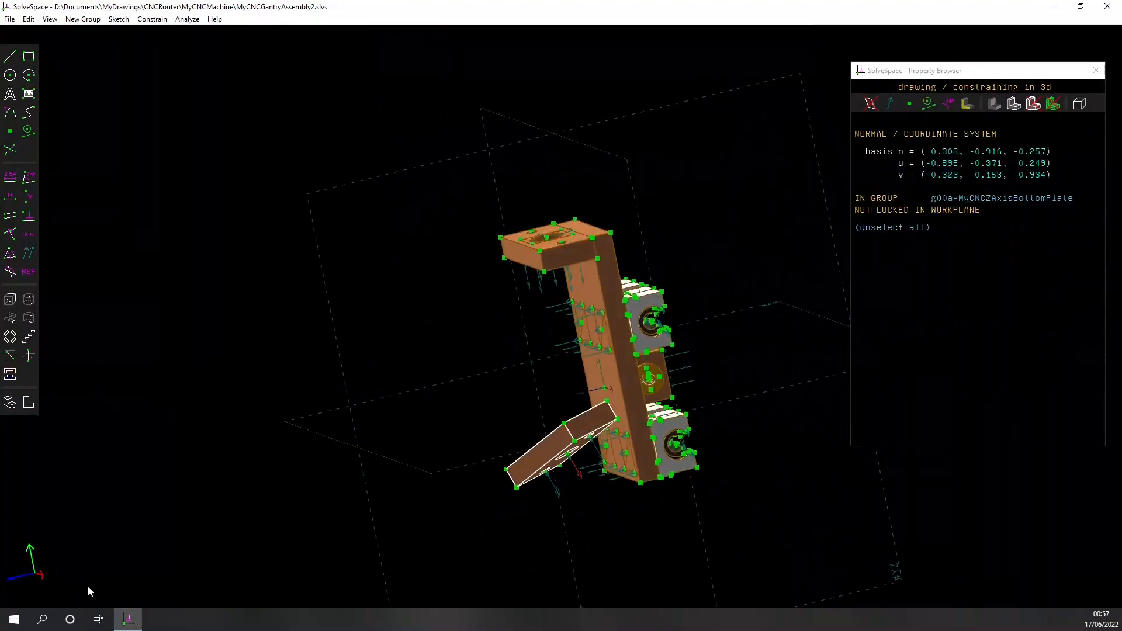
{"action": "left_click", "coordinate": [29, 253]}
{"action": "middle_click_drag", "start_coordinate": [456, 509], "coordinate": [512, 524]}
{"action": "middle_click_drag", "start_coordinate": [761, 482], "coordinate": [763, 419]}
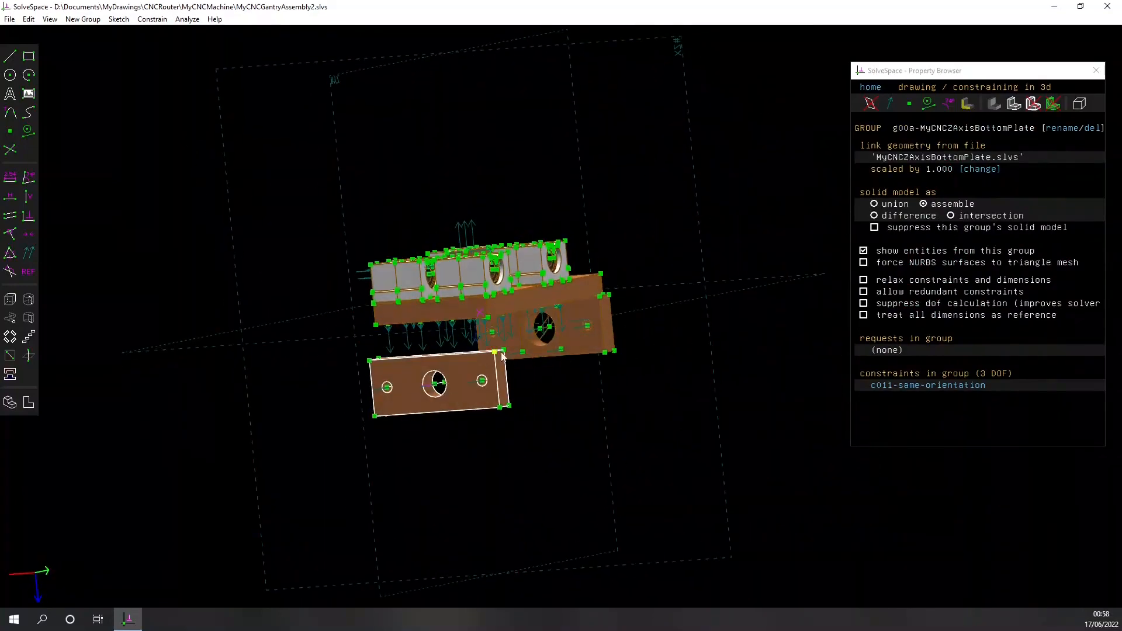
Constrain the move plate's lower corner point onto the bottom plate's long edge and slide the bottom plate sideways along it
{"action": "scroll", "coordinate": [489, 499], "scroll_direction": "up", "scroll_amount": 3}
{"action": "left_click", "coordinate": [468, 296]}
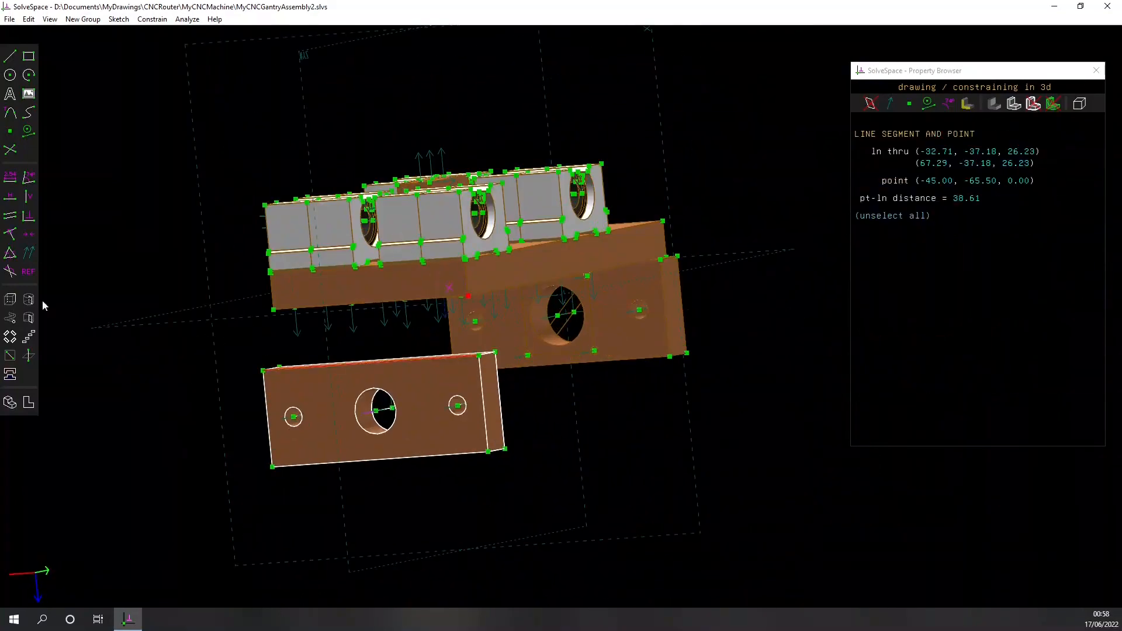
{"action": "left_click", "coordinate": [10, 234]}
{"action": "scroll", "coordinate": [275, 484], "scroll_direction": "up", "scroll_amount": 1}
{"action": "middle_click_drag", "start_coordinate": [274, 484], "coordinate": [325, 477]}
{"action": "left_click", "coordinate": [348, 276]}
{"action": "mouse_move", "coordinate": [349, 281]}
{"action": "left_mouse_down"}
{"action": "mouse_move", "coordinate": [380, 283]}
{"action": "mouse_move", "coordinate": [370, 285]}
{"action": "left_mouse_up"}
{"action": "scroll", "coordinate": [641, 259], "scroll_direction": "up", "scroll_amount": 5}
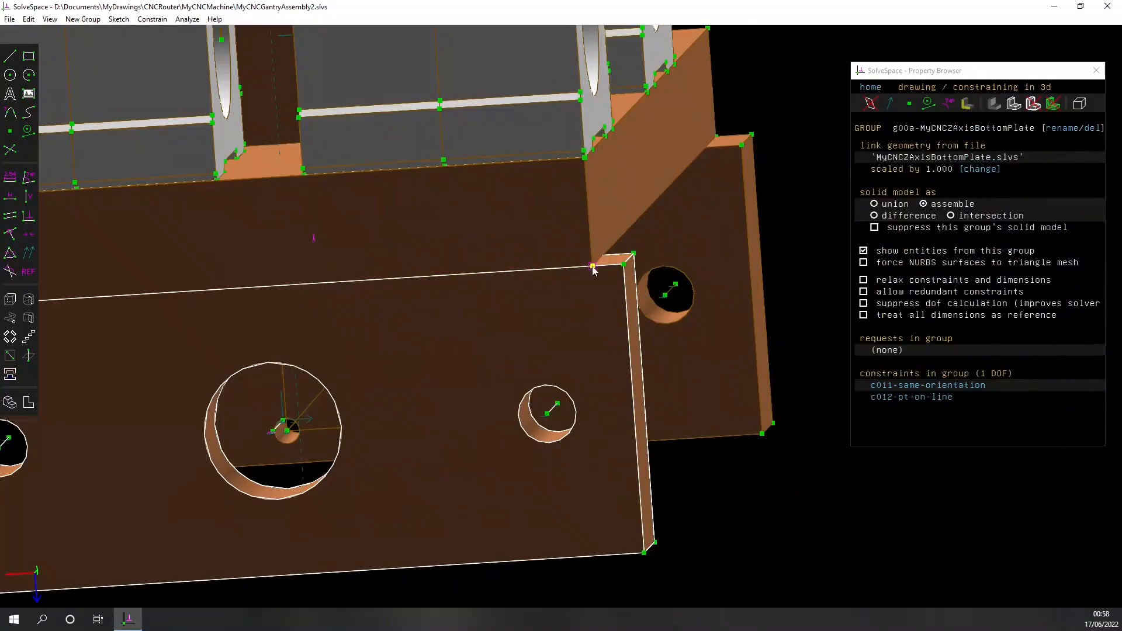
Set the distance between the move plate's lower corner and the adjacent bottom plate corner to 5 mm
{"action": "left_click", "coordinate": [592, 268]}
{"action": "left_click", "coordinate": [10, 176]}
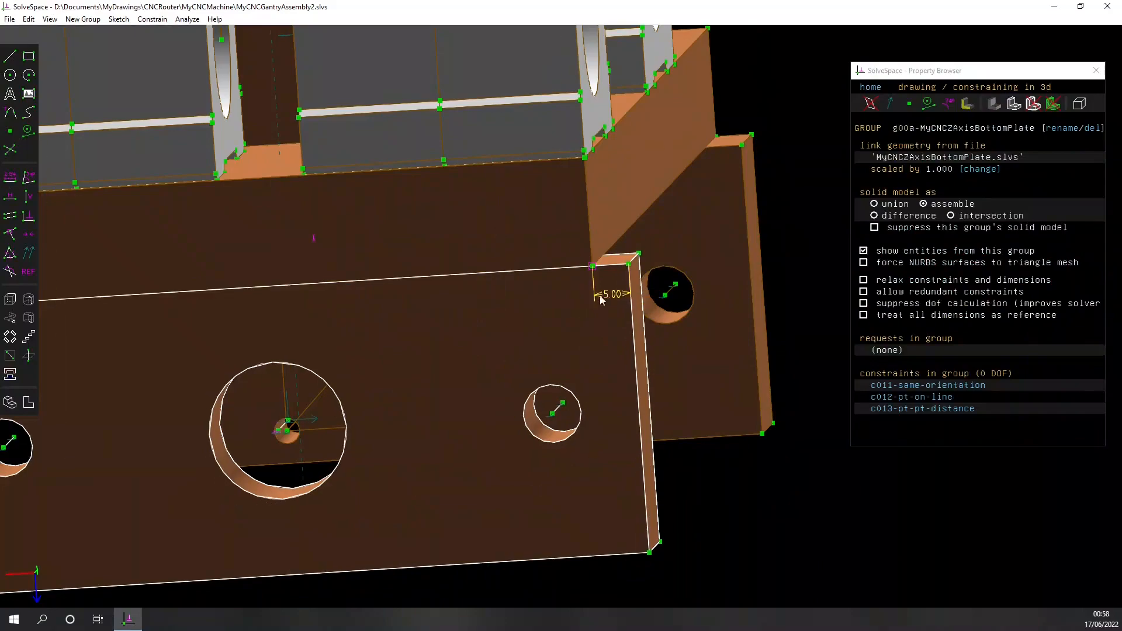
{"action": "key", "text": "F2"}
{"action": "middle_click_drag", "start_coordinate": [472, 350], "coordinate": [448, 171]}
{"action": "key", "text": "F2"}
Link MyCNCSteelBar8mm.slvs into the assembly and turn the bar roughly upright in front of the move plate
{"action": "scroll", "coordinate": [256, 352], "scroll_direction": "down", "scroll_amount": 6}
{"action": "middle_click_drag", "start_coordinate": [269, 339], "coordinate": [592, 394]}
{"action": "middle_click_drag", "start_coordinate": [589, 203], "coordinate": [234, 362]}
{"action": "left_click", "coordinate": [10, 374]}
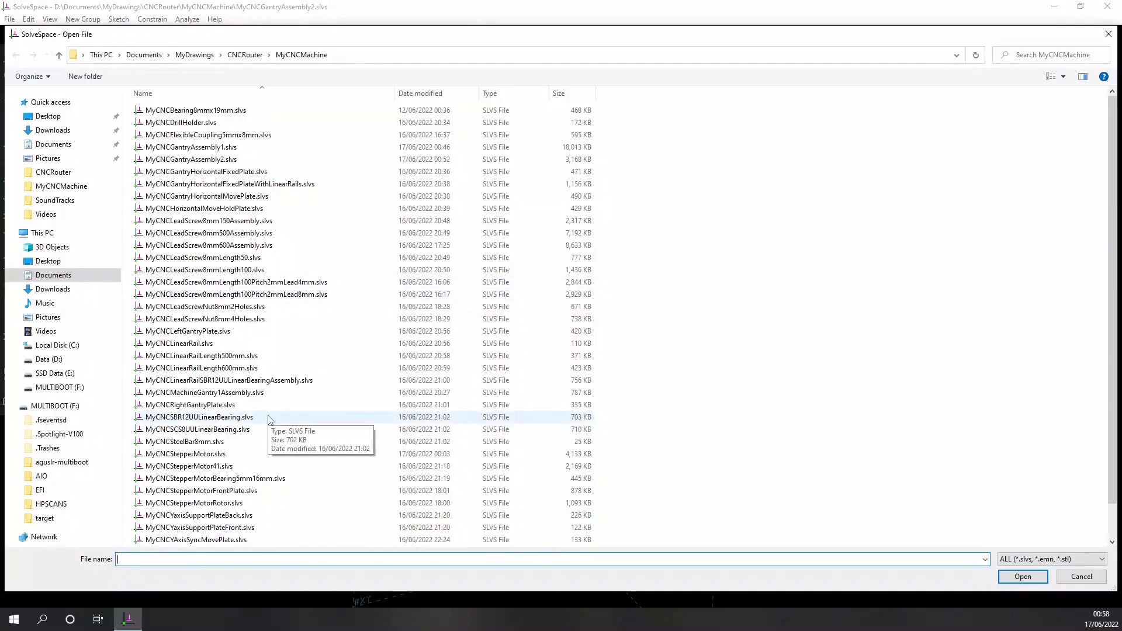
{"action": "double_click", "coordinate": [219, 441]}
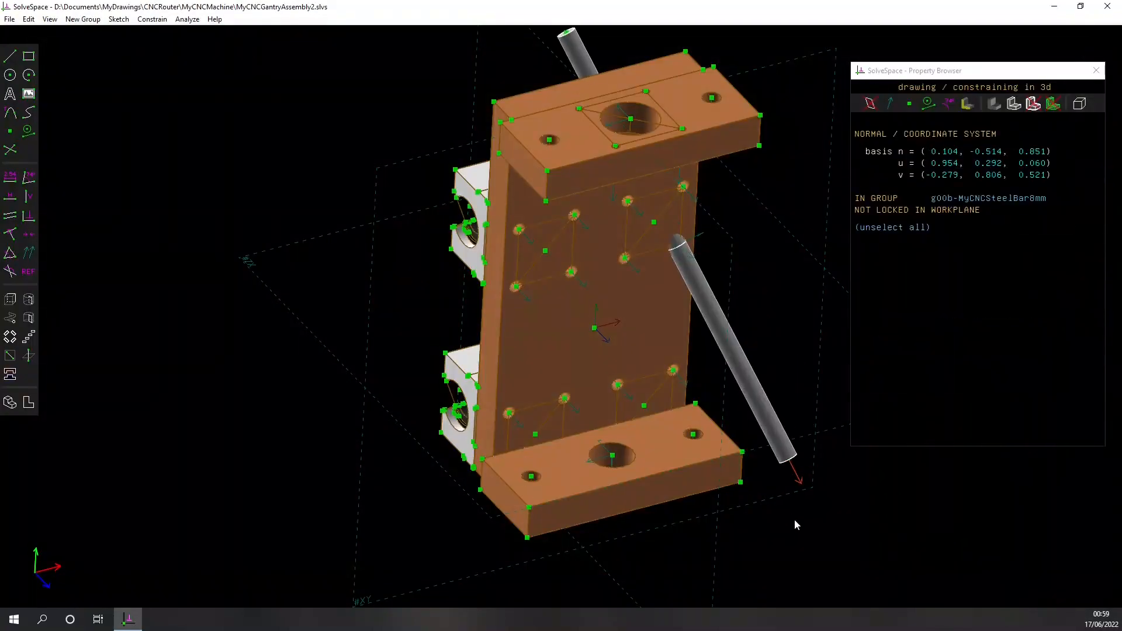
Give the steel bar the same orientation as a reference normal and make its end point coincident with a small bottom plate hole's centre
{"action": "middle_click_drag", "start_coordinate": [844, 503], "coordinate": [688, 497]}
{"action": "left_click", "coordinate": [689, 497]}
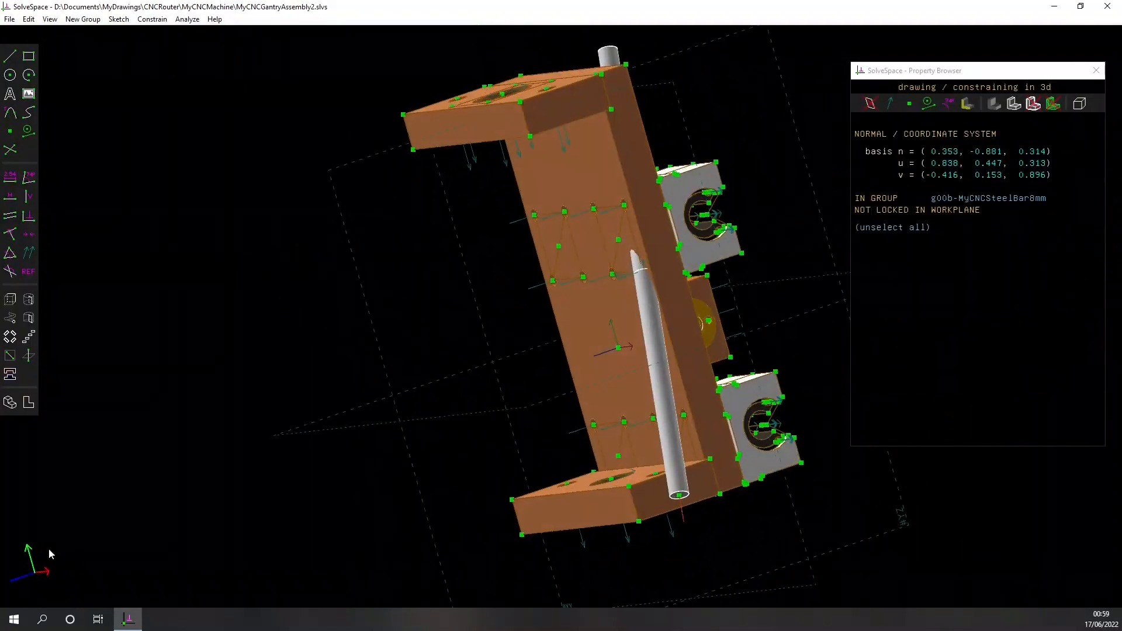
{"action": "middle_click_drag", "start_coordinate": [328, 351], "coordinate": [456, 409]}
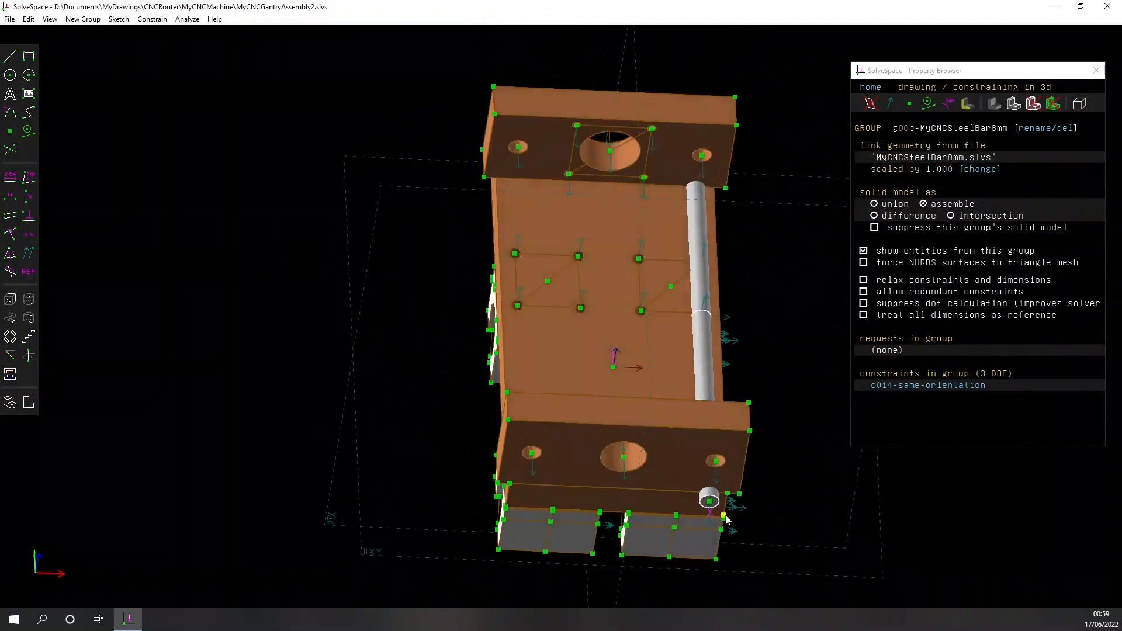
{"action": "left_click", "coordinate": [705, 501]}
{"action": "left_click", "coordinate": [16, 234]}
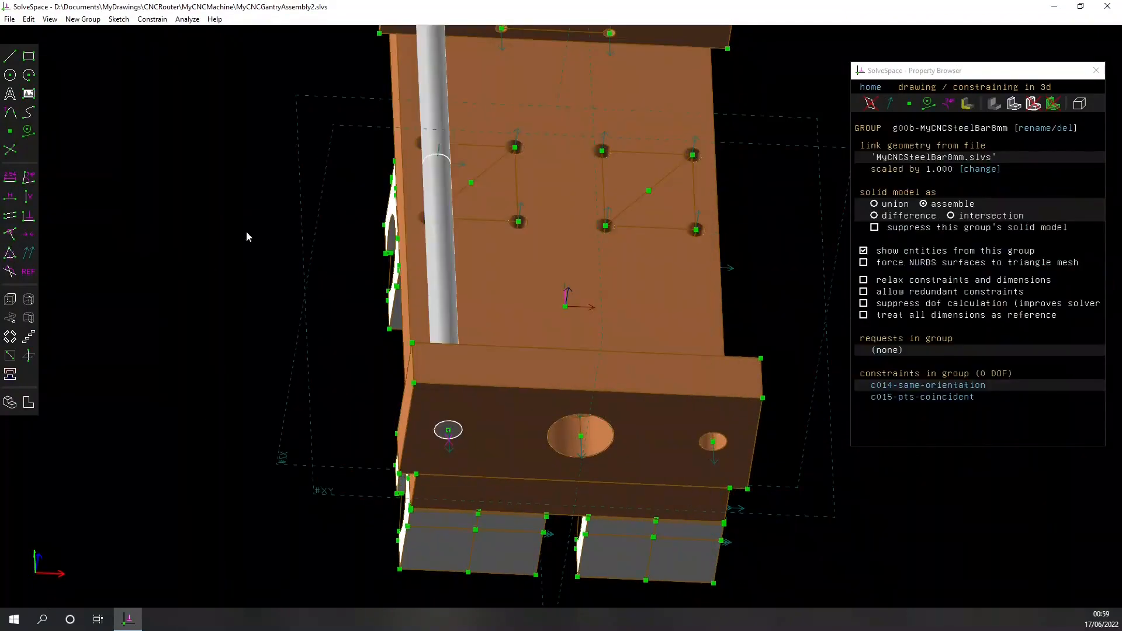
Link a second MyCNCSteelBar8mm.slvs into the assembly
{"action": "middle_click_drag", "start_coordinate": [247, 233], "coordinate": [304, 324]}
{"action": "scroll", "coordinate": [303, 323], "scroll_direction": "down", "scroll_amount": 7}
{"action": "scroll", "coordinate": [335, 285], "scroll_direction": "up", "scroll_amount": 3}
{"action": "right_click_drag", "start_coordinate": [573, 376], "coordinate": [561, 354]}
{"action": "key", "text": "F2"}
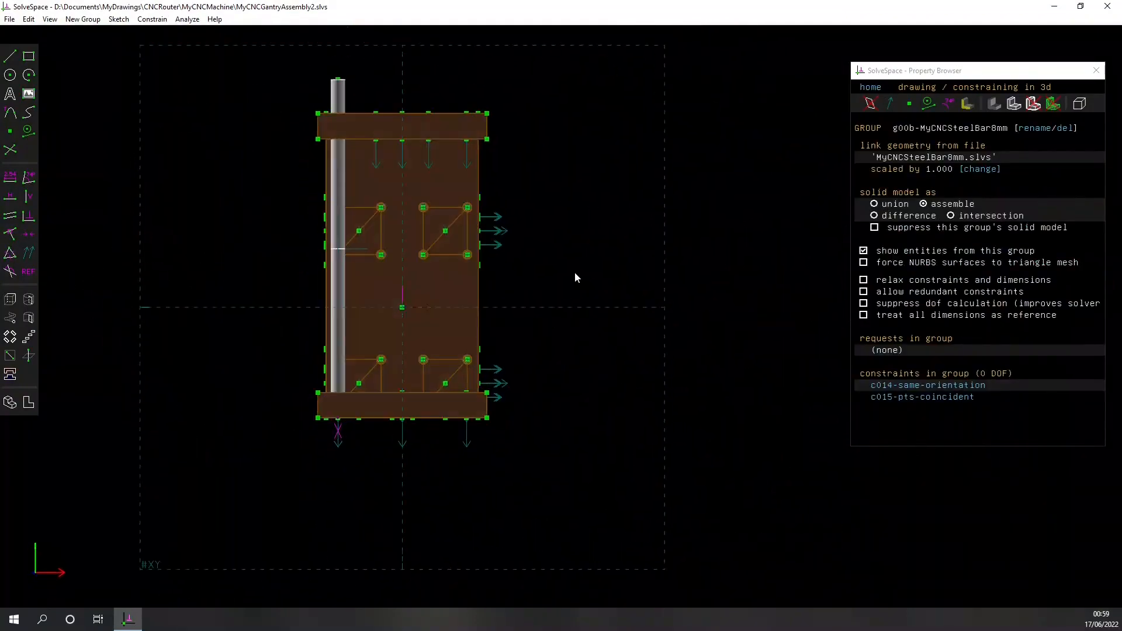
{"action": "key", "text": "shift+i"}
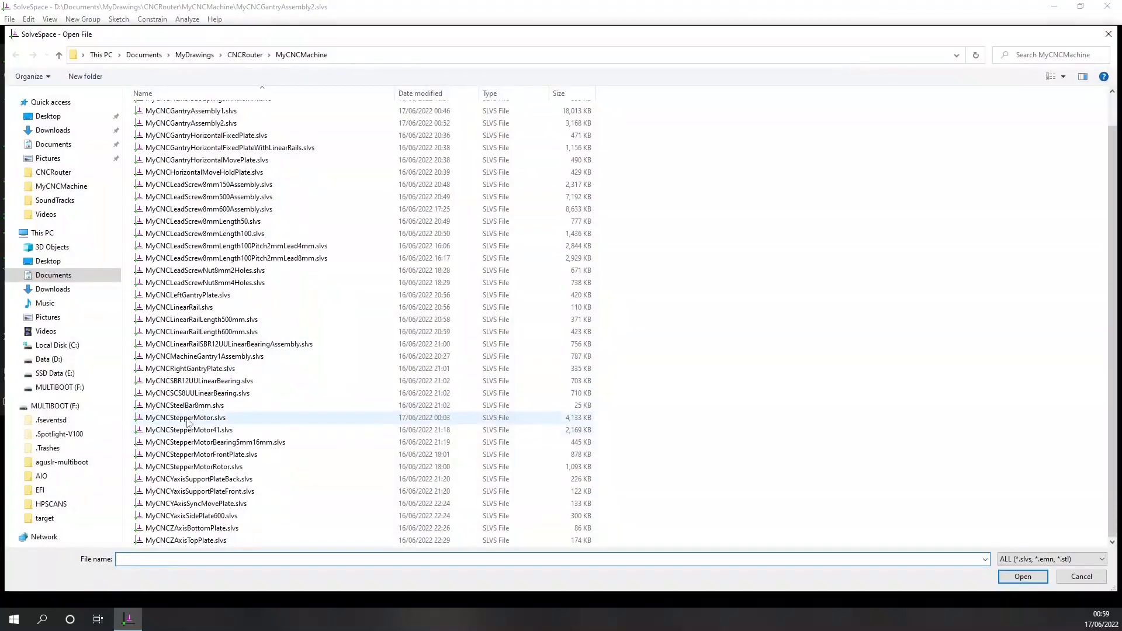
{"action": "double_click", "coordinate": [185, 405]}
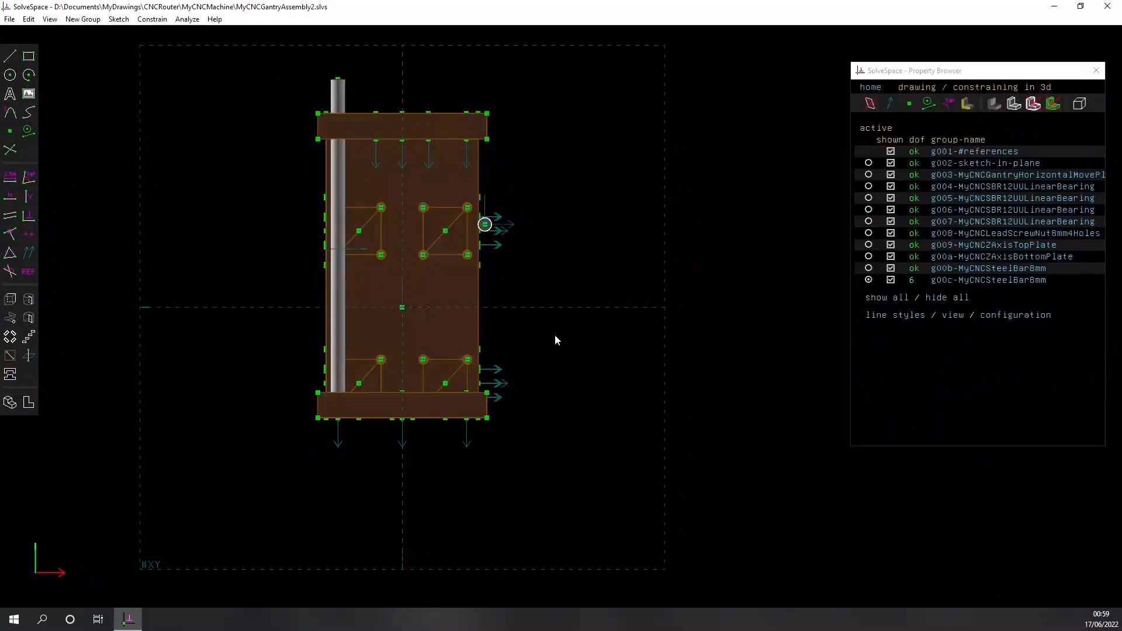
Constrain the second steel bar's normal to the same orientation as one of the origin's reference normals
{"action": "middle_click_drag", "start_coordinate": [566, 391], "coordinate": [522, 430]}
{"action": "middle_click_drag", "start_coordinate": [525, 528], "coordinate": [565, 424]}
{"action": "left_click", "coordinate": [28, 252]}
Make the second steel bar's end point coincident with the centre of the bottom plate's remaining small hole
{"action": "middle_click_drag", "start_coordinate": [287, 328], "coordinate": [594, 432]}
{"action": "left_click", "coordinate": [591, 422]}
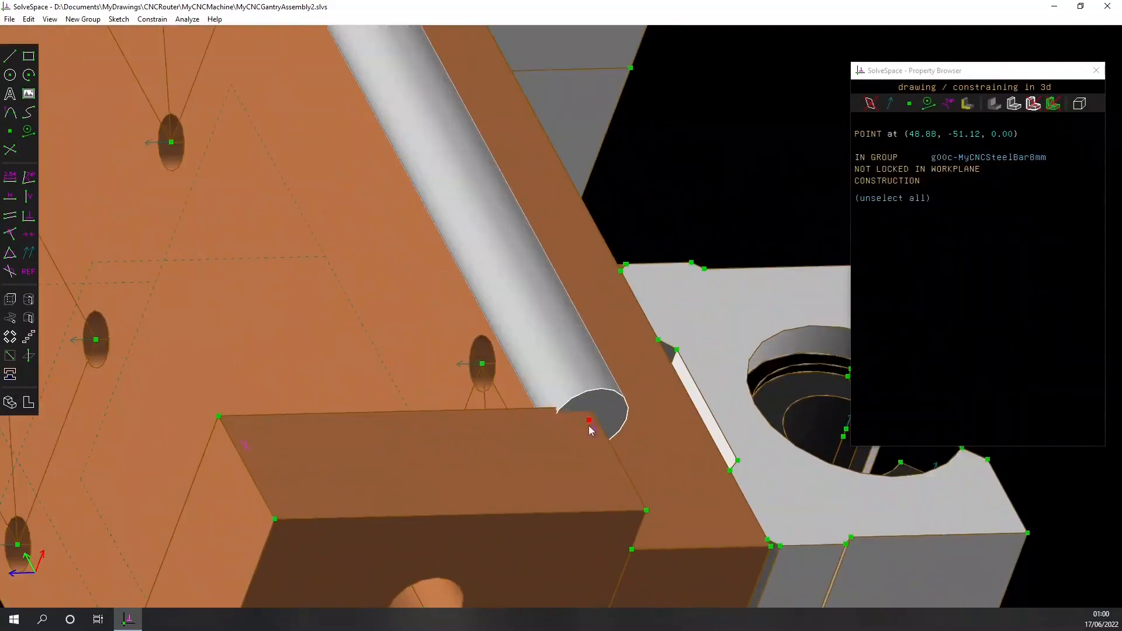
{"action": "scroll", "coordinate": [561, 499], "scroll_direction": "down", "scroll_amount": 5}
{"action": "left_click", "coordinate": [507, 542]}
{"action": "left_click", "coordinate": [10, 234]}
Link MyCNCStepperMotor.slvs into the assembly
{"action": "scroll", "coordinate": [98, 253], "scroll_direction": "down", "scroll_amount": 3}
{"action": "middle_click_drag", "start_coordinate": [97, 338], "coordinate": [606, 460]}
{"action": "key", "text": "F2"}
{"action": "middle_click_drag", "start_coordinate": [94, 345], "coordinate": [784, 444]}
{"action": "key", "text": "F2"}
{"action": "left_click", "coordinate": [10, 374]}
{"action": "left_click", "coordinate": [241, 418]}
{"action": "left_click", "coordinate": [1022, 576]}
Rotate the linked stepper motor and position it above the Z-axis top plate
{"action": "middle_click_drag", "start_coordinate": [794, 308], "coordinate": [760, 299]}
{"action": "left_click_drag", "start_coordinate": [690, 347], "coordinate": [724, 45]}
{"action": "middle_click_drag", "start_coordinate": [217, 377], "coordinate": [98, 406]}
{"action": "left_click_drag", "start_coordinate": [390, 180], "coordinate": [596, 190]}
{"action": "middle_click_drag", "start_coordinate": [597, 191], "coordinate": [565, 388]}
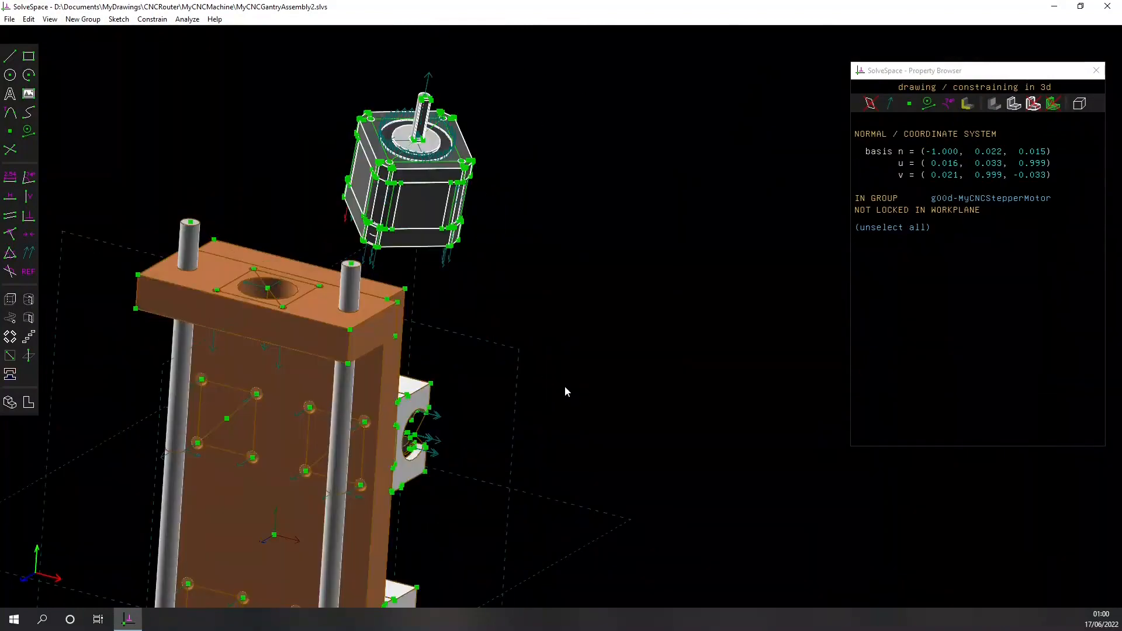
{"action": "right_click", "coordinate": [565, 387]}
{"action": "left_click", "coordinate": [608, 297]}
{"action": "middle_click_drag", "start_coordinate": [608, 297], "coordinate": [513, 300]}
{"action": "left_click_drag", "start_coordinate": [450, 269], "coordinate": [479, 73]}
{"action": "right_click_drag", "start_coordinate": [487, 242], "coordinate": [482, 429]}
{"action": "left_click", "coordinate": [431, 348]}
{"action": "left_click_drag", "start_coordinate": [431, 348], "coordinate": [573, 184]}
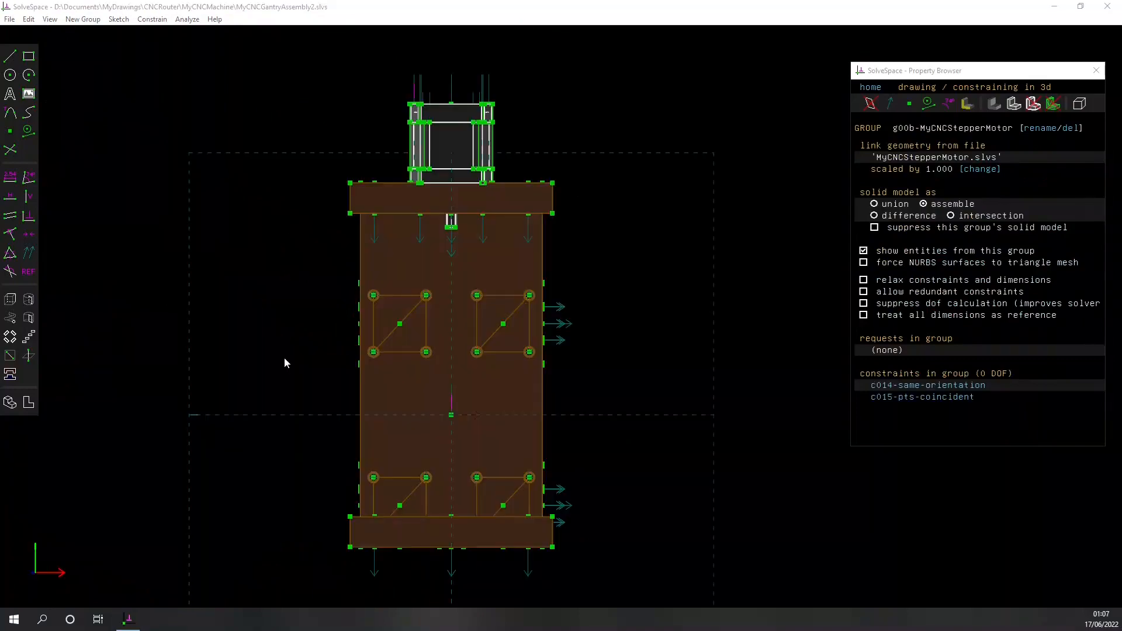
{"action": "middle_click_drag", "start_coordinate": [303, 328], "coordinate": [327, 309]}
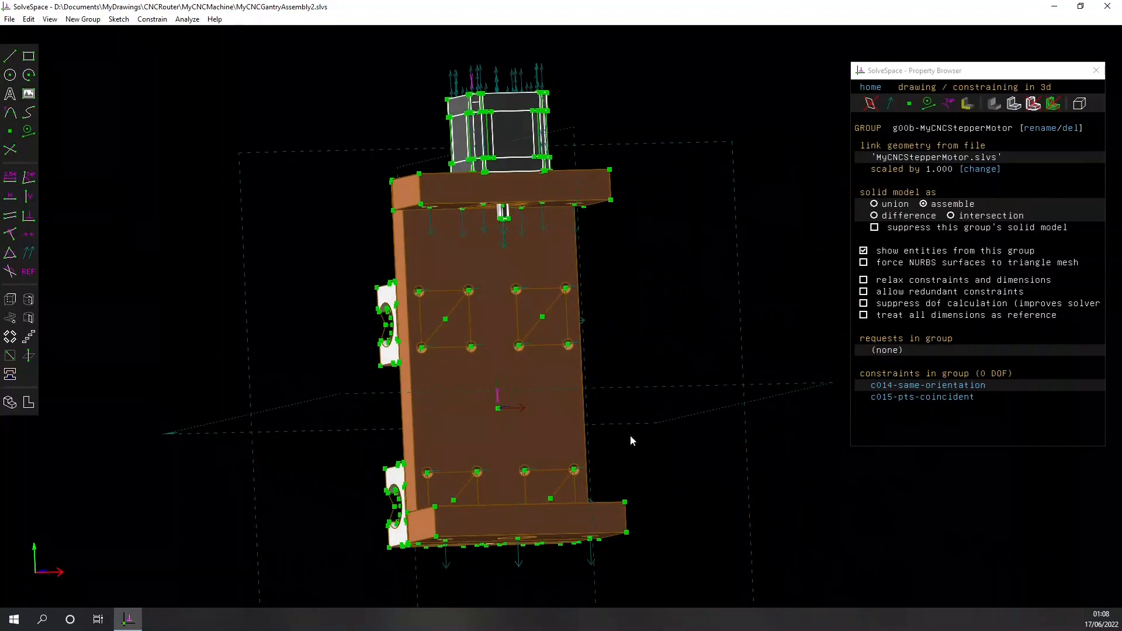
{"action": "middle_click_drag", "start_coordinate": [721, 505], "coordinate": [689, 504]}
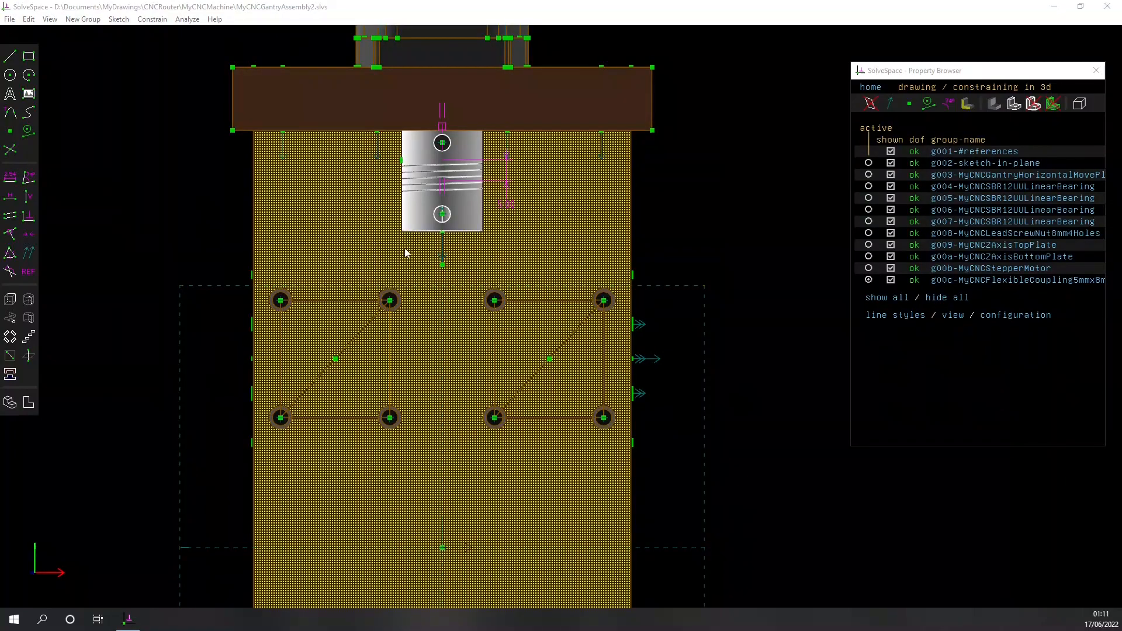
Link MyCNCBearing8mmx19mm.slvs into the assembly for the Z-axis bottom plate's large hole
{"action": "right_click_drag", "start_coordinate": [747, 400], "coordinate": [785, 142]}
{"action": "middle_click_drag", "start_coordinate": [784, 143], "coordinate": [672, 440]}
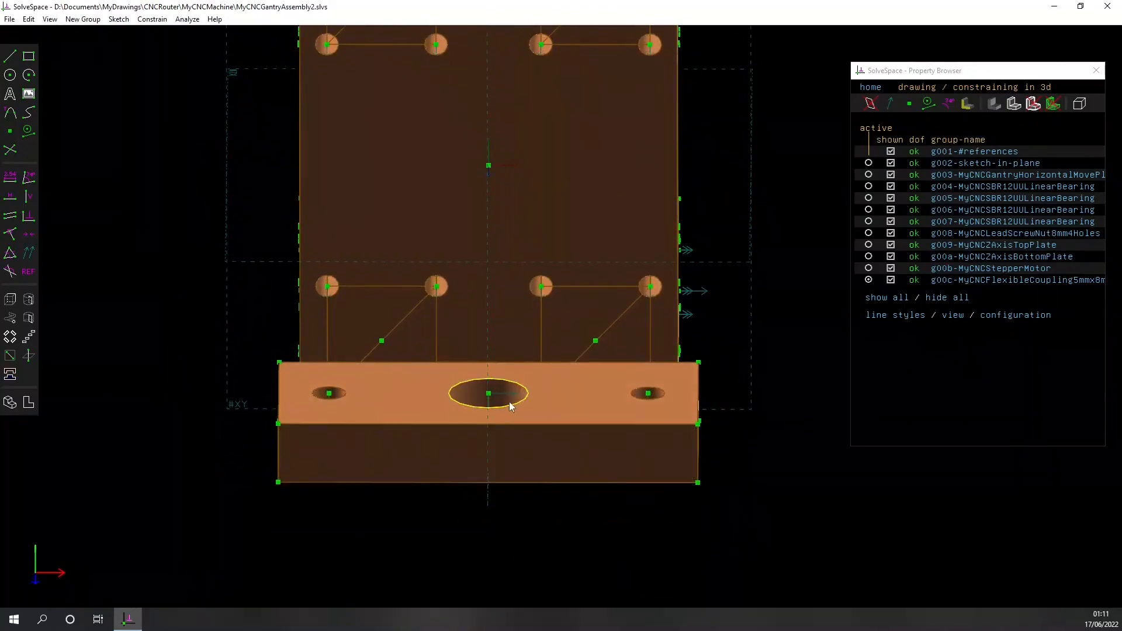
{"action": "key", "text": "ctrl+o"}
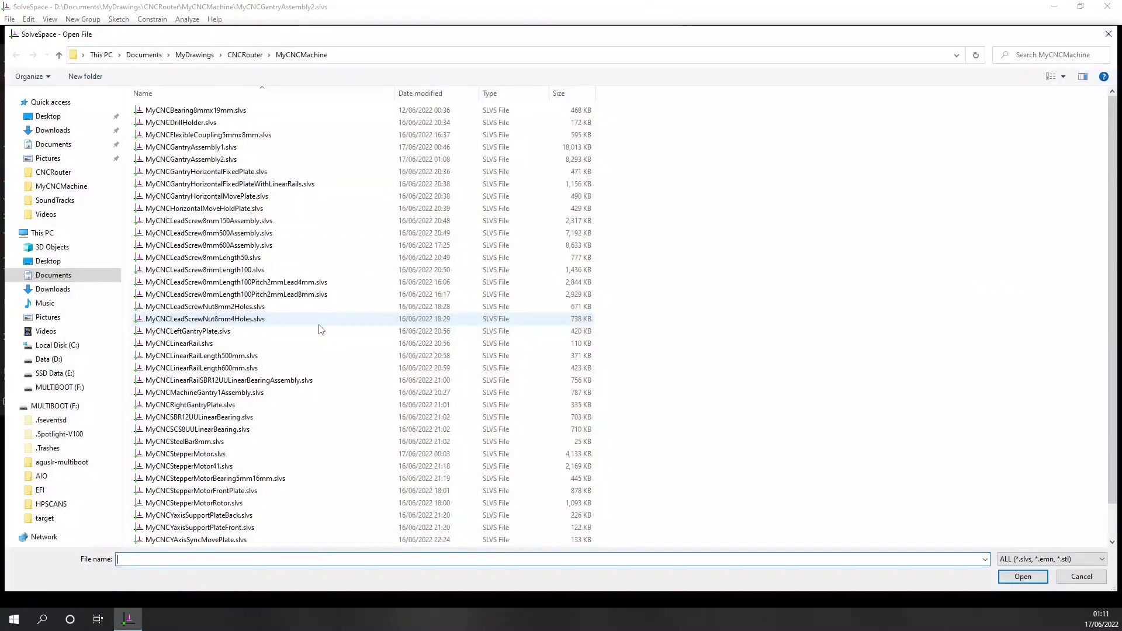
{"action": "left_click", "coordinate": [207, 110]}
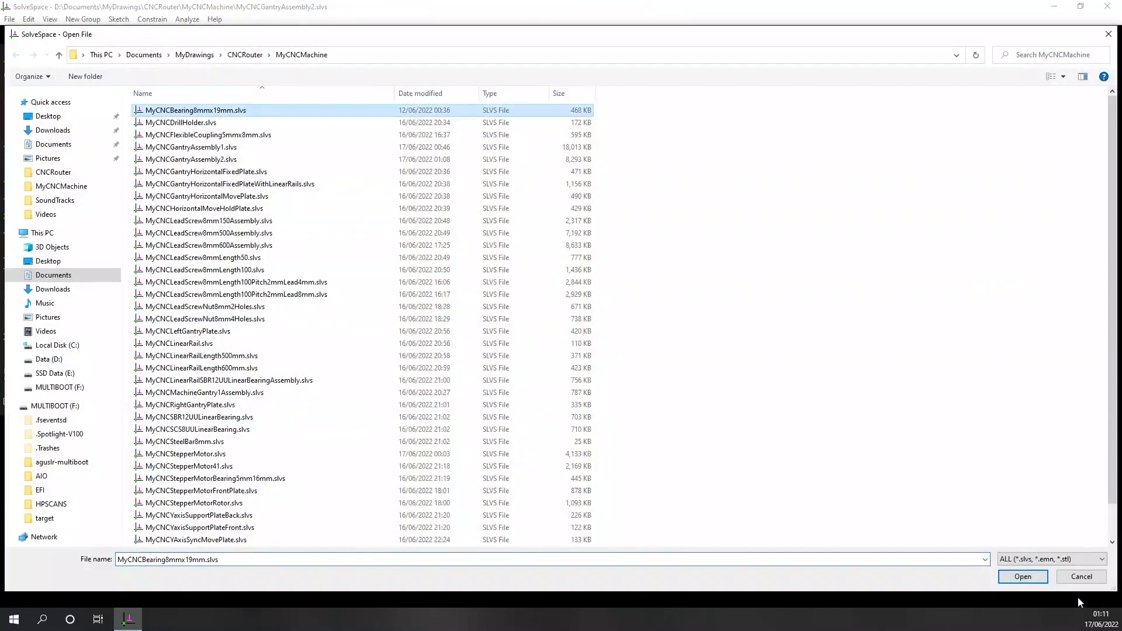
{"action": "left_click", "coordinate": [1034, 581]}
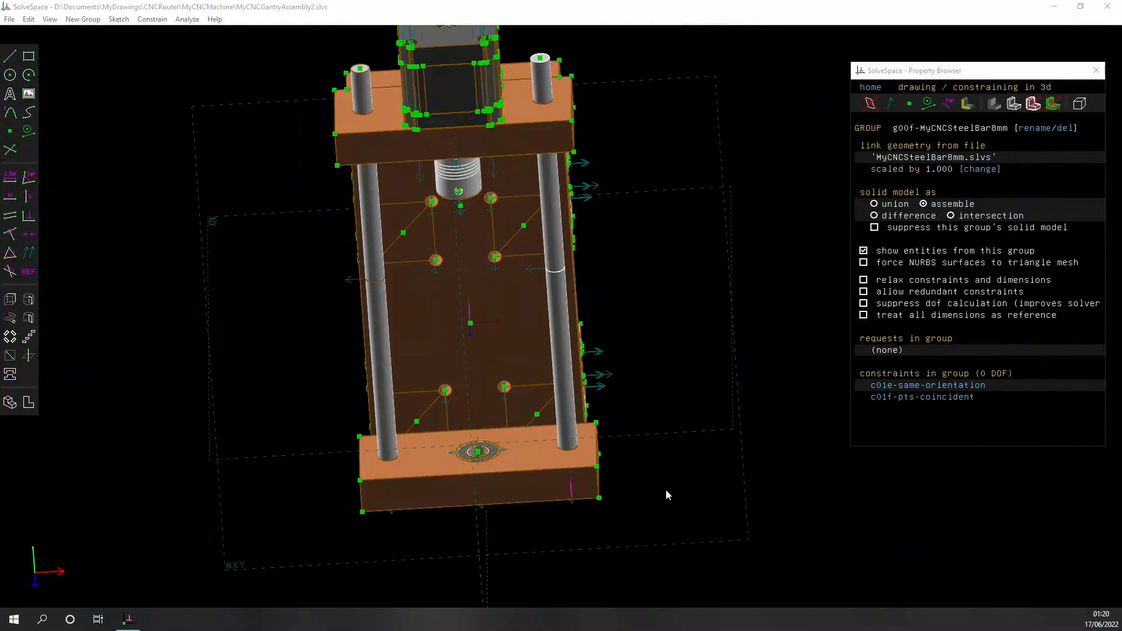
Link MyCNCLeadScrew8mm150Assembly.slvs into the assembly
{"action": "middle_click_drag", "start_coordinate": [668, 495], "coordinate": [612, 619]}
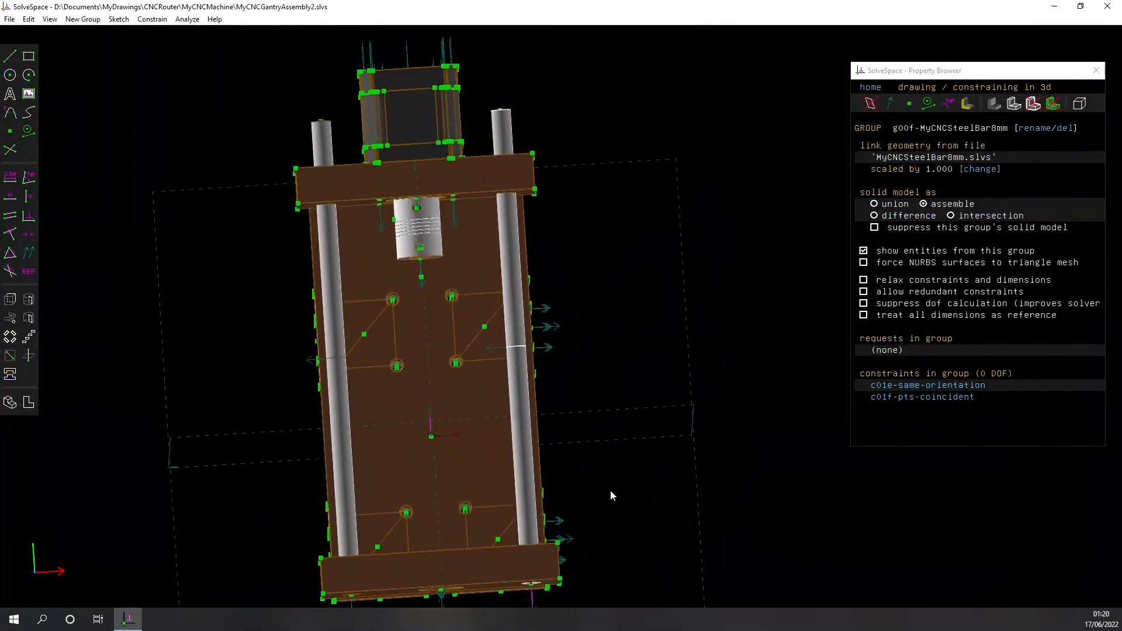
{"action": "right_click_drag", "start_coordinate": [626, 478], "coordinate": [664, 404]}
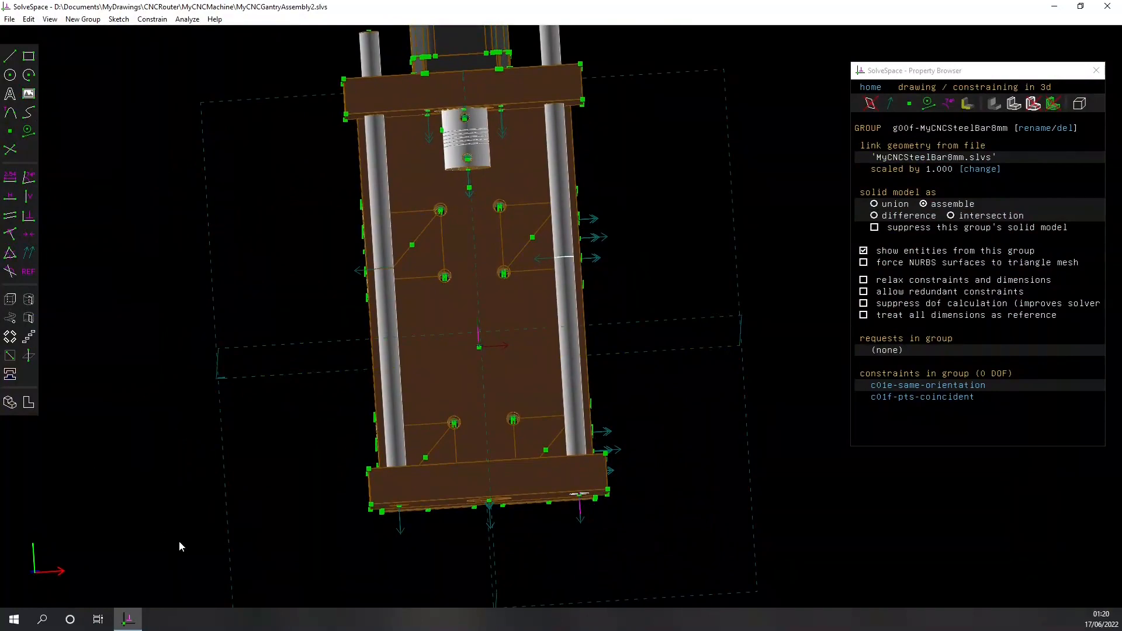
{"action": "key", "text": "ctrl+o"}
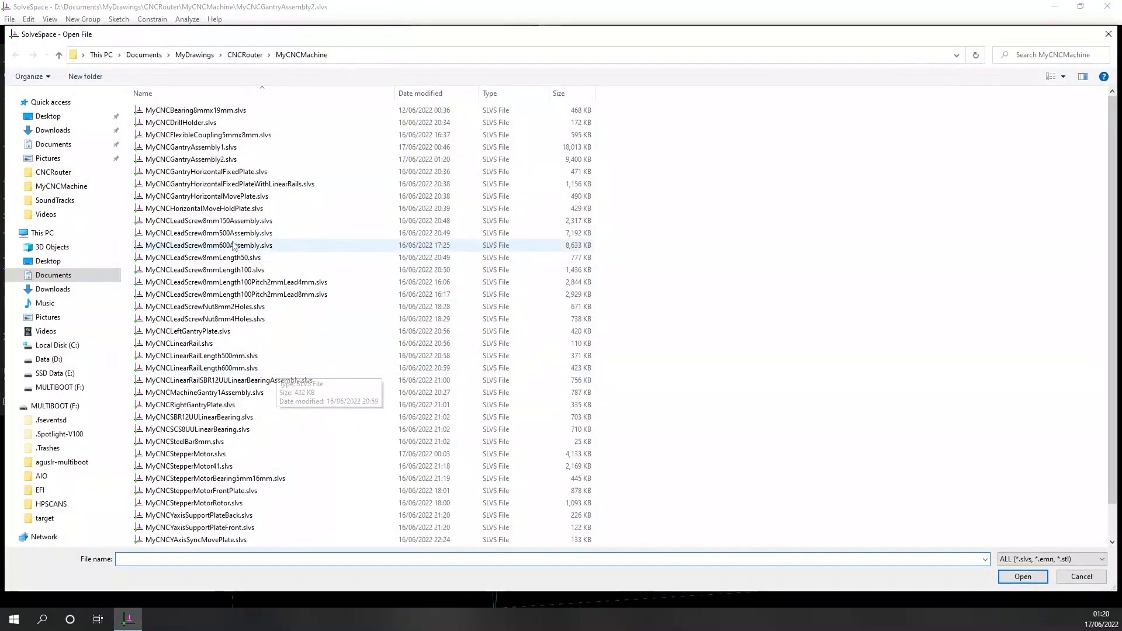
{"action": "left_click", "coordinate": [356, 221]}
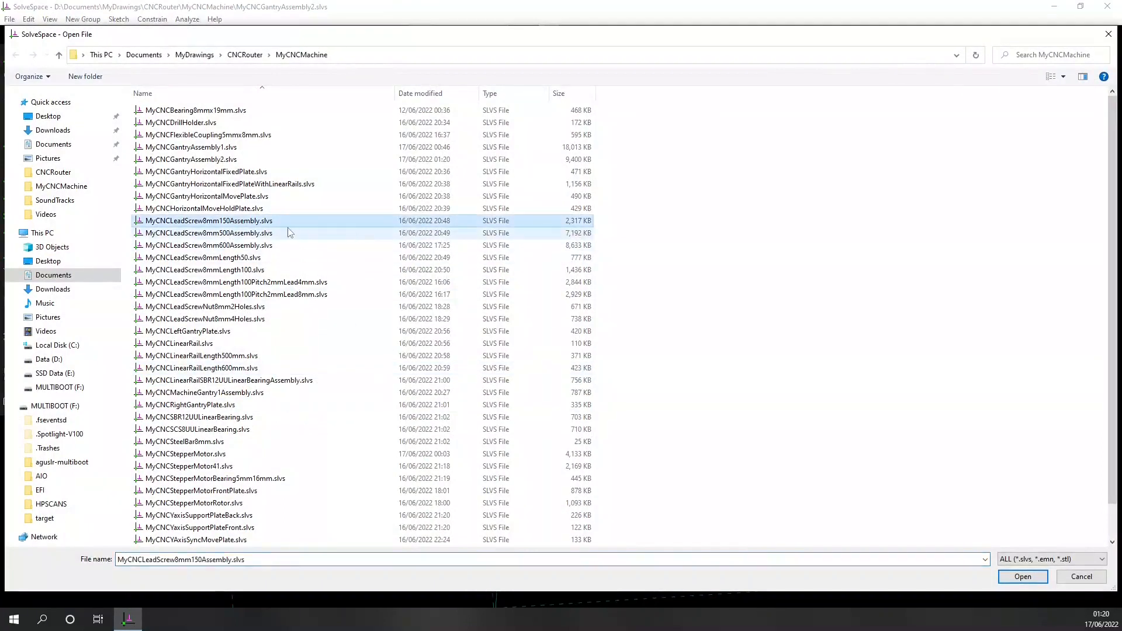
{"action": "left_click", "coordinate": [1022, 577]}
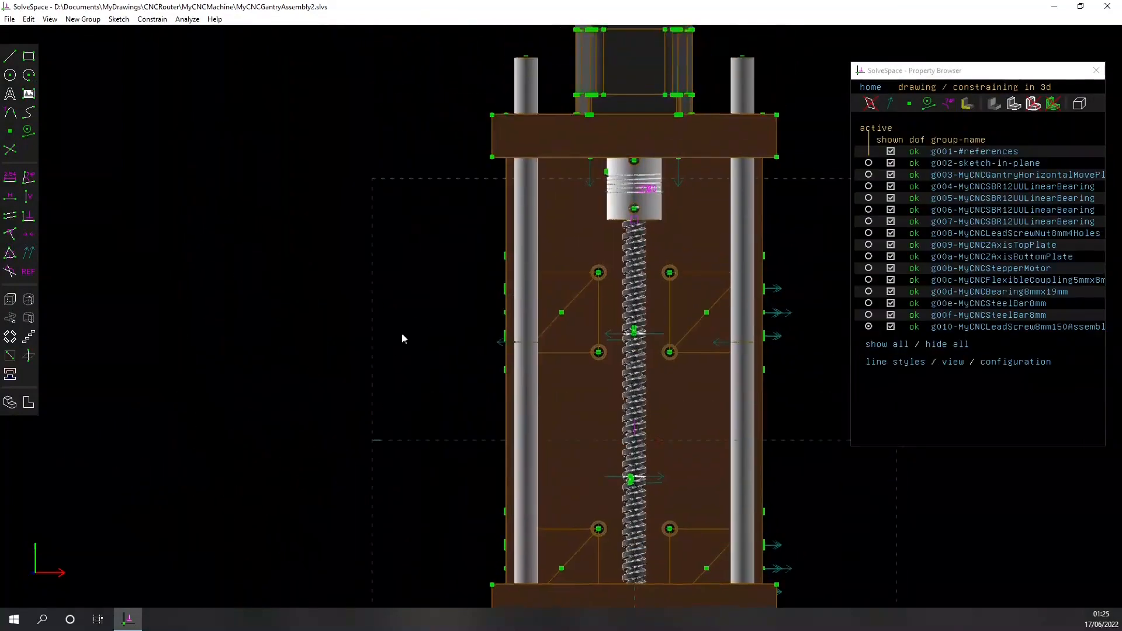
Start a new sketch, saving the changes to MyCNCGantryAssembly2.slvs
{"action": "middle_click_drag", "start_coordinate": [391, 343], "coordinate": [735, 488]}
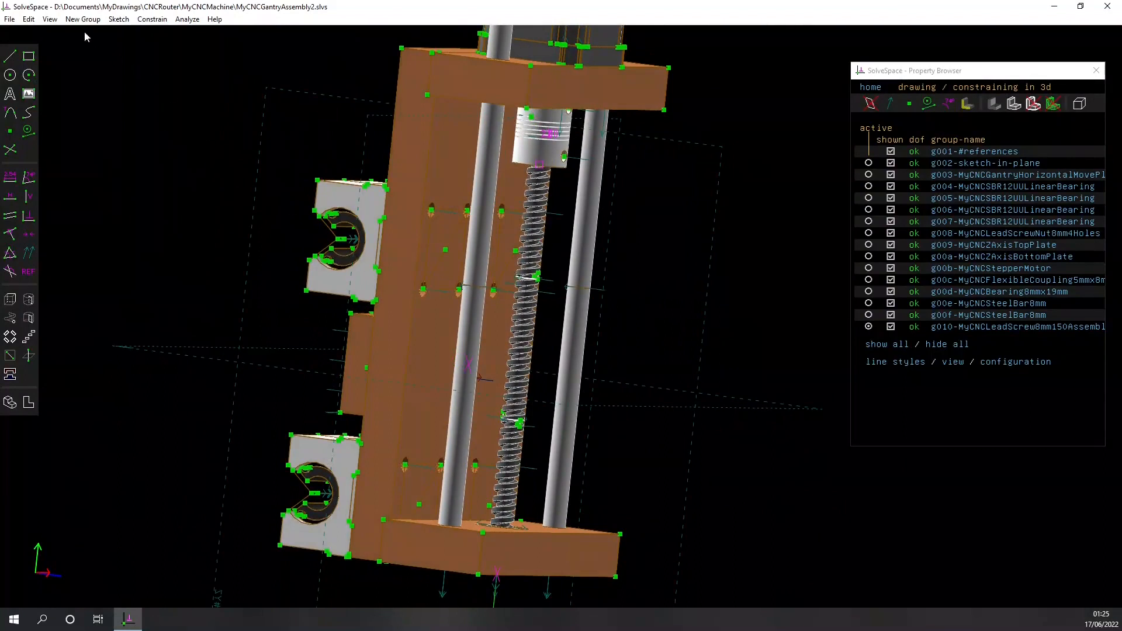
{"action": "left_click", "coordinate": [9, 19]}
{"action": "left_click", "coordinate": [21, 42]}
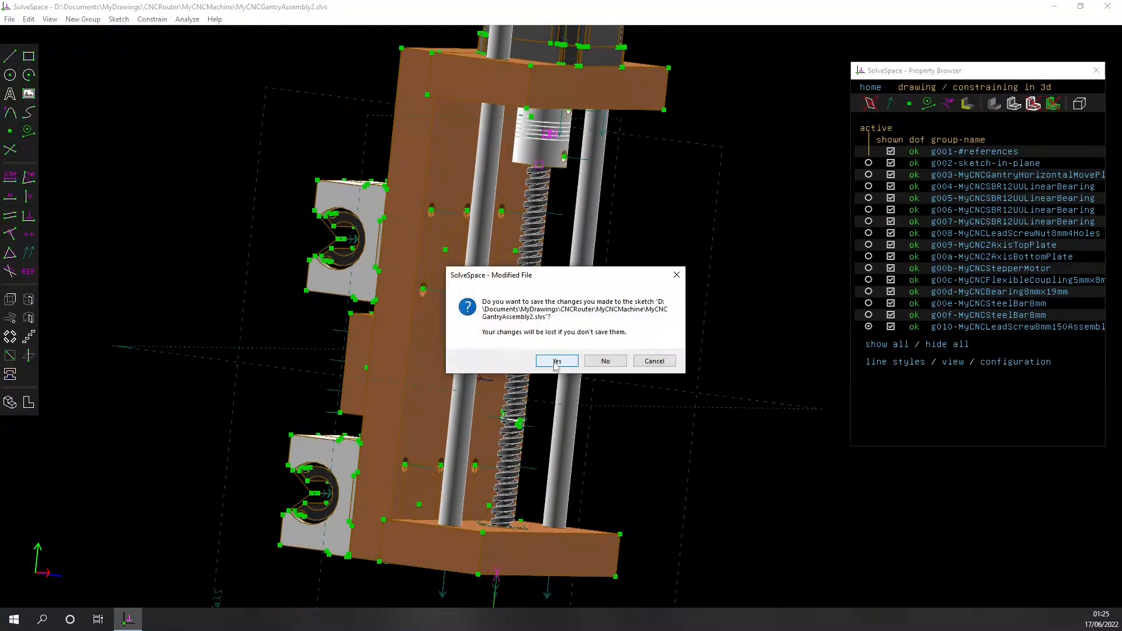
{"action": "left_click", "coordinate": [556, 362]}
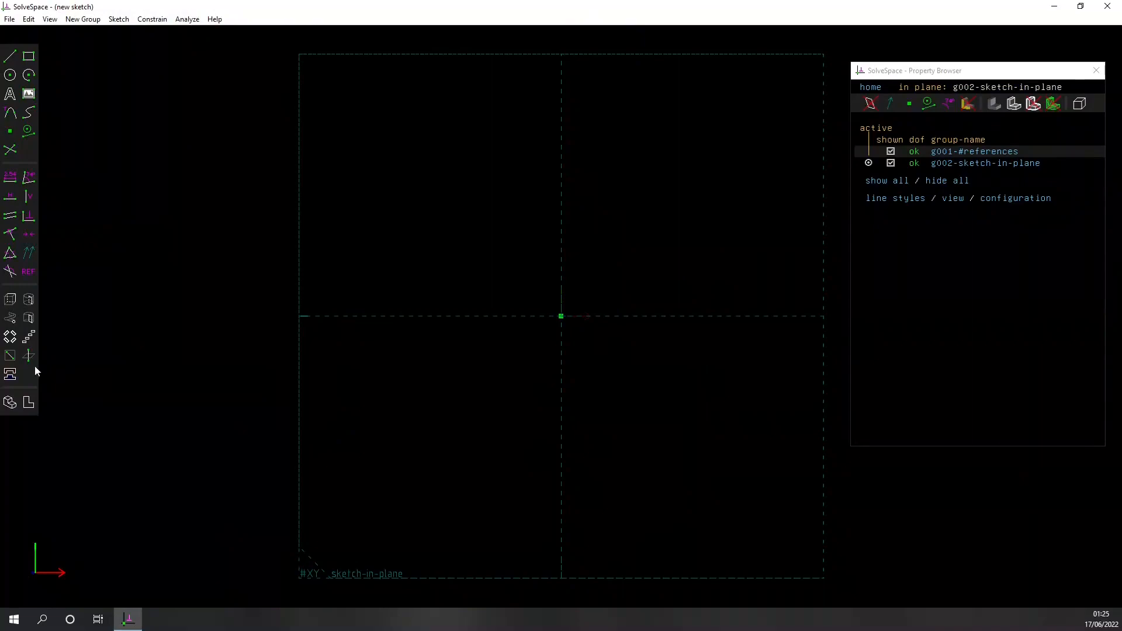
Link MyCNCHorizontalMoveHoldPlate.slvs into the new sketch
{"action": "key", "text": "ctrl+o"}
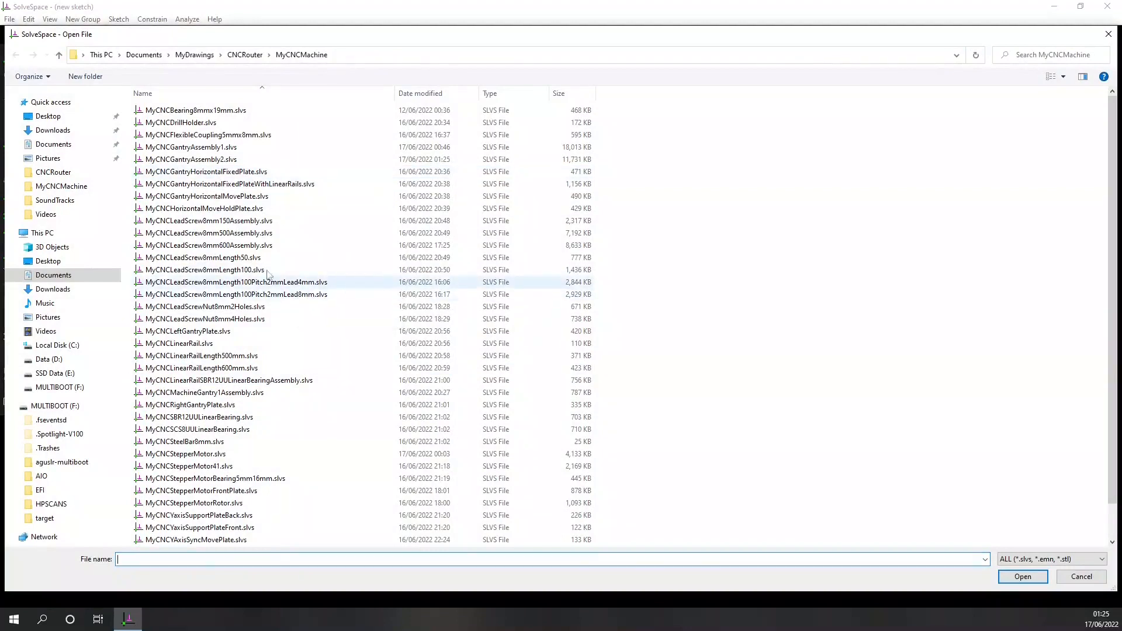
{"action": "left_click", "coordinate": [223, 208]}
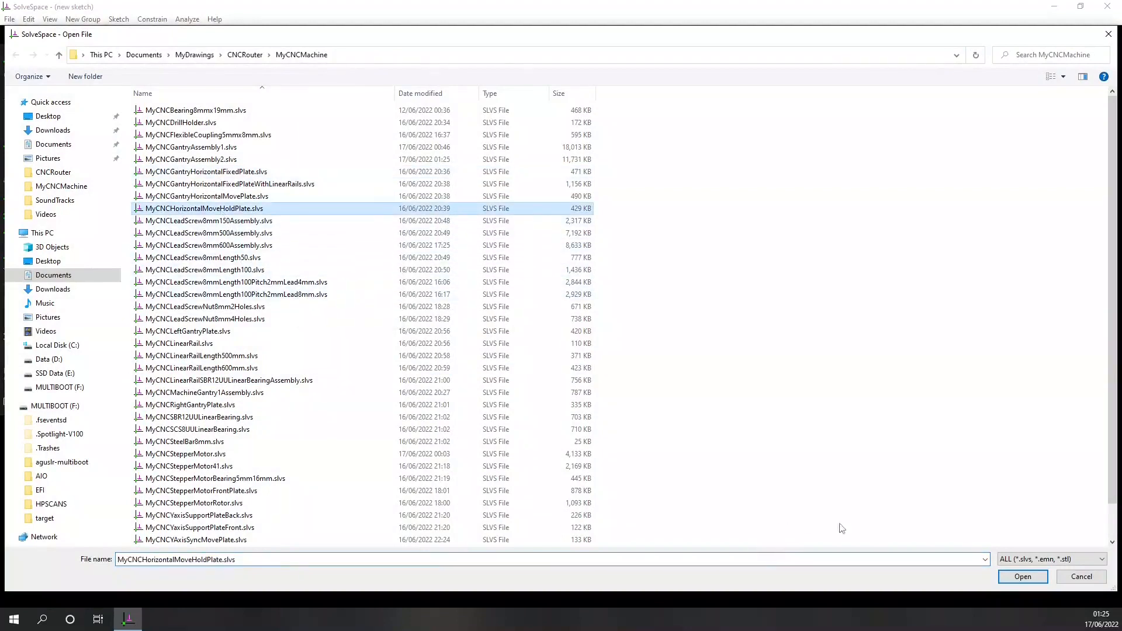
{"action": "left_click", "coordinate": [1021, 581]}
Constrain the hold plate's normal to the same orientation as one of the origin's reference normals
{"action": "mouse_move", "coordinate": [639, 357]}
{"action": "middle_mouse_down"}
{"action": "mouse_move", "coordinate": [608, 441]}
{"action": "mouse_move", "coordinate": [744, 391]}
{"action": "mouse_move", "coordinate": [744, 376]}
{"action": "mouse_move", "coordinate": [762, 370]}
{"action": "middle_mouse_up"}
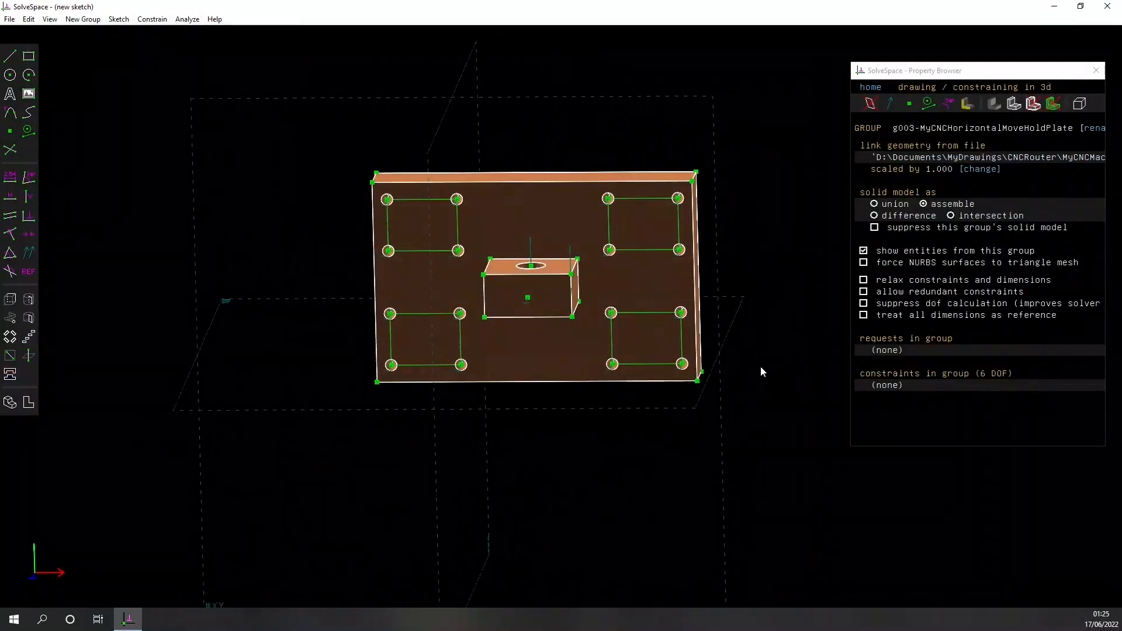
{"action": "middle_click_drag", "start_coordinate": [587, 434], "coordinate": [608, 403]}
{"action": "scroll", "coordinate": [612, 437], "scroll_direction": "down", "scroll_amount": 3}
{"action": "right_click_drag", "start_coordinate": [621, 444], "coordinate": [618, 367]}
{"action": "middle_click_drag", "start_coordinate": [618, 367], "coordinate": [536, 435]}
{"action": "left_click", "coordinate": [483, 314]}
{"action": "left_click", "coordinate": [20, 580]}
{"action": "left_click", "coordinate": [33, 255]}
Drag the hold plate clear of the origin and make its centre point coincident with the origin
{"action": "key", "text": "F2"}
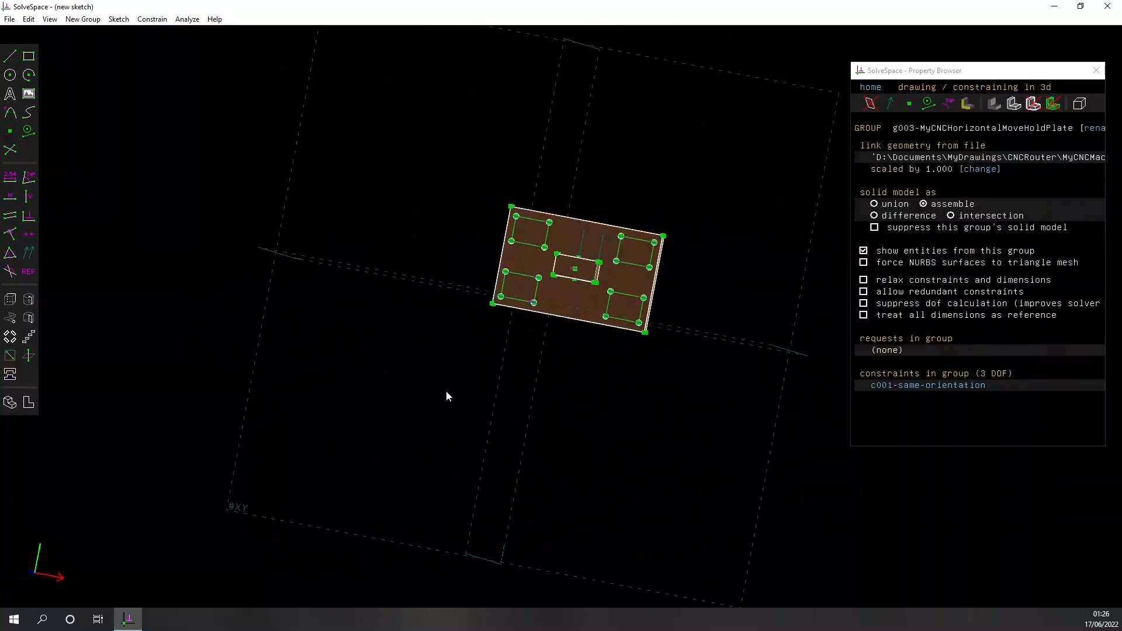
{"action": "middle_click_drag", "start_coordinate": [729, 346], "coordinate": [579, 280]}
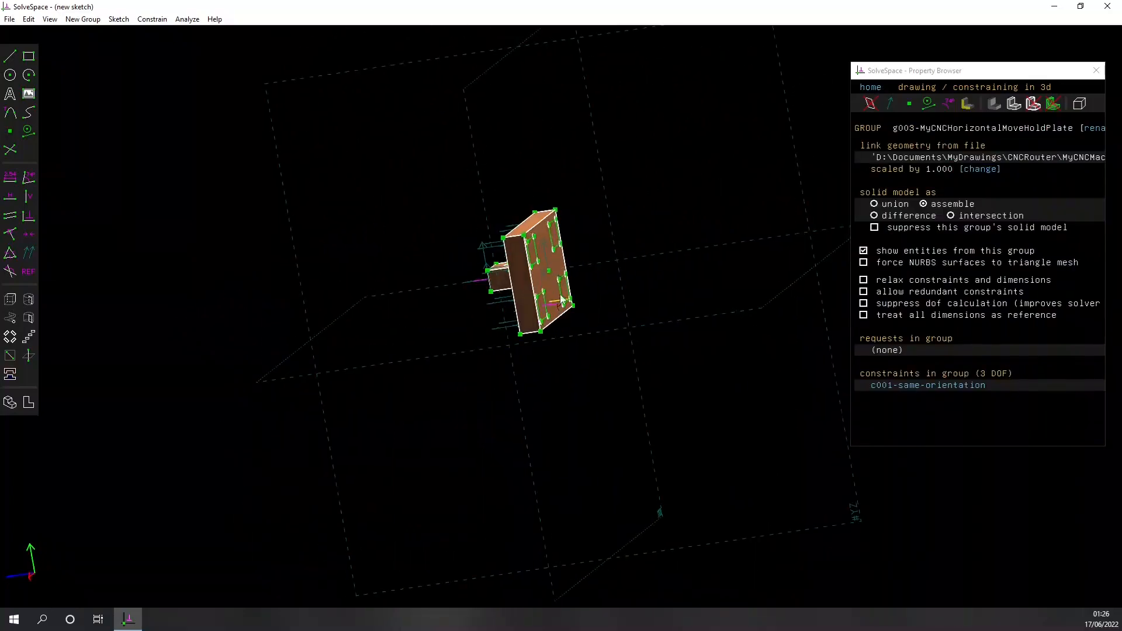
{"action": "left_click", "coordinate": [549, 270]}
{"action": "middle_click_drag", "start_coordinate": [440, 384], "coordinate": [694, 345]}
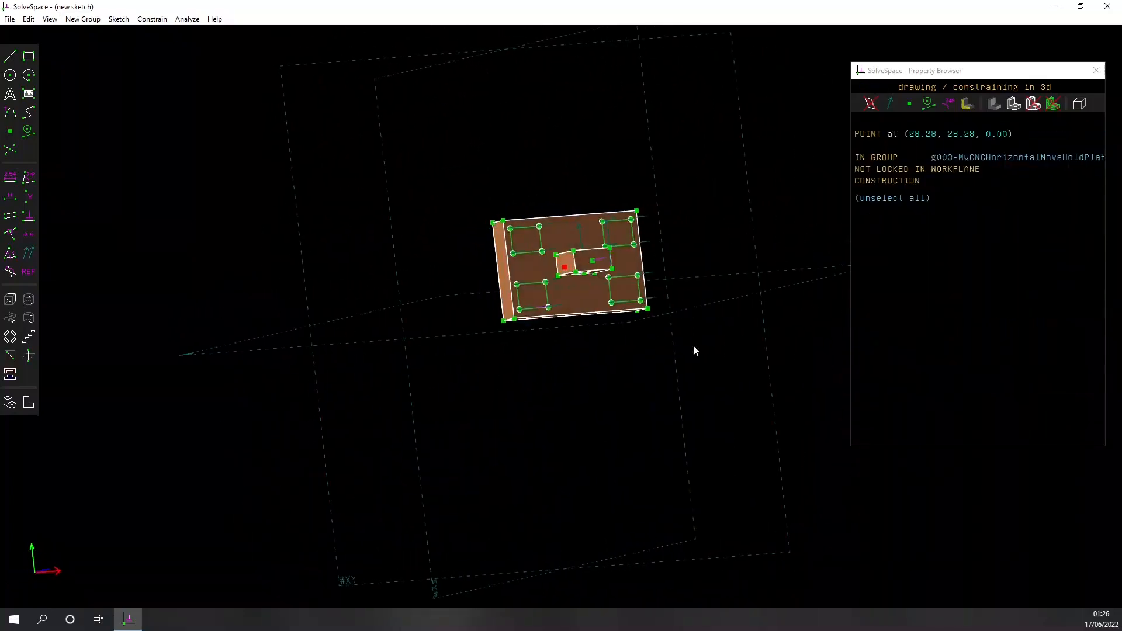
{"action": "middle_click_drag", "start_coordinate": [581, 359], "coordinate": [556, 368]}
{"action": "left_click_drag", "start_coordinate": [586, 267], "coordinate": [585, 189]}
{"action": "left_click", "coordinate": [548, 310]}
{"action": "left_click", "coordinate": [10, 233]}
{"action": "left_click", "coordinate": [641, 376]}
{"action": "middle_click_drag", "start_coordinate": [432, 290], "coordinate": [596, 211]}
{"action": "left_click", "coordinate": [583, 189]}
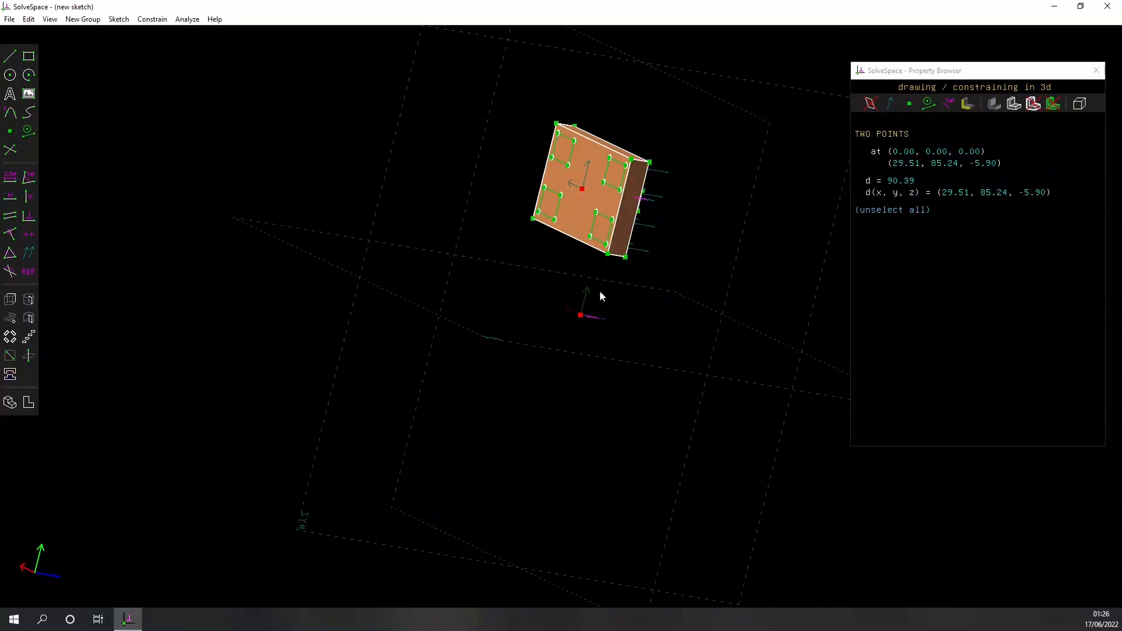
{"action": "left_click", "coordinate": [10, 234]}
{"action": "key", "text": "F2"}
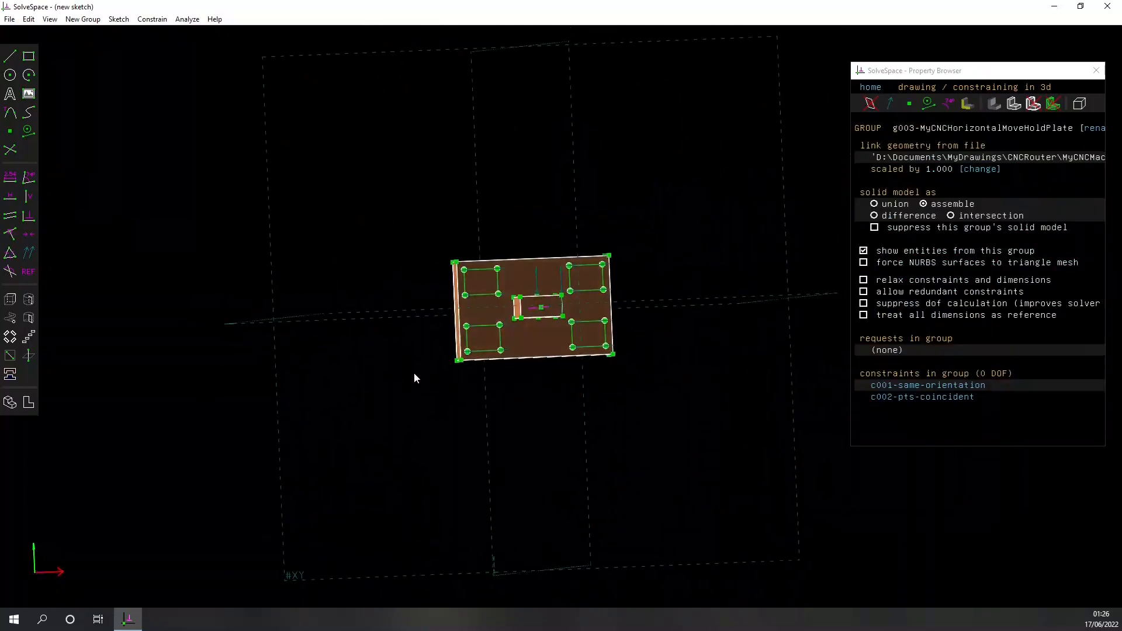
Link MyCNCSCS8UULinearBearing.slvs into the sketch as the first bearing for the hold plate
{"action": "left_click", "coordinate": [29, 401]}
{"action": "left_click", "coordinate": [199, 429]}
{"action": "left_click", "coordinate": [1029, 577]}
{"action": "scroll", "coordinate": [713, 238], "scroll_direction": "up", "scroll_amount": 4}
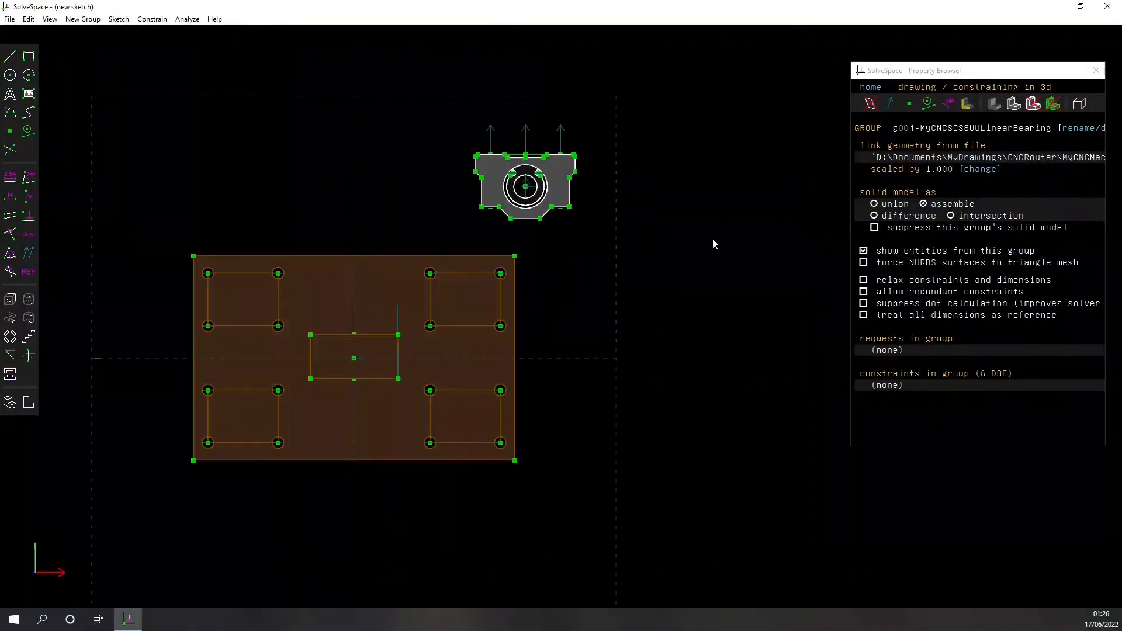
Turn the first linear bearing so its mounting holes face the hold plate and place it above the plate
{"action": "right_click_drag", "start_coordinate": [714, 237], "coordinate": [810, 380]}
{"action": "left_click_drag", "start_coordinate": [625, 270], "coordinate": [208, 63]}
{"action": "scroll", "coordinate": [735, 471], "scroll_direction": "up", "scroll_amount": 3}
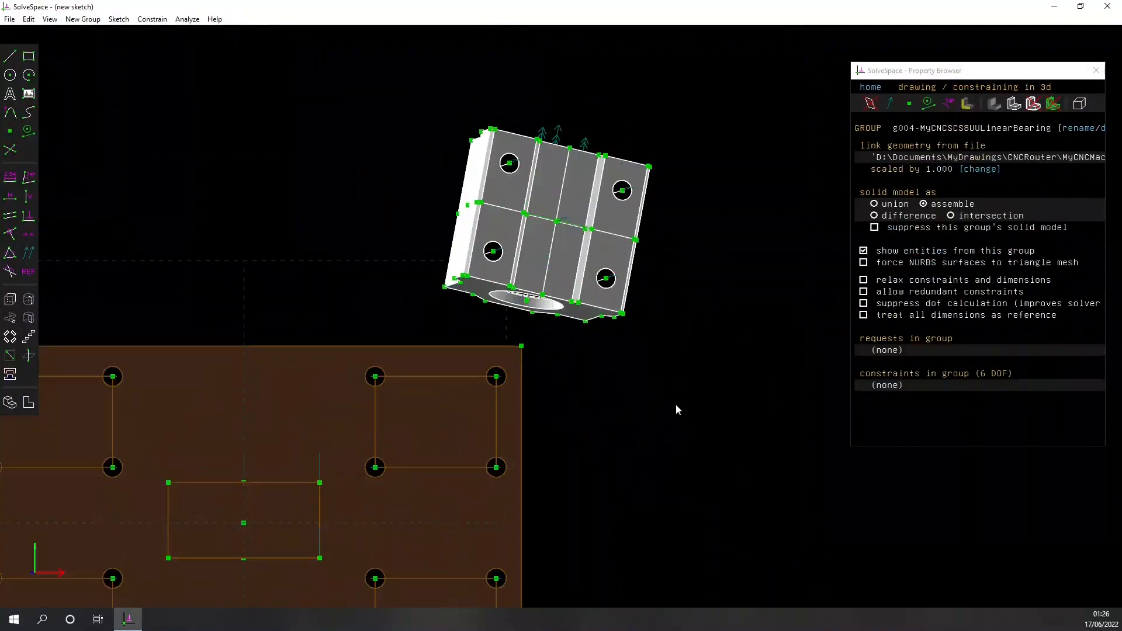
{"action": "right_click_drag", "start_coordinate": [681, 401], "coordinate": [836, 412]}
{"action": "scroll", "coordinate": [836, 412], "scroll_direction": "down", "scroll_amount": 2}
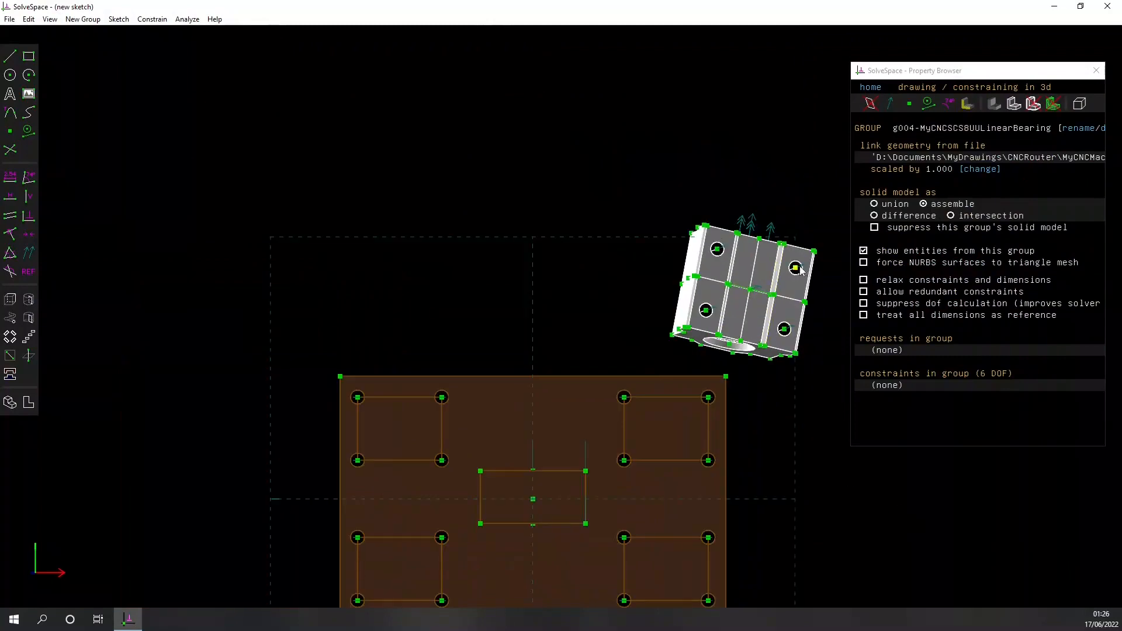
{"action": "left_click_drag", "start_coordinate": [799, 267], "coordinate": [683, 266]}
{"action": "left_click_drag", "start_coordinate": [637, 217], "coordinate": [826, 249]}
{"action": "left_click", "coordinate": [601, 227]}
{"action": "left_click_drag", "start_coordinate": [620, 230], "coordinate": [653, 226]}
{"action": "right_click_drag", "start_coordinate": [534, 257], "coordinate": [441, 280]}
{"action": "left_click_drag", "start_coordinate": [560, 242], "coordinate": [684, 210]}
{"action": "middle_click_drag", "start_coordinate": [694, 341], "coordinate": [491, 357]}
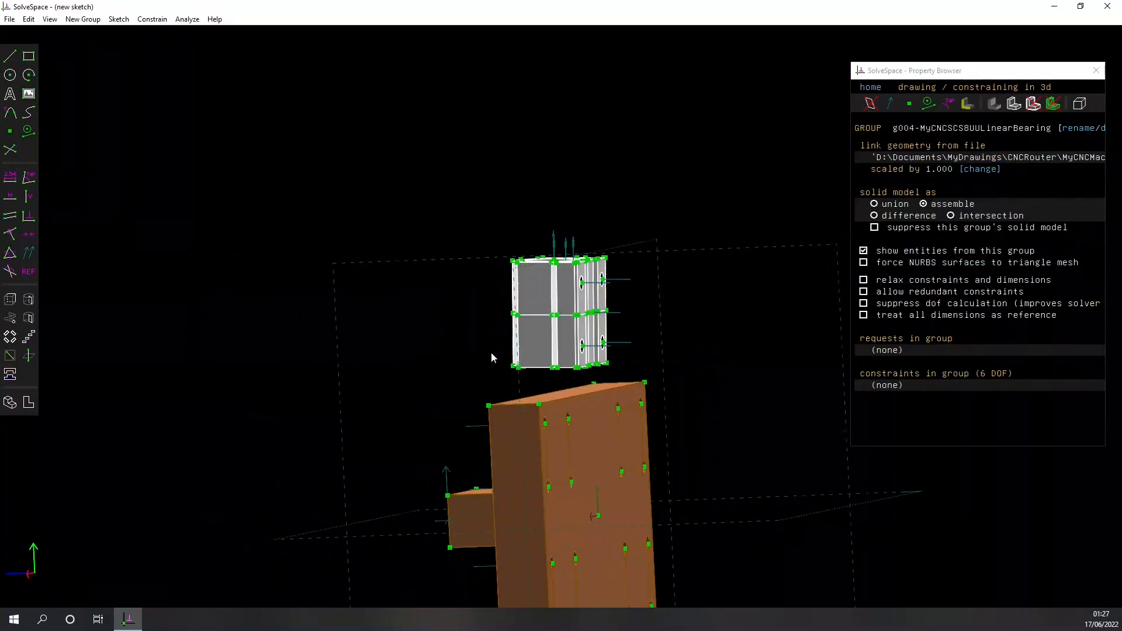
Constrain the linear bearing's lengthwise normal to the same orientation as the vertical reference normal
{"action": "left_click", "coordinate": [558, 245]}
{"action": "left_click", "coordinate": [49, 552]}
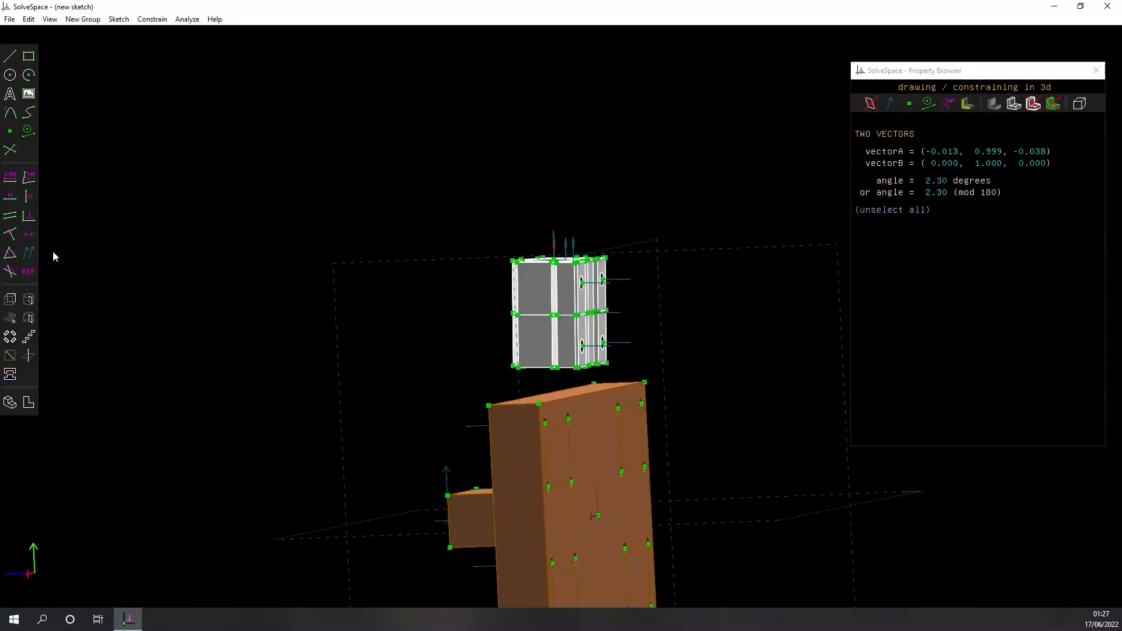
{"action": "key", "text": "x"}
Make the bearing's mounting-hole centre coincident with the centre of the hold plate's upper corner hole
{"action": "scroll", "coordinate": [581, 277], "scroll_direction": "up", "scroll_amount": 5}
{"action": "left_click", "coordinate": [574, 284]}
{"action": "scroll", "coordinate": [295, 515], "scroll_direction": "down", "scroll_amount": 5}
{"action": "middle_click_drag", "start_coordinate": [304, 507], "coordinate": [368, 496]}
{"action": "right_click_drag", "start_coordinate": [368, 496], "coordinate": [579, 208]}
{"action": "left_click", "coordinate": [685, 239]}
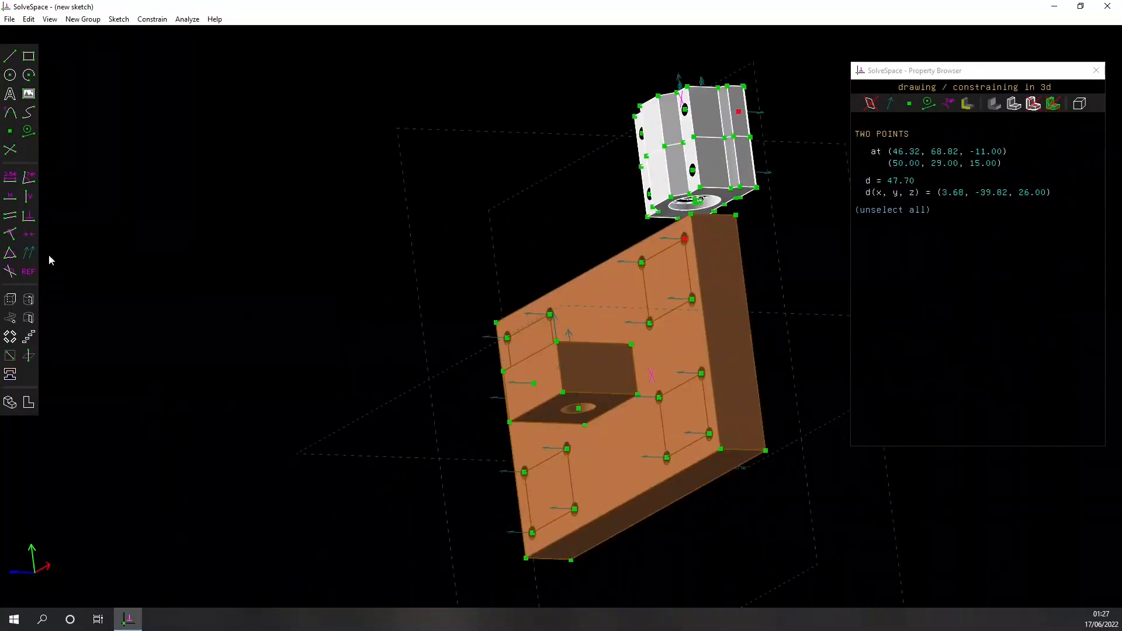
{"action": "left_click", "coordinate": [9, 235]}
{"action": "middle_click_drag", "start_coordinate": [233, 307], "coordinate": [193, 289]}
{"action": "key", "text": "F2"}
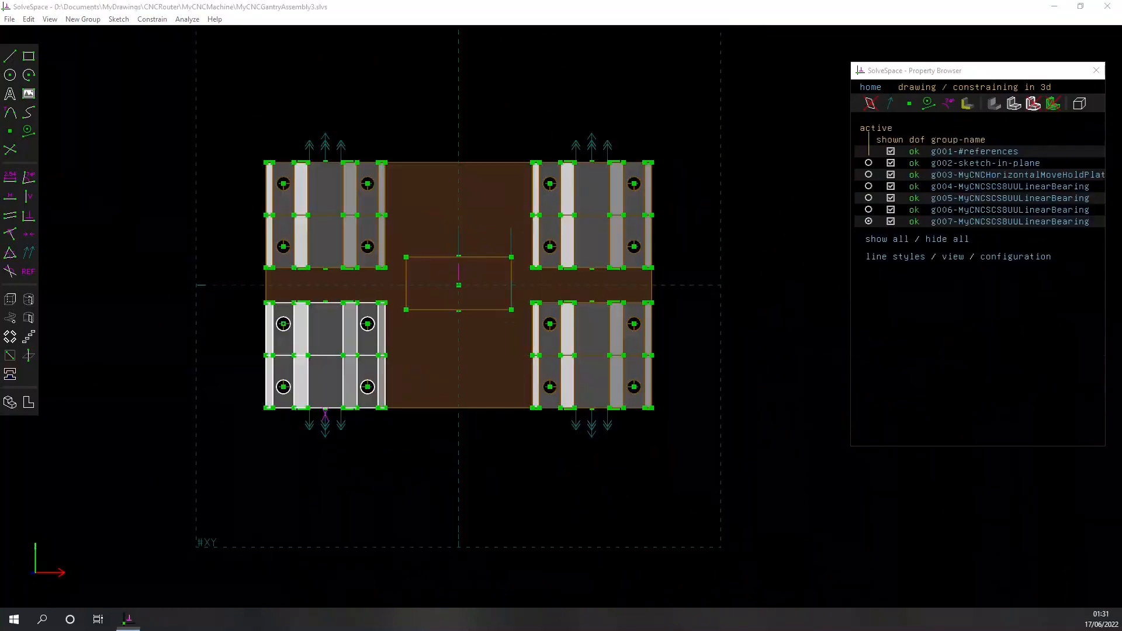
Link MyCNCLeadScrewNut8mm4Holes.slvs into the hold plate assembly
{"action": "middle_click_drag", "start_coordinate": [767, 416], "coordinate": [441, 303]}
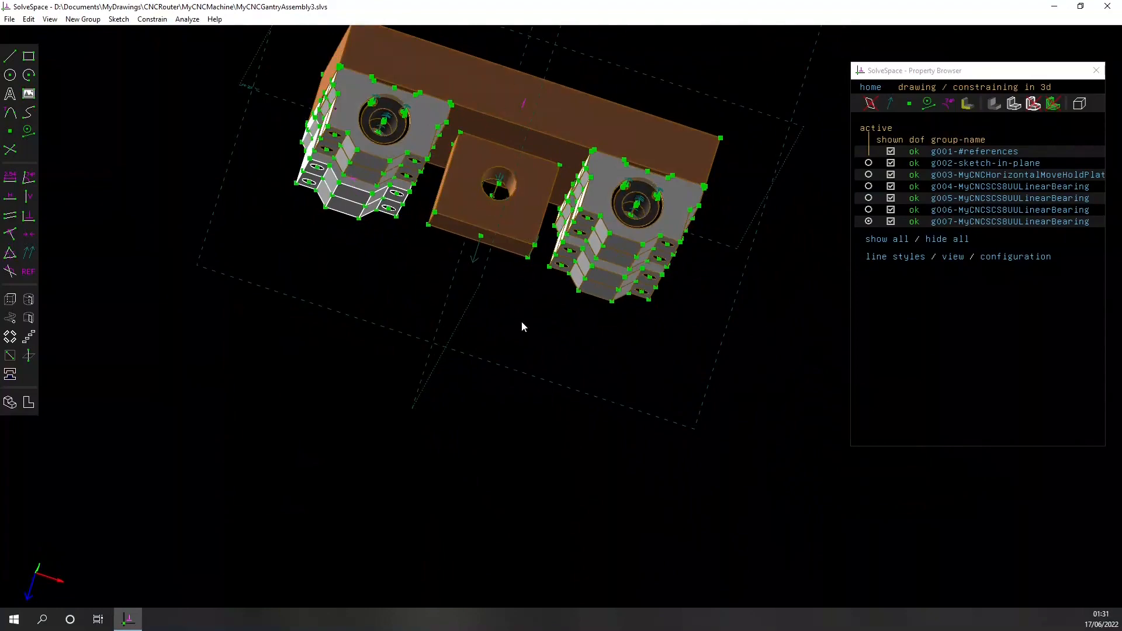
{"action": "middle_click_drag", "start_coordinate": [522, 322], "coordinate": [523, 337]}
{"action": "right_click_drag", "start_coordinate": [524, 337], "coordinate": [526, 415]}
{"action": "left_click", "coordinate": [13, 379]}
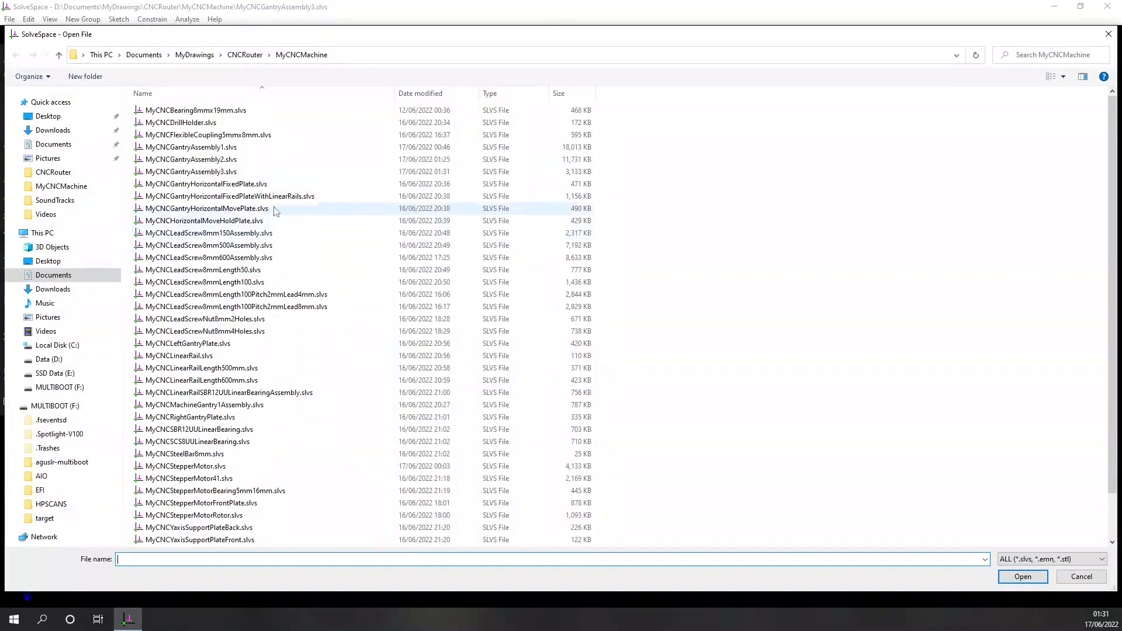
{"action": "left_click", "coordinate": [269, 331]}
{"action": "left_click", "coordinate": [999, 579]}
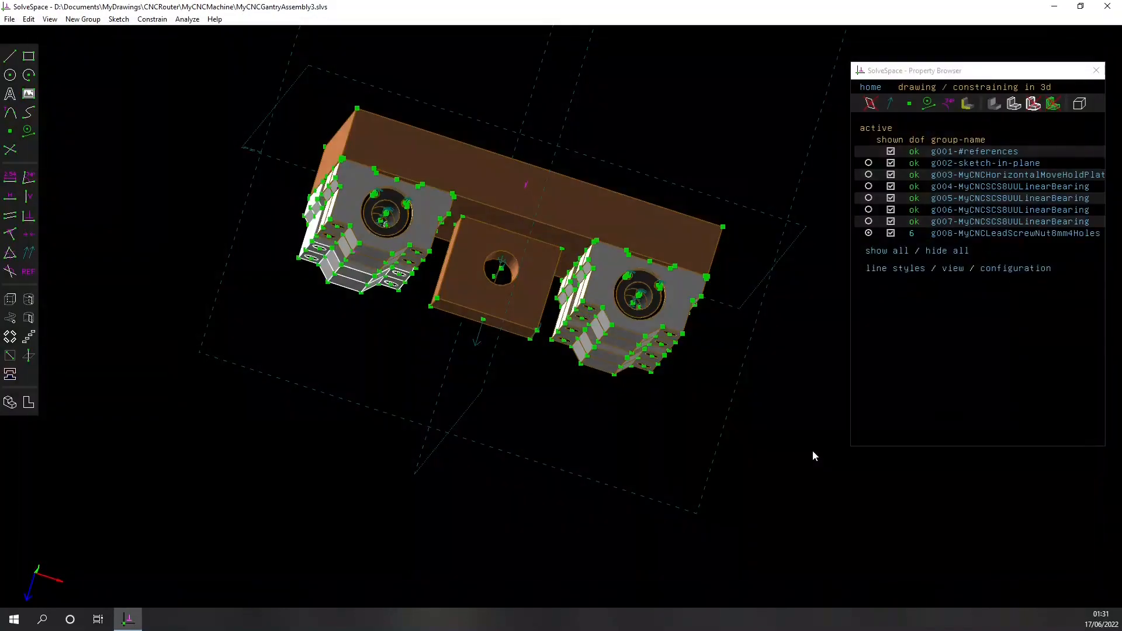
Tilt the lead screw nut and drag it clear of the plate and bearings
{"action": "middle_click_drag", "start_coordinate": [533, 457], "coordinate": [383, 319]}
{"action": "left_click_drag", "start_coordinate": [714, 201], "coordinate": [297, 391]}
{"action": "left_click_drag", "start_coordinate": [373, 398], "coordinate": [630, 552]}
{"action": "key", "text": "F2"}
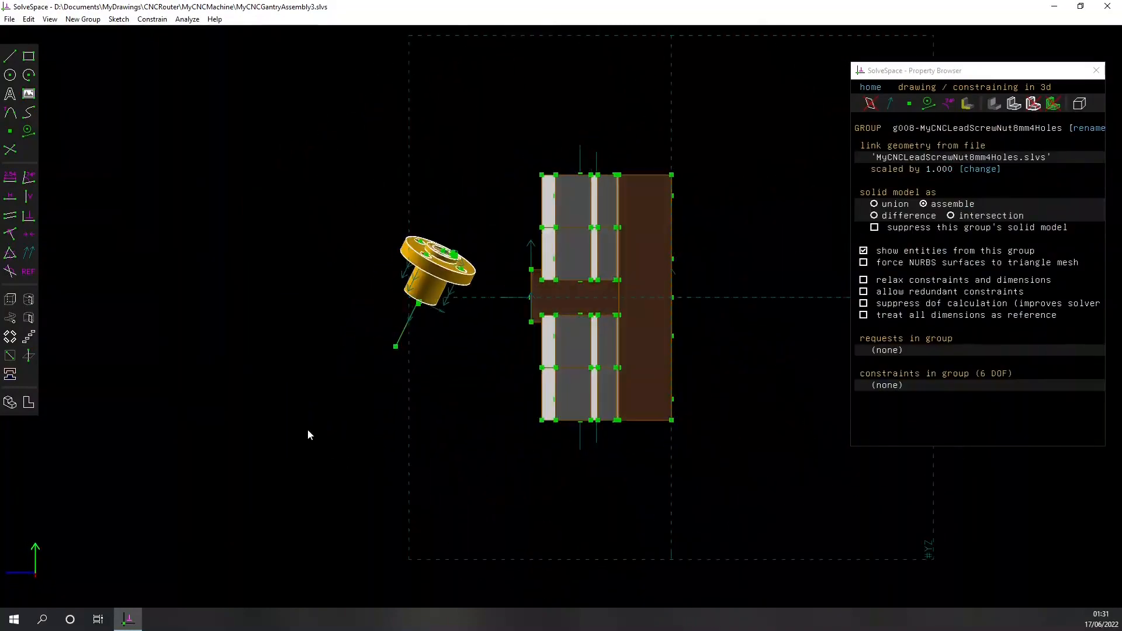
Constrain the lead screw nut's axis normal to the same orientation as the vertical reference normal
{"action": "middle_click_drag", "start_coordinate": [309, 435], "coordinate": [369, 375]}
{"action": "left_click", "coordinate": [359, 314]}
{"action": "left_click", "coordinate": [50, 541]}
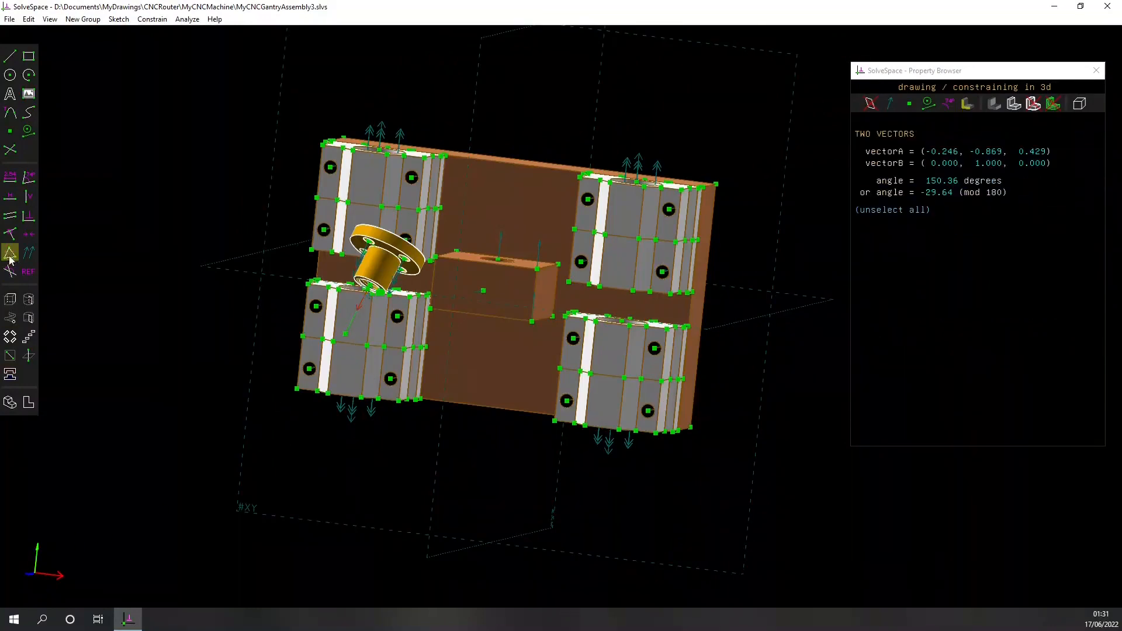
{"action": "left_click", "coordinate": [29, 252]}
Move the lead screw nut above the hold plate's central block
{"action": "middle_click_drag", "start_coordinate": [506, 443], "coordinate": [508, 518]}
{"action": "scroll", "coordinate": [394, 314], "scroll_direction": "up", "scroll_amount": 4}
{"action": "left_click", "coordinate": [391, 316]}
{"action": "left_click_drag", "start_coordinate": [390, 316], "coordinate": [672, 187]}
{"action": "middle_click_drag", "start_coordinate": [592, 305], "coordinate": [634, 211]}
Make the lead screw nut's flange centre point coincident with the top centre of the central block's hole
{"action": "scroll", "coordinate": [650, 136], "scroll_direction": "up", "scroll_amount": 6}
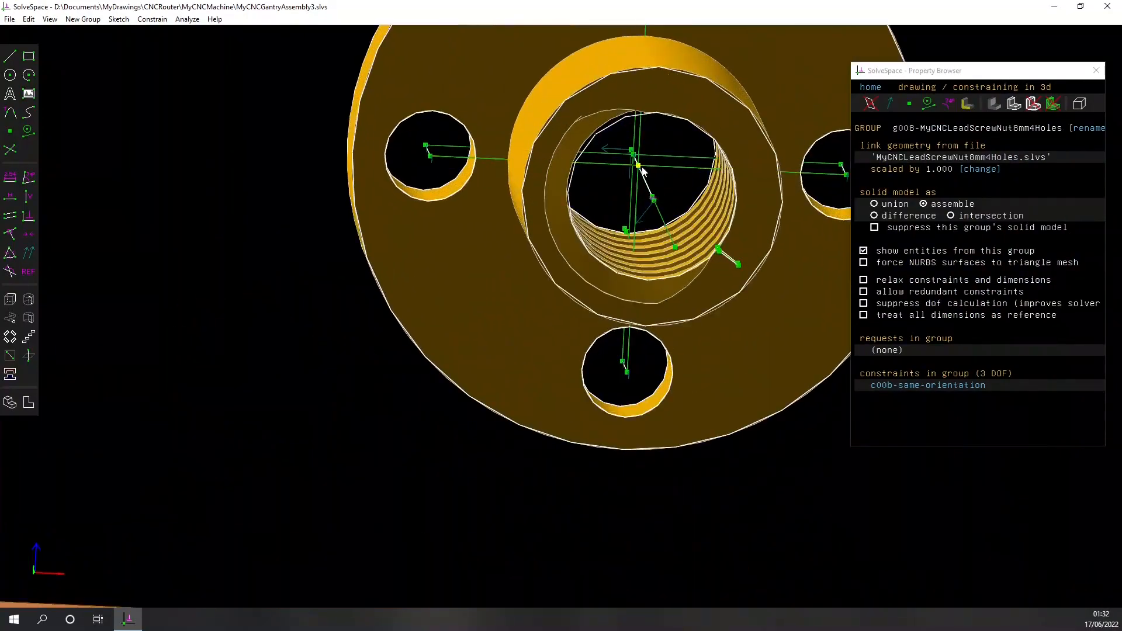
{"action": "left_click", "coordinate": [641, 167]}
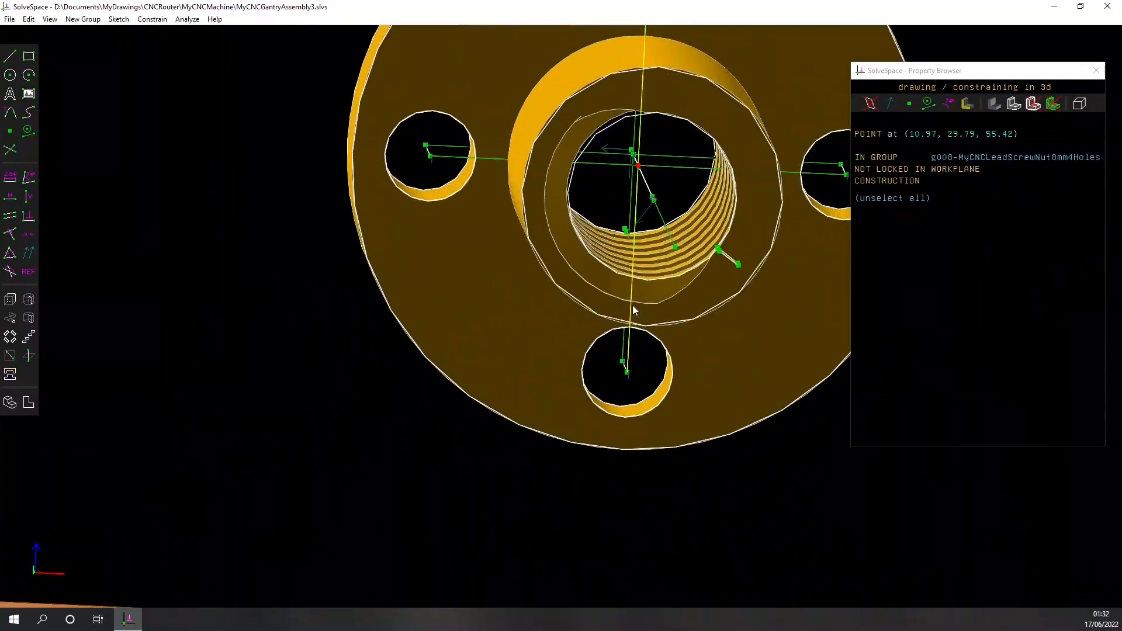
{"action": "scroll", "coordinate": [633, 305], "scroll_direction": "down", "scroll_amount": 5}
{"action": "middle_click_drag", "start_coordinate": [637, 357], "coordinate": [625, 559]}
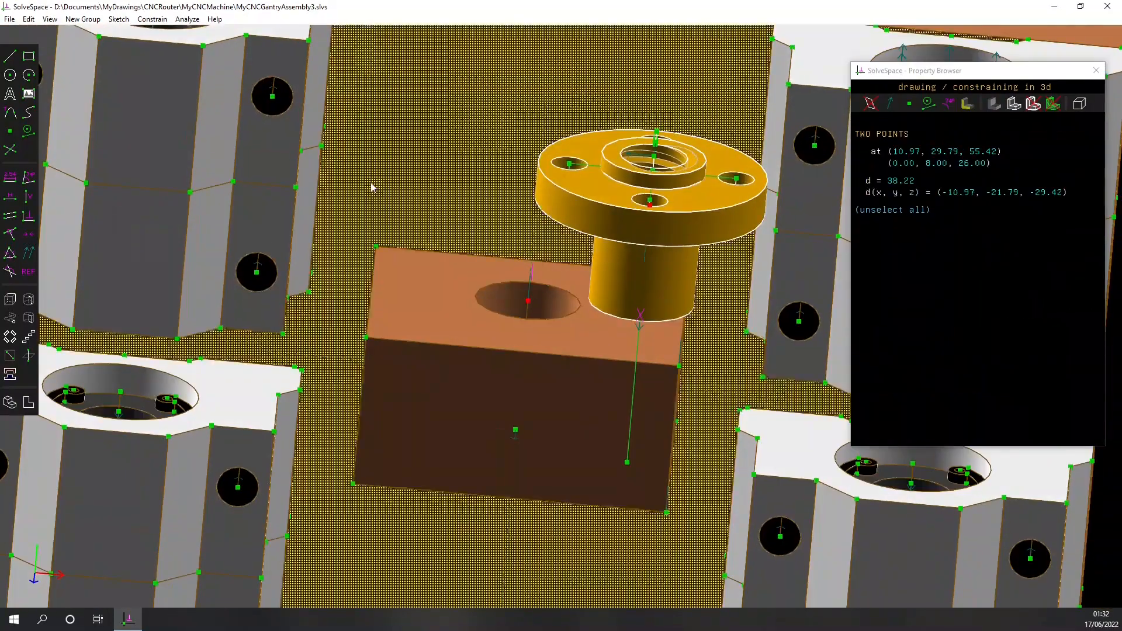
{"action": "left_click", "coordinate": [9, 234]}
{"action": "middle_click_drag", "start_coordinate": [549, 409], "coordinate": [574, 535]}
{"action": "middle_click_drag", "start_coordinate": [579, 290], "coordinate": [608, 261]}
{"action": "scroll", "coordinate": [609, 262], "scroll_direction": "down", "scroll_amount": 7}
{"action": "middle_click_drag", "start_coordinate": [655, 343], "coordinate": [395, 416]}
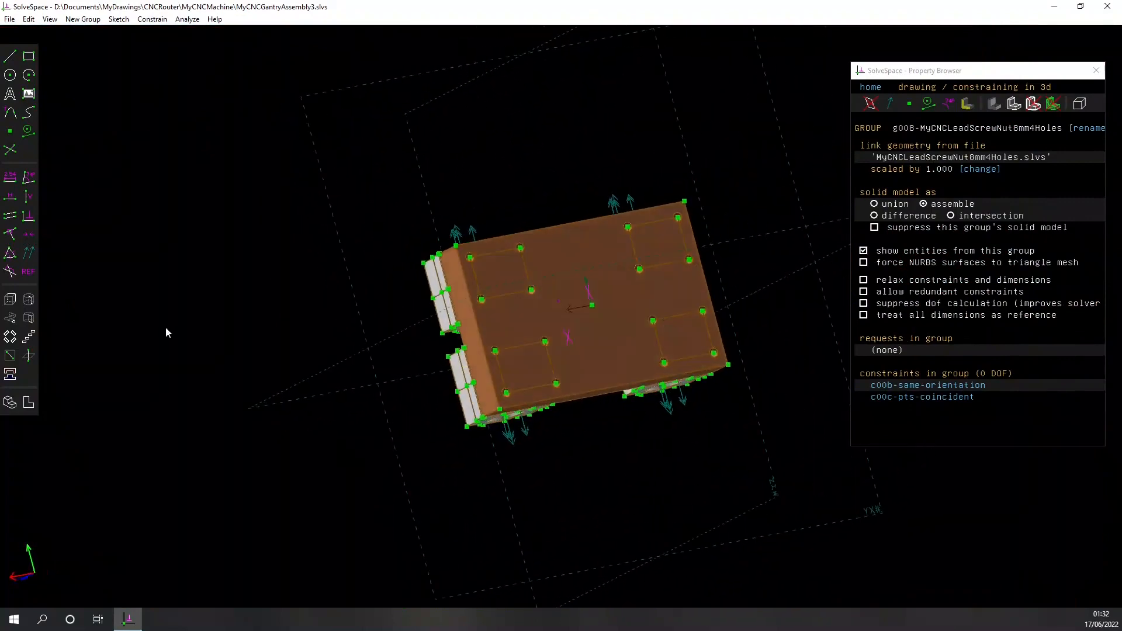
Link MyCNCDrillHolder.slvs into the assembly
{"action": "key", "text": "w"}
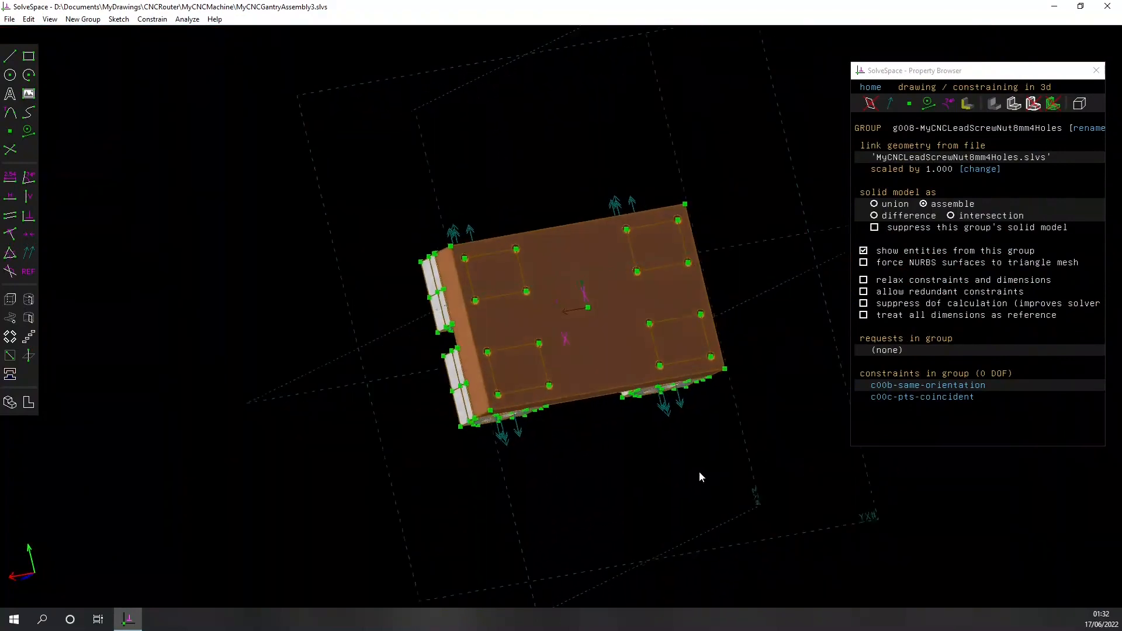
{"action": "left_click", "coordinate": [20, 377]}
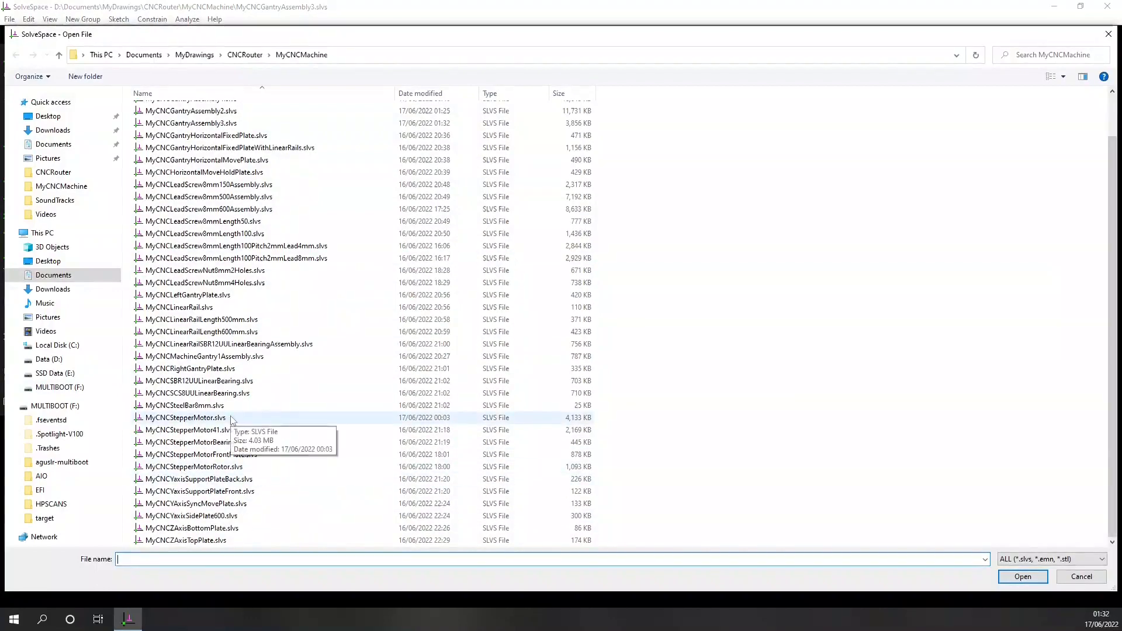
{"action": "scroll", "coordinate": [198, 245], "scroll_direction": "up", "scroll_amount": 2}
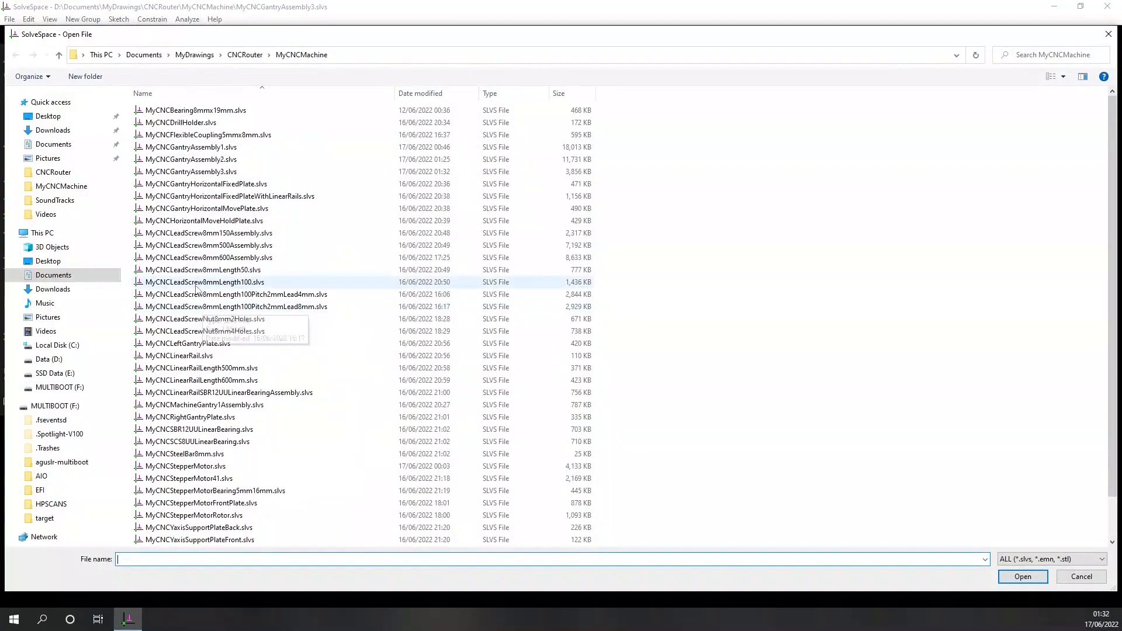
{"action": "double_click", "coordinate": [204, 123]}
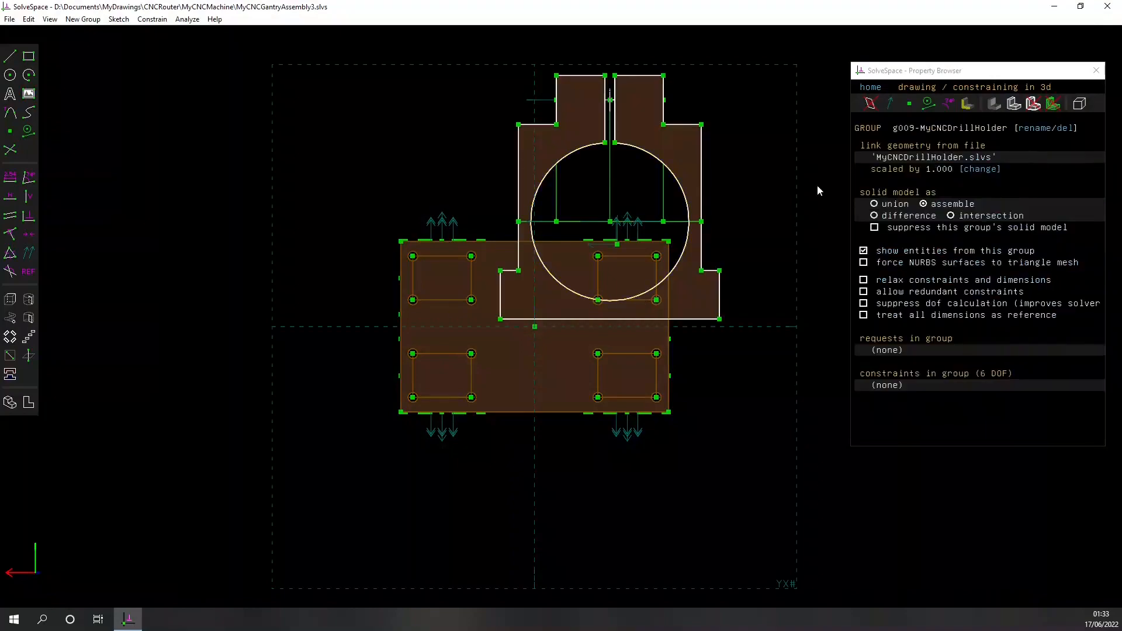
Rotate and drag the drill holder clear of the hold plate, and constrain its normal to a reference normal's orientation
{"action": "middle_click_drag", "start_coordinate": [822, 187], "coordinate": [337, 99]}
{"action": "left_click_drag", "start_coordinate": [371, 178], "coordinate": [321, 206]}
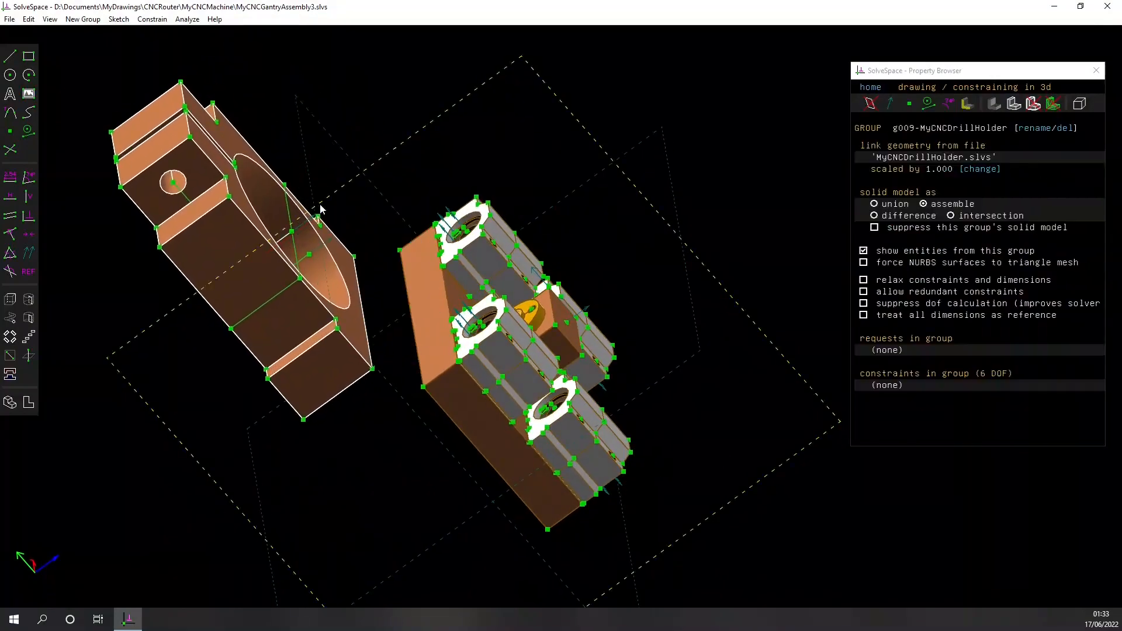
{"action": "middle_click_drag", "start_coordinate": [321, 206], "coordinate": [354, 191]}
{"action": "left_click_drag", "start_coordinate": [329, 208], "coordinate": [348, 482]}
{"action": "middle_click_drag", "start_coordinate": [348, 482], "coordinate": [440, 393]}
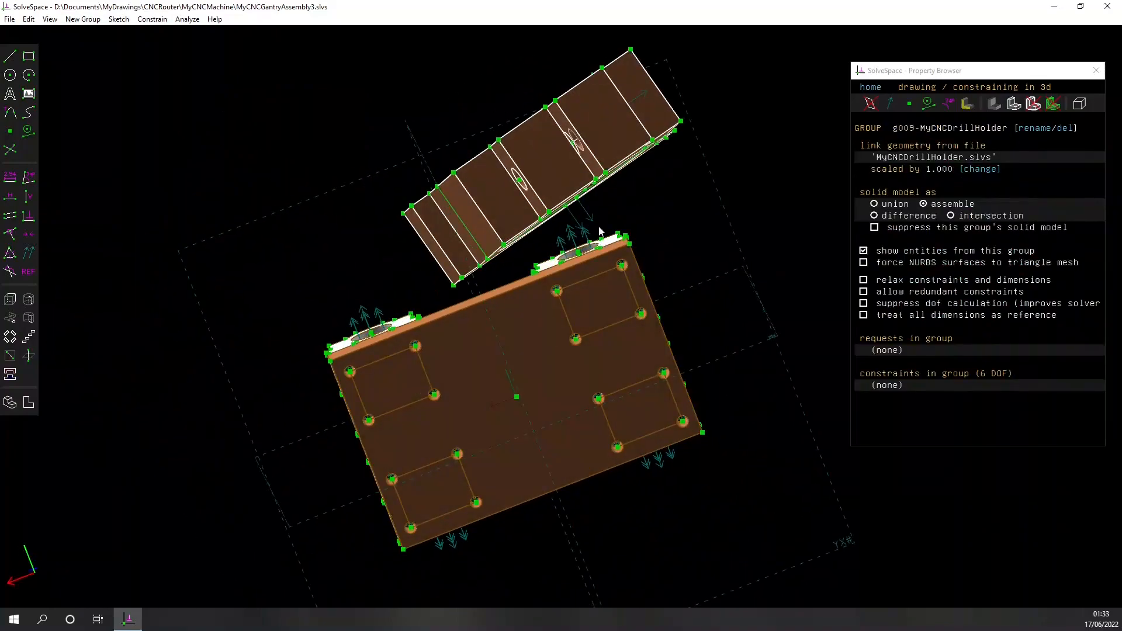
{"action": "left_click", "coordinate": [589, 216]}
{"action": "left_click", "coordinate": [29, 253]}
Constrain a corner point on the drill holder's mounting side to lie on the hold plate's flat outer face
{"action": "middle_click_drag", "start_coordinate": [153, 413], "coordinate": [462, 439]}
{"action": "middle_click_drag", "start_coordinate": [694, 443], "coordinate": [591, 456]}
{"action": "left_click", "coordinate": [439, 173]}
{"action": "middle_click_drag", "start_coordinate": [362, 327], "coordinate": [479, 282]}
{"action": "scroll", "coordinate": [479, 280], "scroll_direction": "up", "scroll_amount": 4}
{"action": "left_click", "coordinate": [490, 368]}
{"action": "left_click", "coordinate": [12, 234]}
Dimension the distance from the drill holder's corner point to the hold plate's vertical side edge
{"action": "middle_click_drag", "start_coordinate": [782, 437], "coordinate": [554, 321]}
{"action": "scroll", "coordinate": [707, 416], "scroll_direction": "down", "scroll_amount": 5}
{"action": "left_click", "coordinate": [529, 247]}
{"action": "scroll", "coordinate": [468, 311], "scroll_direction": "up", "scroll_amount": 4}
{"action": "scroll", "coordinate": [471, 392], "scroll_direction": "up", "scroll_amount": 3}
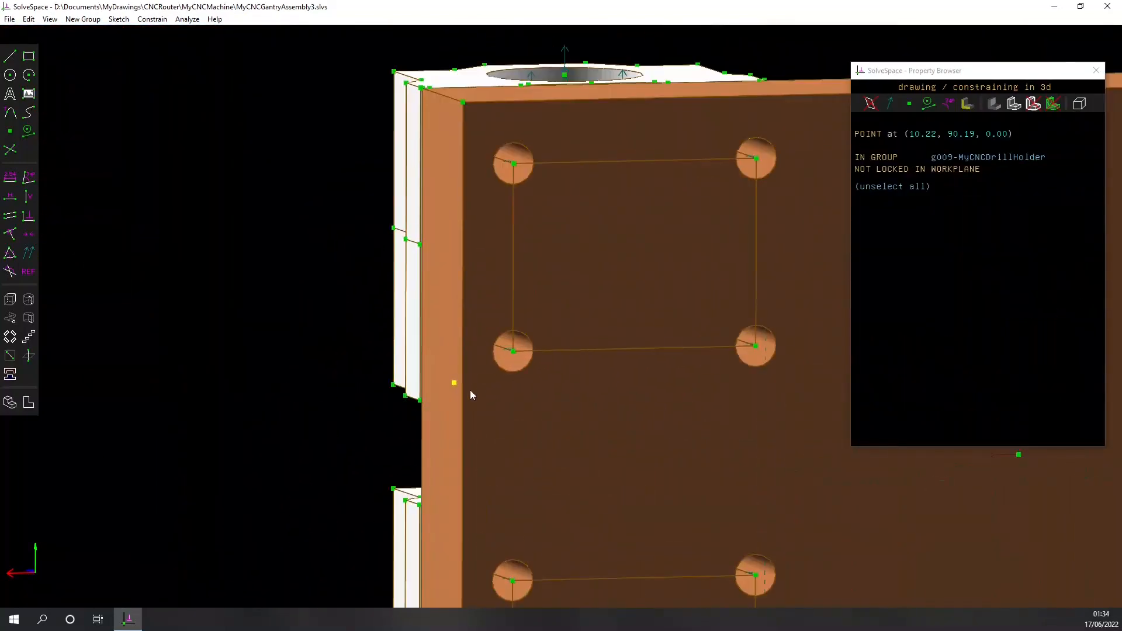
{"action": "left_click", "coordinate": [462, 362]}
{"action": "left_click", "coordinate": [10, 176]}
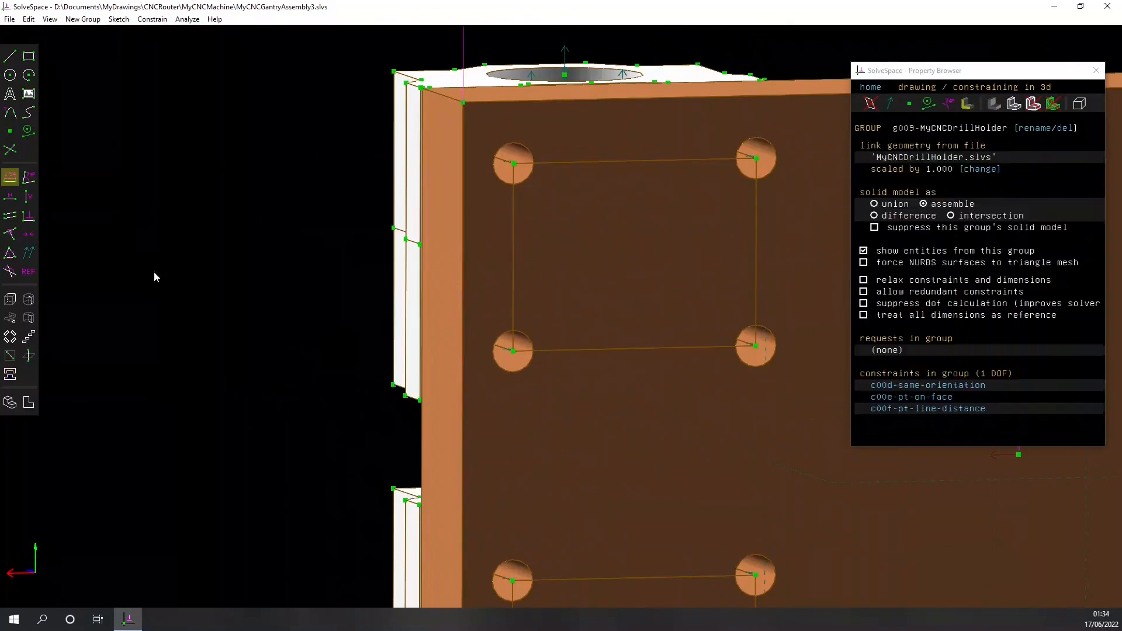
{"action": "scroll", "coordinate": [153, 271], "scroll_direction": "down", "scroll_amount": 6}
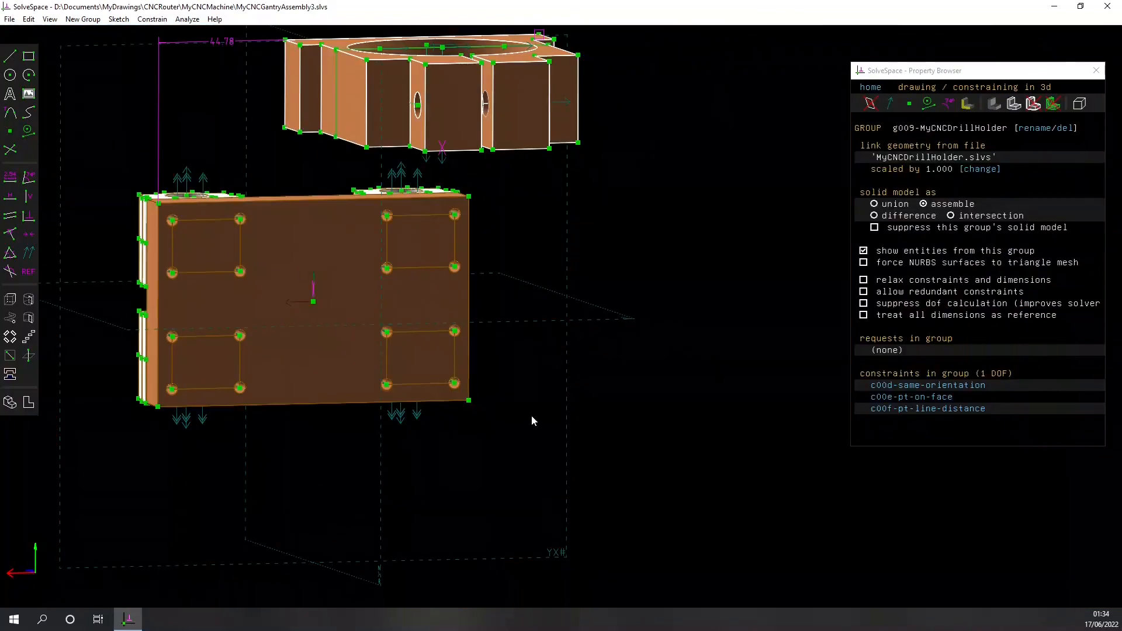
Set the drill holder's distance from the plate's side edge to 5
{"action": "scroll", "coordinate": [522, 414], "scroll_direction": "down", "scroll_amount": 1}
{"action": "scroll", "coordinate": [466, 472], "scroll_direction": "up", "scroll_amount": 1}
{"action": "right_click_drag", "start_coordinate": [320, 384], "coordinate": [459, 427]}
{"action": "double_click", "coordinate": [368, 73]}
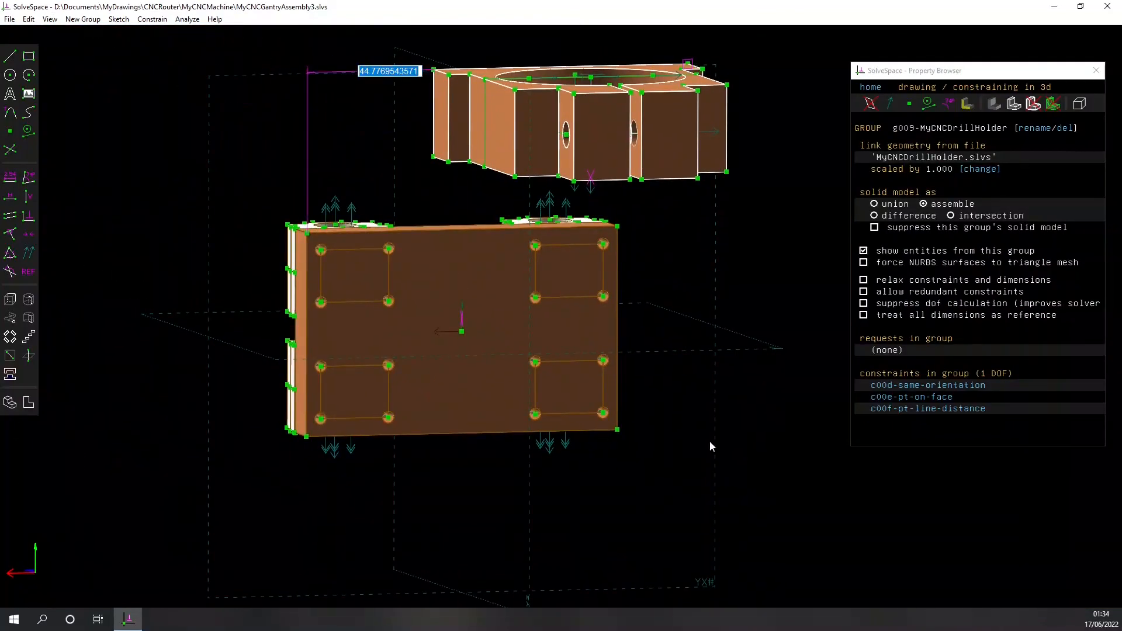
{"action": "type", "text": "5"}
{"action": "key", "text": "Return"}
Drag the drill holder down onto the plate's face and set its side-edge distance to 10
{"action": "key", "text": "F2"}
{"action": "left_click_drag", "start_coordinate": [495, 111], "coordinate": [579, 312]}
{"action": "mouse_move", "coordinate": [282, 366]}
{"action": "middle_mouse_down"}
{"action": "mouse_move", "coordinate": [272, 410]}
{"action": "mouse_move", "coordinate": [272, 377]}
{"action": "middle_mouse_up"}
{"action": "scroll", "coordinate": [341, 263], "scroll_direction": "up", "scroll_amount": 6}
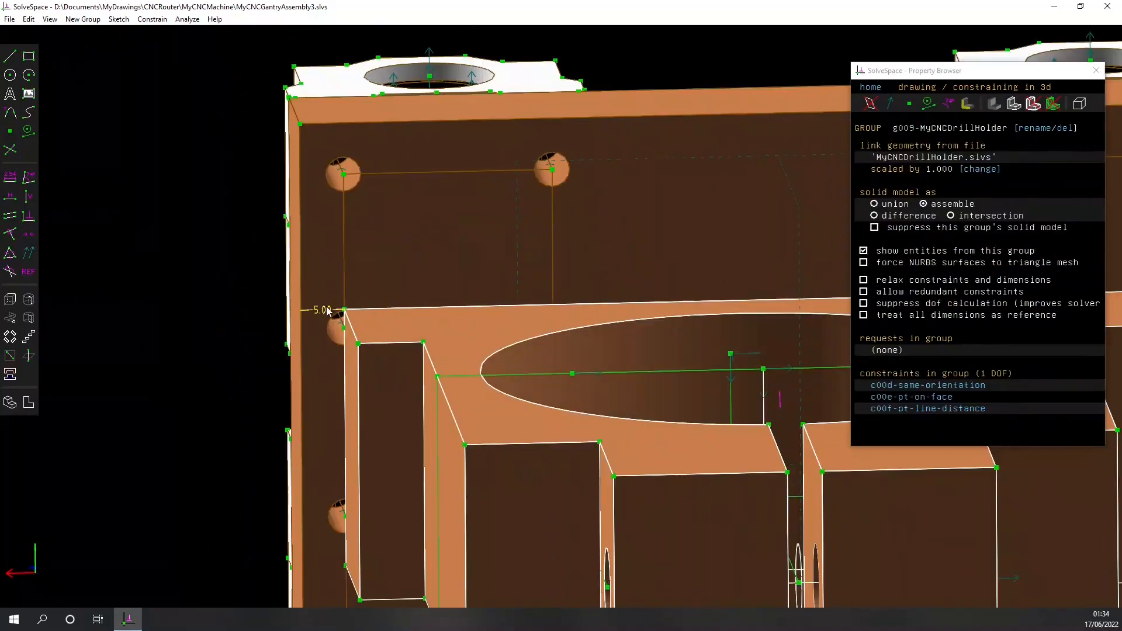
{"action": "key", "text": "Return"}
{"action": "key", "text": "f"}
{"action": "key", "text": "F2"}
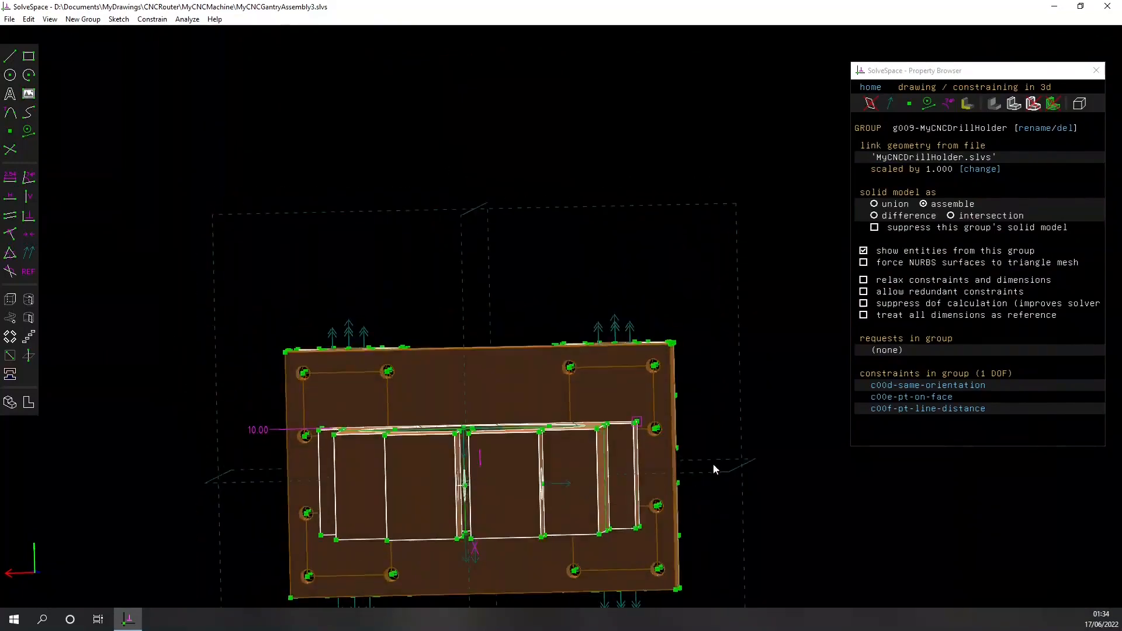
Dimension the drill holder's upper corner point from the hold plate's top edge and set the distance to 30
{"action": "left_click", "coordinate": [311, 428]}
{"action": "scroll", "coordinate": [327, 362], "scroll_direction": "up", "scroll_amount": 5}
{"action": "middle_click_drag", "start_coordinate": [334, 320], "coordinate": [319, 245]}
{"action": "scroll", "coordinate": [309, 211], "scroll_direction": "up", "scroll_amount": 1}
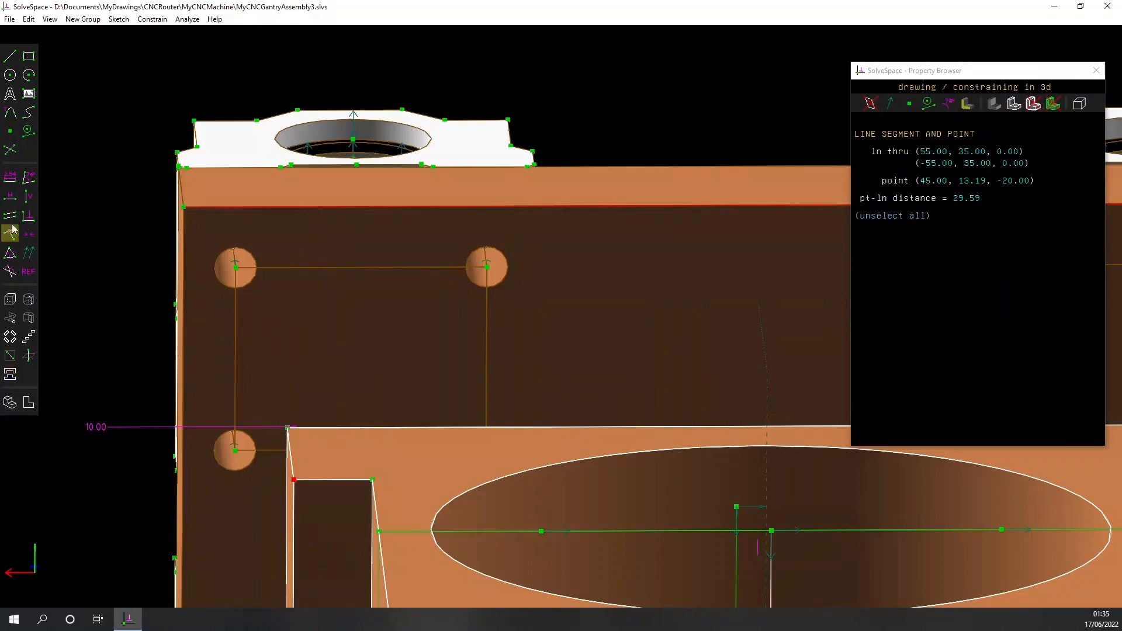
{"action": "left_click", "coordinate": [11, 180]}
{"action": "type", "text": "30"}
{"action": "key", "text": "Return"}
{"action": "key", "text": "f"}
{"action": "key", "text": "F2"}
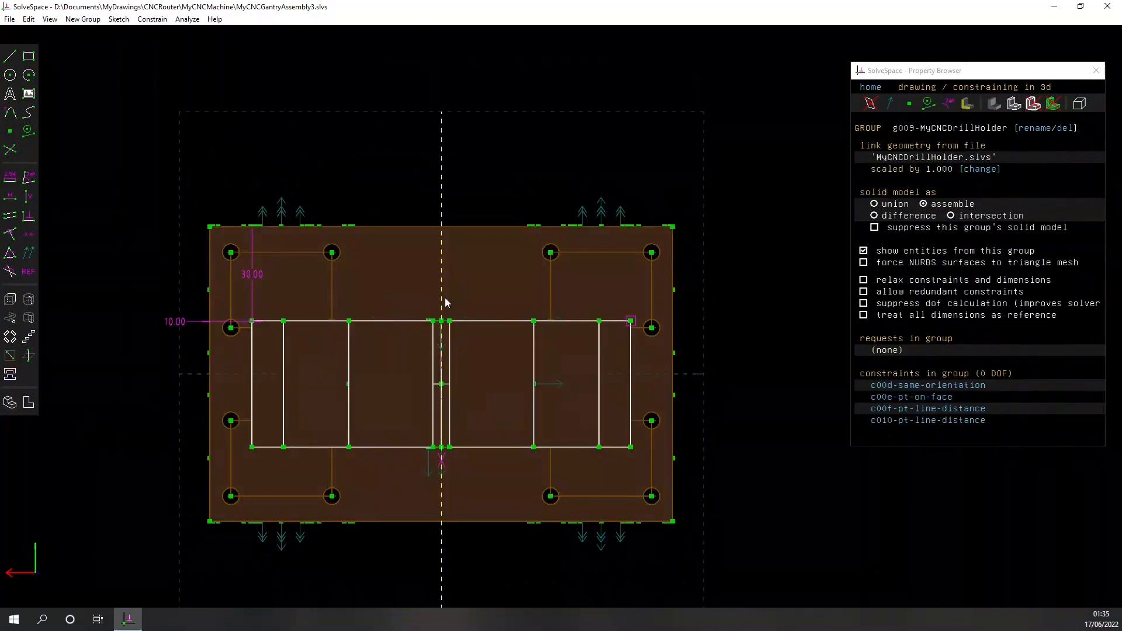
Try 25 for the drill holder's distance from the plate's top edge, settle on 28, and return to the group list
{"action": "double_click", "coordinate": [254, 275]}
{"action": "type", "text": "25"}
{"action": "key", "text": "Return"}
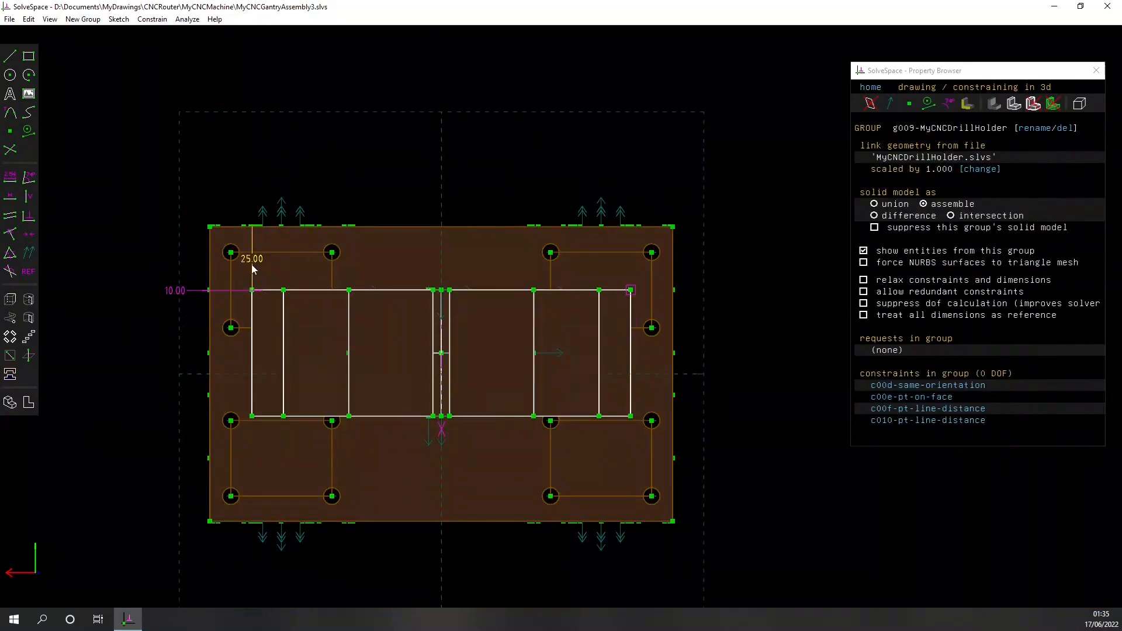
{"action": "middle_click_drag", "start_coordinate": [141, 451], "coordinate": [165, 429]}
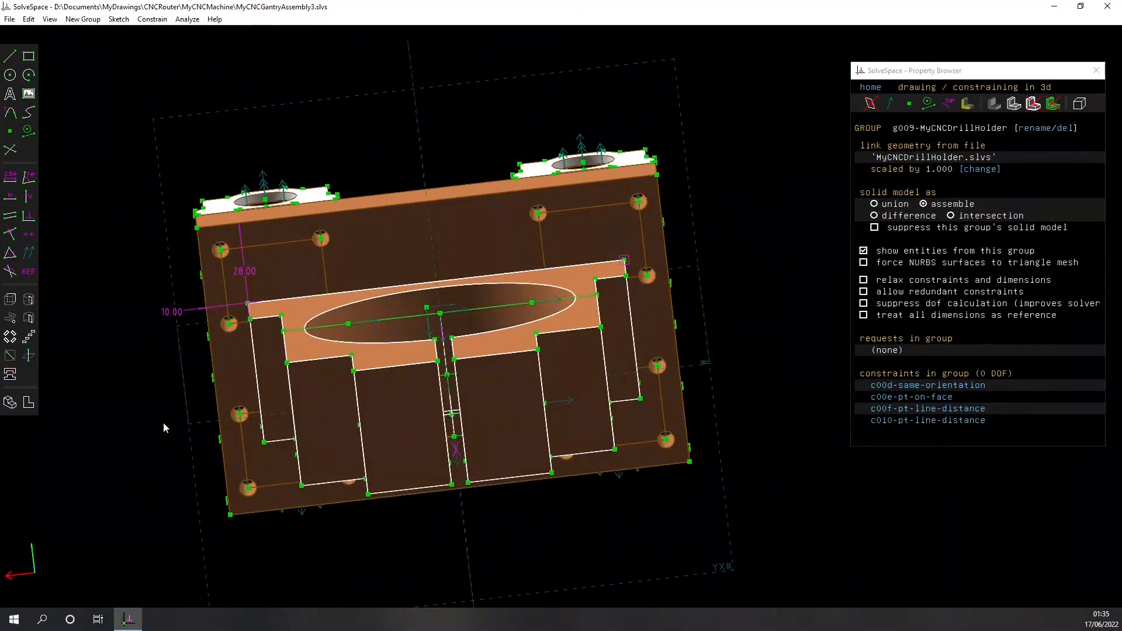
{"action": "left_click", "coordinate": [871, 88]}
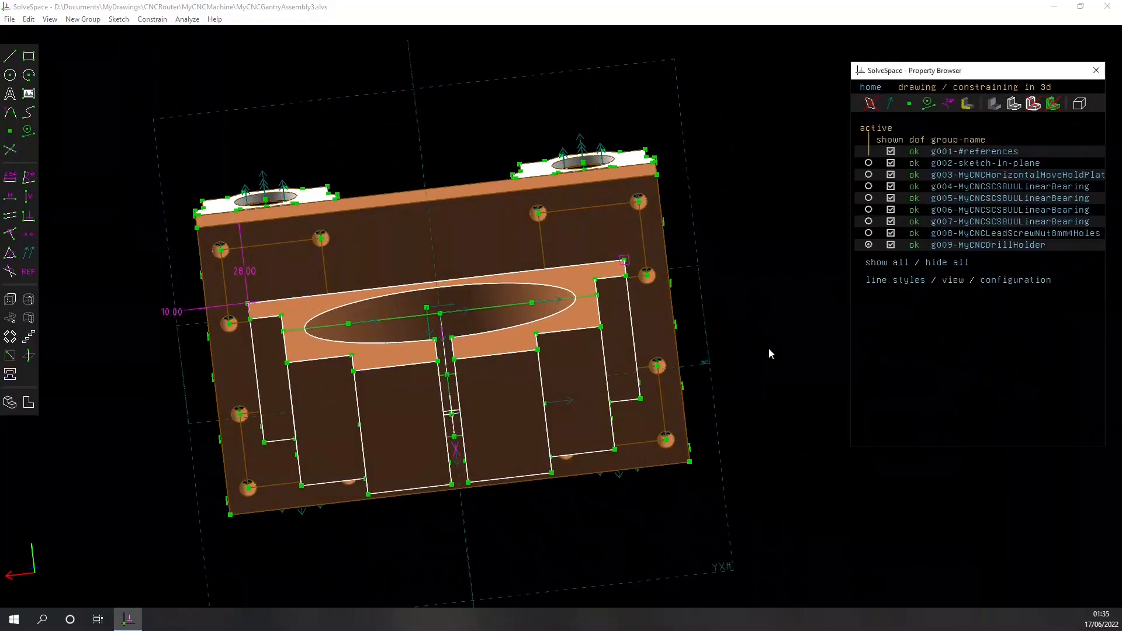